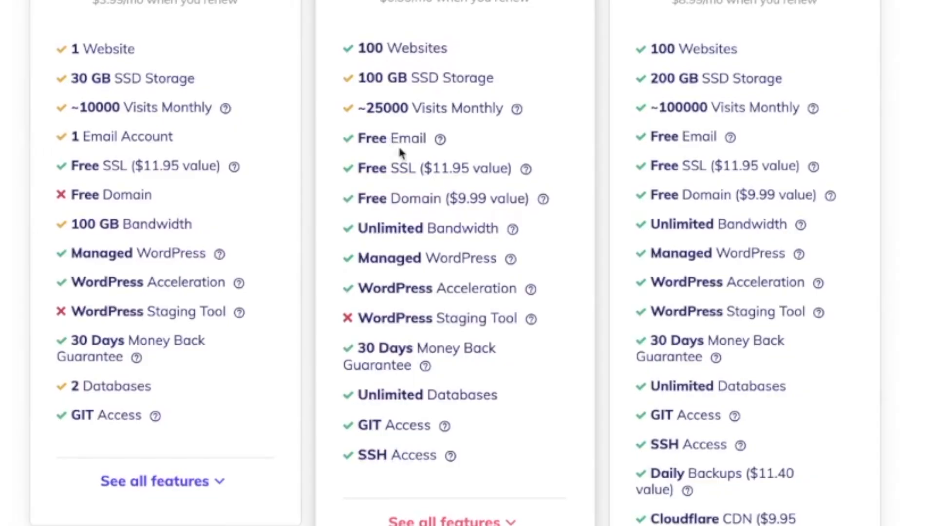
# Review the Premium plan's free SSL, the free domain's $9.99 value, and the site's connection security.
pyautogui.moveTo(362, 169); pyautogui.dragTo(514, 168)
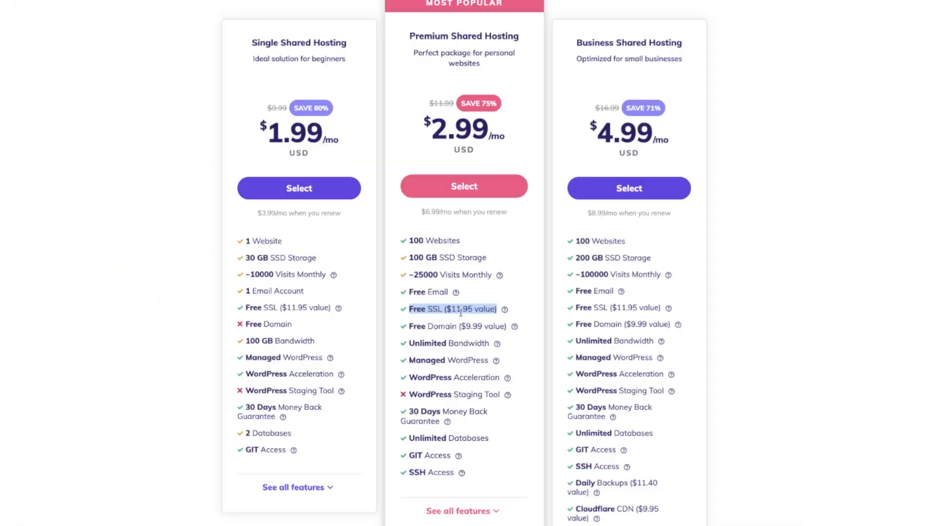
pyautogui.click(440, 310)
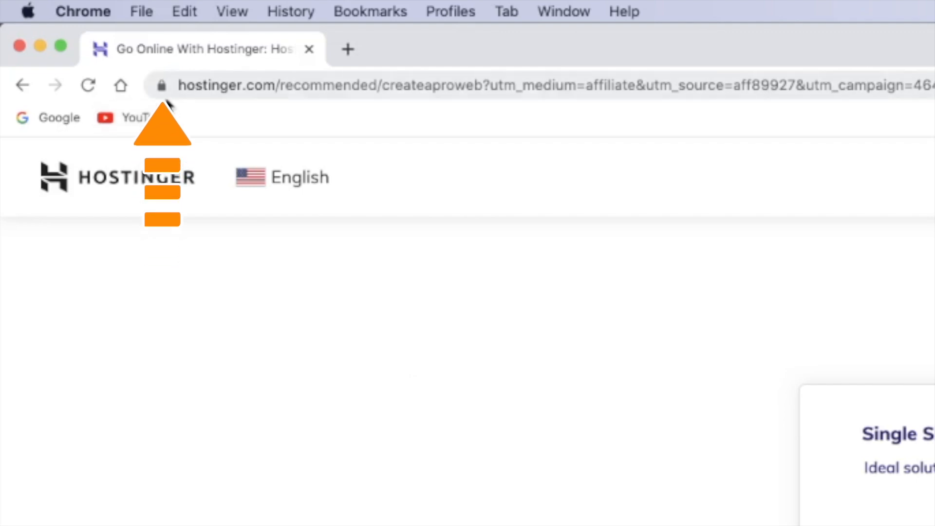
pyautogui.click(162, 86)
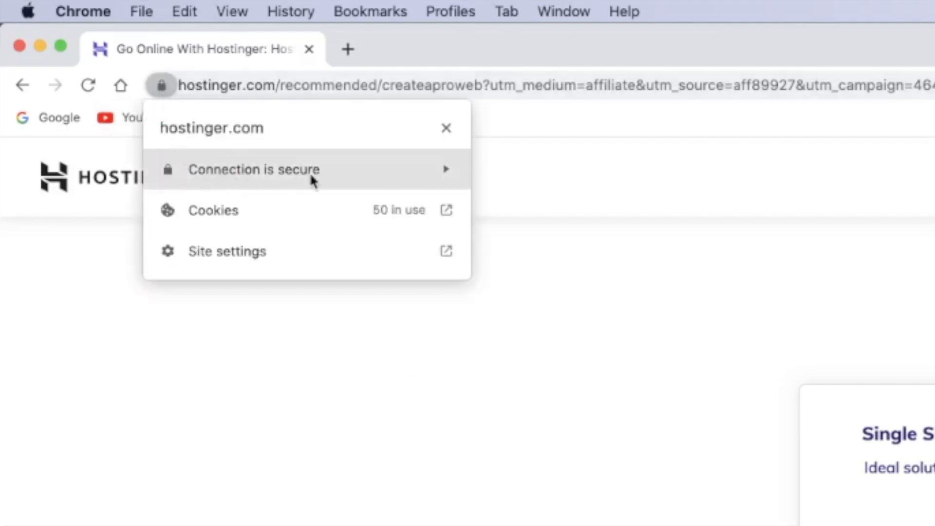
pyautogui.click(453, 356)
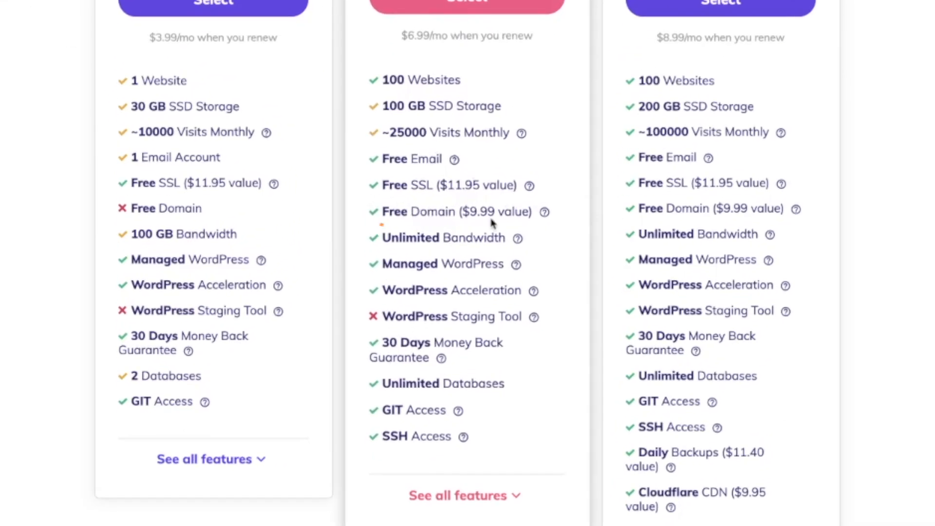
pyautogui.moveTo(470, 212); pyautogui.dragTo(522, 212)
pyautogui.moveTo(411, 213); pyautogui.dragTo(422, 216)
pyautogui.click(434, 216)
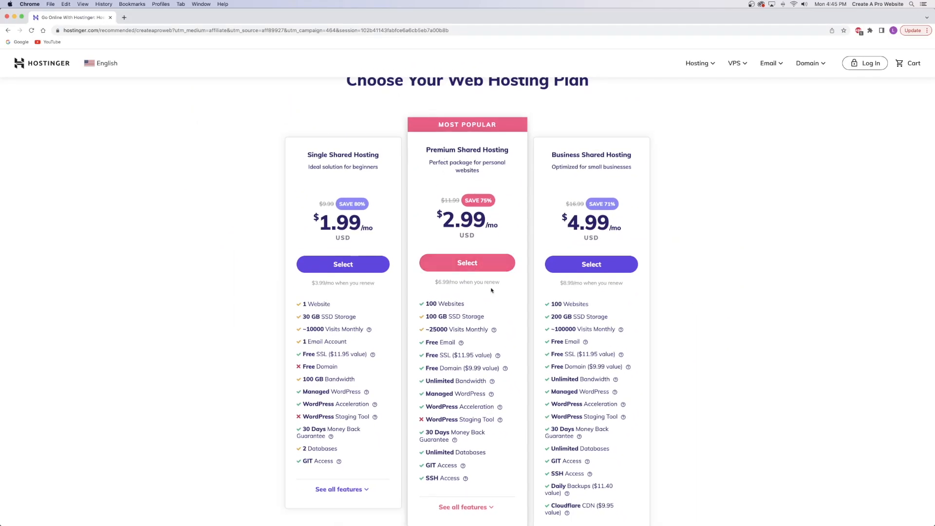
# Select Premium Shared Hosting with the 12-month period and scroll down to payment.
pyautogui.click(465, 264)
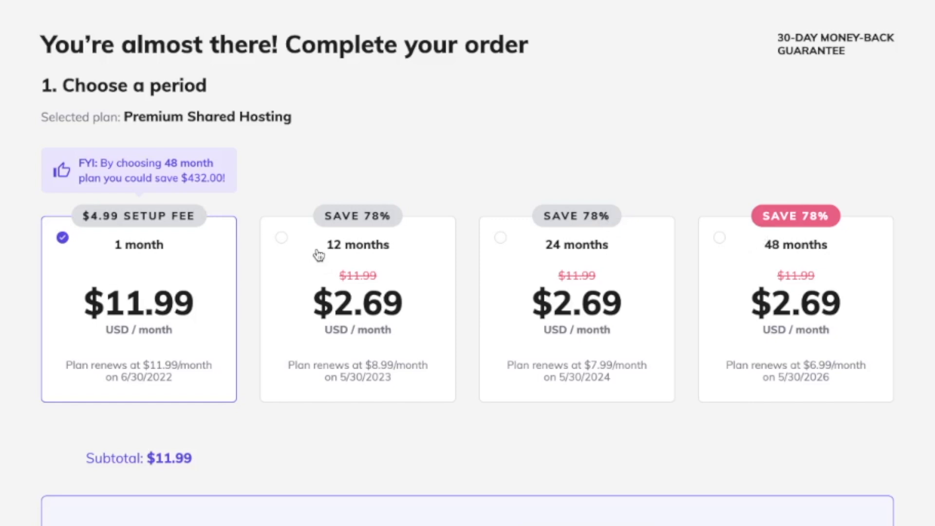
pyautogui.click(362, 262)
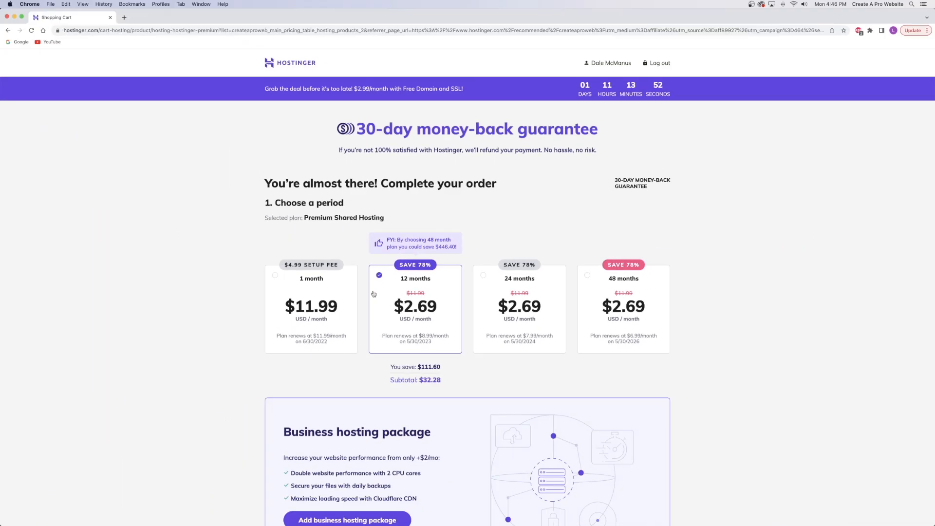
pyautogui.scroll(-10, 408, 278)
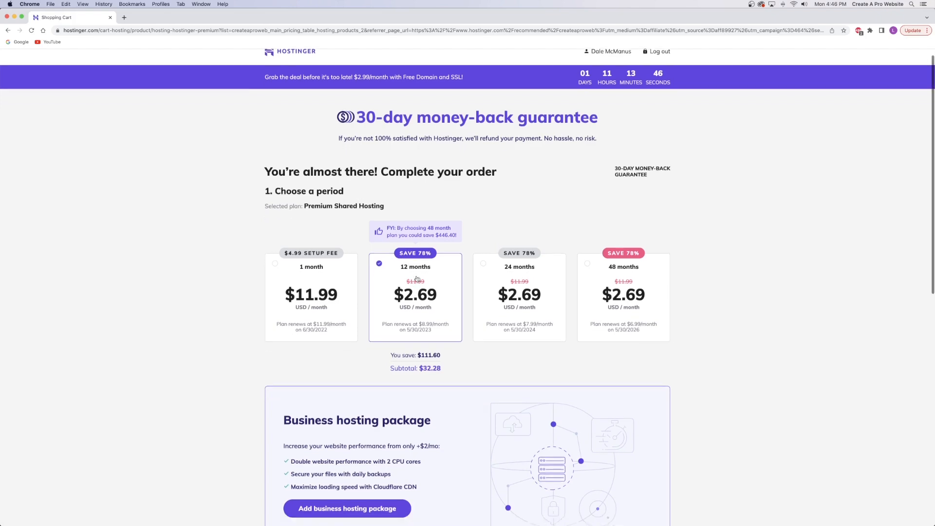
pyautogui.scroll(-7, 417, 276)
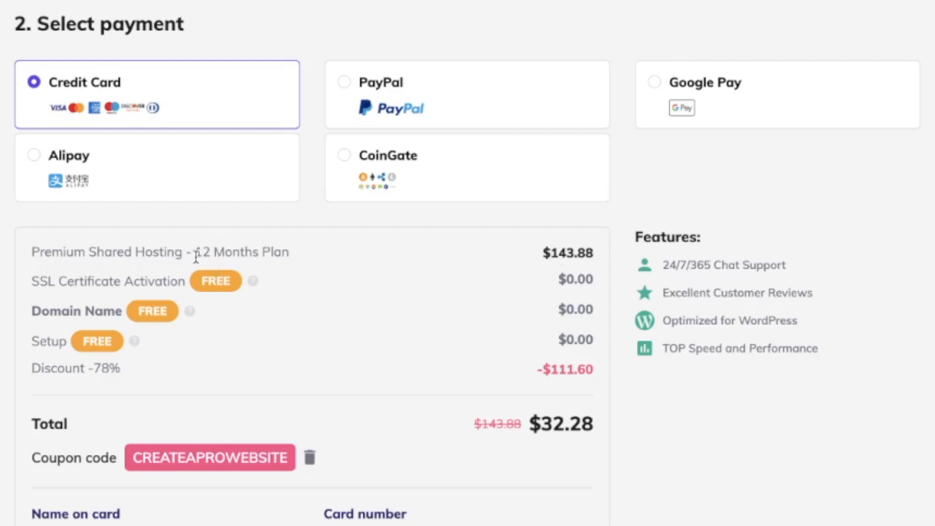
# Check the $143.88 full price against the $32.28 total and submit the secure payment.
pyautogui.moveTo(551, 253); pyautogui.dragTo(592, 253)
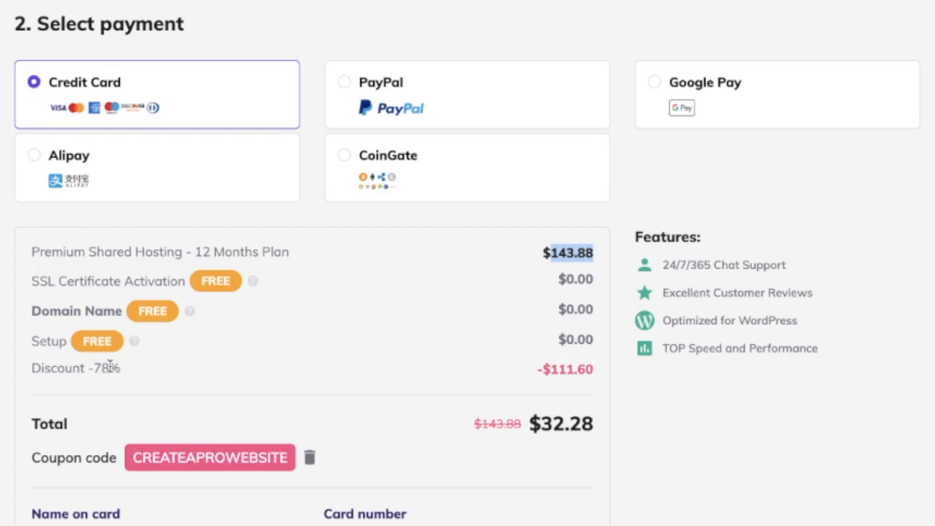
pyautogui.click(565, 251)
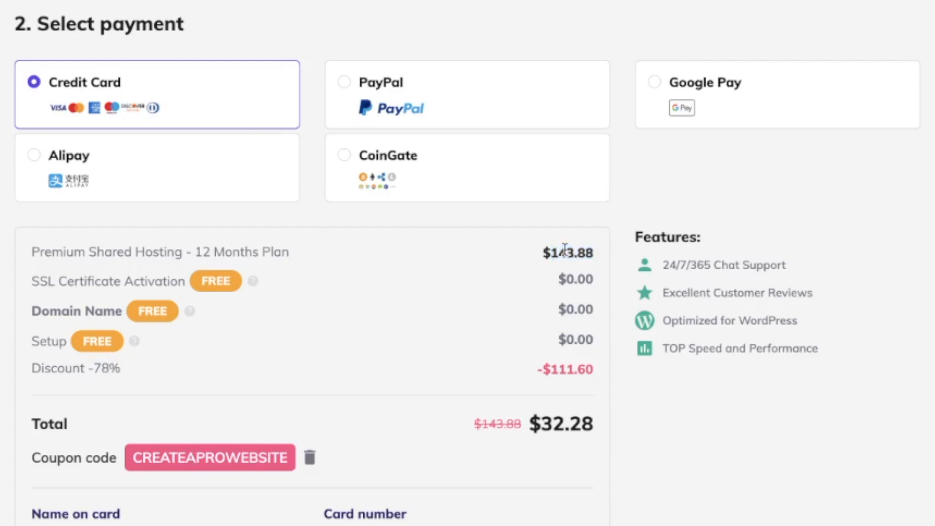
pyautogui.moveTo(542, 424); pyautogui.dragTo(593, 425)
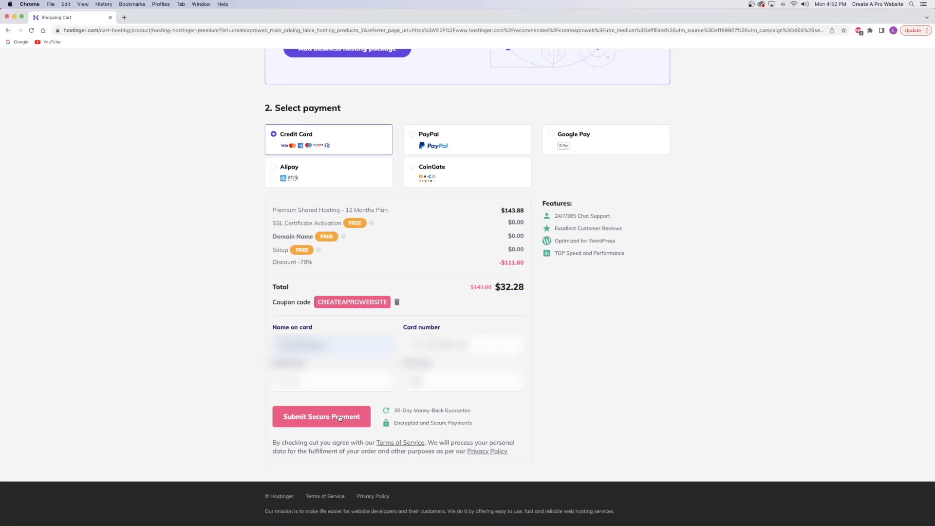
pyautogui.click(339, 417)
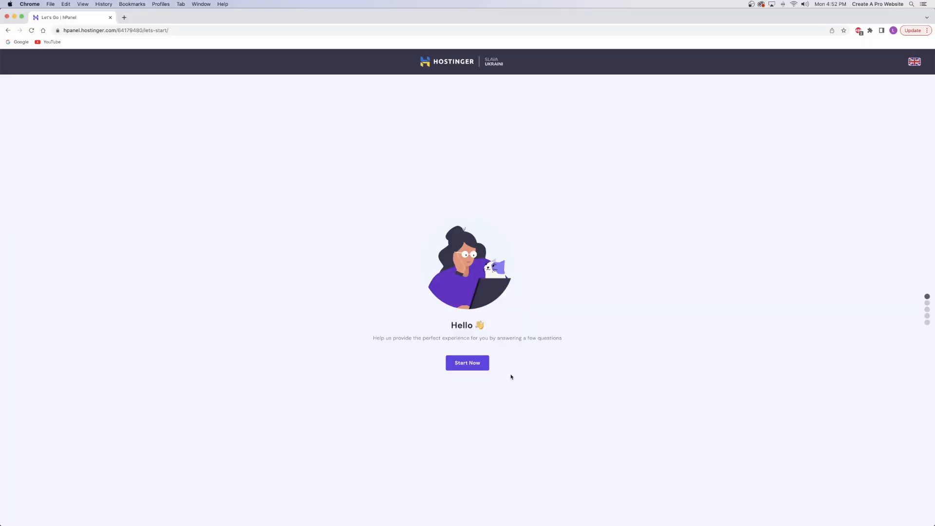
# Start the guided website setup and skip the website-purpose survey.
pyautogui.click(466, 366)
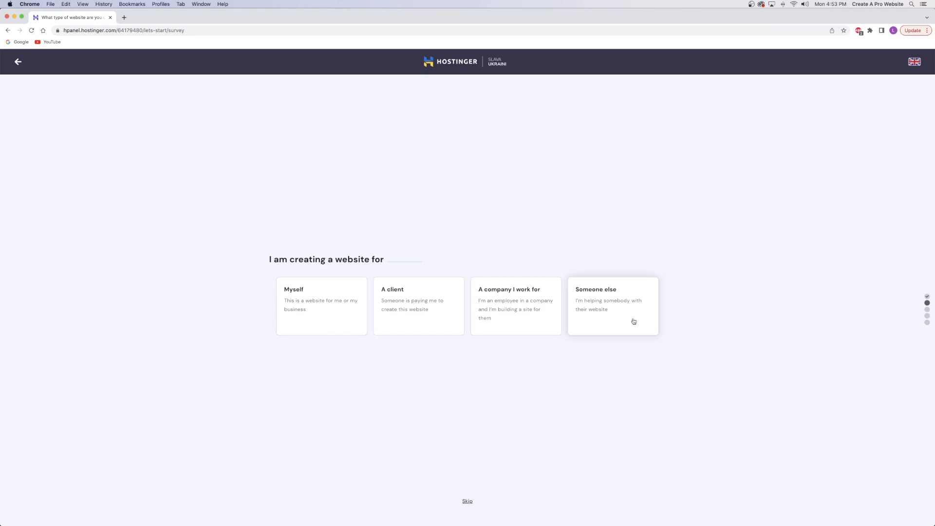
pyautogui.click(466, 501)
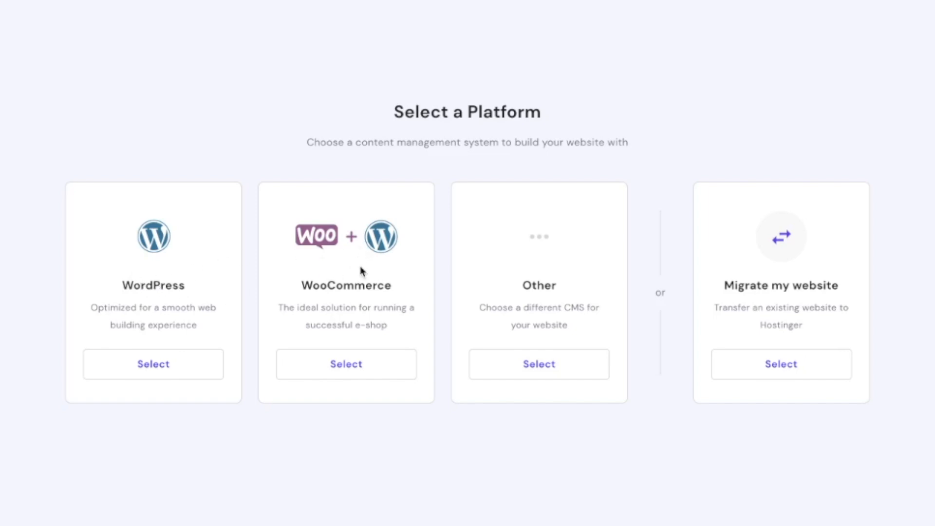
# Choose WordPress as the platform and enter the administrator password.
pyautogui.click(153, 364)
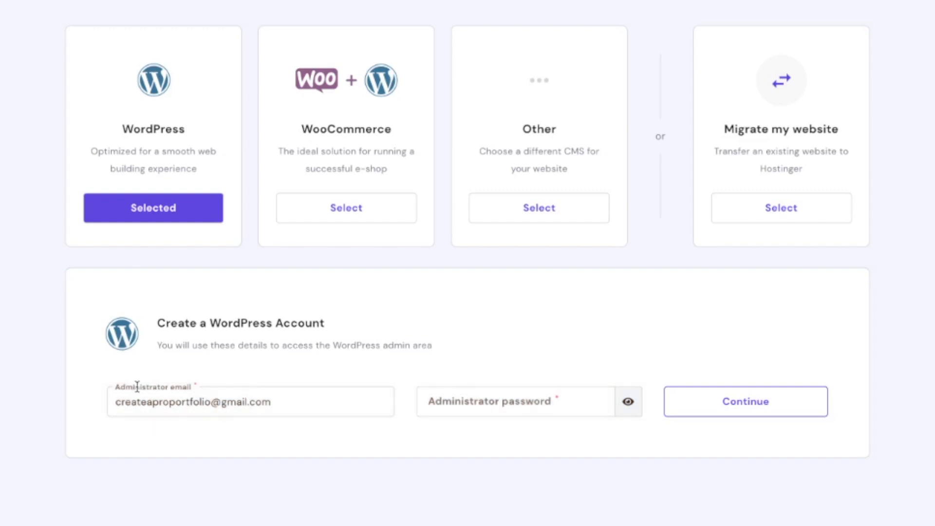
pyautogui.click(529, 403)
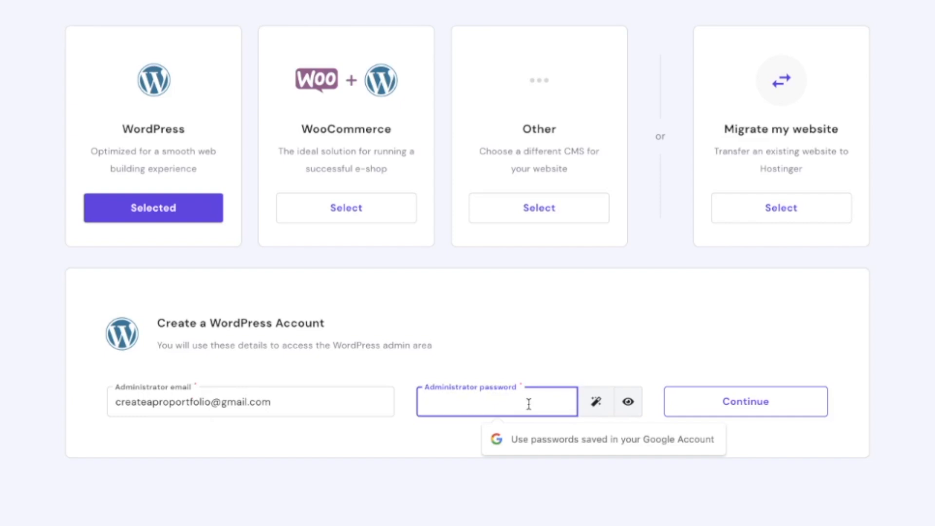
pyautogui.write('••')
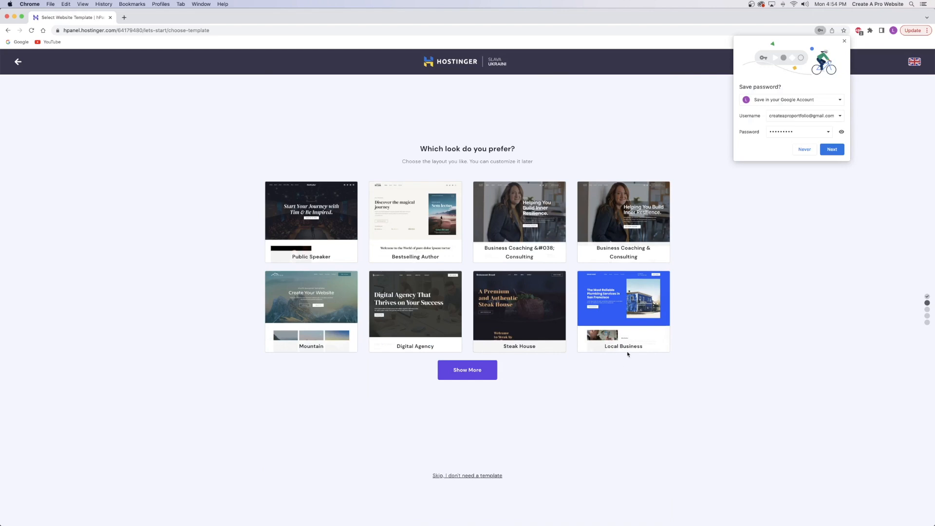
# Dismiss Chrome's save-password prompt and skip the website template choice.
pyautogui.click(844, 40)
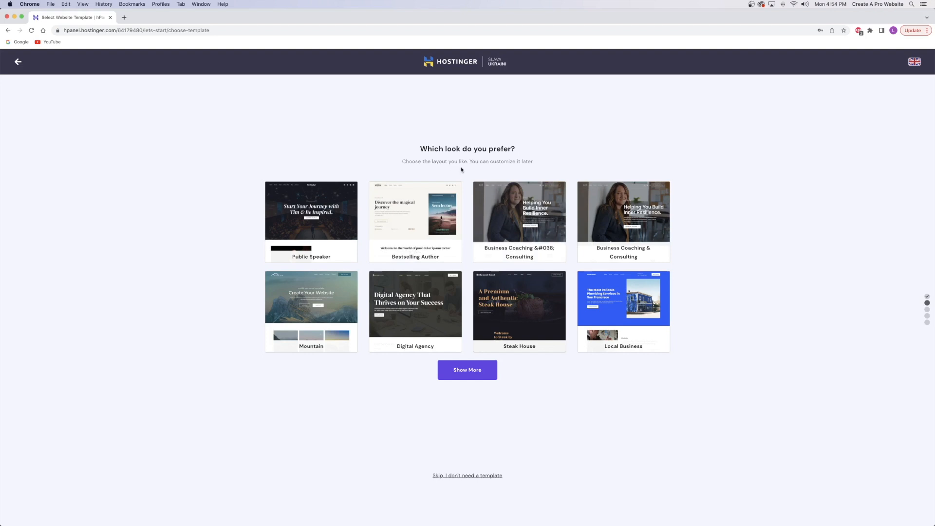
pyautogui.click(462, 476)
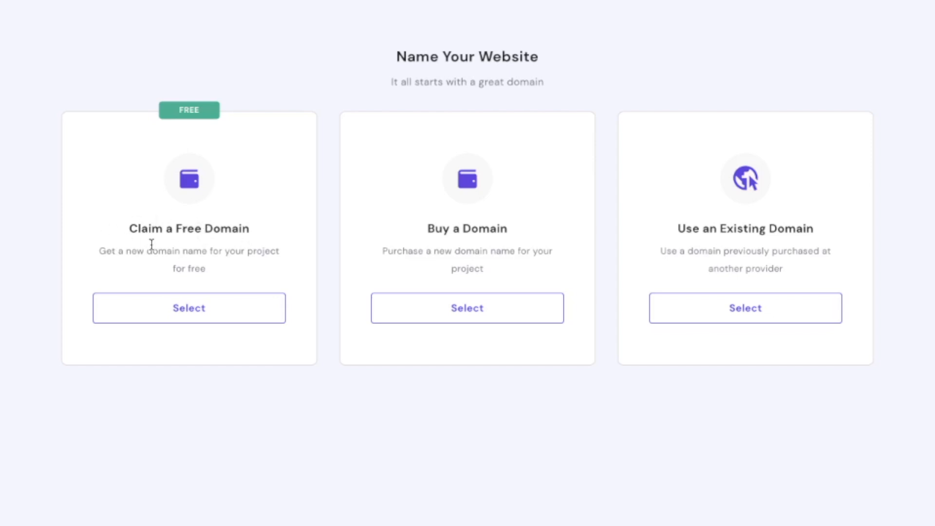
# Claim a free domain with the suggested detailing business name, confirm it's available, and continue.
pyautogui.click(189, 310)
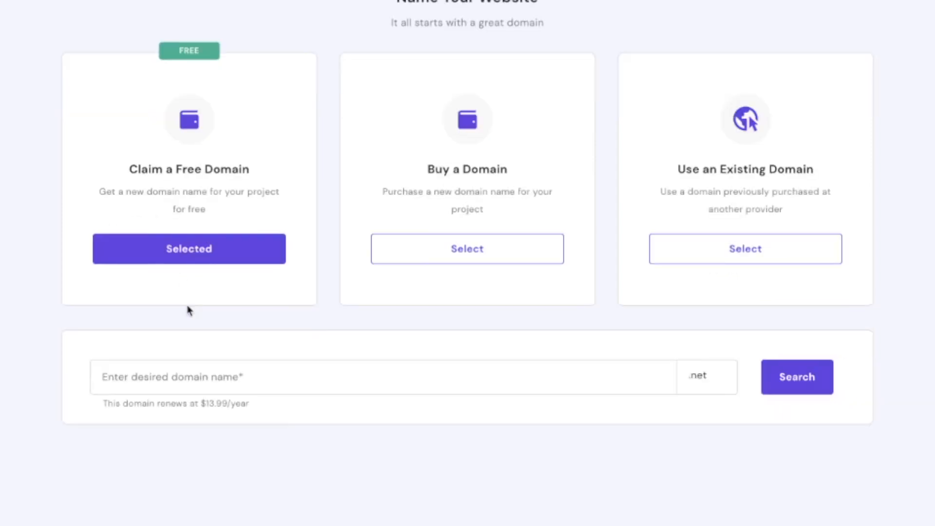
pyautogui.click(212, 427)
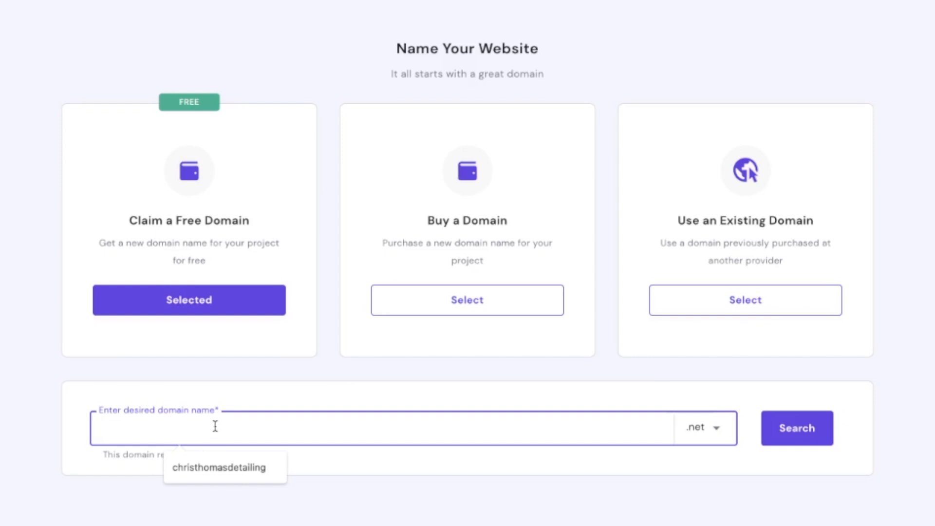
pyautogui.click(214, 467)
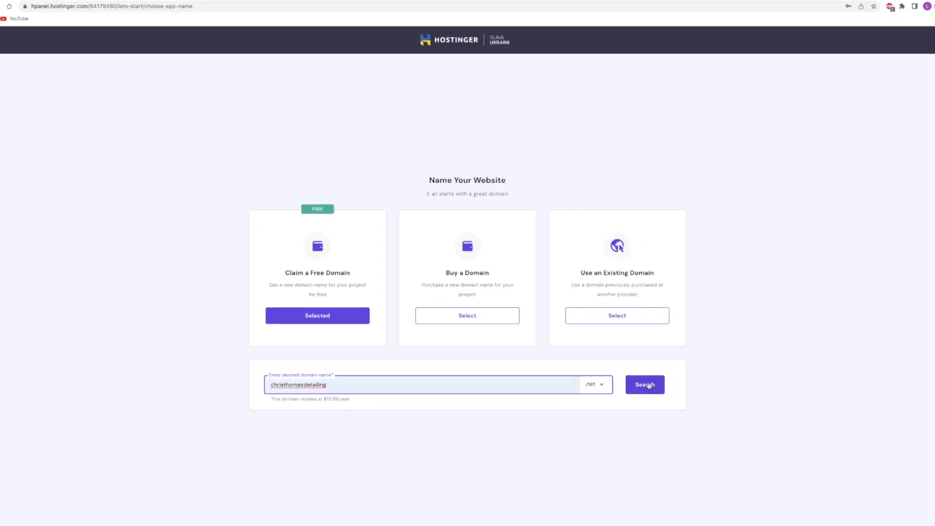
pyautogui.click(794, 426)
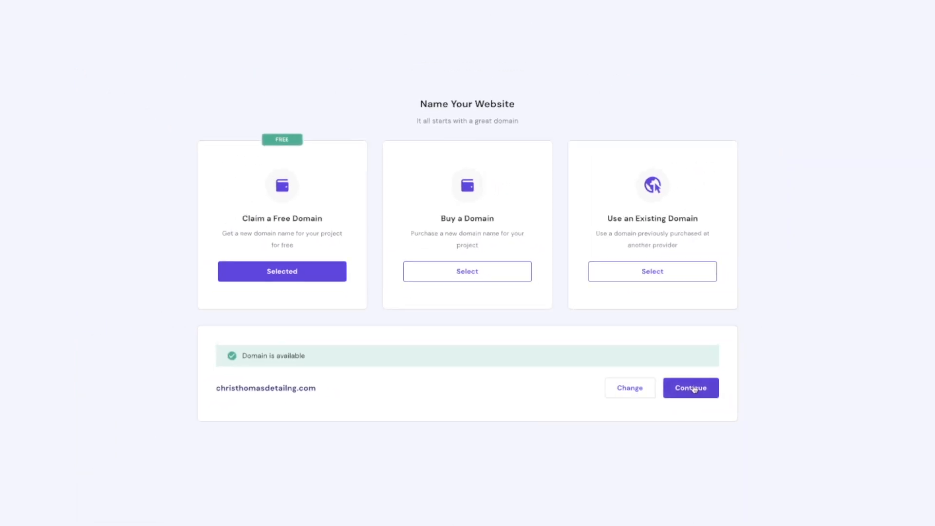
pyautogui.click(794, 427)
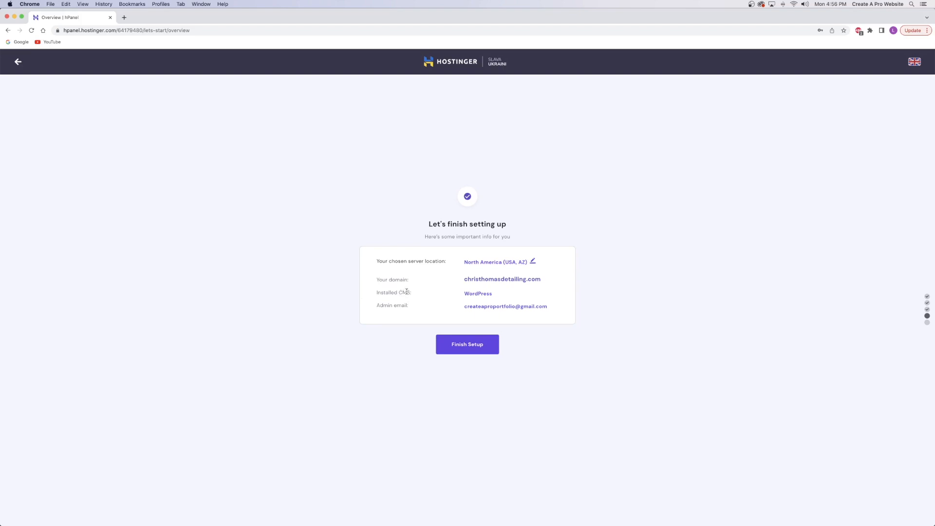
# Finish the website setup and complete the domain registration with the existing profile.
pyautogui.moveTo(471, 296)
pyautogui.click(464, 349)
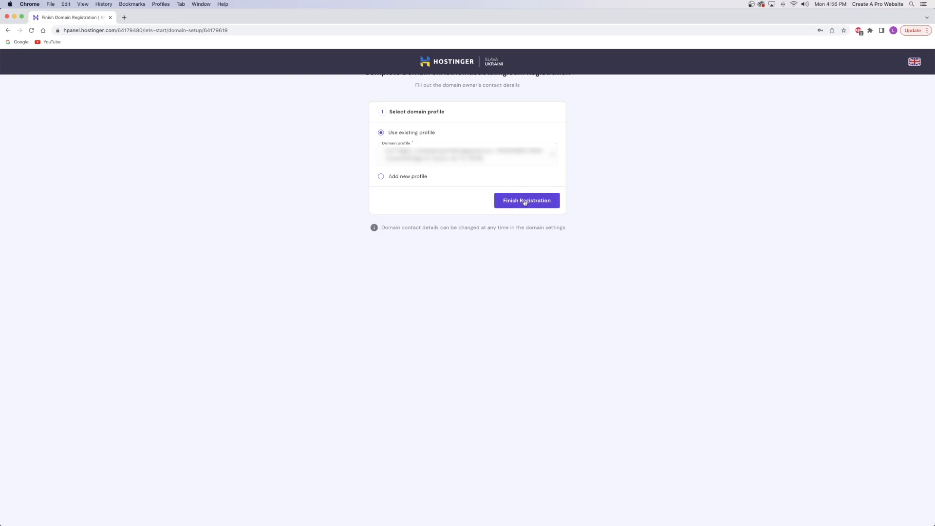
pyautogui.click(525, 202)
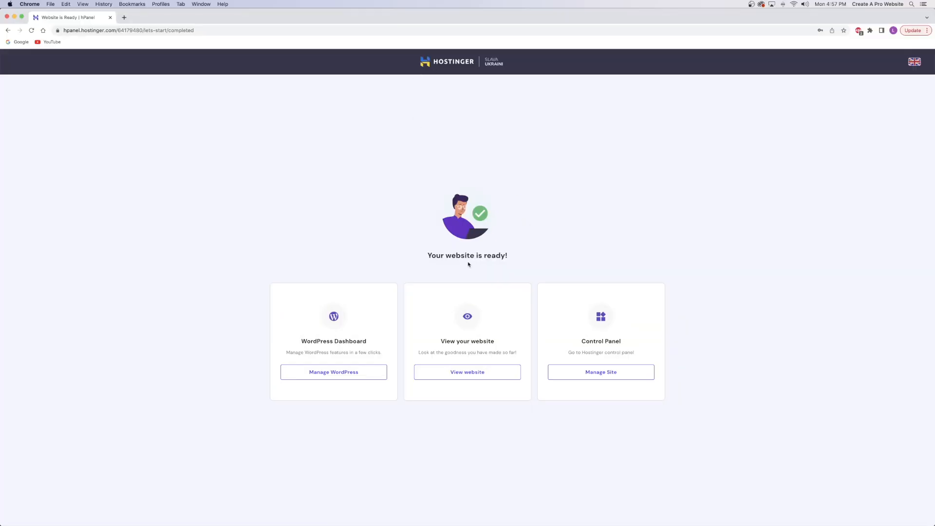
# Install SSL on the site's domain, close the notice, and open the WordPress admin.
pyautogui.click(340, 376)
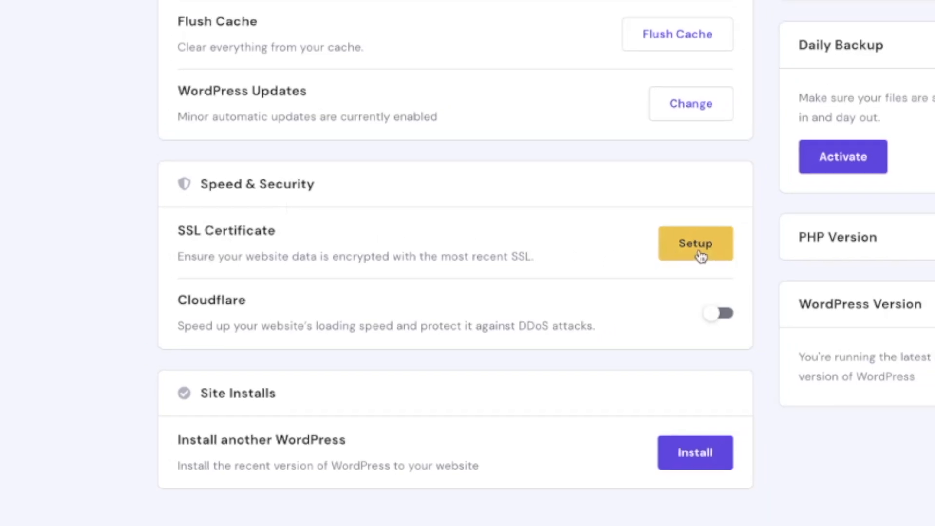
pyautogui.click(699, 254)
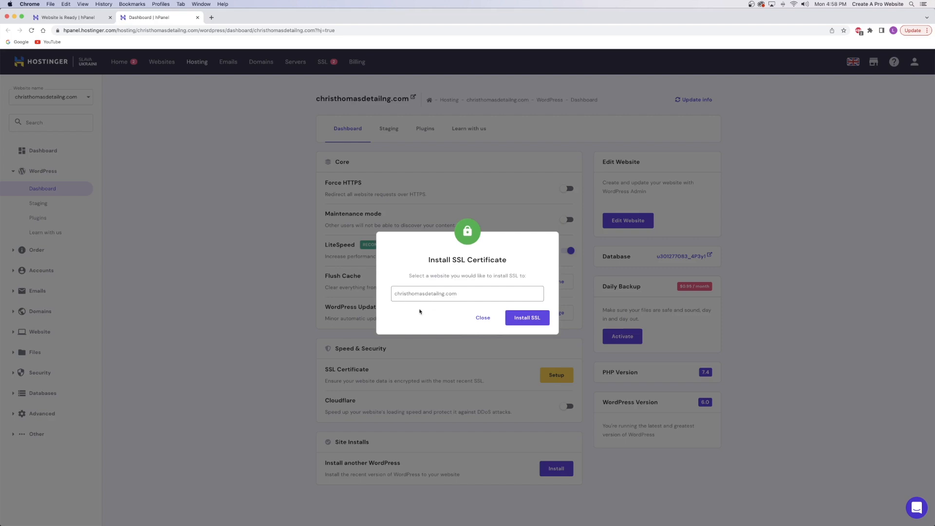
pyautogui.click(516, 322)
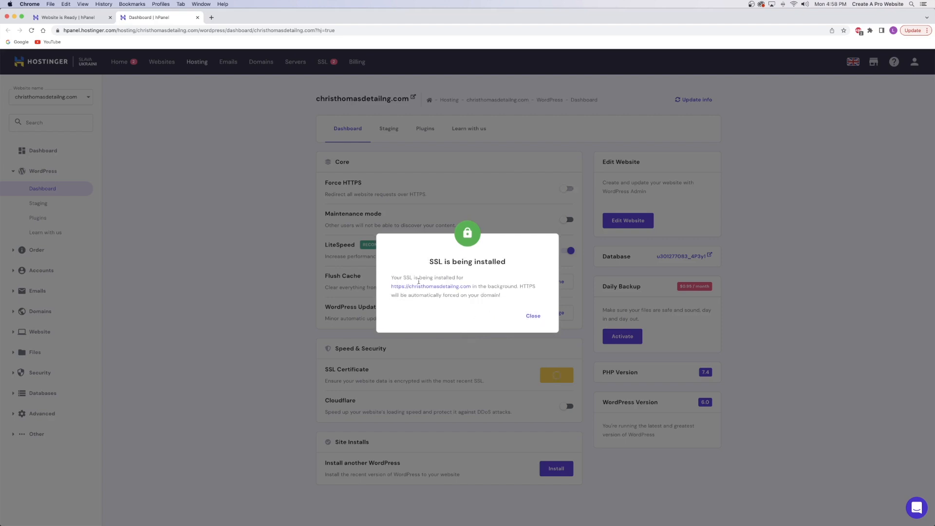
pyautogui.click(533, 315)
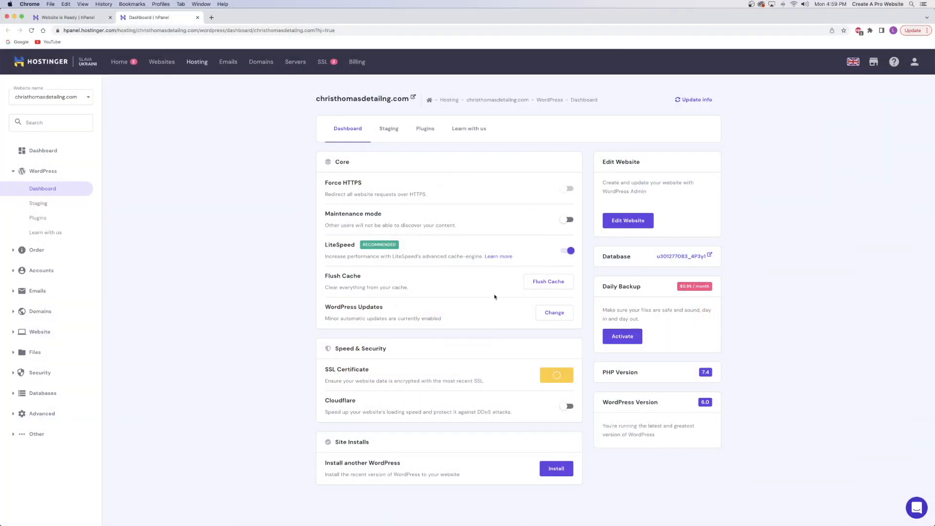
pyautogui.click(623, 223)
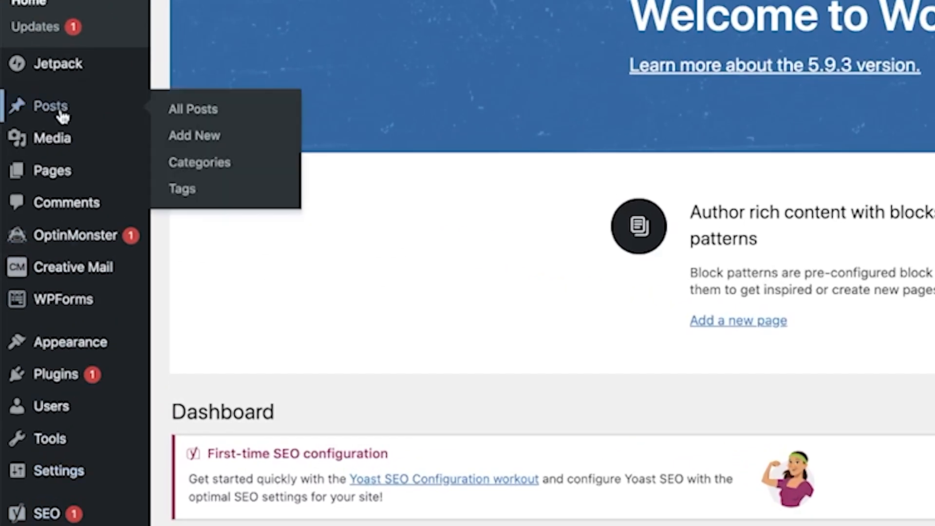
# Open Plugins > Add New in a new tab and close the Softaculous and HostGator billing tabs.
pyautogui.moveTo(35, 377)
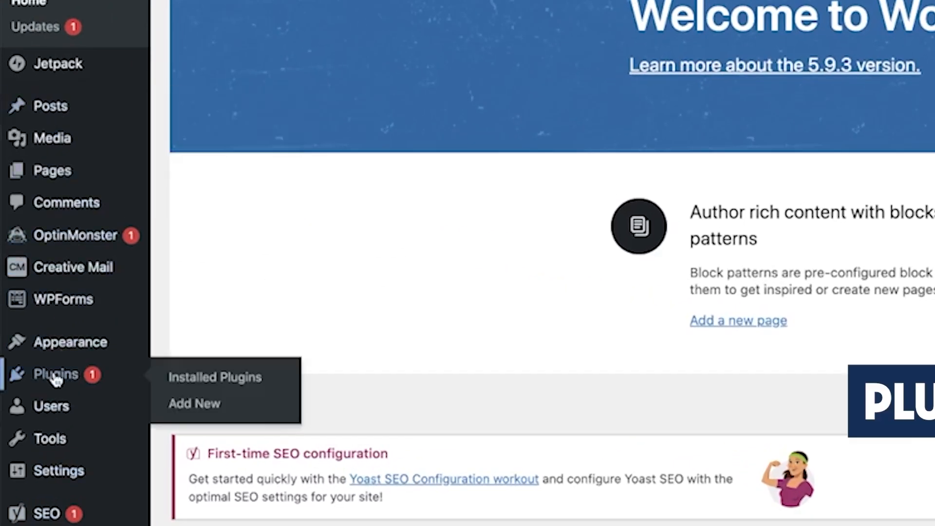
pyautogui.rightClick(199, 416)
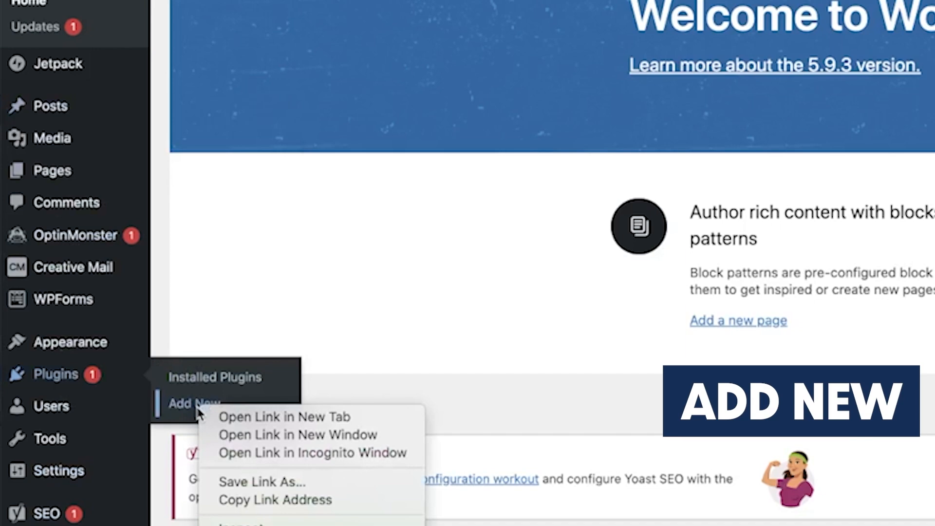
pyautogui.click(242, 415)
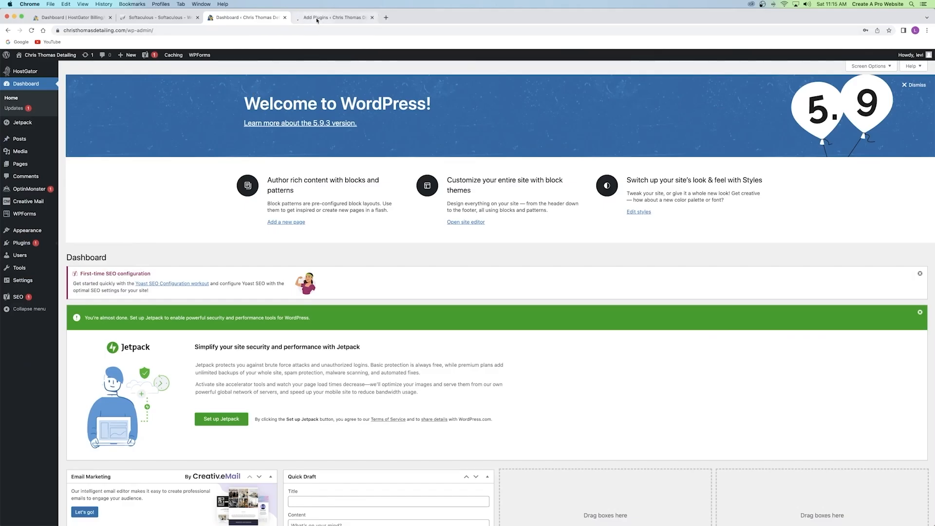
pyautogui.click(315, 19)
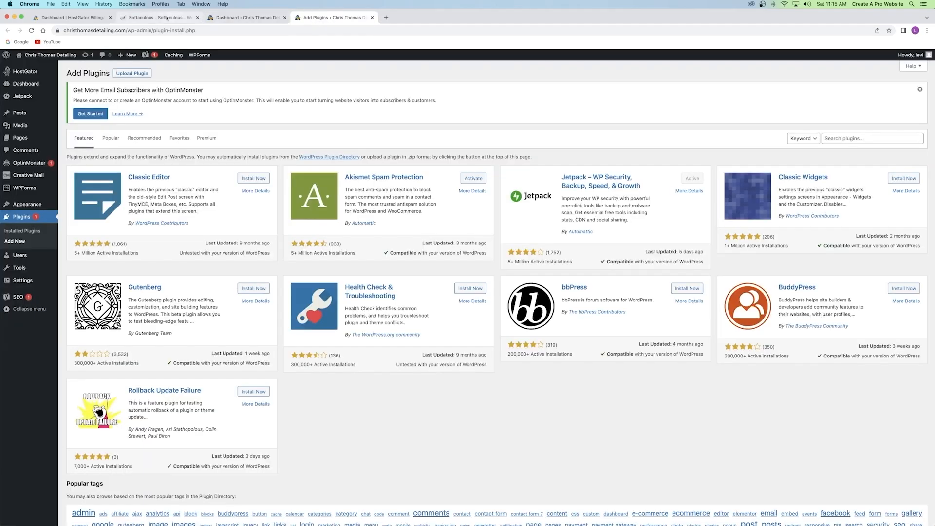
pyautogui.click(197, 18)
pyautogui.click(110, 17)
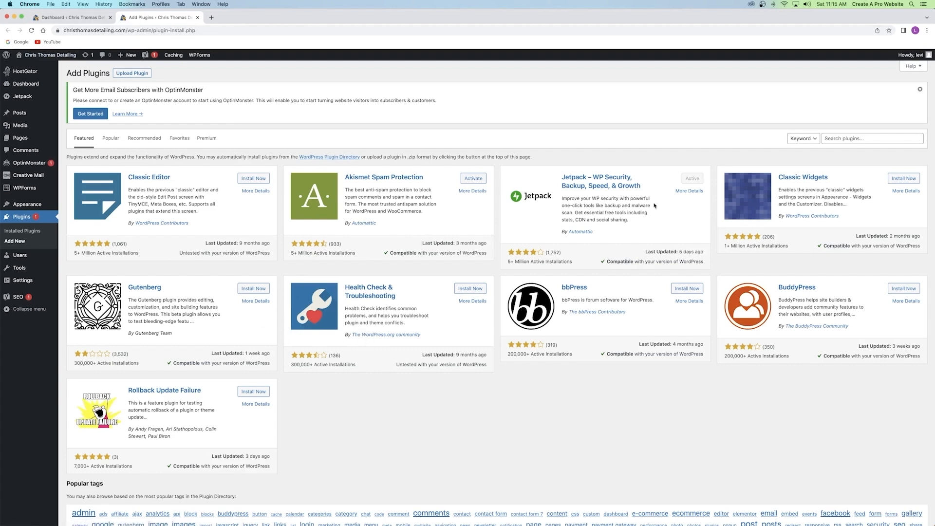
# Search for Starter Templates, then install and activate it.
pyautogui.click(842, 139)
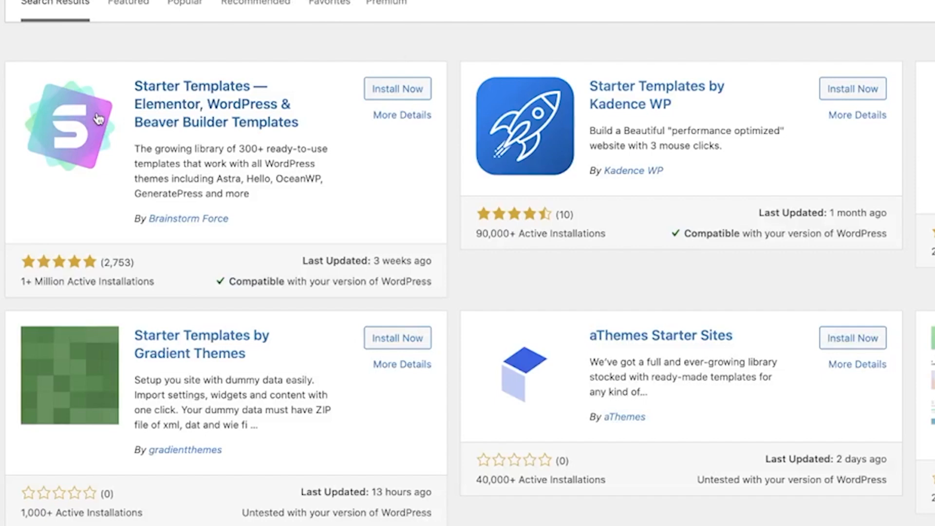
pyautogui.click(387, 95)
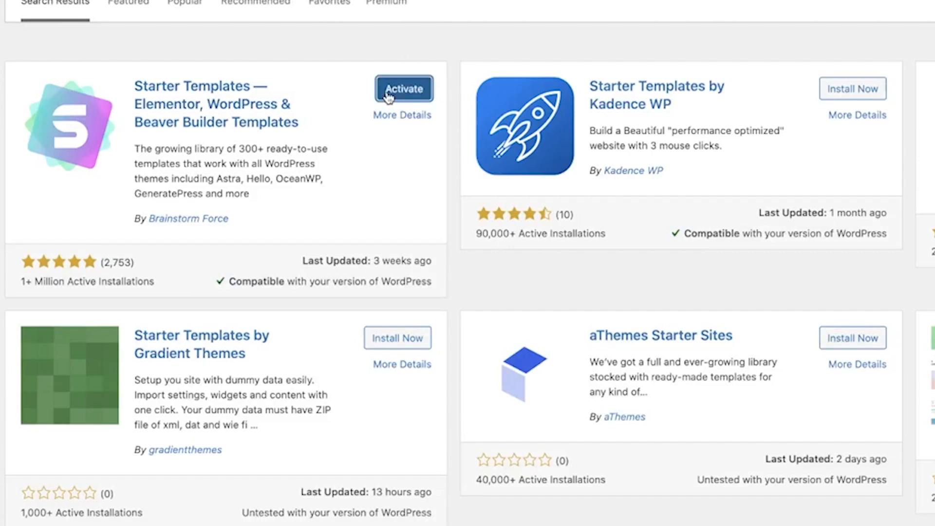
pyautogui.click(388, 95)
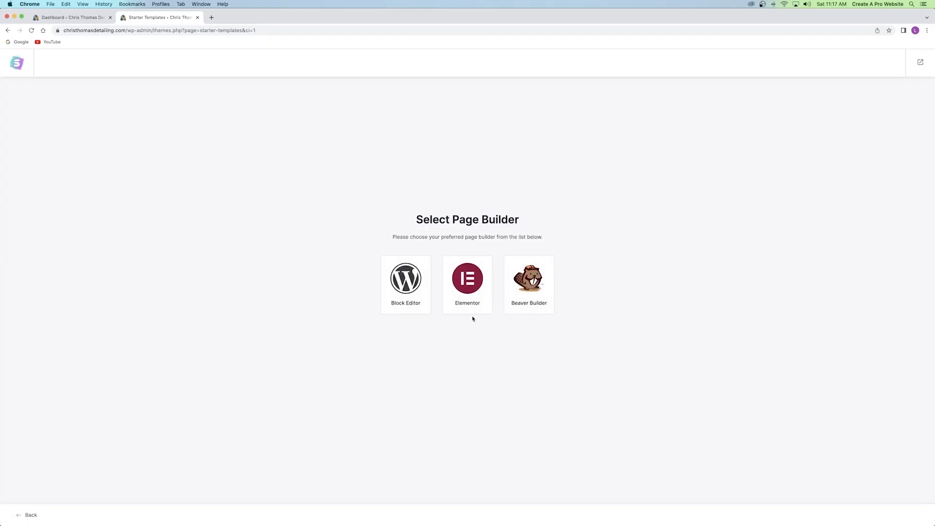
# Pick Elementor as page builder and search templates for photographer, web designer, then nature.
pyautogui.click(472, 287)
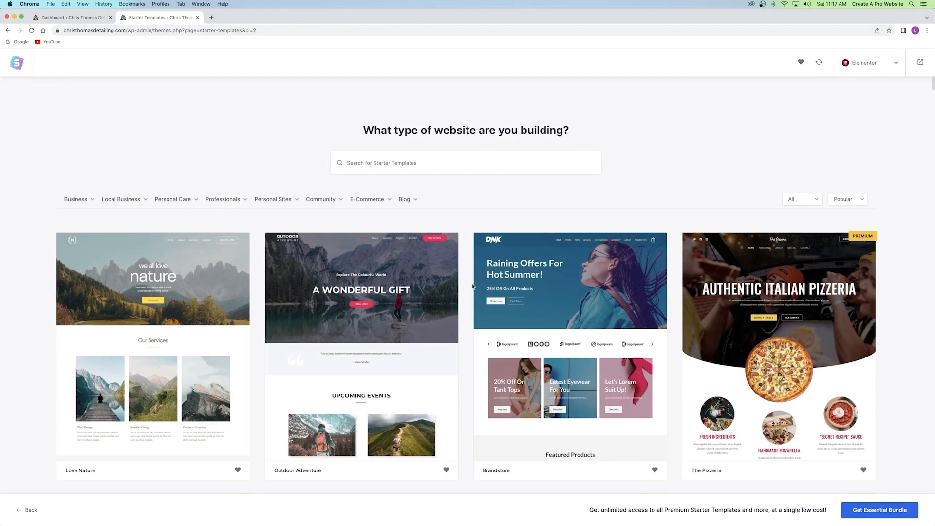
pyautogui.scroll(-4, 473, 286)
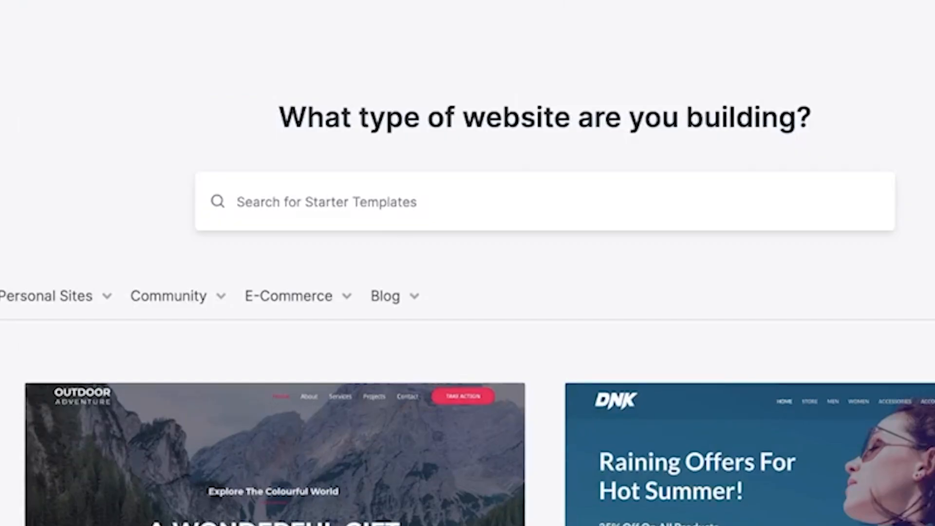
pyautogui.write('photographer')
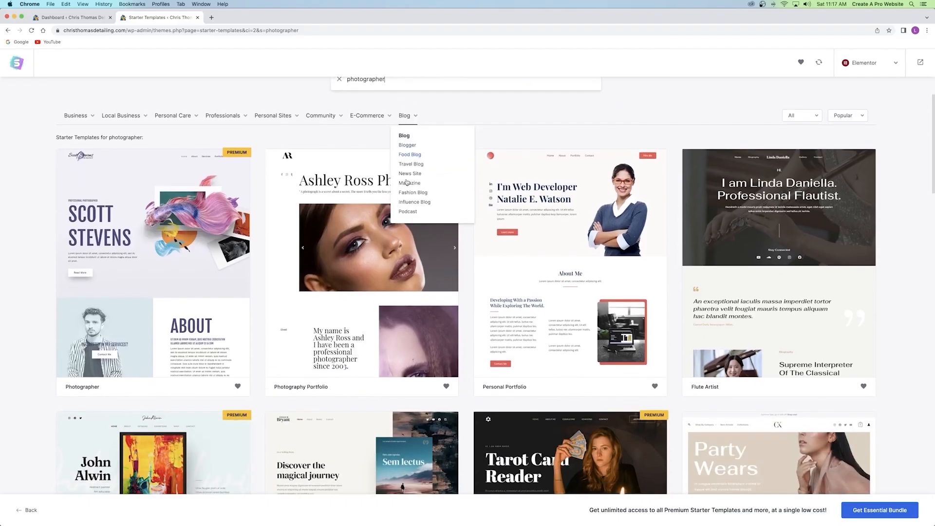
pyautogui.scroll(-2, 468, 293)
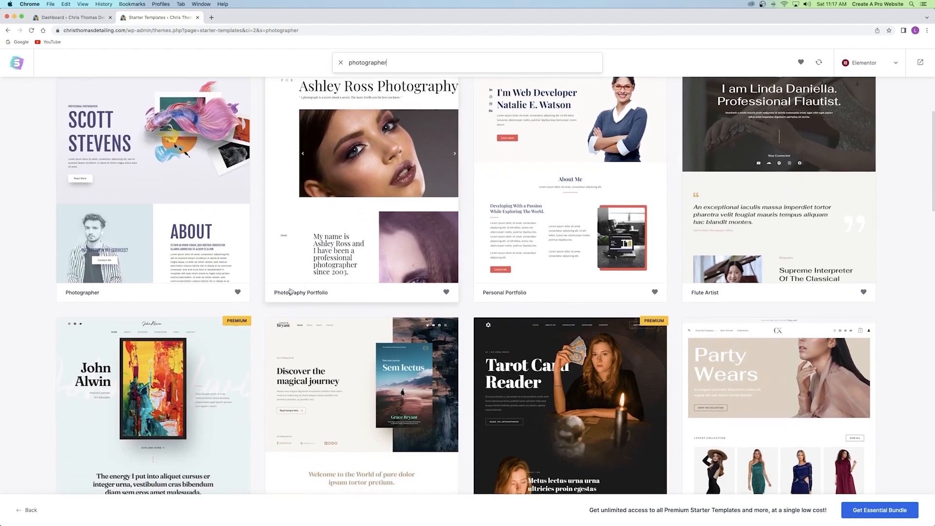
pyautogui.click(360, 163)
pyautogui.write('web designer')
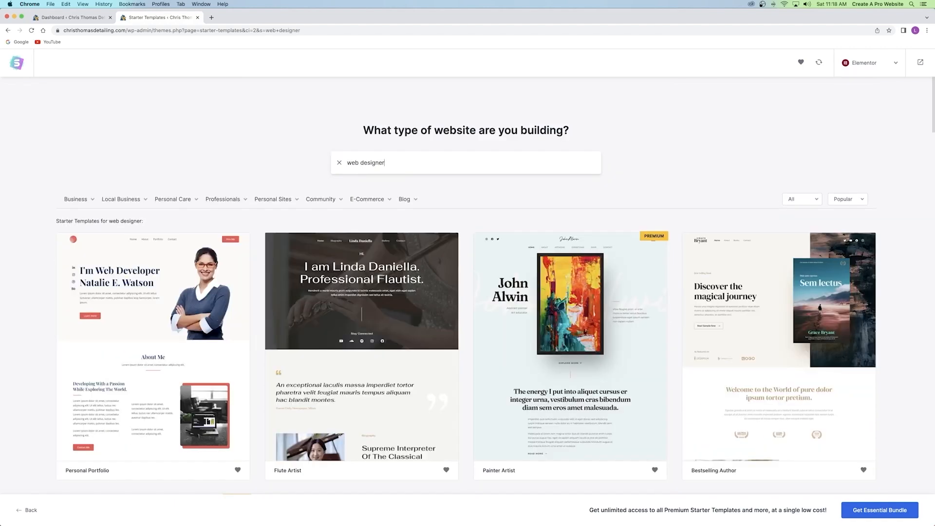
pyautogui.scroll(-5, 424, 206)
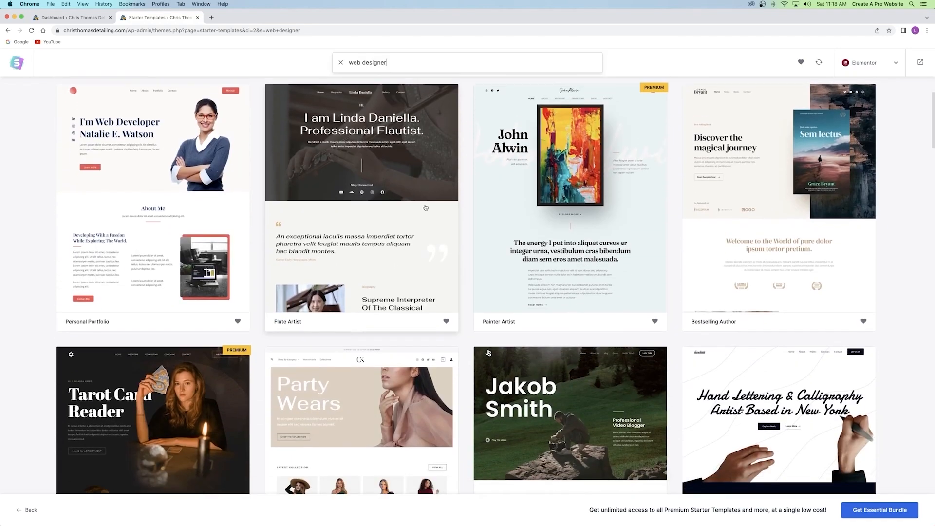
pyautogui.scroll(-1, 428, 206)
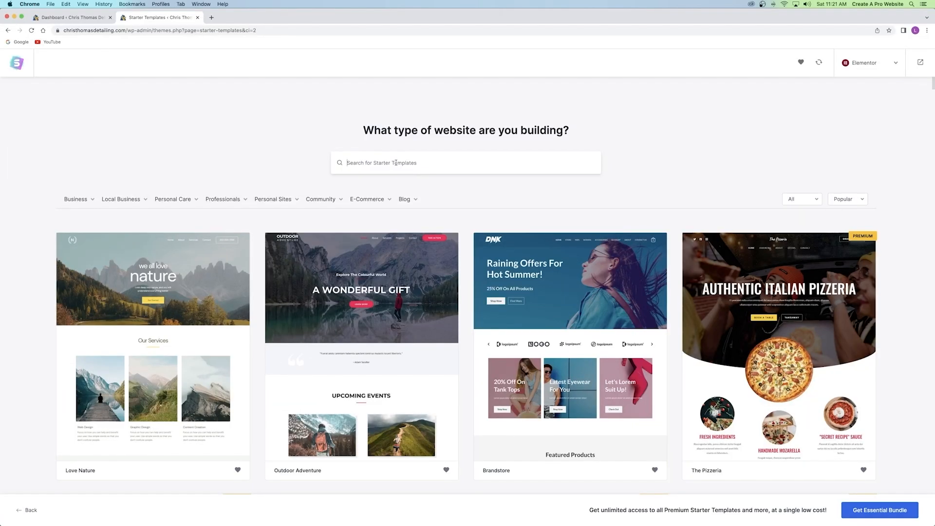
pyautogui.write('nature')
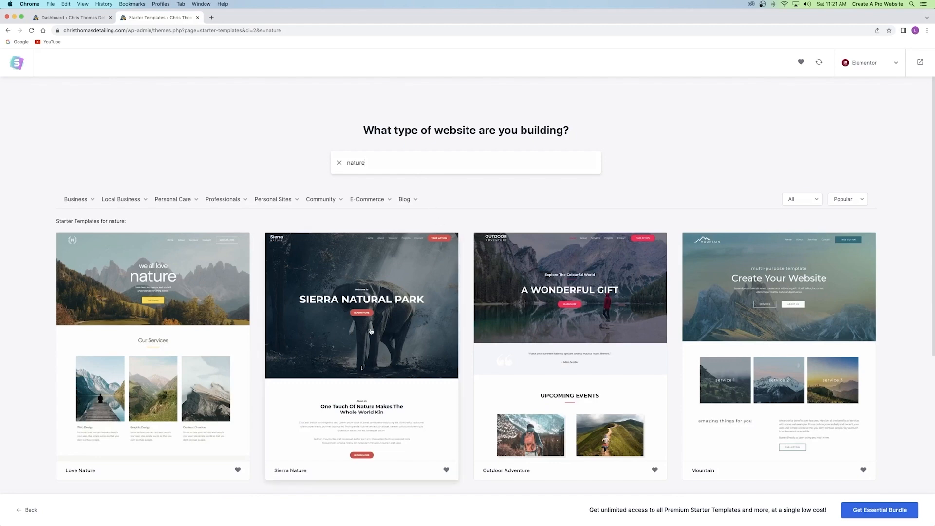
# Choose the Sierra Nature starter template, look through its preview, and skip the logo step.
pyautogui.click(370, 331)
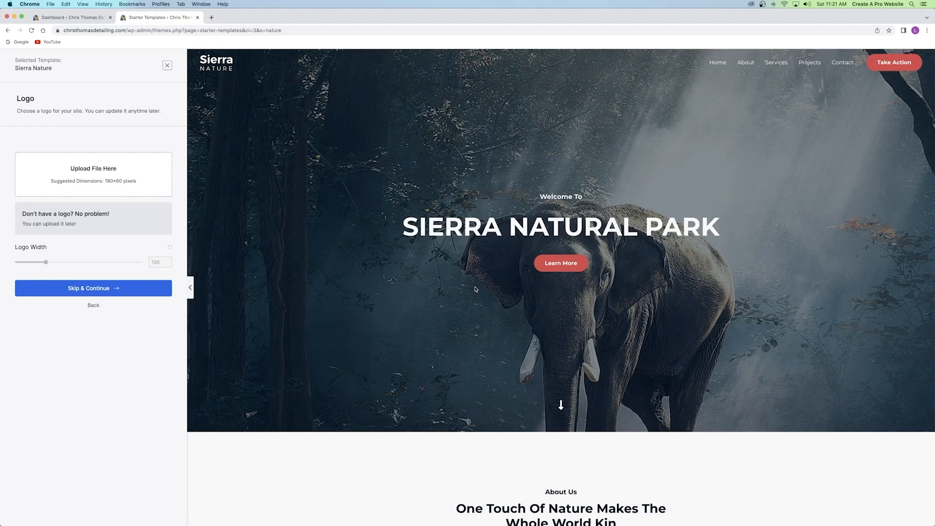
pyautogui.moveTo(406, 227); pyautogui.dragTo(674, 222)
pyautogui.click(498, 227)
pyautogui.scroll(-15, 456, 190)
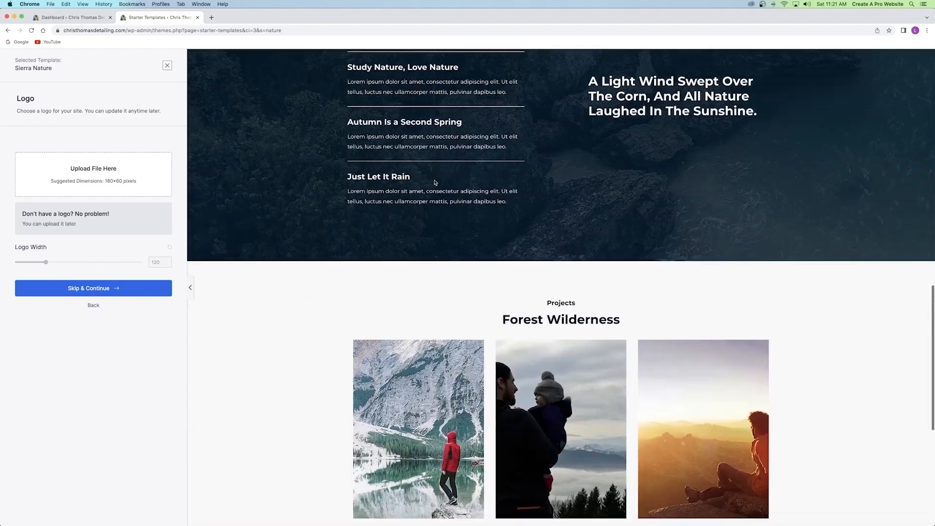
pyautogui.scroll(-5, 434, 182)
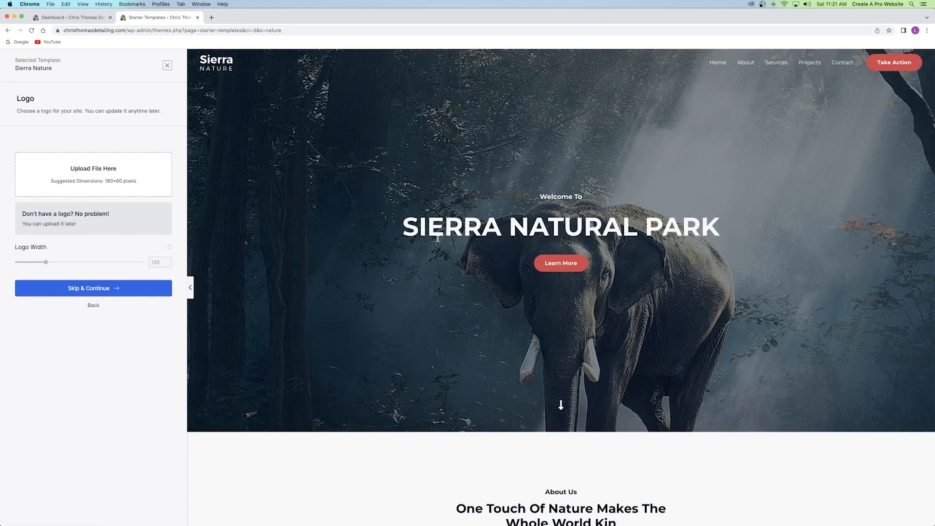
pyautogui.click(90, 288)
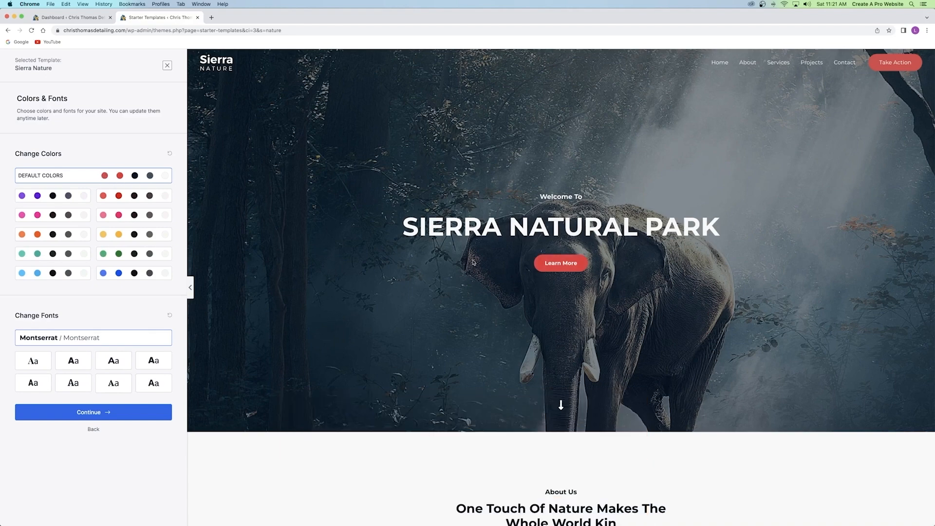
# Keep Sierra Nature's default colours, apply the Montserrat / Lato font pairing, and continue.
pyautogui.click(123, 233)
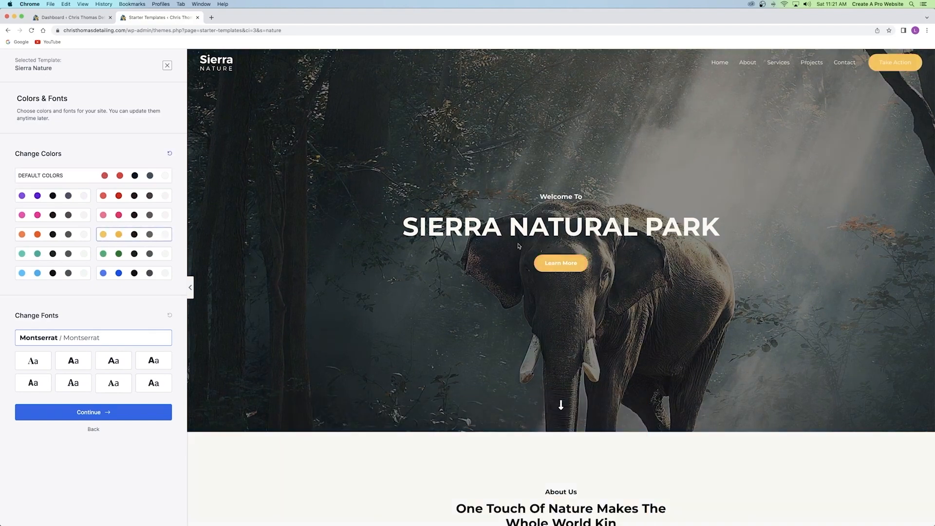
pyautogui.click(137, 276)
pyautogui.click(101, 181)
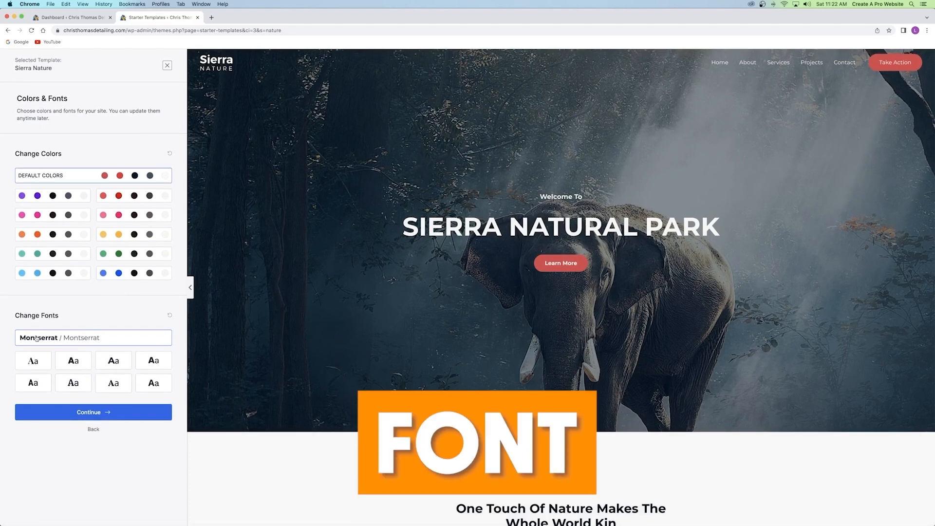
pyautogui.click(73, 361)
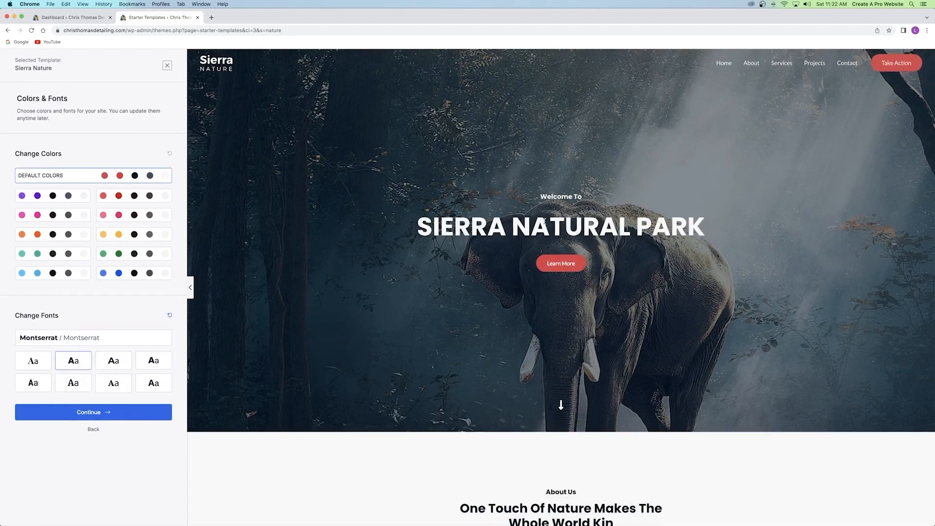
pyautogui.click(112, 365)
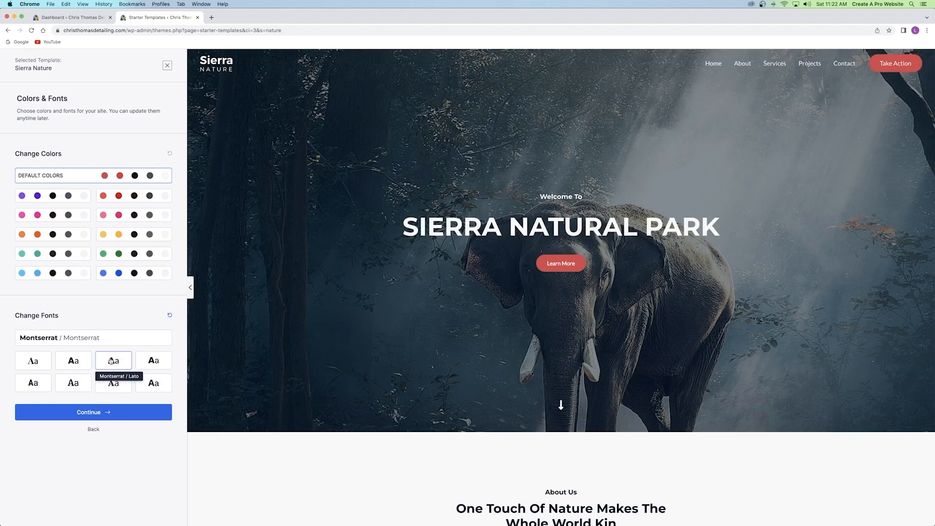
pyautogui.click(92, 417)
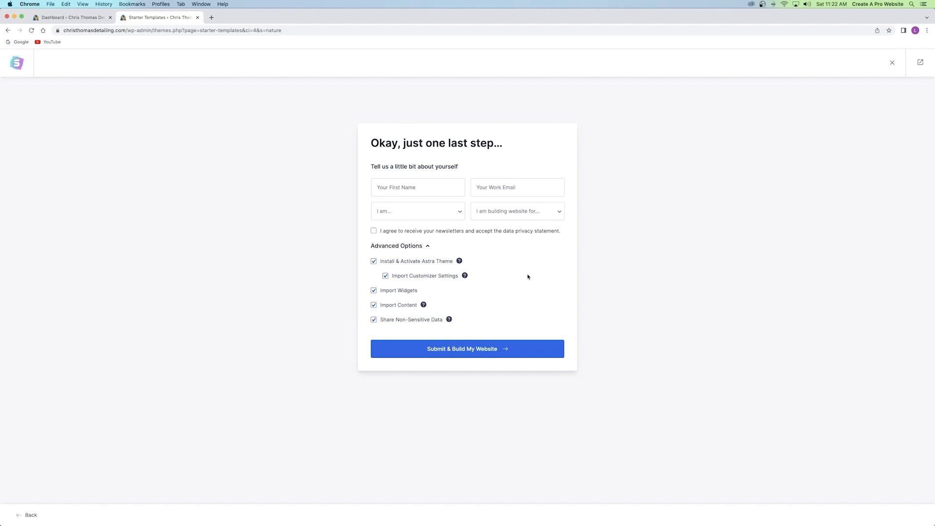
# Submit the setup to build the Sierra Nature website.
pyautogui.click(477, 349)
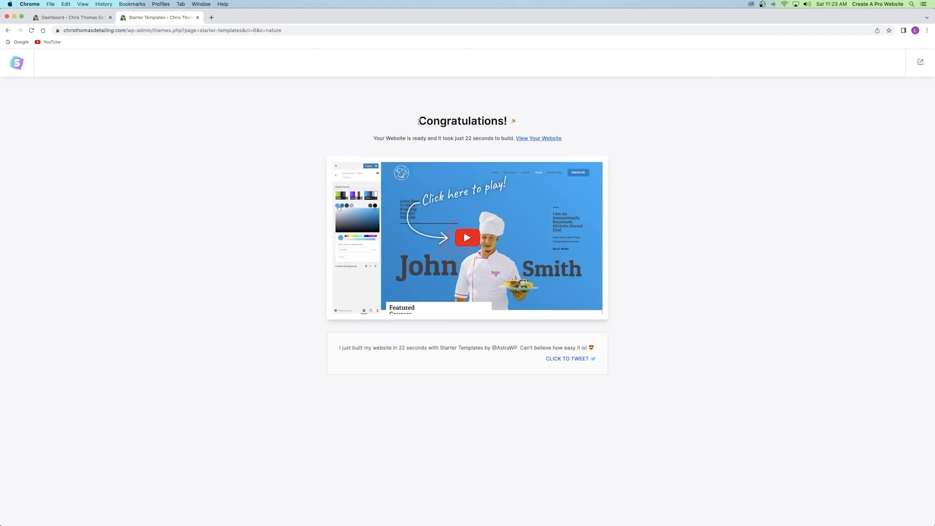
# Leave the Starter Templates Congratulations page and exit to the WordPress dashboard.
pyautogui.moveTo(418, 121); pyautogui.dragTo(508, 121)
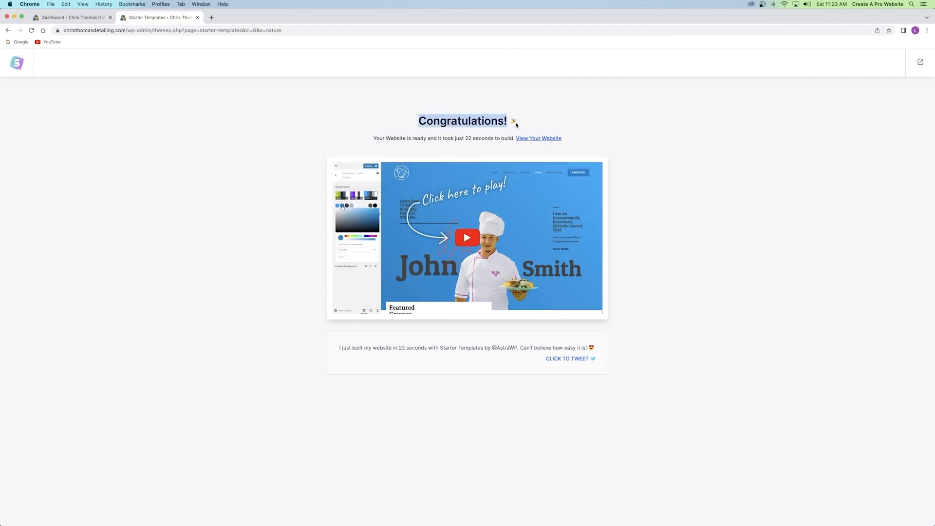
pyautogui.click(429, 139)
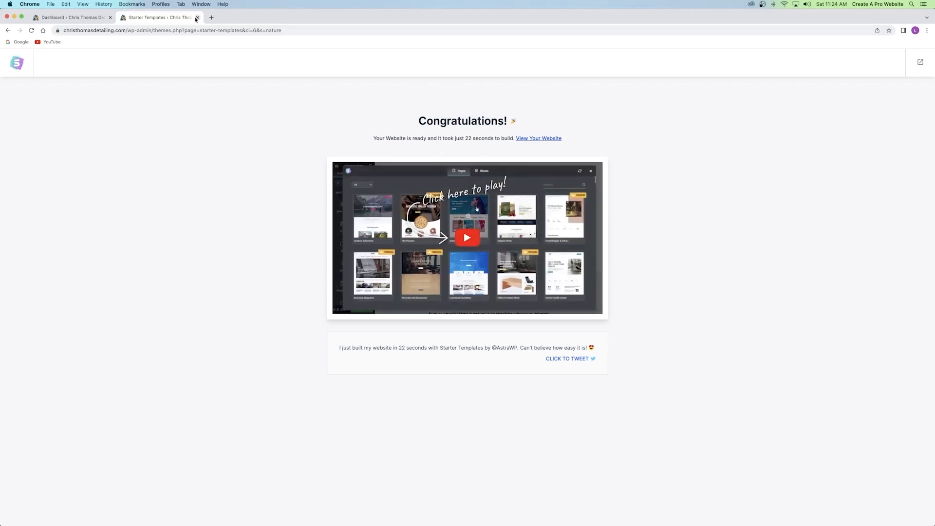
pyautogui.click(73, 17)
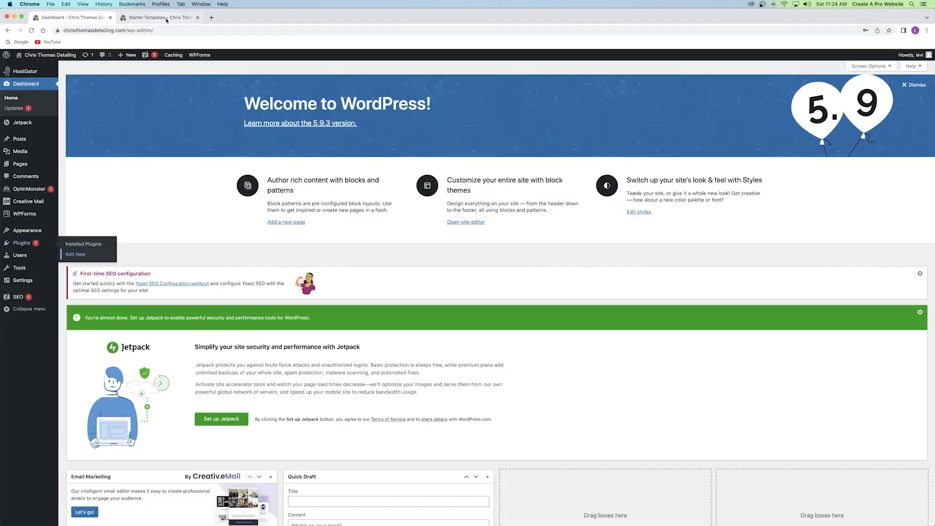
pyautogui.click(166, 18)
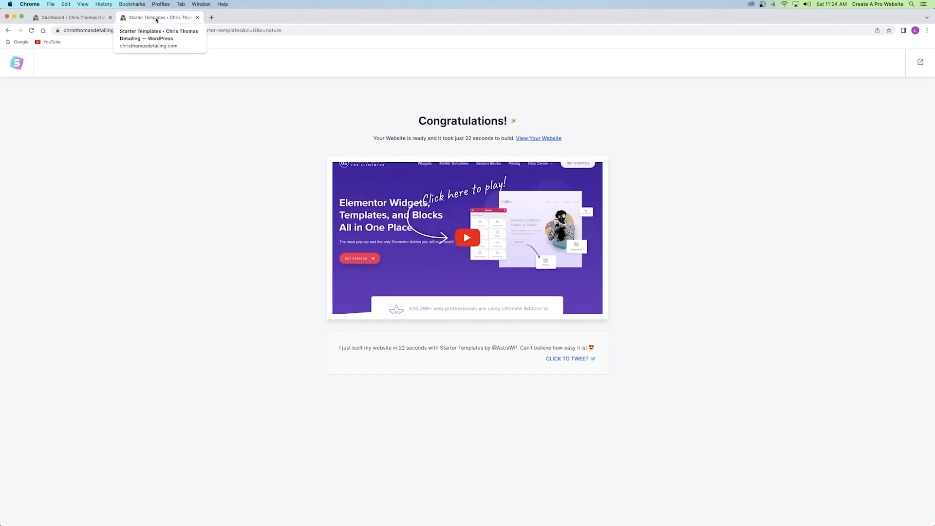
pyautogui.click(64, 20)
pyautogui.click(178, 18)
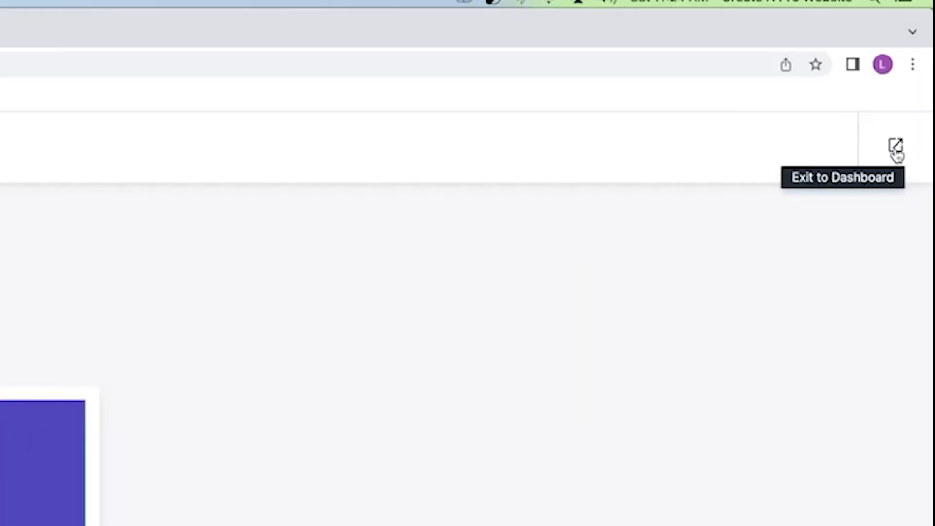
pyautogui.click(896, 147)
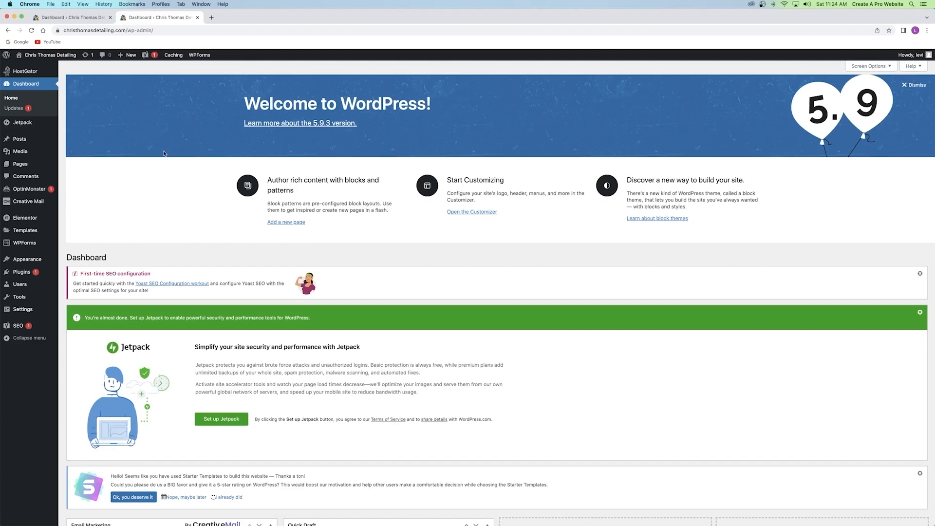
# Close the duplicate Dashboard tab and view the live Sierra Natural Park homepage in a new tab.
pyautogui.click(110, 17)
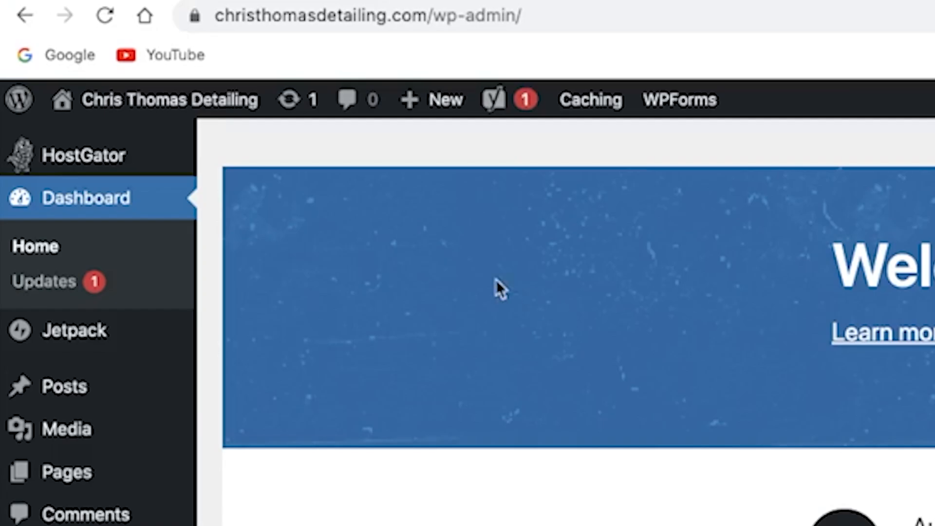
pyautogui.moveTo(151, 111)
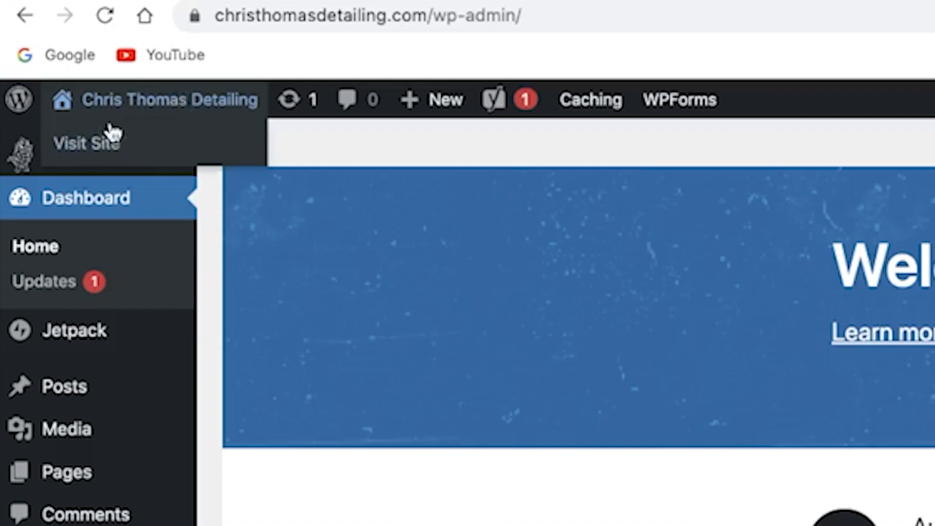
pyautogui.rightClick(133, 99)
pyautogui.click(236, 112)
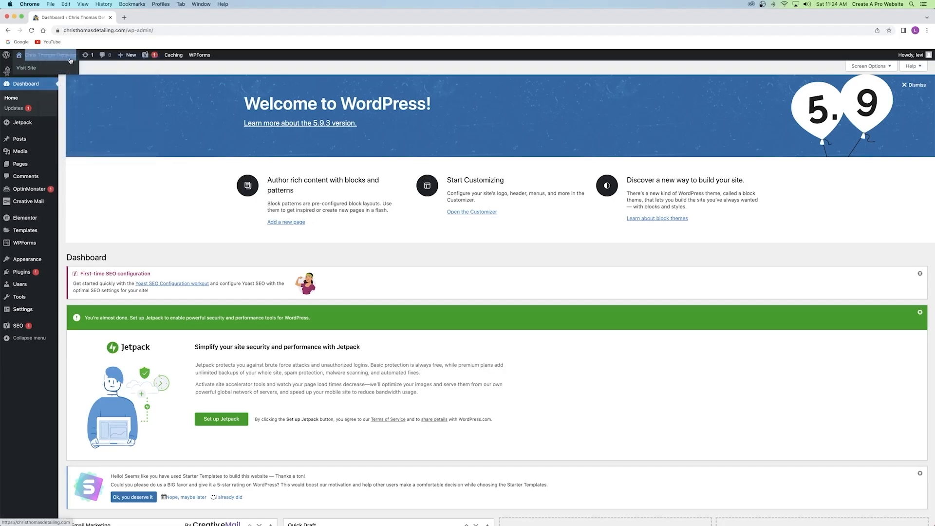
pyautogui.click(154, 20)
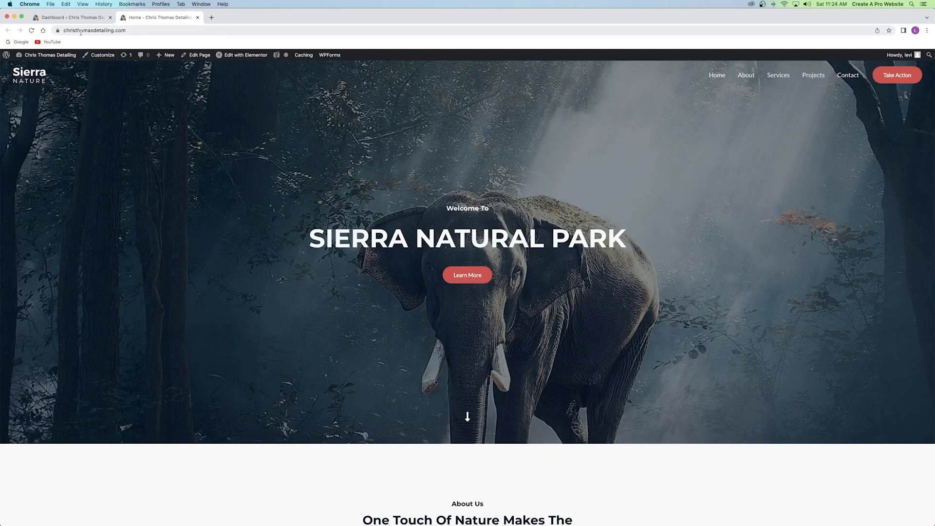
# Load the site's .com address in a fresh tab, then close the extra homepage tabs.
pyautogui.click(212, 18)
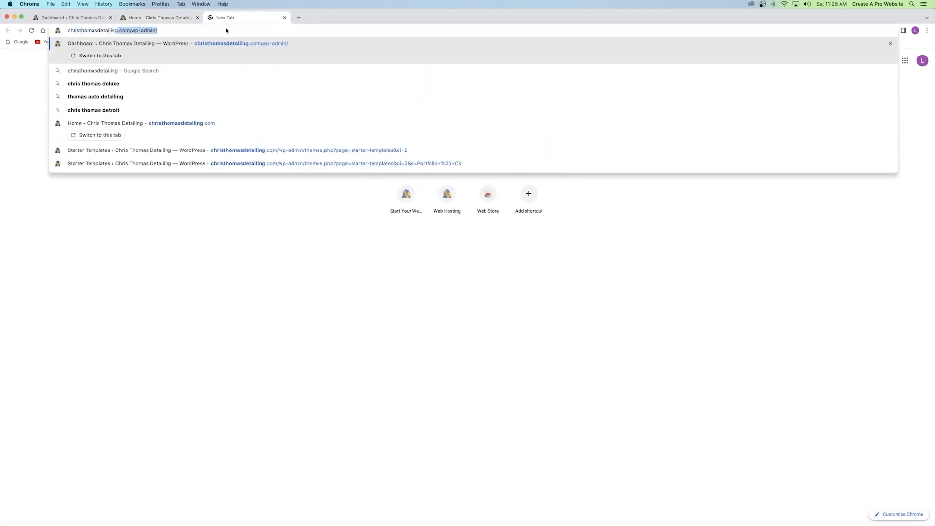
pyautogui.press('Return')
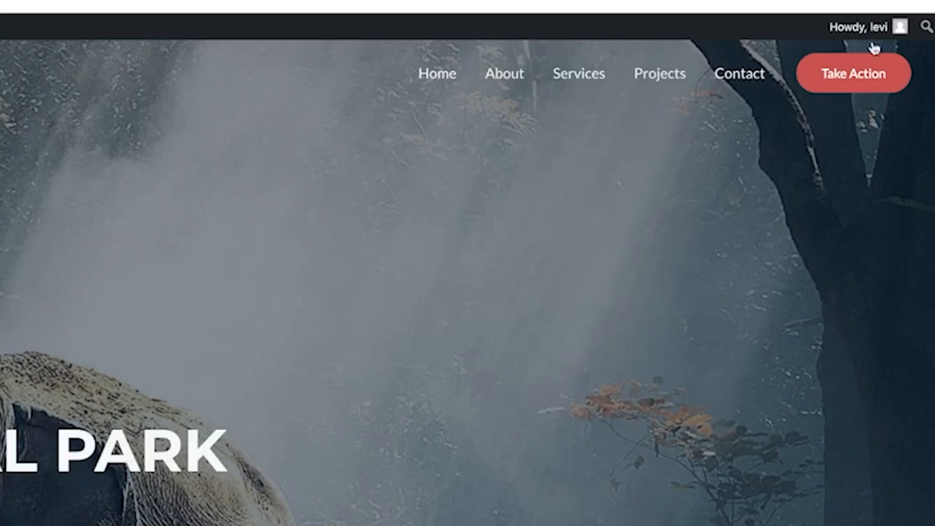
pyautogui.moveTo(895, 56)
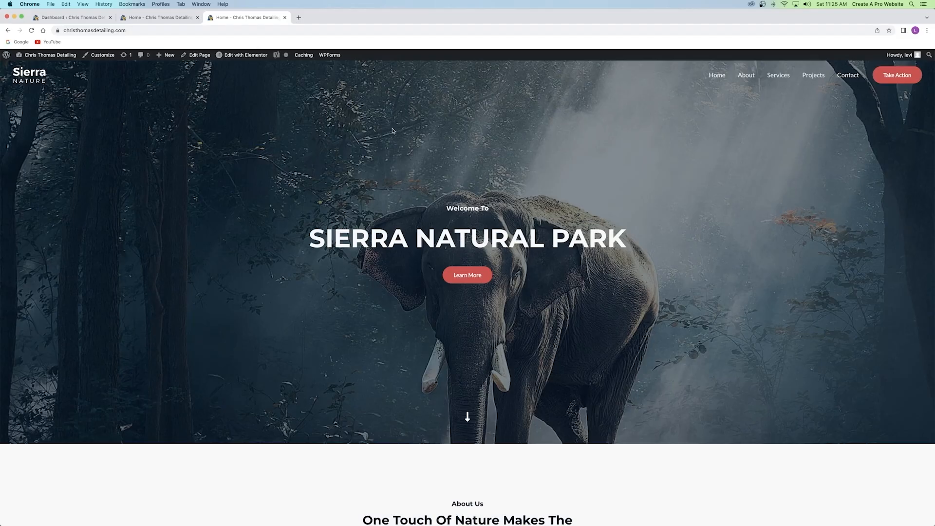
pyautogui.click(285, 18)
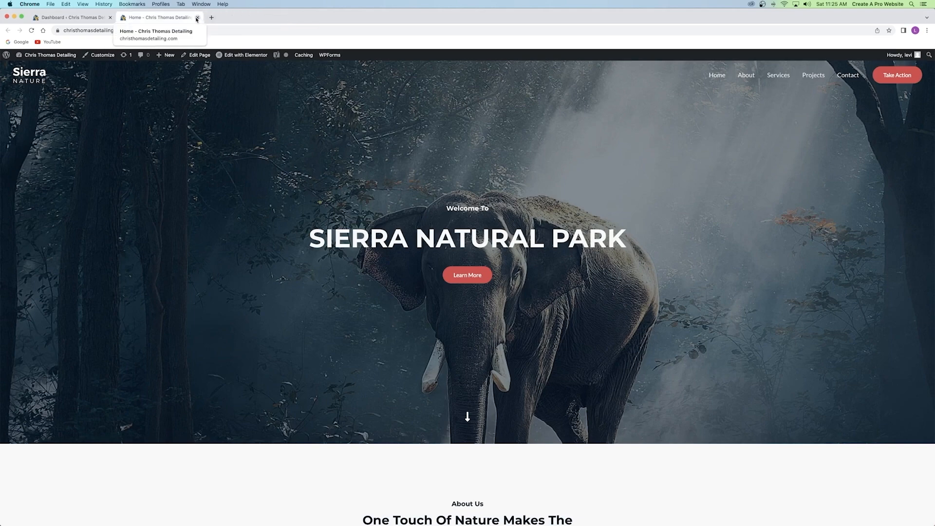
pyautogui.click(197, 17)
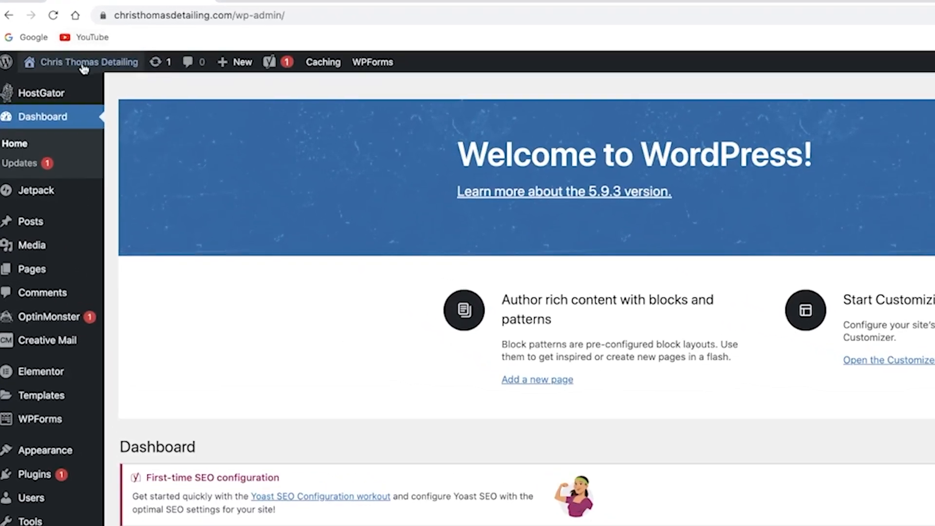
# Open the site in a new tab and launch the Home page in Elementor.
pyautogui.moveTo(77, 65)
pyautogui.rightClick(84, 66)
pyautogui.click(103, 71)
pyautogui.click(287, 1)
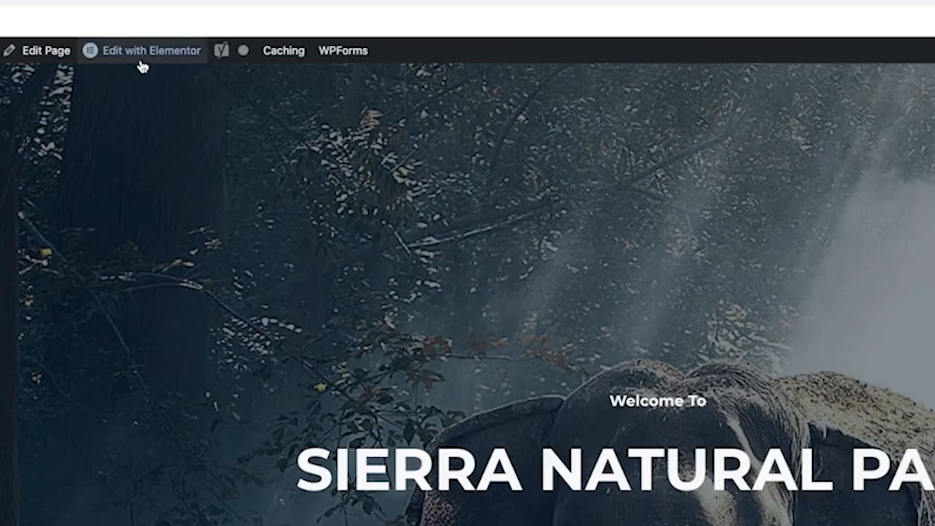
pyautogui.moveTo(281, 58)
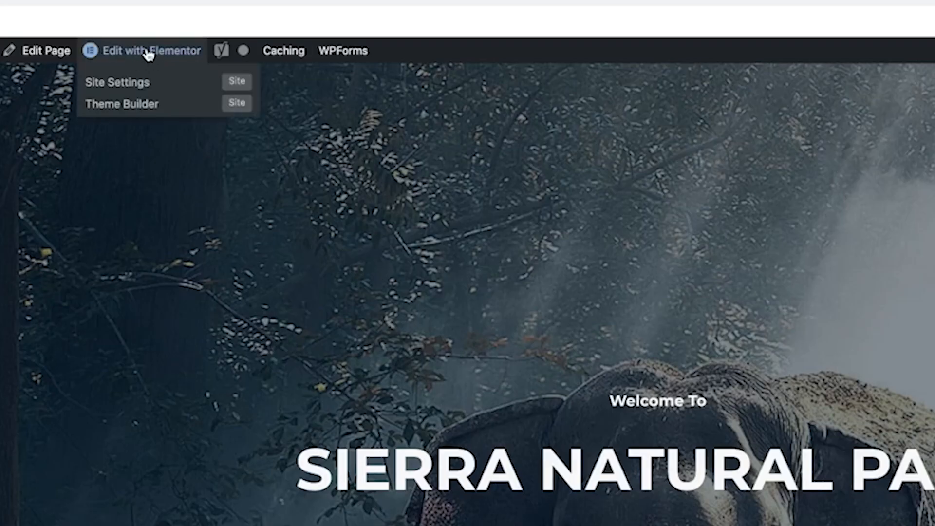
pyautogui.click(149, 51)
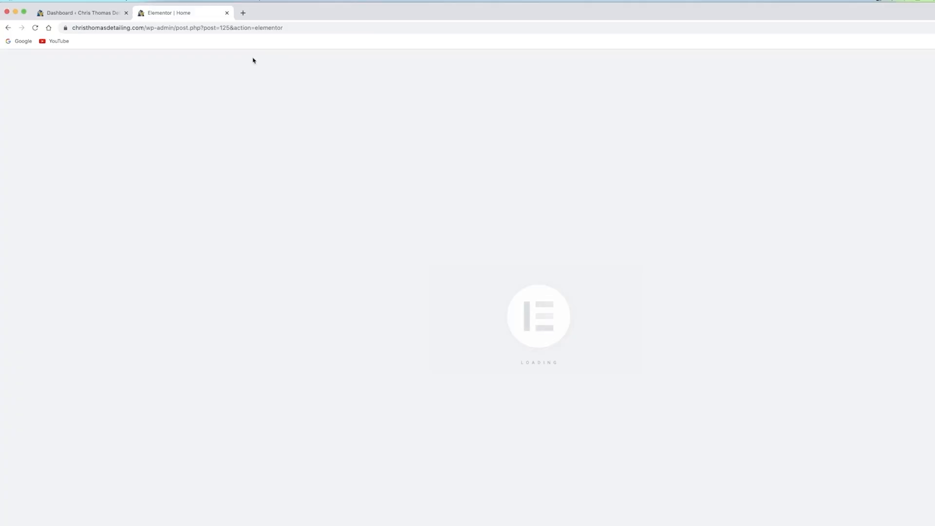
# Check the Pages list in a separate tab, then close it and return to Elementor.
pyautogui.click(64, 15)
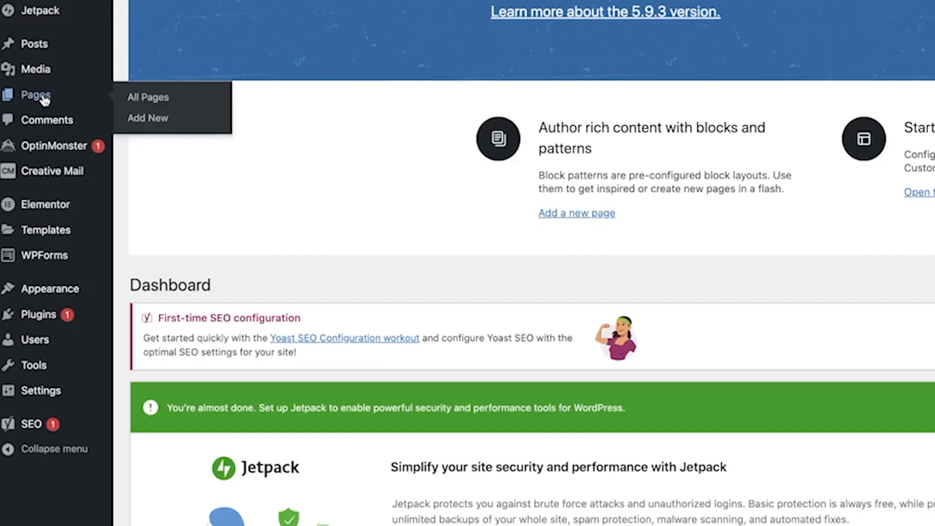
pyautogui.rightClick(29, 183)
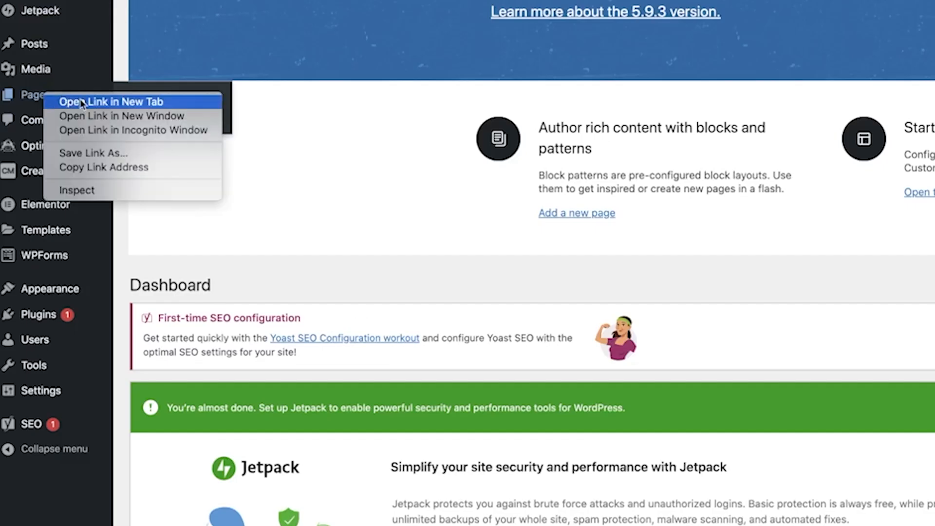
pyautogui.click(43, 184)
pyautogui.click(285, 13)
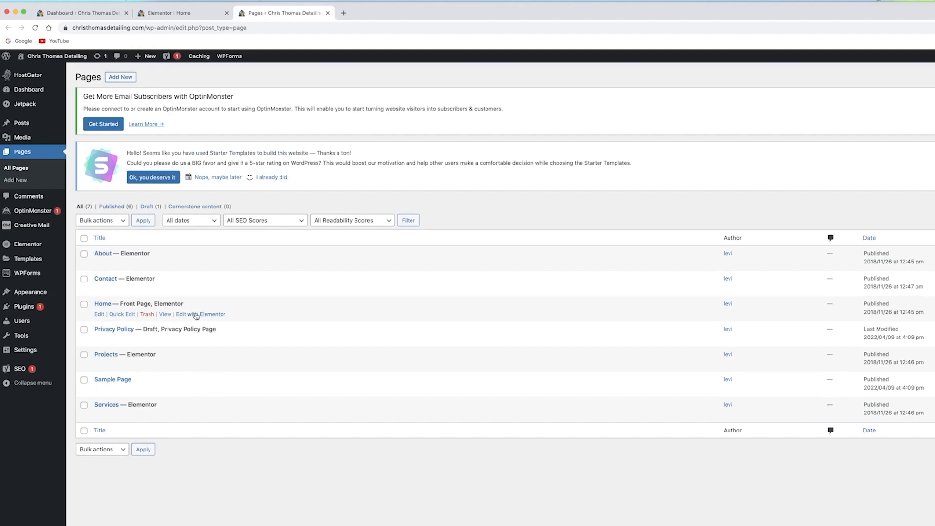
pyautogui.click(327, 13)
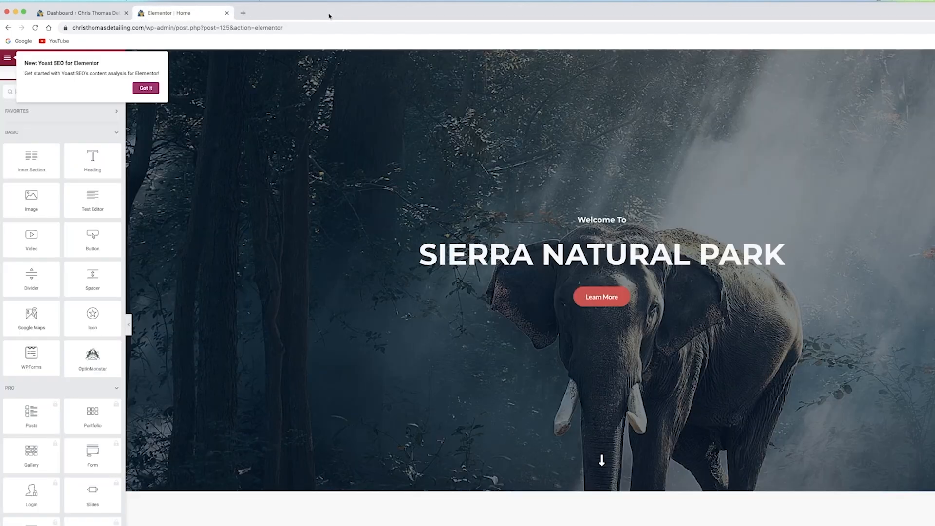
# Dismiss the Yoast SEO for Elementor announcement with Got It.
pyautogui.click(145, 87)
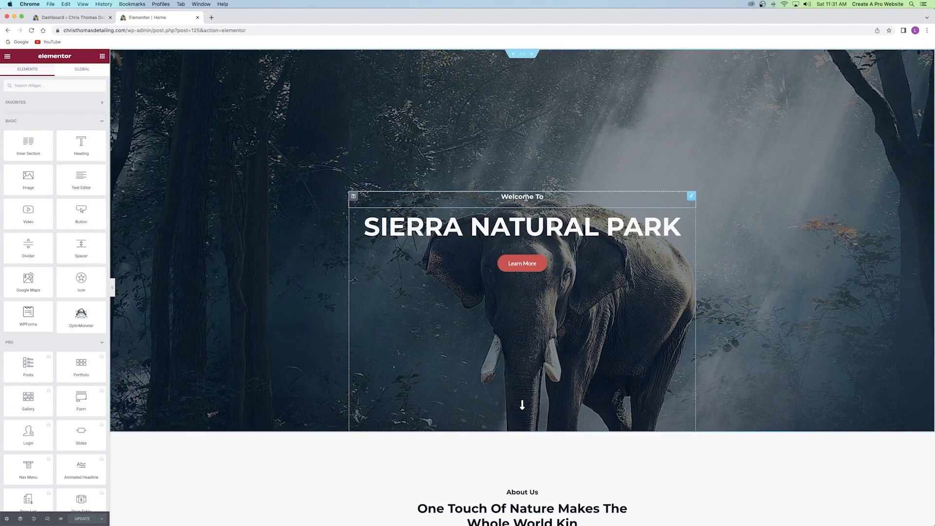
# Move the SIERRA NATURAL PARK heading above Welcome To, keeping Learn More below both.
pyautogui.click(525, 197)
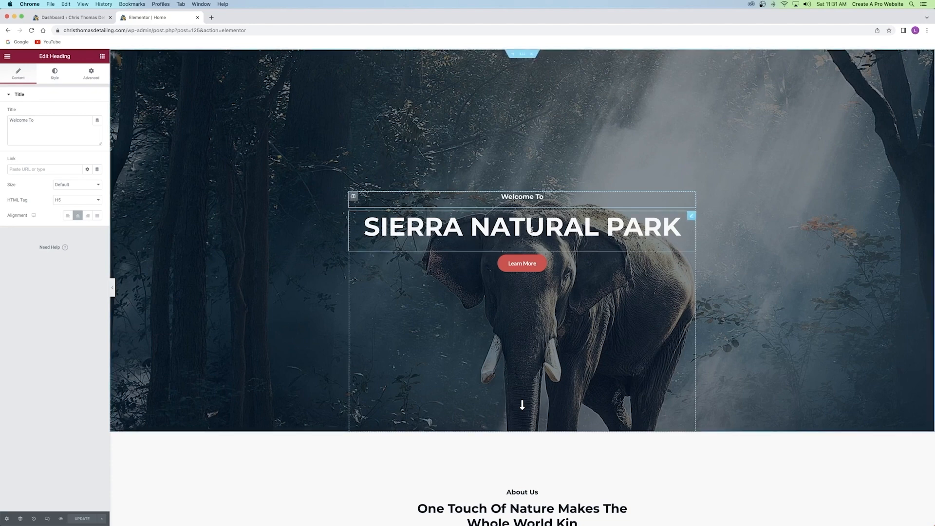
pyautogui.click(521, 227)
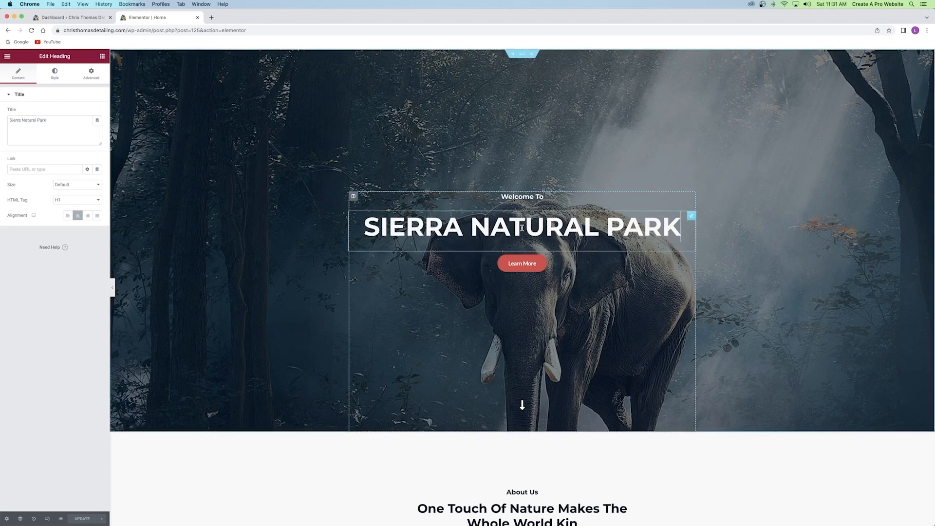
pyautogui.click(577, 267)
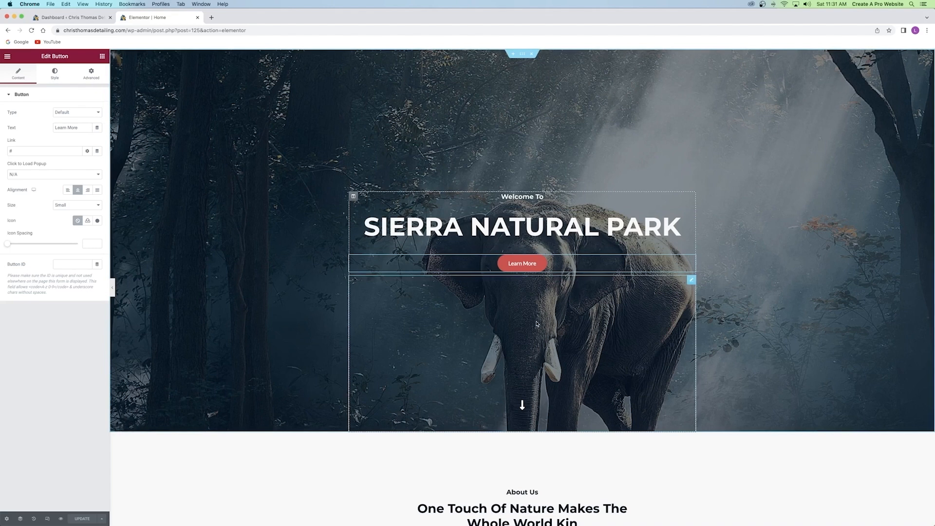
pyautogui.click(541, 197)
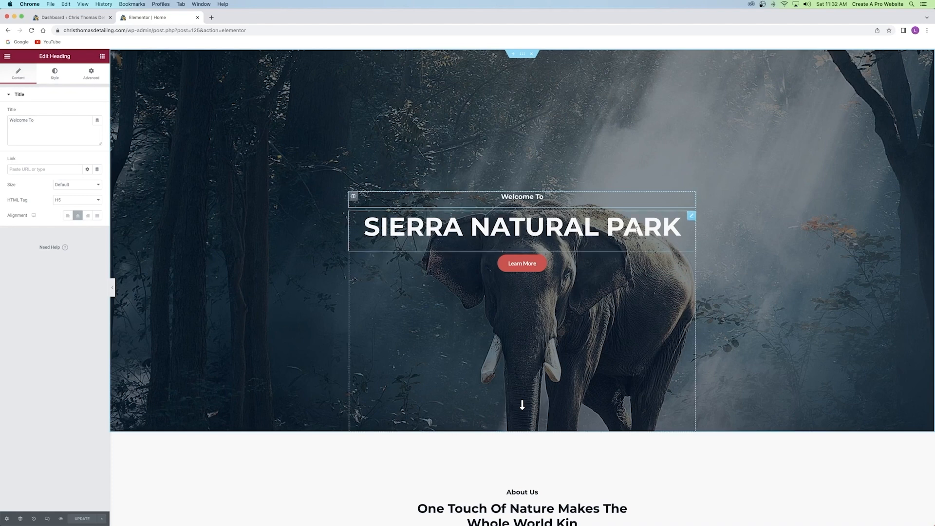
pyautogui.moveTo(693, 218); pyautogui.dragTo(541, 195)
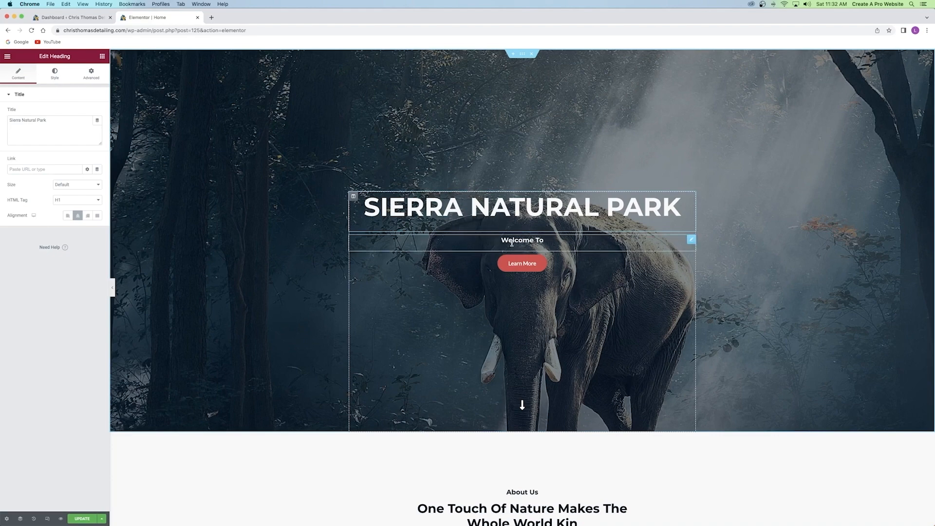
pyautogui.moveTo(691, 258); pyautogui.dragTo(533, 258)
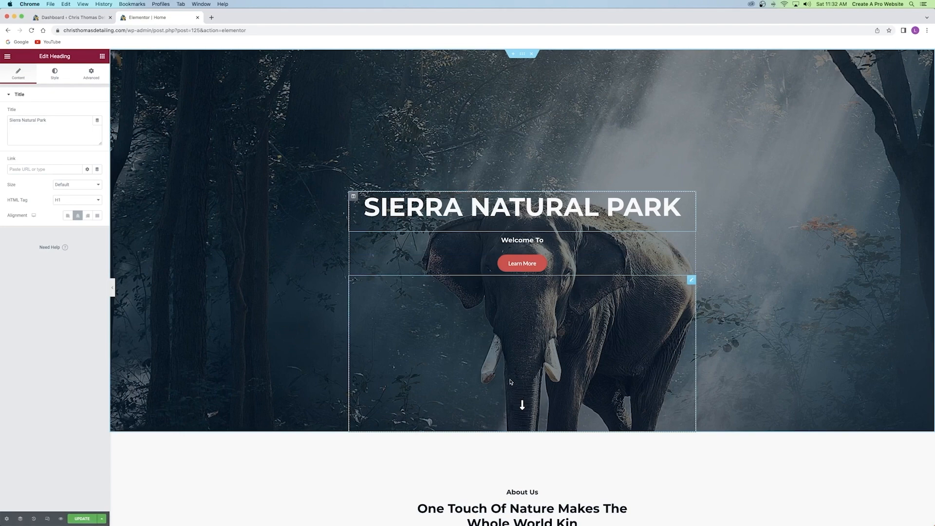
pyautogui.rightClick(517, 341)
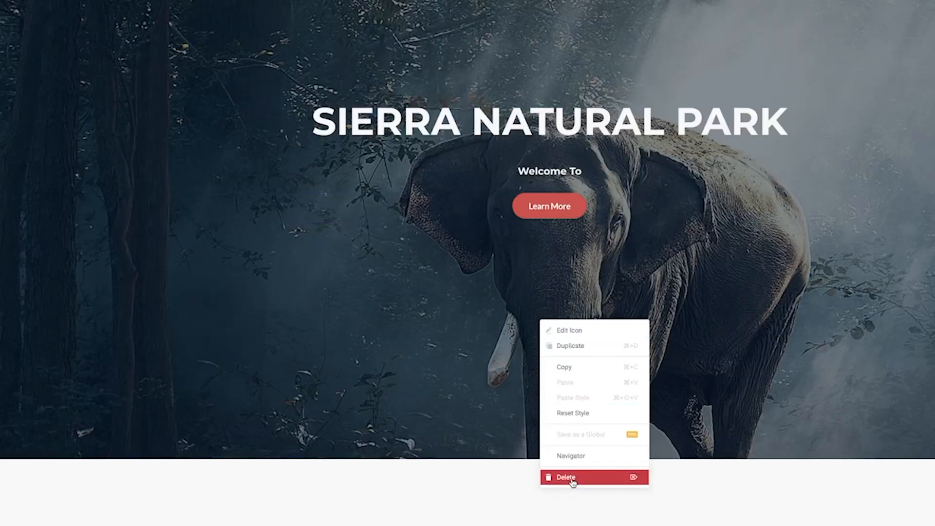
# Delete the down-arrow icon widget from the hero.
pyautogui.click(566, 477)
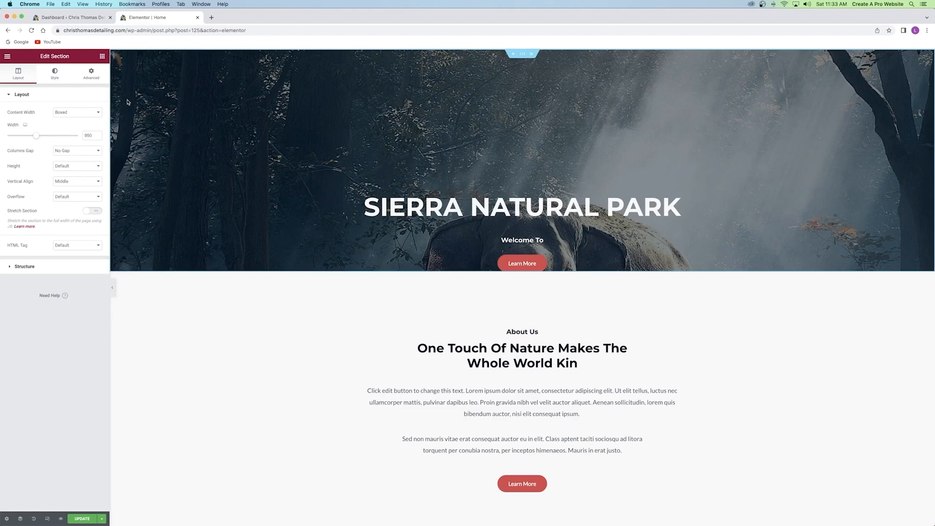
# Set the hero section's padding to 0 on all sides, replacing the 390 top padding.
pyautogui.click(97, 79)
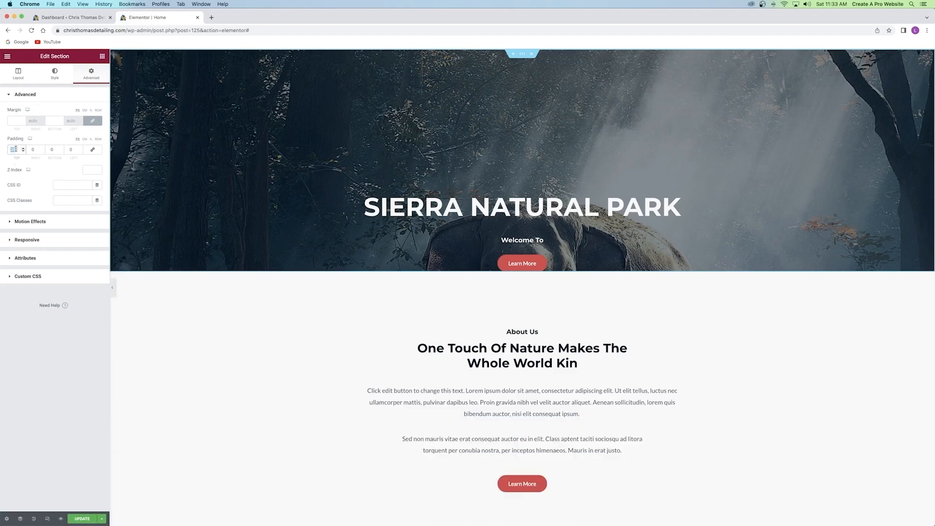
pyautogui.write('0')
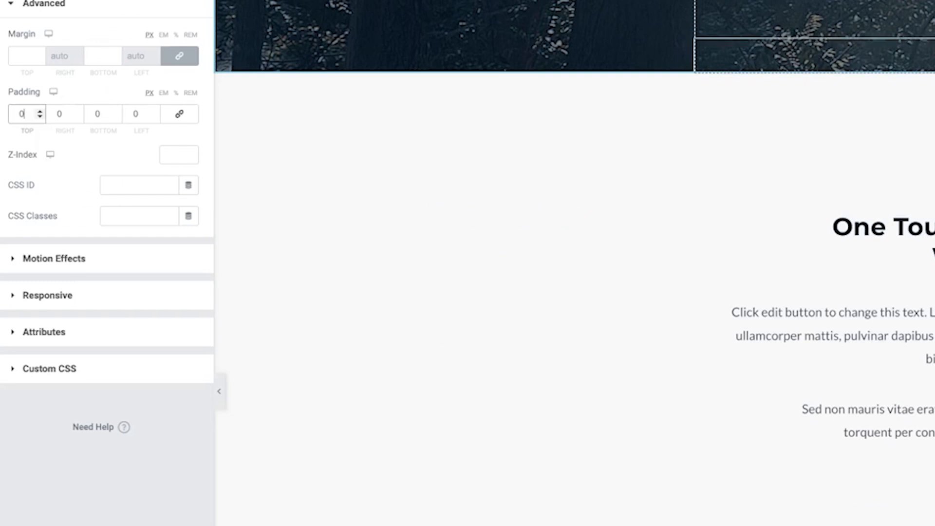
pyautogui.click(35, 1)
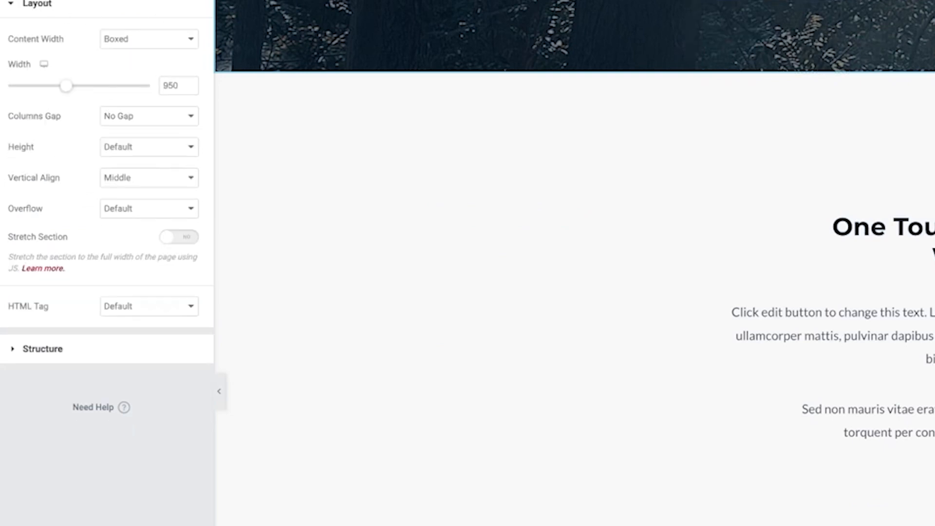
# Set the elephant hero section's Height to Fit To Screen and save the page.
pyautogui.click(123, 153)
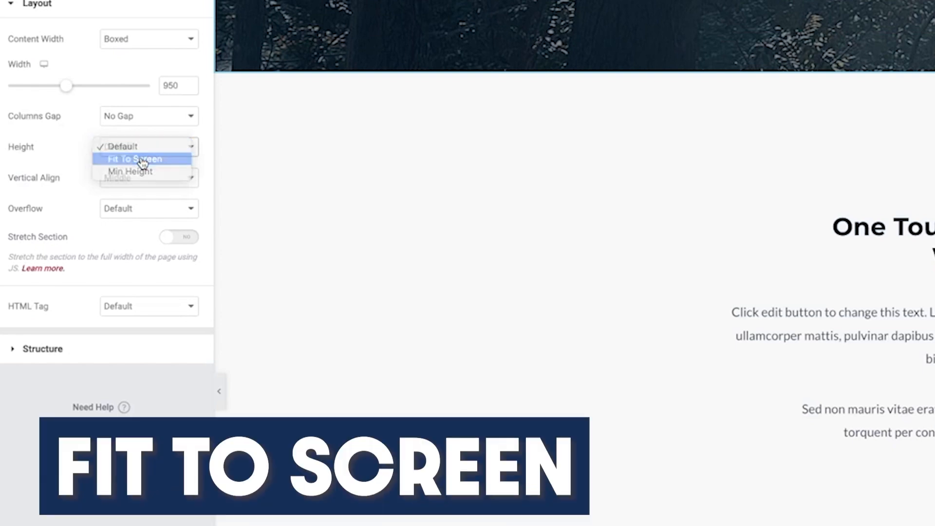
pyautogui.click(142, 162)
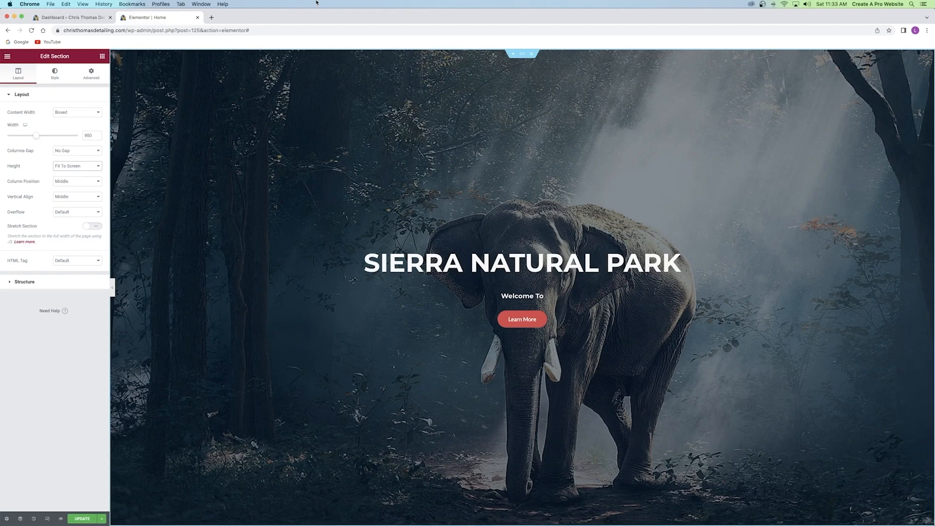
pyautogui.scroll(-3, 633, 117)
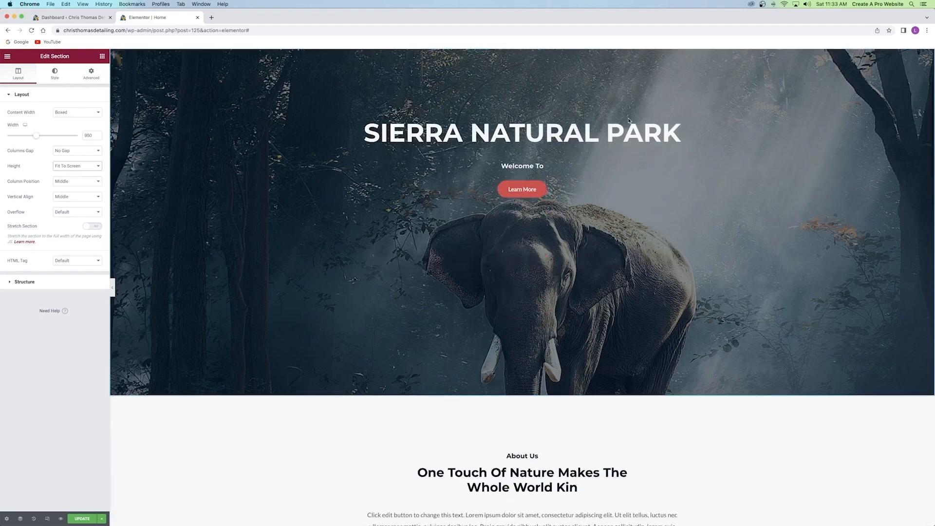
pyautogui.scroll(3, 545, 171)
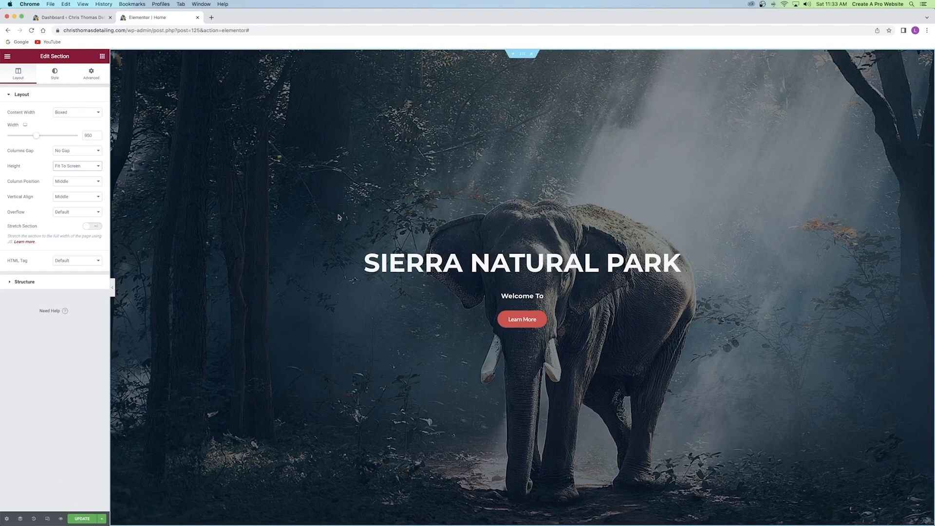
pyautogui.click(83, 518)
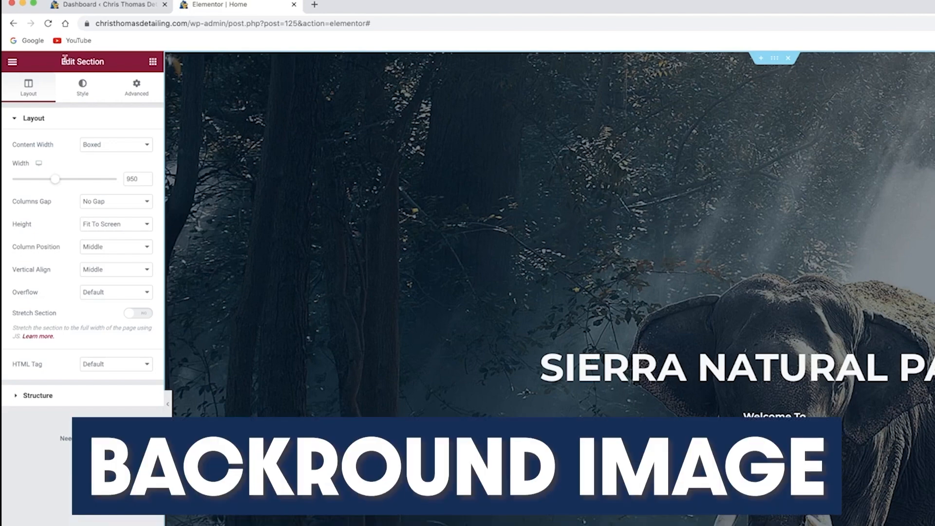
# Open the section's background image picker and browse to the Desktop Images folder.
pyautogui.click(84, 89)
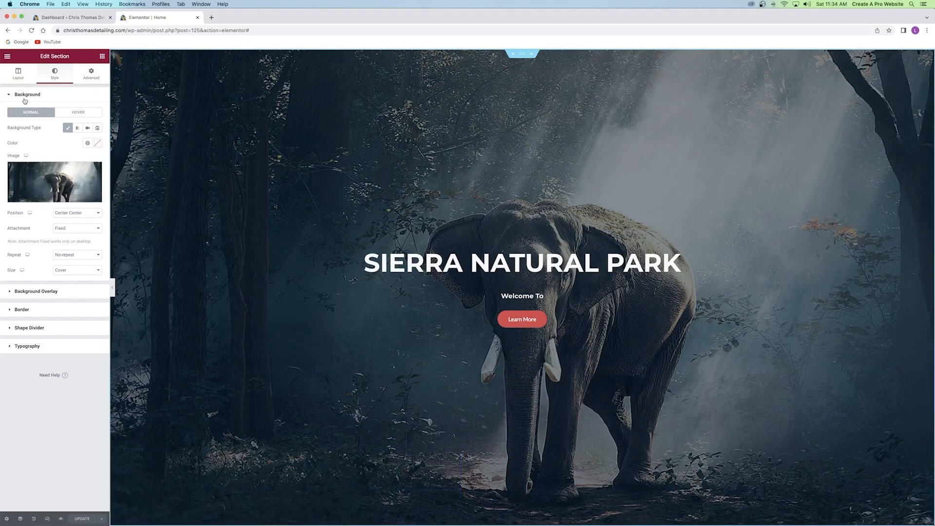
pyautogui.click(29, 97)
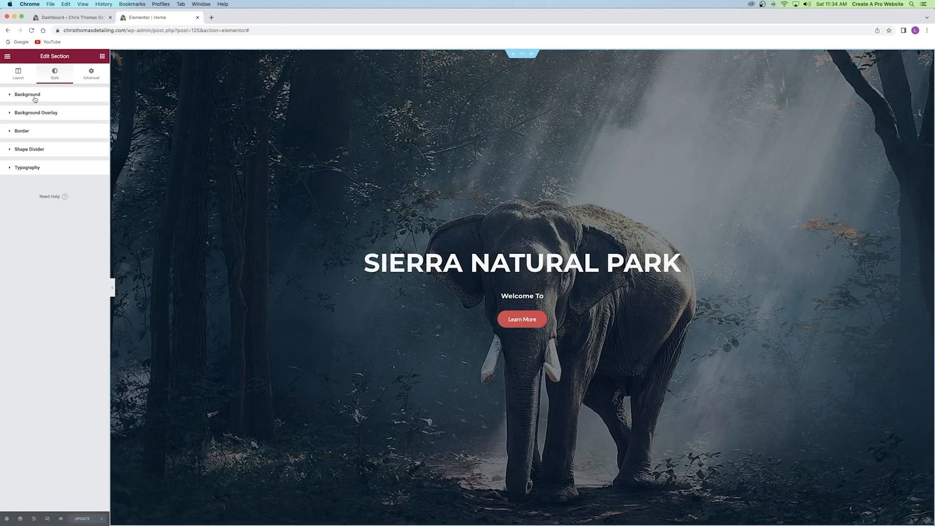
pyautogui.click(27, 96)
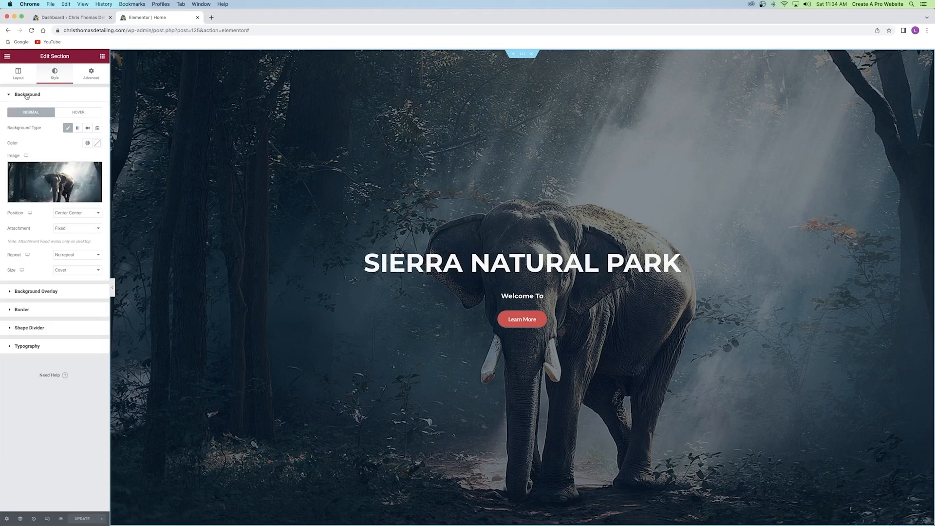
pyautogui.click(54, 180)
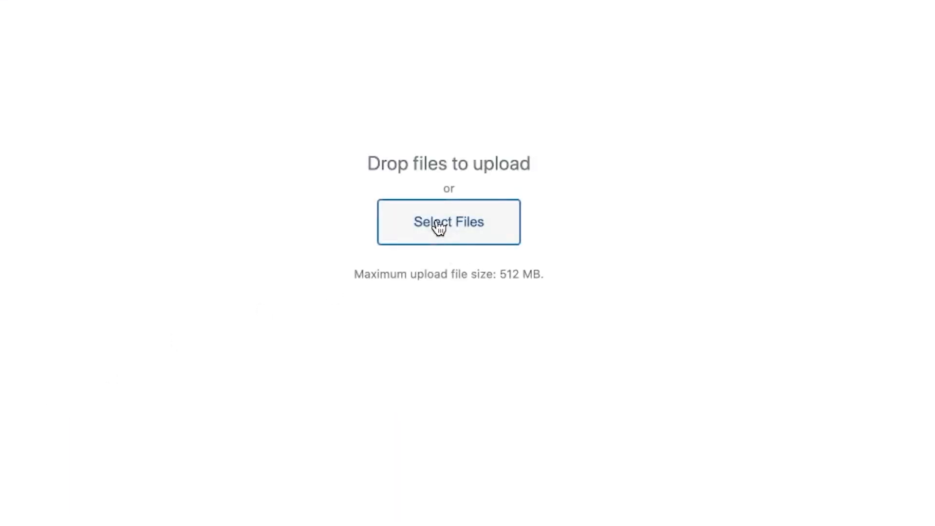
pyautogui.click(436, 221)
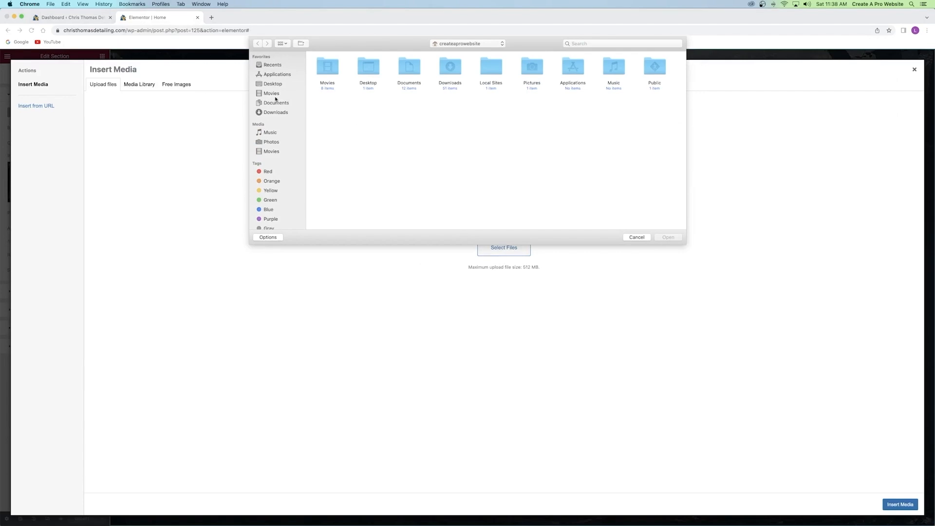
pyautogui.click(277, 85)
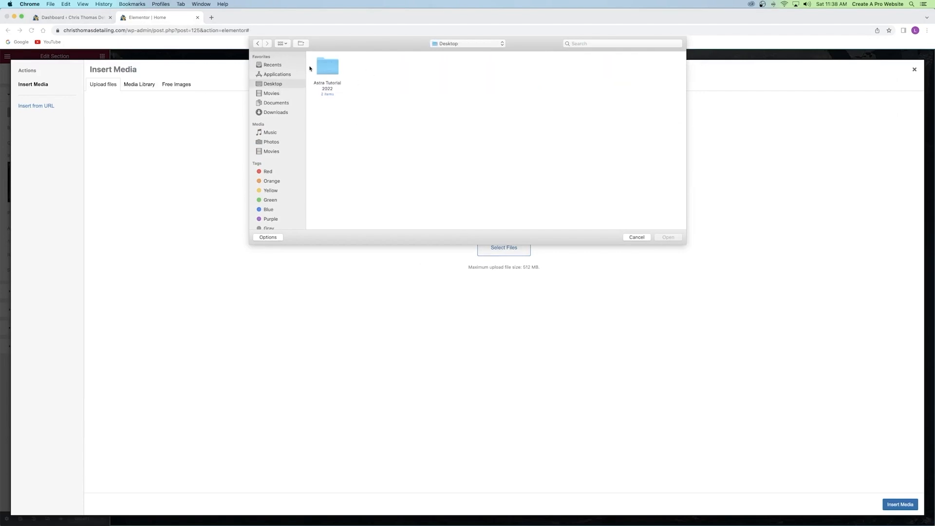
pyautogui.doubleClick(318, 67)
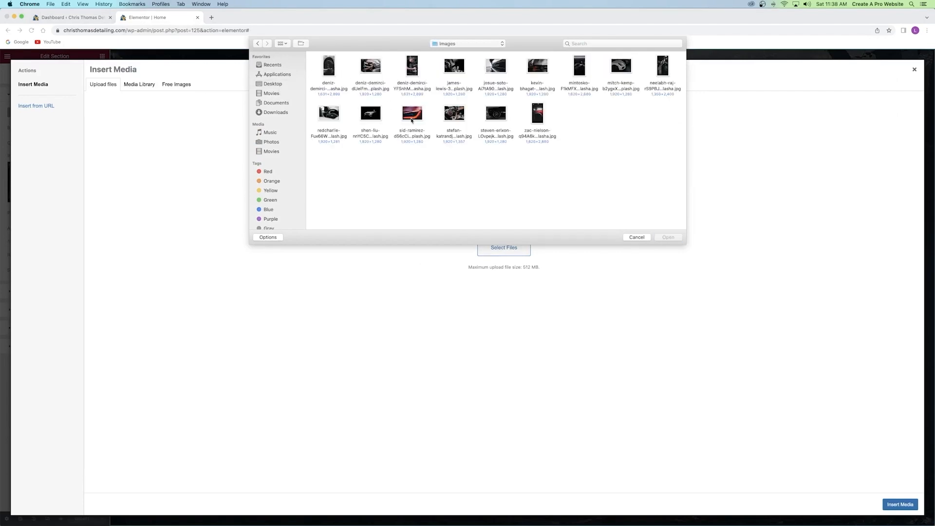
# Upload the silver car photo, insert it as the hero background, and save the page.
pyautogui.click(376, 115)
pyautogui.click(664, 238)
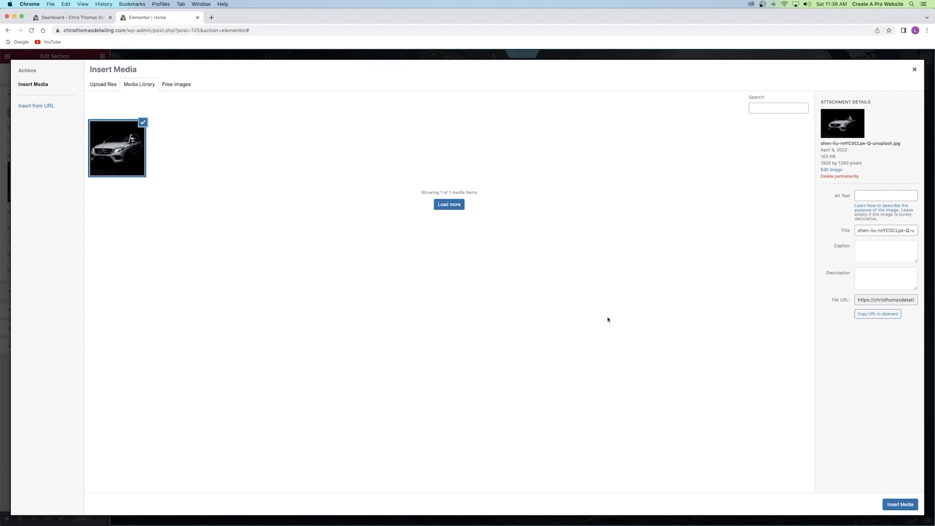
pyautogui.click(895, 506)
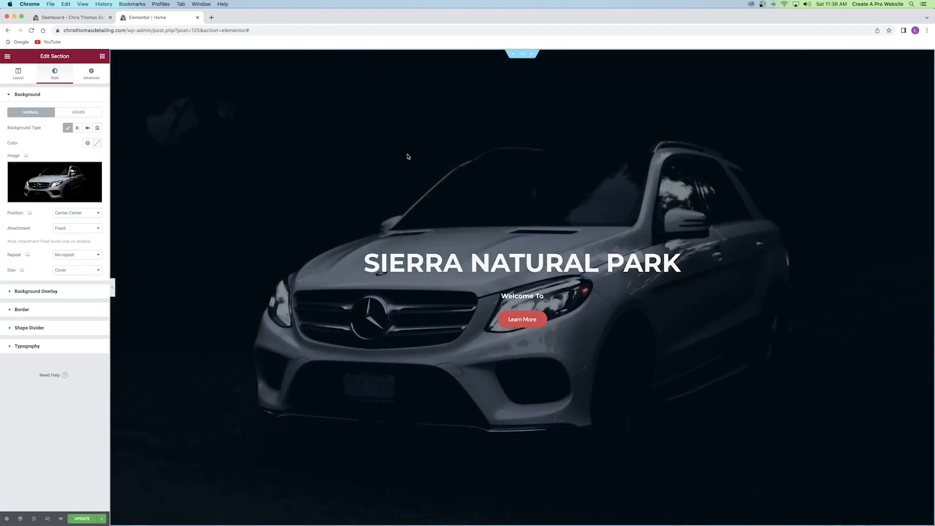
pyautogui.click(76, 521)
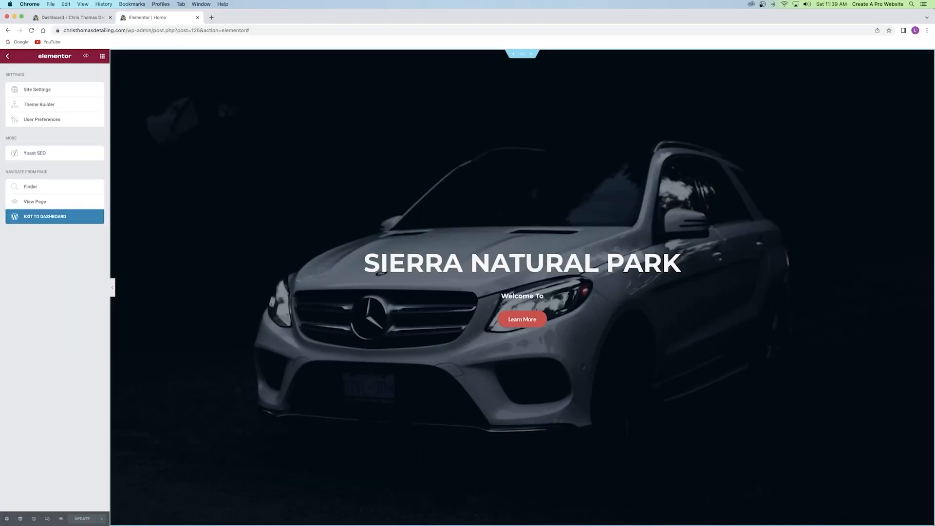
# Leave the editor and open the WordPress Media Library in a new tab.
pyautogui.click(6, 58)
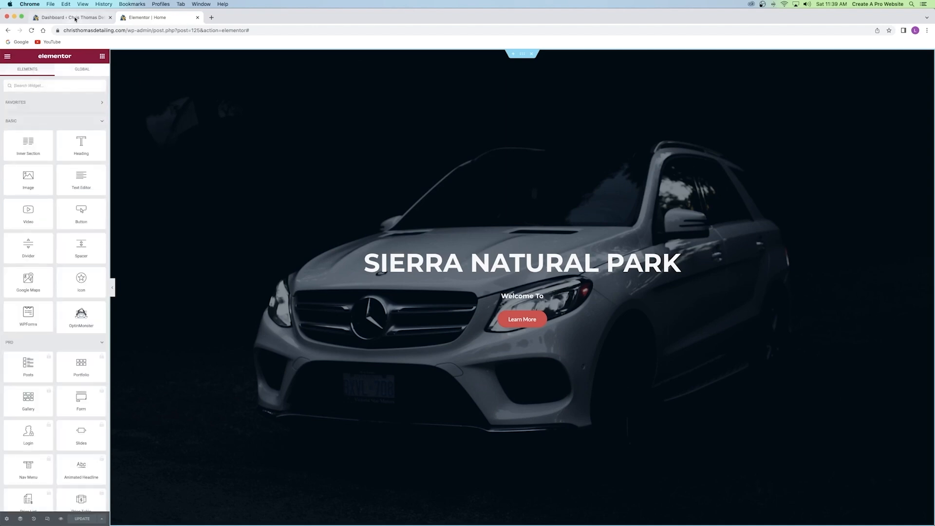
pyautogui.click(71, 19)
pyautogui.moveTo(27, 154)
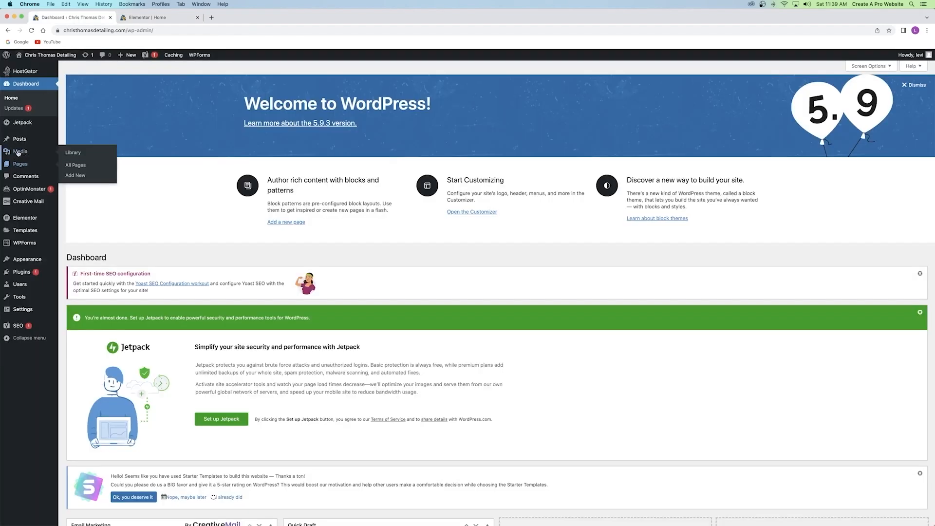
pyautogui.rightClick(27, 154)
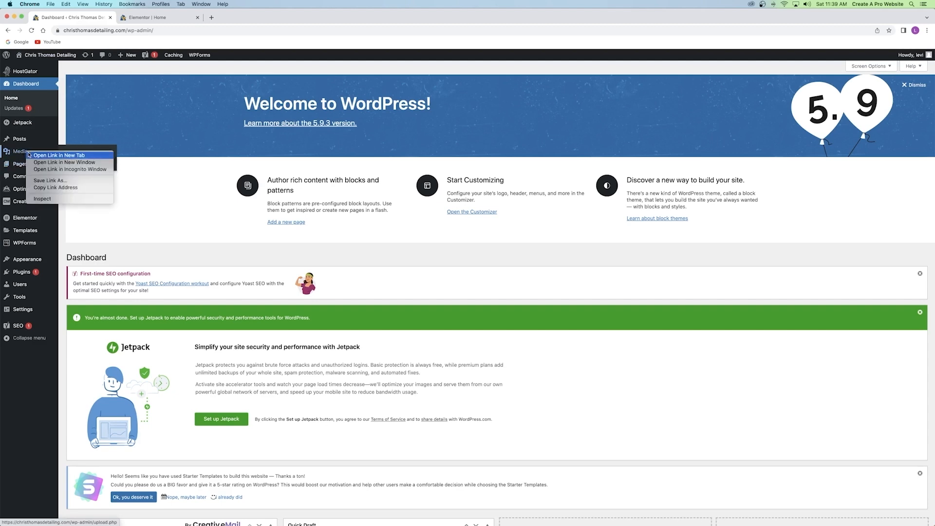
pyautogui.click(38, 155)
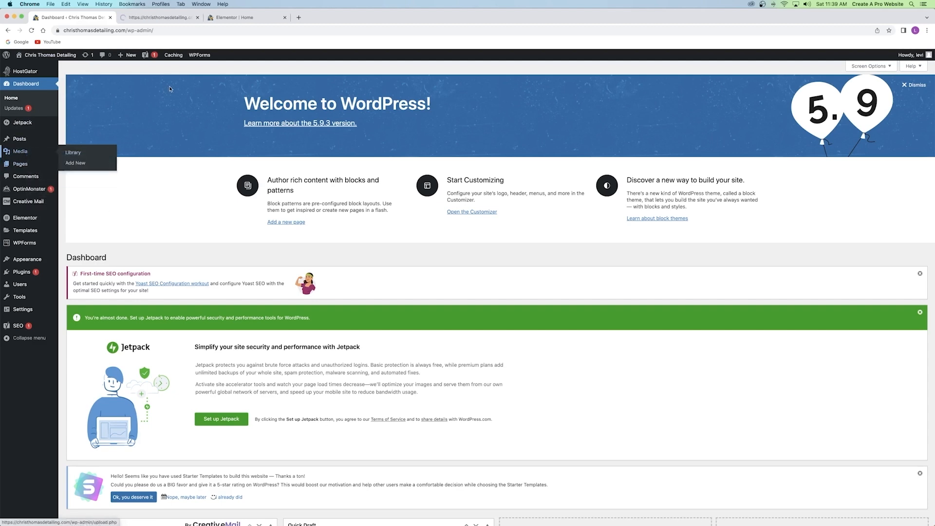
pyautogui.click(155, 18)
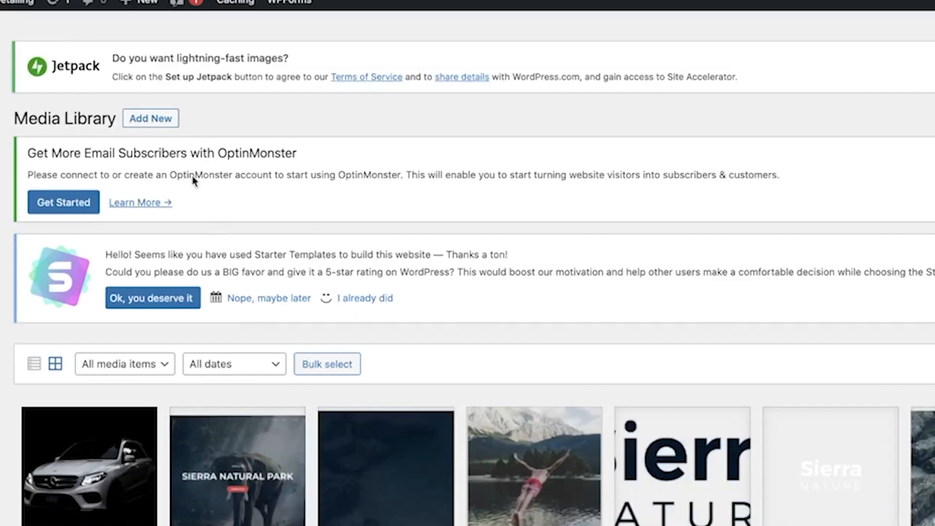
# Upload the fourteen other car photos, skipping the silver car one, then close the tab.
pyautogui.click(146, 118)
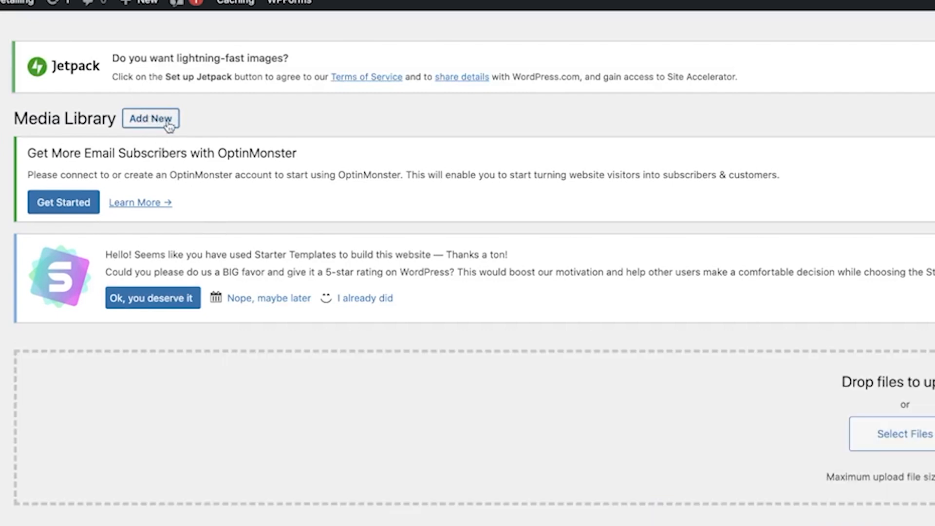
pyautogui.click(901, 436)
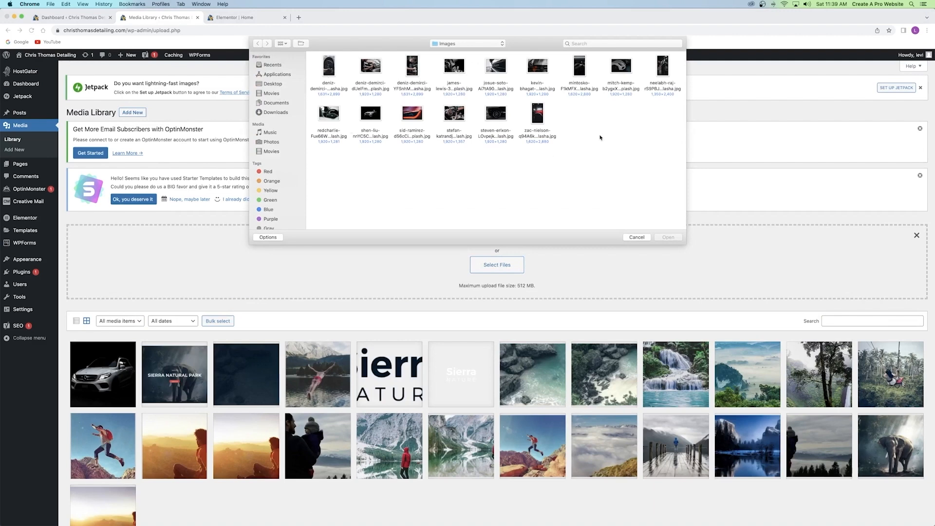
pyautogui.moveTo(671, 124); pyautogui.dragTo(310, 54)
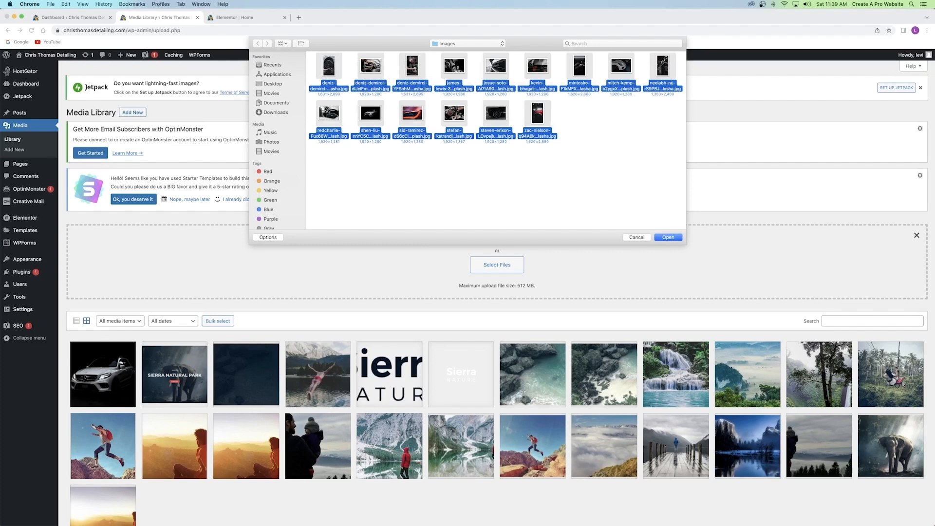
pyautogui.keyDown('super'); pyautogui.click(367, 112); pyautogui.keyUp('super')
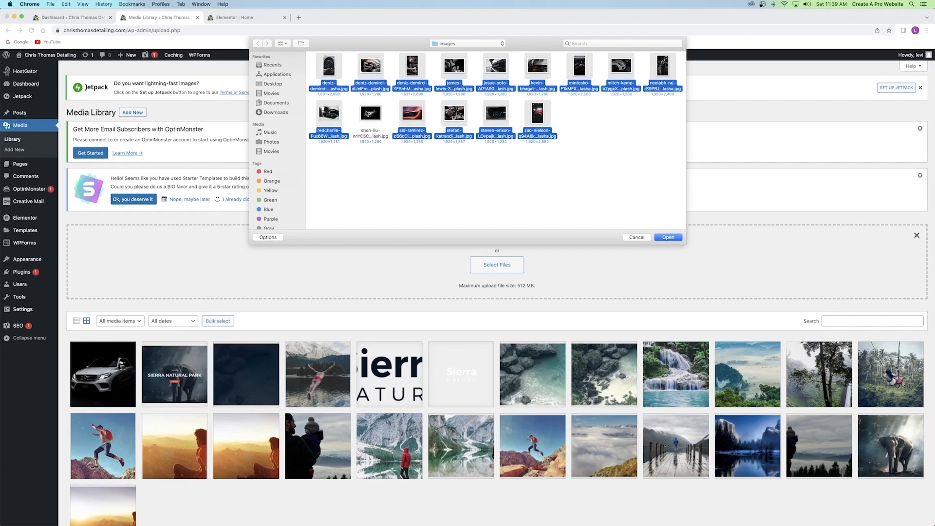
pyautogui.click(669, 237)
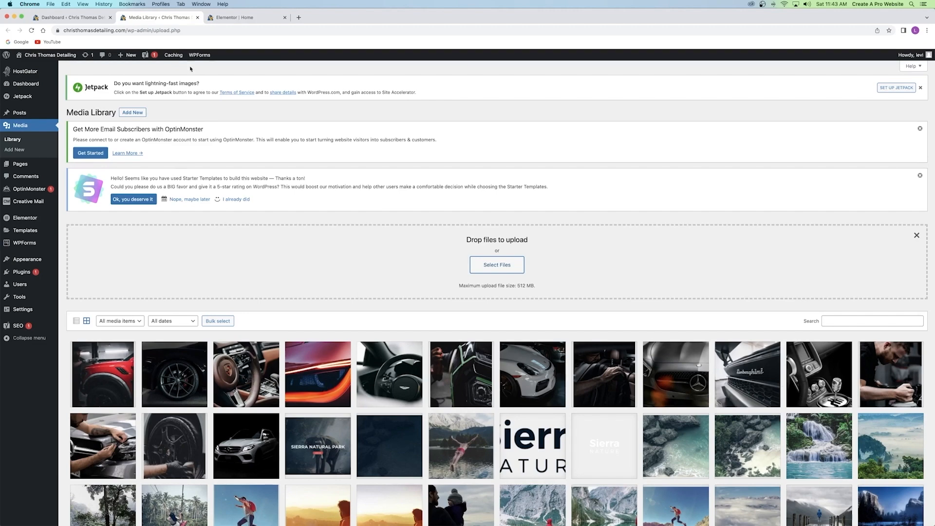
pyautogui.click(197, 17)
# Back in the reloaded Elementor editor, open the hero section's Style settings.
pyautogui.click(164, 20)
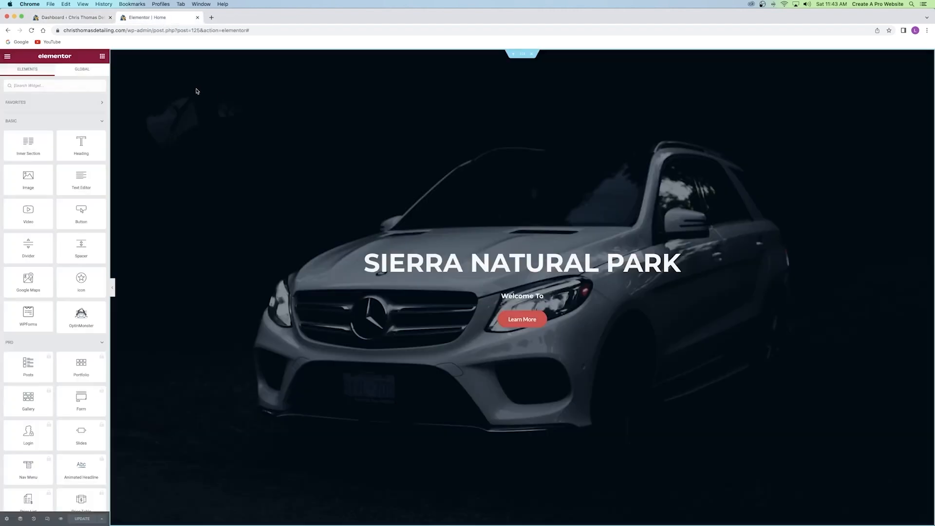
pyautogui.click(31, 31)
pyautogui.click(522, 54)
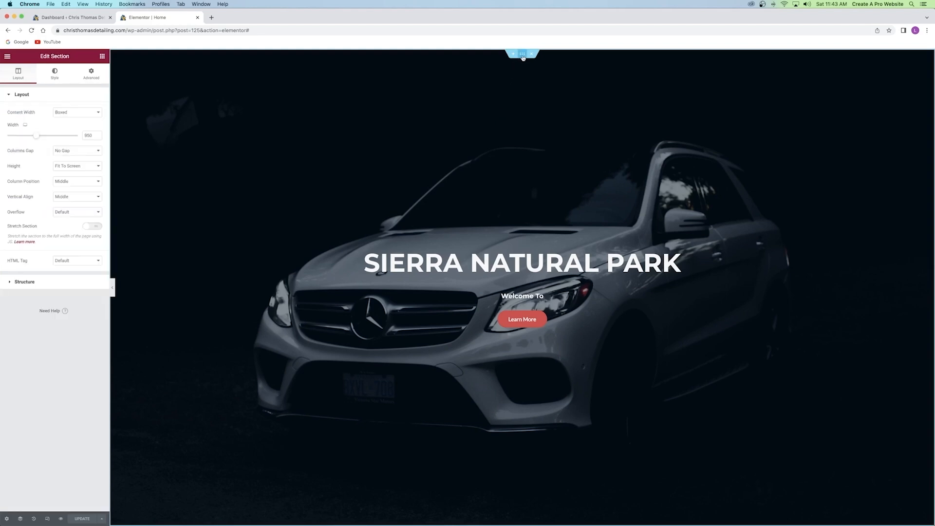
pyautogui.click(58, 77)
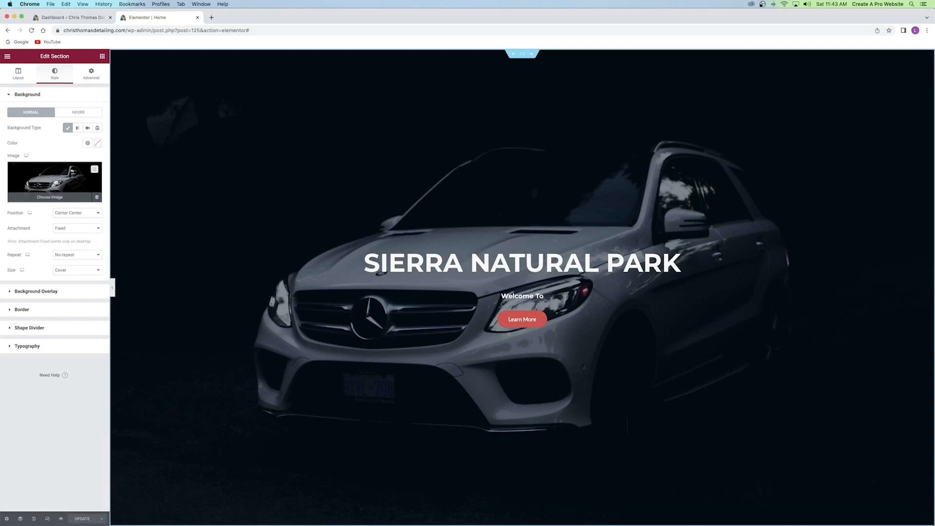
# Open the background media window, then close it unchanged and select the hero heading.
pyautogui.click(62, 189)
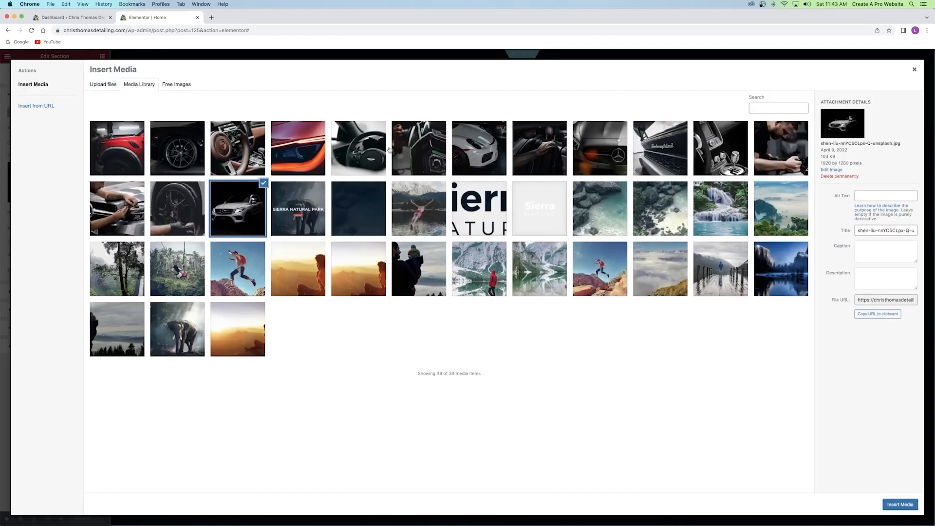
pyautogui.click(103, 84)
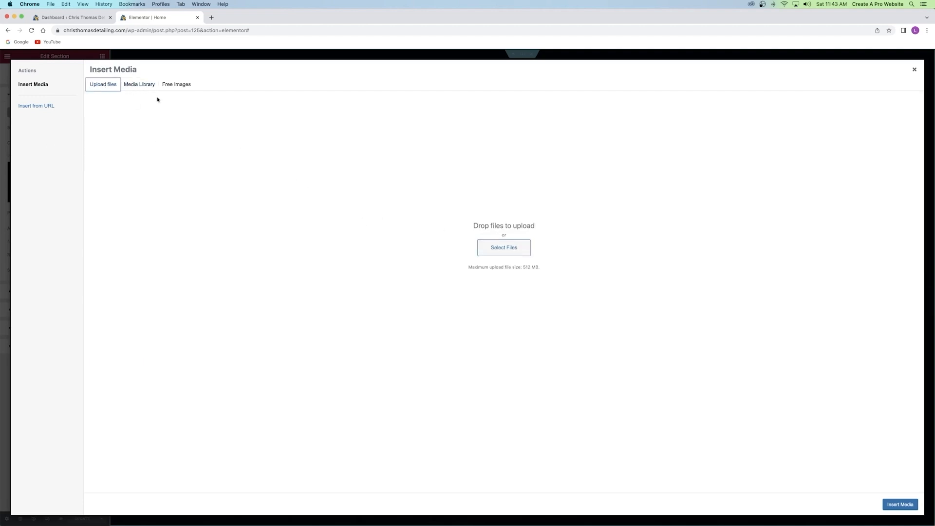
pyautogui.click(140, 84)
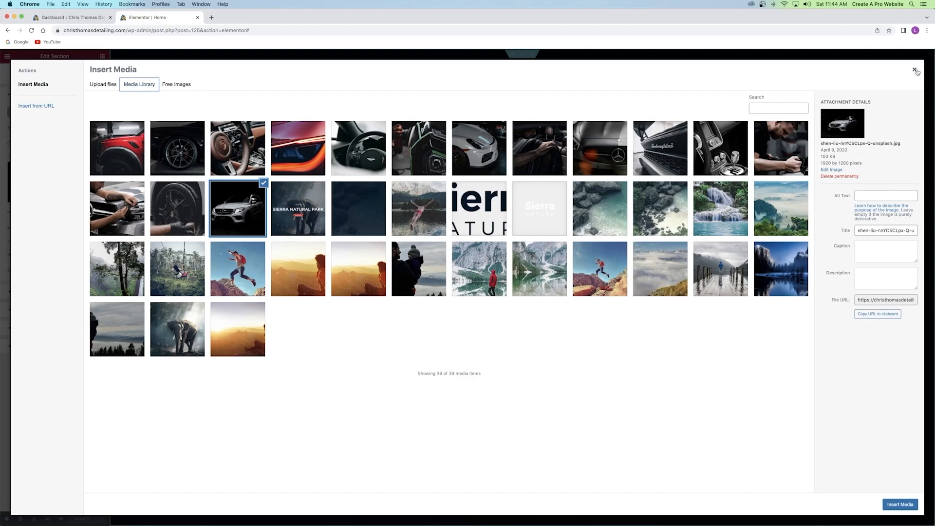
pyautogui.click(913, 69)
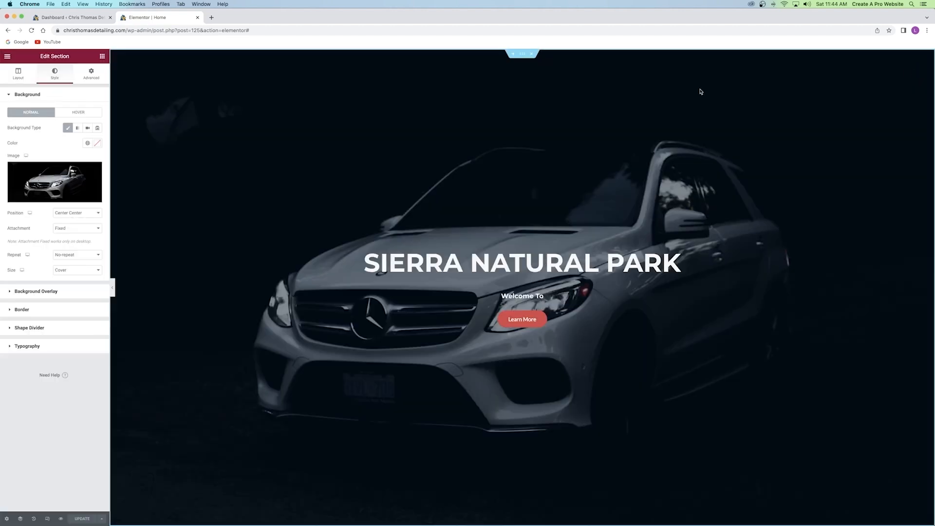
pyautogui.click(526, 265)
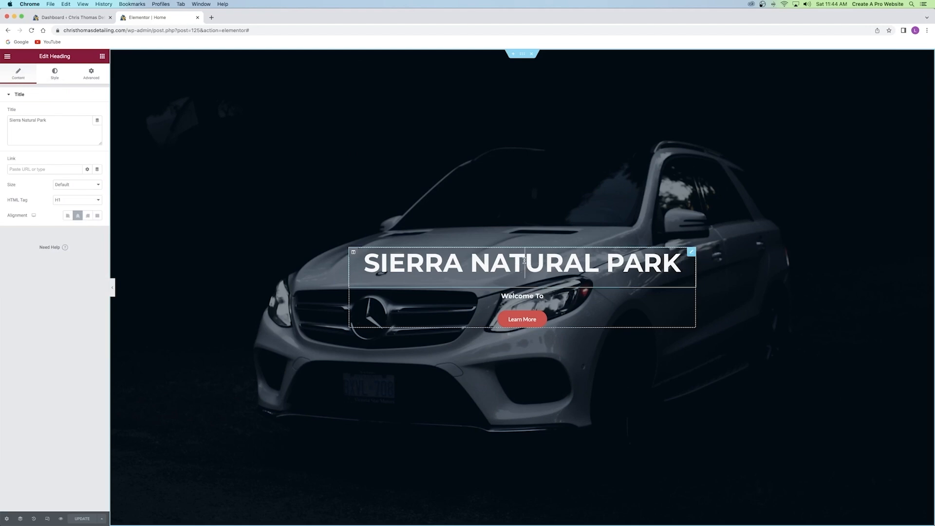
# Replace the SIERRA NATURAL PARK heading text with the detailing business's name.
pyautogui.tripleClick(524, 261)
pyautogui.write('asdfasdfasdf')
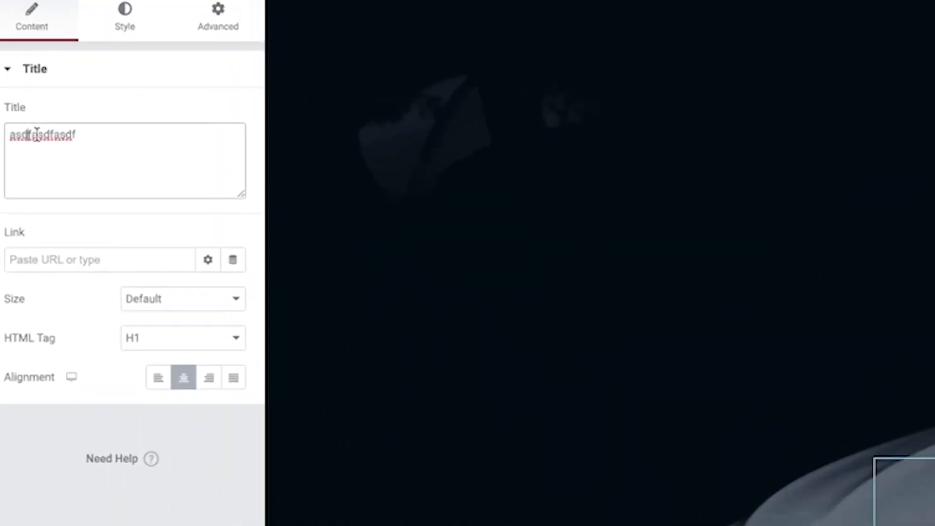
pyautogui.doubleClick(33, 120)
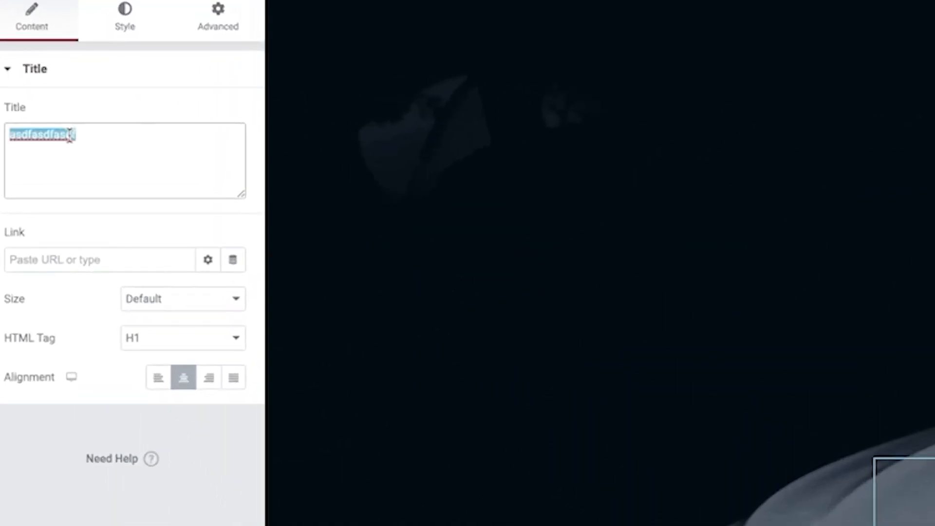
pyautogui.press('BackSpace')
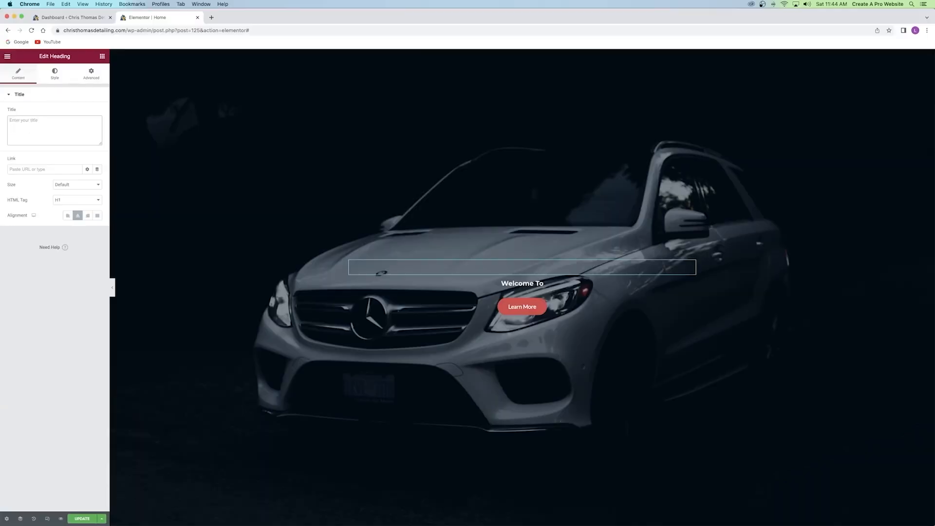
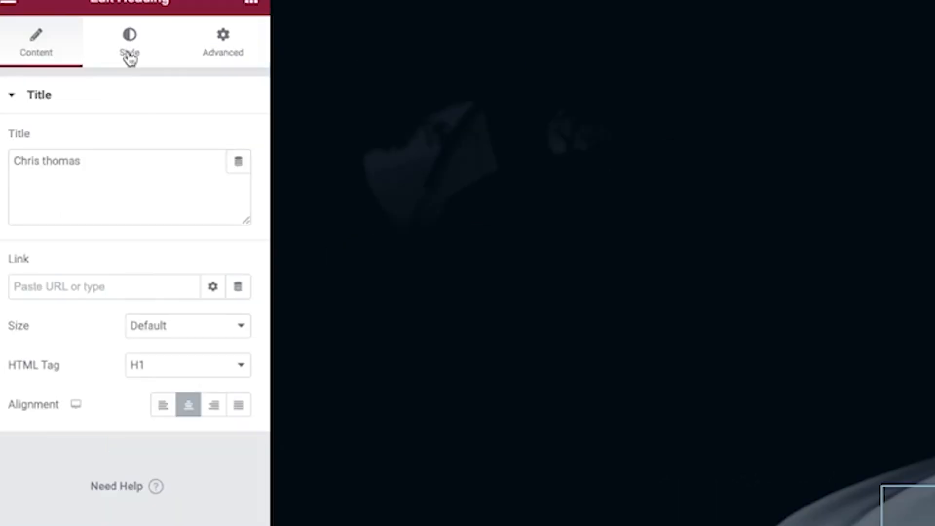
# In the heading's Typography settings, keep the Default font and enlarge the size to 115 px.
pyautogui.click(54, 80)
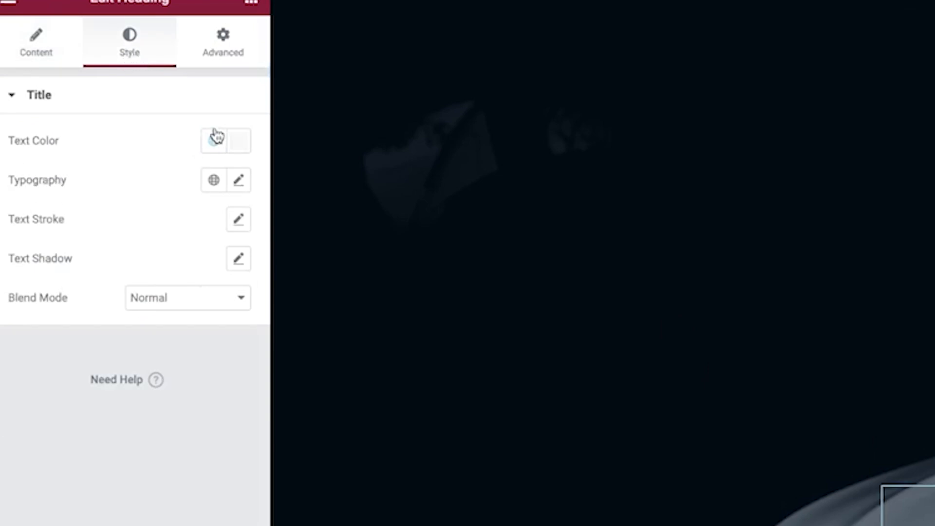
pyautogui.click(238, 182)
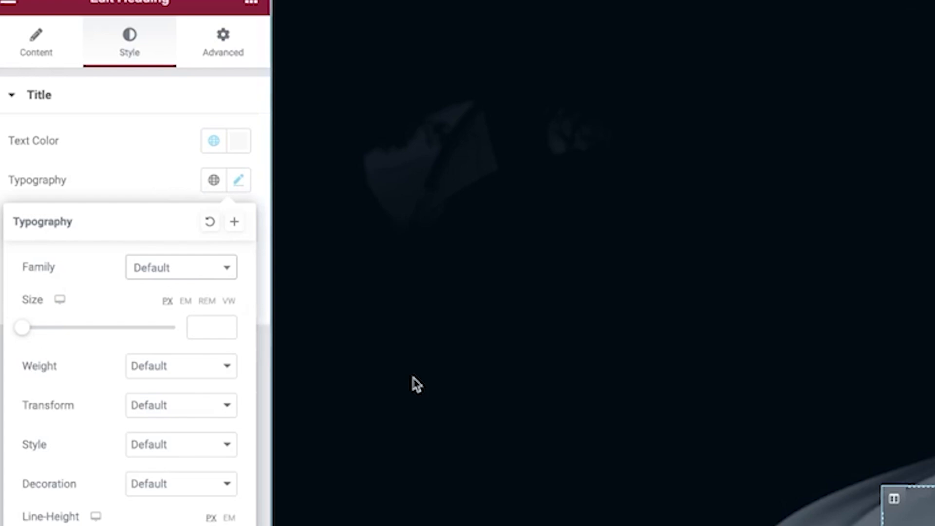
pyautogui.click(183, 273)
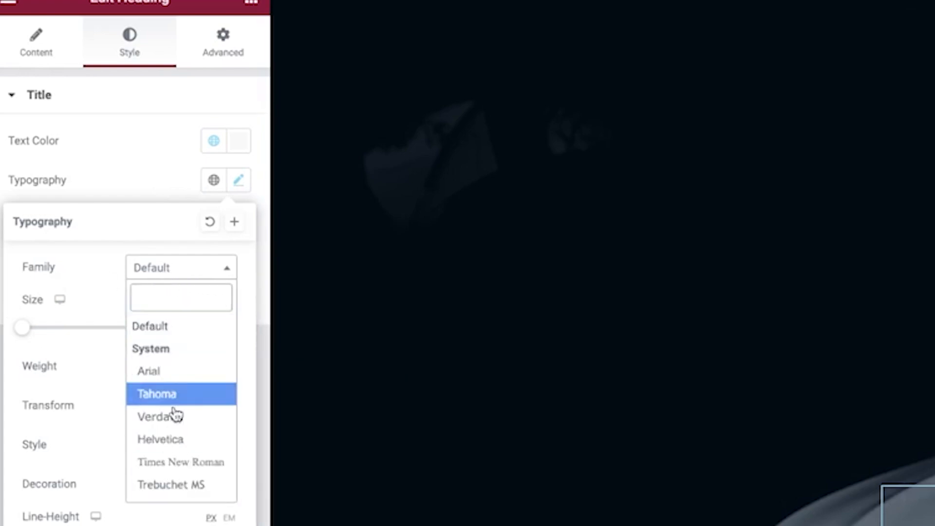
pyautogui.click(83, 260)
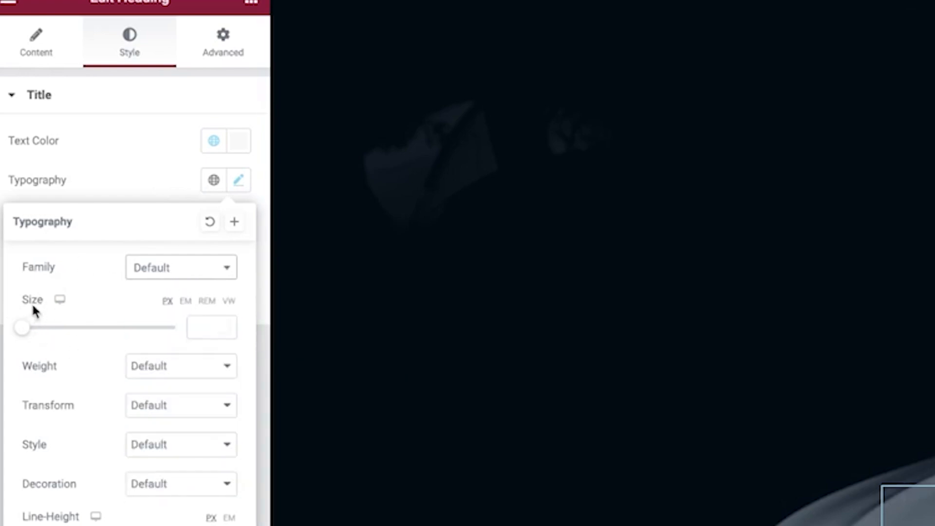
pyautogui.moveTo(27, 329); pyautogui.dragTo(116, 328)
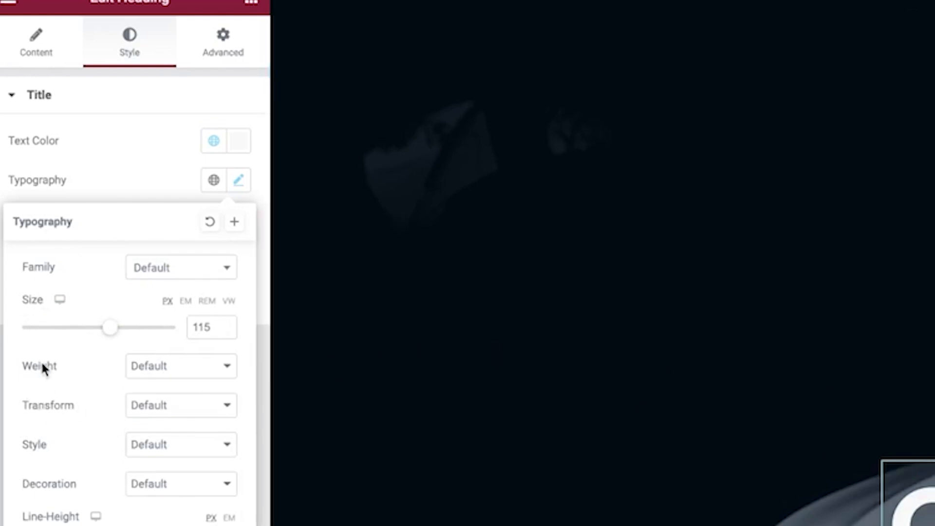
# Try weights 300 and 800, then leave weight, style and transform at Default.
pyautogui.click(181, 368)
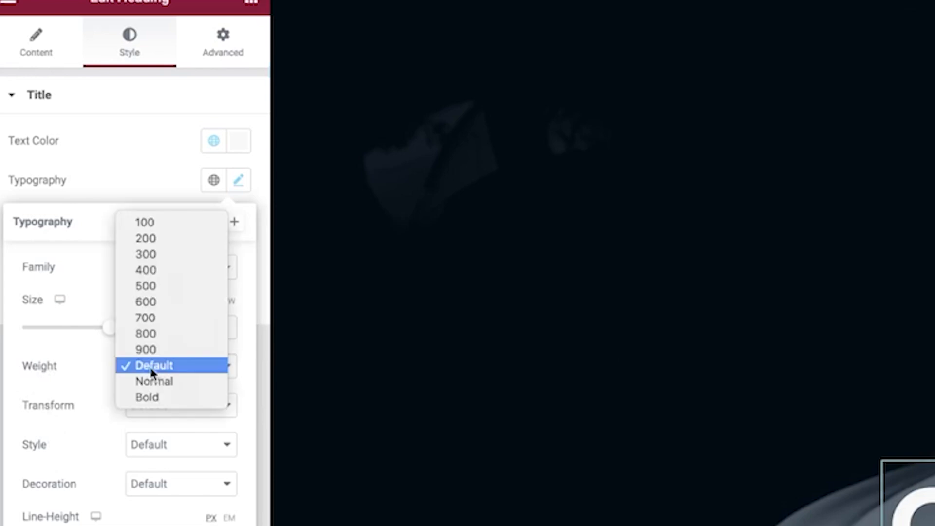
pyautogui.click(172, 255)
pyautogui.click(182, 370)
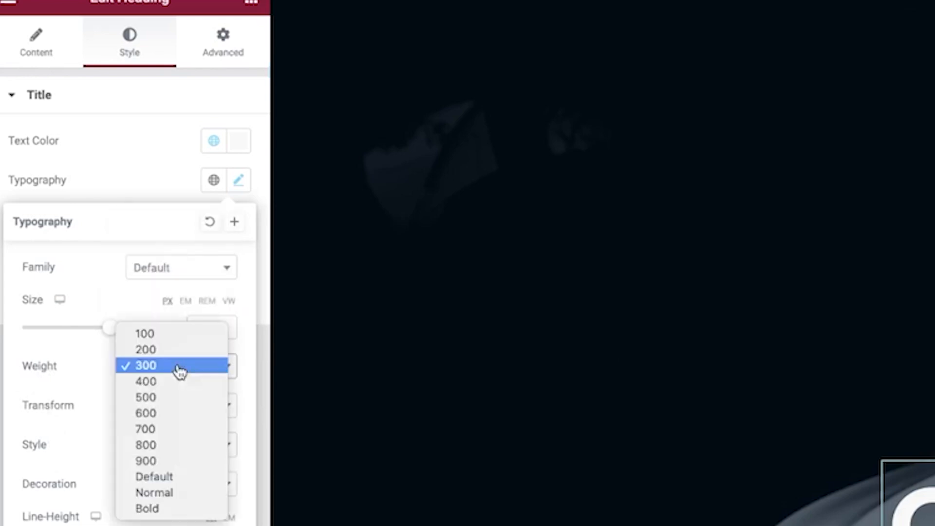
pyautogui.click(165, 446)
pyautogui.click(164, 370)
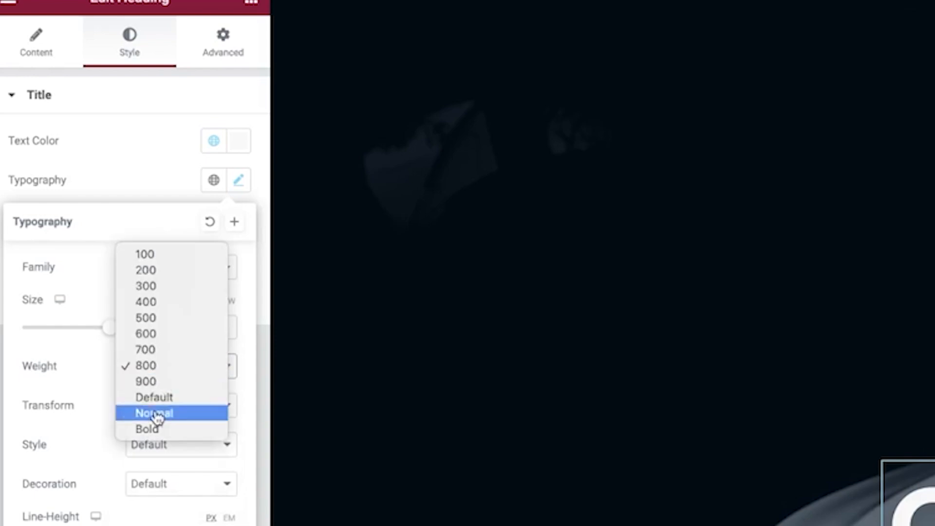
pyautogui.click(166, 399)
pyautogui.click(180, 445)
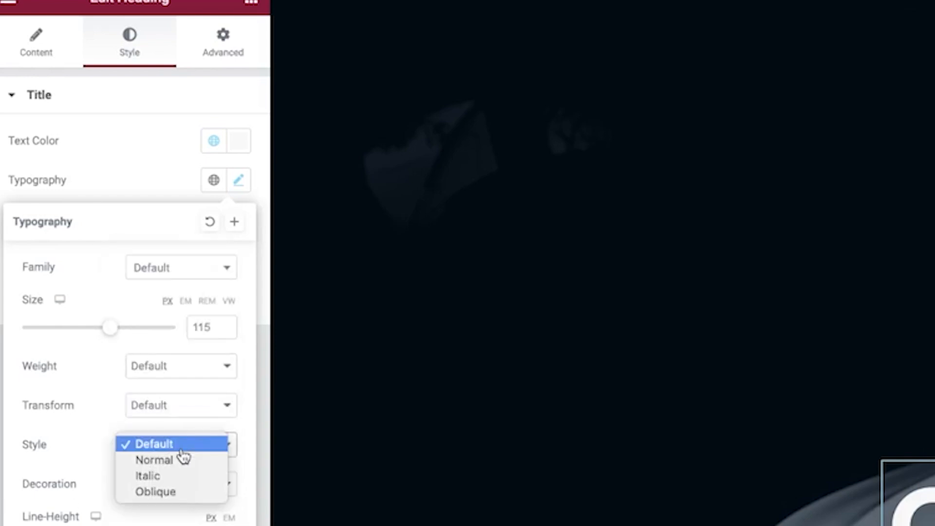
pyautogui.click(176, 412)
pyautogui.click(192, 409)
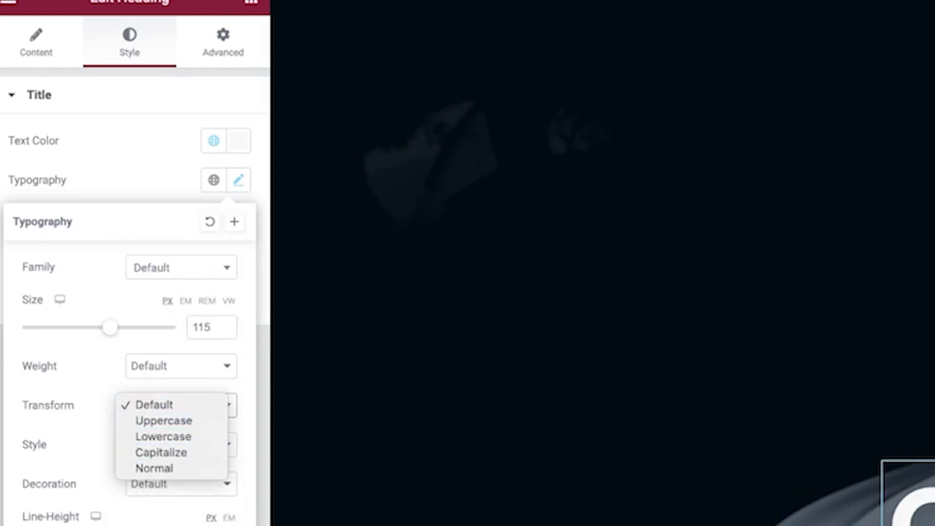
pyautogui.click(104, 406)
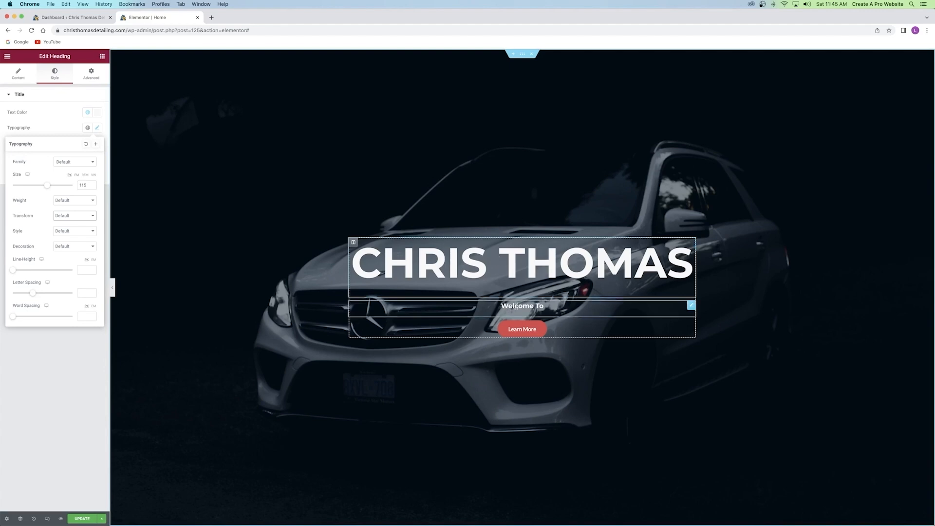
# Replace the Welcome To subheading text with 'auto detailing'.
pyautogui.click(515, 306)
pyautogui.tripleClick(516, 305)
pyautogui.press('BackSpace')
pyautogui.write('auto detail')
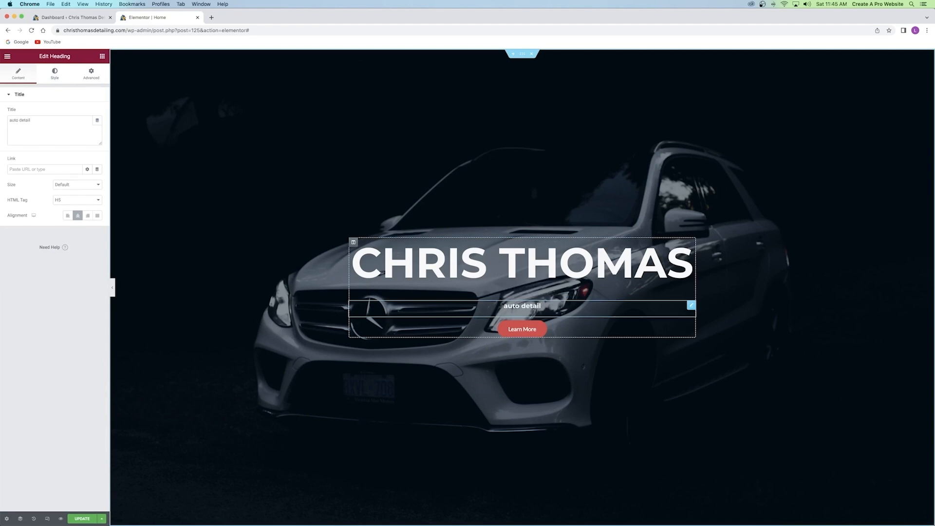
pyautogui.write('ing')
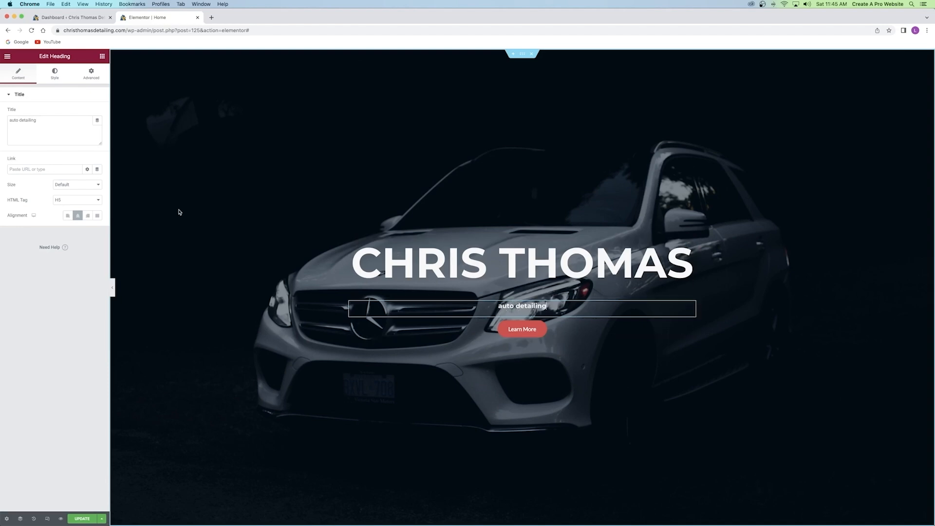
pyautogui.click(59, 77)
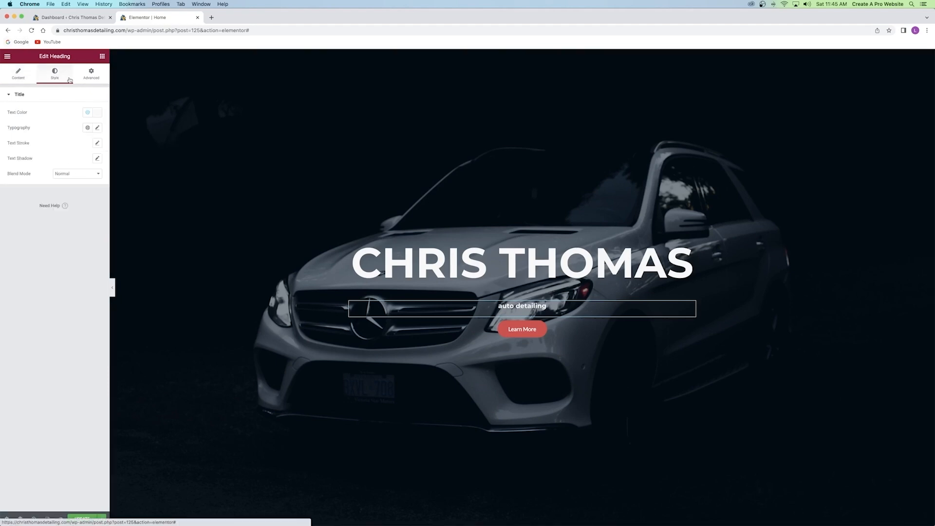
# Make the subheading uppercase with letter spacing 10 and font weight 100.
pyautogui.click(98, 128)
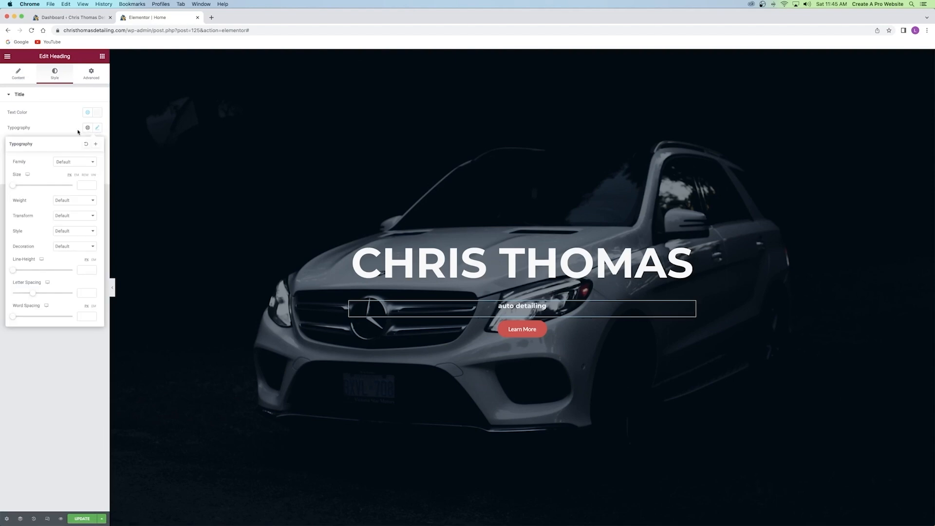
pyautogui.click(73, 215)
pyautogui.click(68, 221)
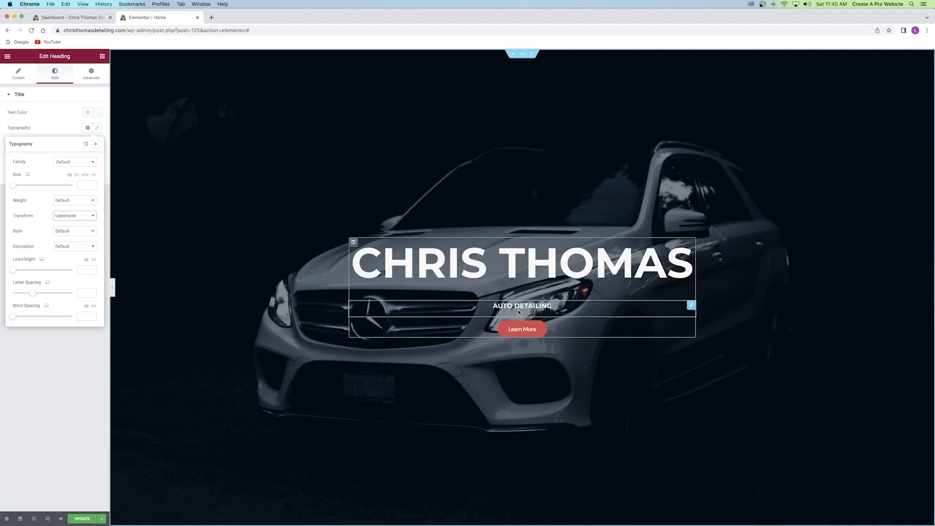
pyautogui.moveTo(33, 293); pyautogui.dragTo(73, 292)
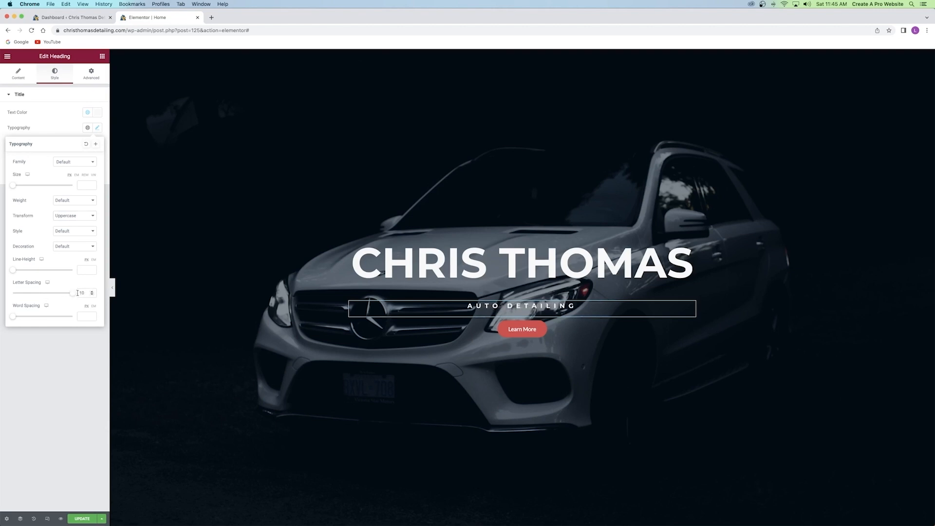
pyautogui.click(68, 201)
pyautogui.click(73, 145)
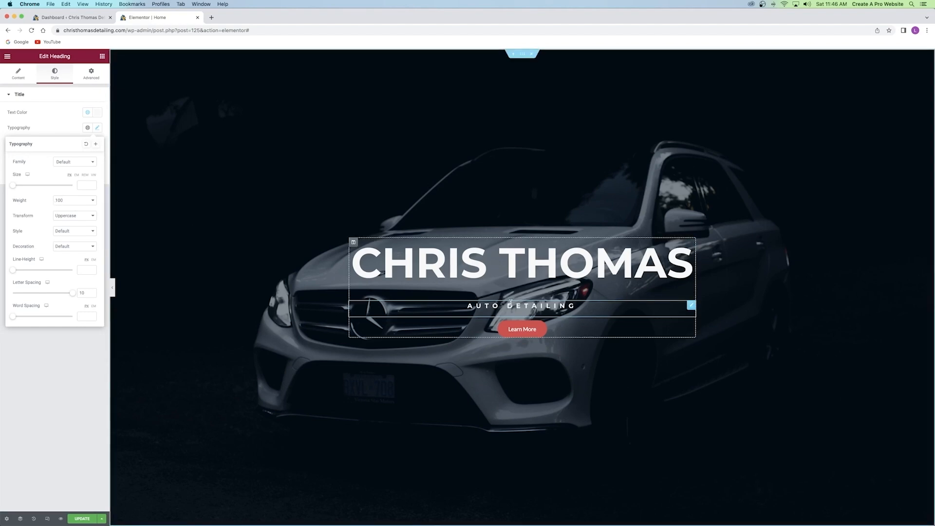
# Set the subheading font to Arial at weight 100 and size 26.
pyautogui.click(63, 164)
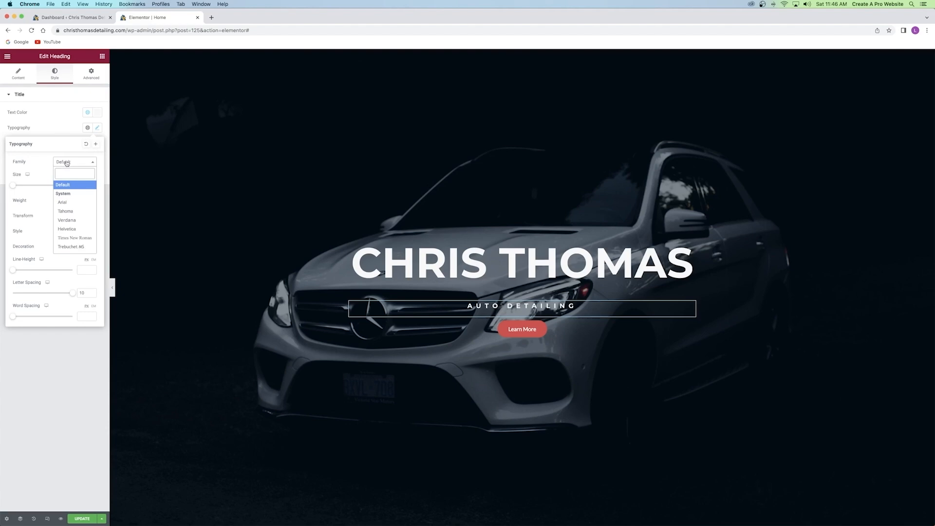
pyautogui.click(72, 204)
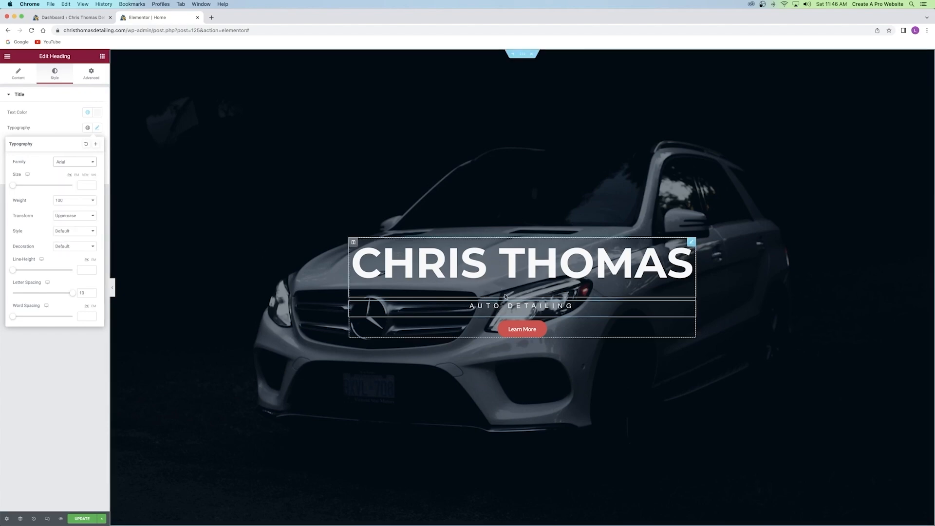
pyautogui.click(72, 205)
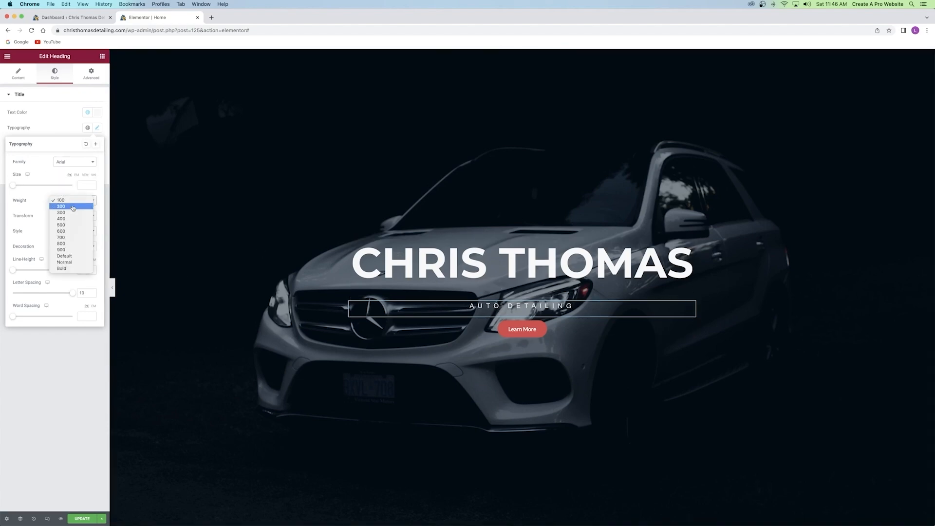
pyautogui.click(69, 249)
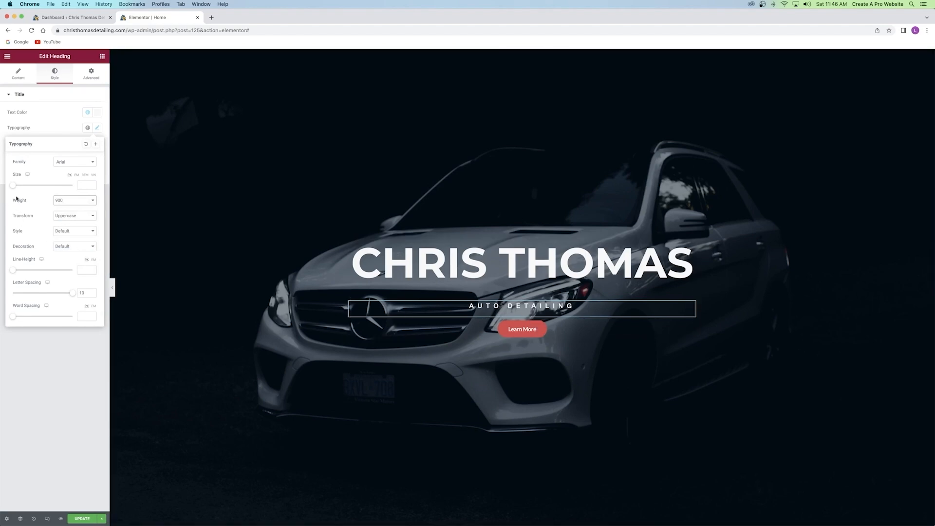
pyautogui.click(70, 204)
pyautogui.click(66, 151)
pyautogui.moveTo(13, 185); pyautogui.dragTo(22, 186)
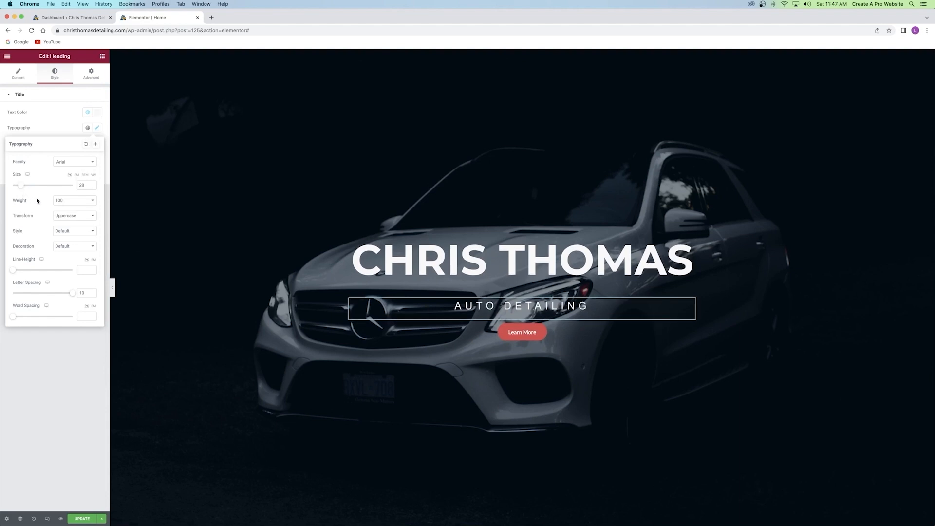
pyautogui.click(94, 187)
pyautogui.click(94, 186)
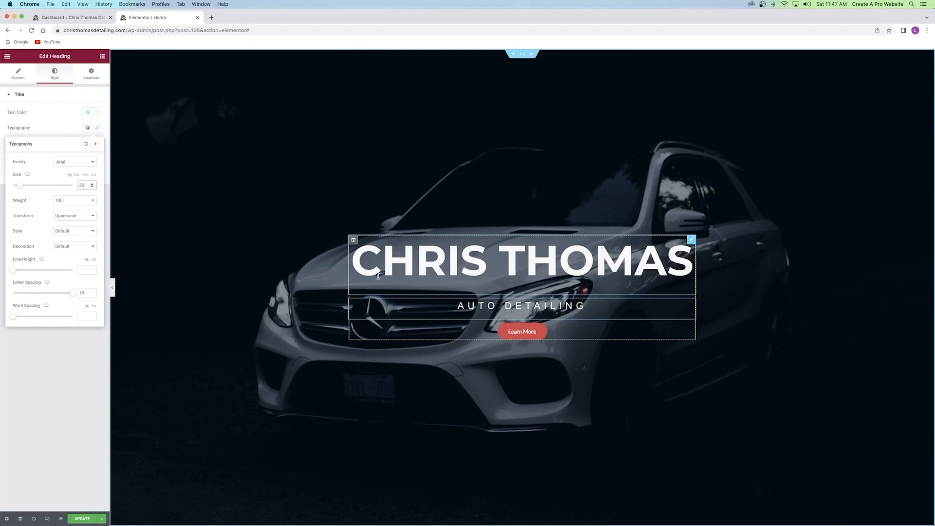
pyautogui.click(481, 259)
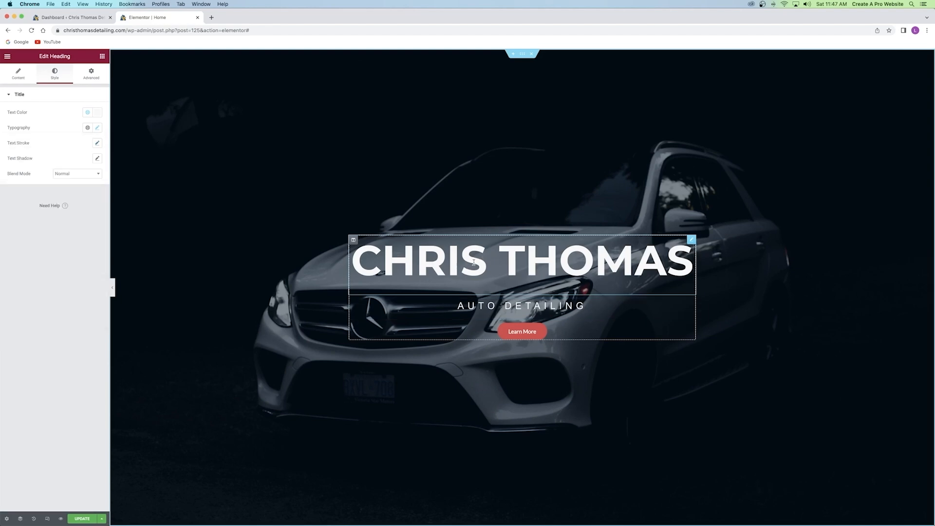
pyautogui.click(89, 73)
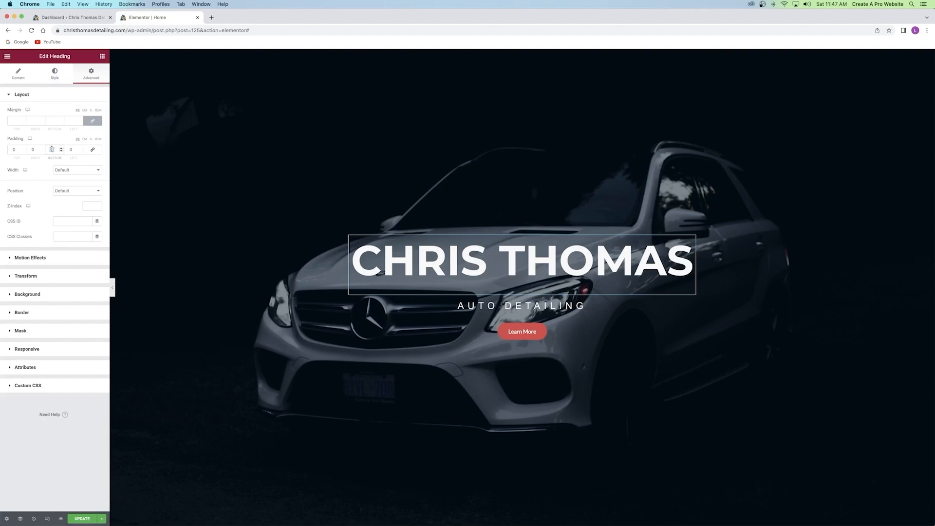
pyautogui.write('0')
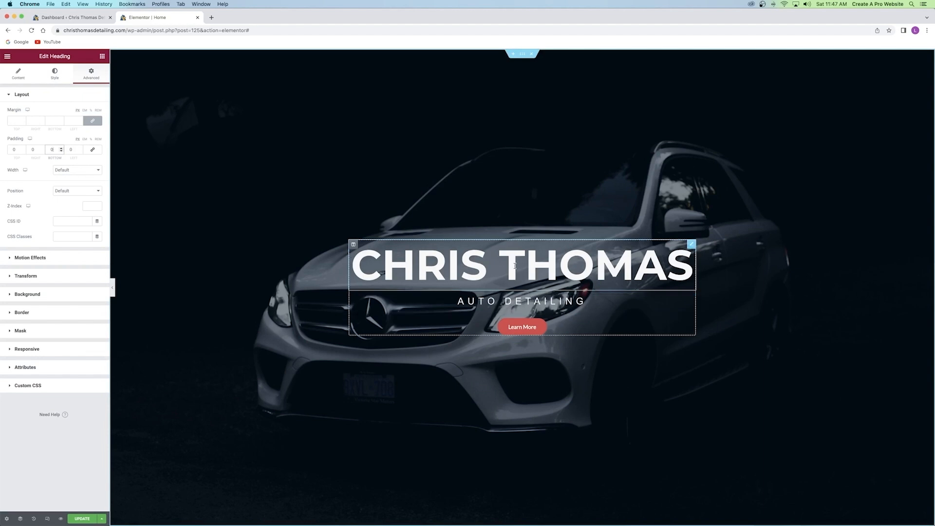
pyautogui.click(525, 302)
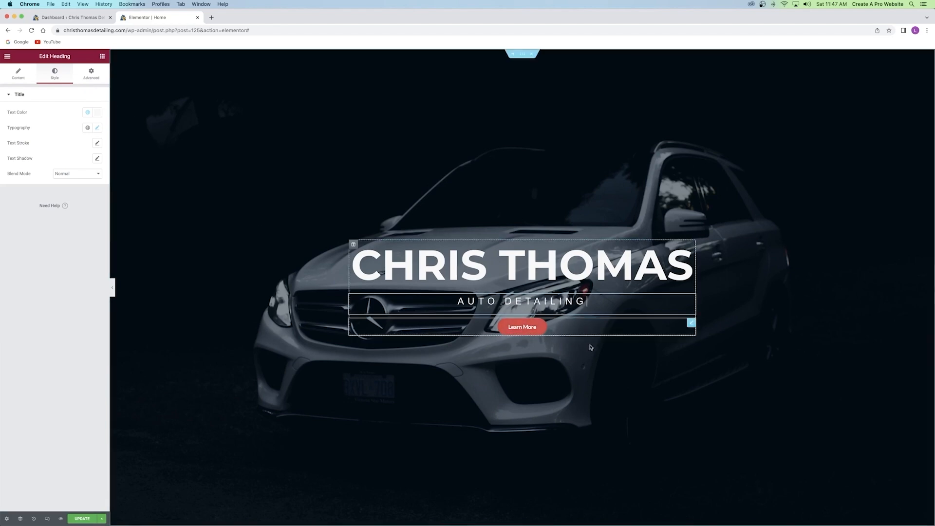
pyautogui.doubleClick(543, 302)
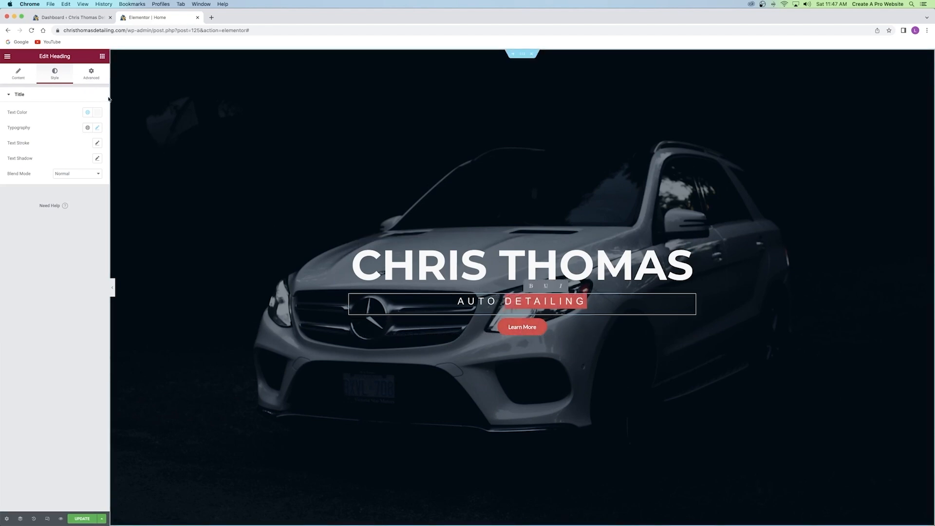
# Give the AUTO DETAILING subheading about 40 px bottom padding and save the page.
pyautogui.click(85, 73)
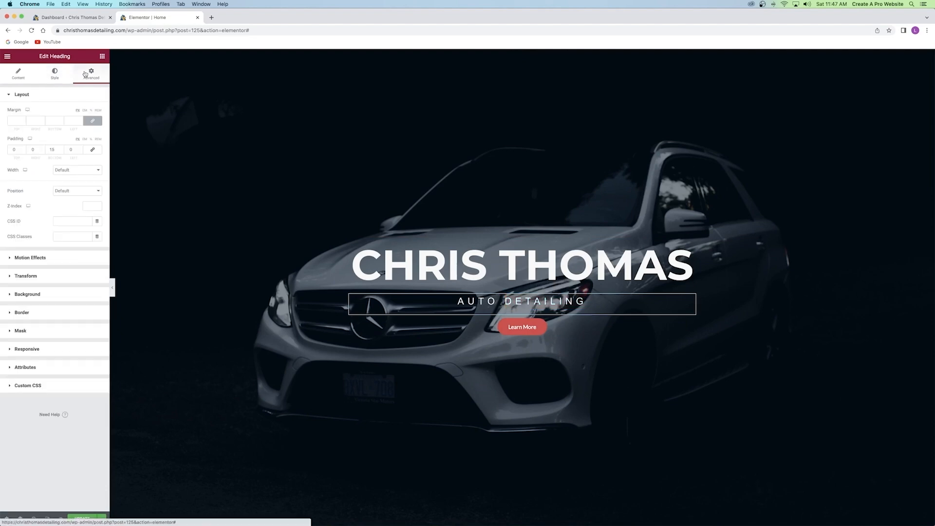
pyautogui.doubleClick(52, 149)
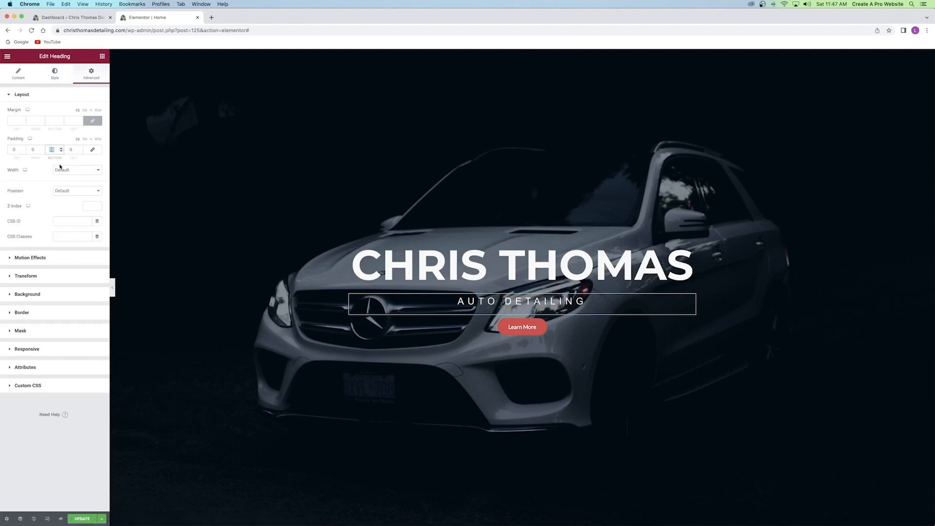
pyautogui.write('25')
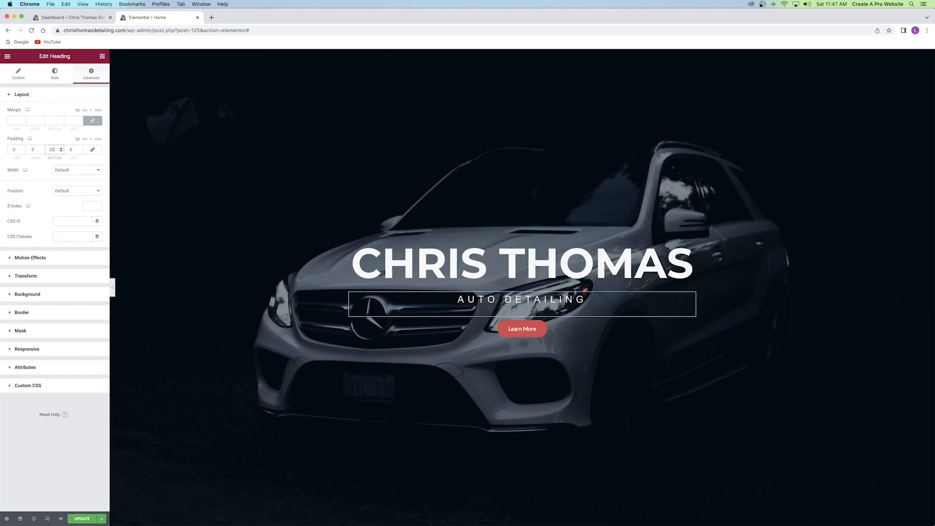
pyautogui.click(61, 148)
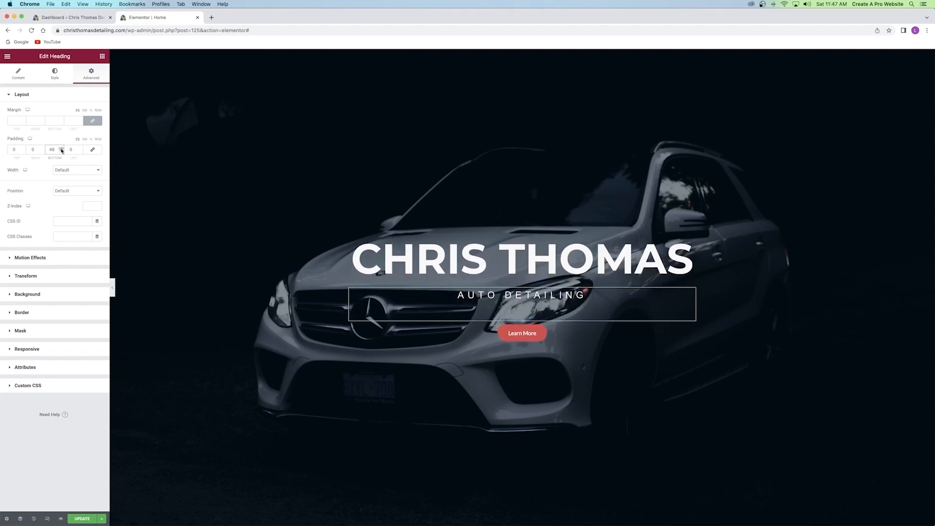
pyautogui.click(61, 151)
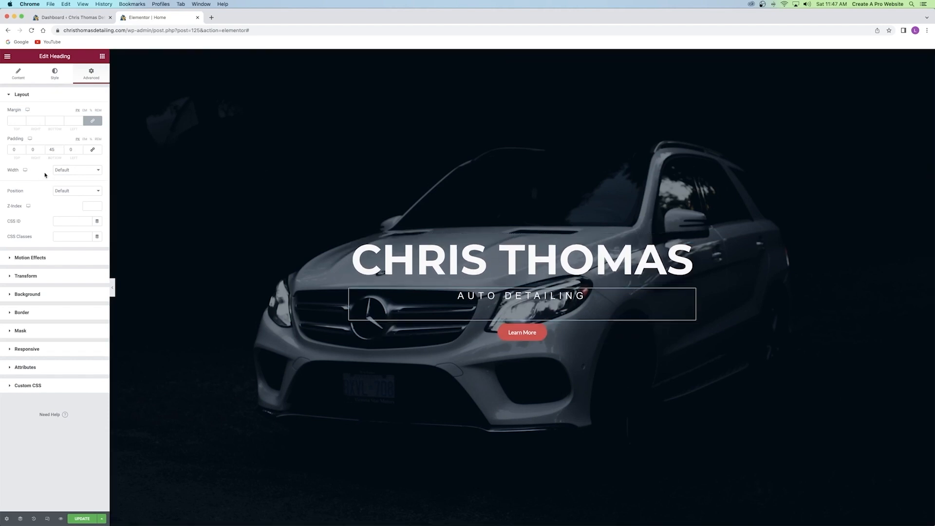
pyautogui.click(81, 517)
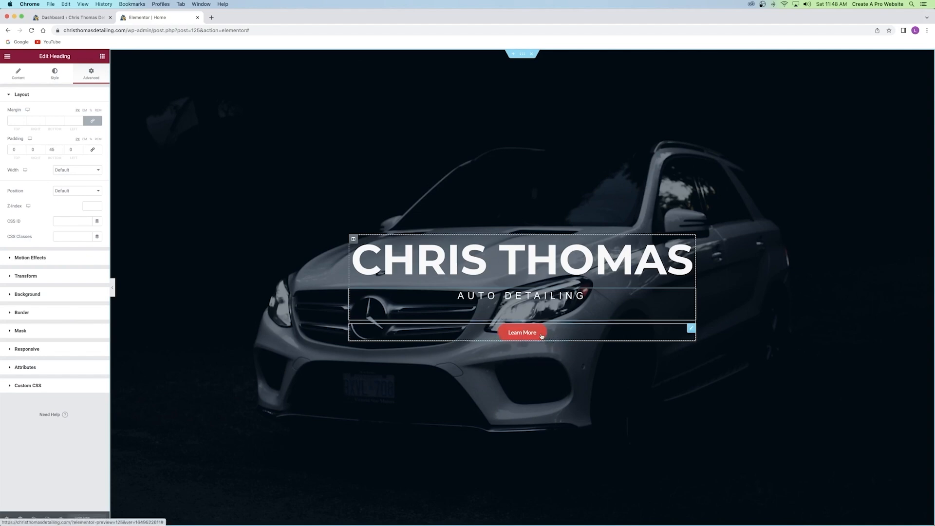
# Select the Learn More button and retype its label as 'Learn More'.
pyautogui.click(578, 333)
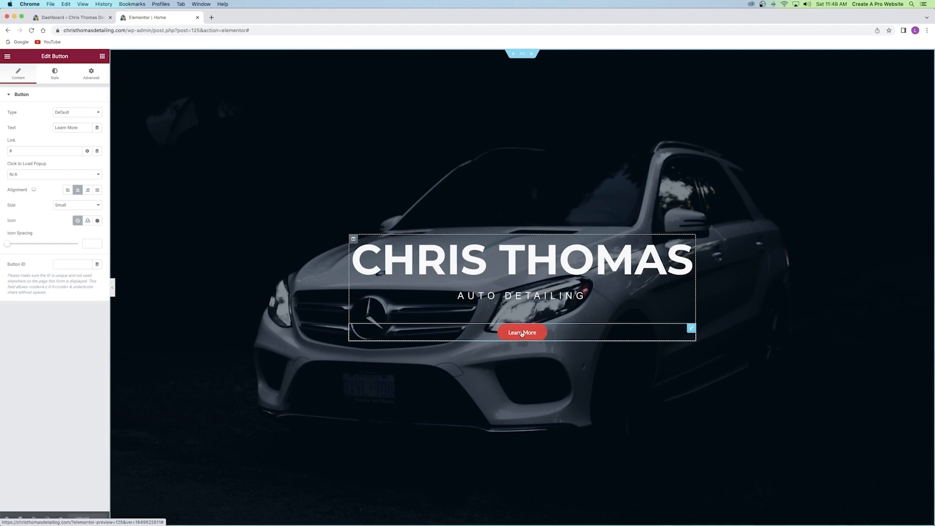
pyautogui.tripleClick(80, 127)
pyautogui.write('asdfasdfasdfasdf')
pyautogui.tripleClick(72, 127)
pyautogui.write('Le')
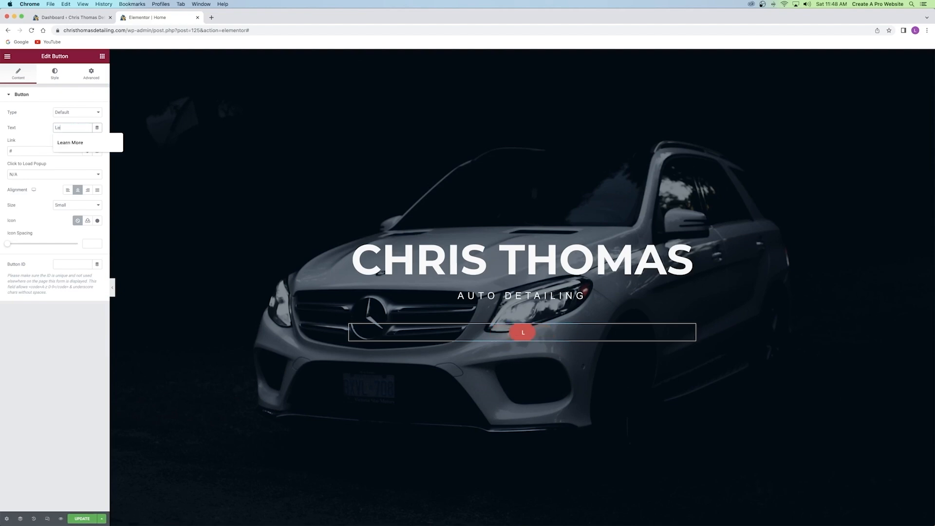
pyautogui.write('arn More')
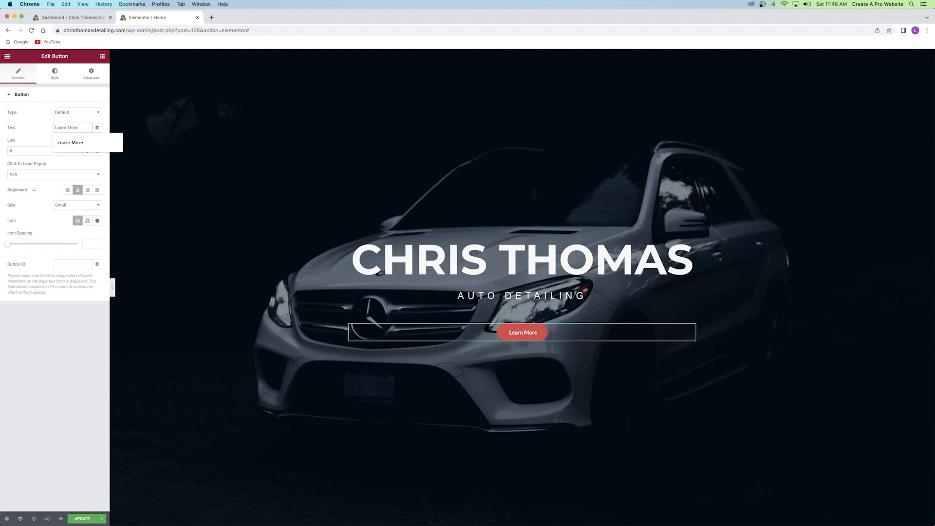
pyautogui.click(39, 131)
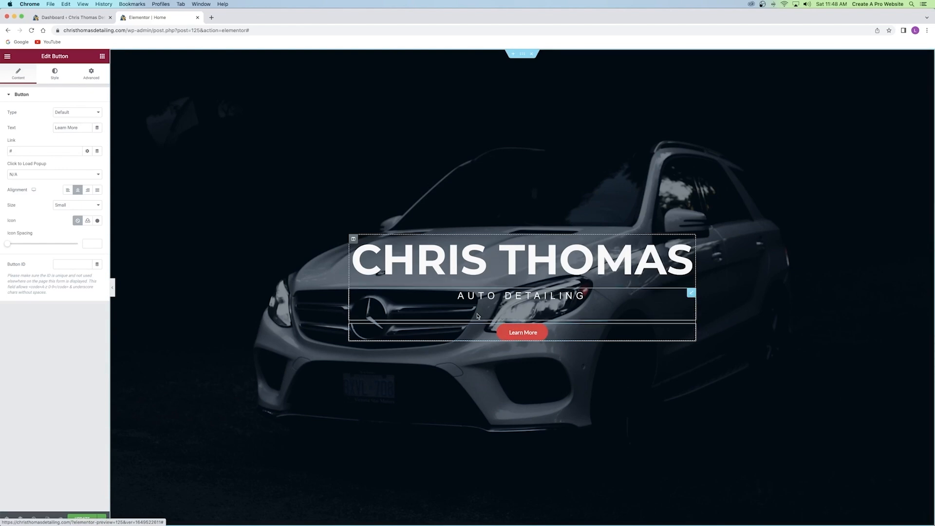
# Try linking the button to the About page, then set its link back to #.
pyautogui.moveTo(27, 150); pyautogui.dragTo(2, 150)
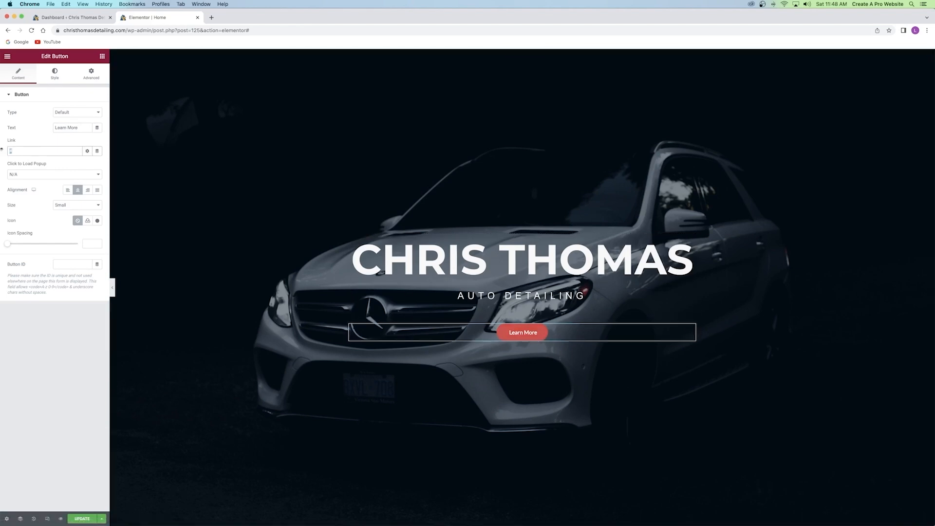
pyautogui.press('BackSpace')
pyautogui.write('about')
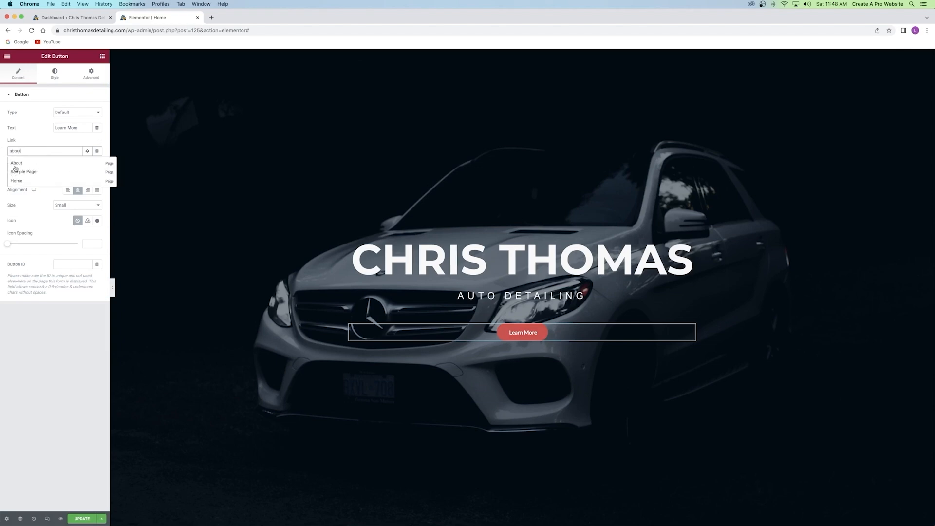
pyautogui.click(23, 165)
pyautogui.moveTo(20, 151); pyautogui.dragTo(74, 150)
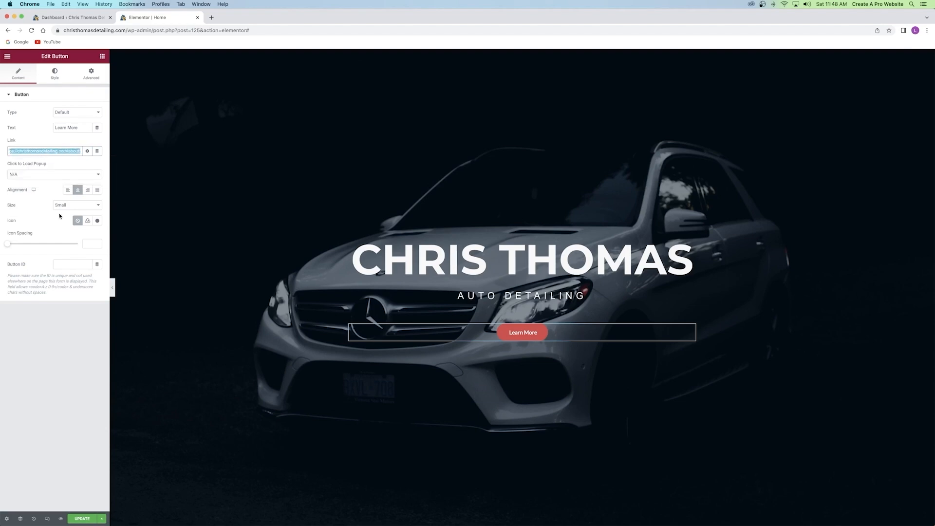
pyautogui.press('BackSpace')
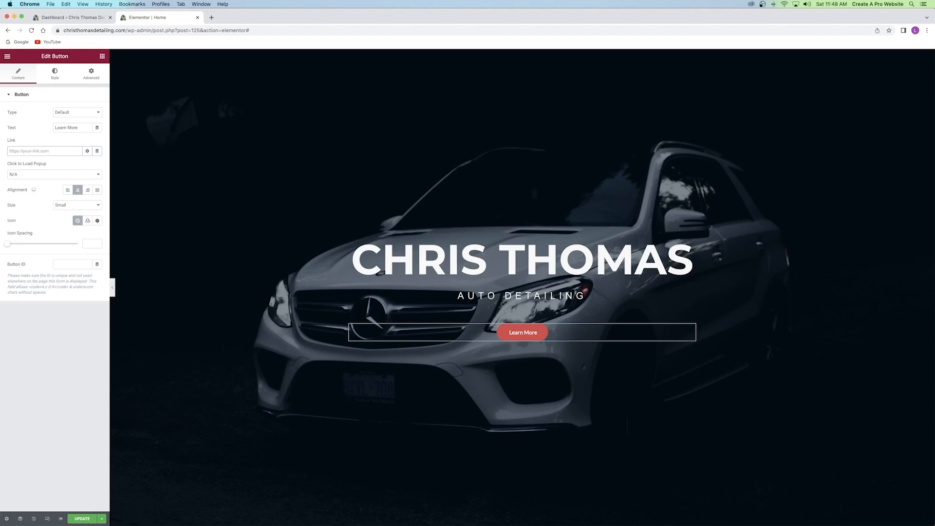
pyautogui.write('#')
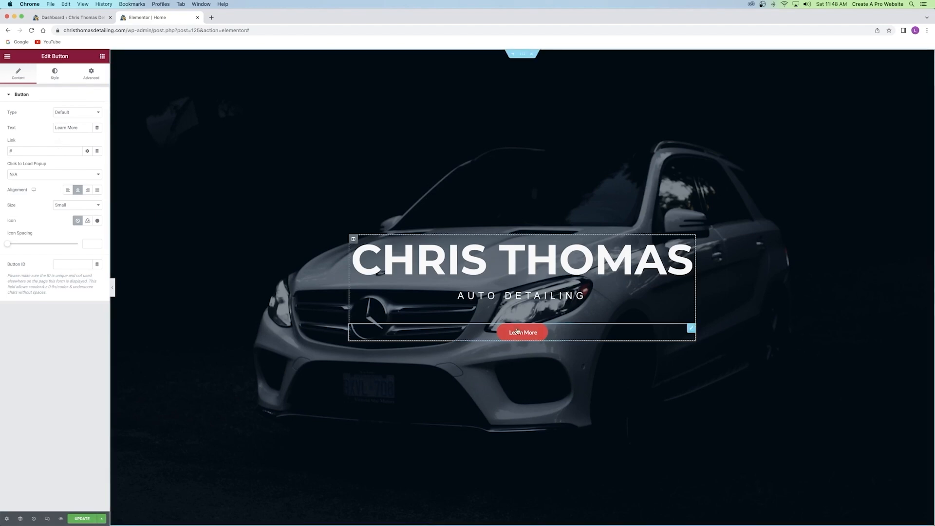
pyautogui.scroll(-2, 515, 329)
pyautogui.scroll(-2, 515, 329)
pyautogui.scroll(3, 516, 326)
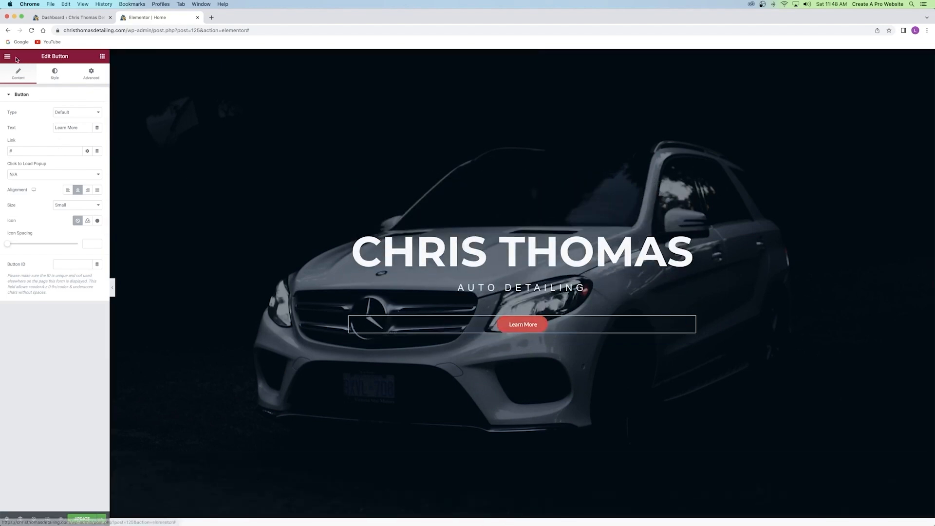
# Set the LEARN MORE button typography to Arial, weight 100, uppercase.
pyautogui.click(54, 76)
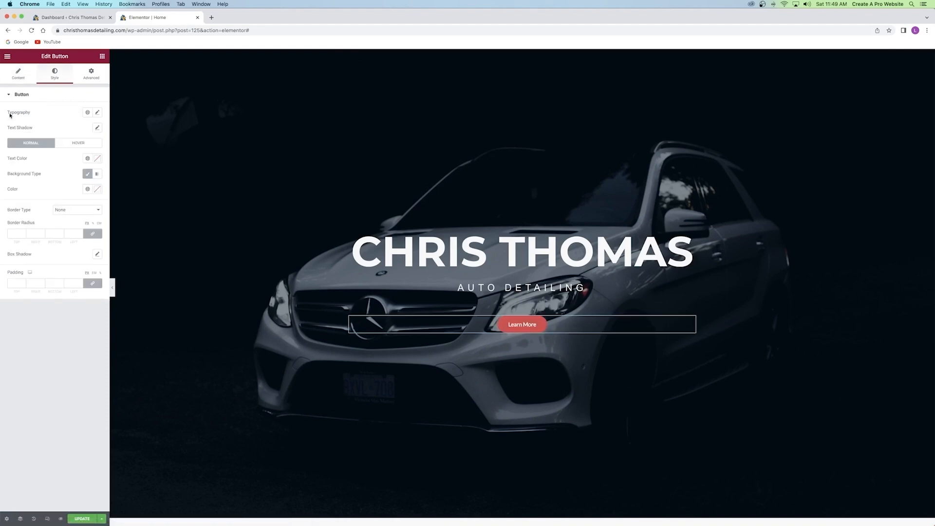
pyautogui.click(97, 112)
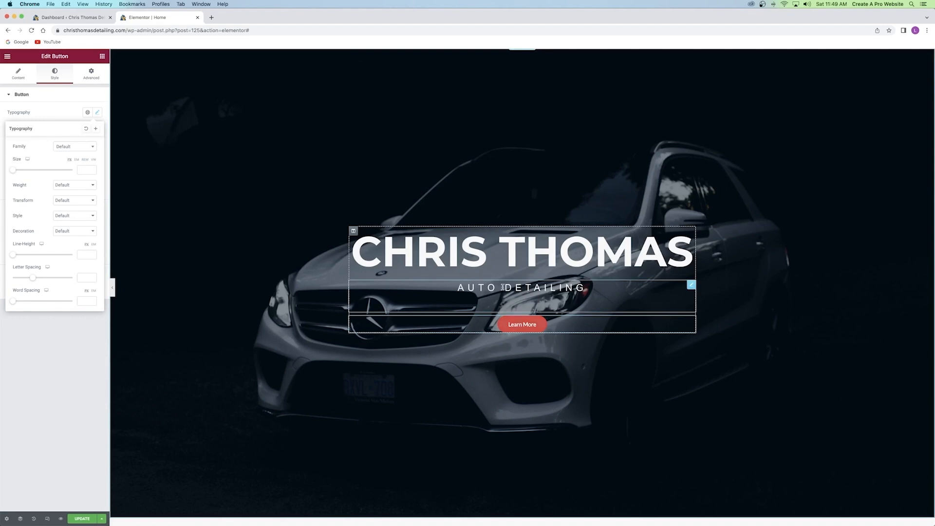
pyautogui.click(70, 149)
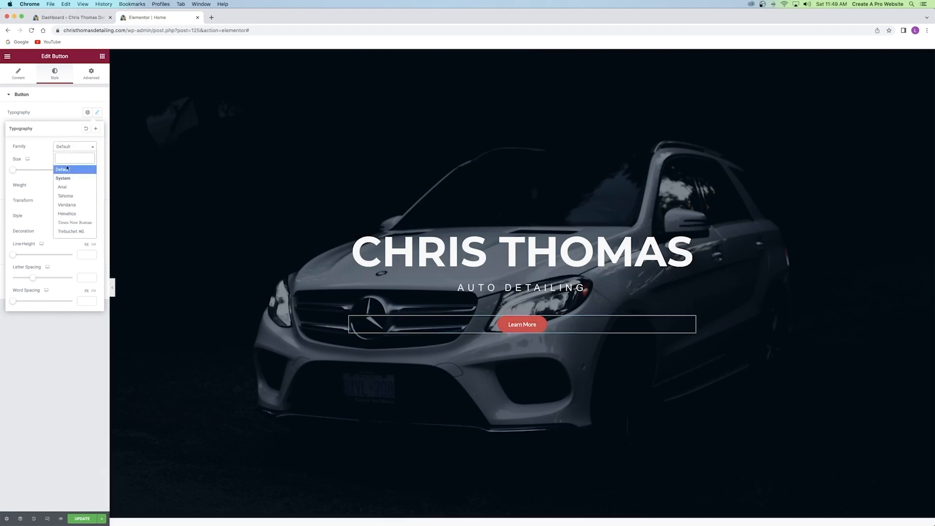
pyautogui.click(67, 186)
pyautogui.click(59, 187)
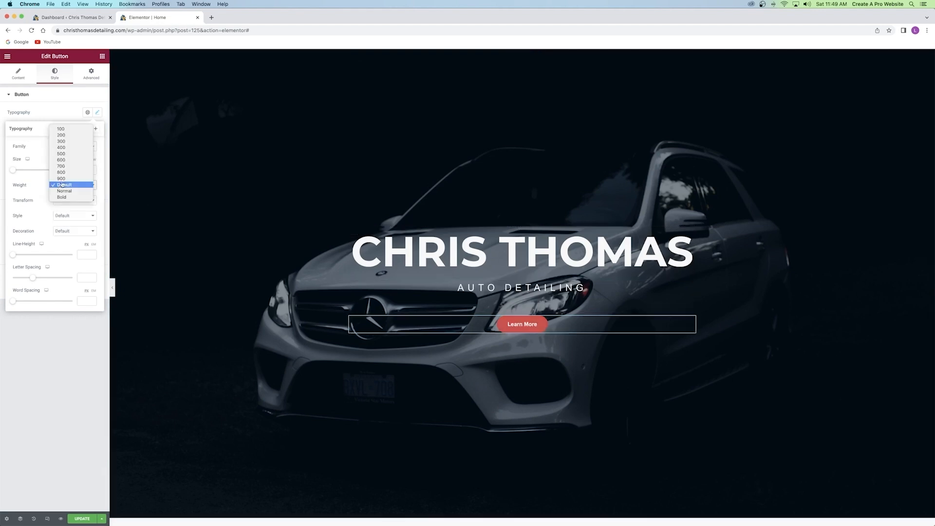
pyautogui.click(62, 130)
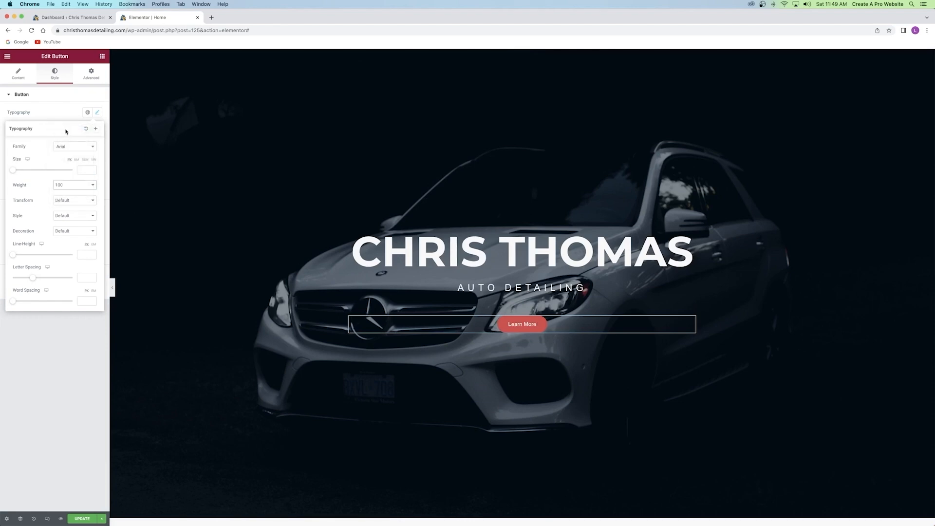
pyautogui.click(66, 205)
pyautogui.click(69, 209)
# Widen the button's letter spacing to 10 and set its text size to 12.
pyautogui.moveTo(38, 279); pyautogui.dragTo(77, 275)
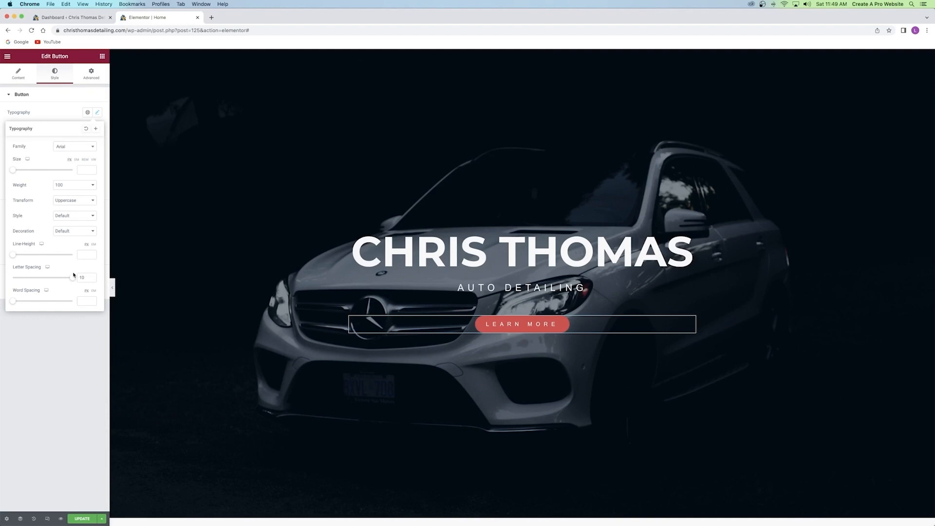
pyautogui.moveTo(18, 170); pyautogui.dragTo(16, 170)
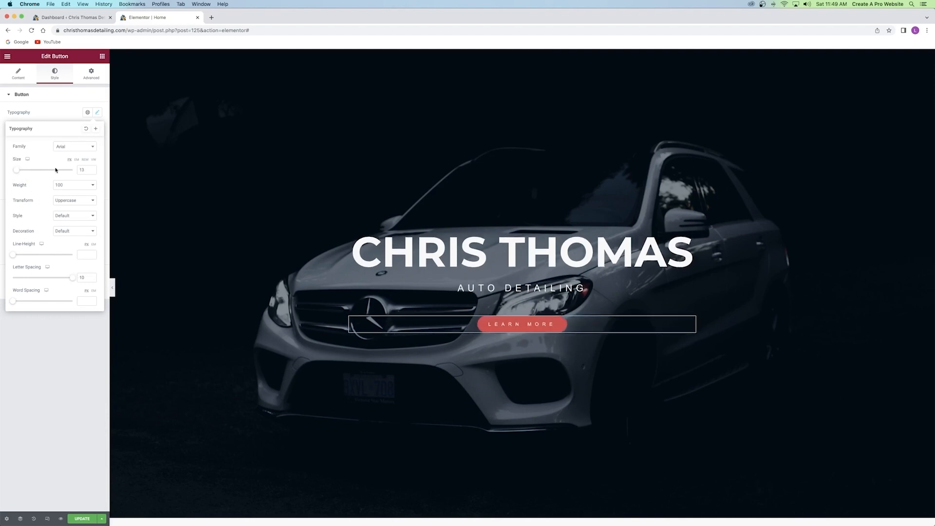
pyautogui.click(93, 172)
pyautogui.click(93, 172)
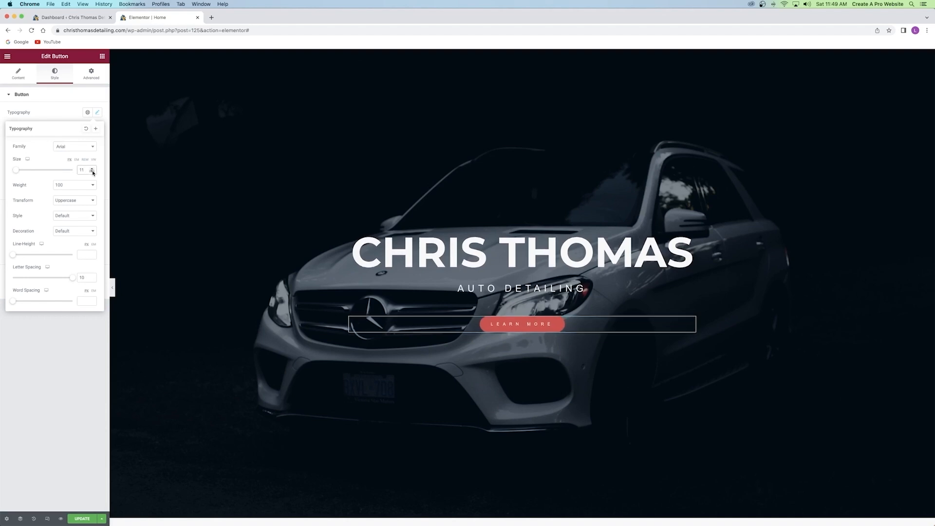
pyautogui.click(92, 168)
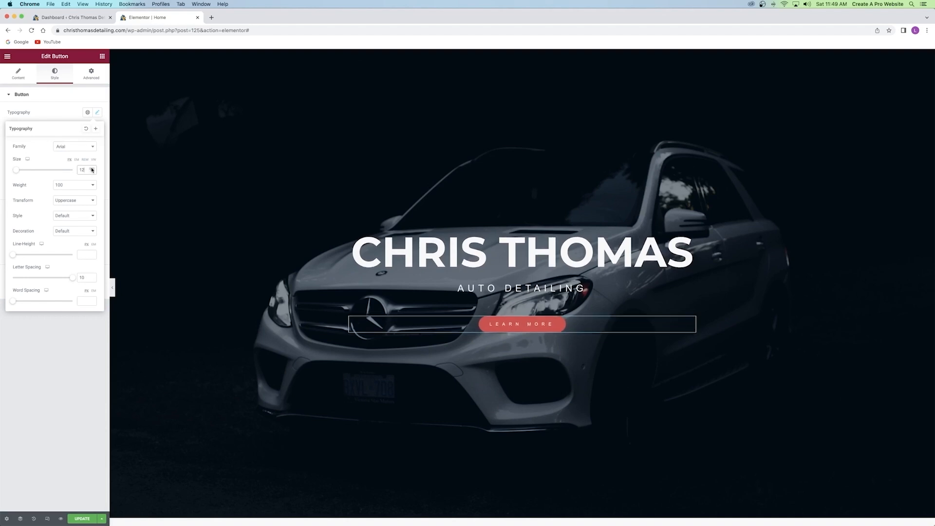
pyautogui.click(55, 110)
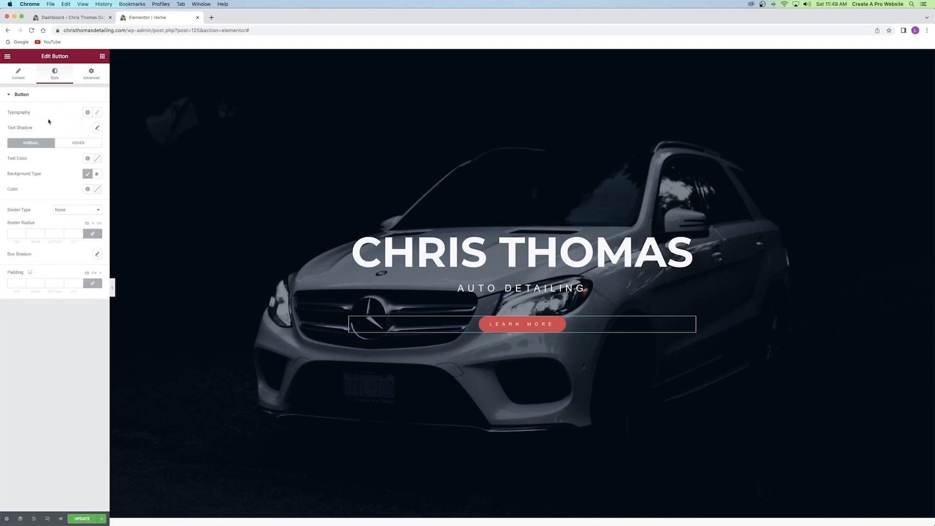
# Make the LEARN MORE button text colour white.
pyautogui.click(98, 158)
pyautogui.click(37, 202)
pyautogui.moveTo(36, 201); pyautogui.dragTo(6, 183)
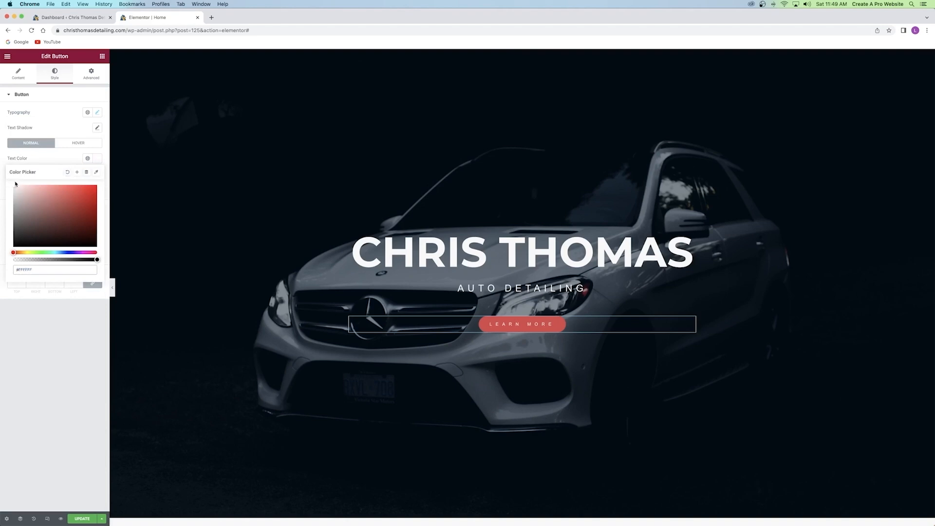
pyautogui.click(67, 158)
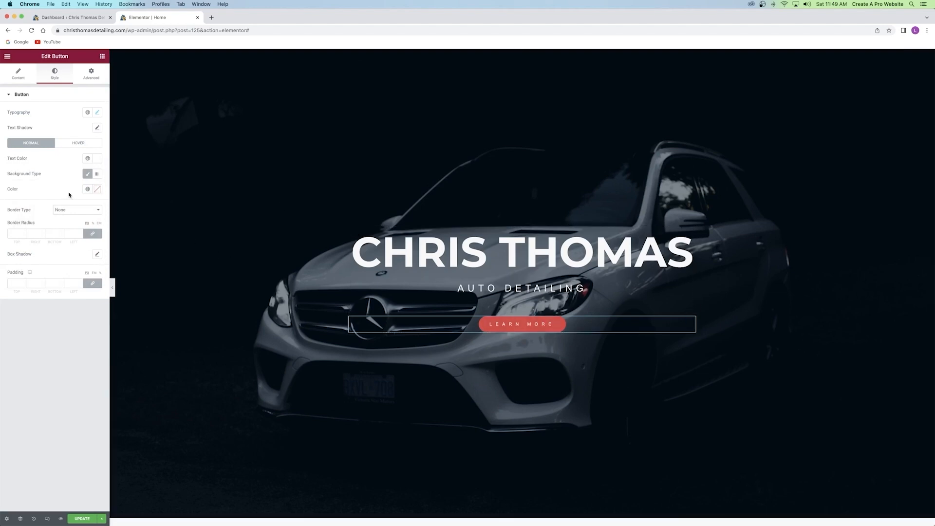
# Make the button background fully transparent instead of red.
pyautogui.click(97, 189)
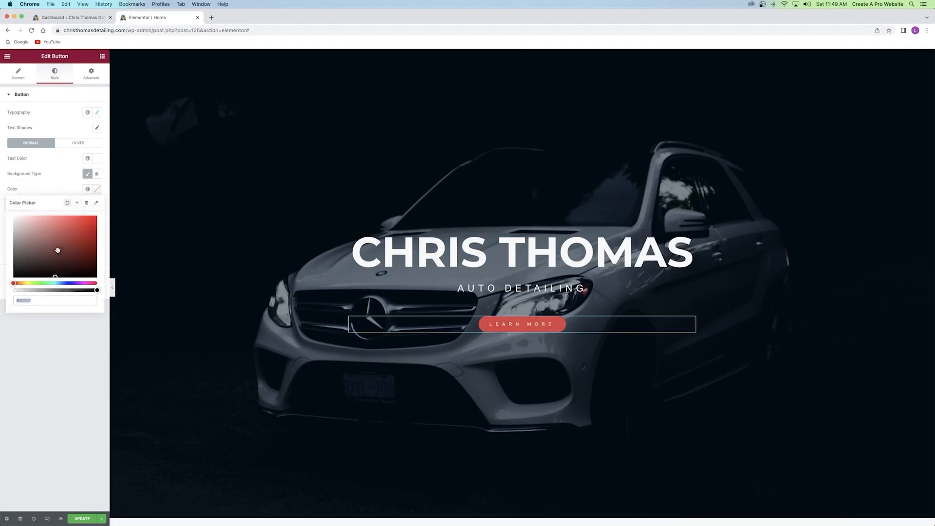
pyautogui.moveTo(80, 225)
pyautogui.mouseDown()
pyautogui.moveTo(88, 221)
pyautogui.moveTo(48, 236)
pyautogui.moveTo(88, 233)
pyautogui.moveTo(71, 228)
pyautogui.mouseUp()
pyautogui.click(95, 290)
pyautogui.moveTo(95, 290); pyautogui.dragTo(14, 290)
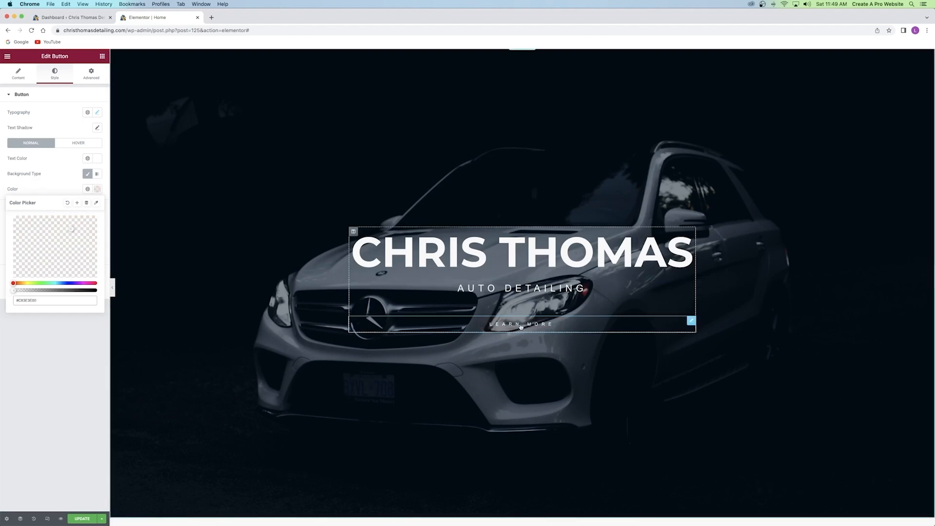
pyautogui.doubleClick(60, 188)
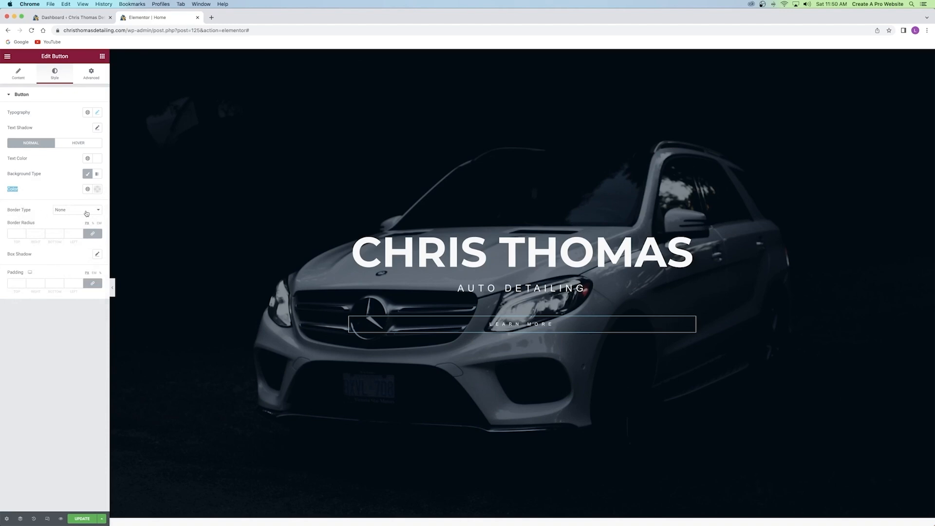
# Give the button a solid white border, 3 px wide on all sides.
pyautogui.click(84, 212)
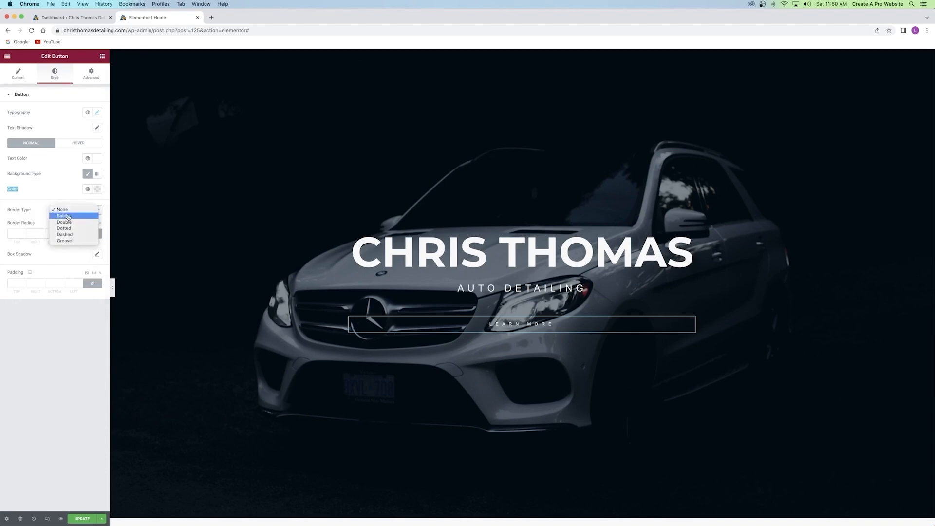
pyautogui.click(68, 215)
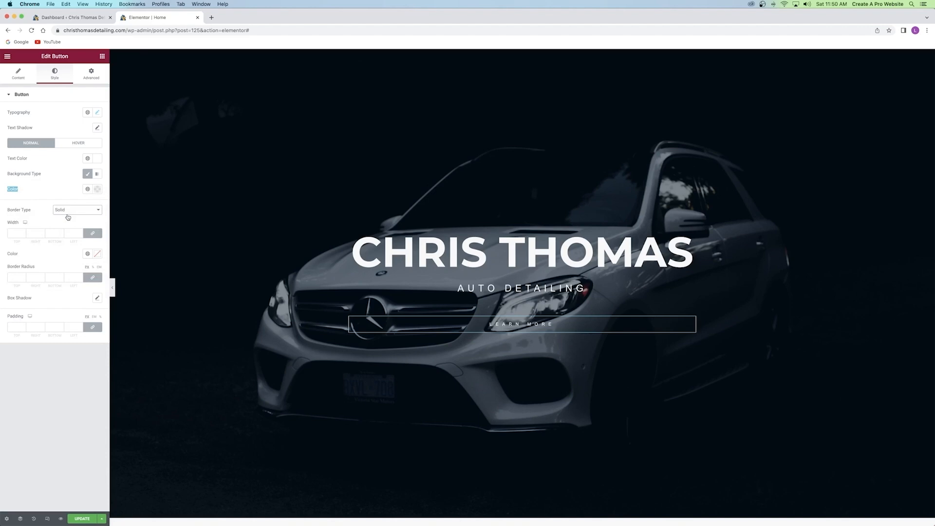
pyautogui.click(23, 232)
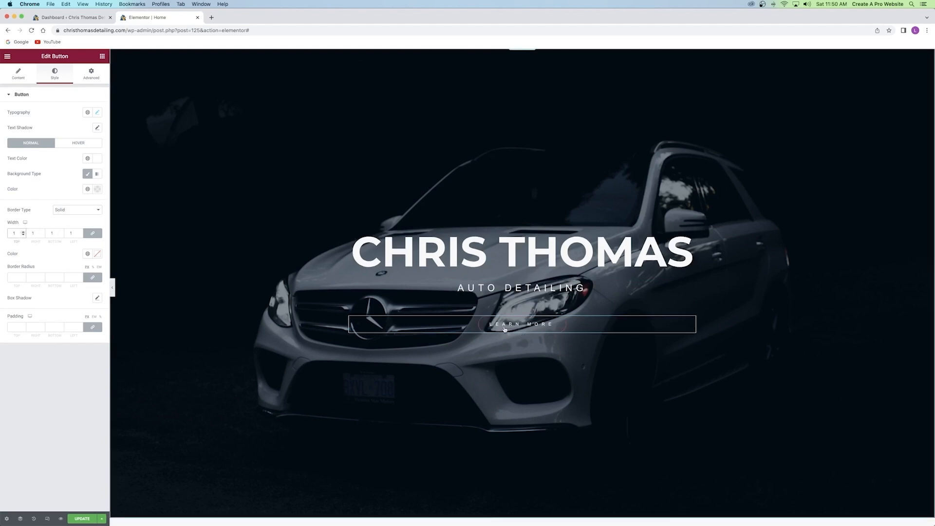
pyautogui.click(22, 232)
pyautogui.click(22, 233)
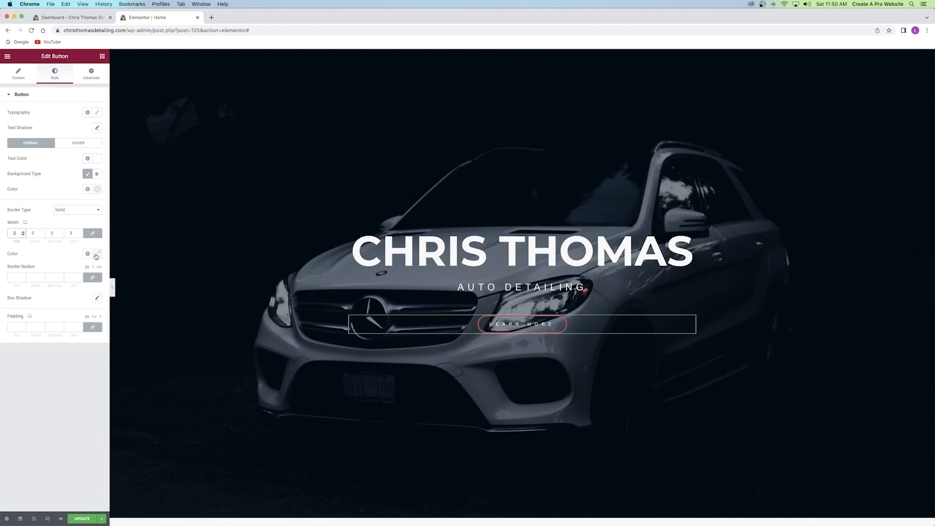
pyautogui.click(96, 253)
pyautogui.moveTo(72, 287); pyautogui.dragTo(14, 281)
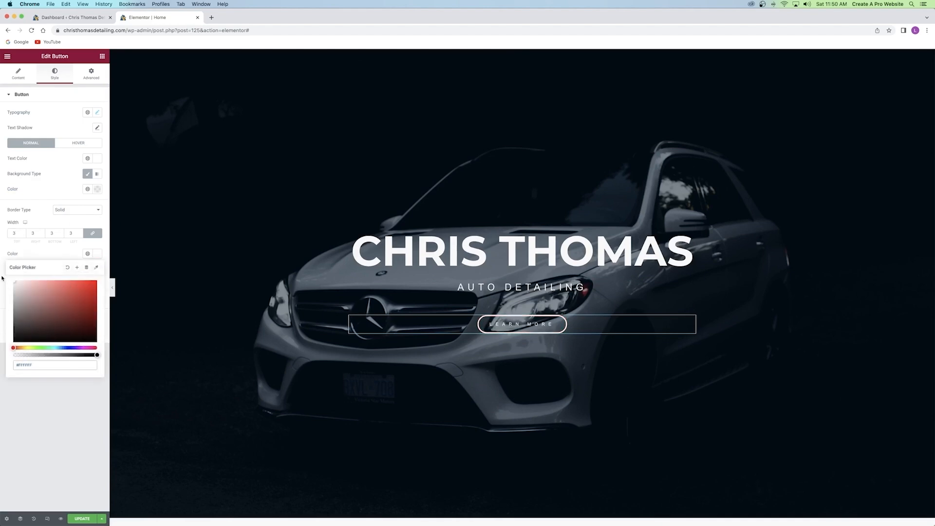
pyautogui.click(50, 258)
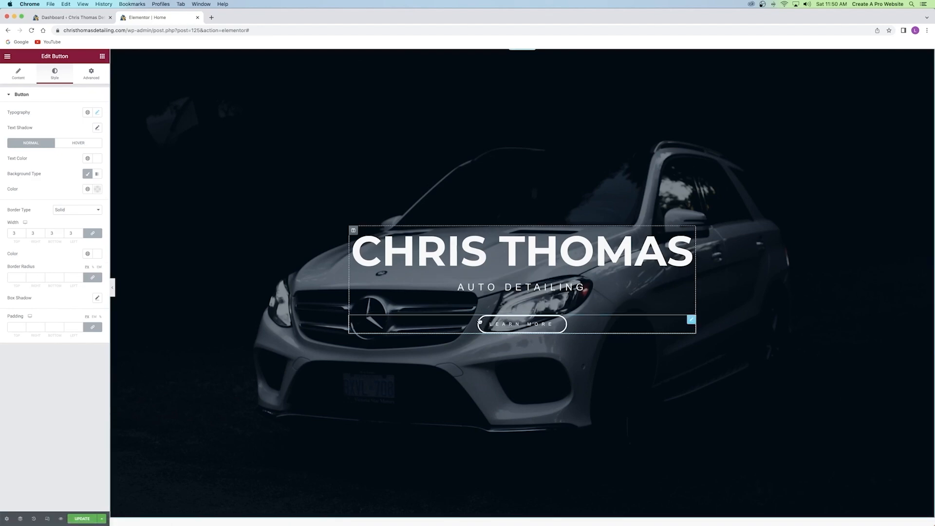
# Set the button's border radius to 0 on every corner for square edges.
pyautogui.click(23, 277)
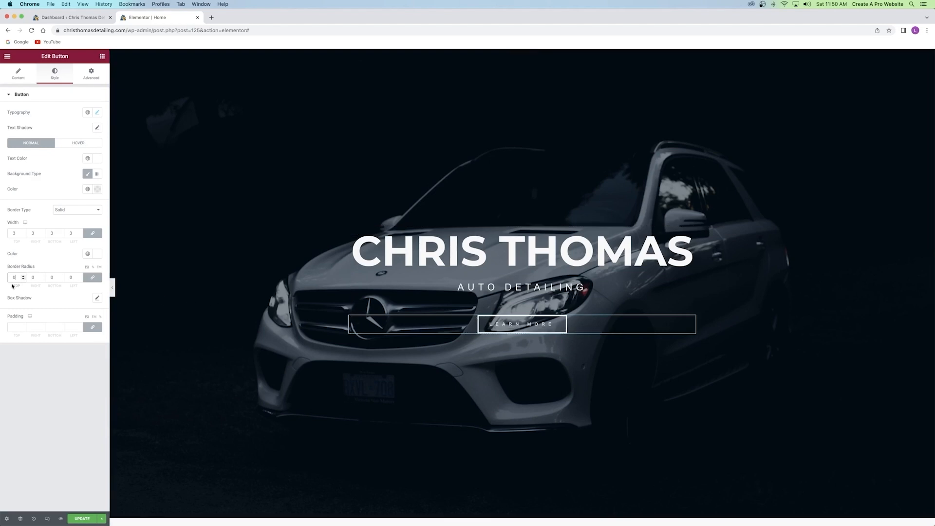
pyautogui.click(23, 276)
pyautogui.write('0')
pyautogui.click(43, 264)
pyautogui.click(76, 142)
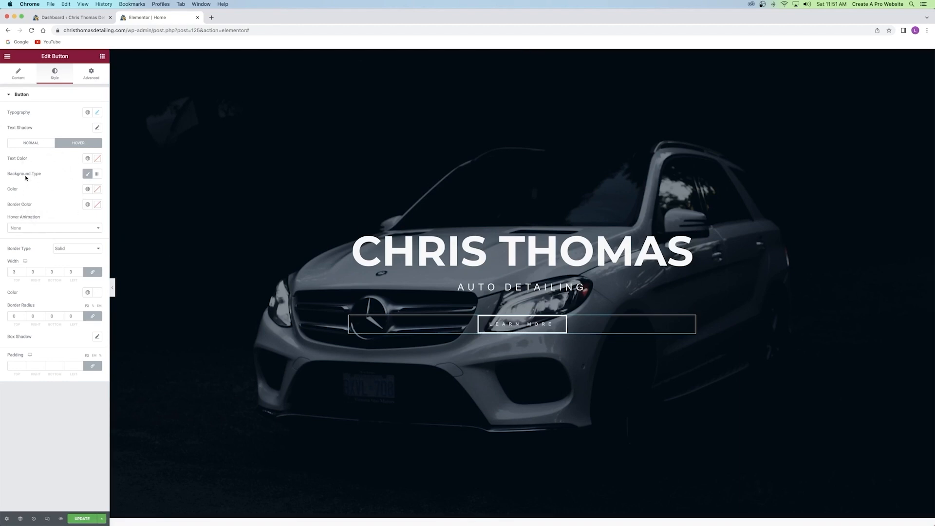
# Give the button a white hover background with black hover text, then save with Update.
pyautogui.click(98, 191)
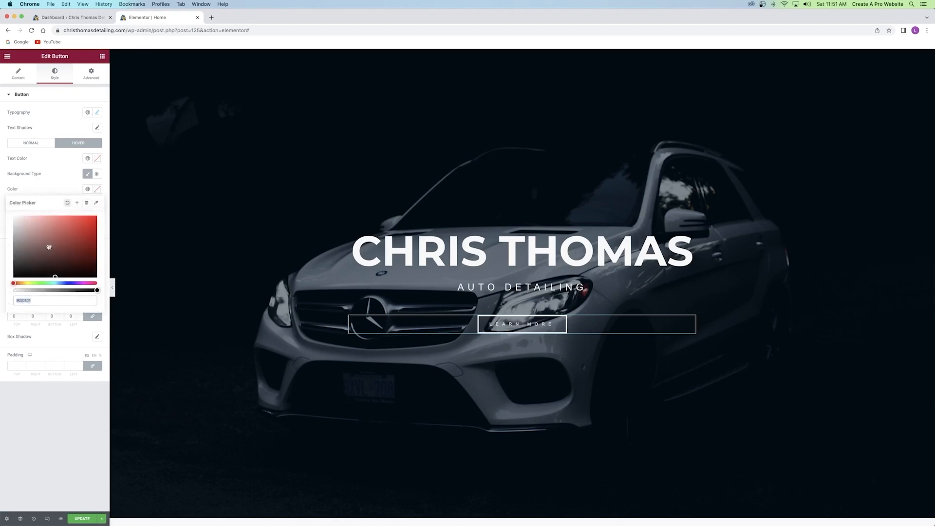
pyautogui.write('#FFFFFF')
pyautogui.click(59, 189)
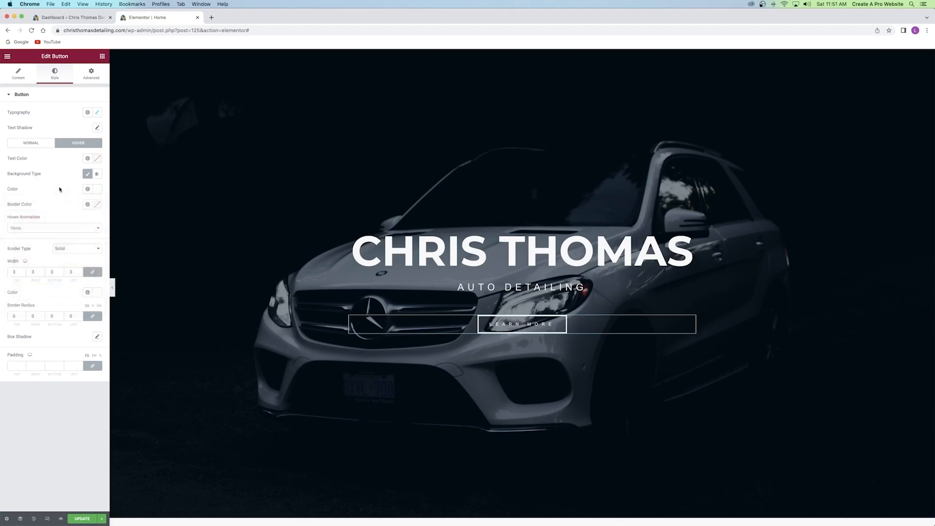
pyautogui.click(98, 158)
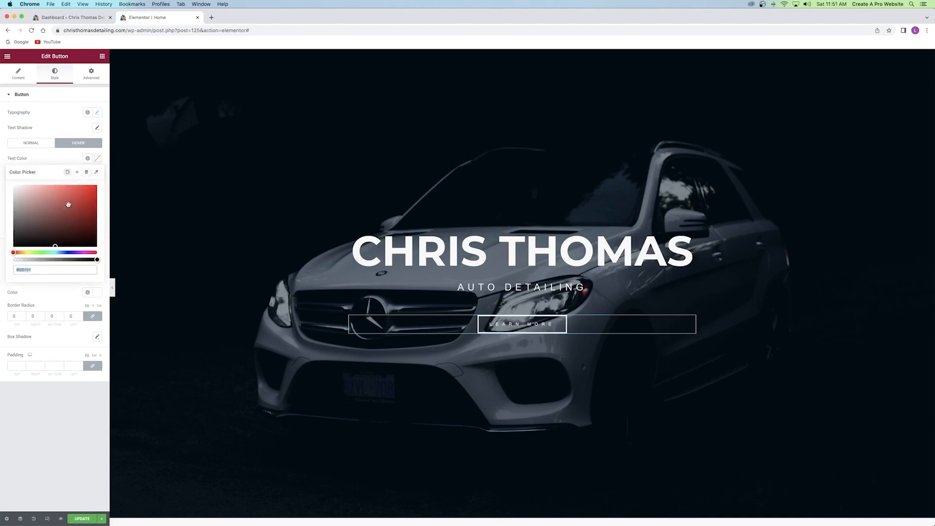
pyautogui.click(78, 160)
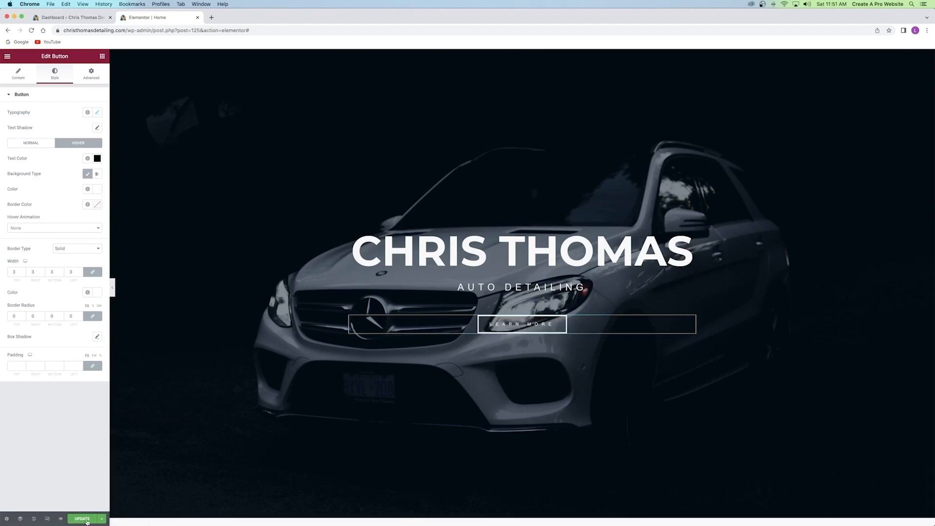
pyautogui.click(79, 518)
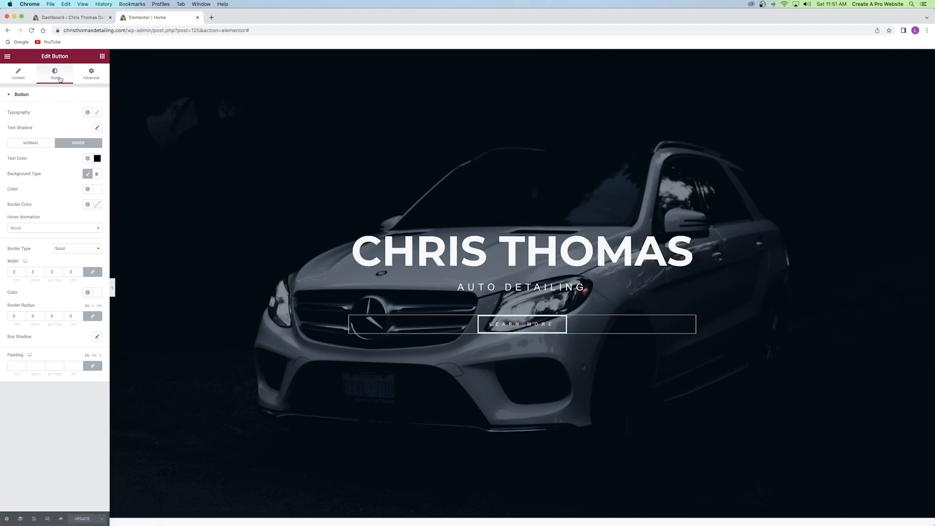
# Add a blue #006DFF background overlay at 0.65 opacity to the hero section.
pyautogui.scroll(1, 516, 81)
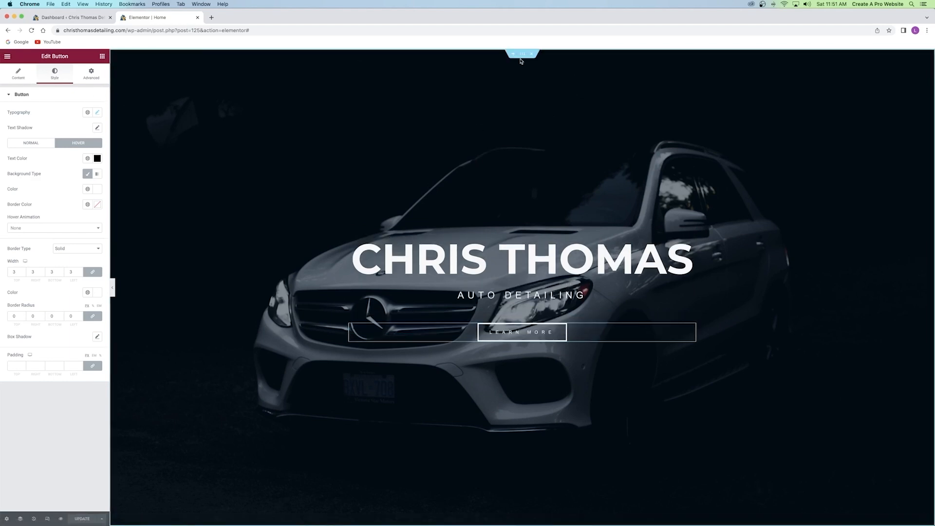
pyautogui.click(522, 57)
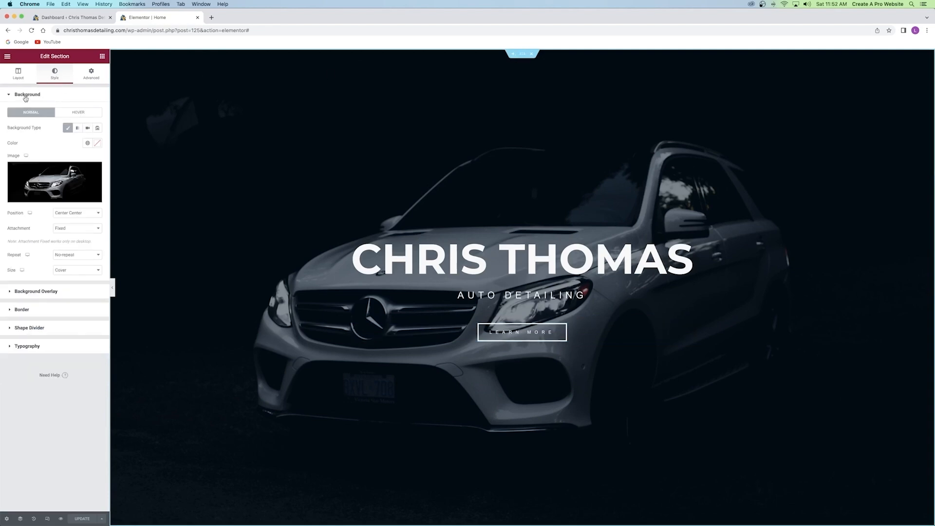
pyautogui.click(43, 292)
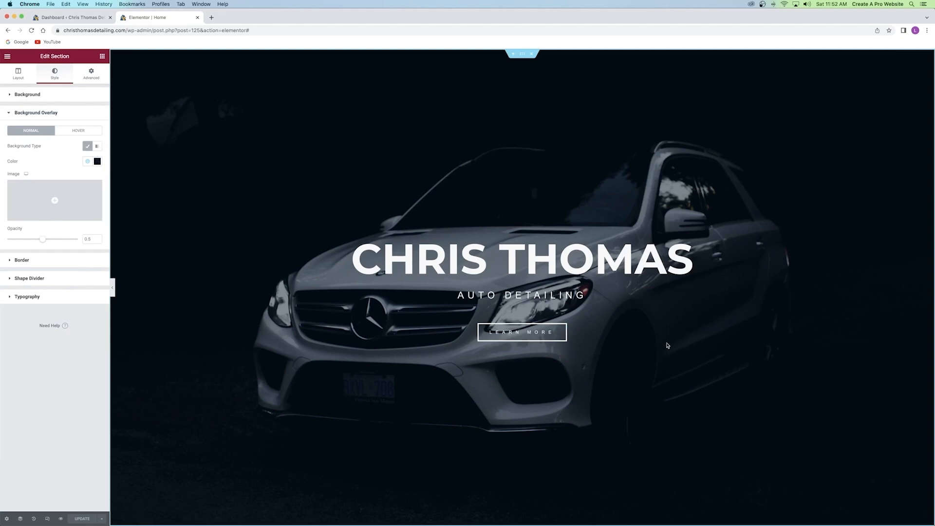
pyautogui.click(97, 161)
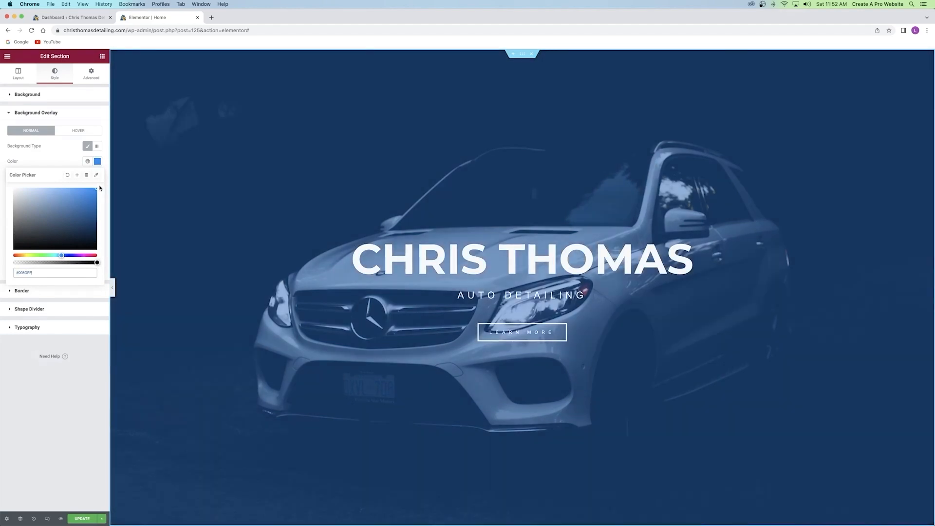
pyautogui.moveTo(90, 200); pyautogui.dragTo(111, 167)
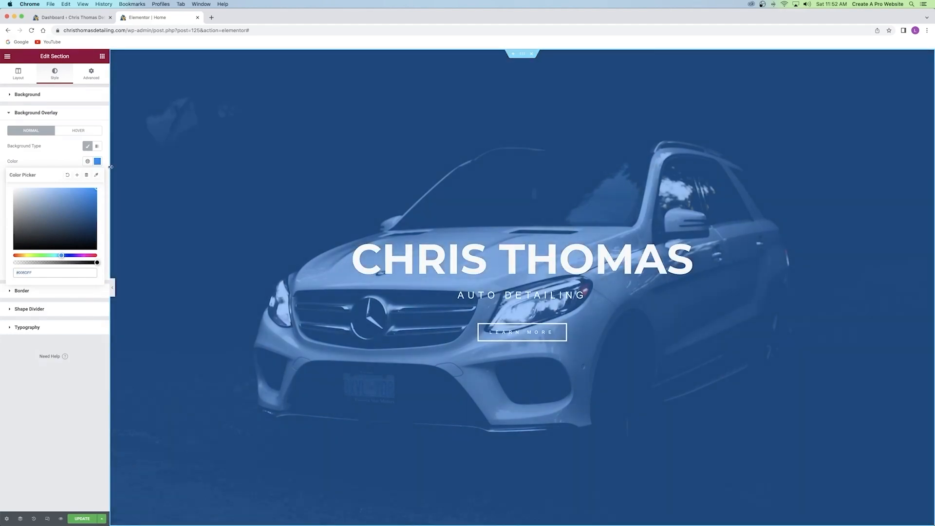
pyautogui.click(65, 159)
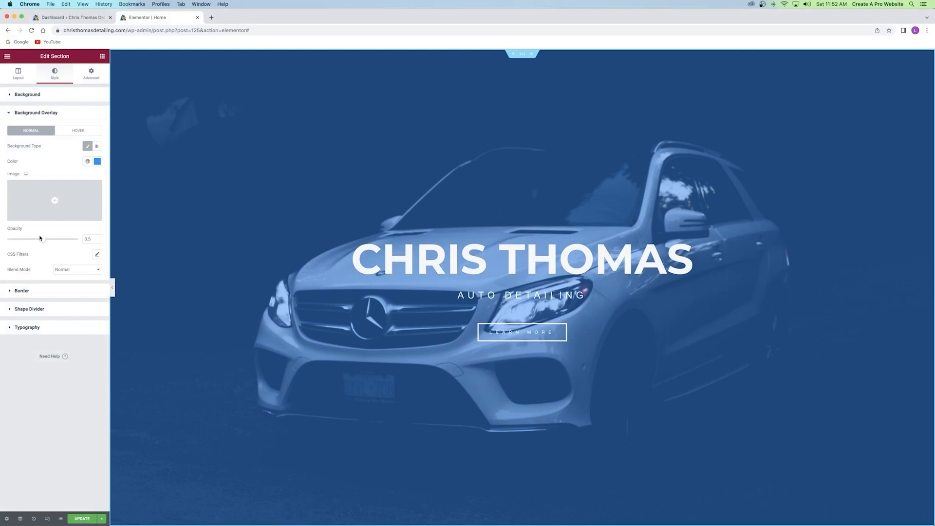
pyautogui.moveTo(43, 239)
pyautogui.mouseDown()
pyautogui.moveTo(83, 238)
pyautogui.moveTo(1, 242)
pyautogui.moveTo(47, 239)
pyautogui.mouseUp()
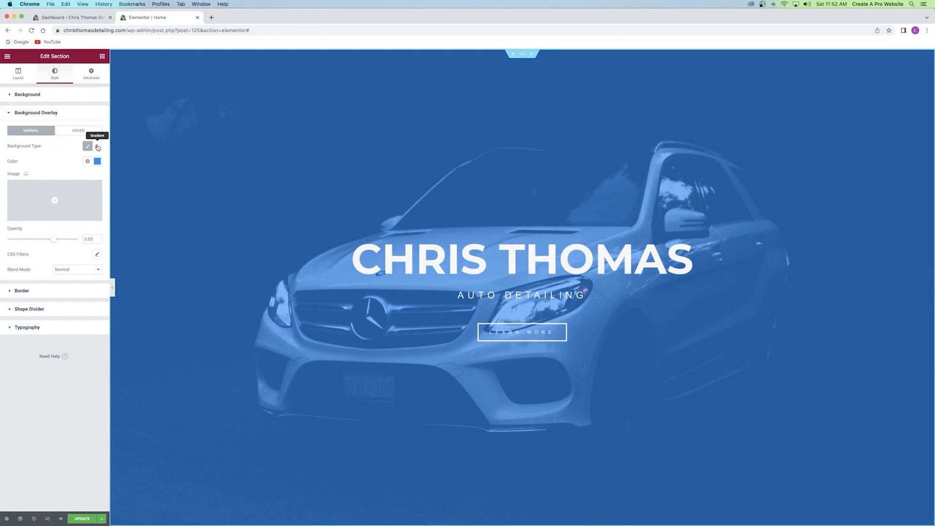
# Switch the hero overlay to a gradient with orange #FF7100 as its second colour.
pyautogui.click(98, 147)
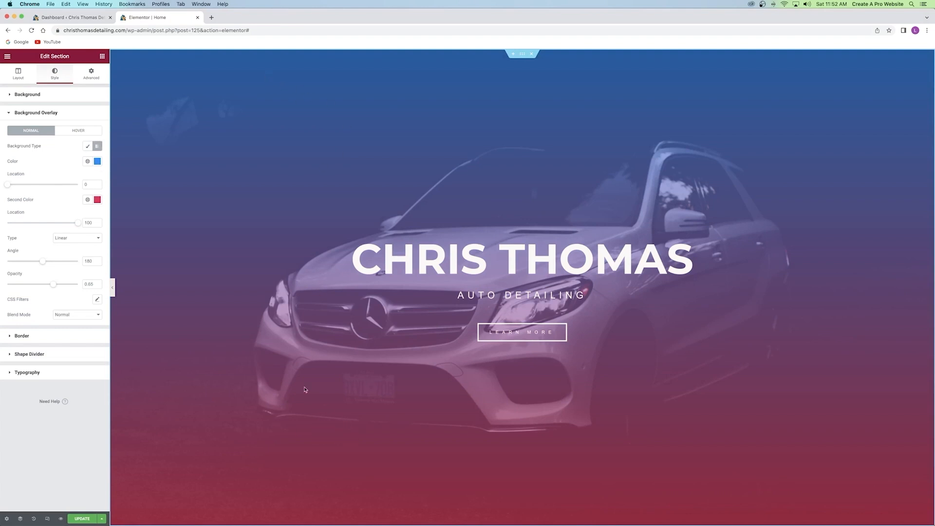
pyautogui.click(97, 201)
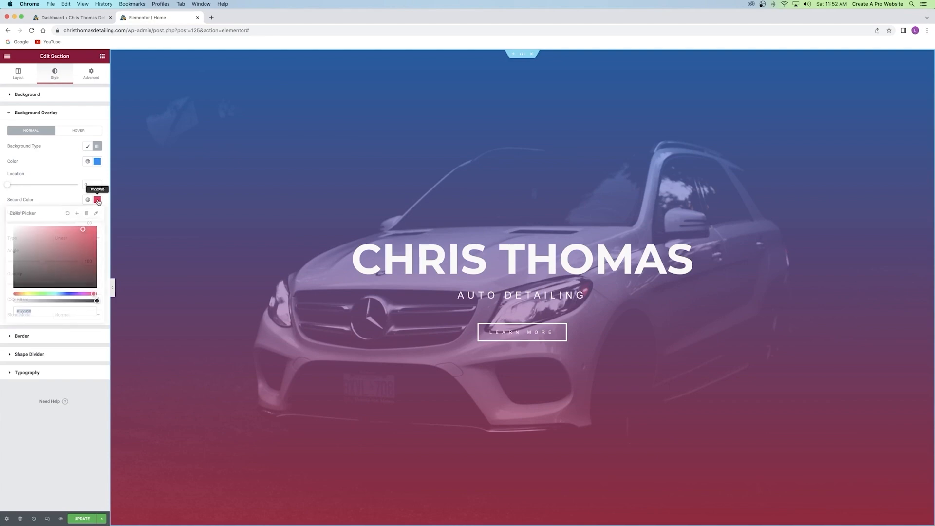
pyautogui.moveTo(30, 294); pyautogui.dragTo(21, 294)
pyautogui.moveTo(73, 228); pyautogui.dragTo(101, 228)
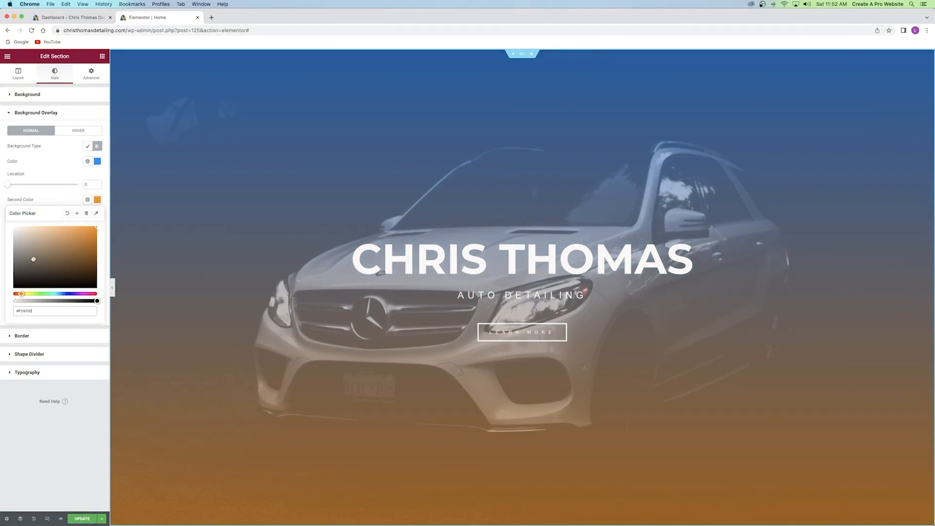
pyautogui.moveTo(46, 258); pyautogui.dragTo(107, 225)
pyautogui.moveTo(21, 293); pyautogui.dragTo(23, 294)
pyautogui.moveTo(20, 293); pyautogui.dragTo(17, 293)
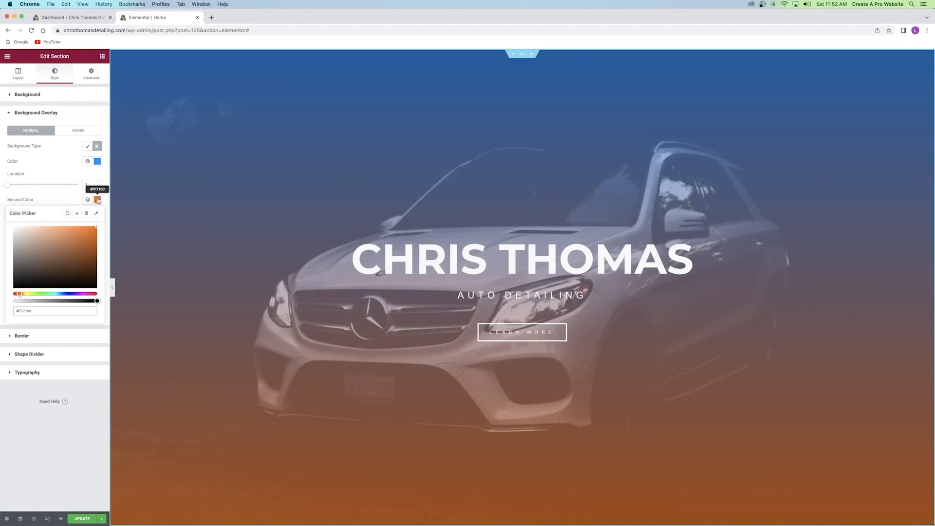
# Copy the #FF7100 hex code from the colour picker.
pyautogui.moveTo(35, 310); pyautogui.dragTo(11, 312)
pyautogui.rightClick(25, 311)
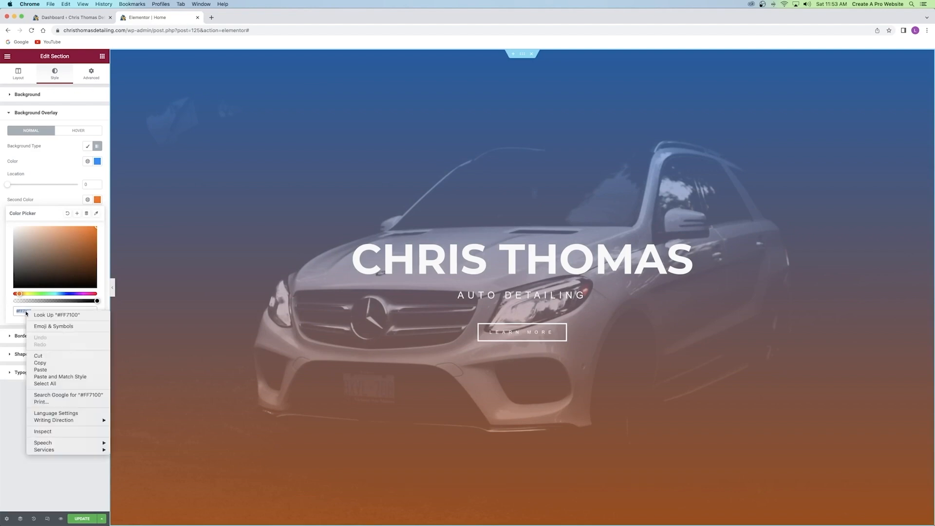
pyautogui.click(40, 363)
pyautogui.click(55, 193)
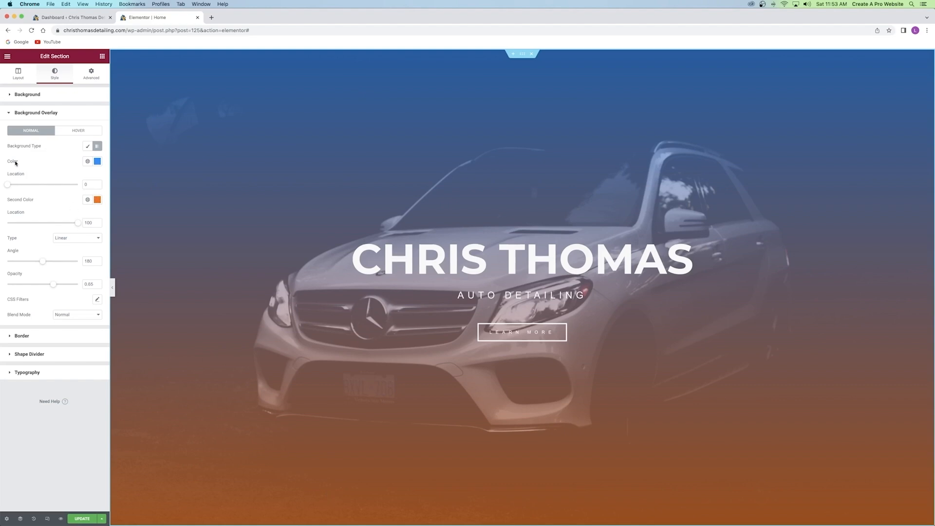
# Change the first overlay colour from blue to black.
pyautogui.click(97, 161)
pyautogui.moveTo(66, 201)
pyautogui.mouseDown()
pyautogui.moveTo(2, 258)
pyautogui.moveTo(1, 244)
pyautogui.mouseUp()
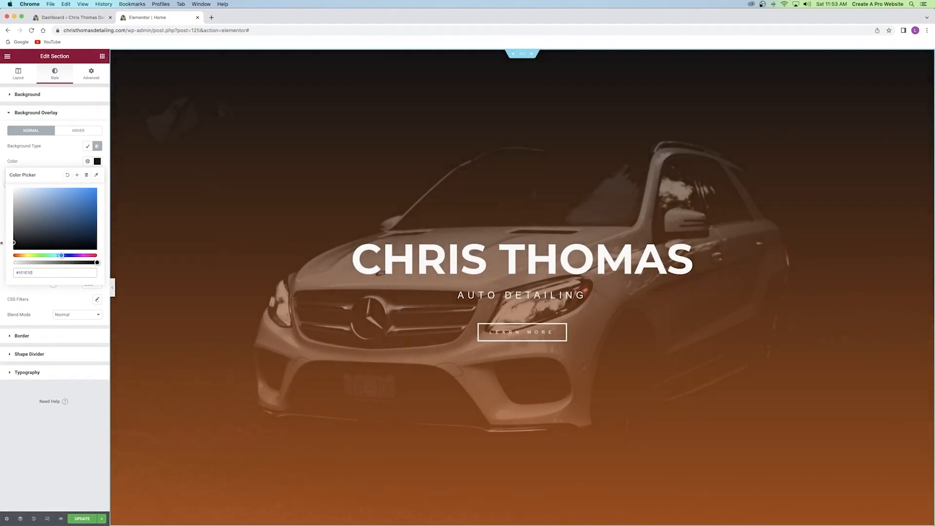
pyautogui.click(65, 161)
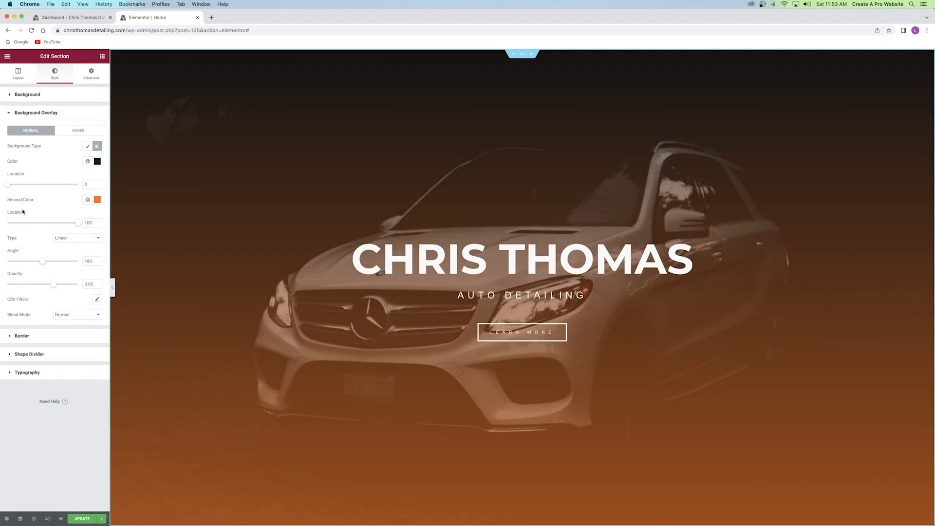
# Set both gradient locations to 50 for a hard black/orange split.
pyautogui.moveTo(8, 185); pyautogui.dragTo(50, 185)
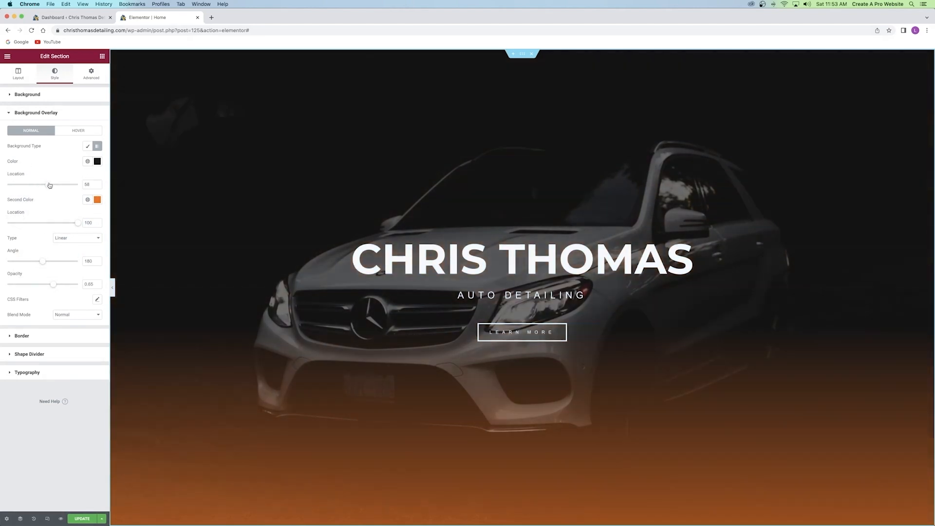
pyautogui.moveTo(78, 223); pyautogui.dragTo(39, 223)
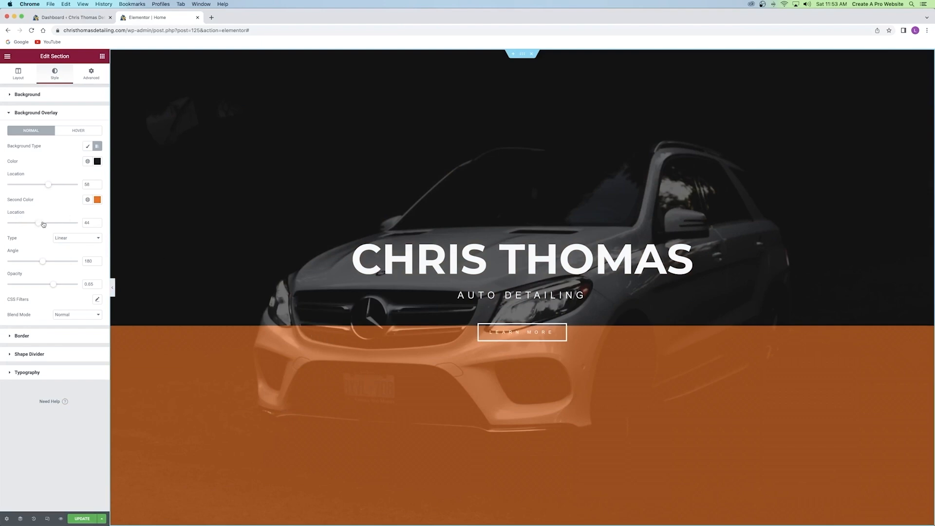
pyautogui.moveTo(44, 224); pyautogui.dragTo(76, 223)
pyautogui.moveTo(52, 187); pyautogui.dragTo(65, 185)
pyautogui.scroll(-2, 300, 101)
pyautogui.scroll(2, 264, 380)
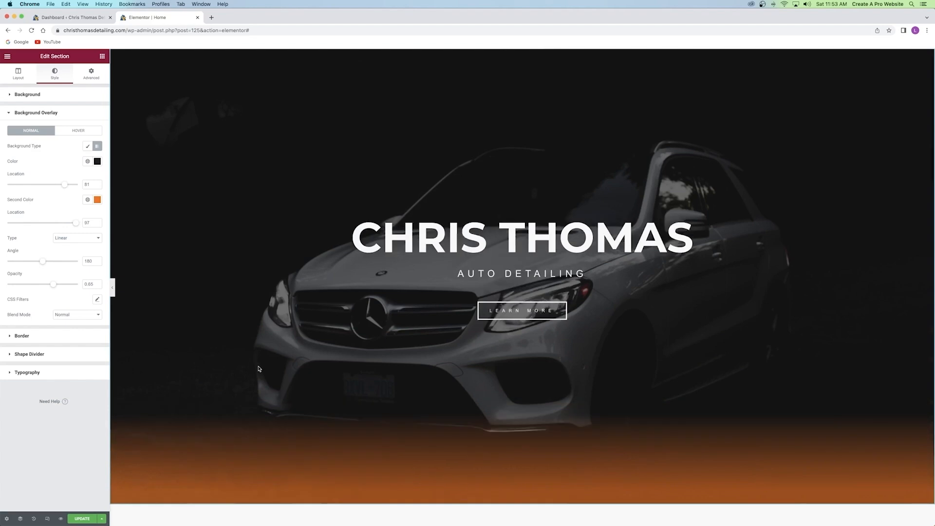
pyautogui.moveTo(64, 184); pyautogui.dragTo(59, 186)
pyautogui.moveTo(74, 221); pyautogui.dragTo(30, 222)
pyautogui.moveTo(93, 184); pyautogui.dragTo(75, 187)
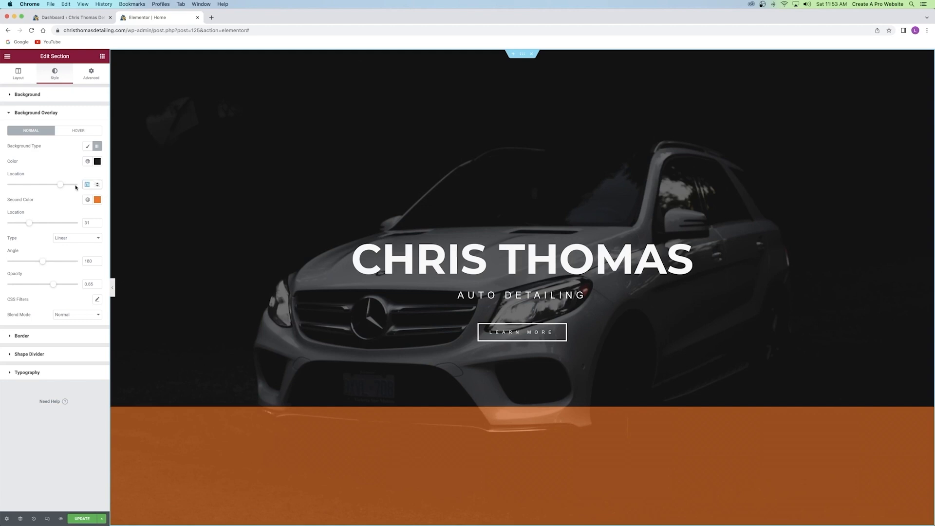
pyautogui.write('50')
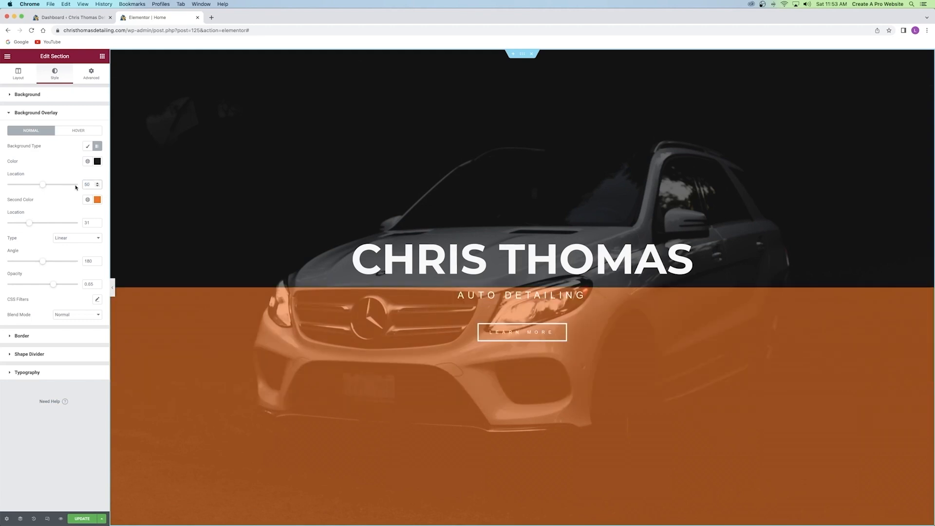
pyautogui.moveTo(91, 220); pyautogui.dragTo(61, 222)
pyautogui.write('50')
# Set the overlay gradient angle to 90 and opacity to 0.5, then save with Update.
pyautogui.moveTo(39, 261); pyautogui.dragTo(27, 262)
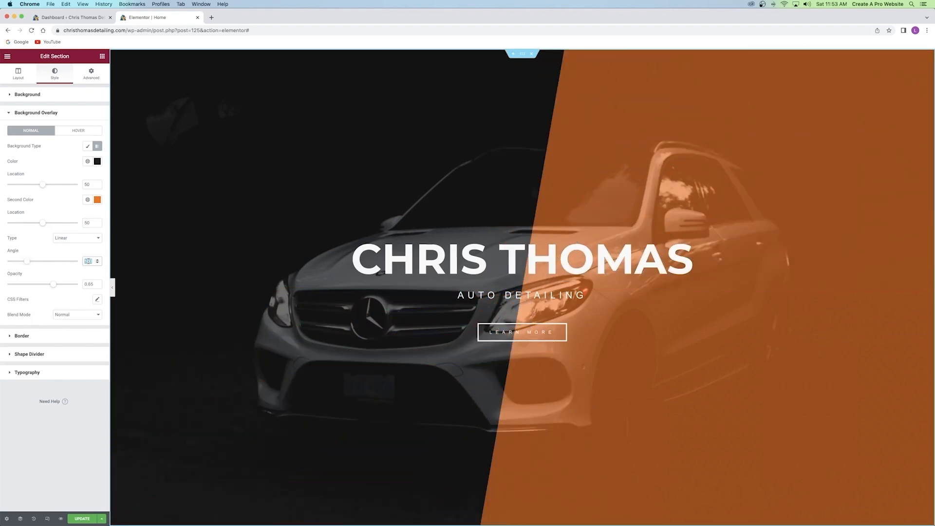
pyautogui.write('90')
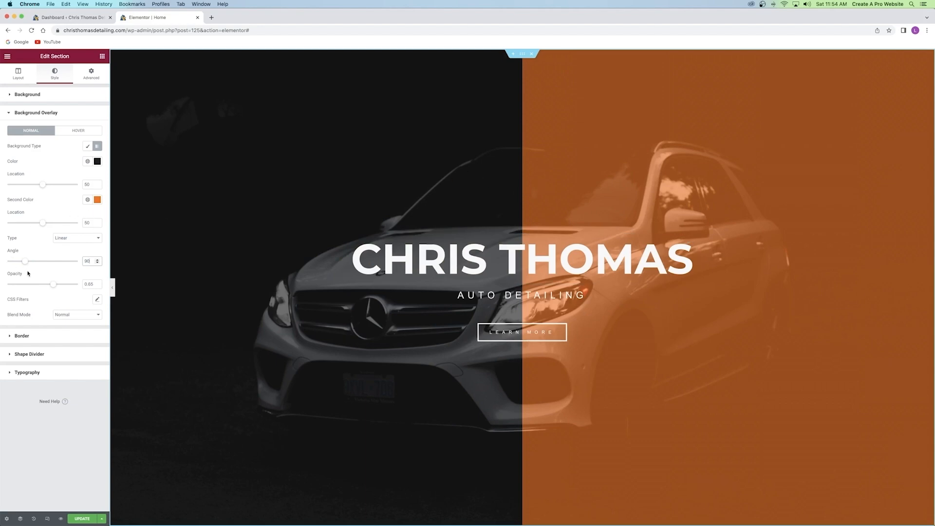
pyautogui.moveTo(53, 284)
pyautogui.mouseDown()
pyautogui.moveTo(13, 287)
pyautogui.moveTo(37, 283)
pyautogui.mouseUp()
pyautogui.doubleClick(89, 283)
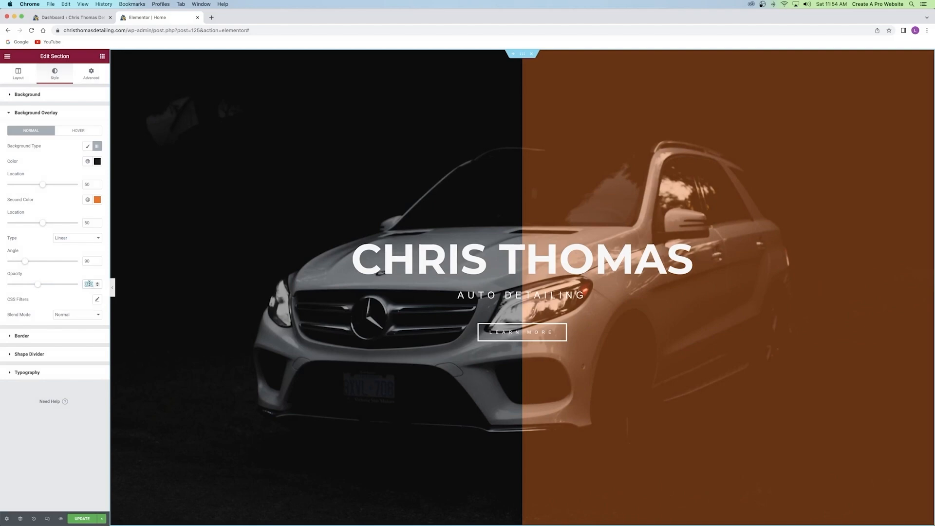
pyautogui.write('.5')
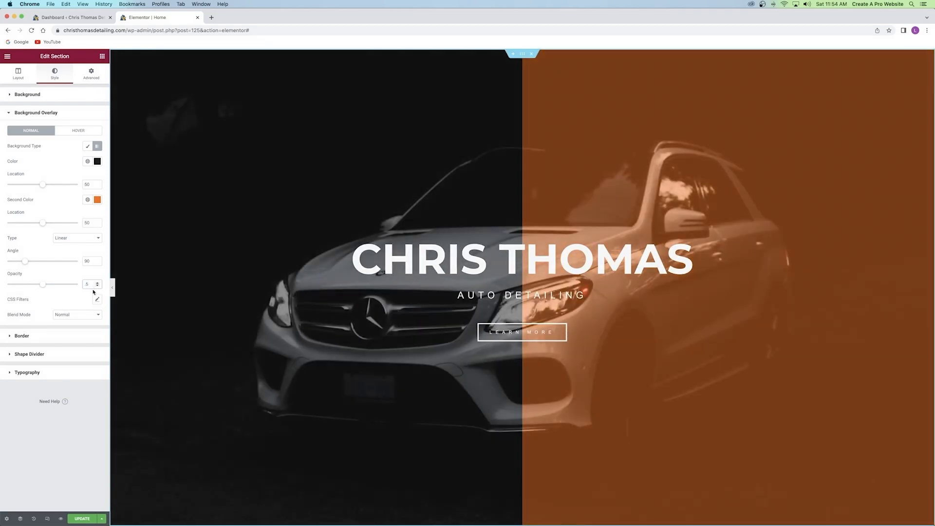
pyautogui.click(78, 248)
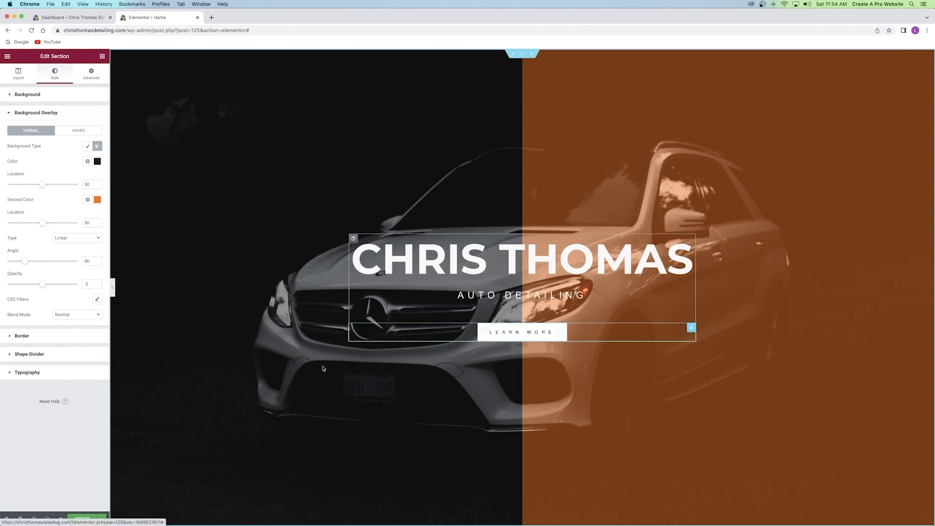
pyautogui.click(82, 519)
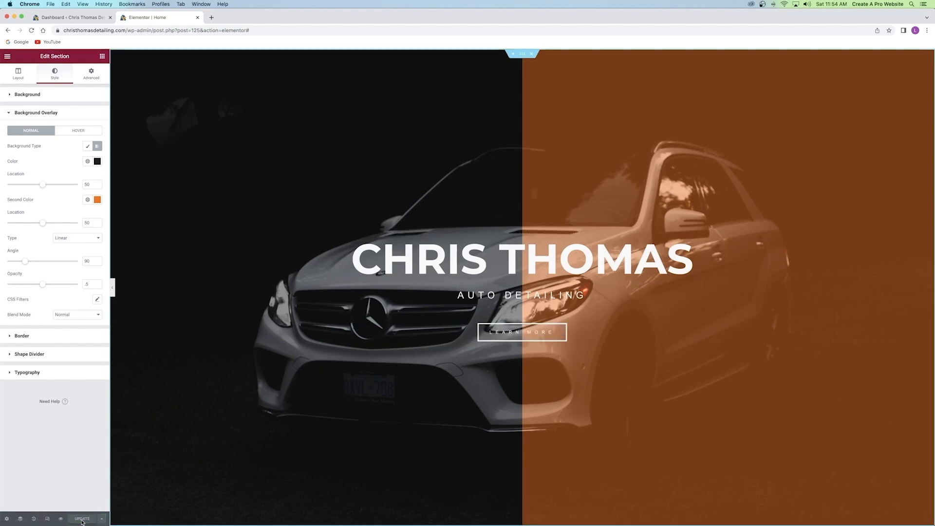
# Check the LEARN MORE button's Content settings, where the link is still #.
pyautogui.click(523, 334)
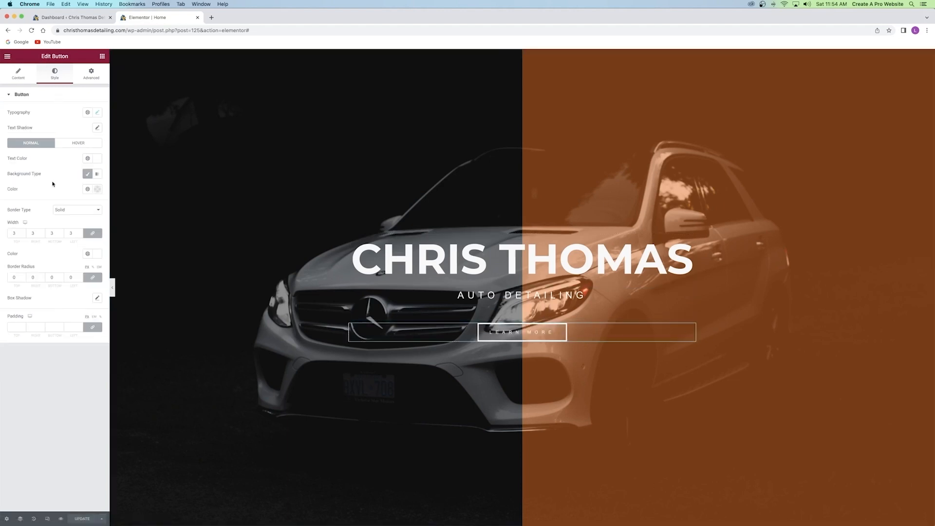
pyautogui.click(19, 77)
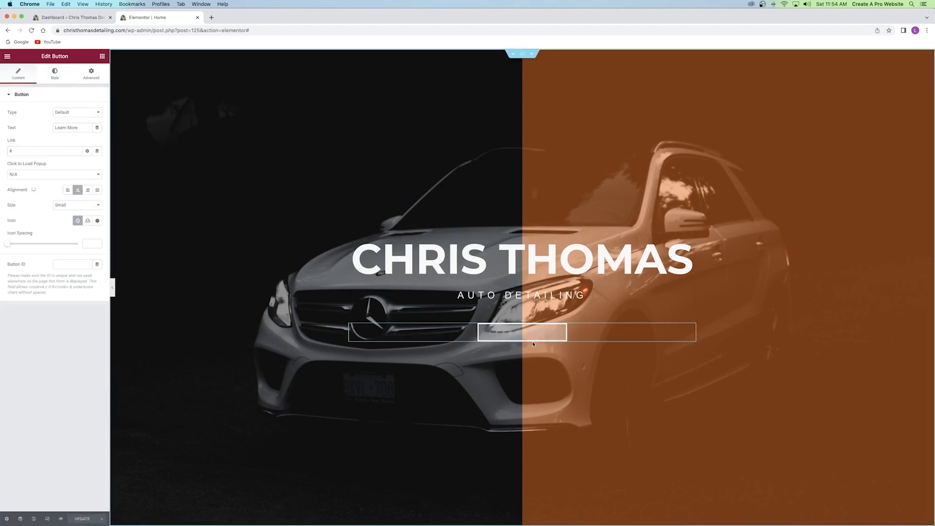
pyautogui.scroll(-8, 510, 333)
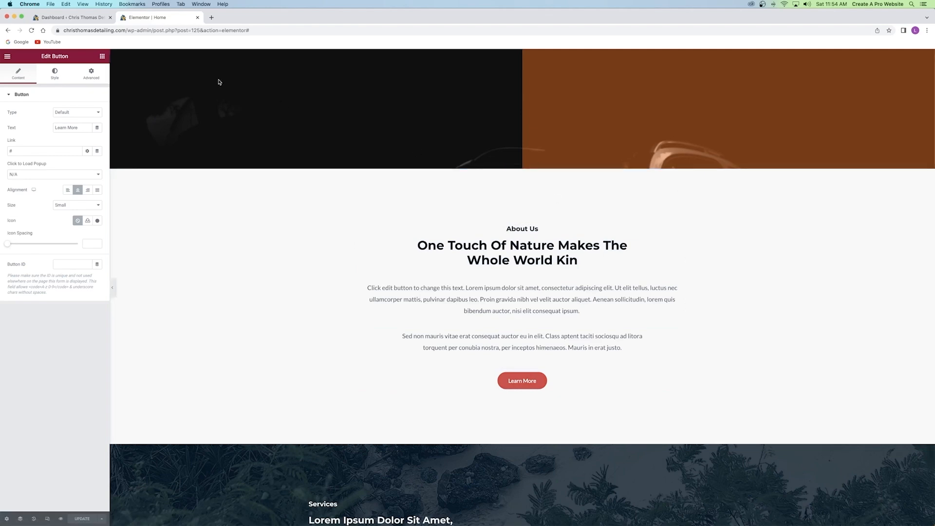
pyautogui.click(59, 18)
pyautogui.rightClick(44, 54)
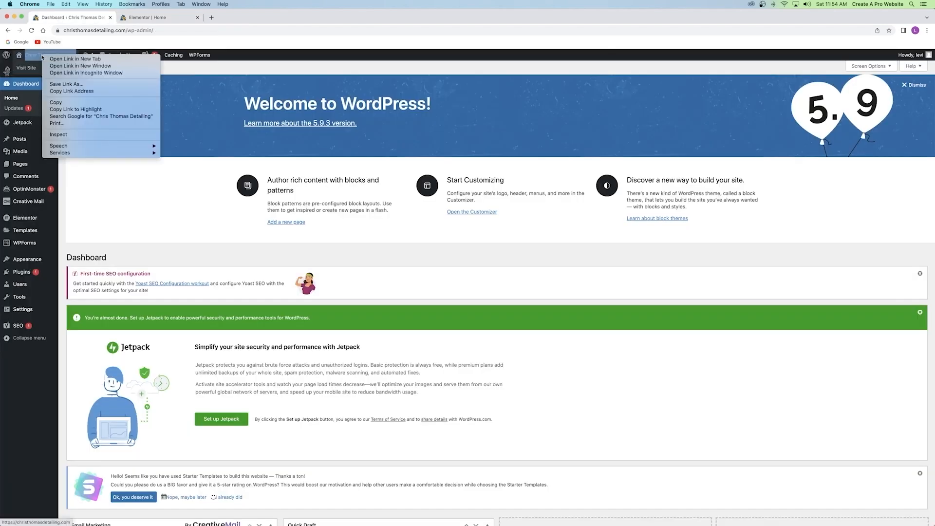
pyautogui.click(67, 59)
pyautogui.moveTo(170, 18); pyautogui.dragTo(254, 16)
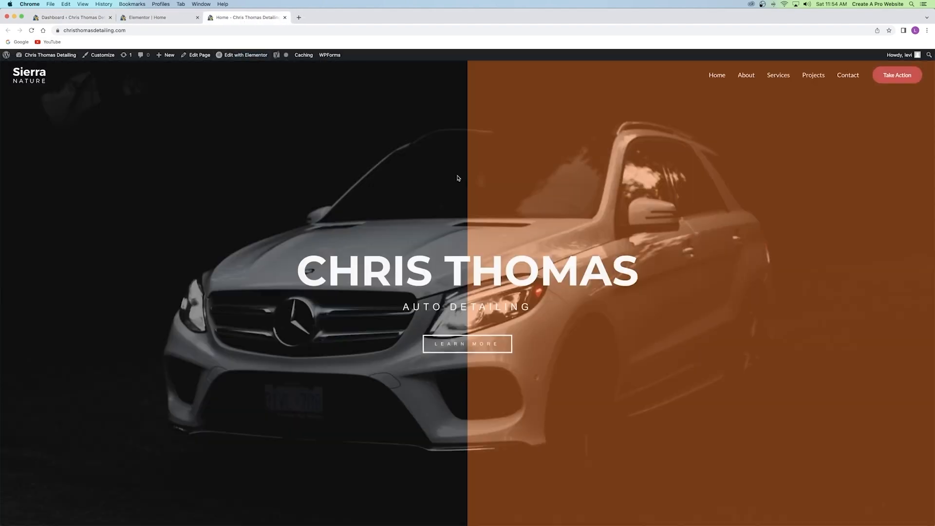
pyautogui.scroll(-2, 475, 340)
pyautogui.scroll(-7, 473, 339)
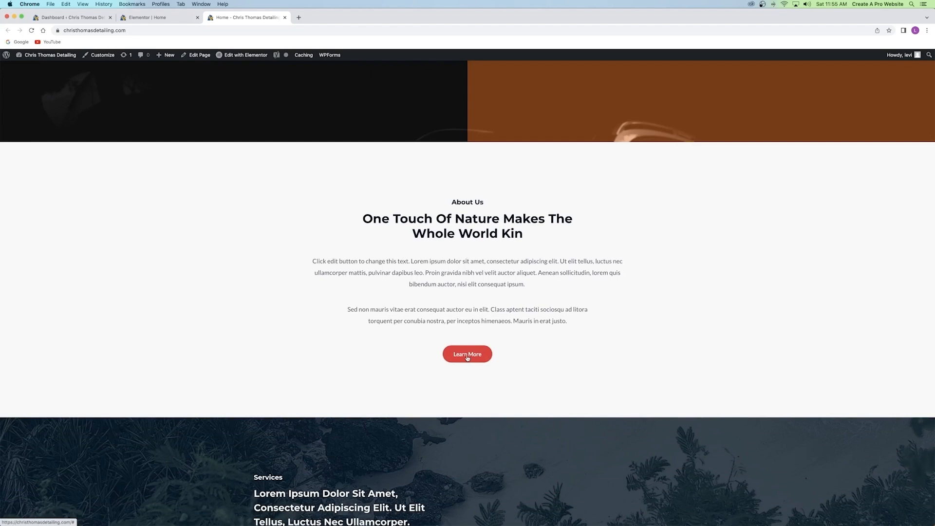
pyautogui.click(469, 357)
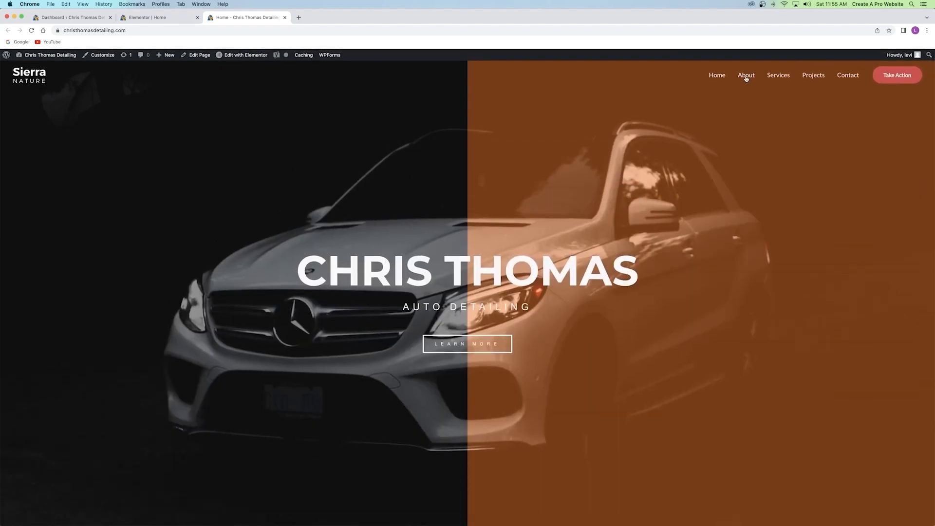
pyautogui.click(746, 76)
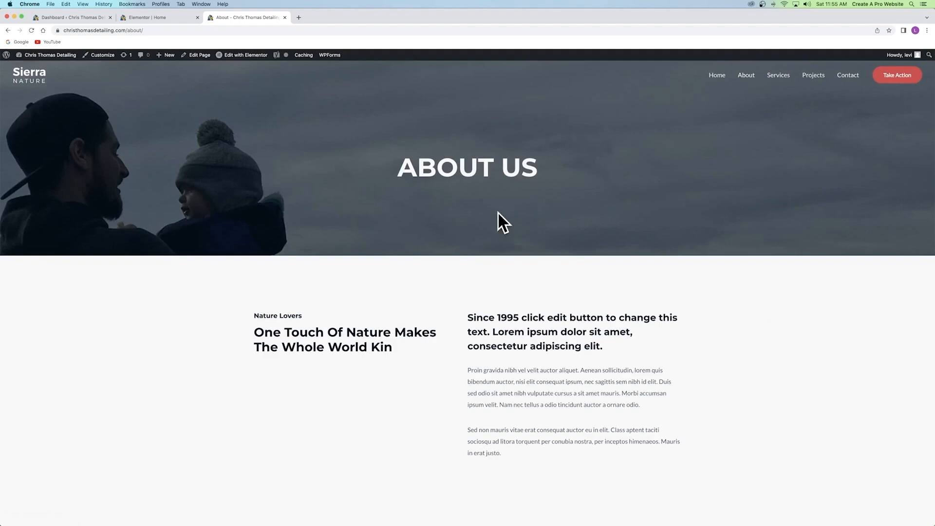
pyautogui.scroll(-15, 513, 226)
pyautogui.scroll(20, 476, 307)
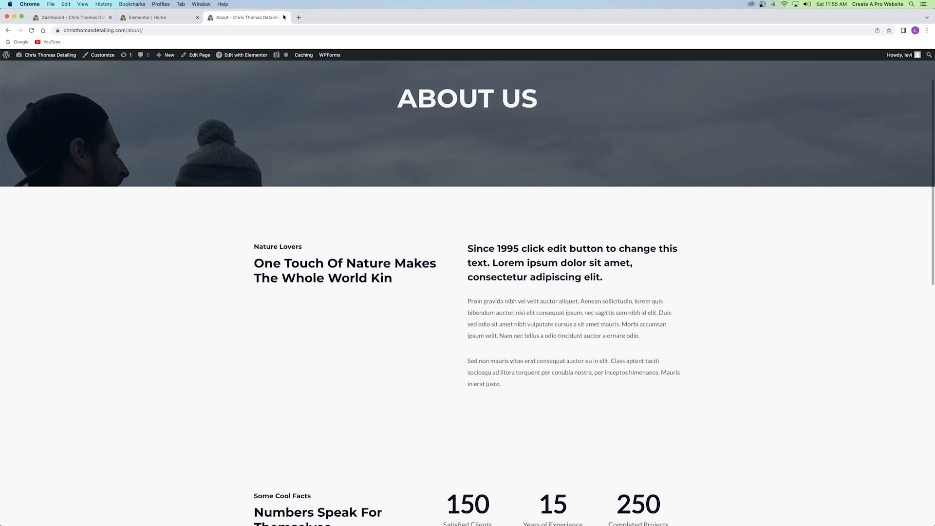
pyautogui.click(285, 17)
pyautogui.click(147, 17)
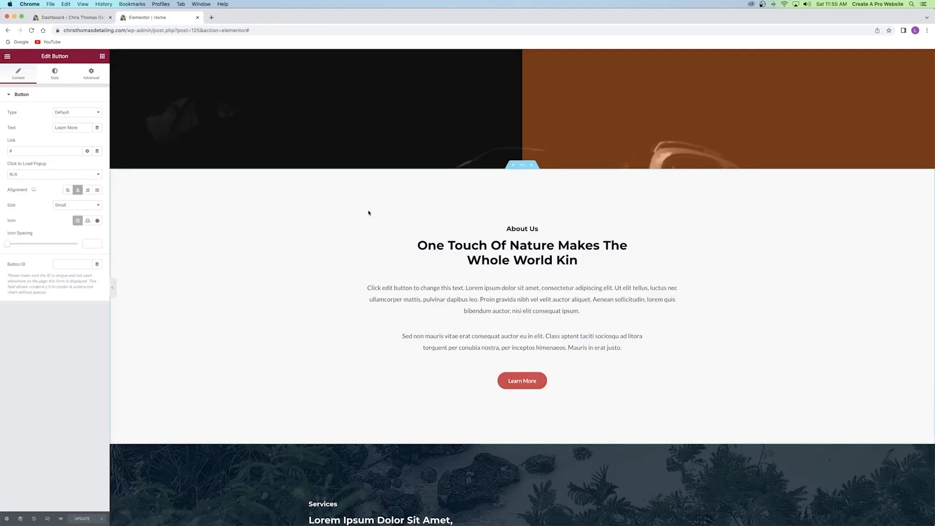
# Scroll back up to the hero and open the About Us section's Edit Section settings.
pyautogui.scroll(5, 497, 208)
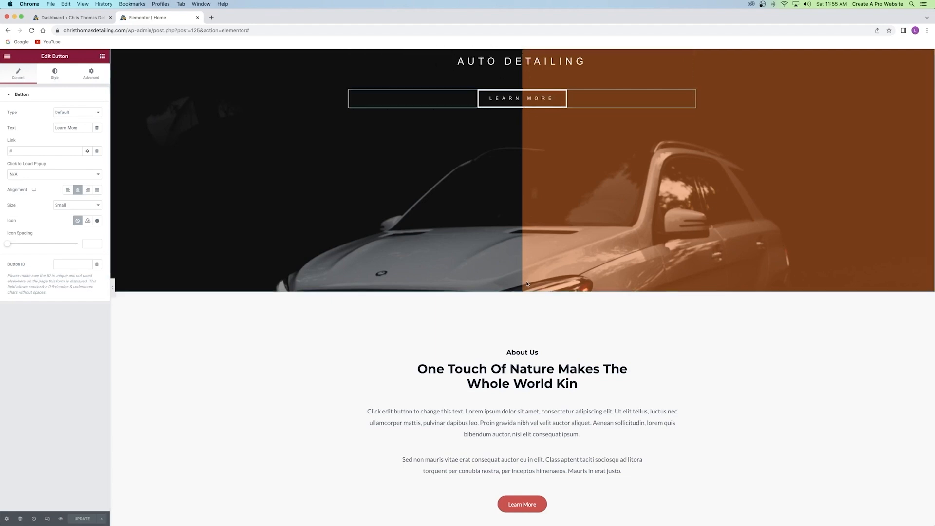
pyautogui.scroll(-5, 504, 216)
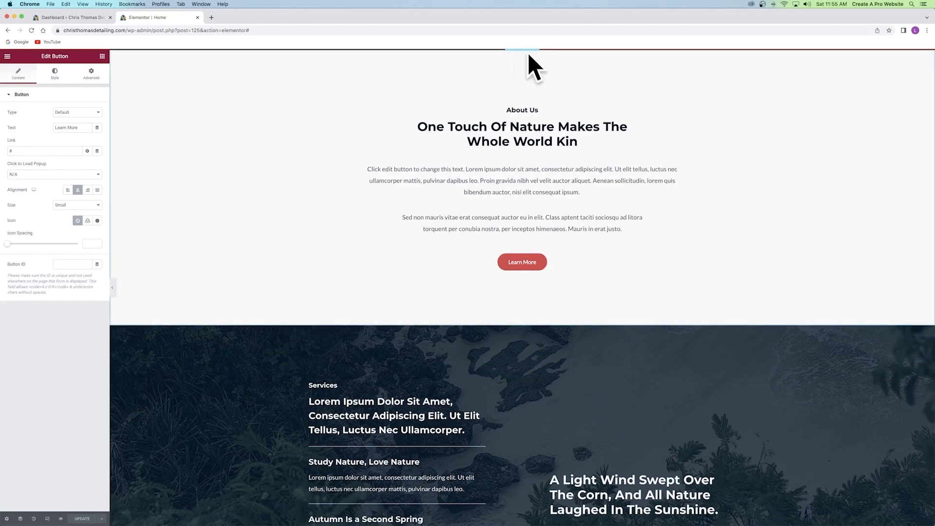
pyautogui.scroll(2, 519, 78)
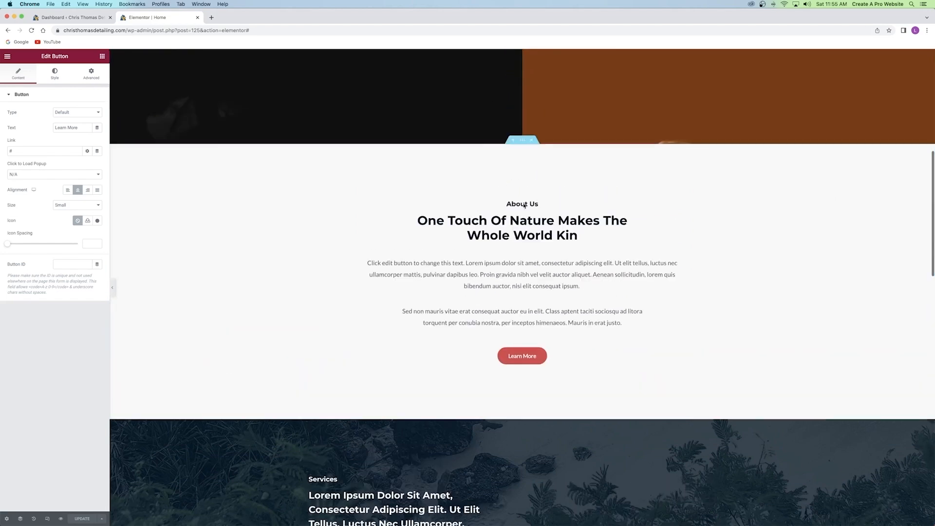
pyautogui.scroll(2, 531, 197)
pyautogui.scroll(2, 530, 199)
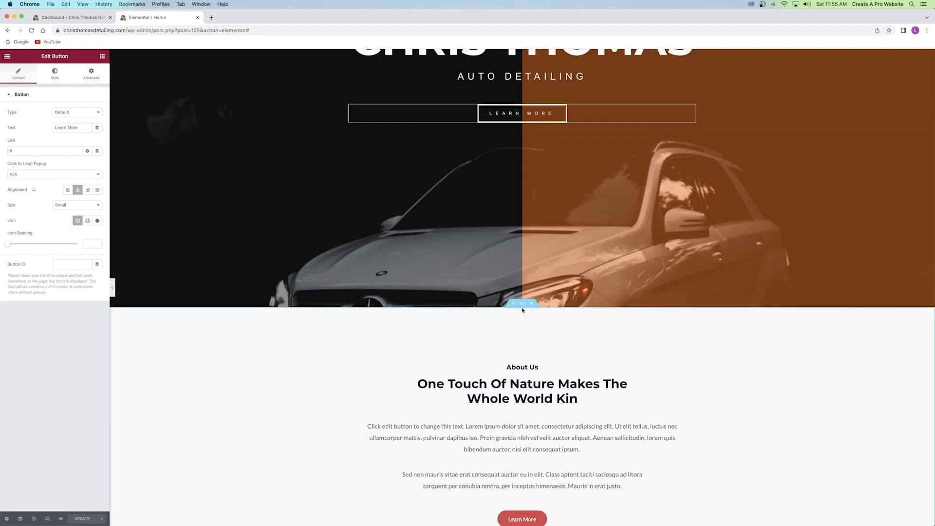
pyautogui.click(522, 303)
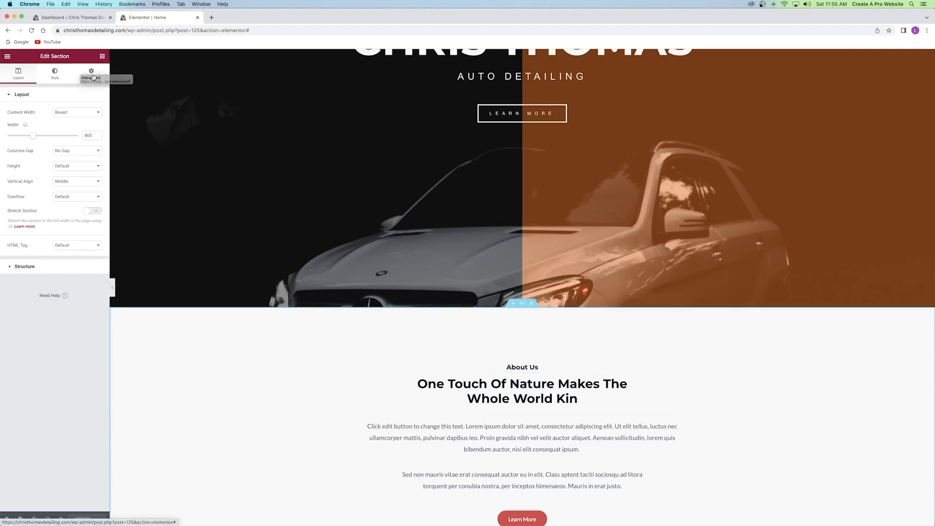
# Set the About Us section's CSS ID to 'about' in its Advanced settings.
pyautogui.click(93, 76)
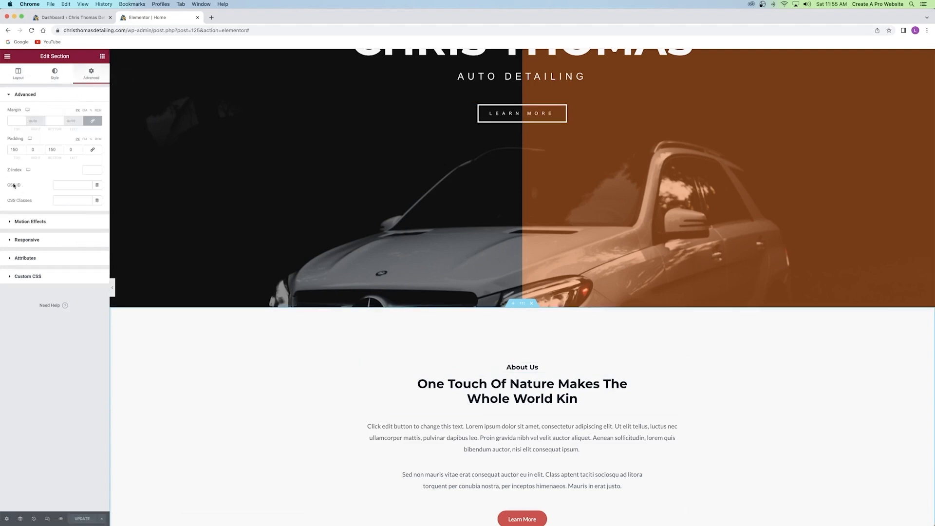
pyautogui.click(71, 184)
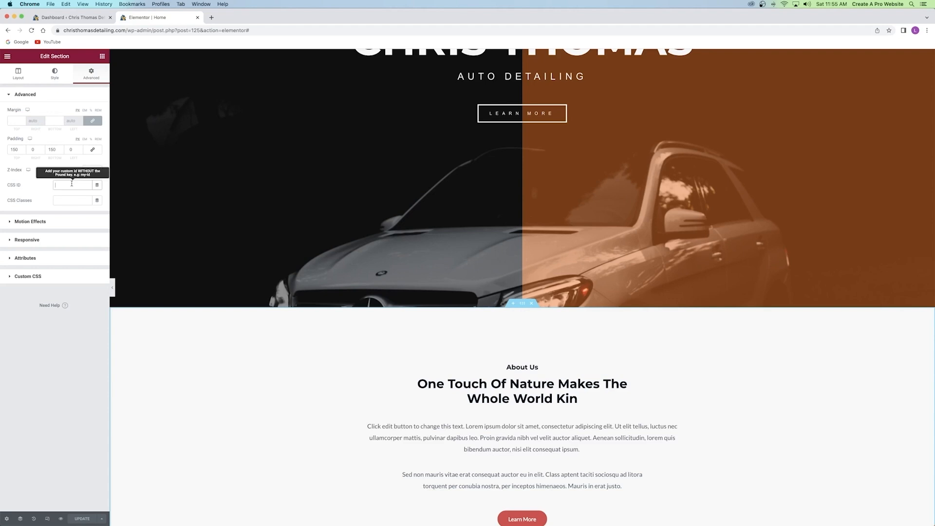
pyautogui.write('about')
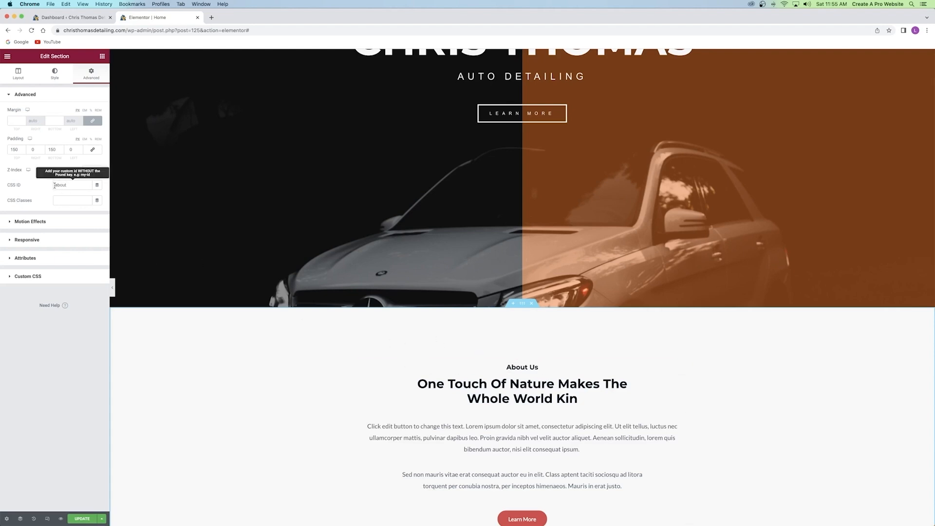
# Link the hero's LEARN MORE button to #about, then update and preview the page.
pyautogui.scroll(2, 531, 117)
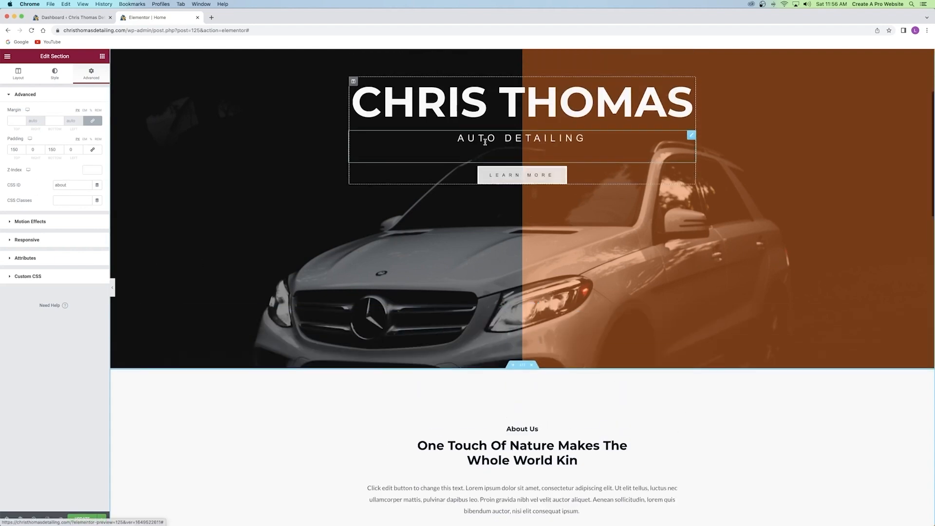
pyautogui.click(519, 180)
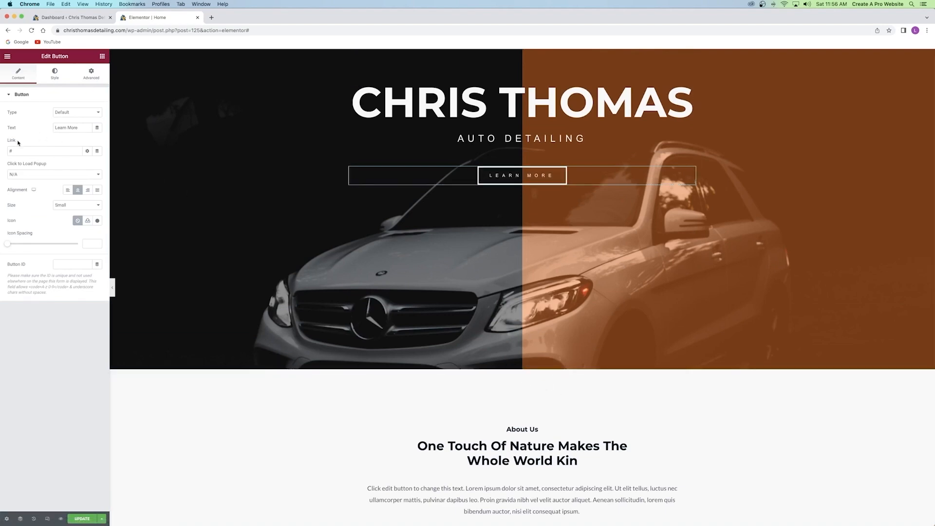
pyautogui.click(29, 154)
pyautogui.write('about')
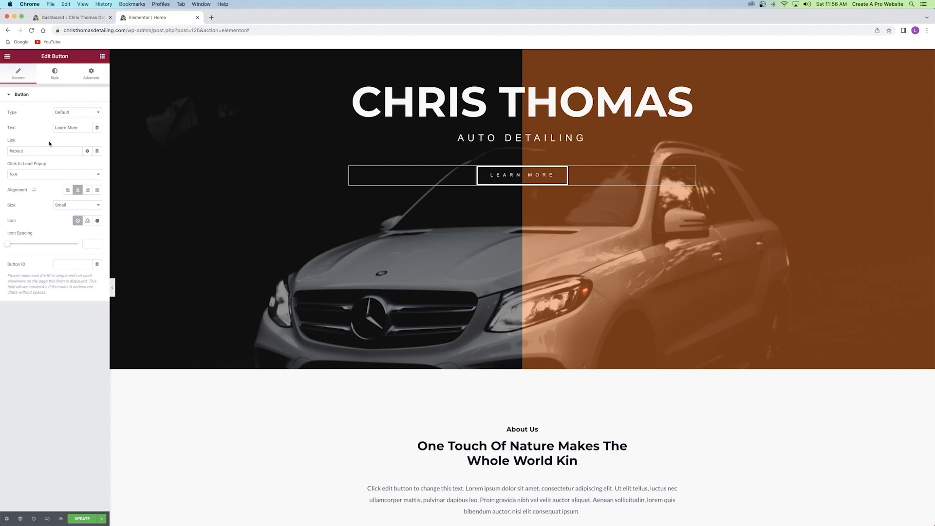
pyautogui.click(81, 519)
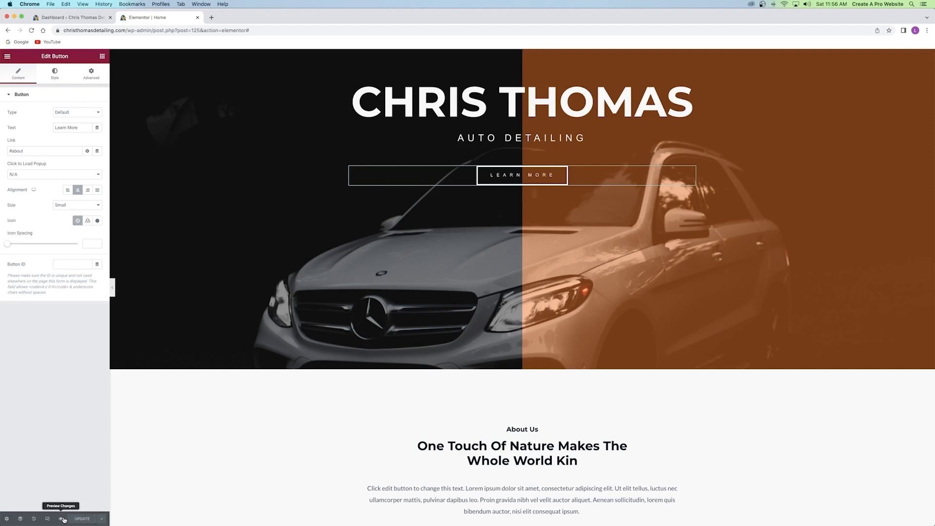
pyautogui.click(62, 519)
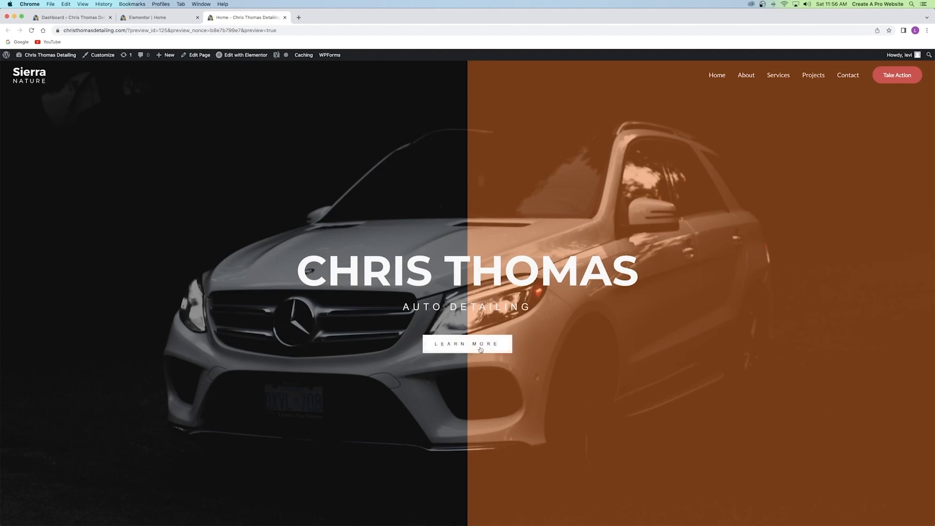
# Test LEARN MORE twice to confirm it jumps to About Us, then close the preview tab.
pyautogui.click(471, 346)
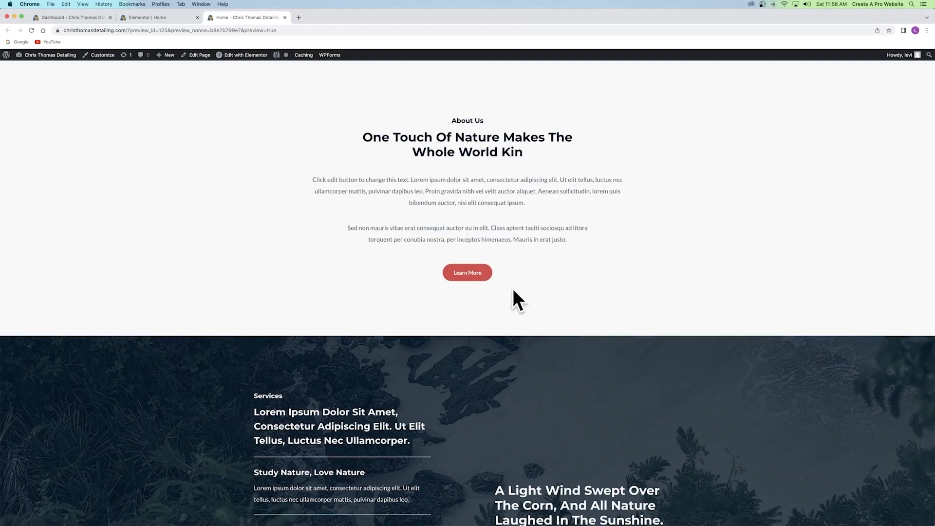
pyautogui.scroll(10, 492, 295)
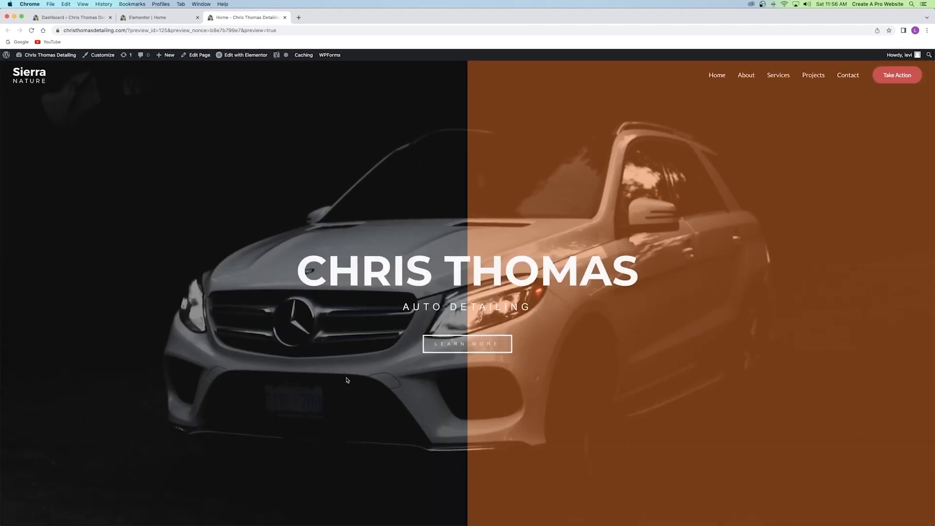
pyautogui.click(479, 344)
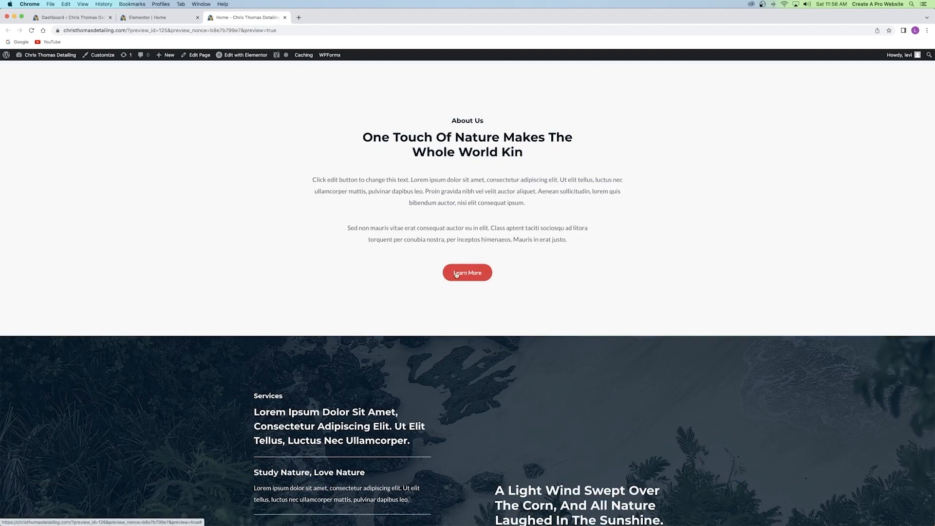
pyautogui.click(286, 18)
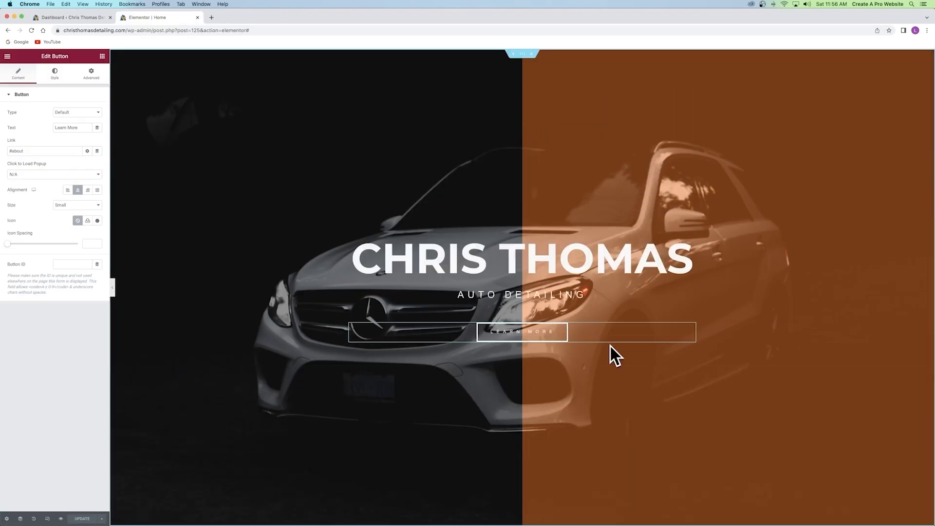
pyautogui.scroll(-1, 502, 222)
pyautogui.scroll(-10, 502, 221)
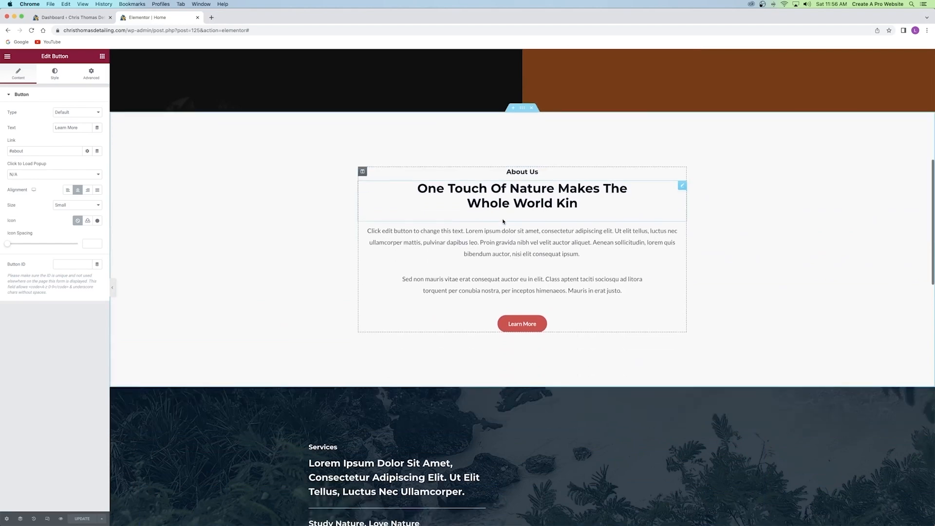
pyautogui.scroll(-1, 701, 299)
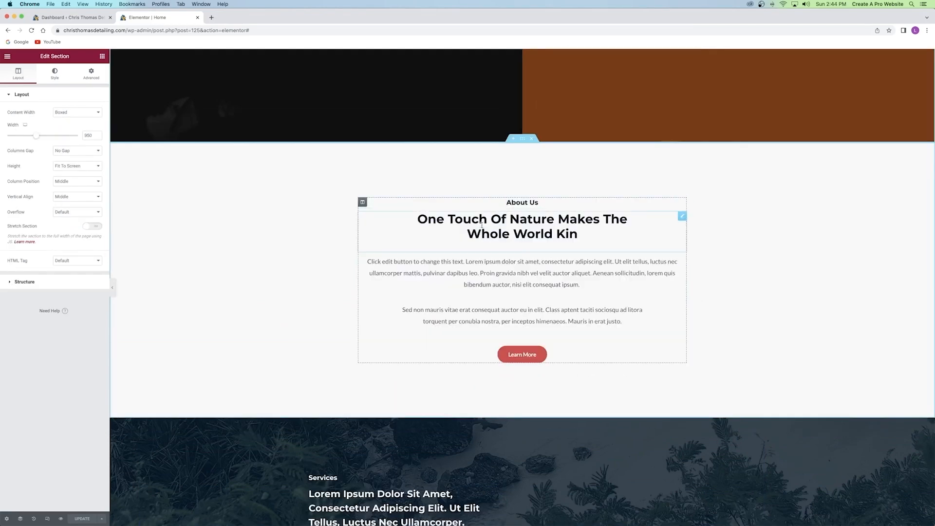
pyautogui.scroll(5, 482, 225)
pyautogui.scroll(-6, 524, 273)
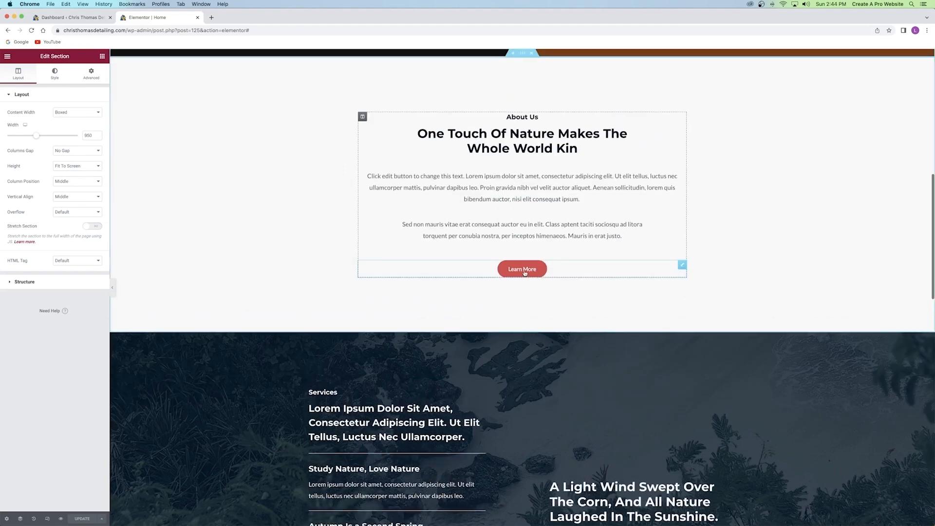
pyautogui.scroll(2, 525, 273)
pyautogui.click(534, 235)
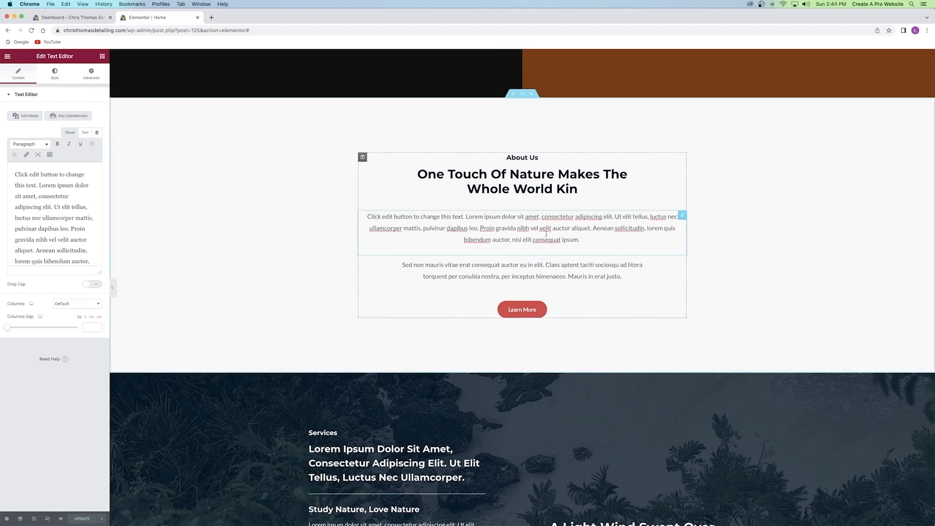
pyautogui.click(54, 74)
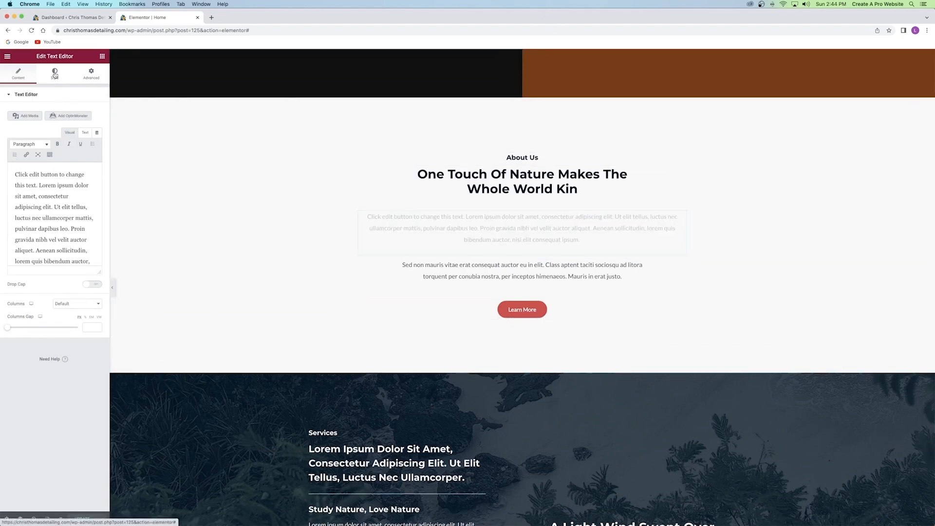
pyautogui.click(97, 142)
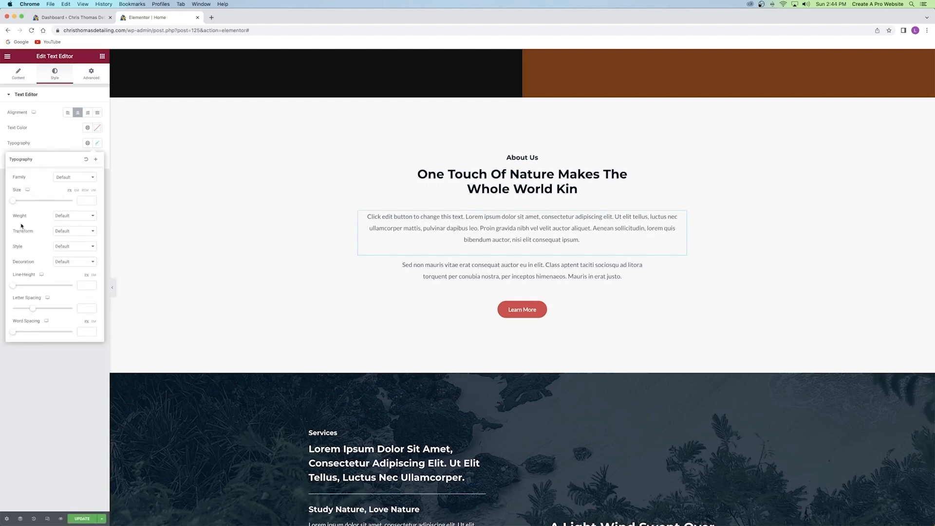
pyautogui.click(75, 231)
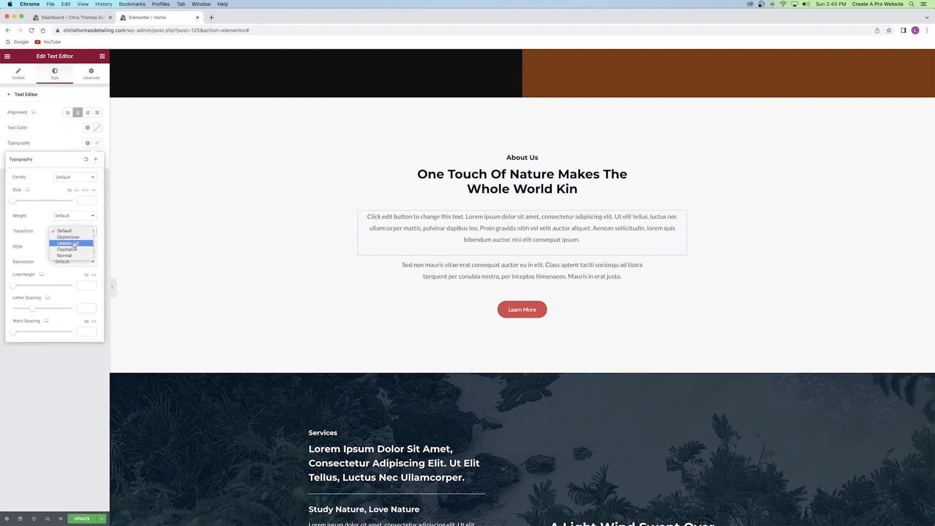
pyautogui.click(42, 222)
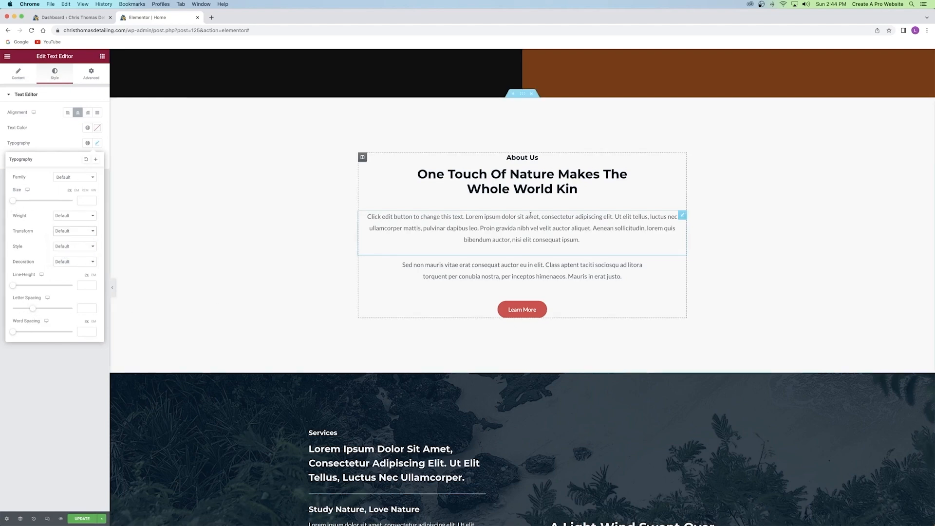
pyautogui.click(64, 147)
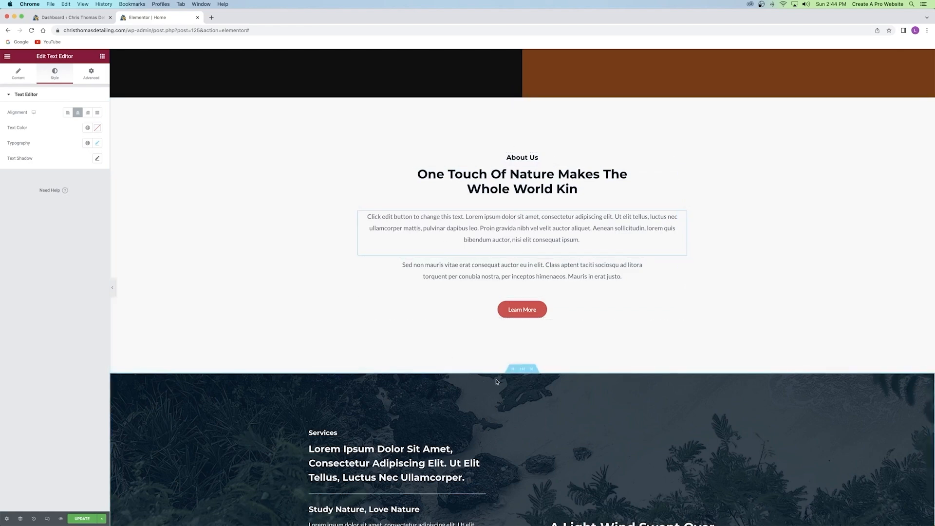
# Change the small 'About Us' label to 'About Me'.
pyautogui.click(538, 157)
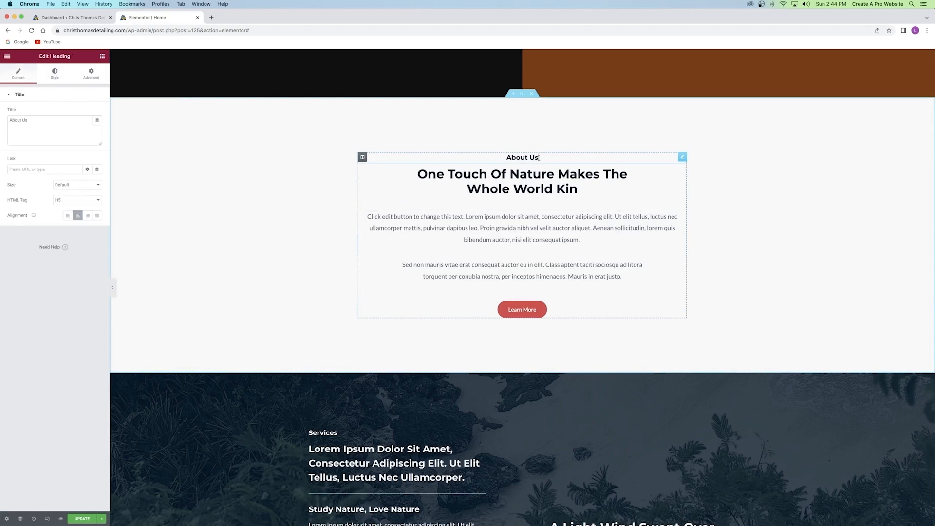
pyautogui.press('BackSpace')
pyautogui.press('BackSpace')
pyautogui.write('Me')
# Replace the 'One Touch Of Nature' heading with 'I've been detailing cars since i was seventeen'.
pyautogui.click(420, 175)
pyautogui.tripleClick(527, 176)
pyautogui.press('BackSpace')
pyautogui.write("I've been detailing cars sice")
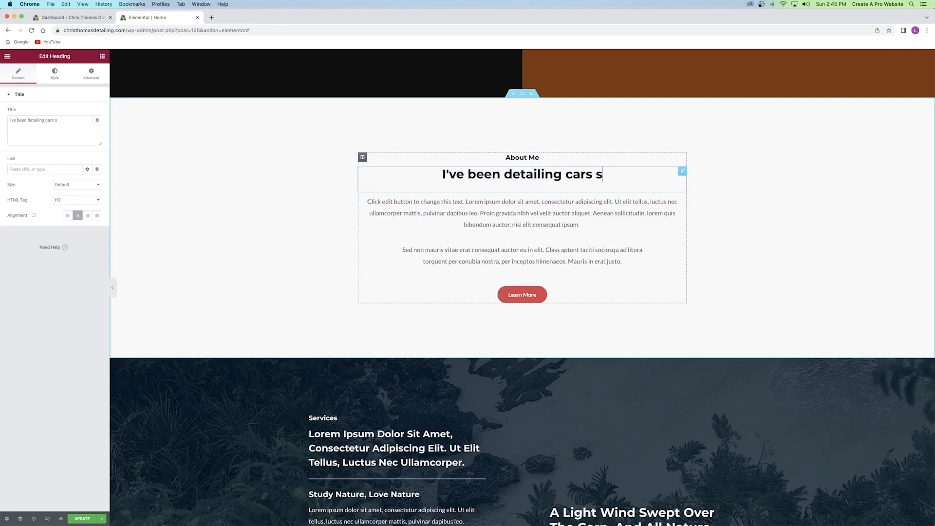
pyautogui.press('BackSpace')
pyautogui.press('BackSpace')
pyautogui.write('nce i ')
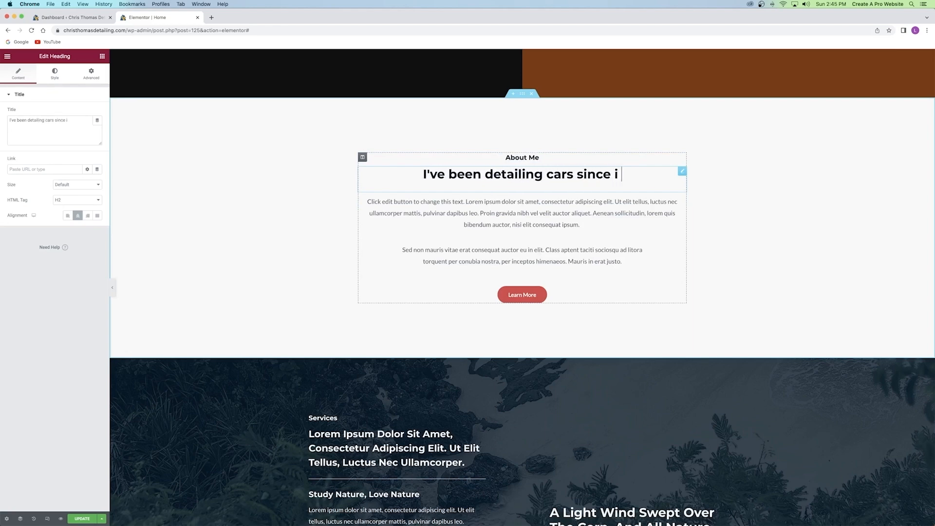
pyautogui.write('was seventeen')
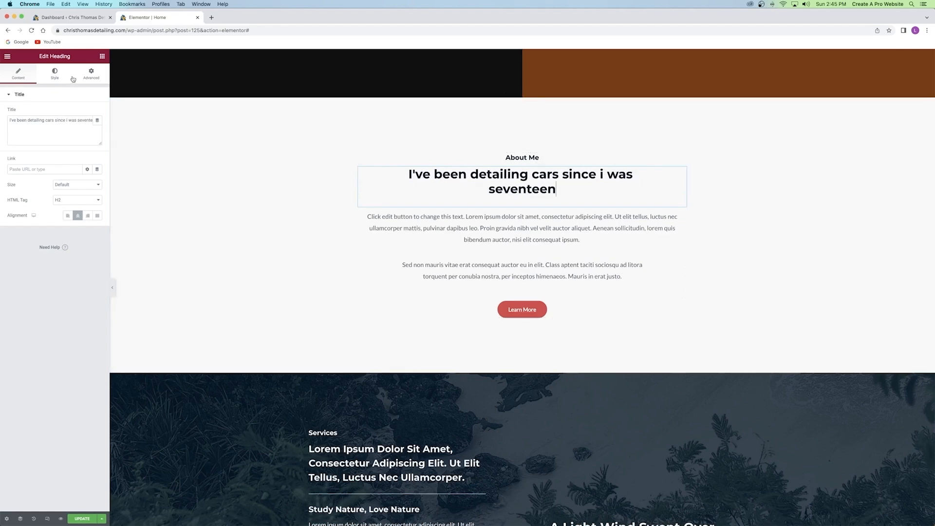
# Set the heading's typography Transform to Capitalize.
pyautogui.click(57, 76)
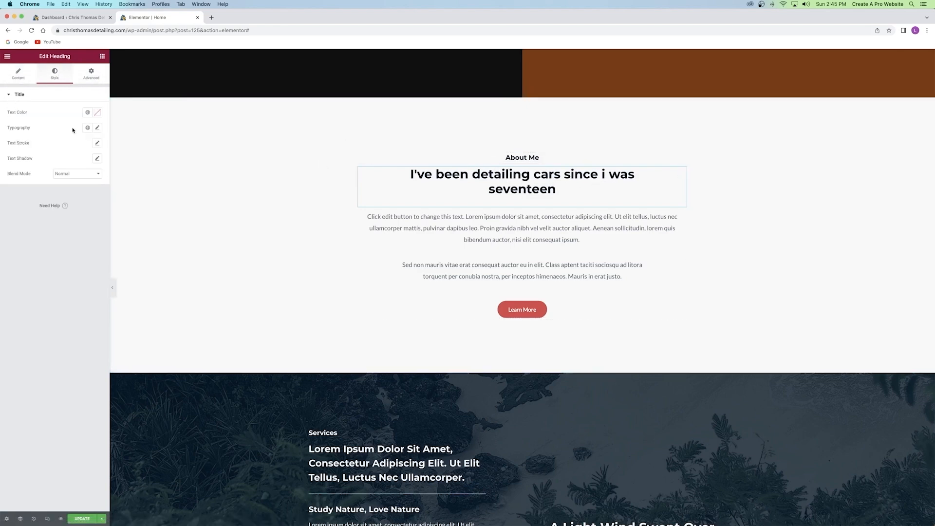
pyautogui.click(98, 128)
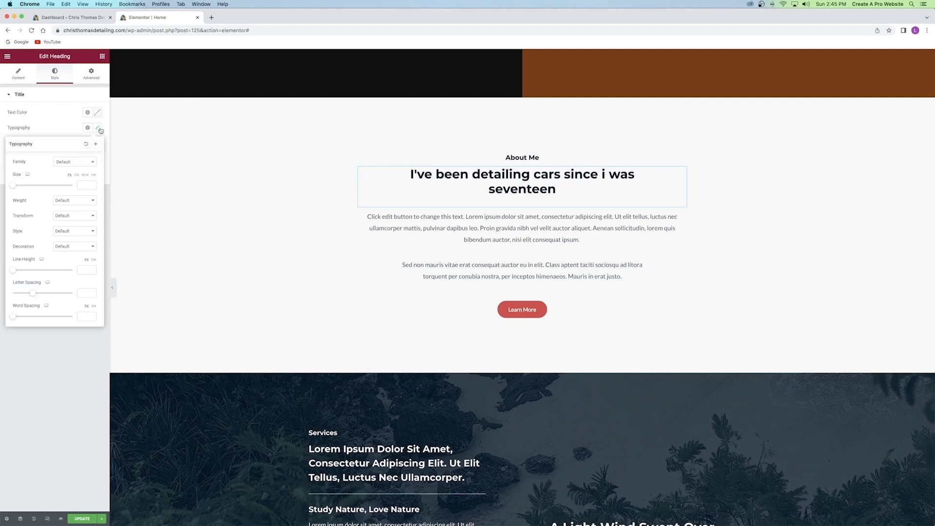
pyautogui.click(74, 215)
pyautogui.click(72, 234)
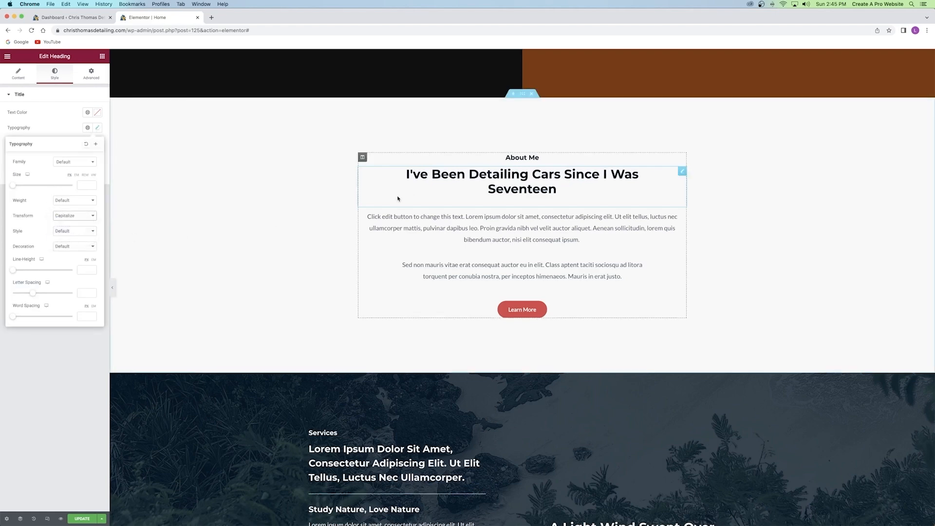
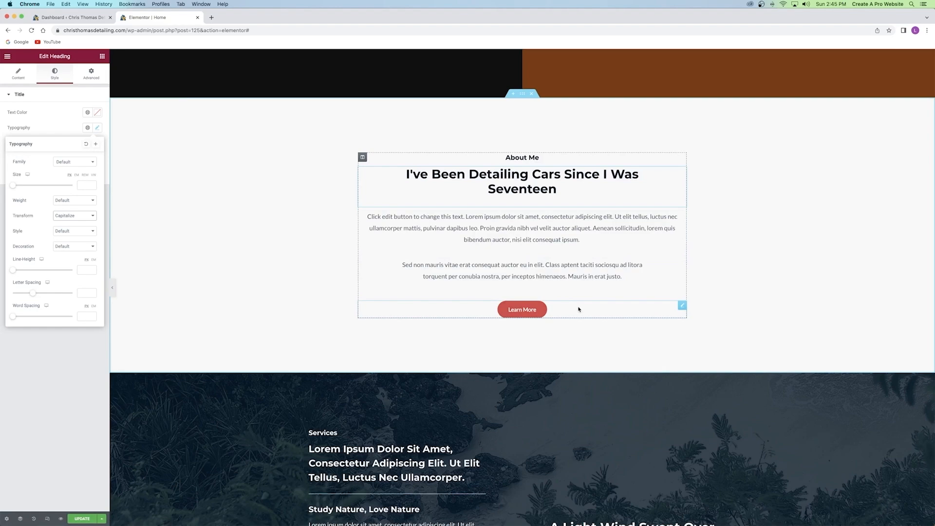
# Select the About Me Learn More button and delete its placeholder # link.
pyautogui.click(555, 312)
pyautogui.scroll(10, 565, 305)
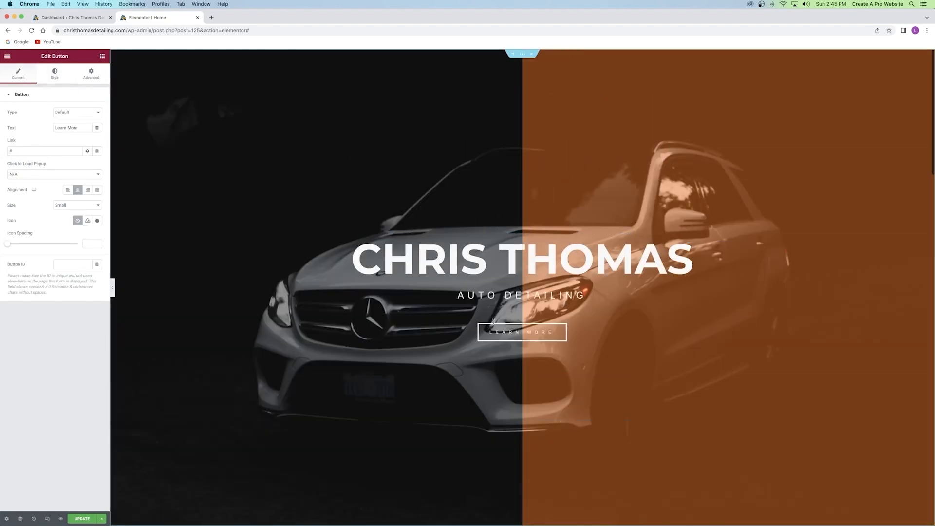
pyautogui.scroll(-6, 564, 352)
pyautogui.scroll(-3, 564, 352)
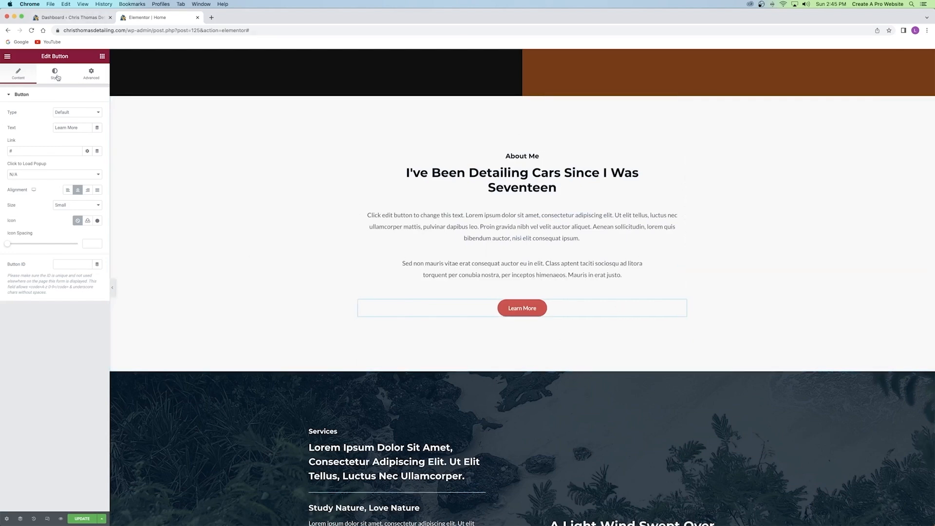
pyautogui.moveTo(81, 127); pyautogui.dragTo(42, 127)
pyautogui.click(47, 133)
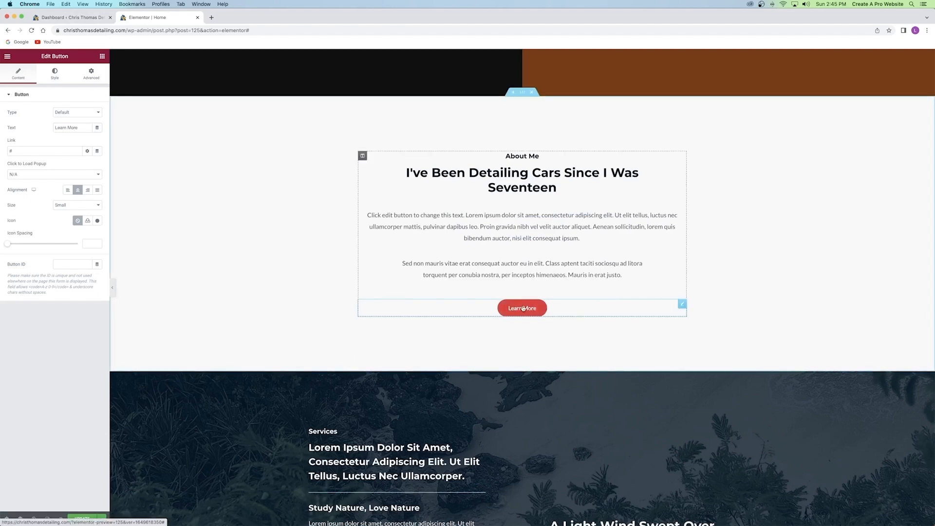
pyautogui.moveTo(24, 149); pyautogui.dragTo(2, 150)
pyautogui.press('BackSpace')
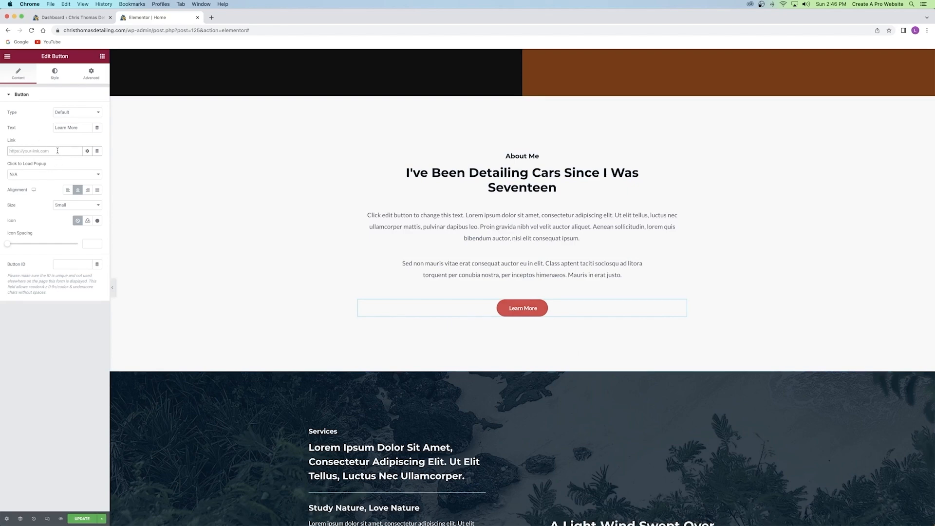
# Check the site's web address in the WordPress dashboard, then return to the page editor.
pyautogui.click(58, 18)
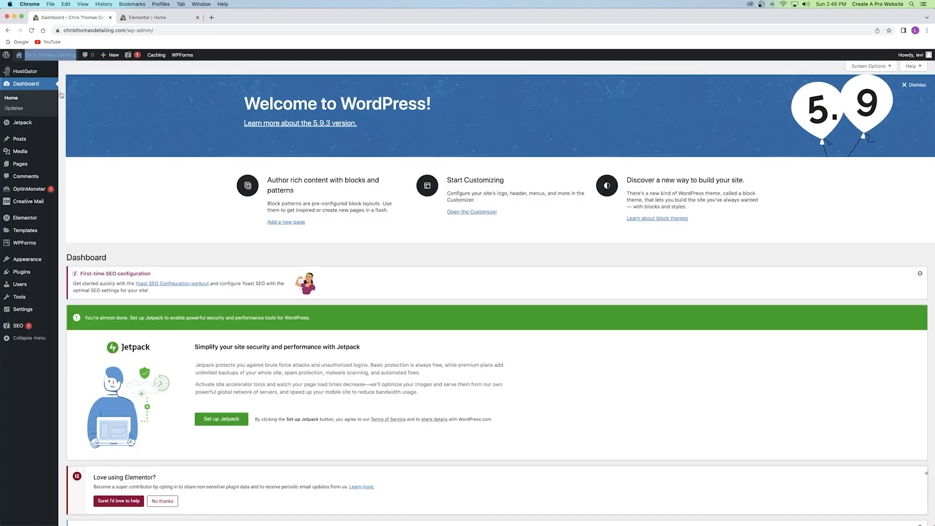
pyautogui.click(165, 30)
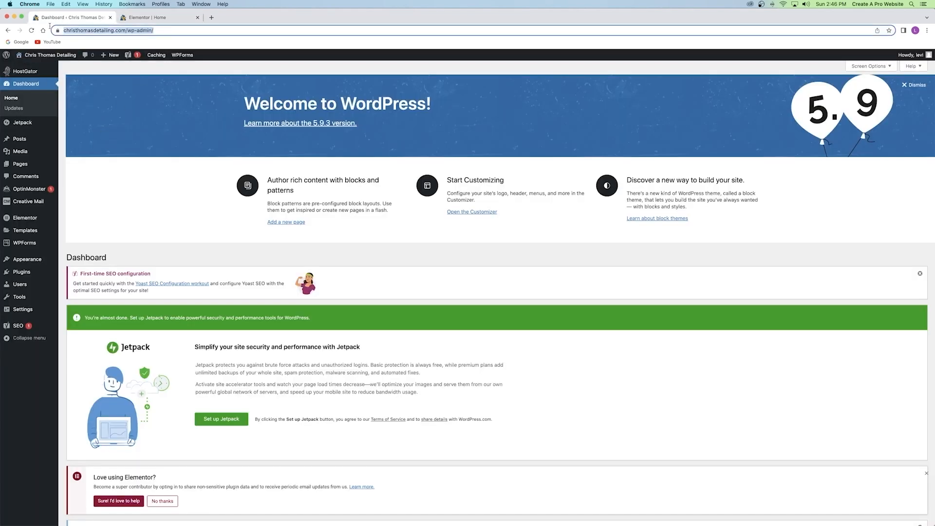
pyautogui.click(136, 101)
pyautogui.click(146, 18)
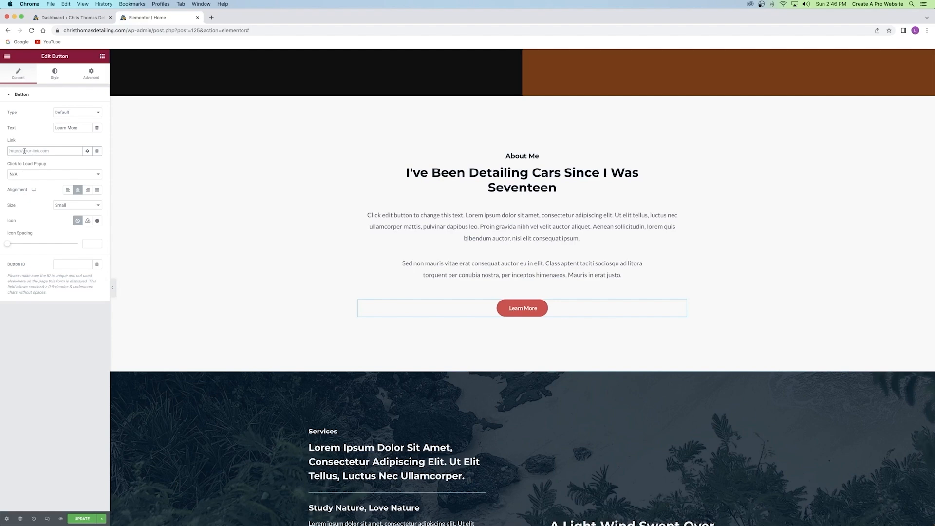
# Type 'about' in the button link and pick the About page from the suggestions.
pyautogui.click(25, 151)
pyautogui.write('about')
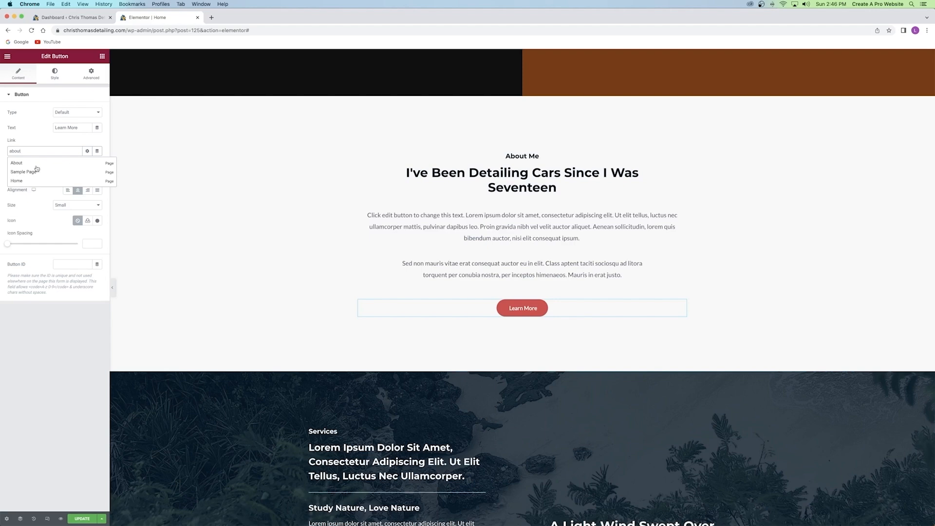
pyautogui.click(20, 163)
pyautogui.moveTo(10, 151); pyautogui.dragTo(94, 152)
pyautogui.click(66, 150)
pyautogui.click(67, 165)
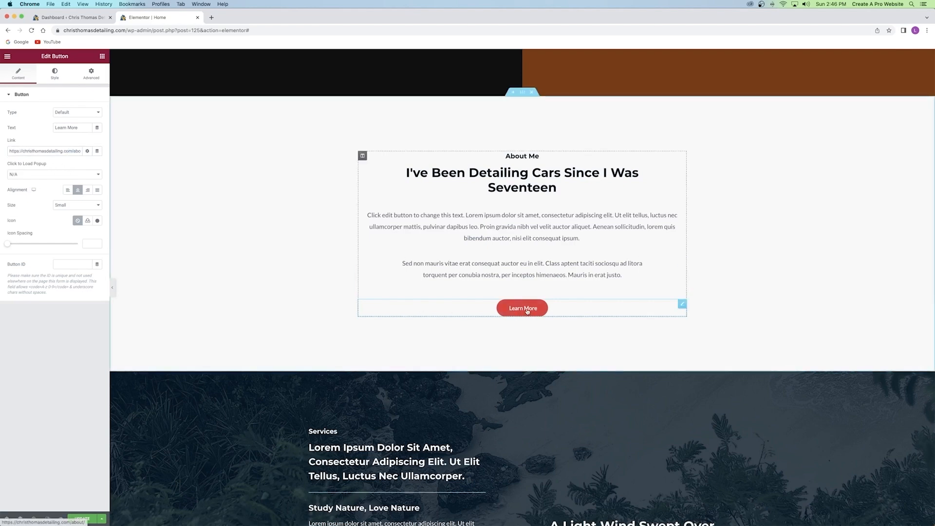
pyautogui.scroll(10, 727, 248)
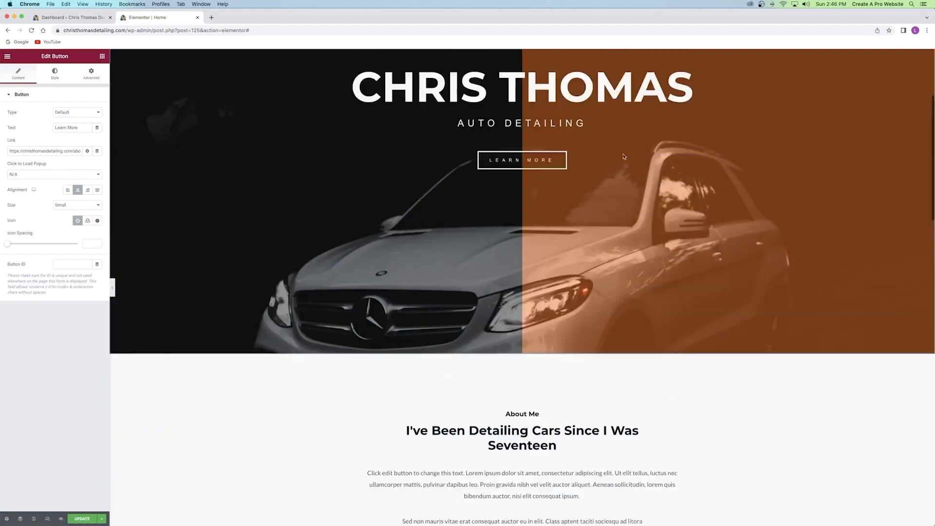
pyautogui.scroll(1, 728, 248)
pyautogui.scroll(-3, 726, 224)
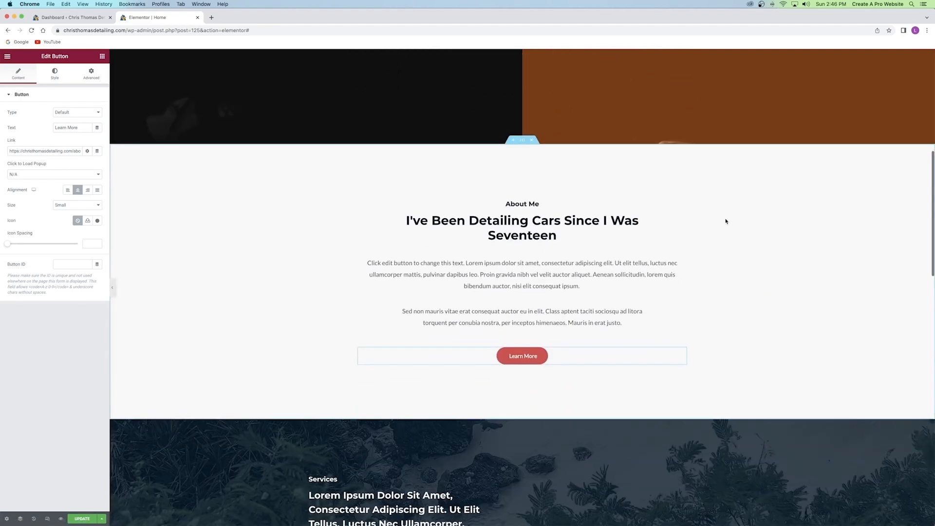
pyautogui.scroll(10, 725, 218)
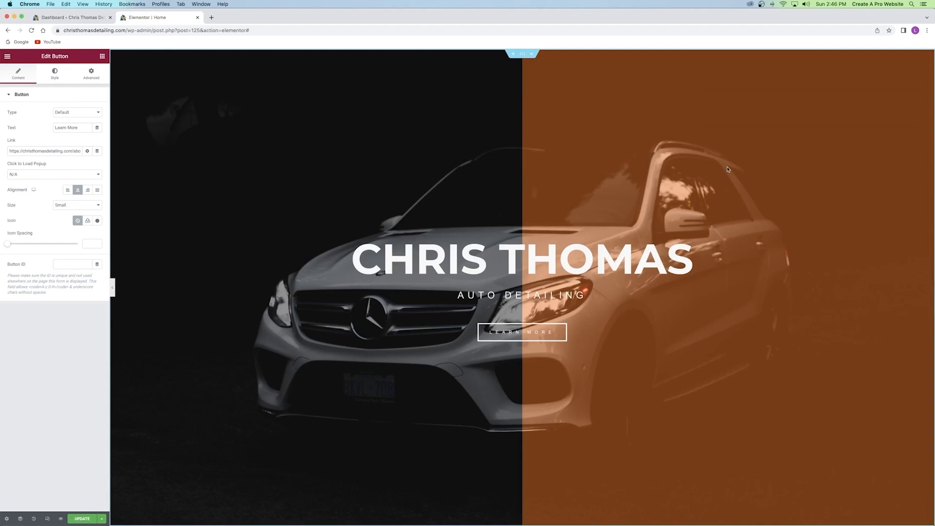
pyautogui.click(522, 54)
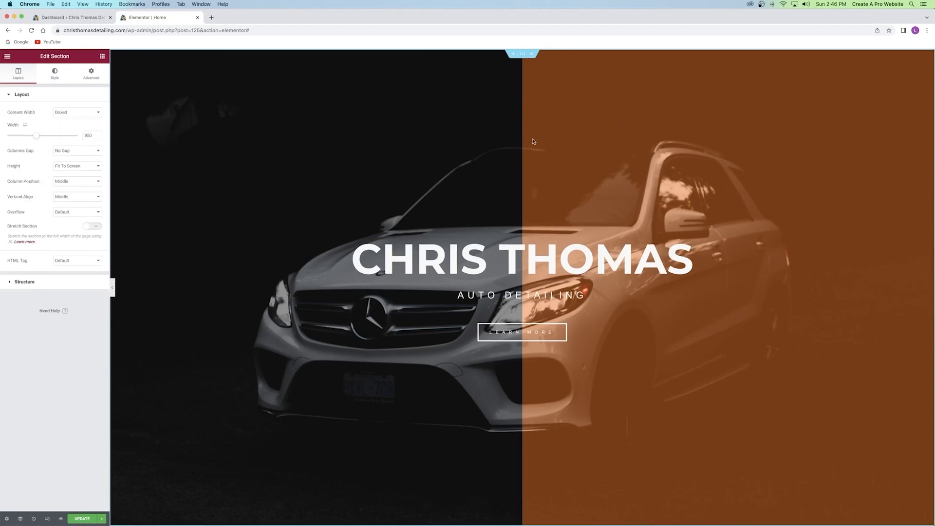
pyautogui.click(54, 73)
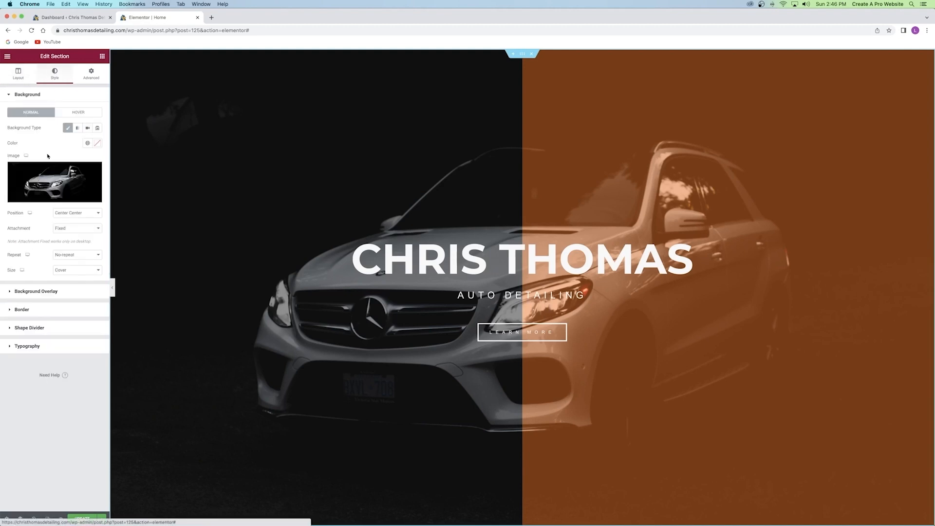
pyautogui.click(46, 292)
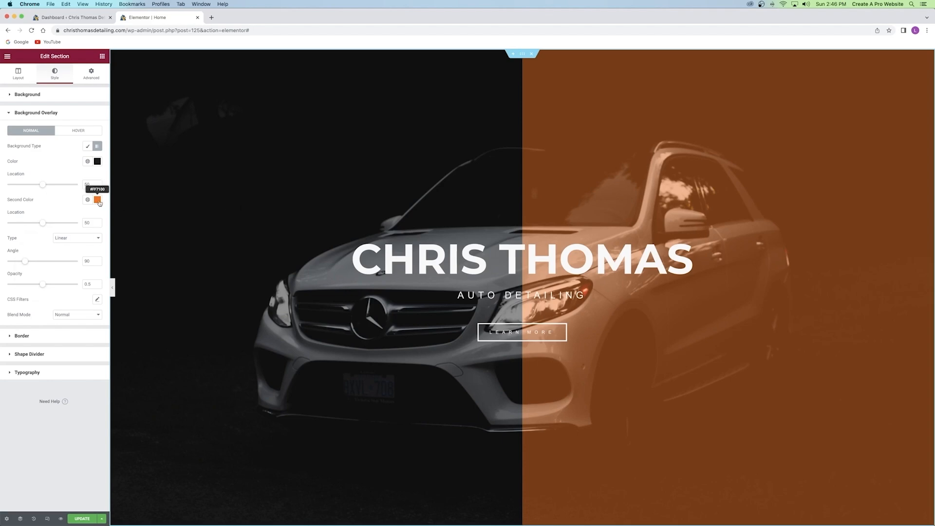
pyautogui.click(97, 200)
pyautogui.press('super+c')
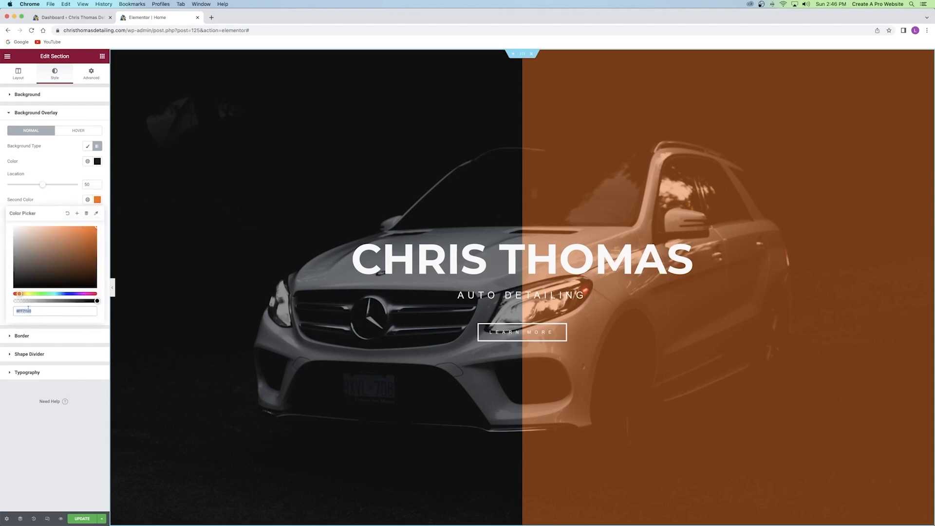
pyautogui.scroll(-9, 315, 305)
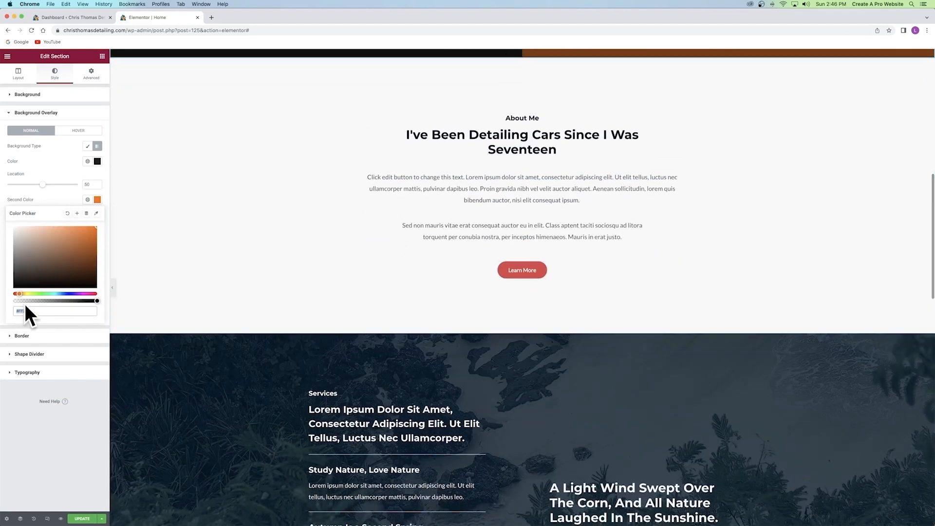
pyautogui.click(566, 270)
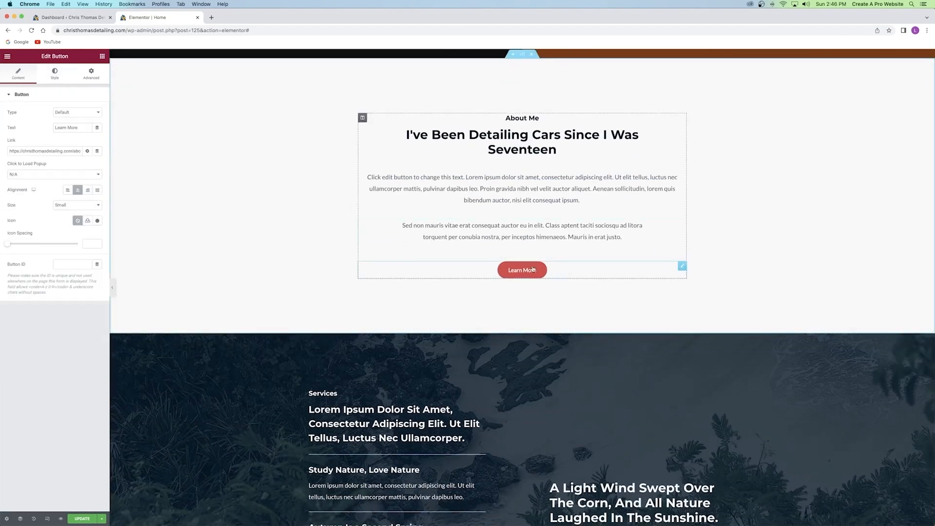
# Set the Learn More button's background colour to orange #FF7100.
pyautogui.click(55, 74)
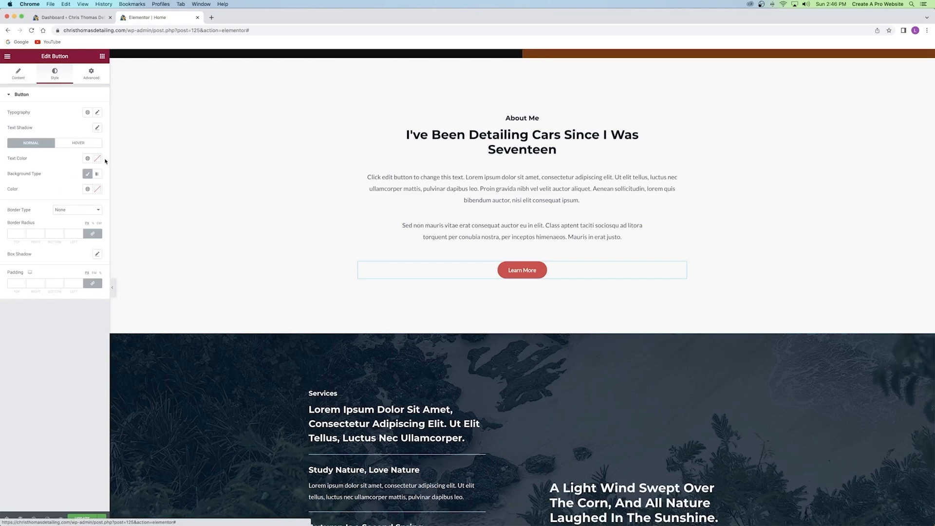
pyautogui.click(98, 190)
pyautogui.moveTo(92, 300); pyautogui.dragTo(9, 301)
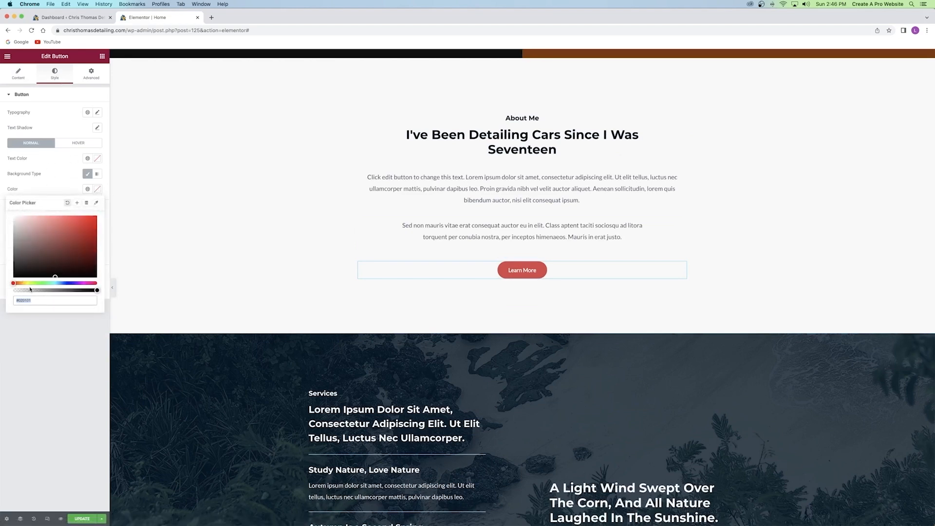
pyautogui.press('super+v')
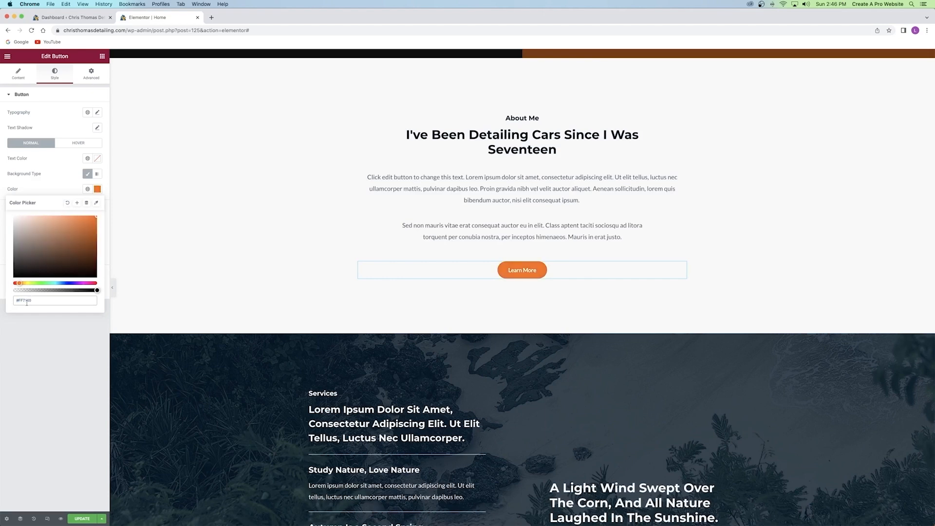
pyautogui.rightClick(23, 300)
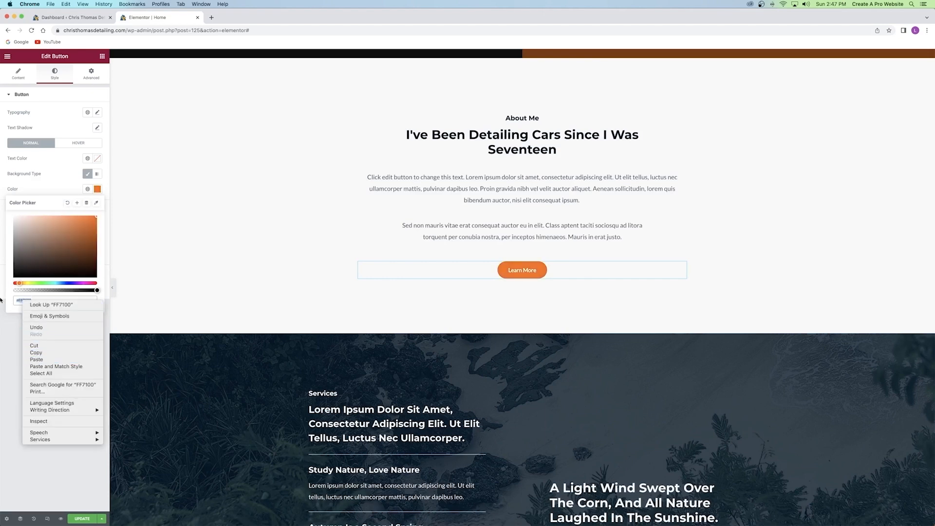
pyautogui.click(8, 276)
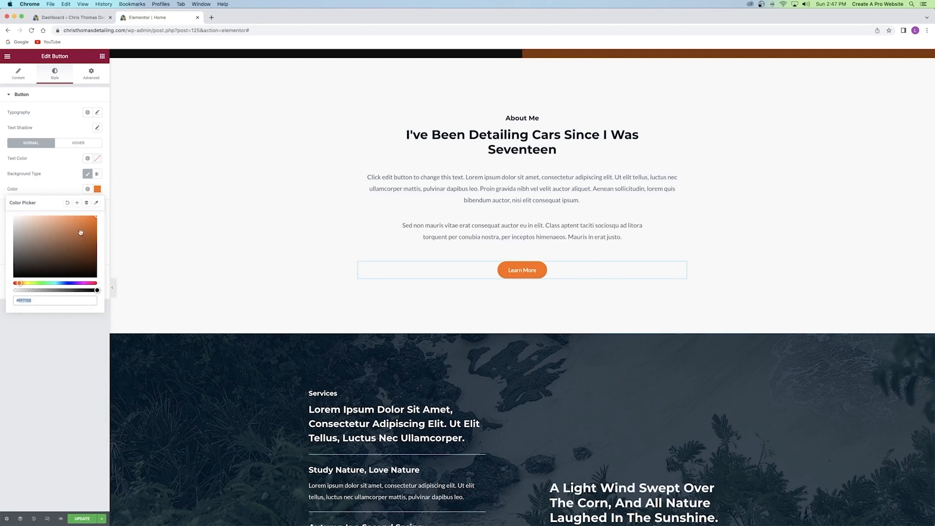
pyautogui.click(60, 183)
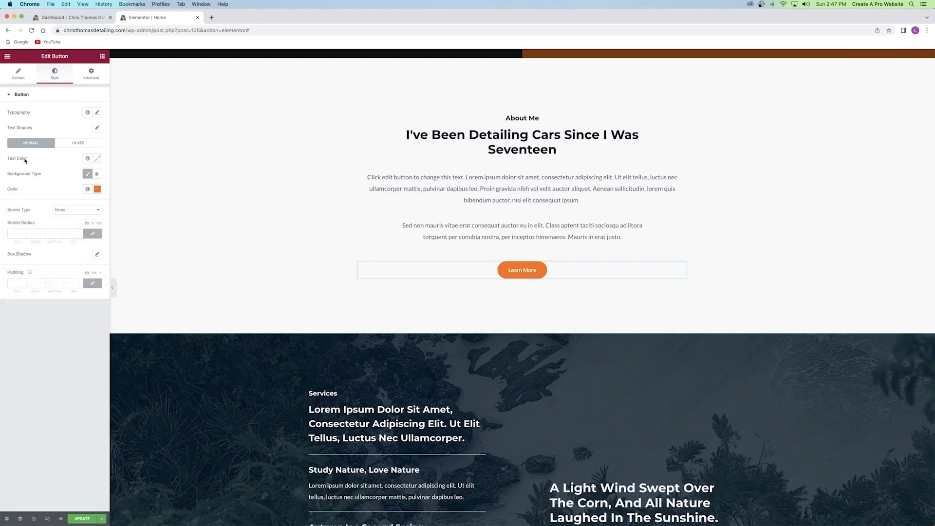
pyautogui.click(97, 158)
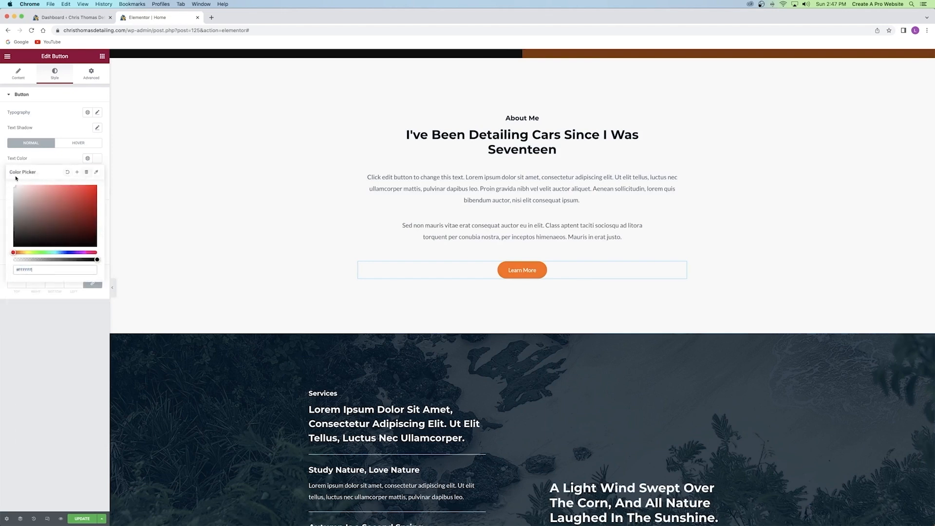
pyautogui.click(77, 160)
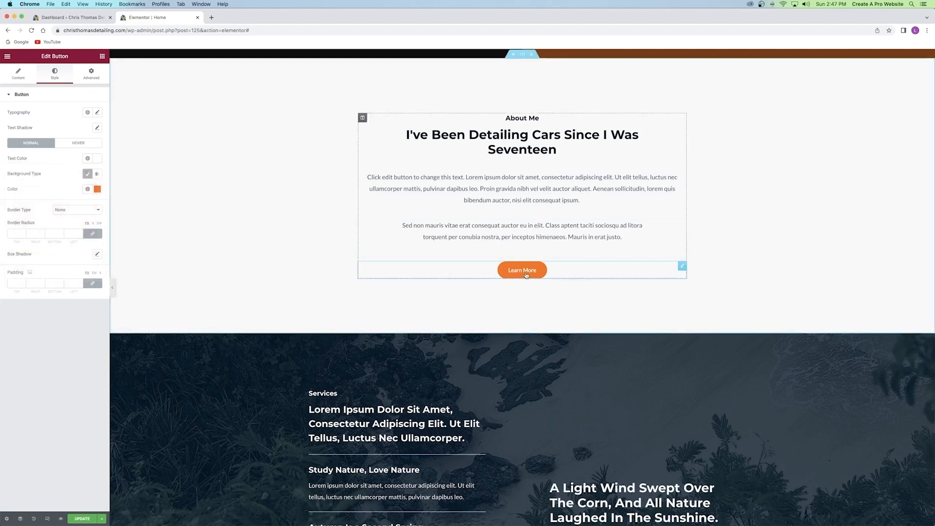
# Give the button a lighter orange hover background, starting from #FF7100, and update the page.
pyautogui.click(67, 144)
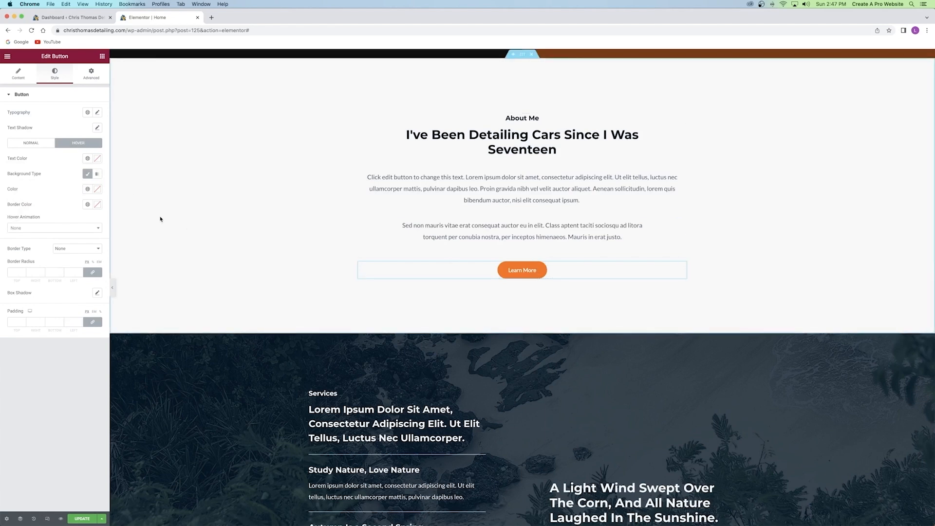
pyautogui.click(97, 189)
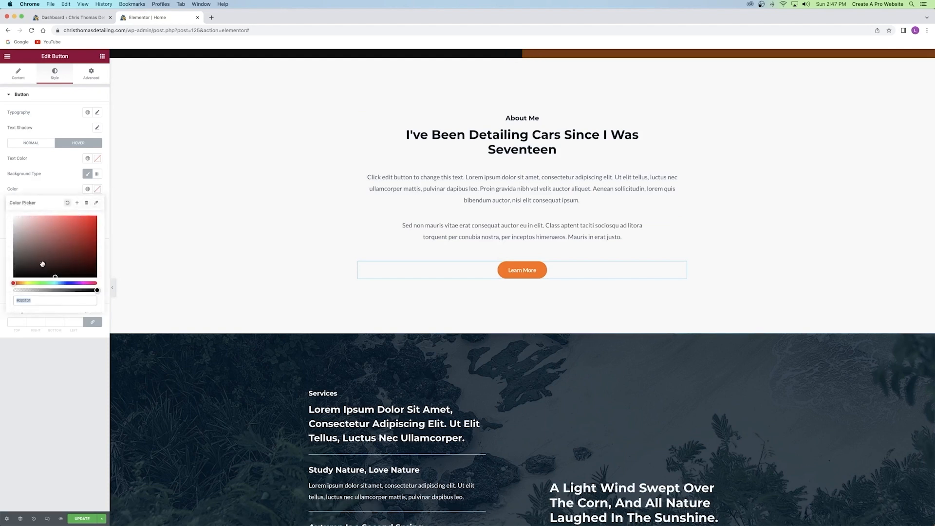
pyautogui.press('cmd+v')
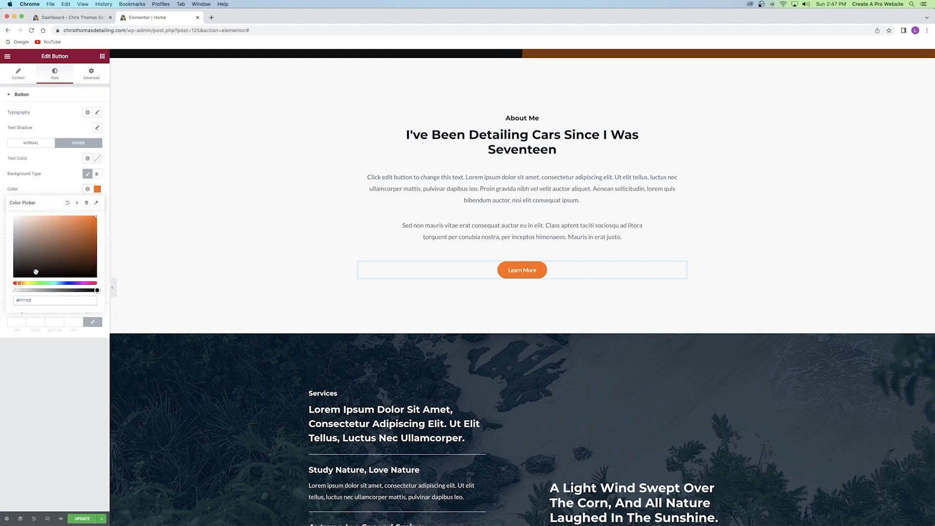
pyautogui.moveTo(95, 217); pyautogui.dragTo(84, 215)
pyautogui.click(64, 339)
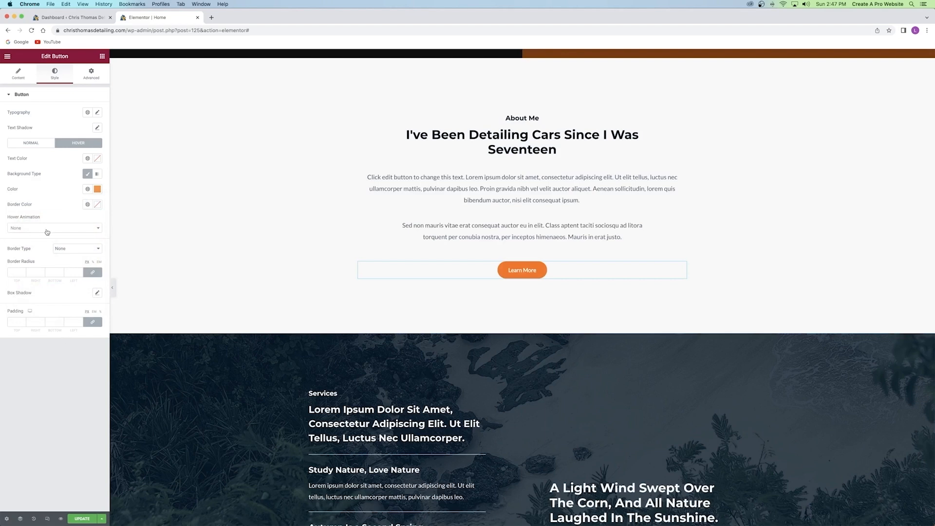
pyautogui.click(82, 519)
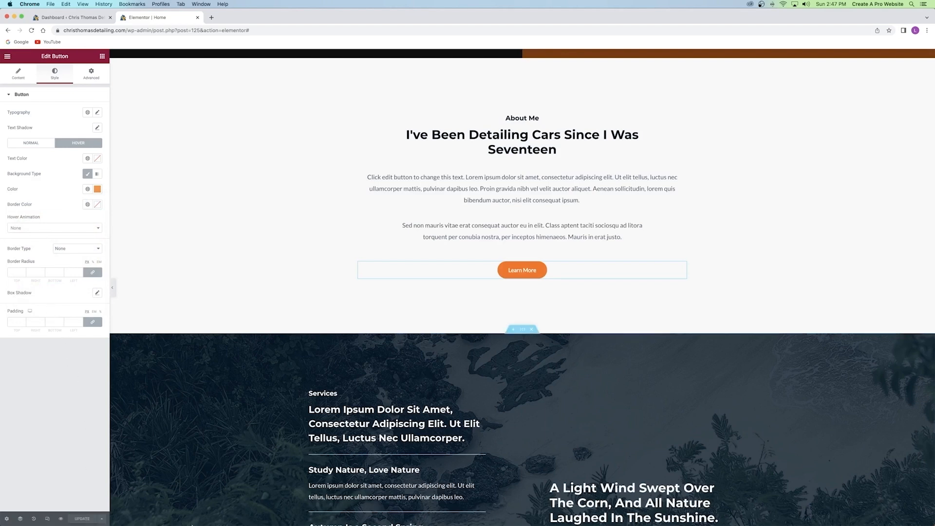
# Retitle the Services heading to 'packages'.
pyautogui.scroll(-5, 494, 197)
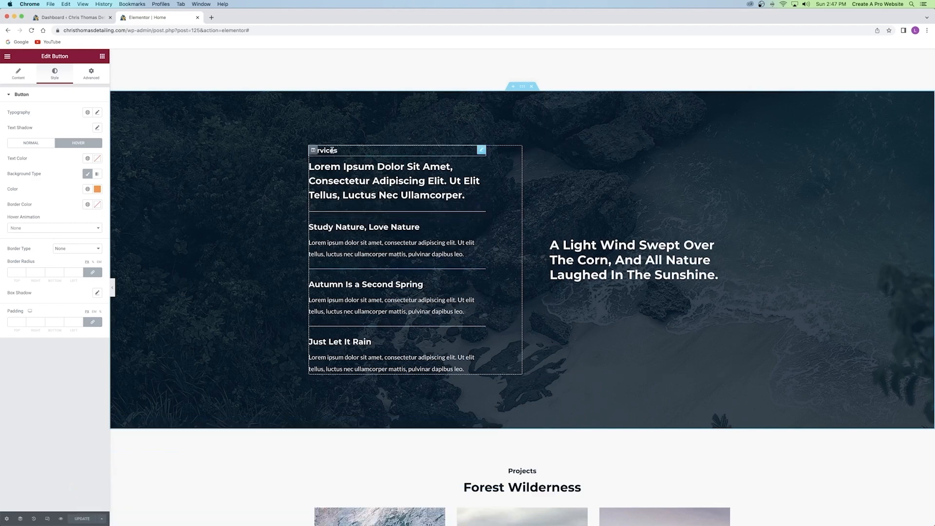
pyautogui.click(346, 152)
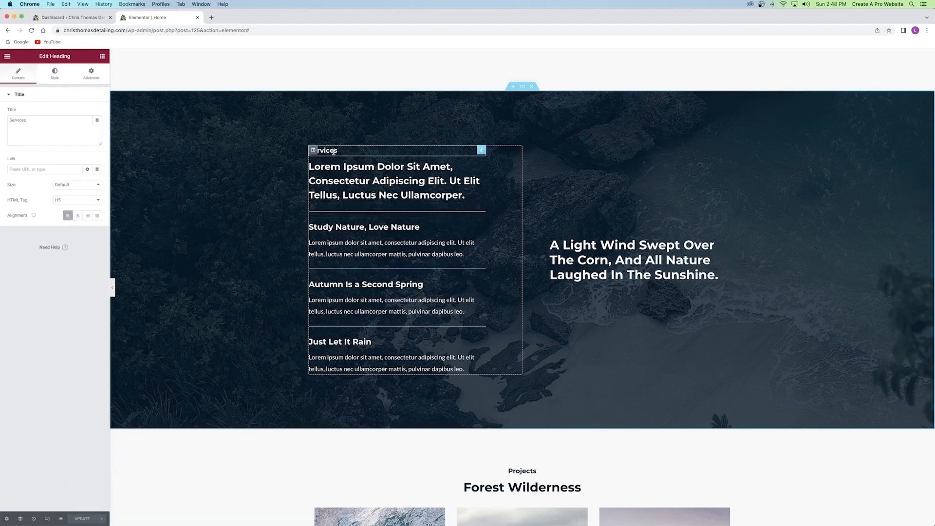
pyautogui.doubleClick(18, 120)
pyautogui.write('packages')
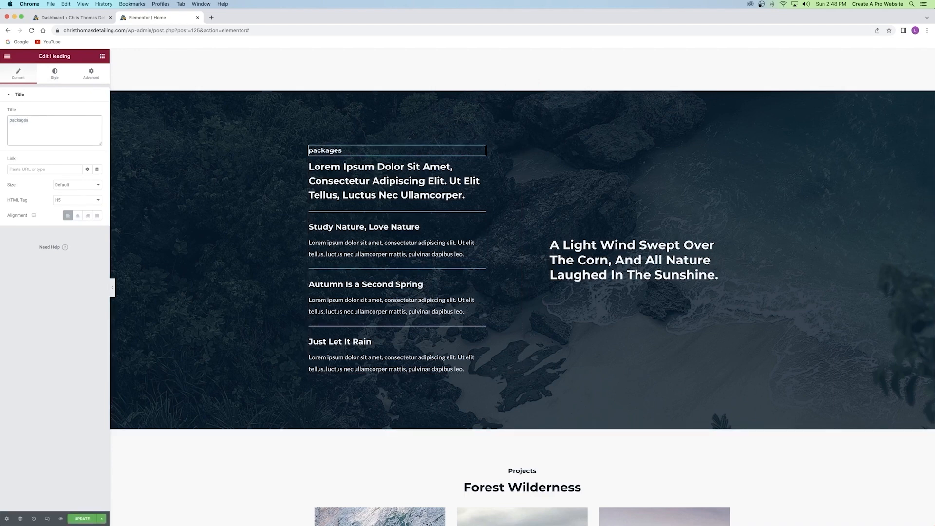
# Make the heading Uppercase, with font size about 57 and letter spacing 7.
pyautogui.click(59, 77)
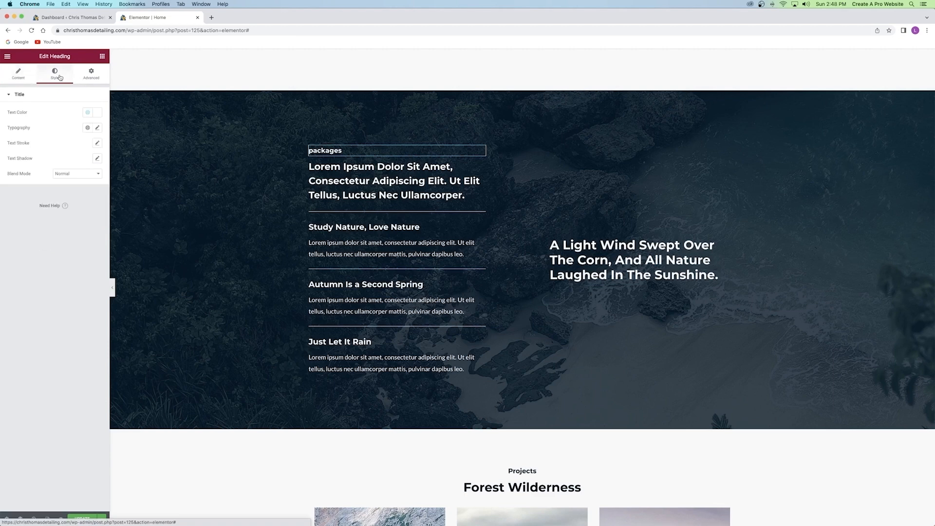
pyautogui.click(98, 129)
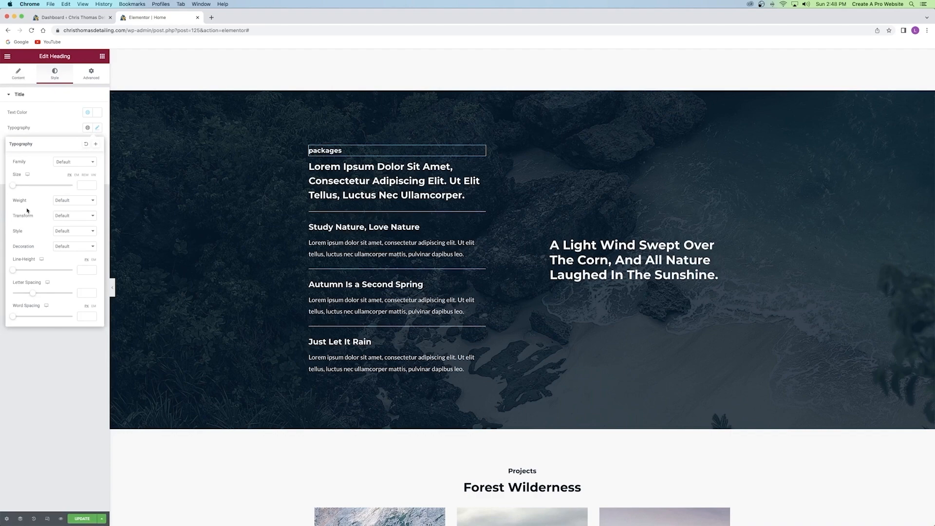
pyautogui.click(79, 218)
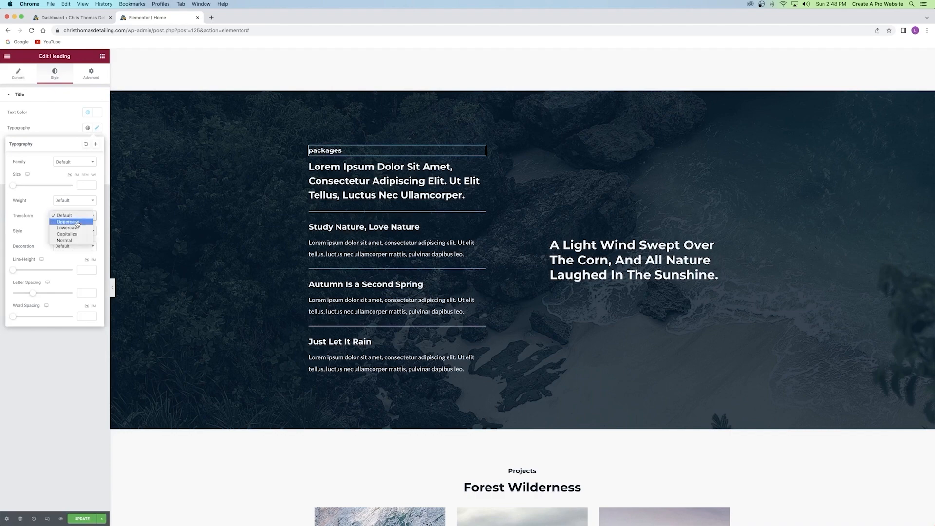
pyautogui.click(69, 222)
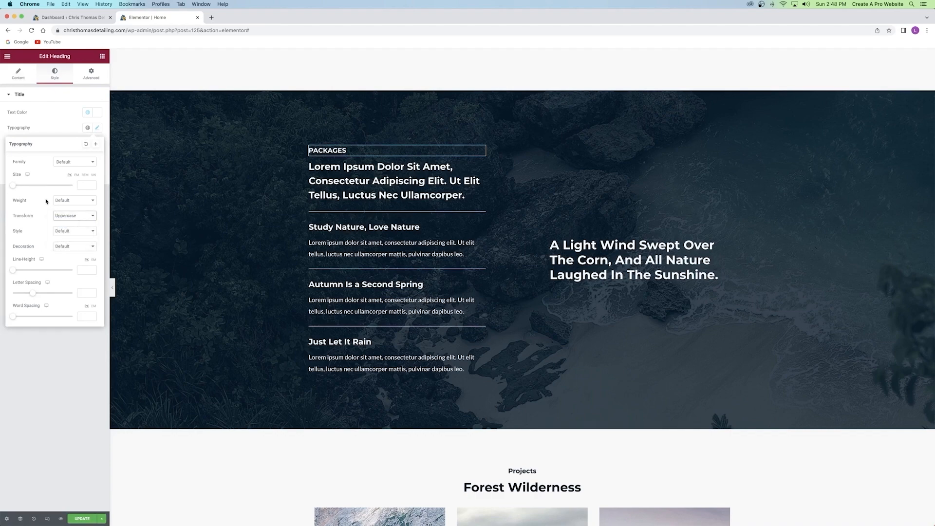
pyautogui.moveTo(14, 189); pyautogui.dragTo(31, 188)
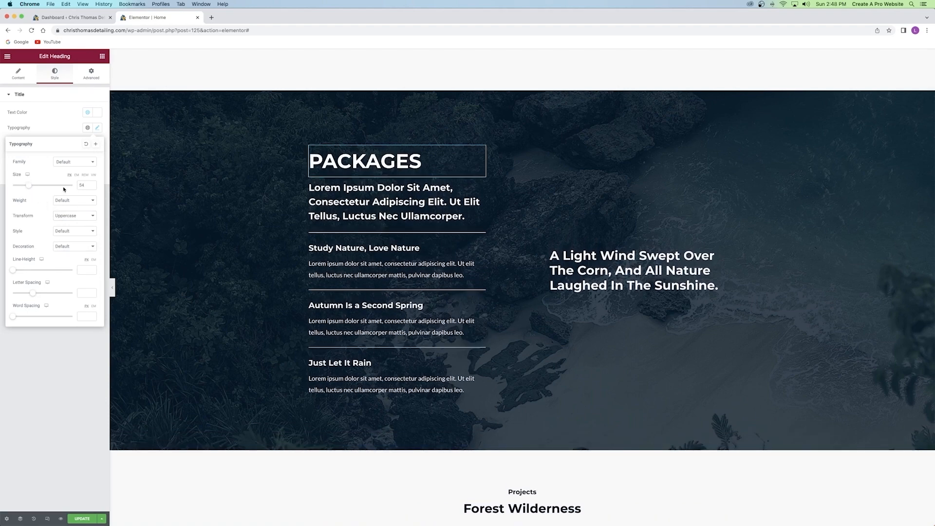
pyautogui.moveTo(33, 294); pyautogui.dragTo(61, 291)
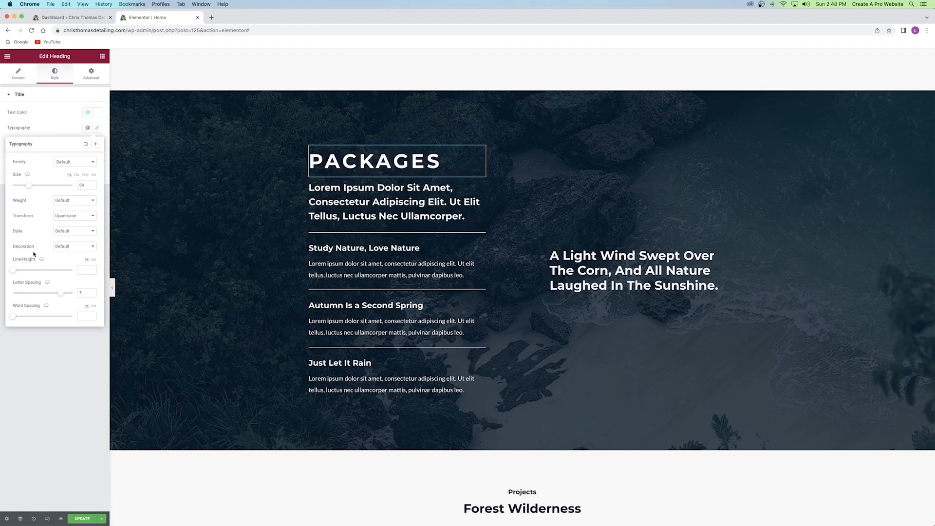
pyautogui.moveTo(31, 186); pyautogui.dragTo(32, 185)
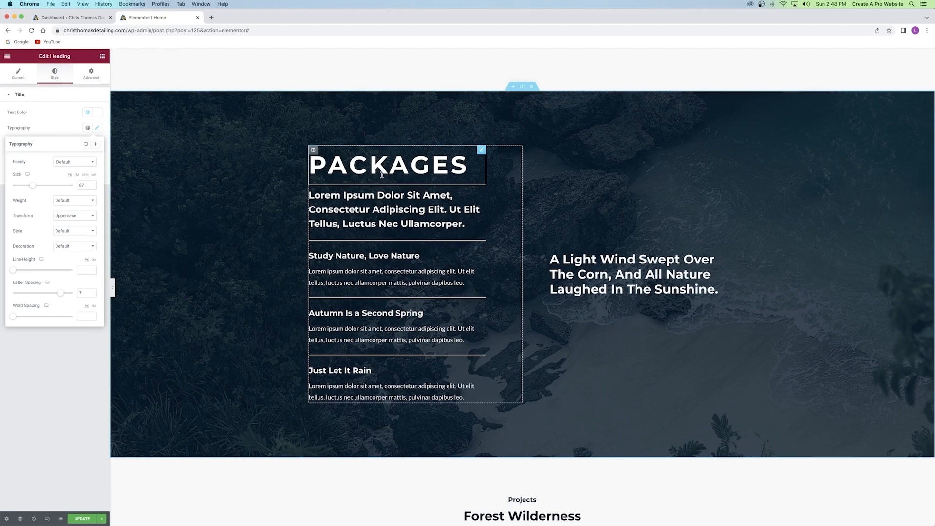
# Copy the existing divider and paste it below the PACKAGES heading.
pyautogui.rightClick(388, 240)
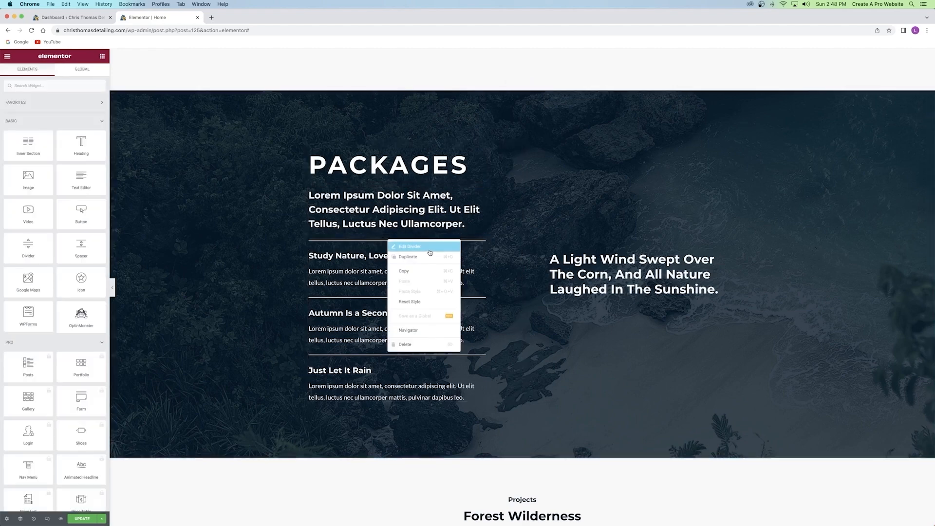
pyautogui.click(404, 271)
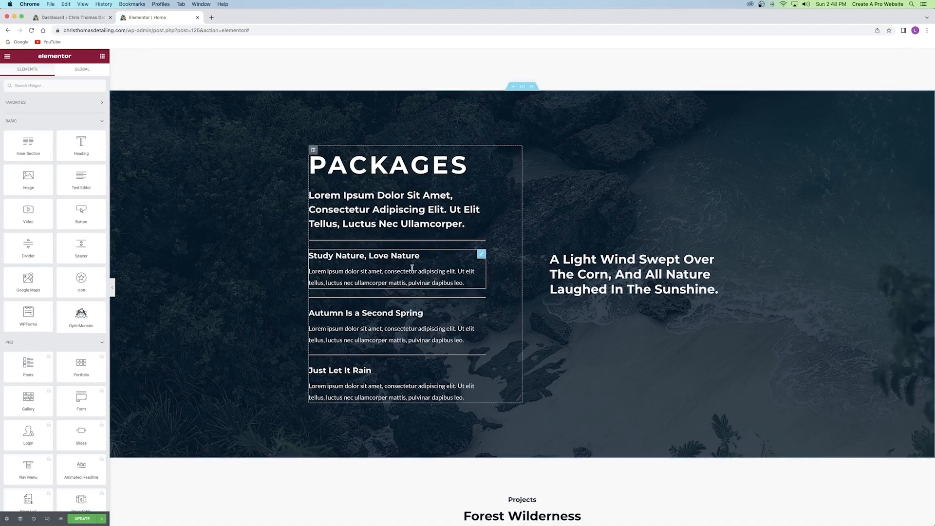
pyautogui.rightClick(383, 179)
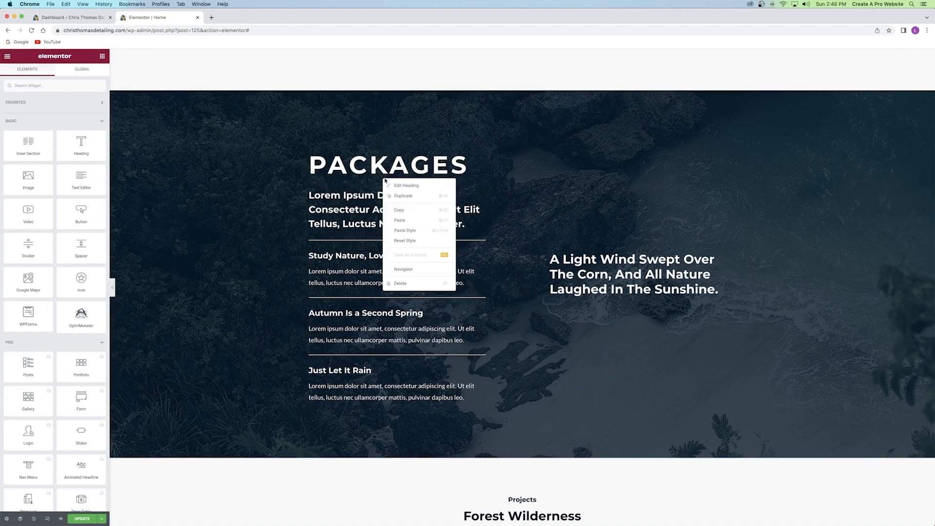
pyautogui.click(408, 223)
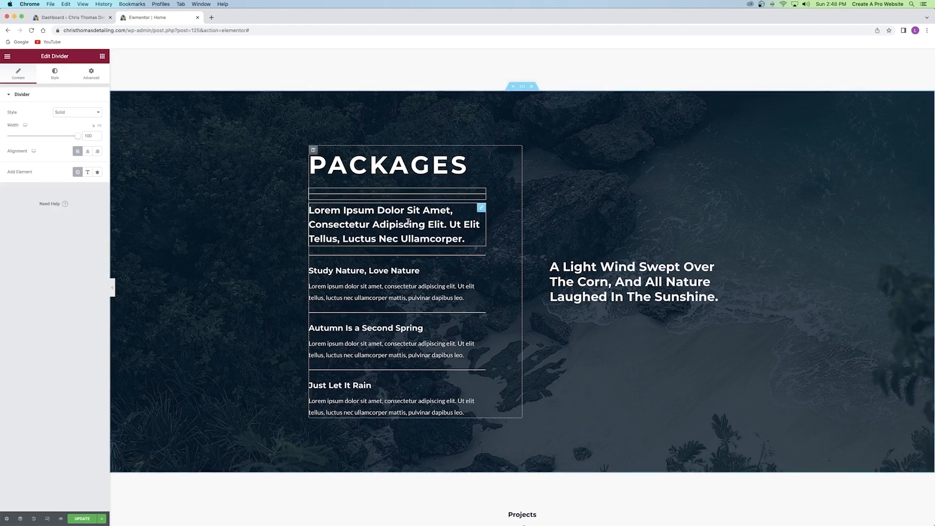
pyautogui.rightClick(395, 172)
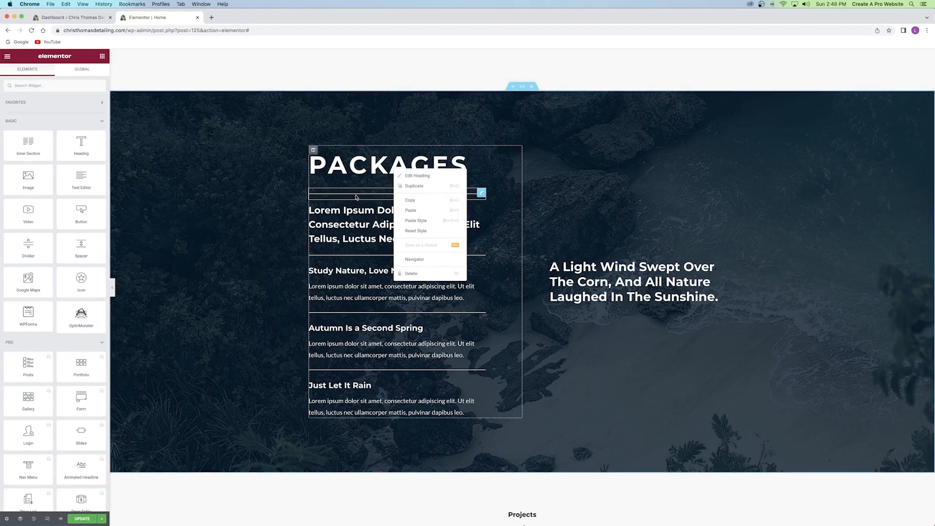
# Duplicate a divider, move it up under the heading, and delete the extra one.
pyautogui.click(357, 196)
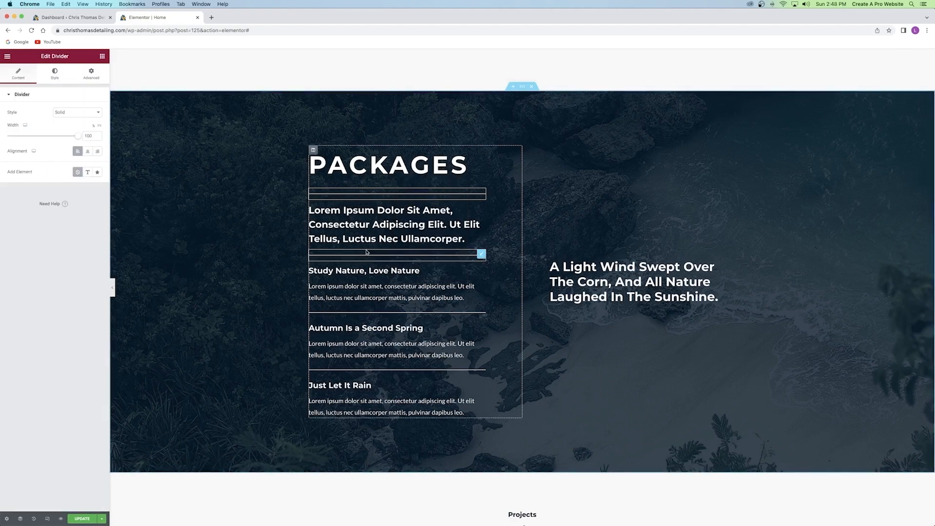
pyautogui.rightClick(368, 254)
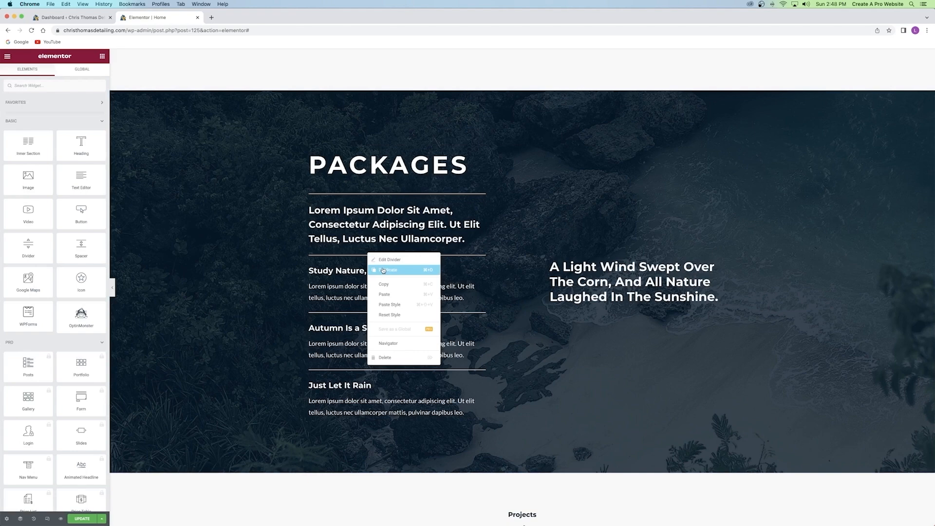
pyautogui.click(383, 270)
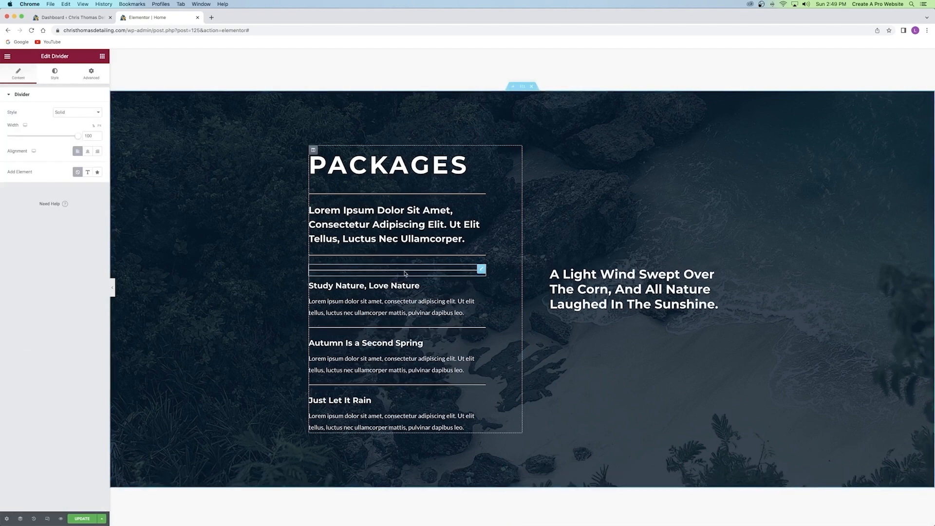
pyautogui.moveTo(481, 268); pyautogui.dragTo(478, 200)
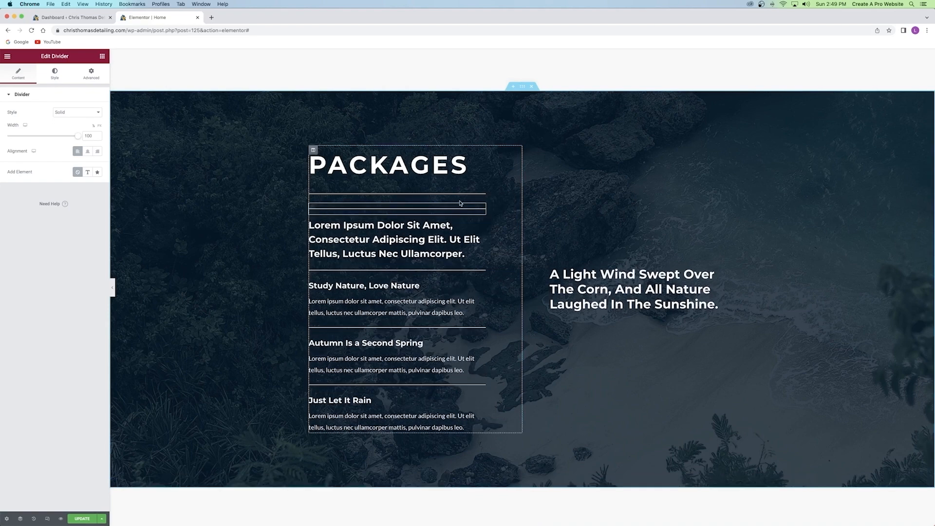
pyautogui.rightClick(465, 211)
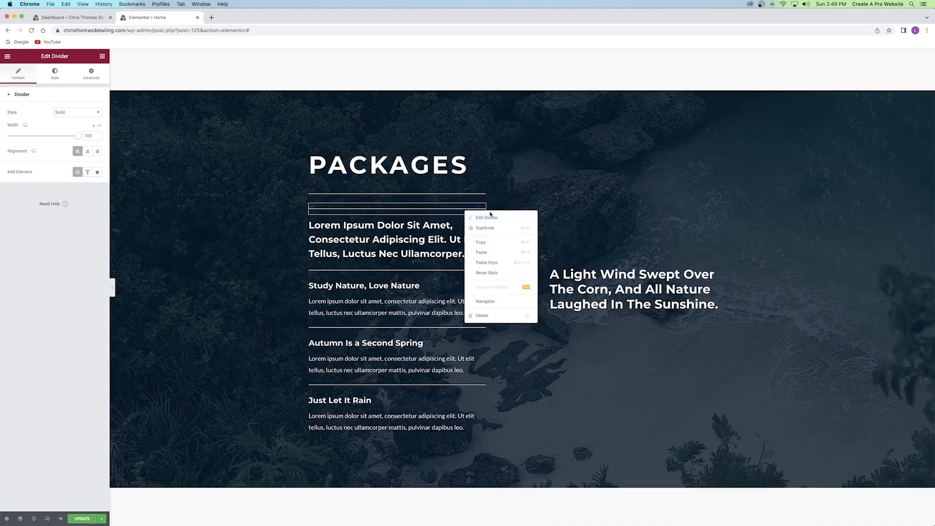
pyautogui.click(485, 316)
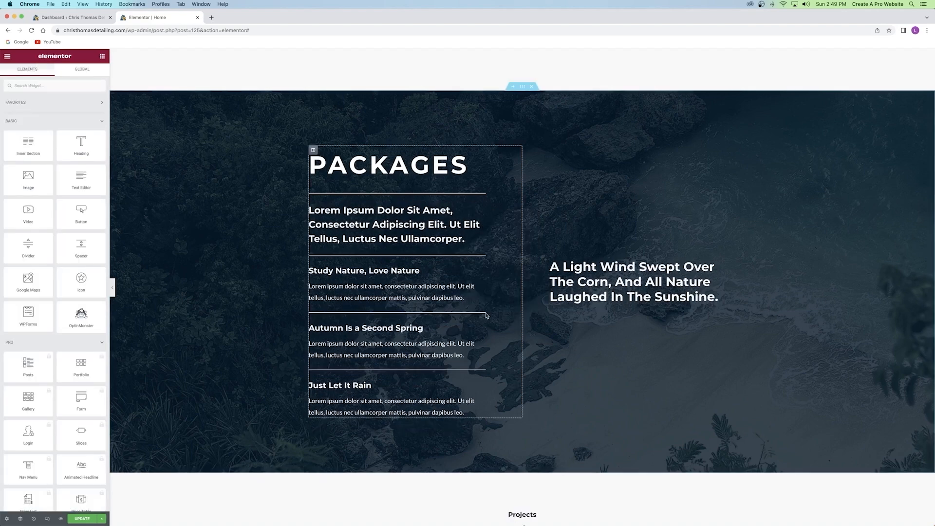
pyautogui.click(381, 197)
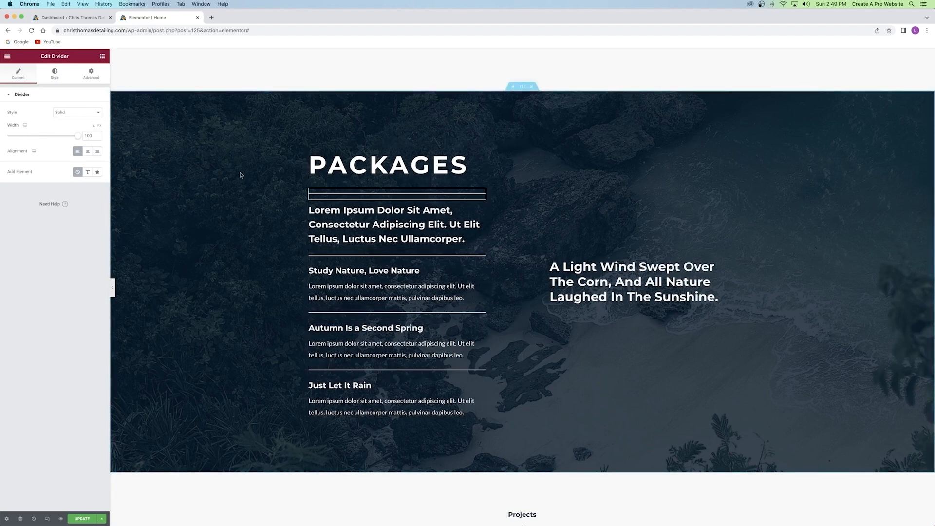
# Change the divider's thickness and set the PACKAGES heading's linked margins to 1.
pyautogui.click(49, 80)
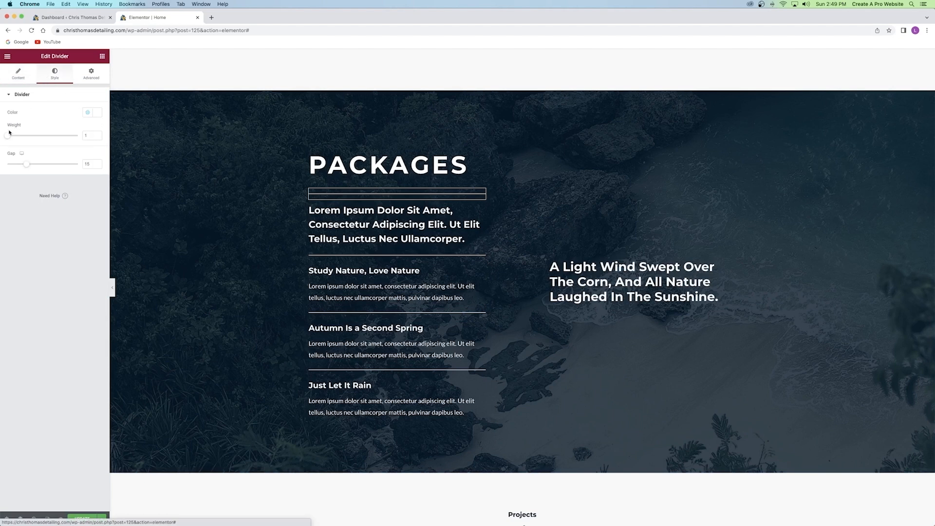
pyautogui.moveTo(12, 135); pyautogui.dragTo(31, 136)
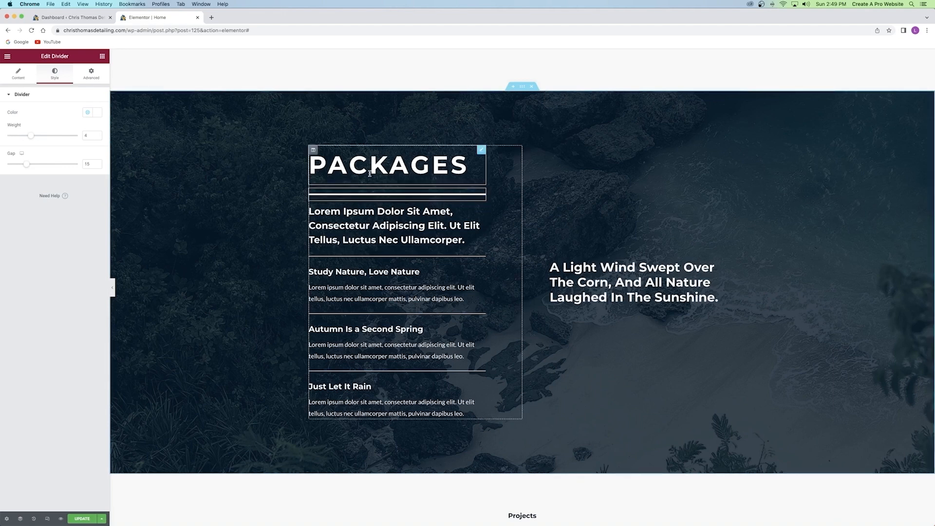
pyautogui.click(369, 166)
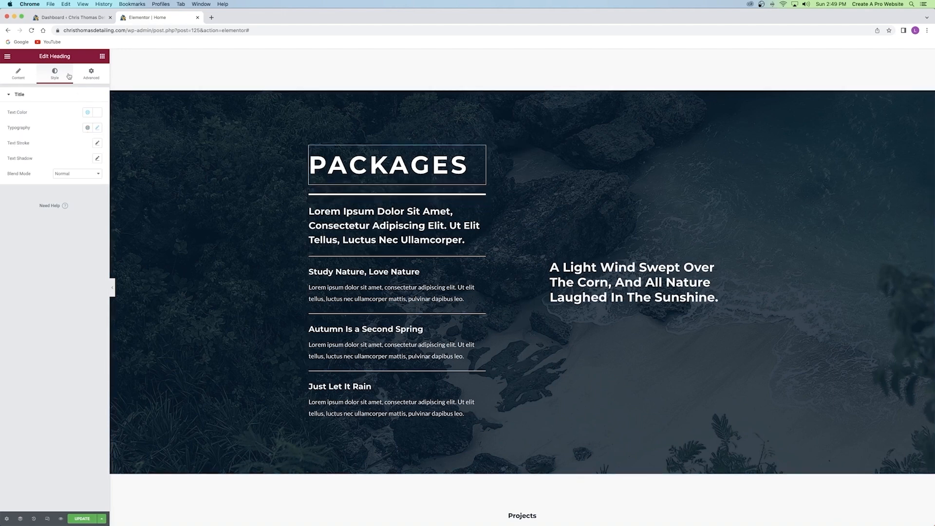
pyautogui.click(89, 73)
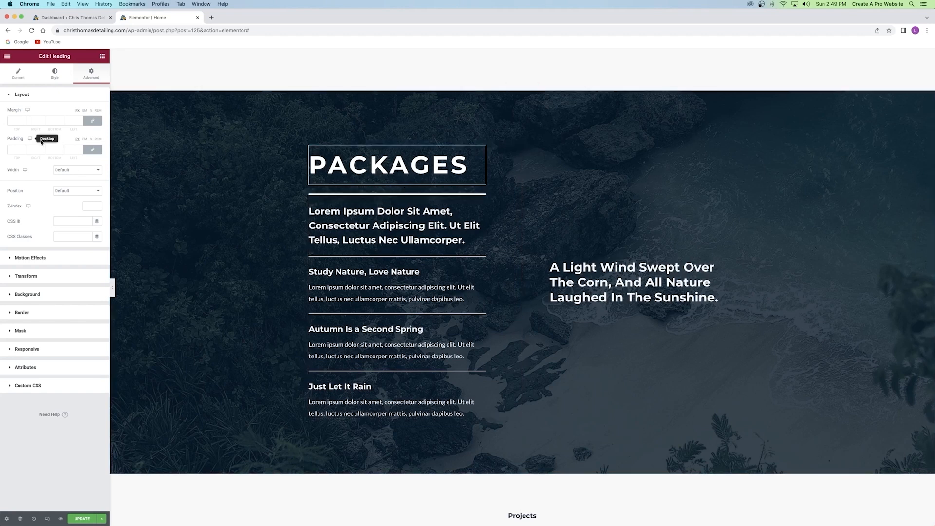
pyautogui.click(92, 122)
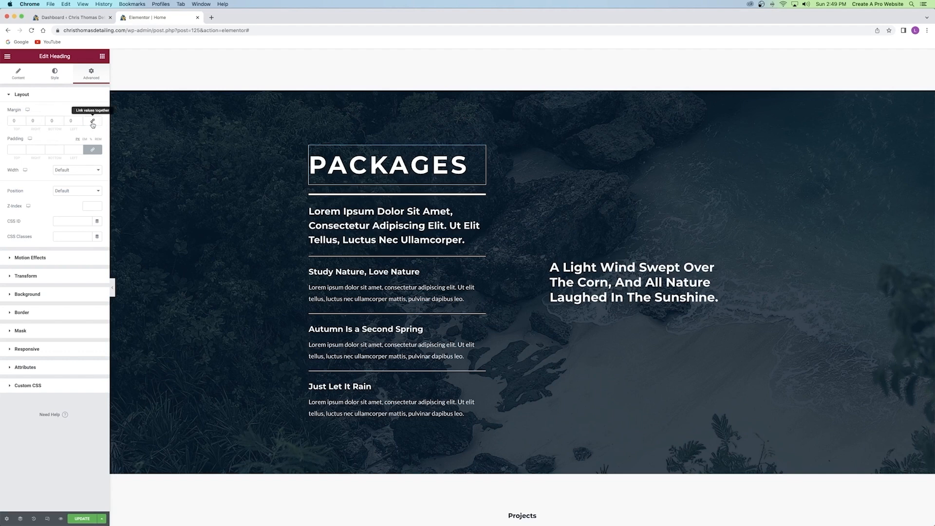
pyautogui.click(92, 121)
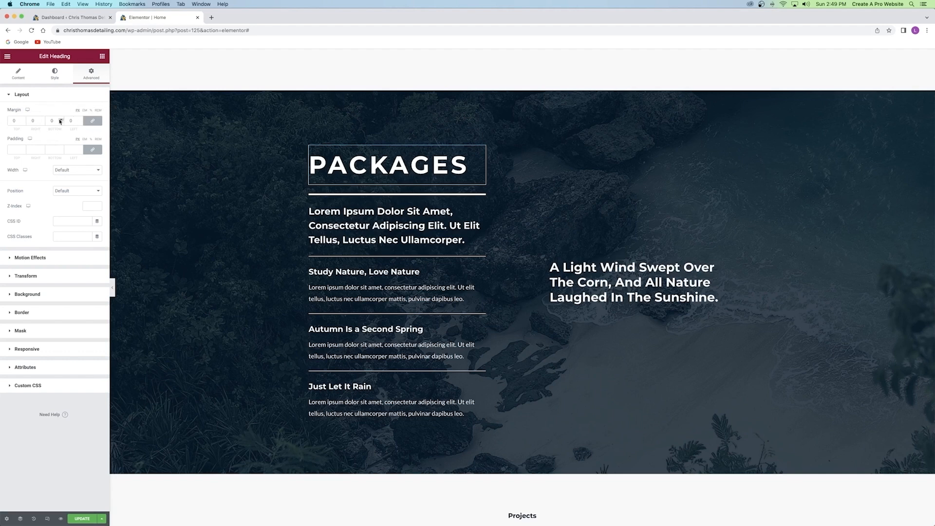
pyautogui.click(81, 120)
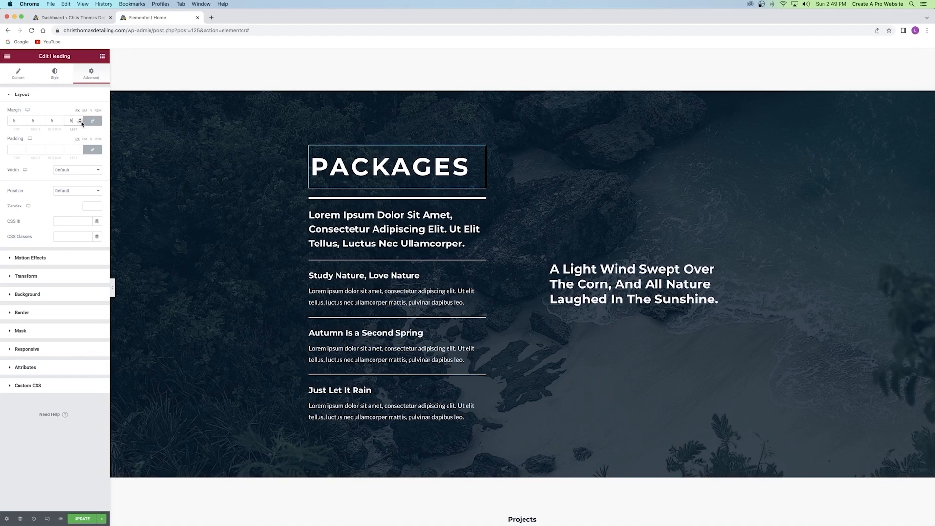
# Unlink the margins, give the heading a -25 bottom margin, and update the page.
pyautogui.click(92, 122)
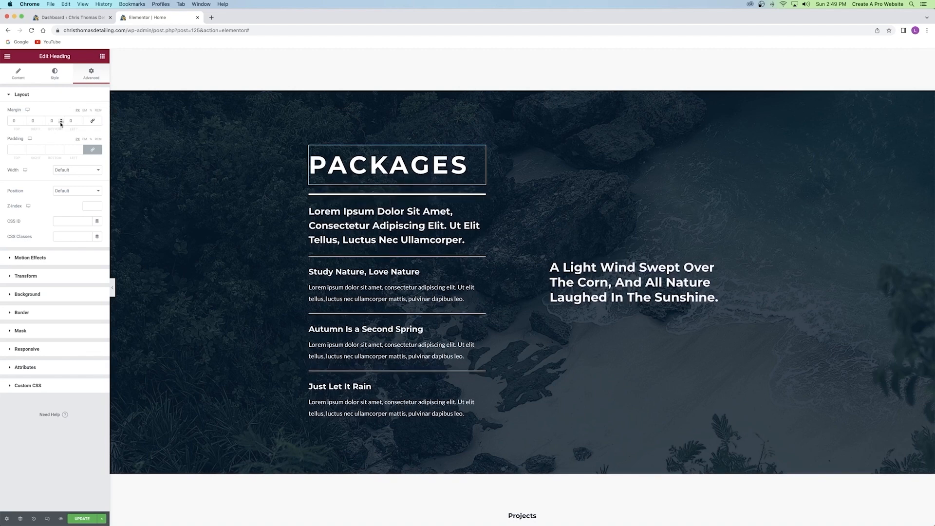
pyautogui.click(61, 122)
pyautogui.moveTo(62, 122); pyautogui.dragTo(61, 122)
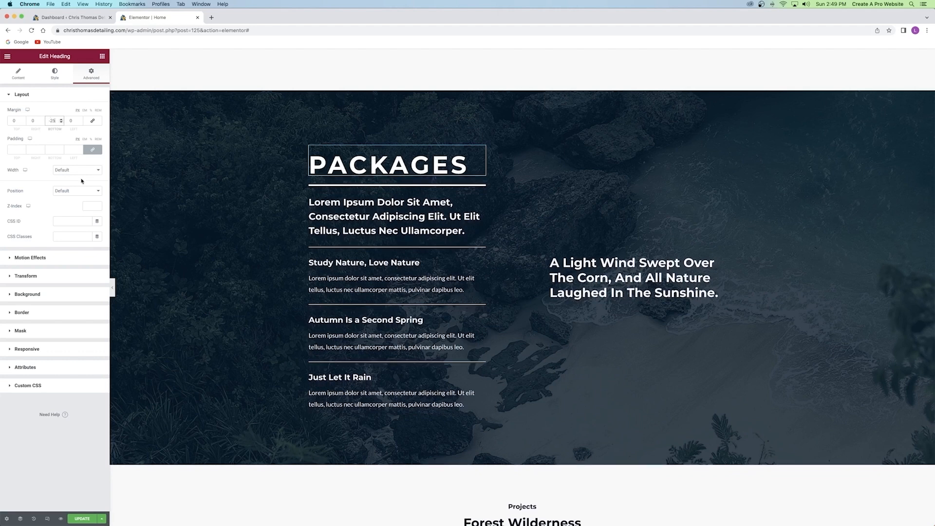
pyautogui.click(81, 519)
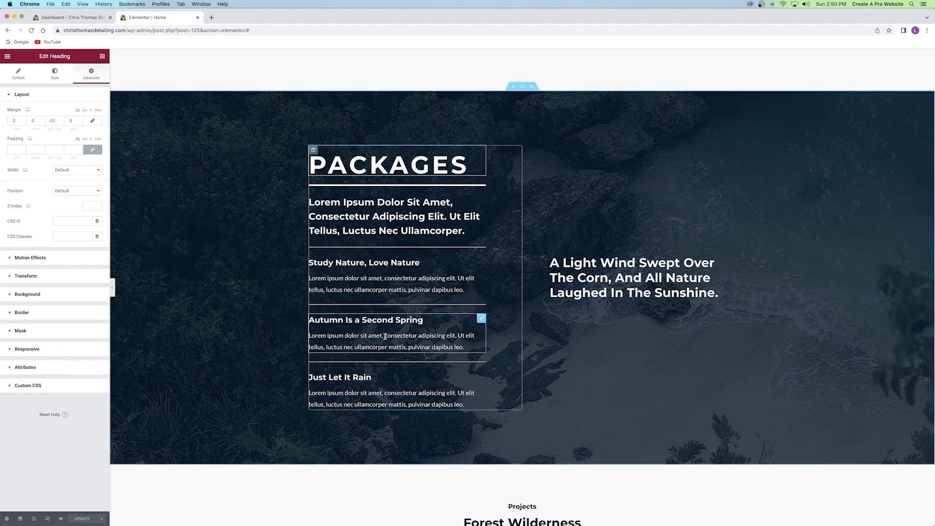
pyautogui.click(382, 205)
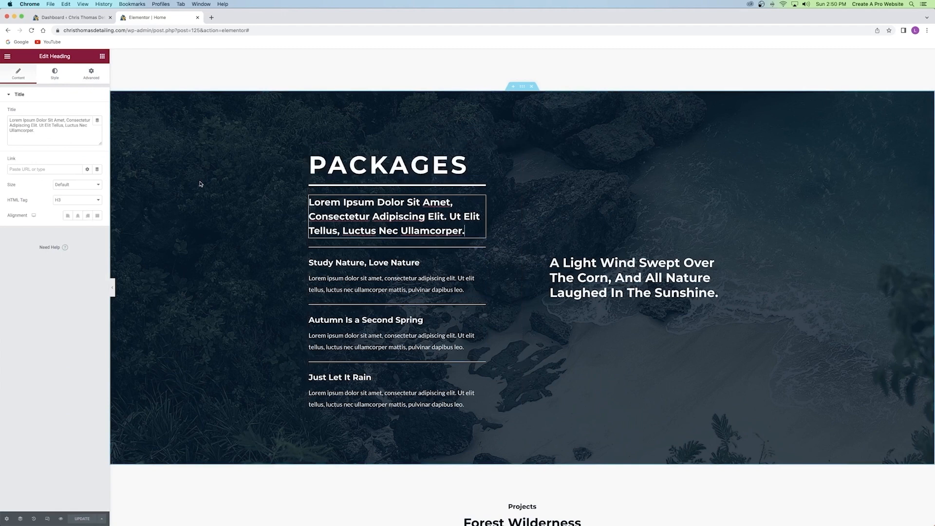
# Select the whole PACKAGES section, showing its Boxed width and no column gap.
pyautogui.moveTo(15, 125); pyautogui.dragTo(66, 131)
pyautogui.click(62, 131)
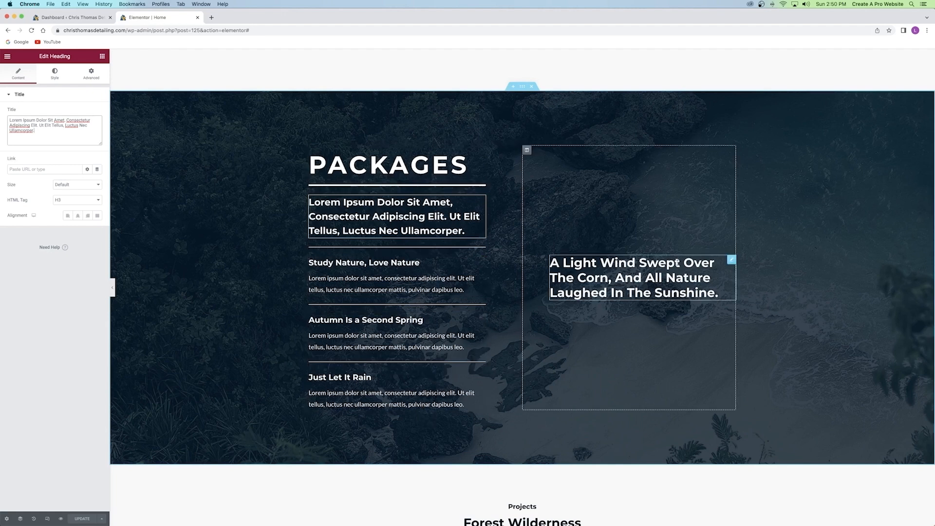
pyautogui.click(611, 276)
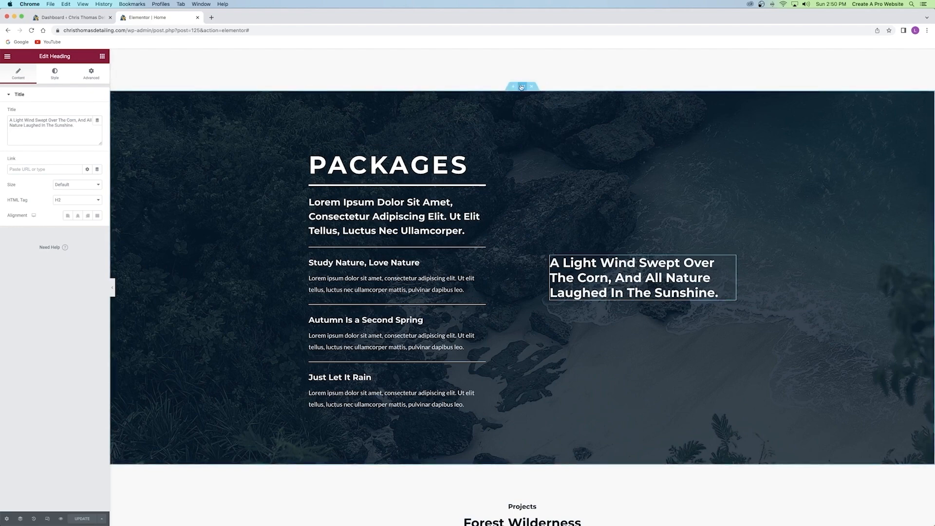
pyautogui.scroll(10, 511, 97)
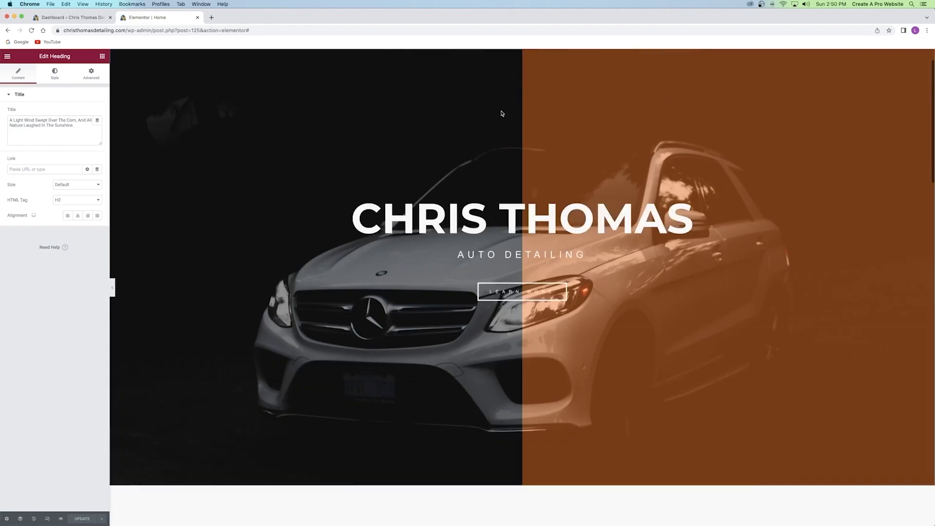
pyautogui.scroll(-10, 507, 186)
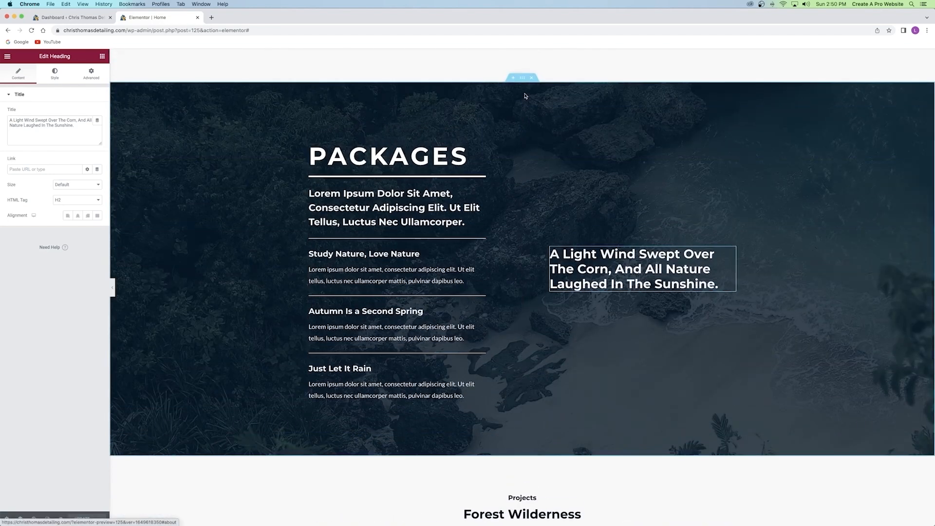
pyautogui.click(523, 80)
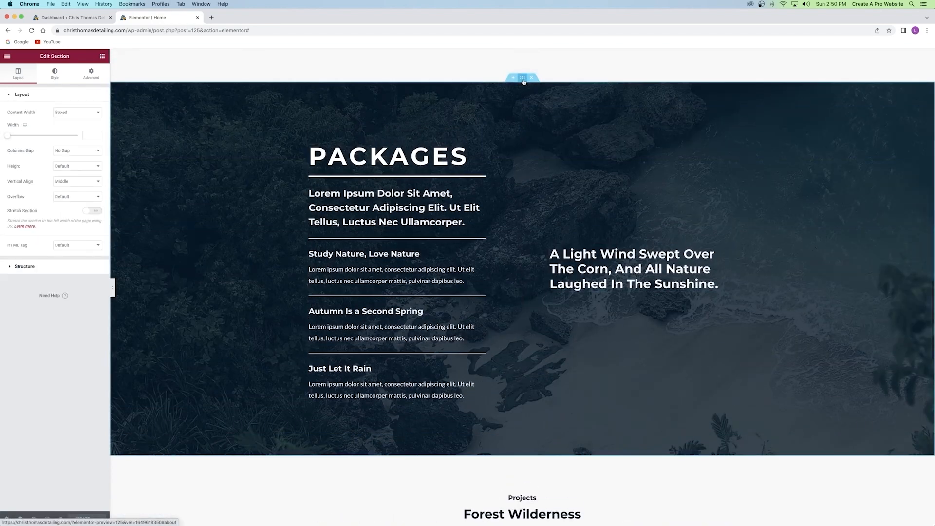
# Make the section background a slideshow of the Mercedes grille, steering wheel and gearshift photos.
pyautogui.click(55, 75)
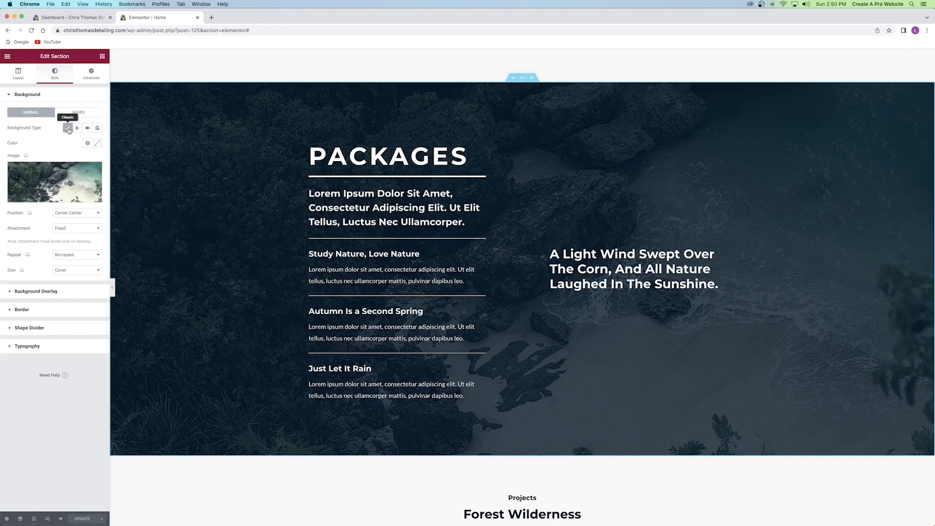
pyautogui.click(98, 128)
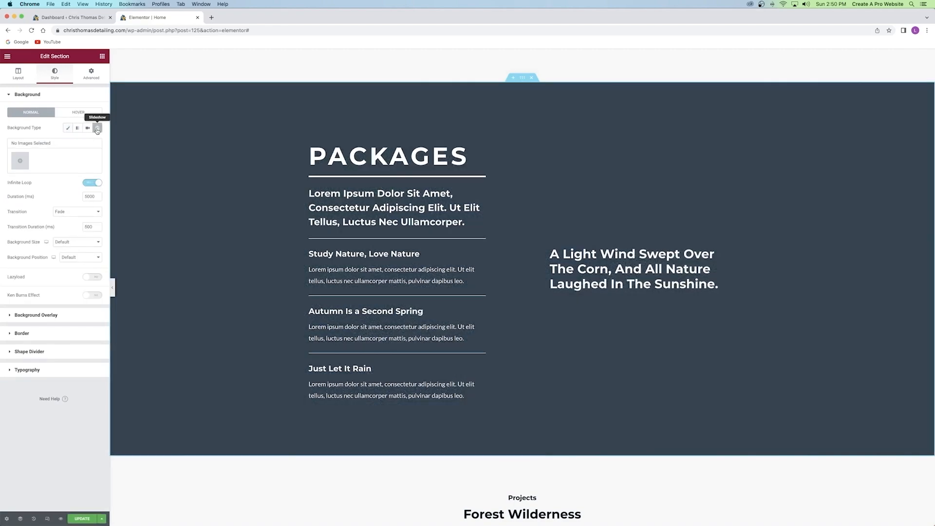
pyautogui.click(21, 162)
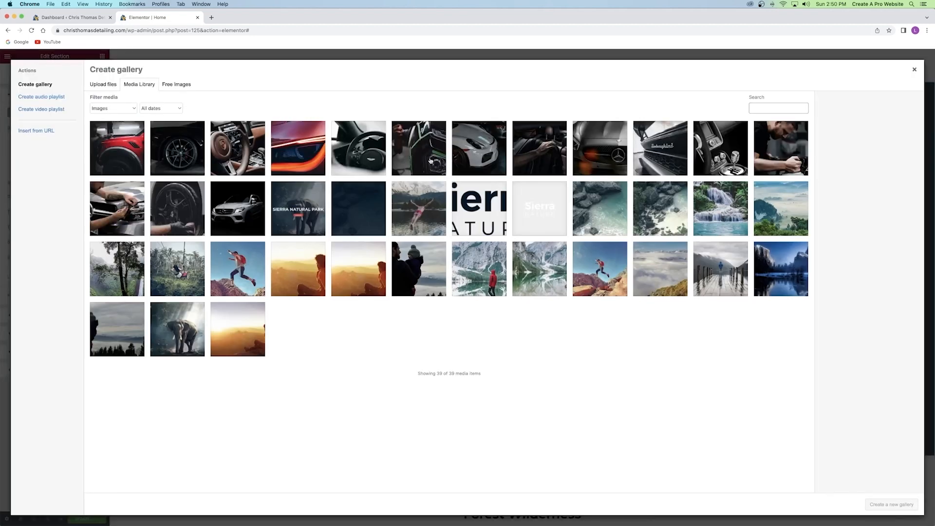
pyautogui.click(608, 154)
pyautogui.click(240, 151)
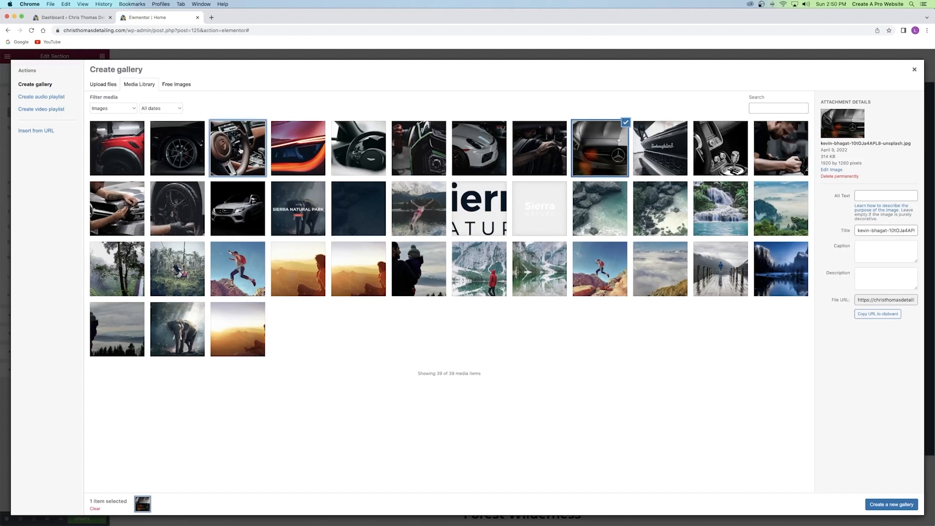
pyautogui.click(716, 144)
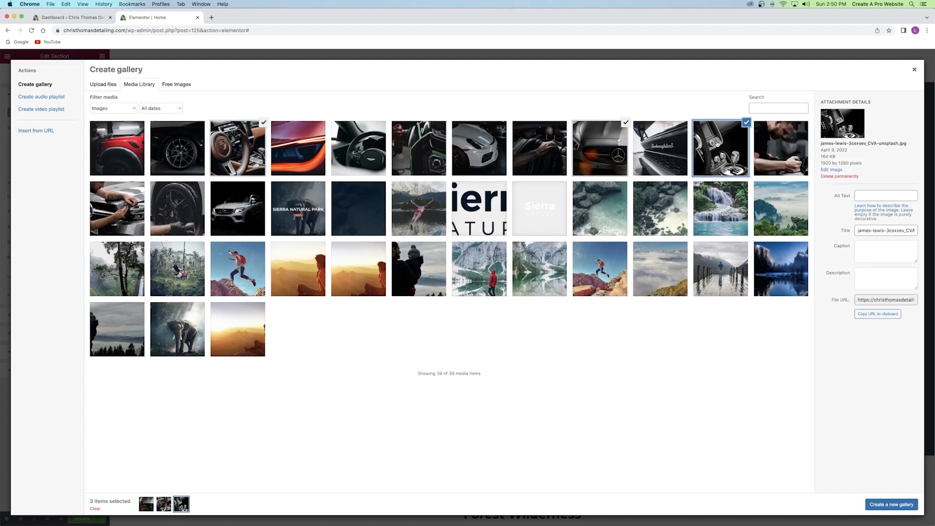
pyautogui.click(891, 505)
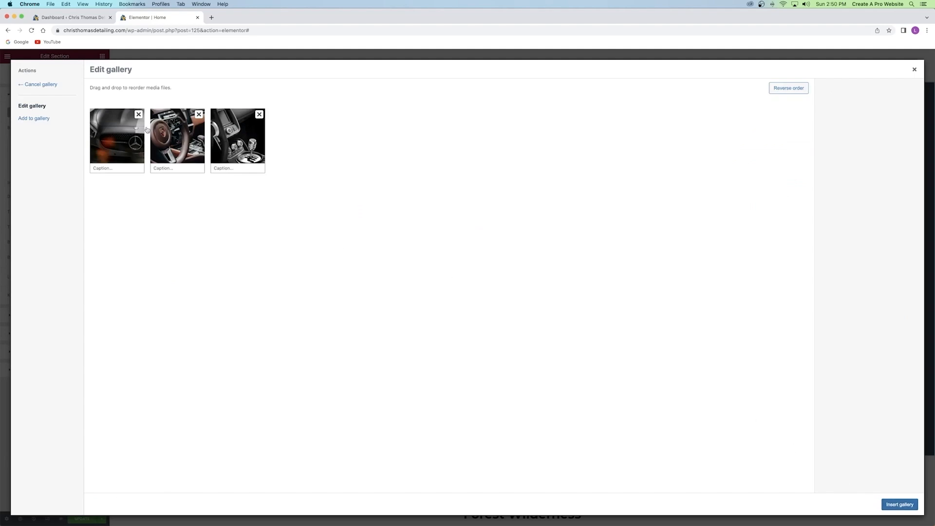
pyautogui.moveTo(168, 142); pyautogui.dragTo(190, 140)
pyautogui.click(899, 505)
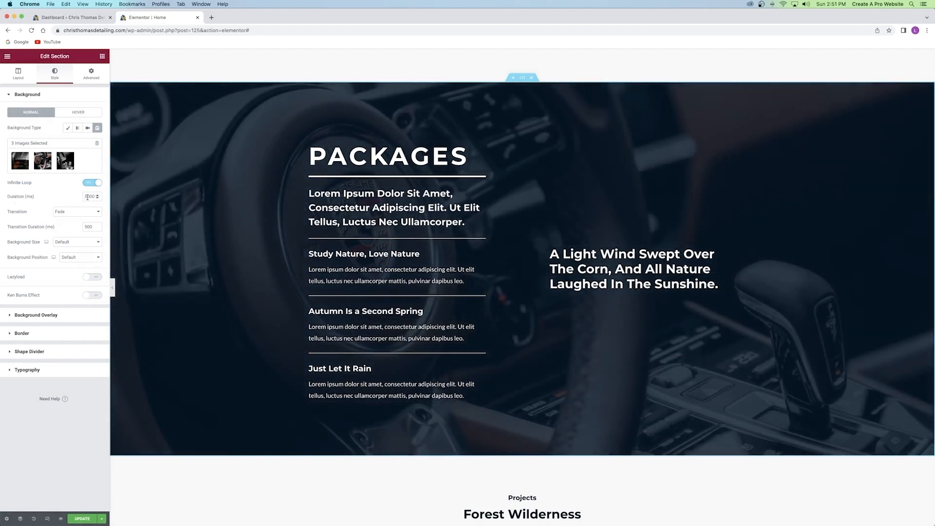
# Set the slideshow background size to Cover and position to Center Center.
pyautogui.click(58, 242)
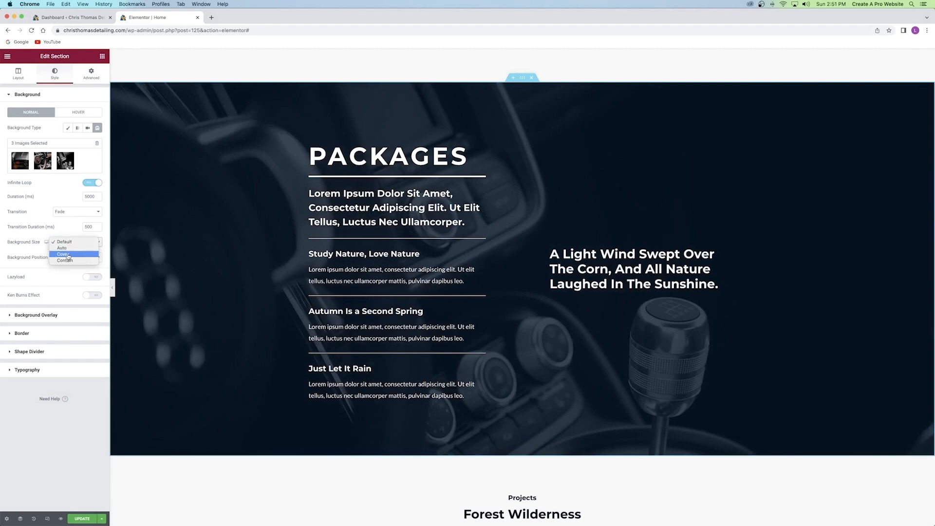
pyautogui.click(67, 255)
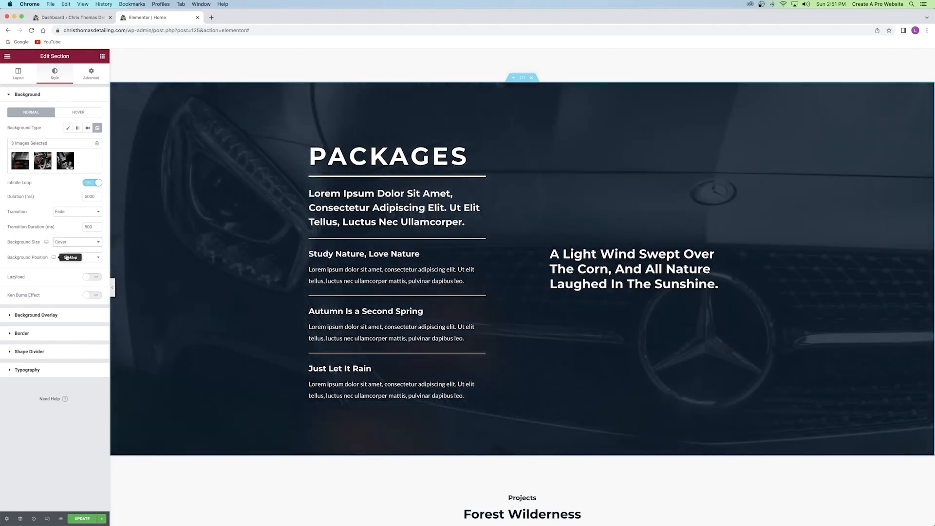
pyautogui.click(77, 257)
pyautogui.click(82, 264)
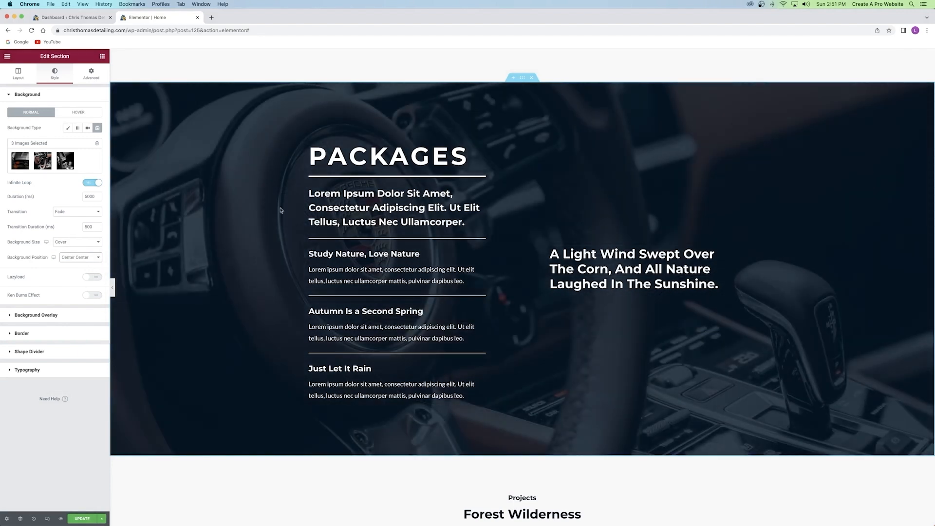
# Change the background overlay to black at 0.5 opacity.
pyautogui.click(54, 315)
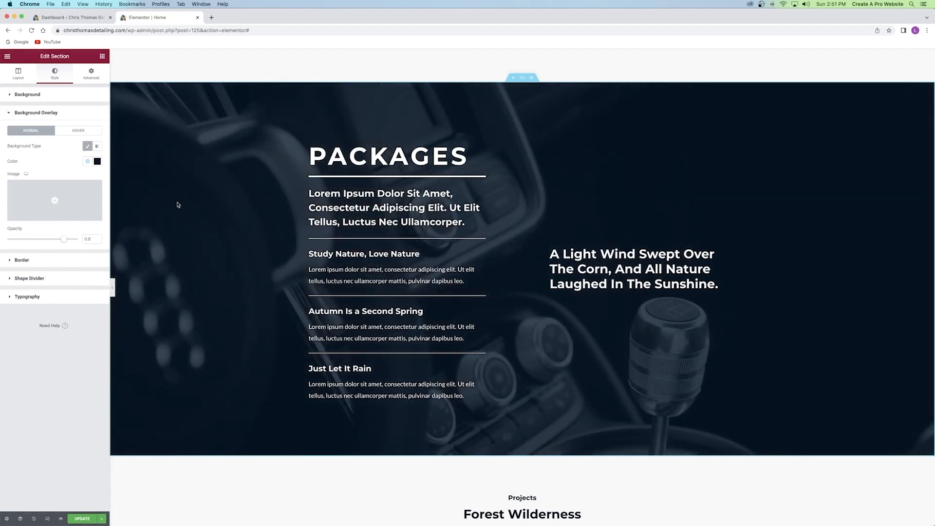
pyautogui.click(97, 161)
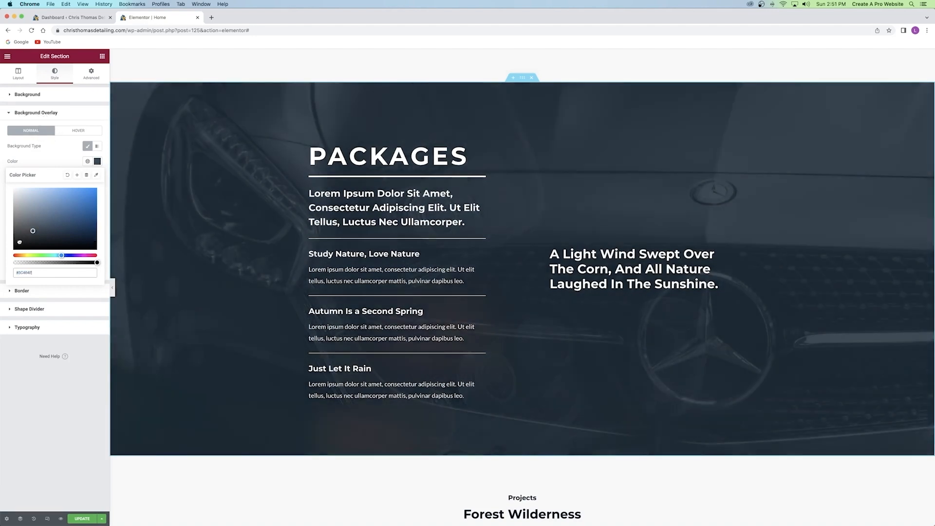
pyautogui.moveTo(43, 218); pyautogui.dragTo(2, 274)
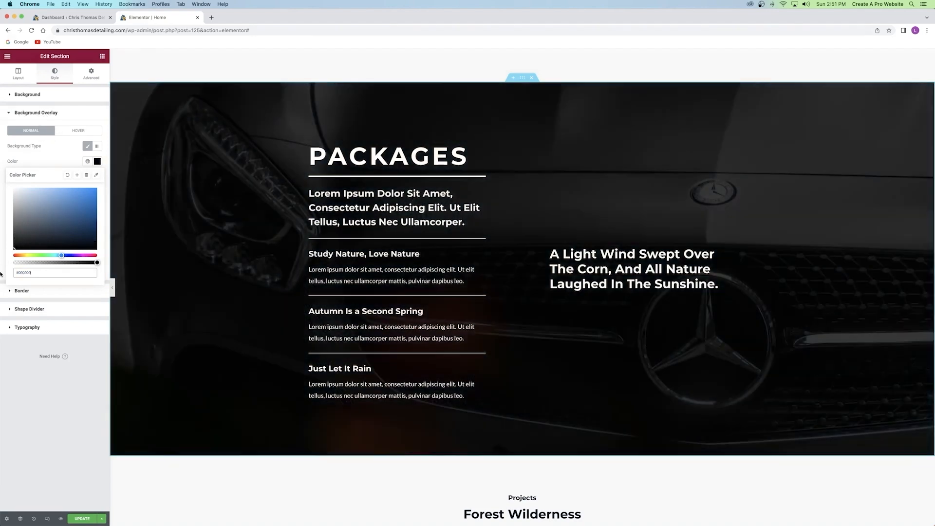
pyautogui.click(67, 166)
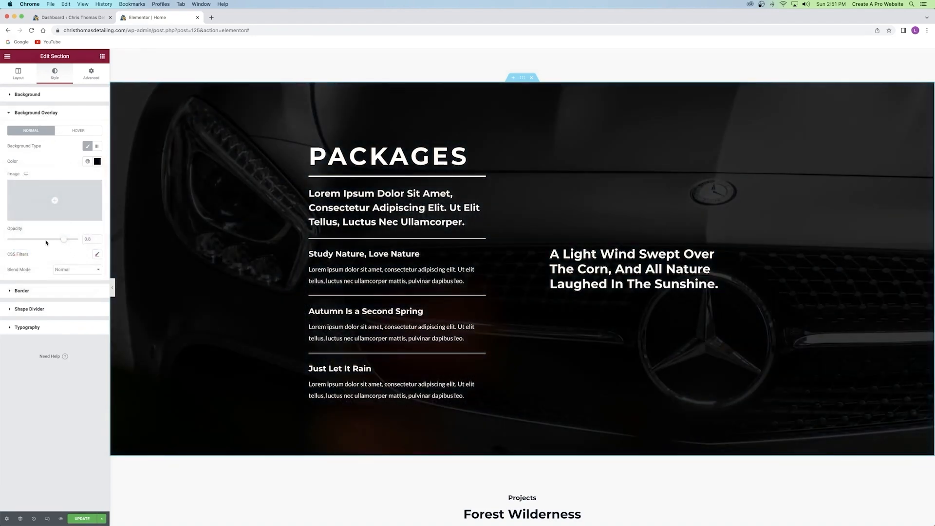
pyautogui.moveTo(63, 240); pyautogui.dragTo(2, 243)
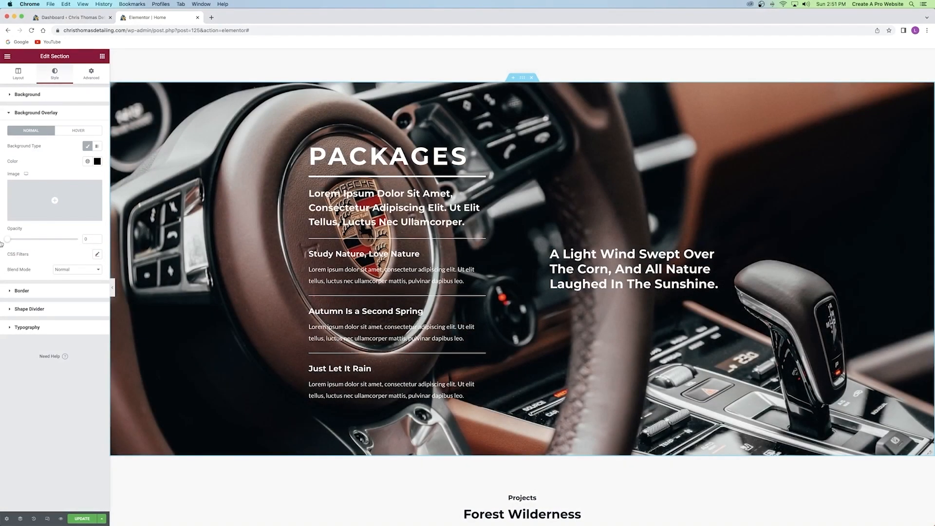
pyautogui.moveTo(1, 243); pyautogui.dragTo(46, 240)
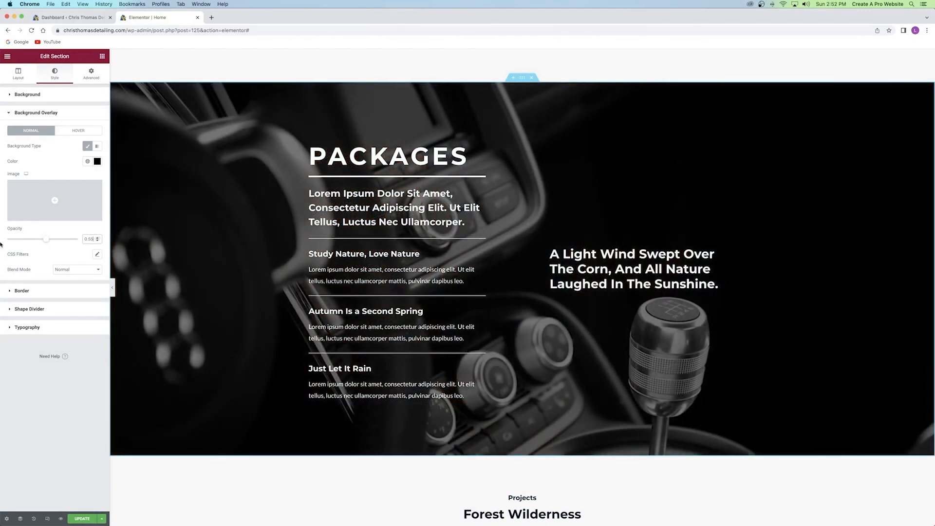
pyautogui.press('BackSpace')
pyautogui.press('BackSpace')
pyautogui.press('BackSpace')
pyautogui.press('BackSpace')
pyautogui.write('.')
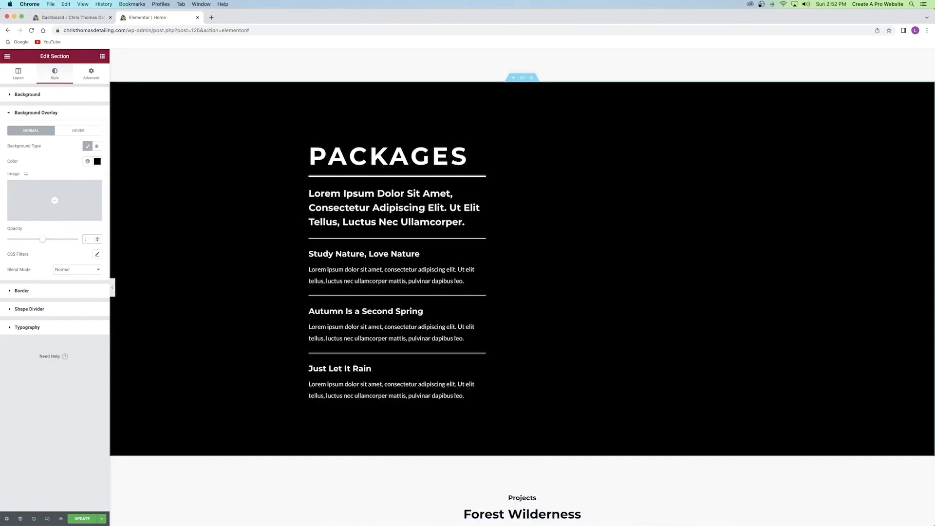
pyautogui.write('5')
pyautogui.click(56, 175)
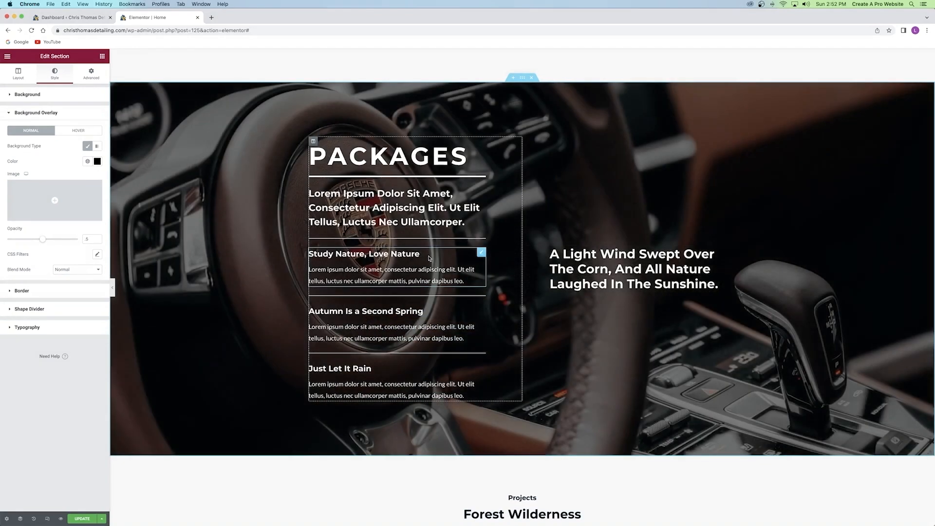
# Update the page to save the changes made so far.
pyautogui.scroll(-10, 428, 258)
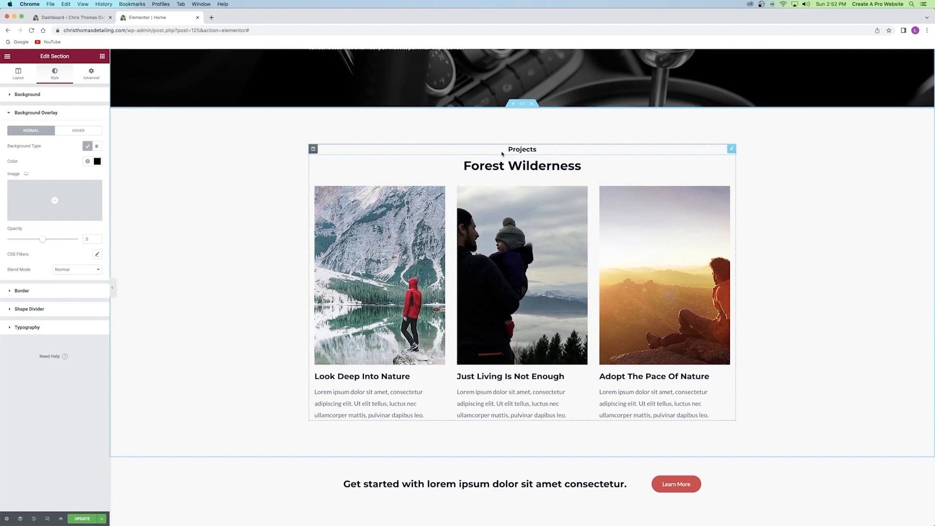
pyautogui.scroll(1, 502, 154)
pyautogui.click(80, 518)
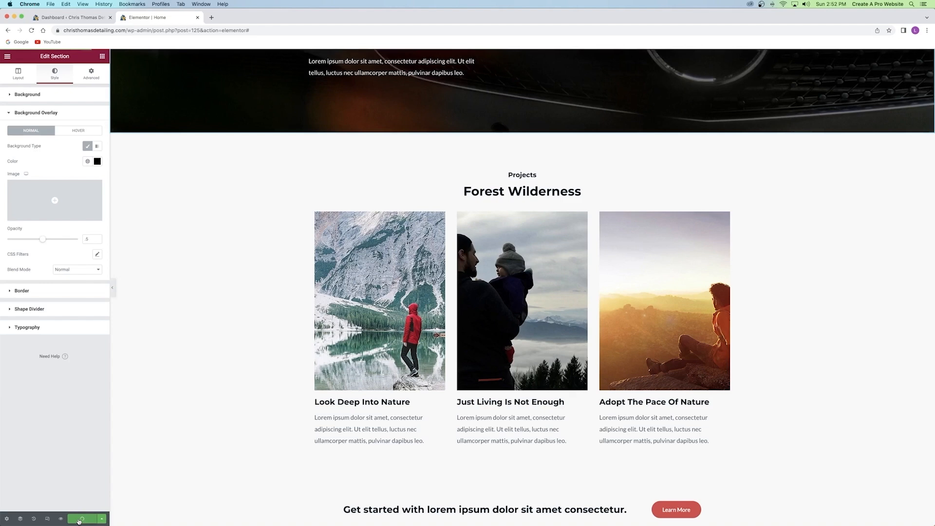
# Change the small 'Projects' heading above Forest Wilderness to 'Departments'.
pyautogui.scroll(-1, 573, 236)
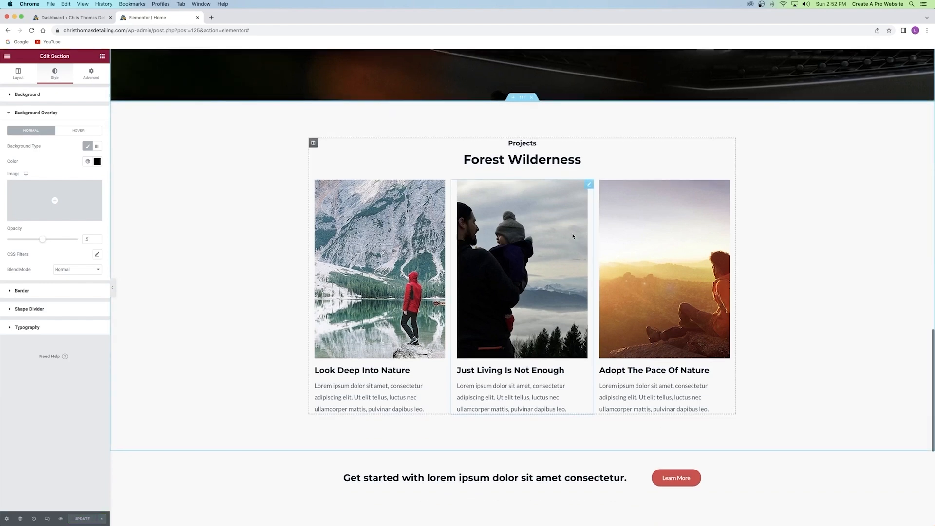
pyautogui.click(525, 143)
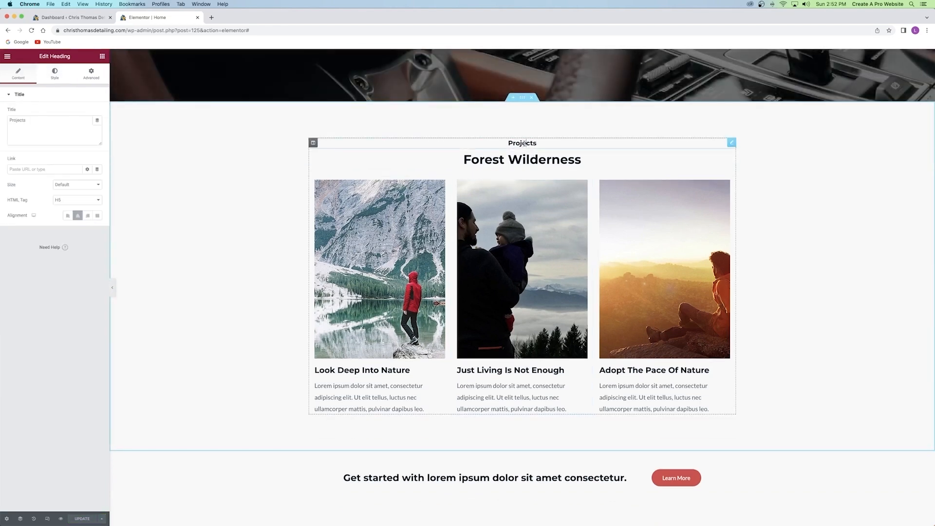
pyautogui.click(524, 143)
pyautogui.doubleClick(523, 143)
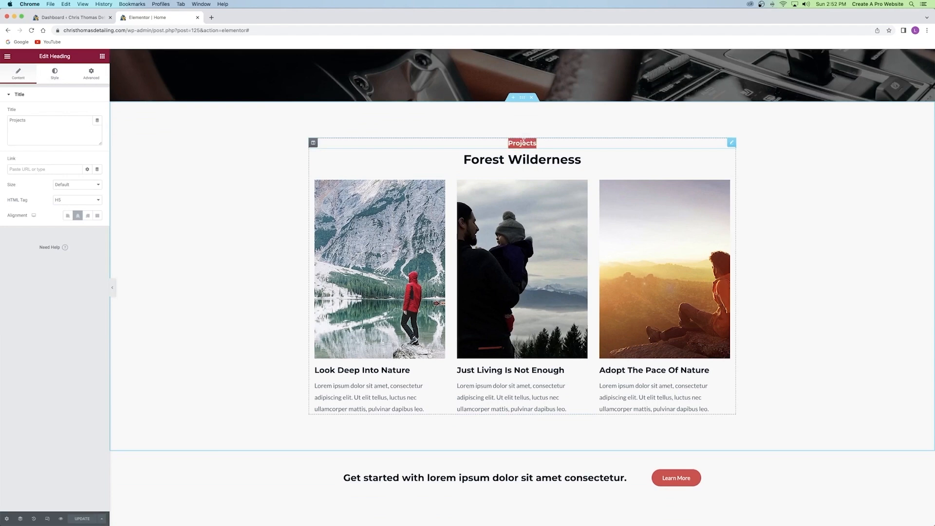
pyautogui.write('Departments')
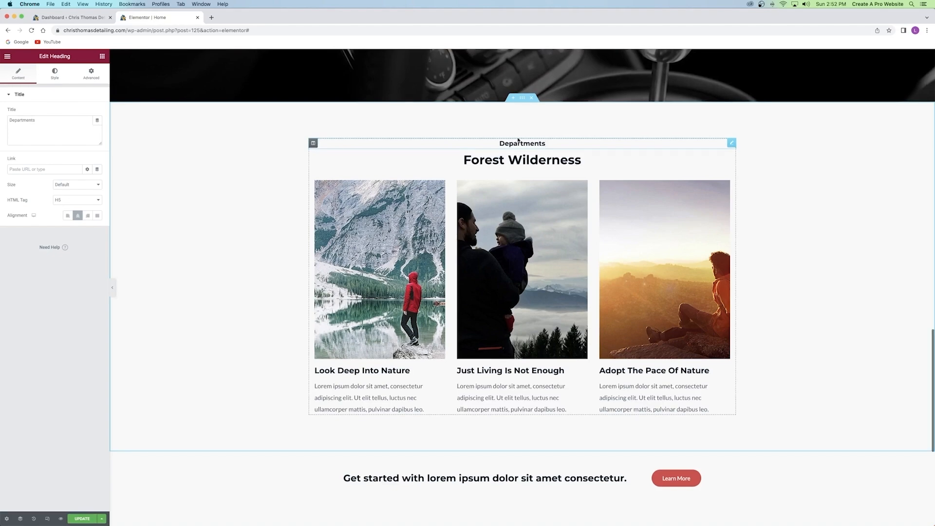
pyautogui.scroll(7, 523, 144)
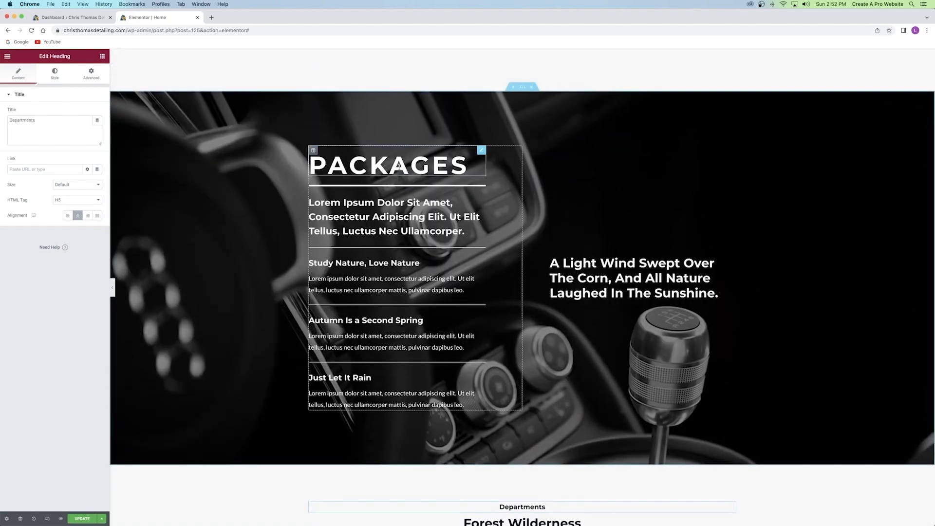
pyautogui.scroll(-7, 398, 167)
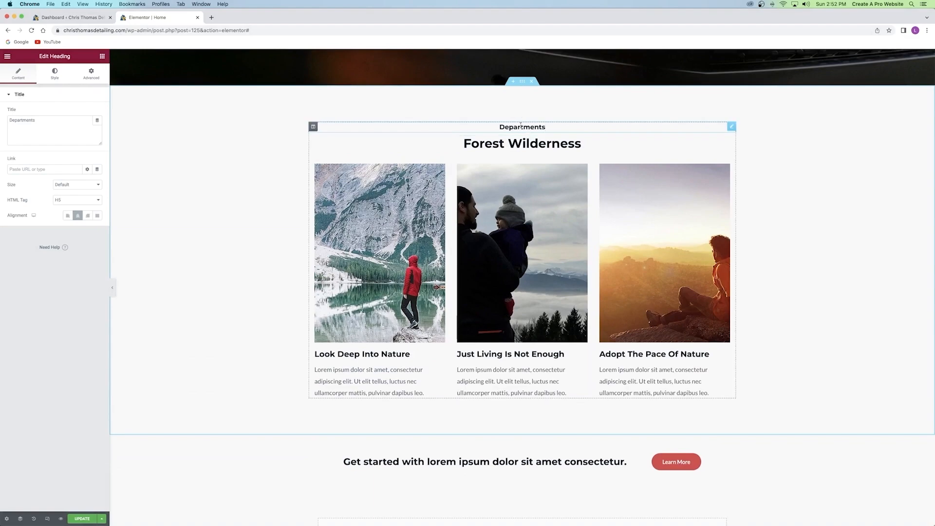
pyautogui.scroll(10, 405, 146)
pyautogui.scroll(7, 381, 140)
pyautogui.scroll(-20, 382, 141)
pyautogui.scroll(18, 382, 141)
pyautogui.scroll(5, 419, 146)
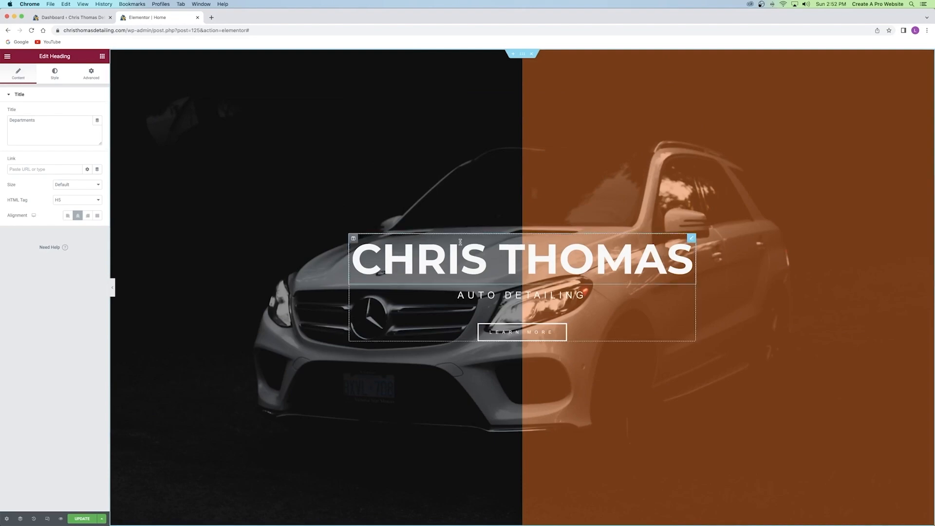
pyautogui.scroll(-20, 487, 161)
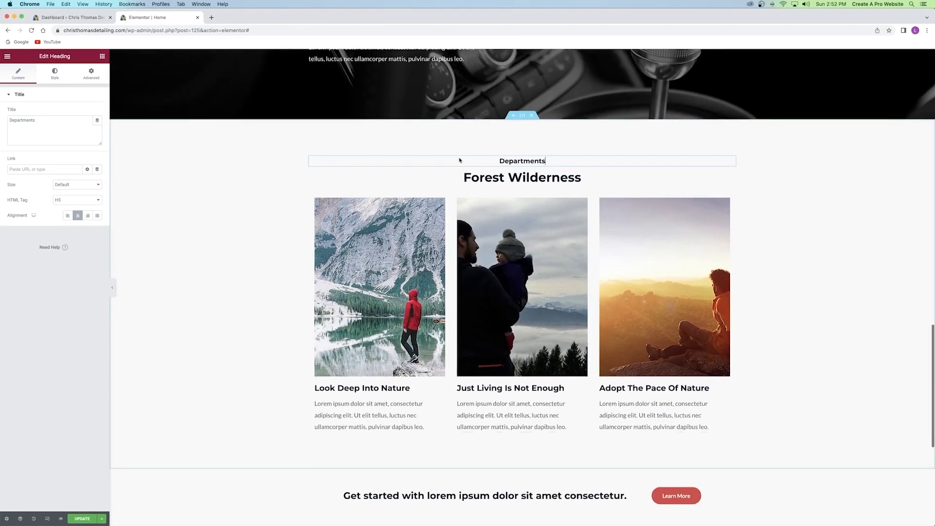
pyautogui.scroll(-3, 459, 159)
pyautogui.click(498, 105)
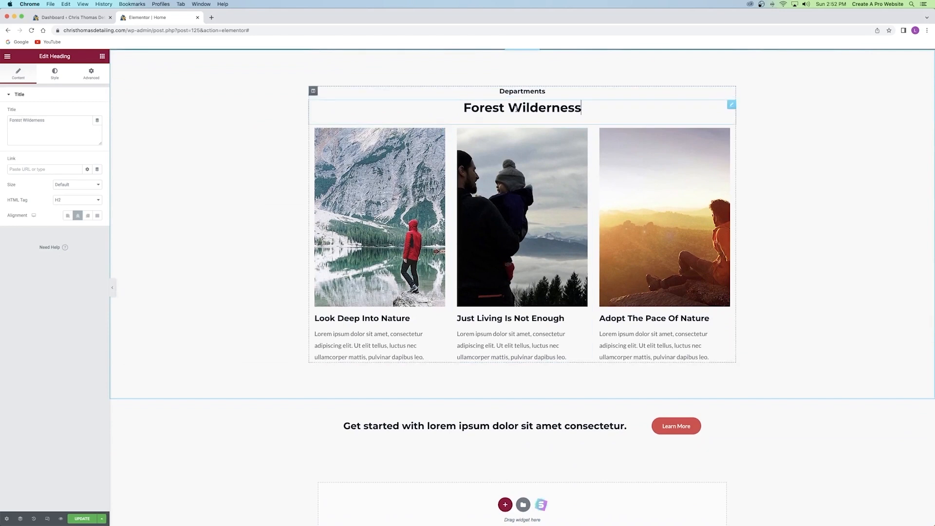
# Replace 'Forest Wilderness' with 'Different areas we can help' and set Transform to Capitalize.
pyautogui.tripleClick(491, 108)
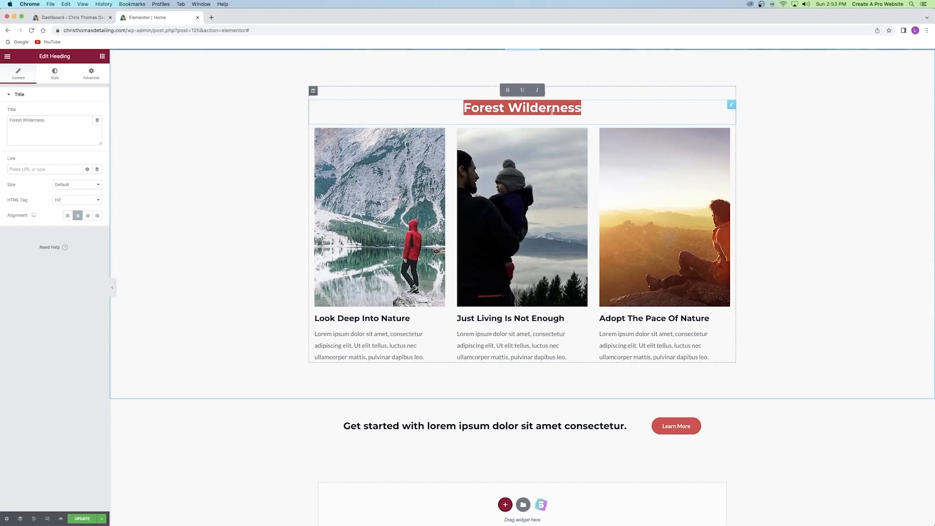
pyautogui.write('Different areas we c')
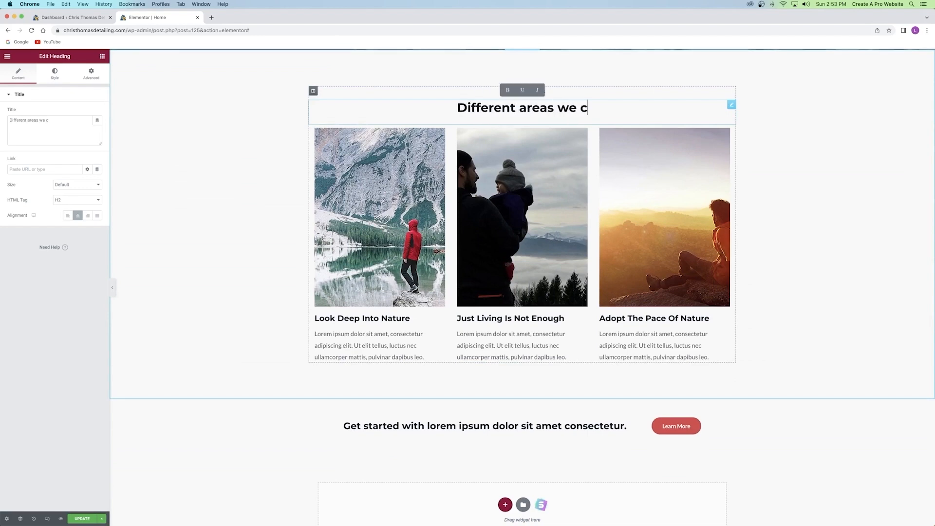
pyautogui.write('an help')
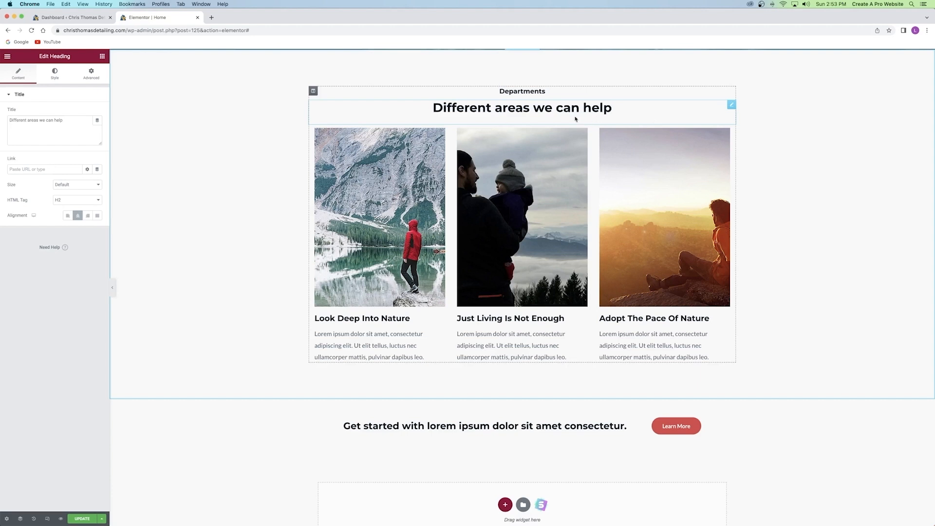
pyautogui.click(55, 75)
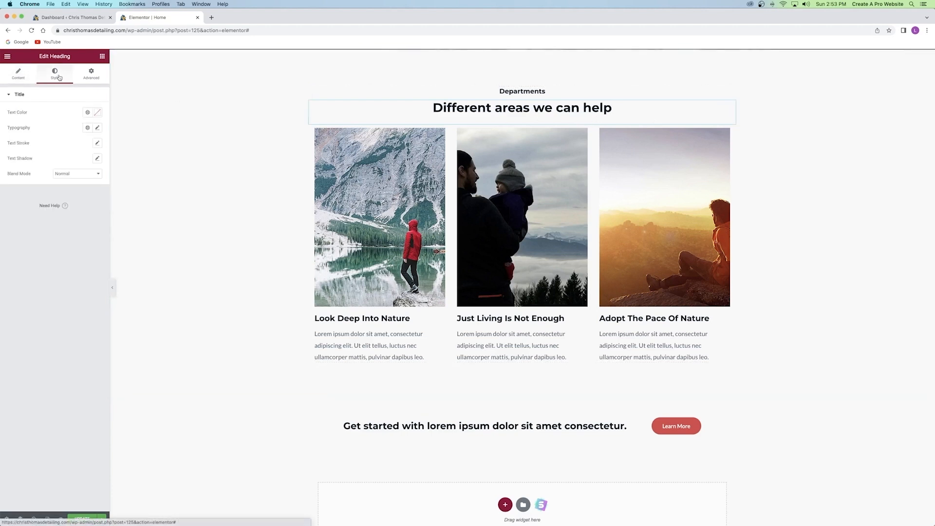
pyautogui.click(97, 127)
pyautogui.click(71, 217)
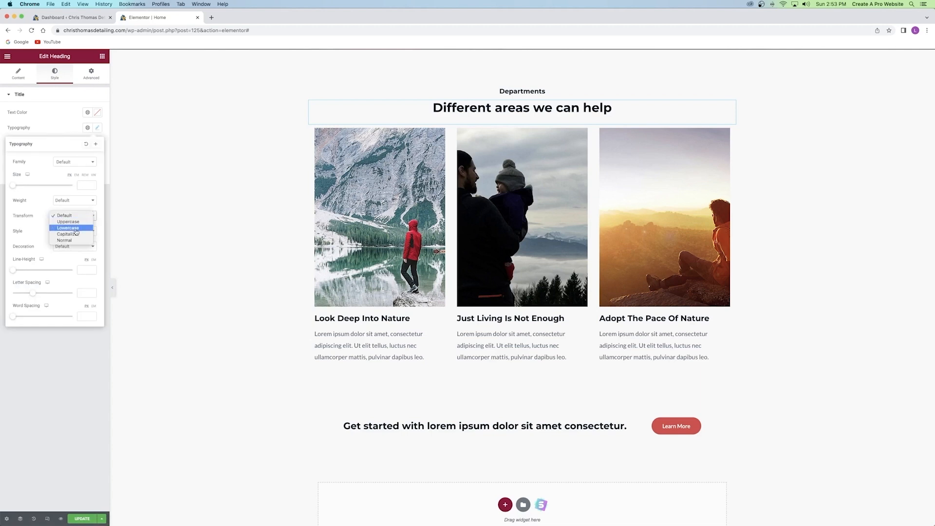
pyautogui.click(76, 235)
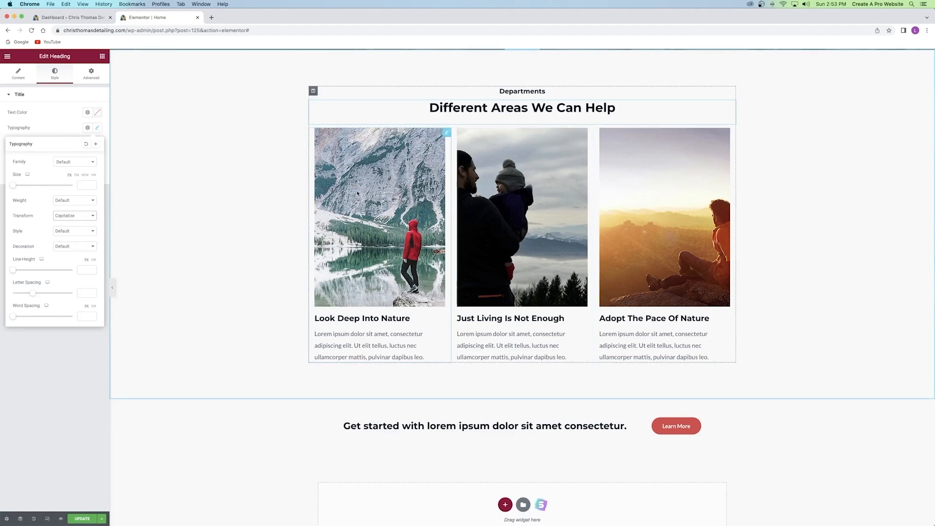
pyautogui.click(392, 185)
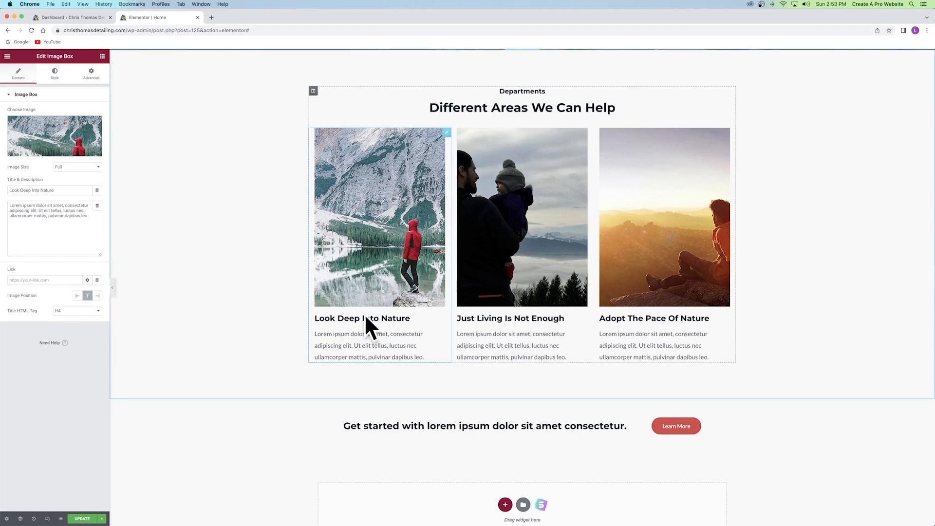
# Replace the first card's image with the dark car-interior photo.
pyautogui.moveTo(10, 205); pyautogui.dragTo(79, 216)
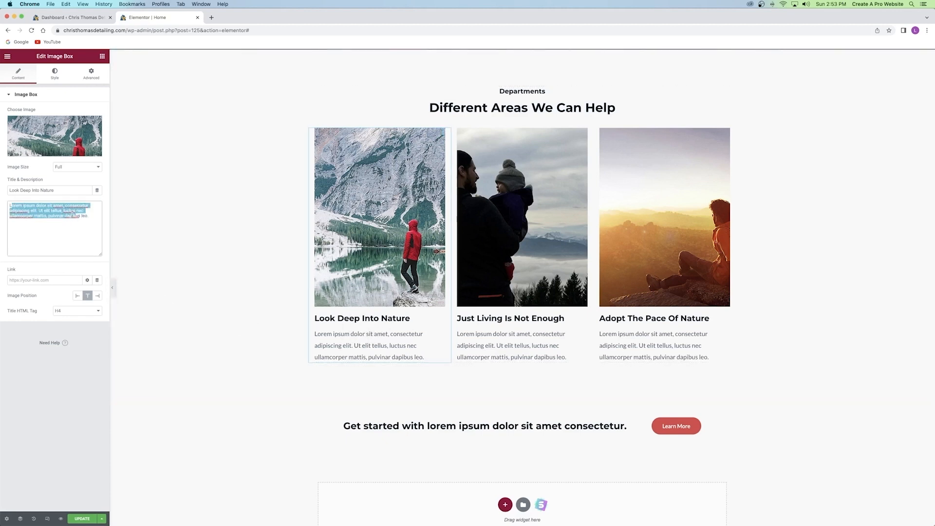
pyautogui.click(73, 214)
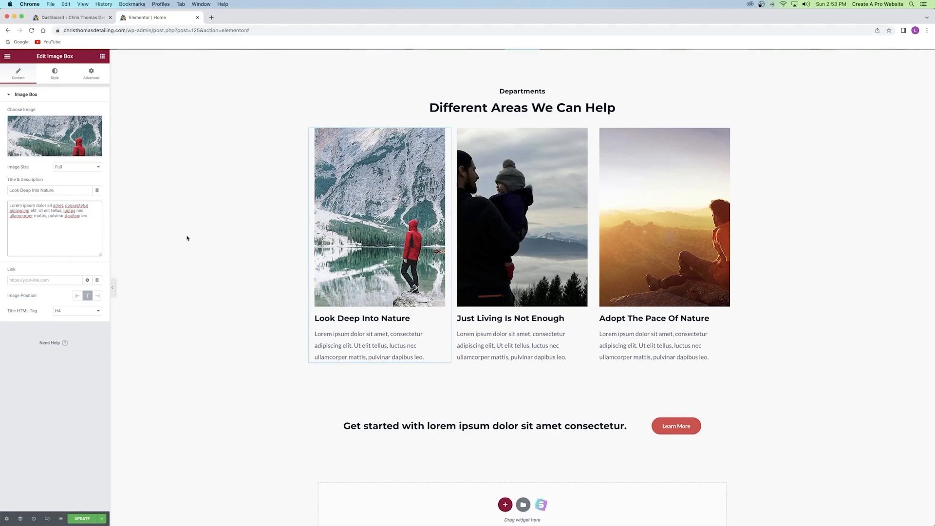
pyautogui.click(76, 138)
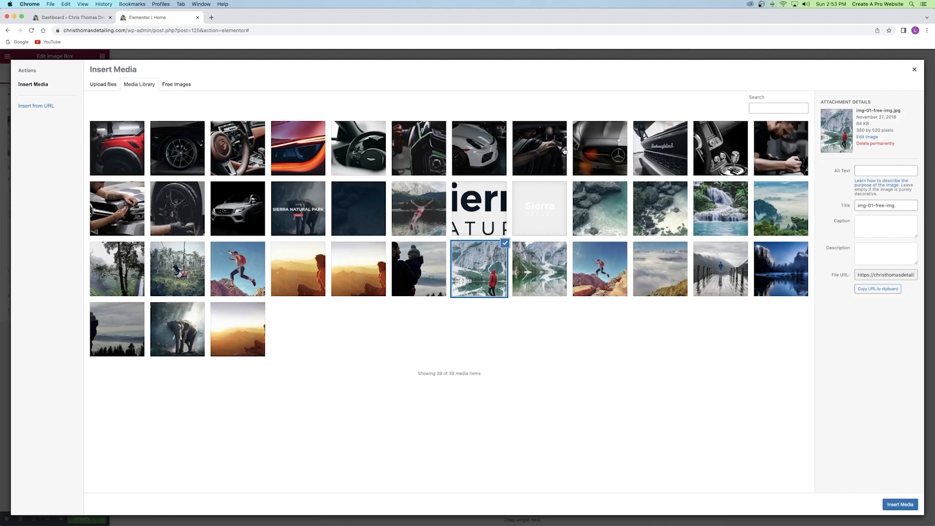
pyautogui.click(564, 151)
pyautogui.click(898, 504)
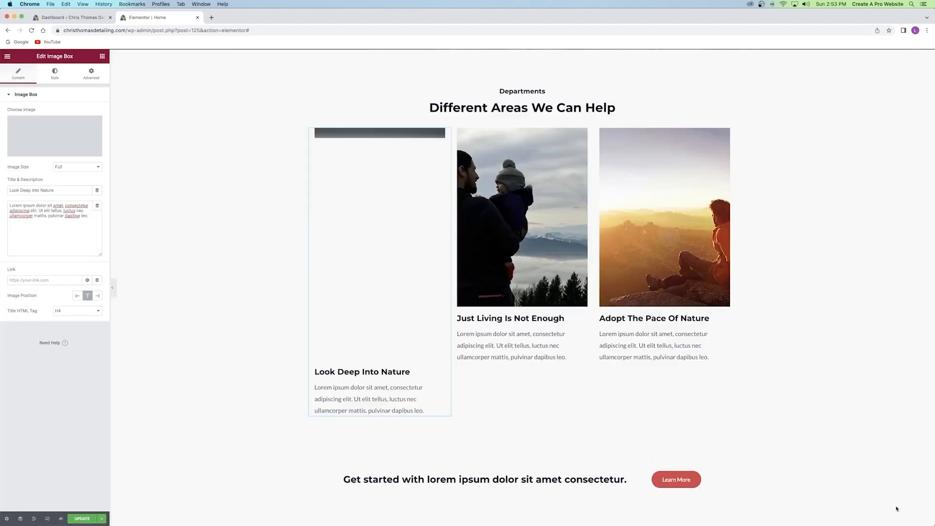
# Retitle the first card from Look Deep Into Nature to 'Interior Detailing'.
pyautogui.moveTo(63, 190); pyautogui.dragTo(1, 191)
pyautogui.press('BackSpace')
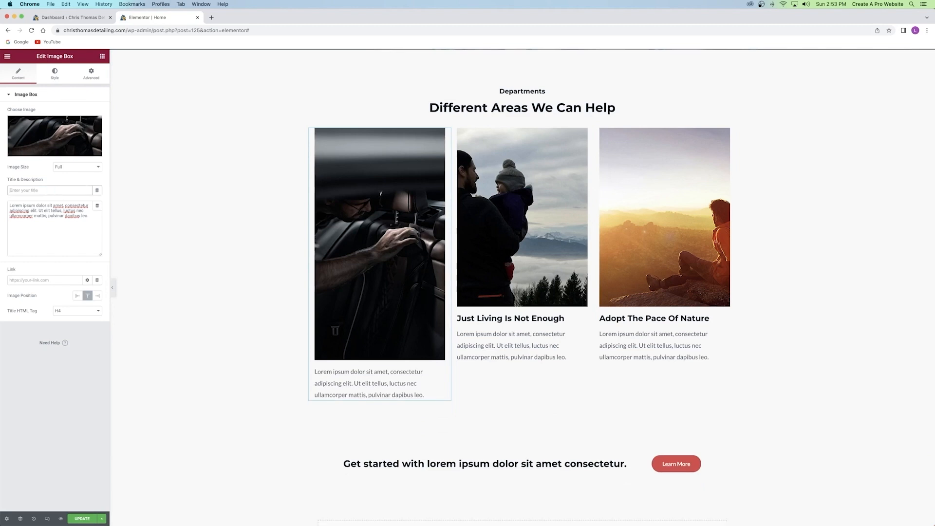
pyautogui.write('Interior Detailing')
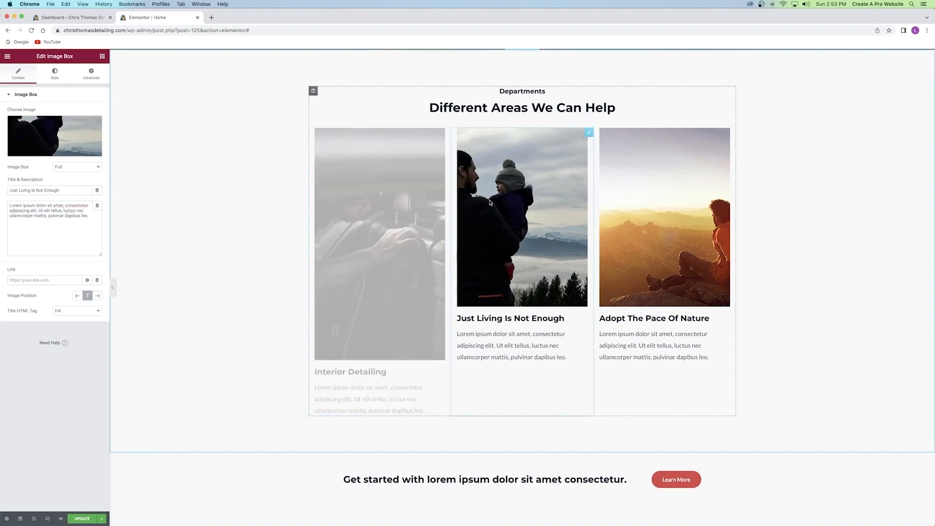
# Give the second card the photo of a man machine-polishing a car.
pyautogui.click(43, 134)
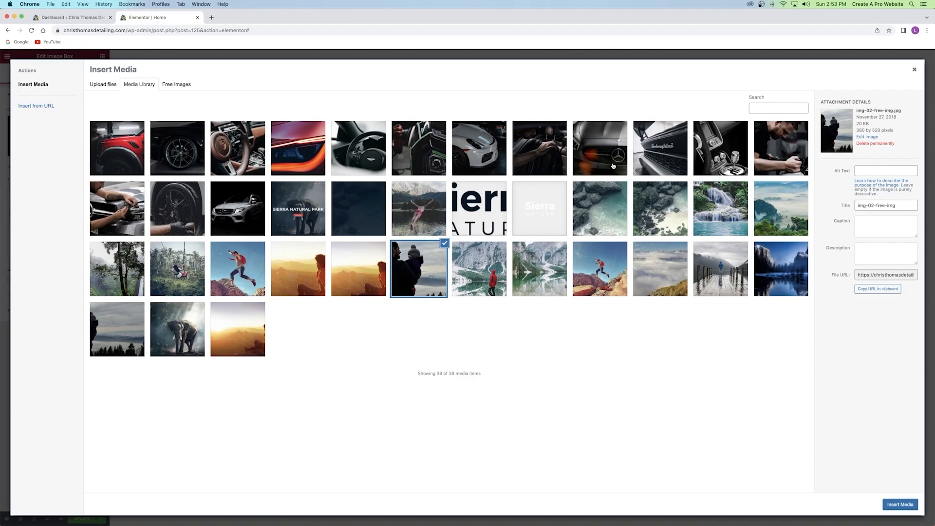
pyautogui.click(781, 153)
pyautogui.click(900, 505)
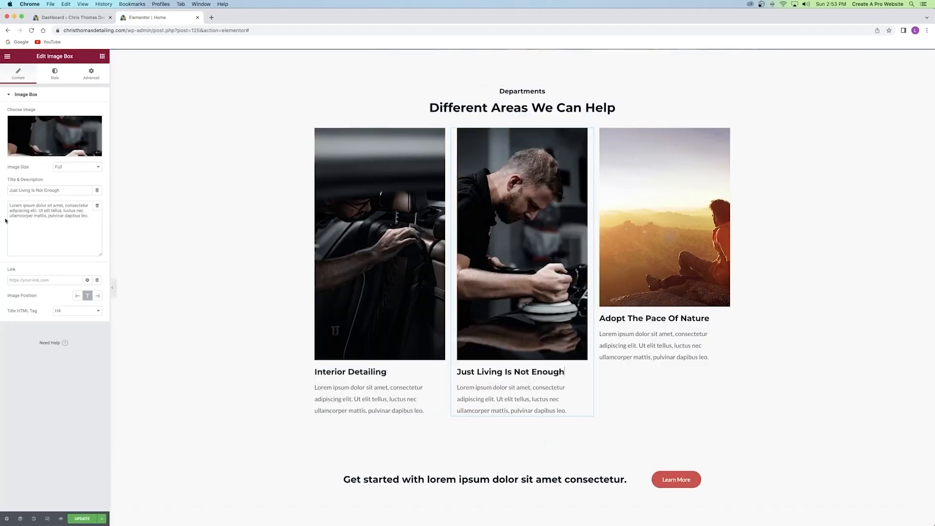
# Retitle the second card 'Exterior Detailing', correcting the 'Detaining' typo.
pyautogui.click(563, 374)
pyautogui.moveTo(565, 372); pyautogui.dragTo(490, 372)
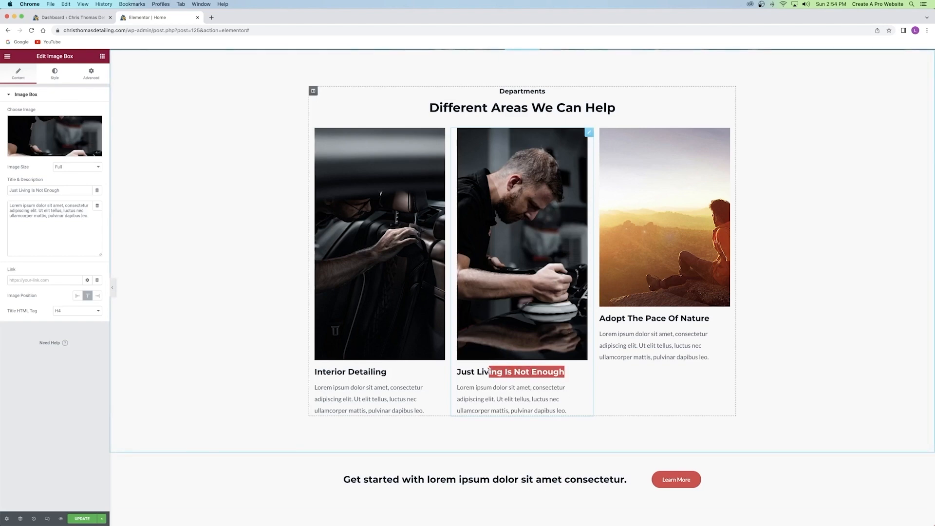
pyautogui.click(46, 191)
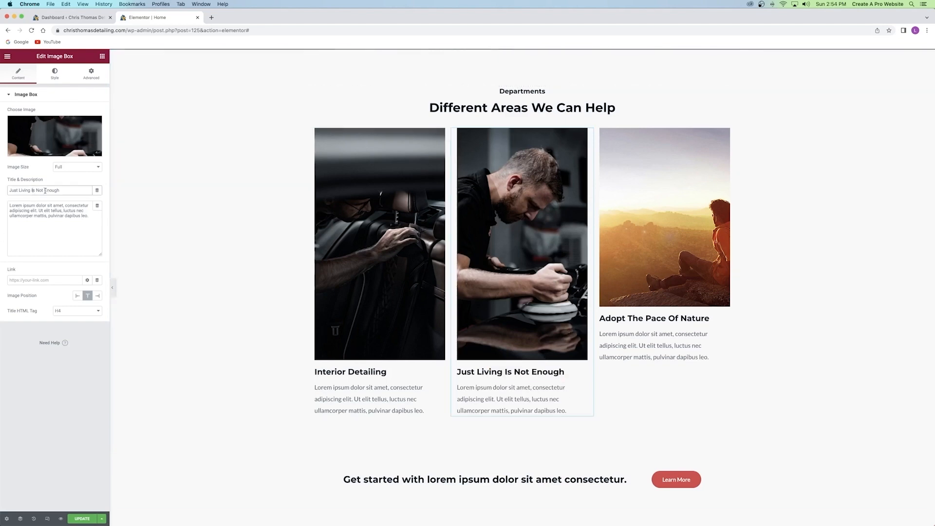
pyautogui.moveTo(69, 187); pyautogui.dragTo(1, 189)
pyautogui.write('Exterior Detaining')
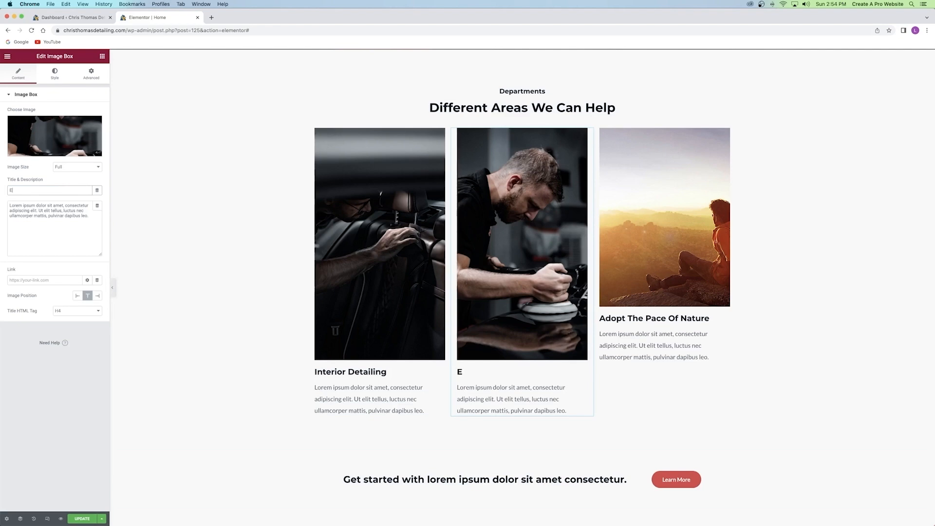
pyautogui.press('BackSpace')
pyautogui.press('BackSpace')
pyautogui.press('BackSpace')
pyautogui.press('BackSpace')
pyautogui.write('iling')
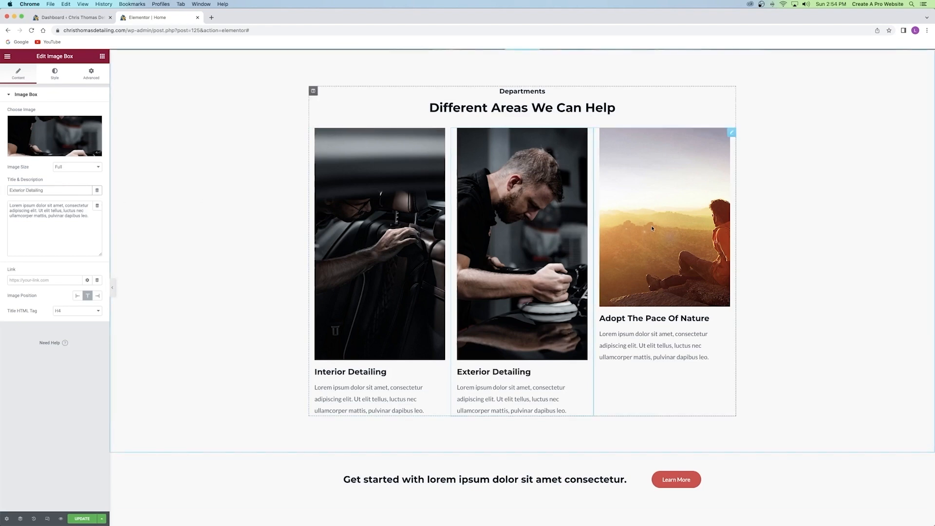
pyautogui.click(691, 233)
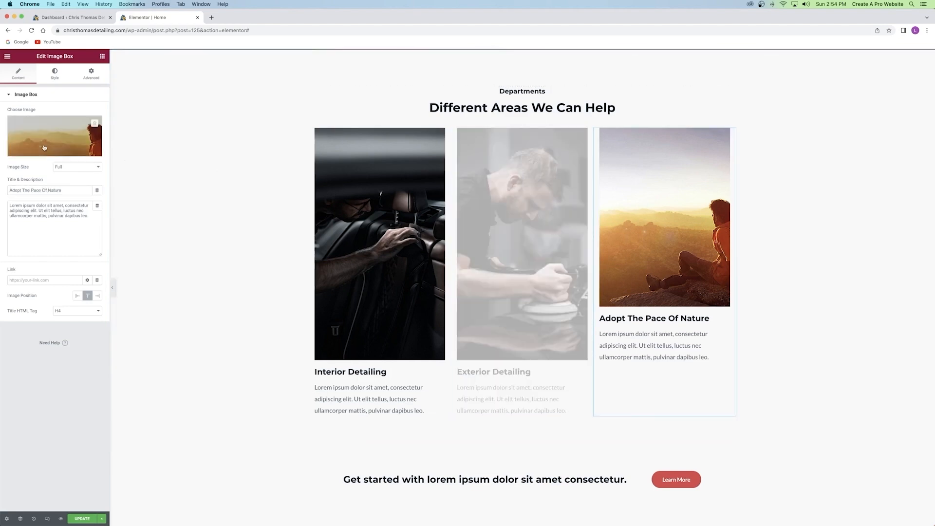
# Replace the third card's sunset image with the tire-cleaning photo.
pyautogui.click(41, 141)
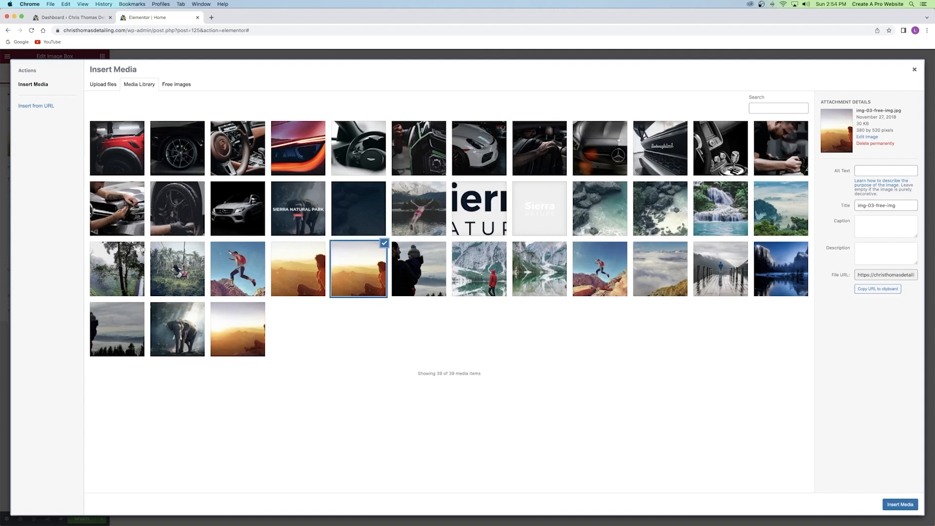
pyautogui.click(168, 213)
pyautogui.click(888, 504)
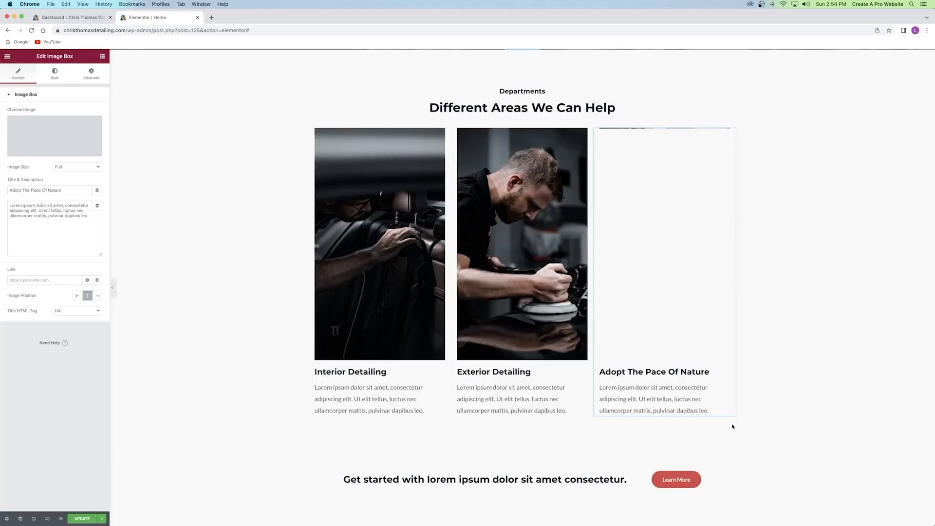
# Retitle the third card from Adopt The Pace Of Nature to 'Additional Services'.
pyautogui.moveTo(73, 190); pyautogui.dragTo(19, 190)
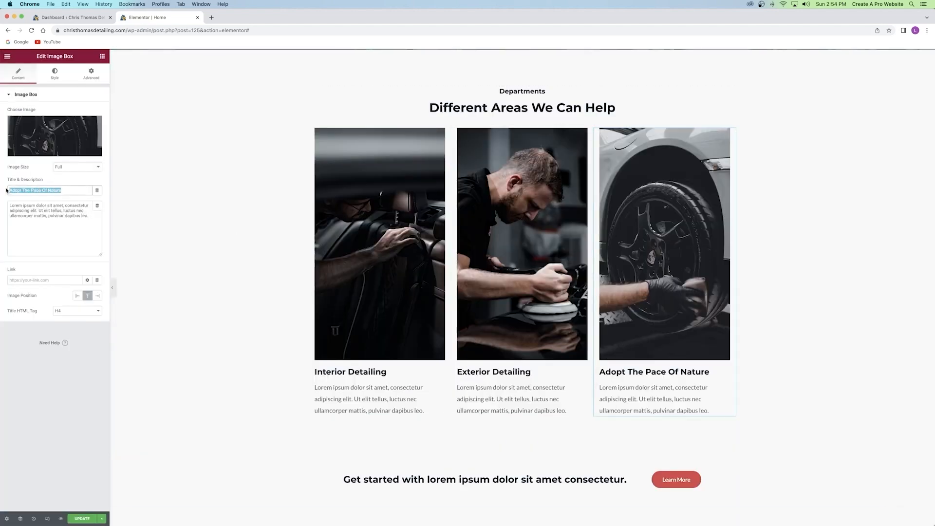
pyautogui.press('BackSpace')
pyautogui.write('Additional Services')
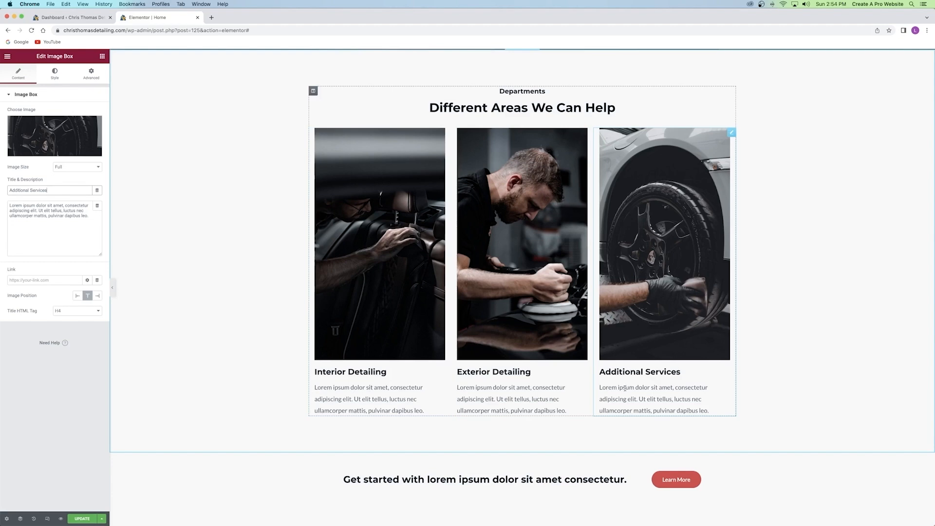
pyautogui.scroll(-5, 557, 323)
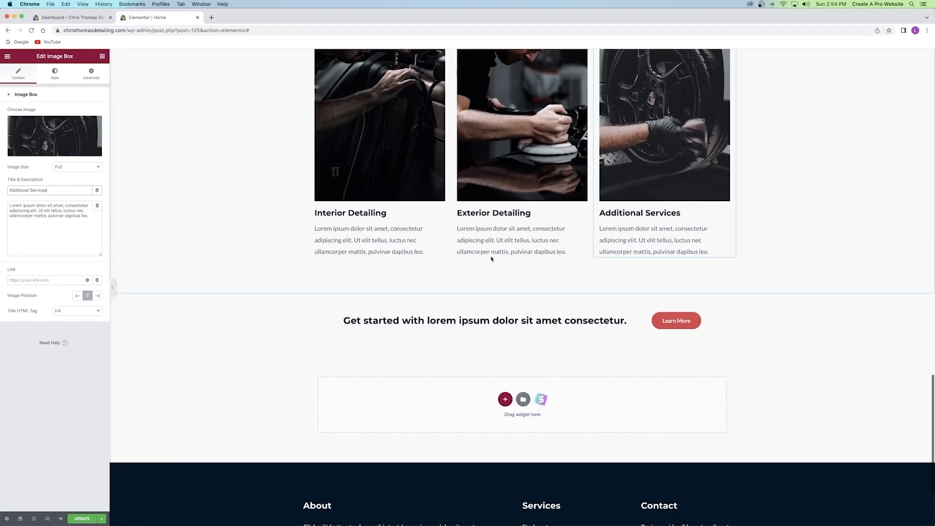
# Review the three car-detailing cards and save the page with Update.
pyautogui.scroll(7, 490, 259)
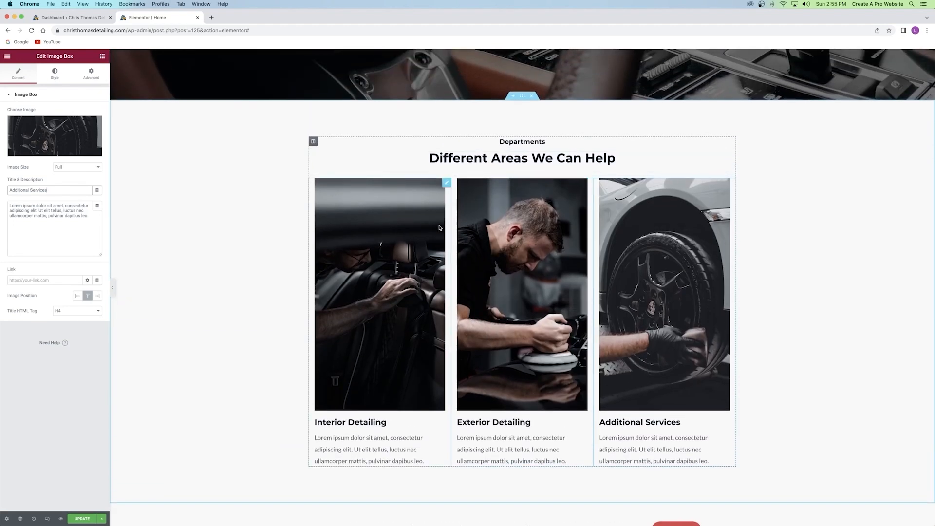
pyautogui.scroll(-9, 439, 227)
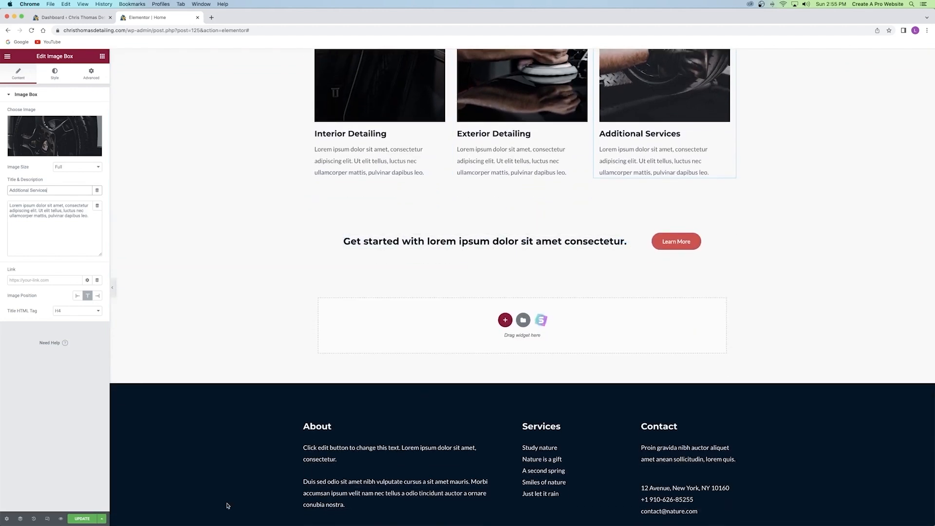
pyautogui.click(81, 519)
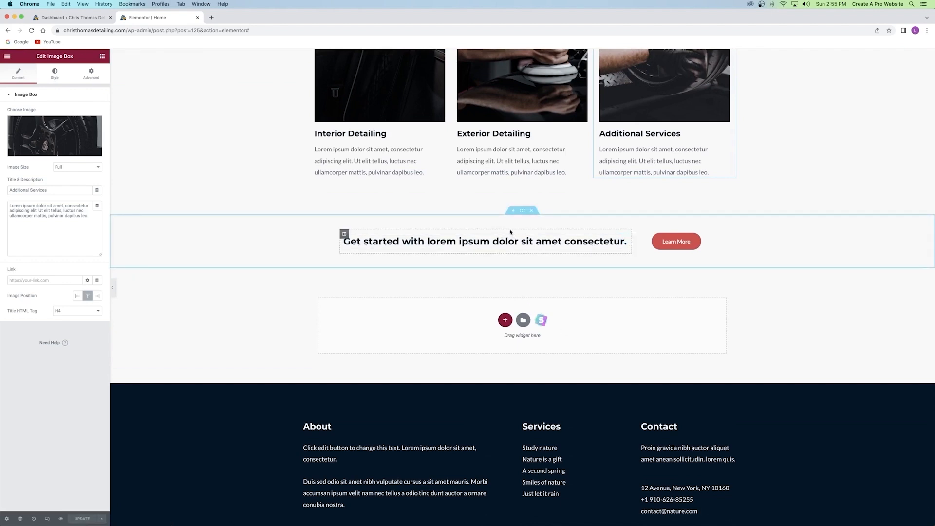
pyautogui.scroll(20, 510, 232)
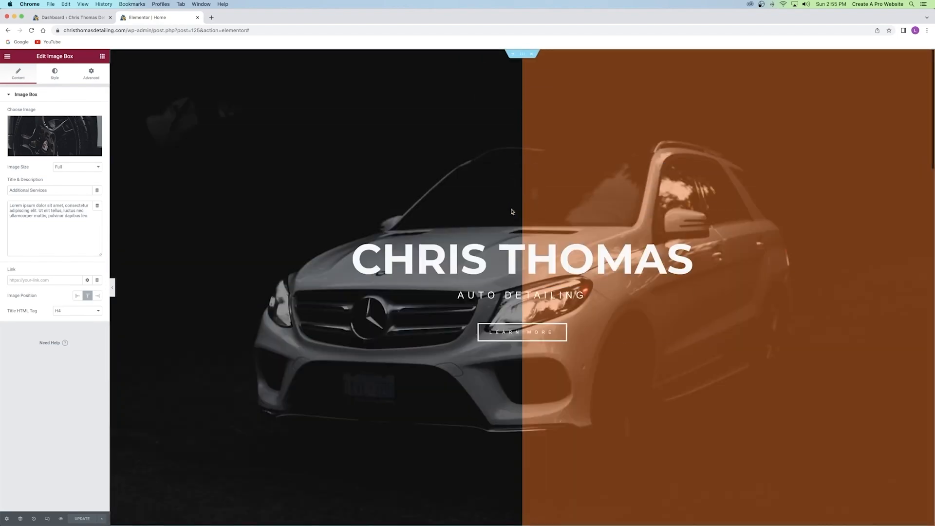
pyautogui.scroll(-8, 452, 164)
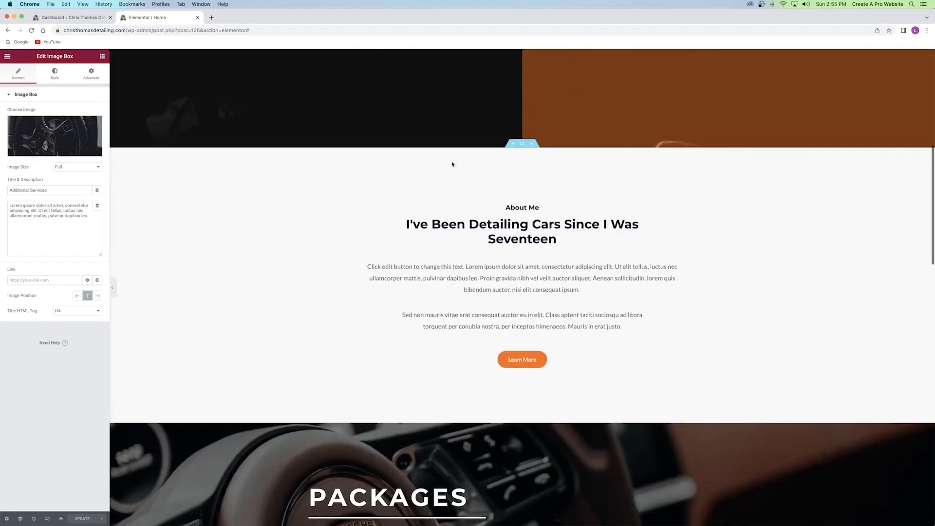
pyautogui.scroll(-12, 451, 164)
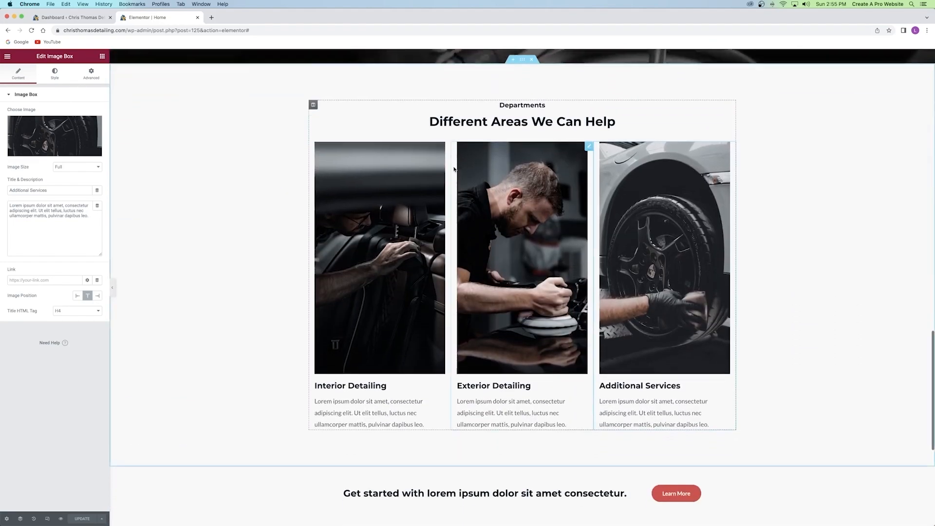
pyautogui.scroll(-5, 454, 169)
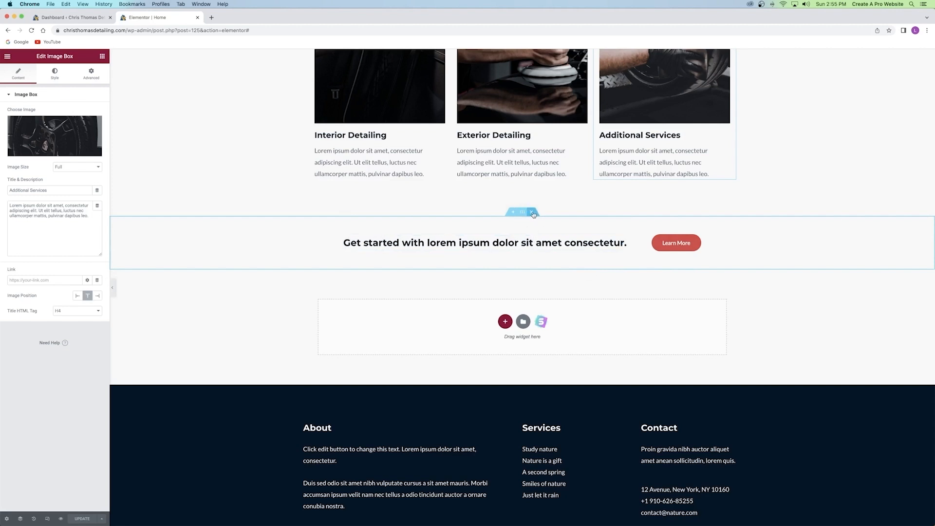
# Delete the Get started call-to-action, then remove a trial two-column section added in its place.
pyautogui.click(532, 212)
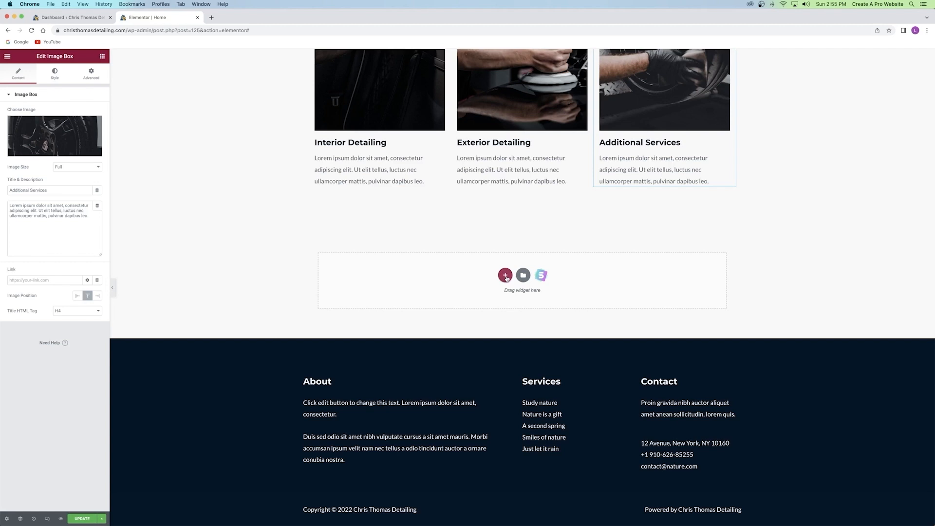
pyautogui.click(506, 276)
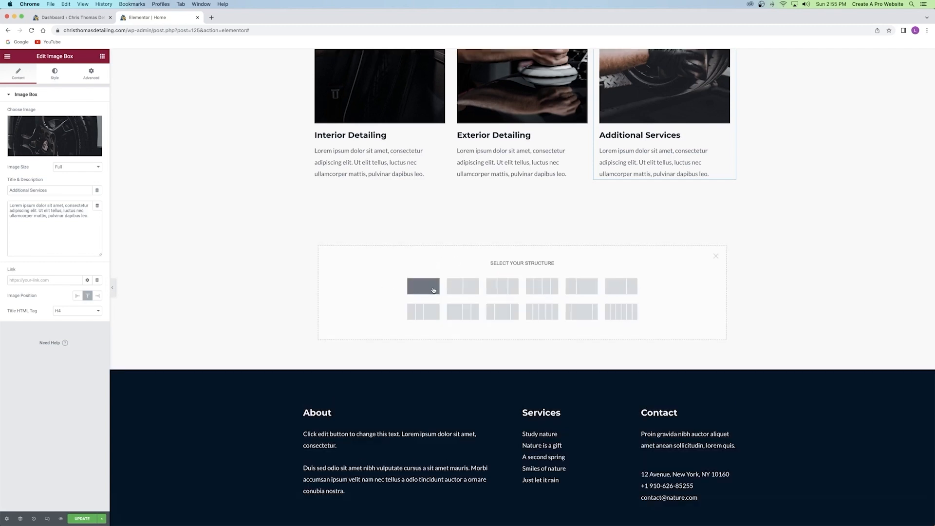
pyautogui.click(453, 290)
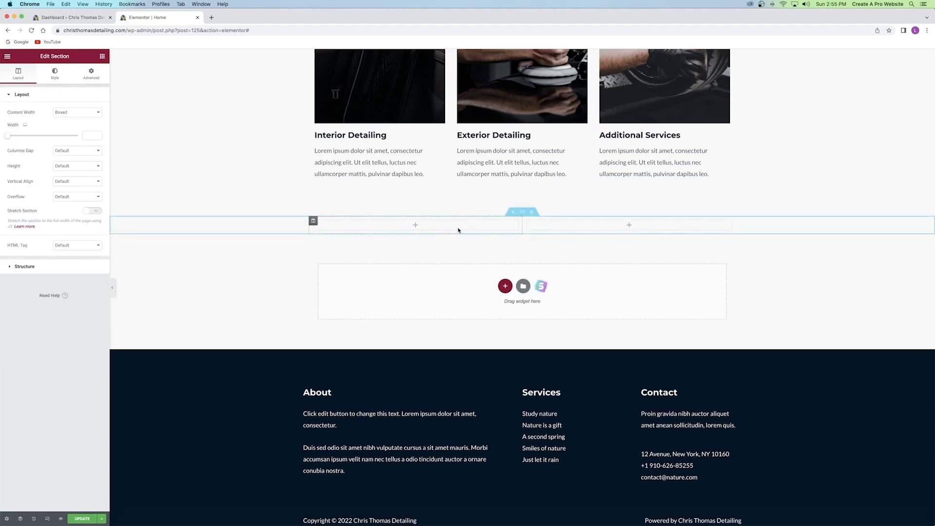
pyautogui.click(102, 57)
pyautogui.moveTo(40, 157); pyautogui.dragTo(73, 182)
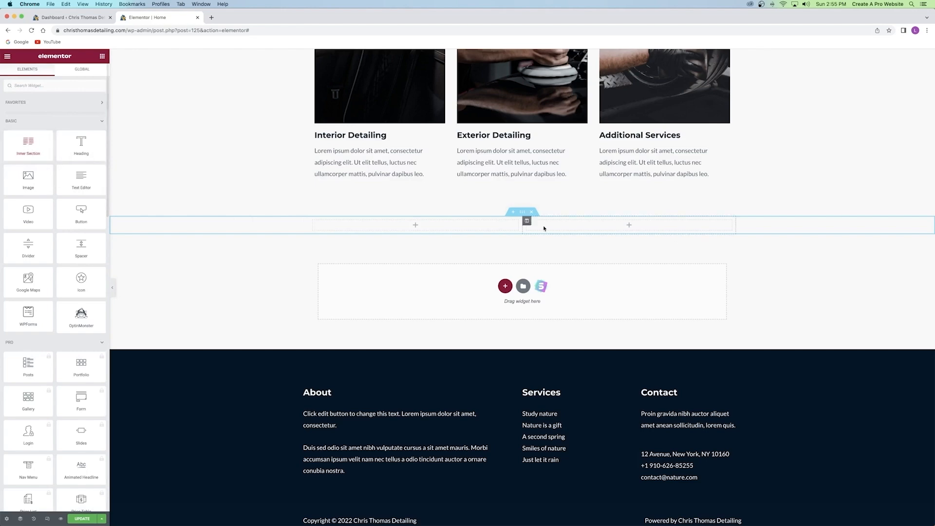
pyautogui.click(531, 211)
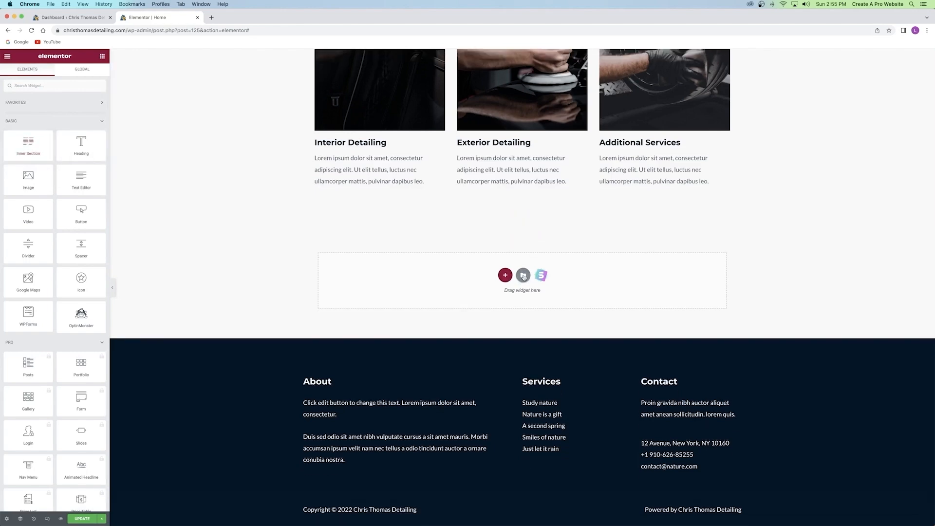
# Filter the template library's Blocks to the Testimonials category.
pyautogui.click(523, 277)
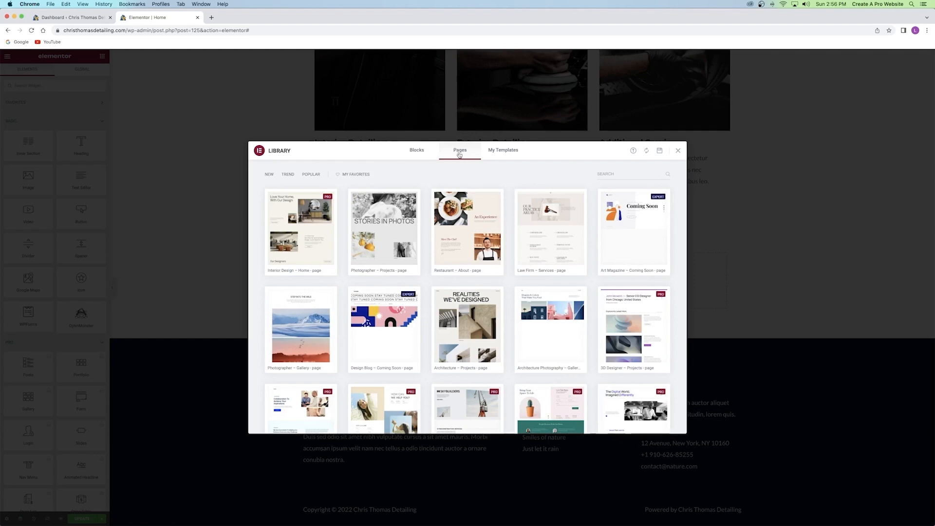
pyautogui.scroll(-10, 457, 180)
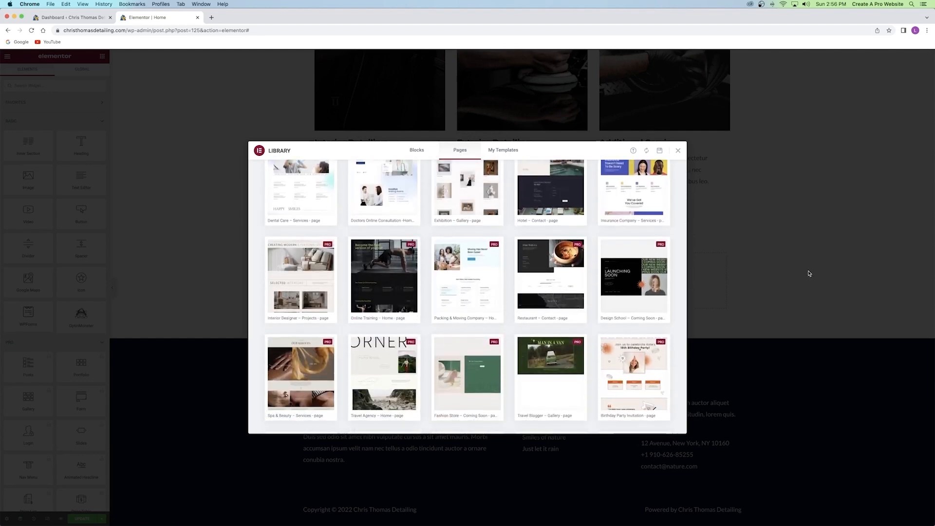
pyautogui.scroll(10, 516, 316)
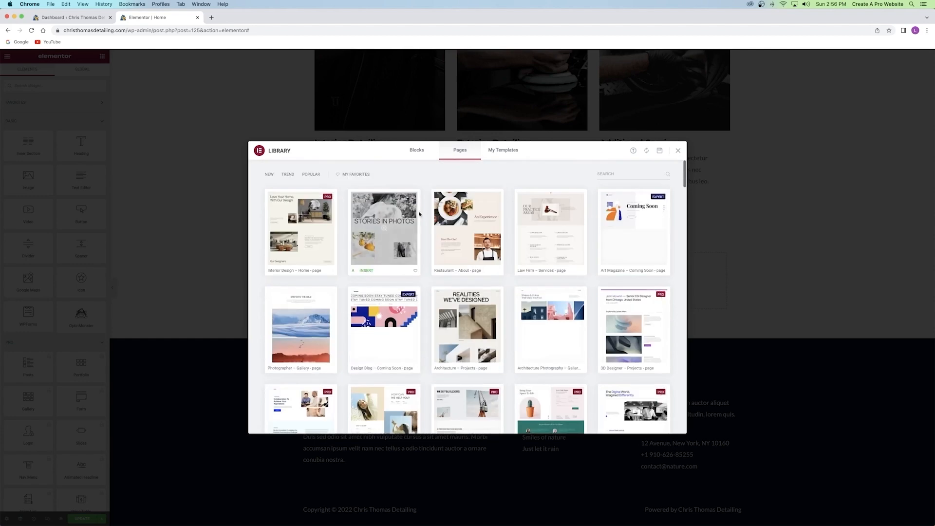
pyautogui.click(417, 150)
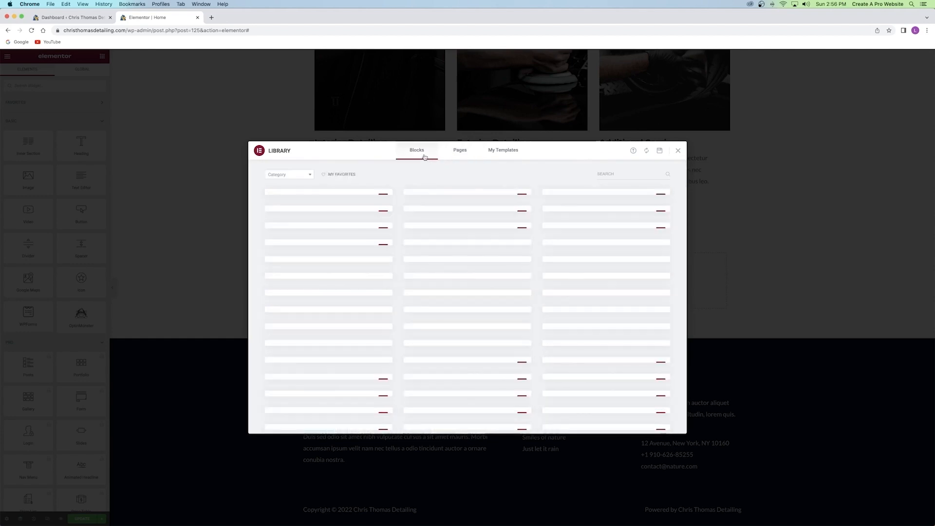
pyautogui.scroll(-10, 419, 252)
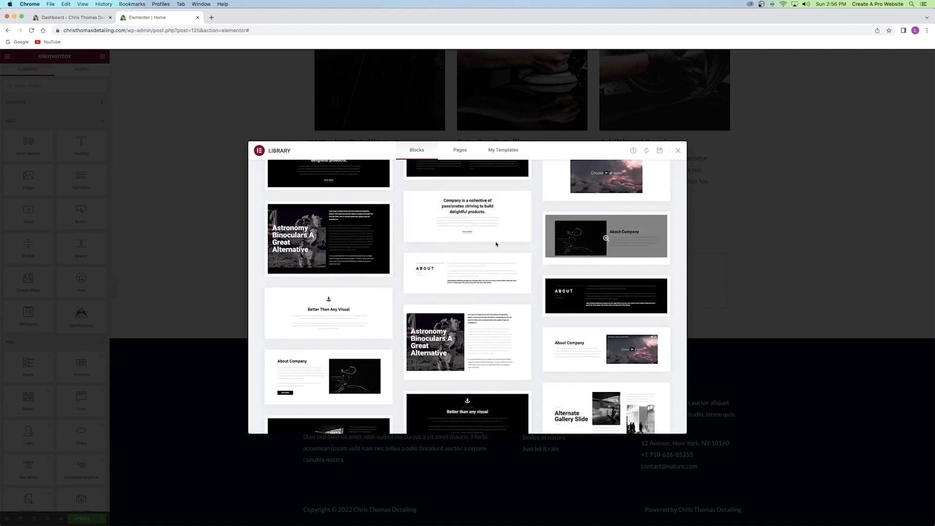
pyautogui.scroll(-10, 369, 292)
pyautogui.scroll(-10, 369, 292)
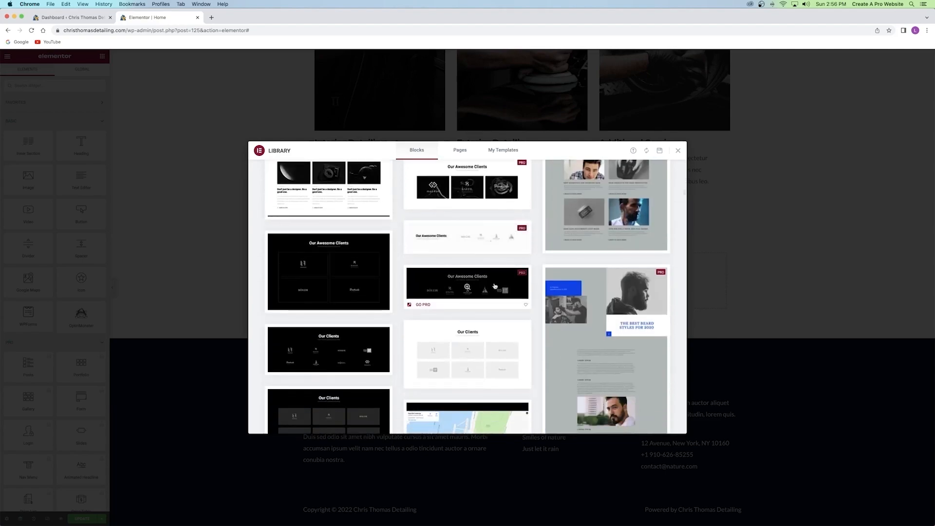
pyautogui.scroll(20, 334, 267)
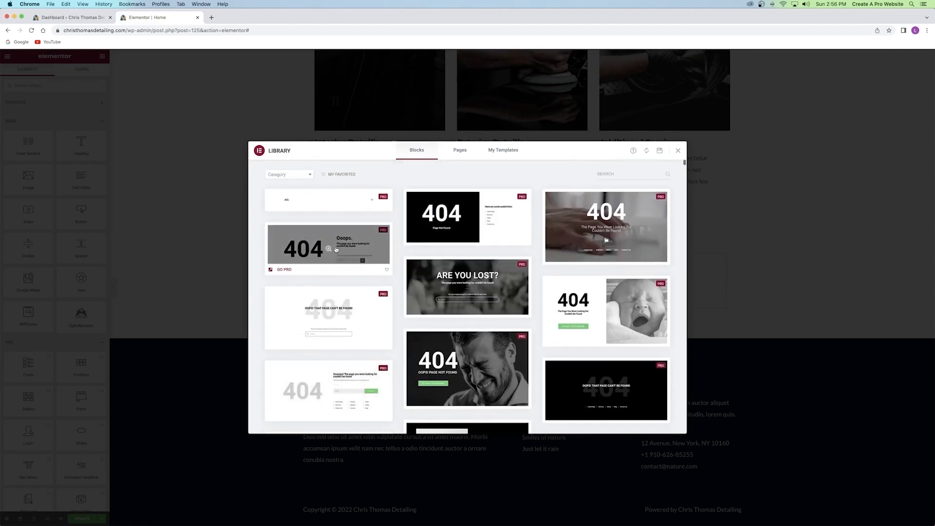
pyautogui.click(281, 175)
pyautogui.scroll(-6, 287, 217)
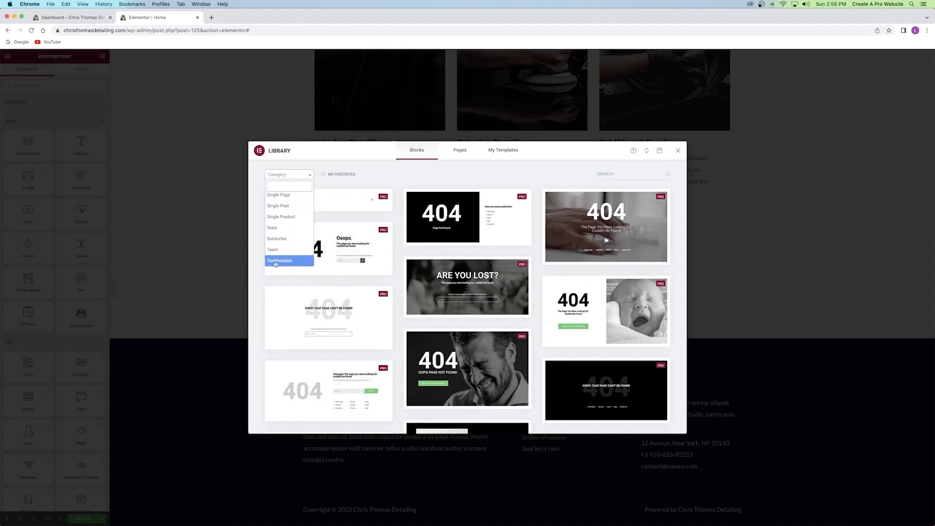
pyautogui.click(294, 262)
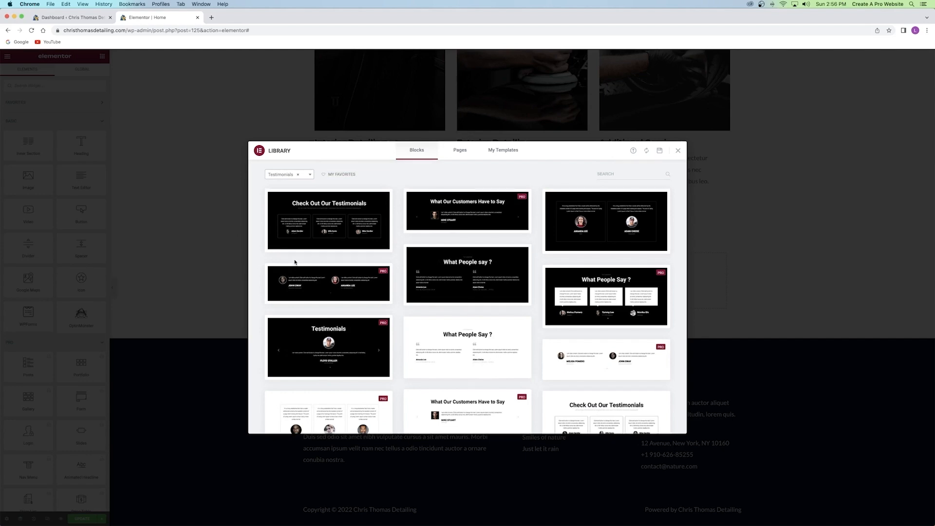
# Insert the Check Out Our Testimonials block and connect an account via Get Started.
pyautogui.moveTo(342, 219)
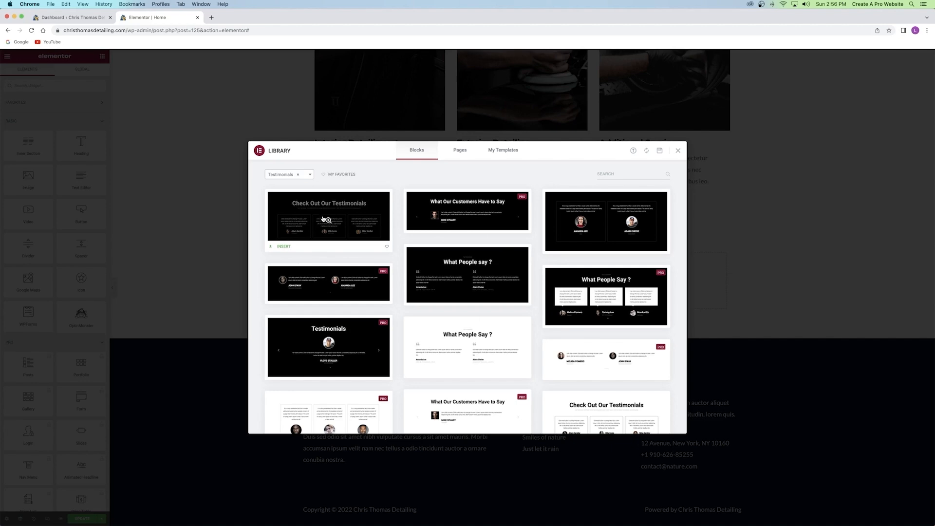
pyautogui.click(284, 247)
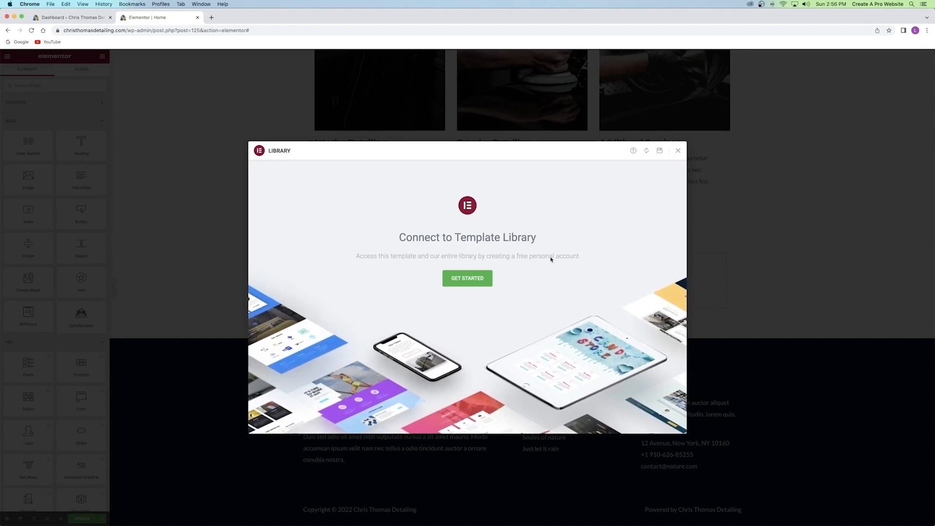
pyautogui.click(468, 282)
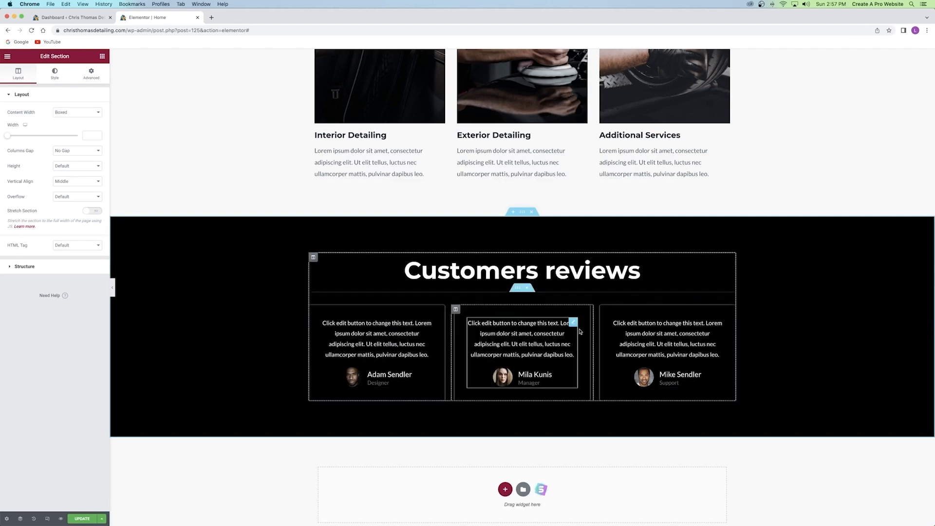
pyautogui.click(523, 490)
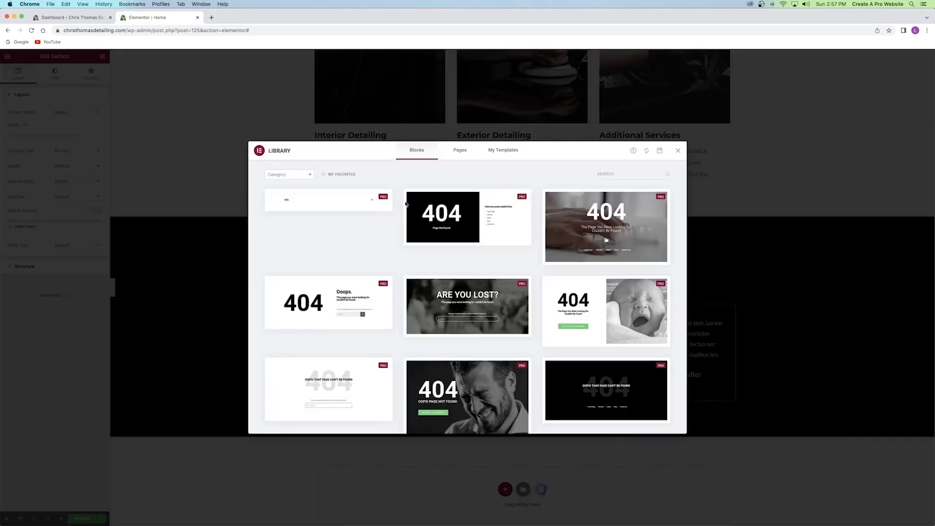
pyautogui.click(286, 175)
pyautogui.click(289, 259)
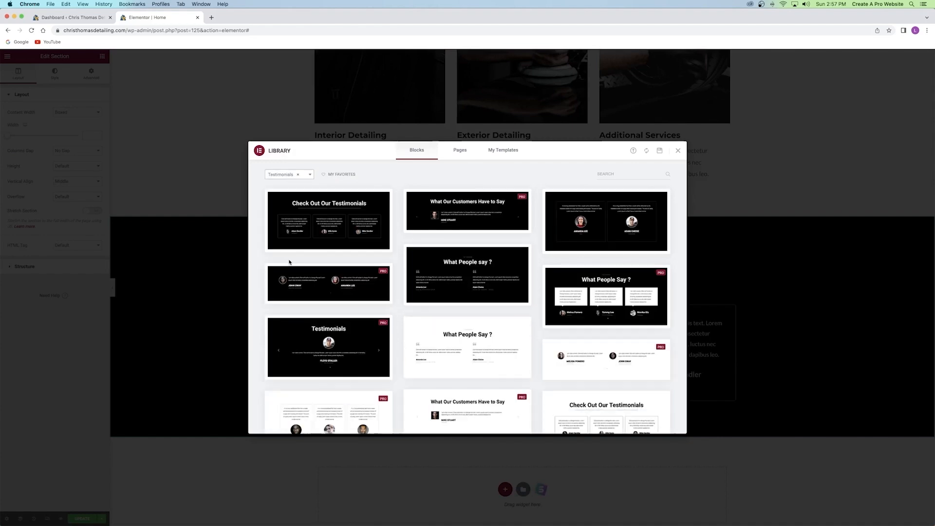
pyautogui.moveTo(337, 218)
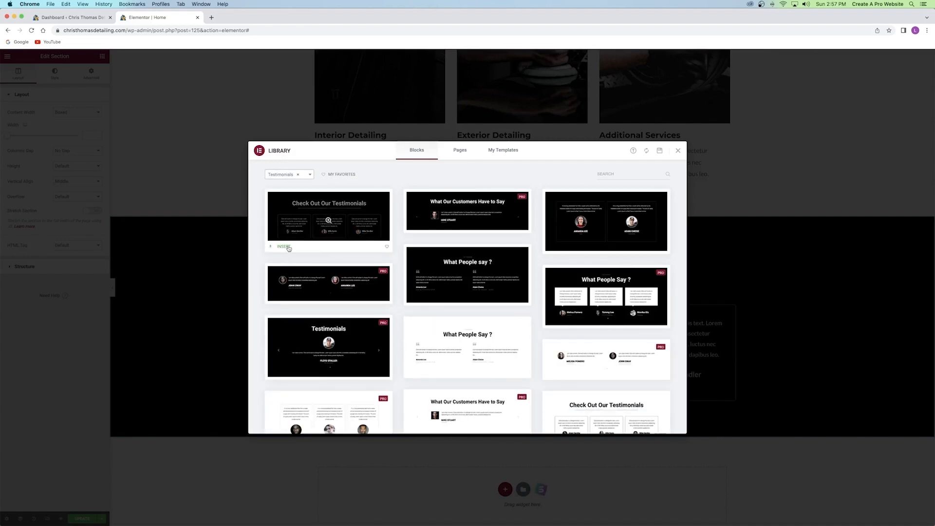
pyautogui.click(284, 247)
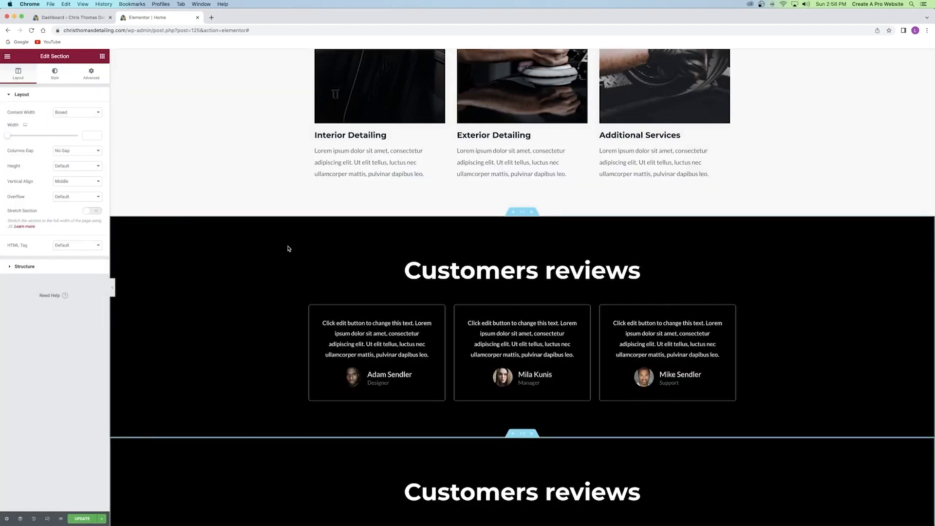
pyautogui.scroll(-2, 387, 251)
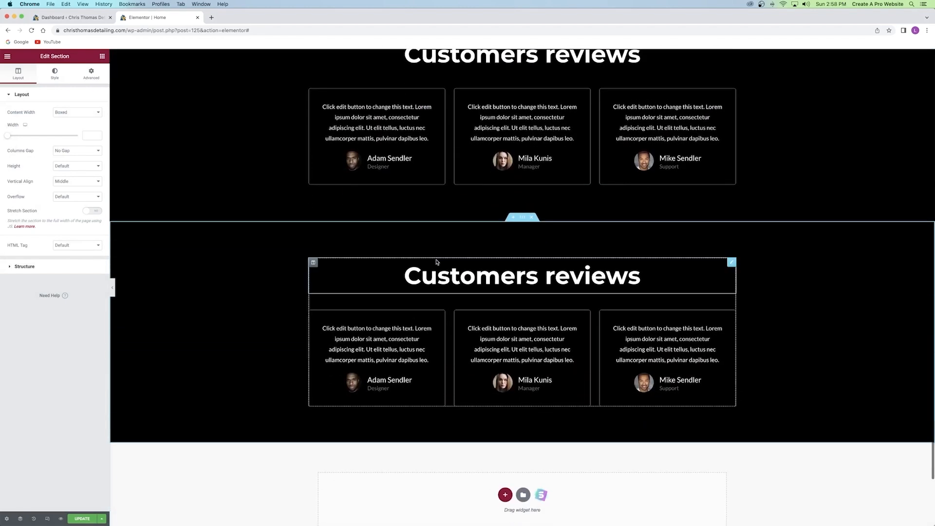
pyautogui.click(531, 218)
pyautogui.scroll(3, 536, 244)
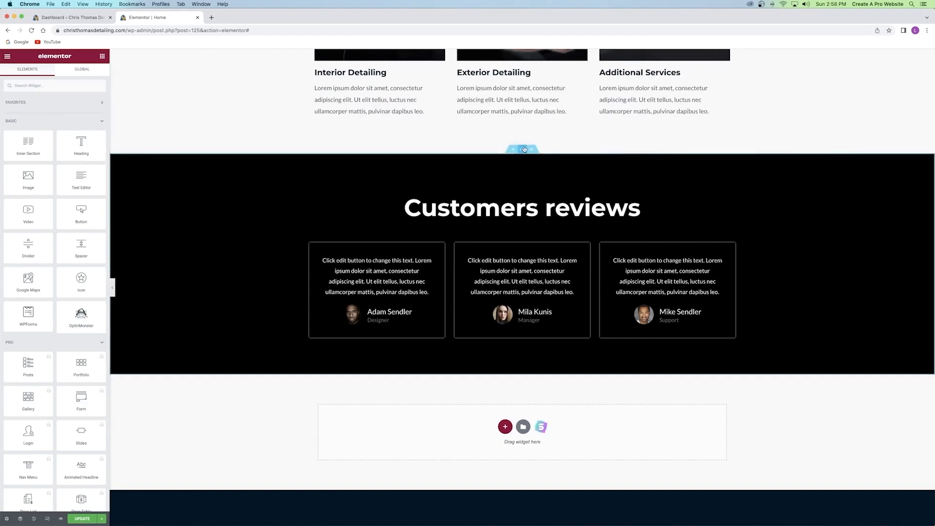
# Set the reviews section background to the white car photo, Center Center position, Cover size.
pyautogui.click(522, 149)
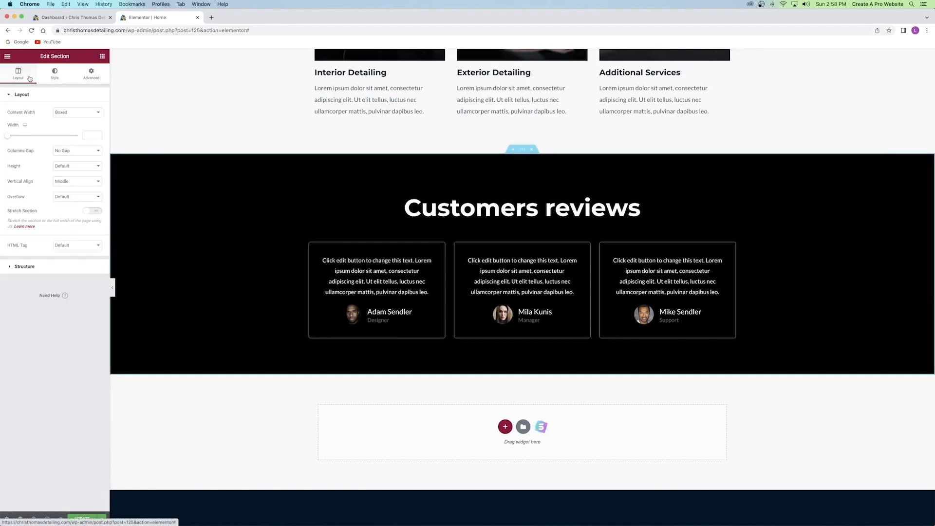
pyautogui.click(55, 75)
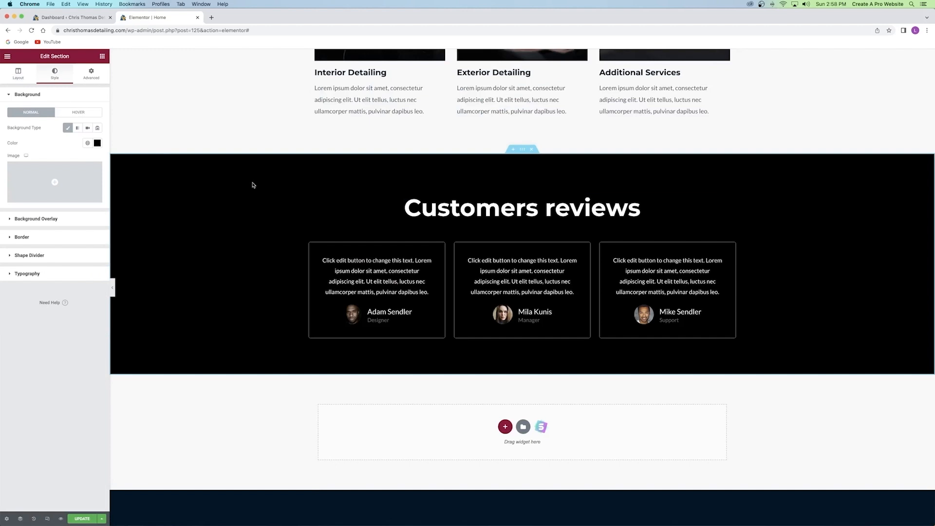
pyautogui.click(50, 184)
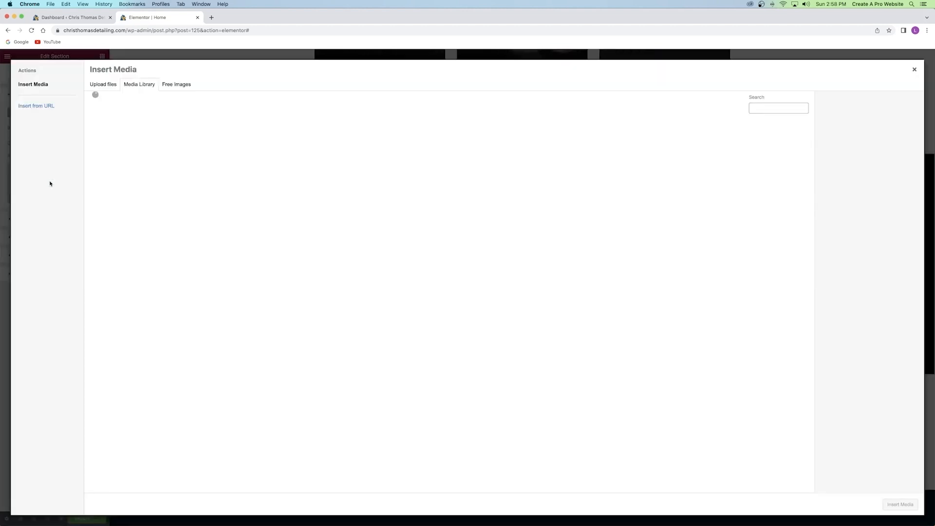
pyautogui.click(661, 153)
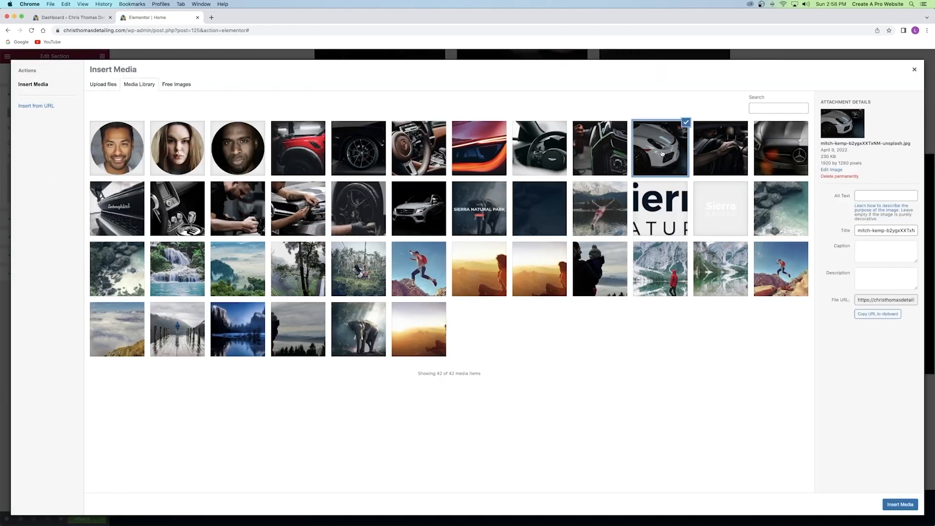
pyautogui.click(886, 503)
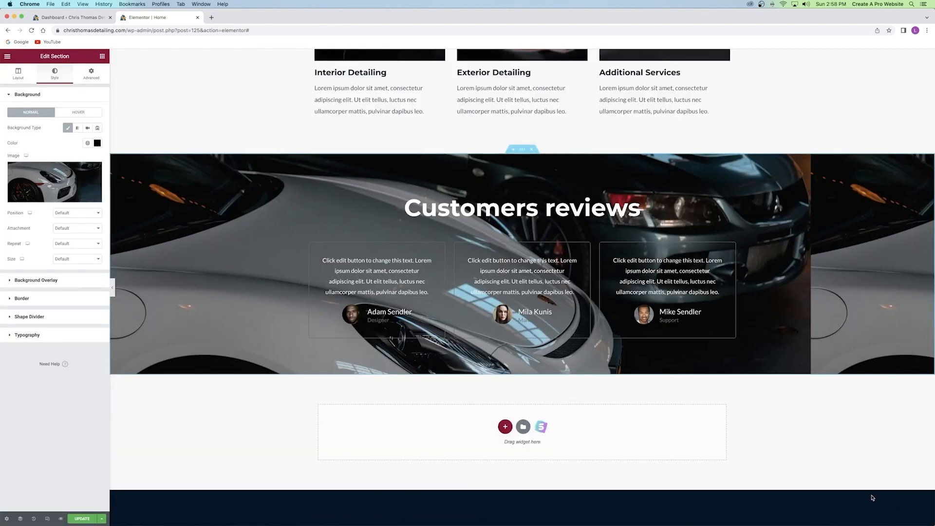
pyautogui.click(67, 214)
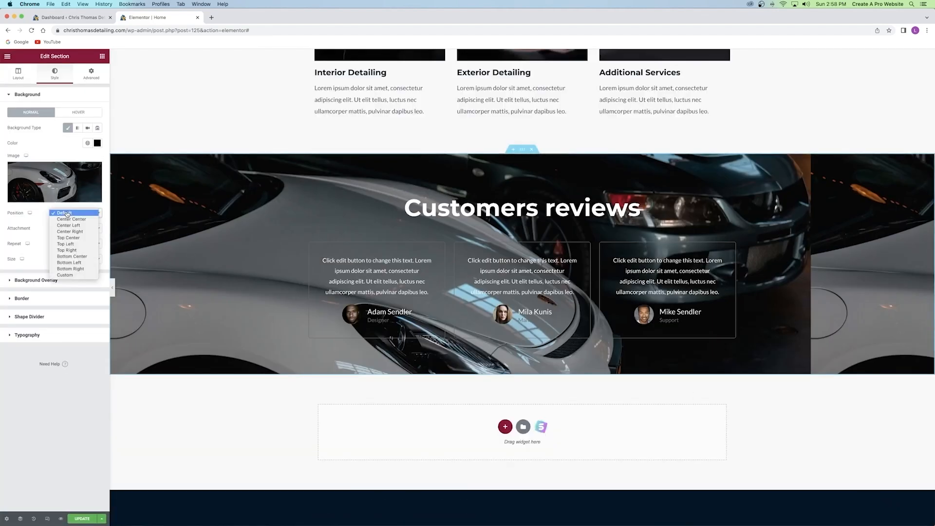
pyautogui.click(74, 219)
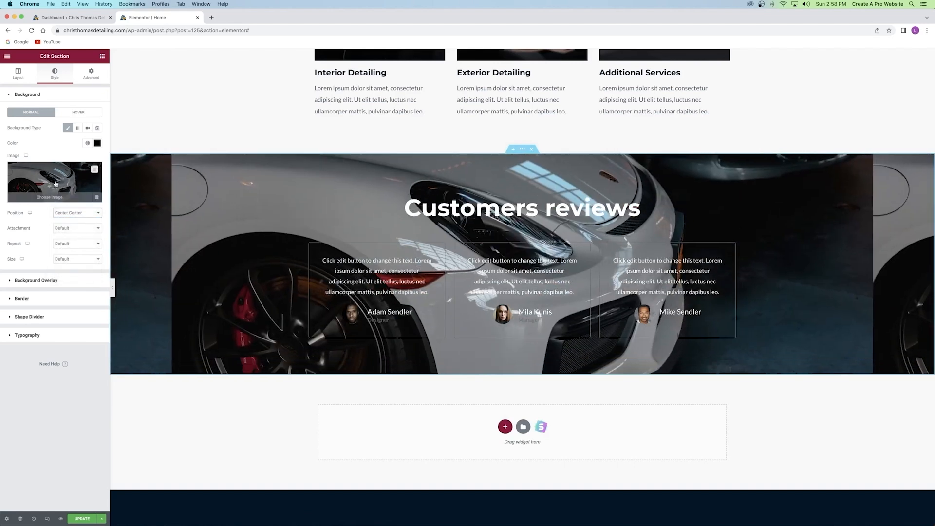
pyautogui.click(61, 259)
pyautogui.click(67, 272)
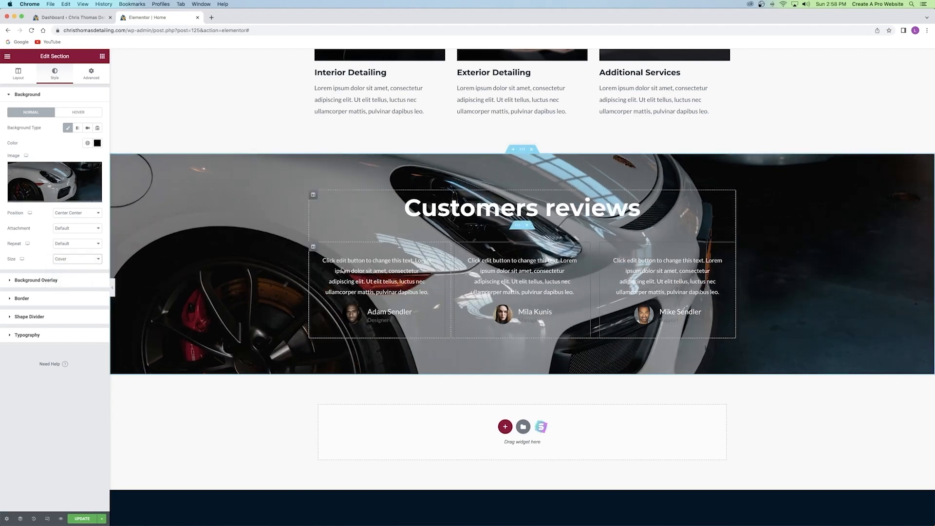
pyautogui.click(47, 281)
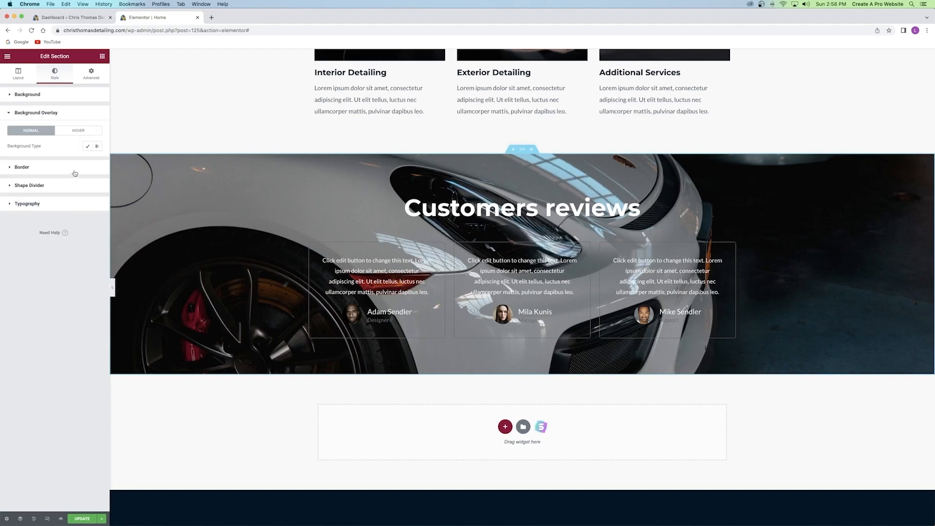
# Add a classic black background overlay at about 0.67 opacity.
pyautogui.click(87, 148)
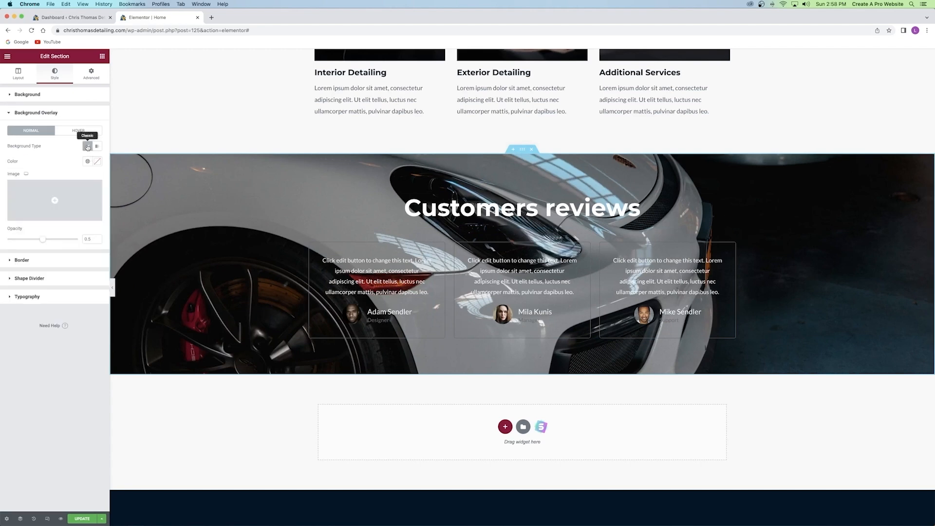
pyautogui.moveTo(63, 198)
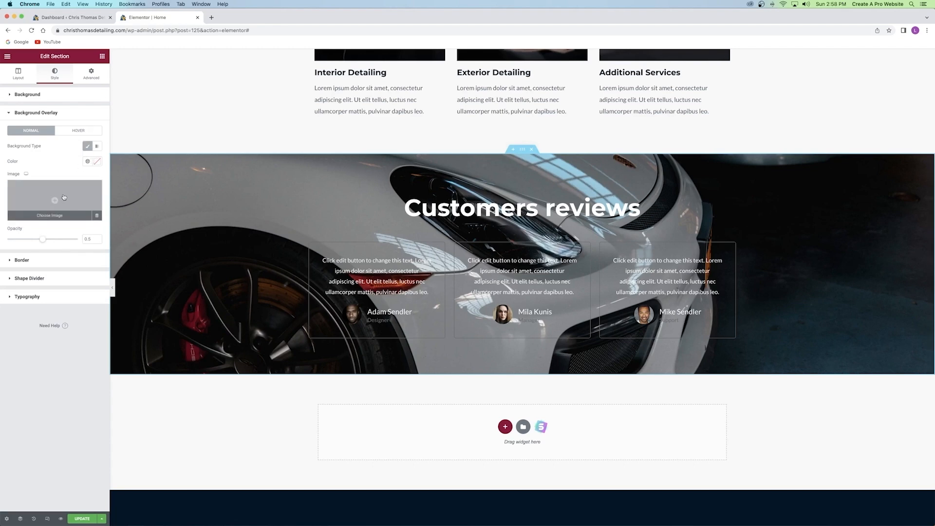
pyautogui.click(98, 163)
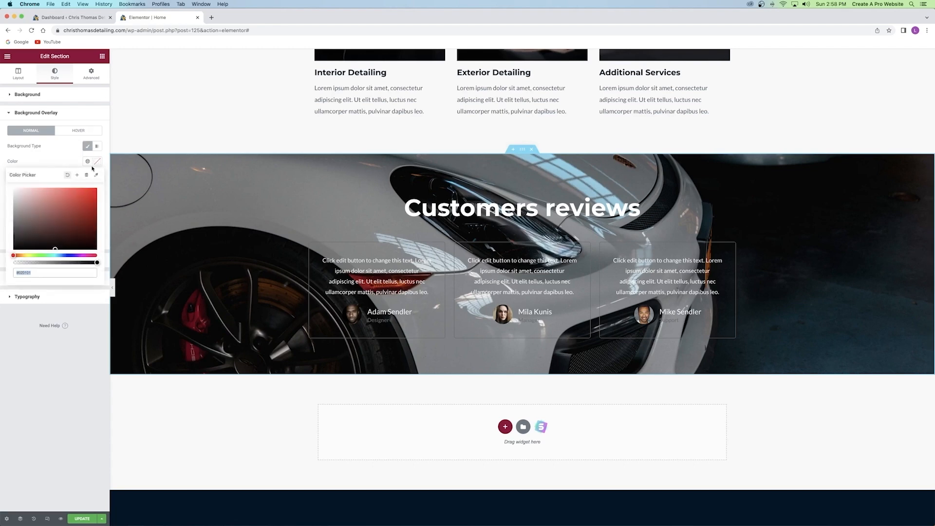
pyautogui.moveTo(60, 214); pyautogui.dragTo(1, 279)
pyautogui.click(69, 160)
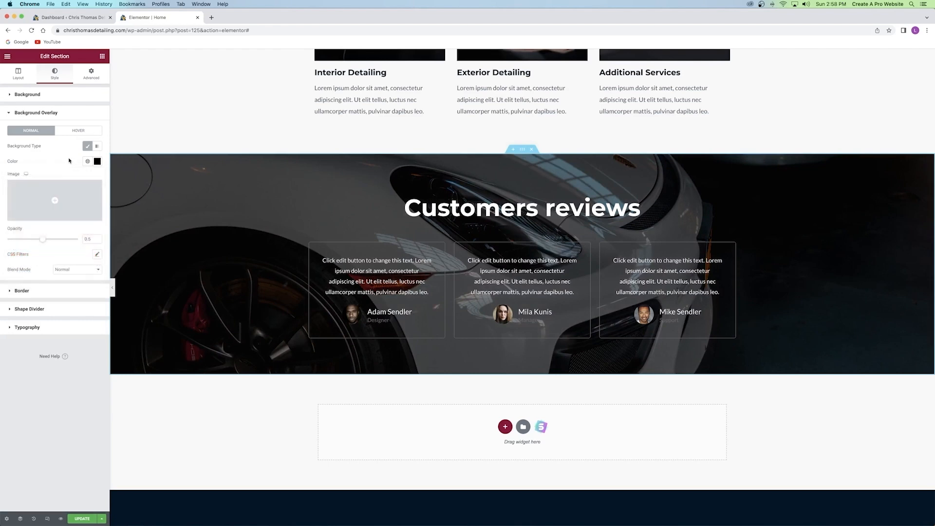
pyautogui.moveTo(43, 243); pyautogui.dragTo(54, 242)
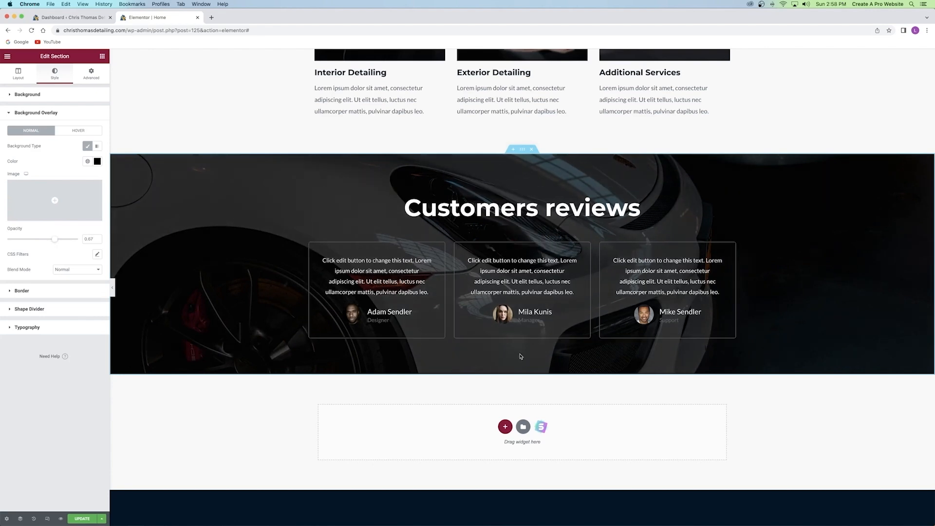
pyautogui.click(54, 74)
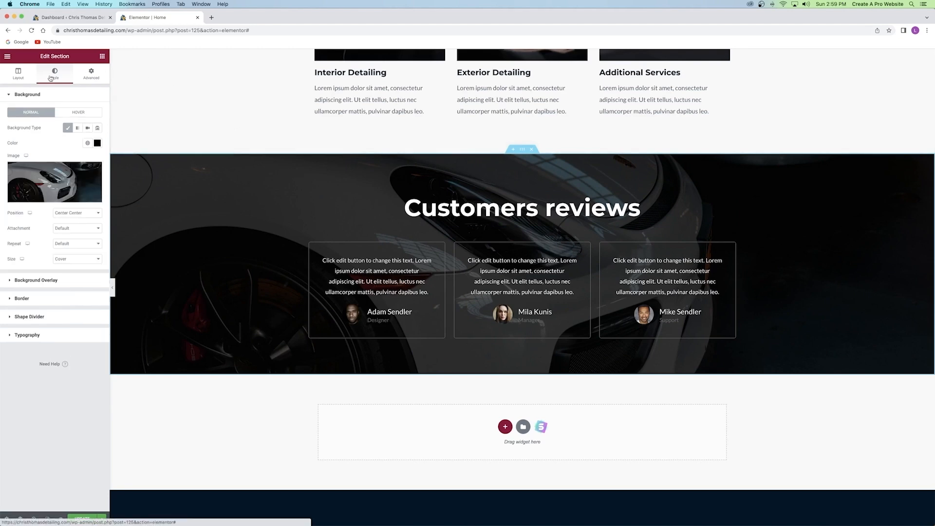
# Set the reviews section's top and bottom padding to 0.
pyautogui.click(96, 77)
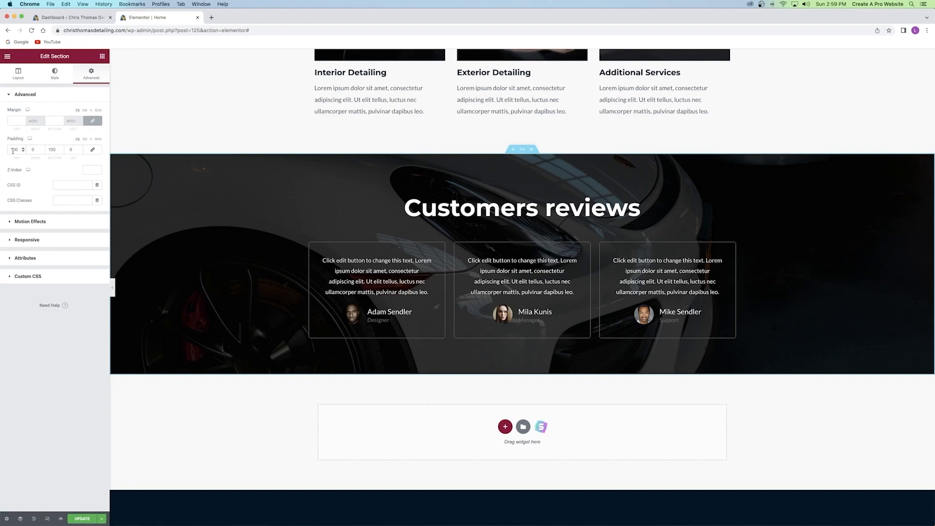
pyautogui.doubleClick(52, 150)
pyautogui.write('0')
pyautogui.doubleClick(14, 149)
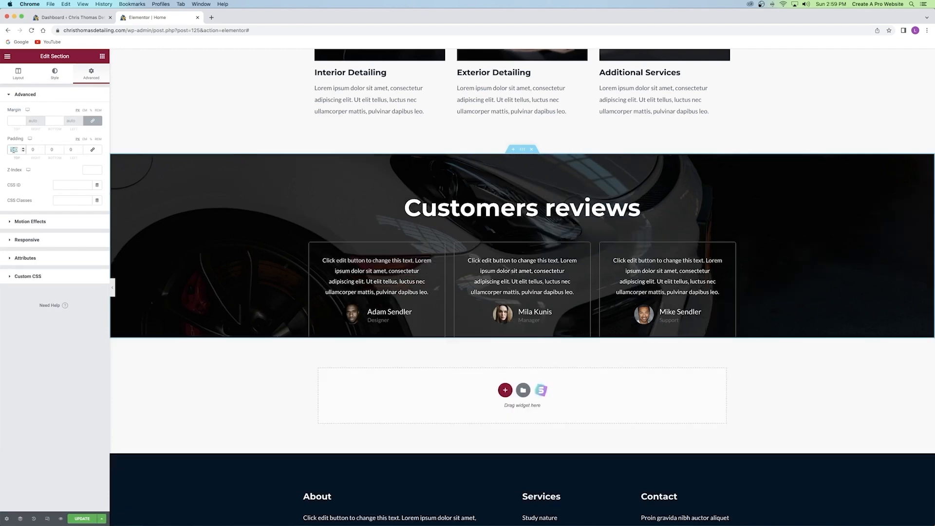
pyautogui.write('0')
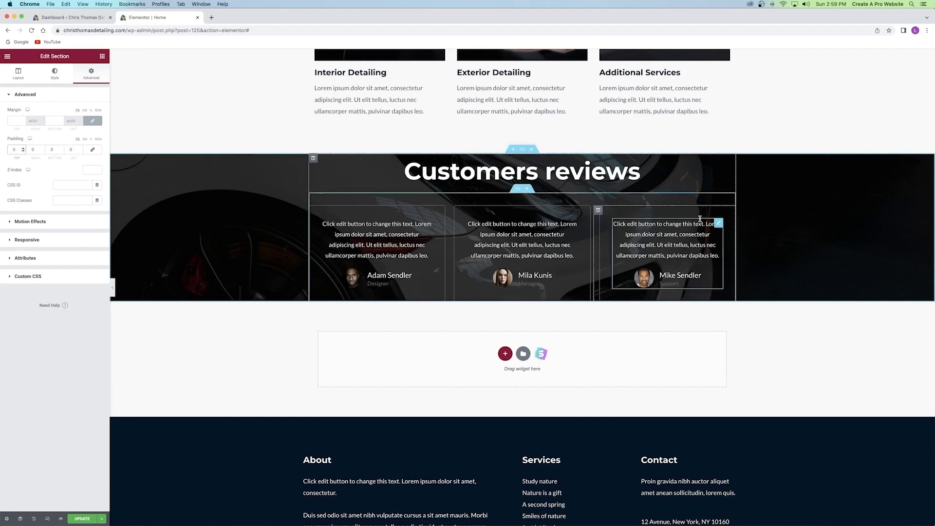
# Give the section a minimum height of about 765 and update the page.
pyautogui.click(12, 77)
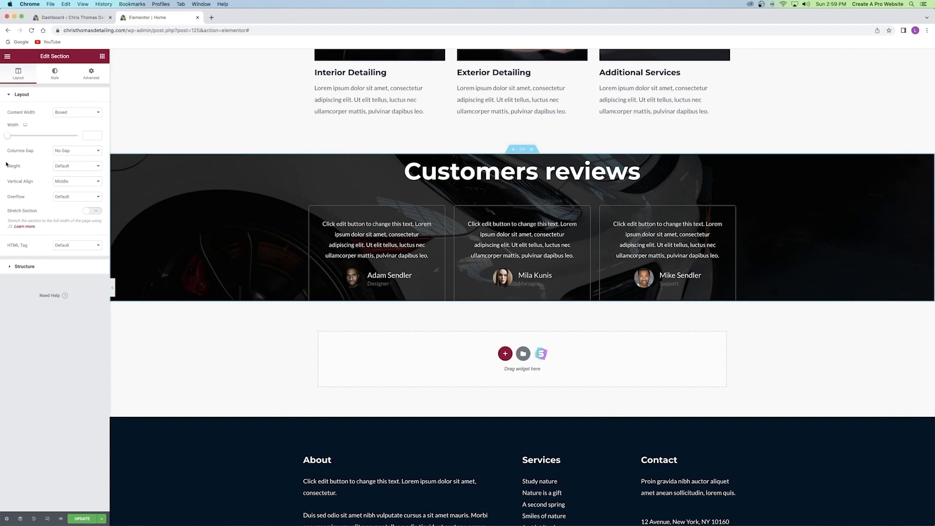
pyautogui.click(76, 166)
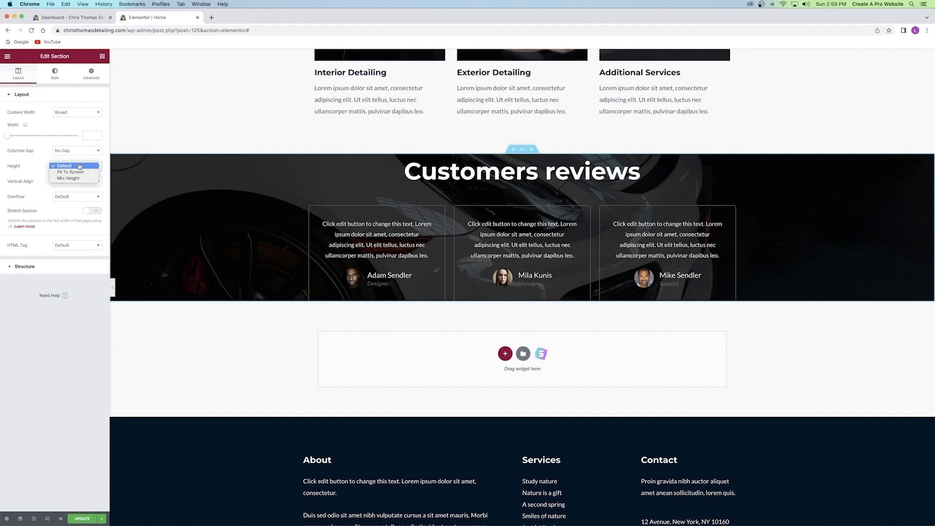
pyautogui.click(73, 179)
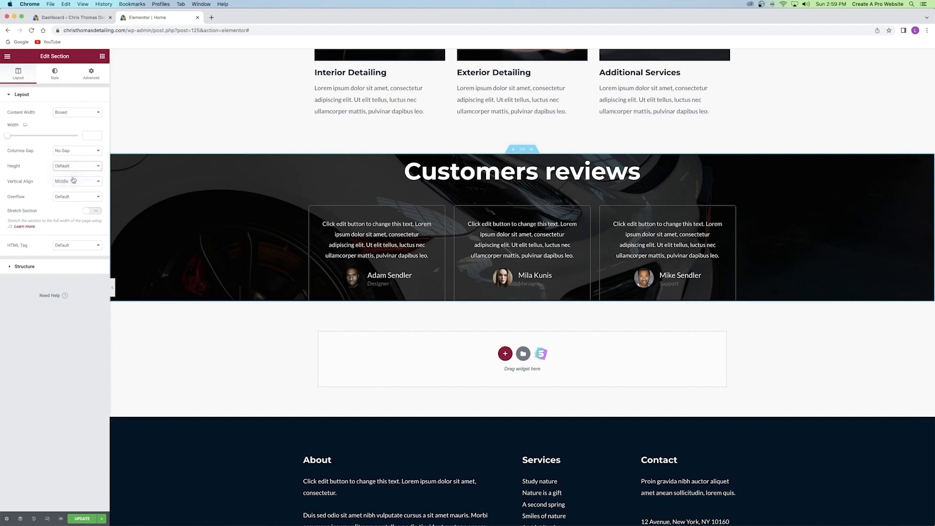
pyautogui.moveTo(25, 190); pyautogui.dragTo(45, 190)
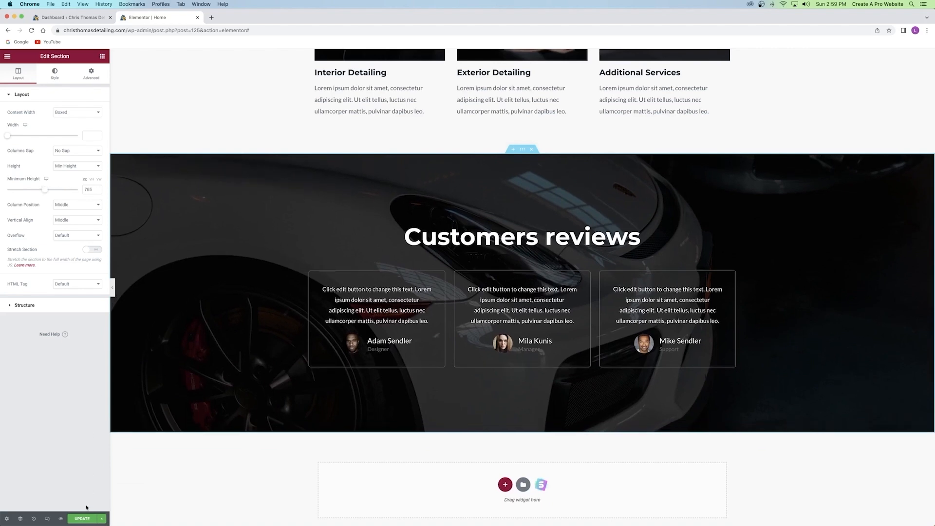
pyautogui.click(81, 519)
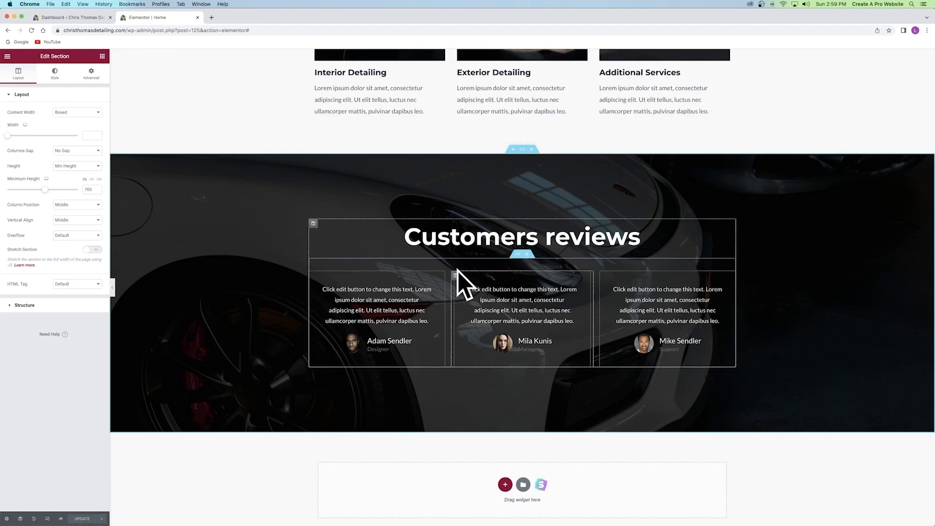
pyautogui.scroll(9, 467, 278)
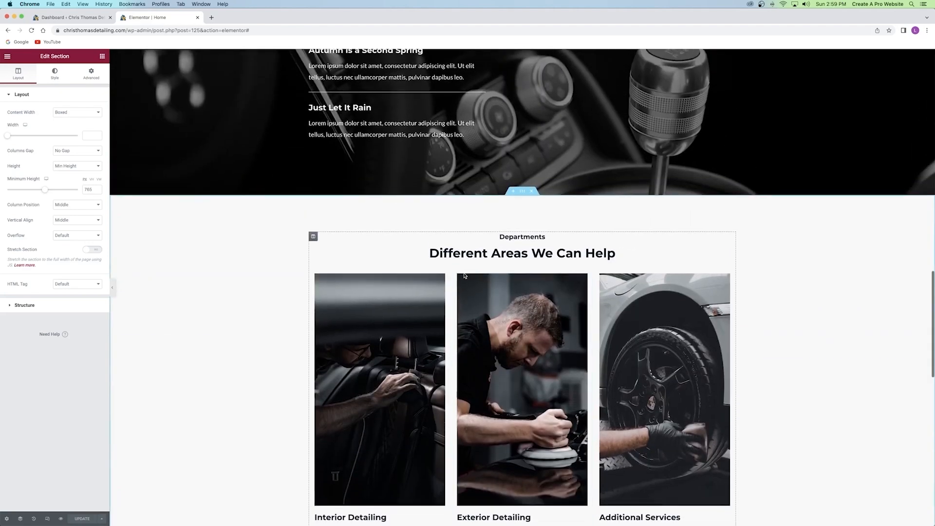
pyautogui.scroll(-13, 463, 275)
pyautogui.scroll(5, 462, 274)
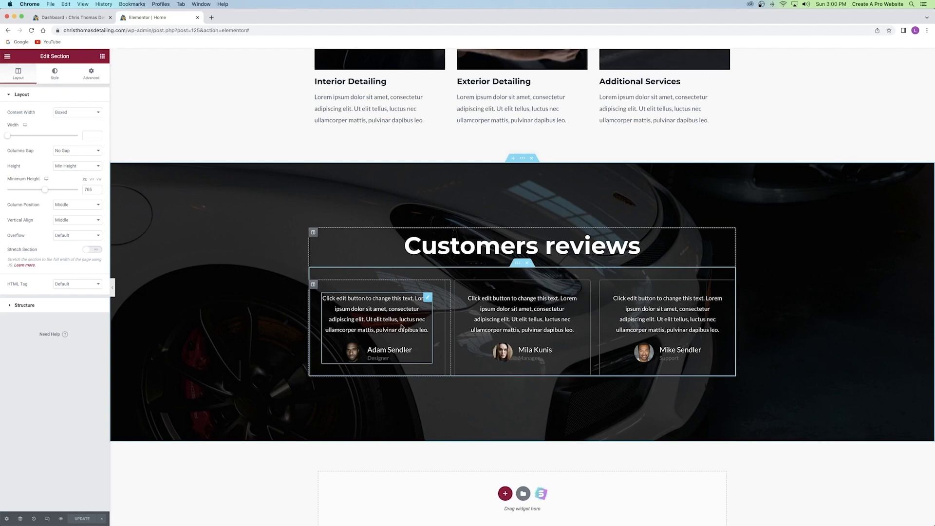
# Delete the first testimonial's Designer title, then undo to restore it.
pyautogui.click(428, 299)
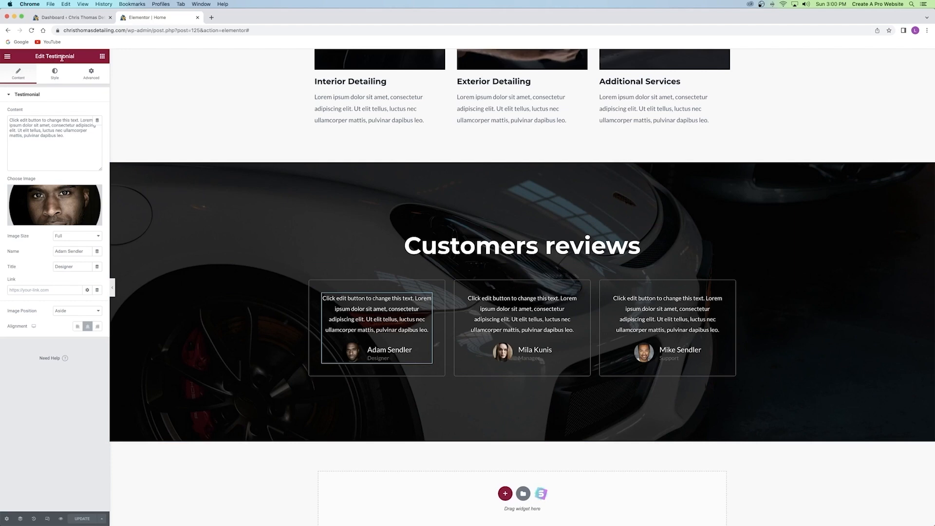
pyautogui.moveTo(49, 204)
pyautogui.doubleClick(88, 269)
pyautogui.press('BackSpace')
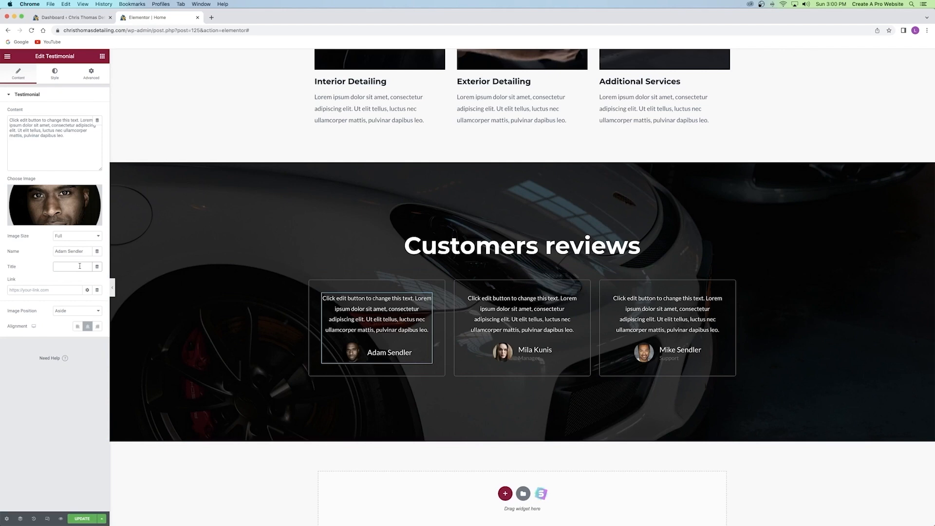
pyautogui.press('super+z')
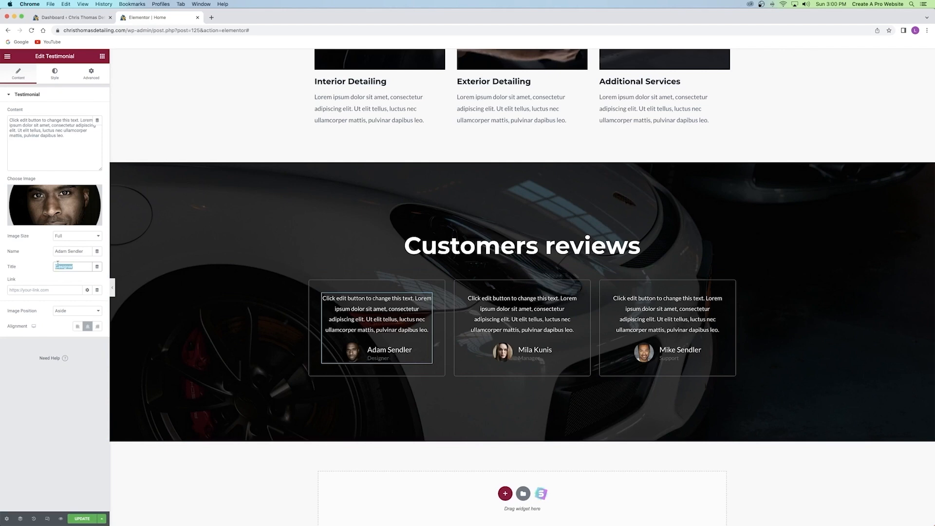
pyautogui.click(25, 265)
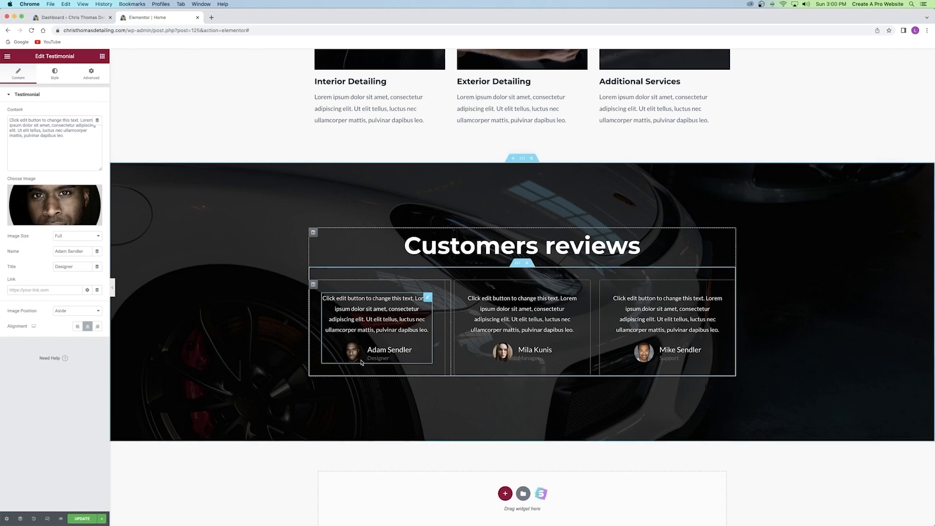
# Browse the media library but keep the original y12.png portrait.
pyautogui.click(65, 207)
pyautogui.click(119, 148)
pyautogui.click(250, 152)
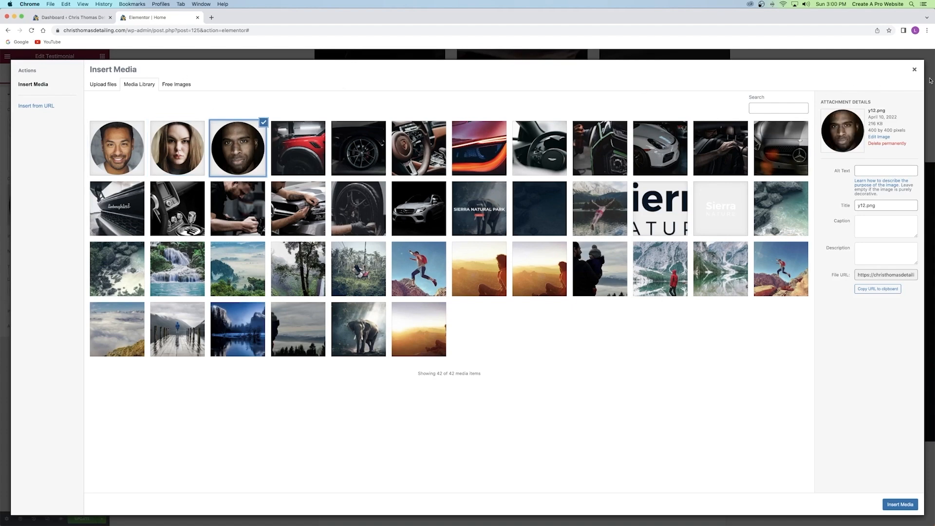
pyautogui.click(914, 70)
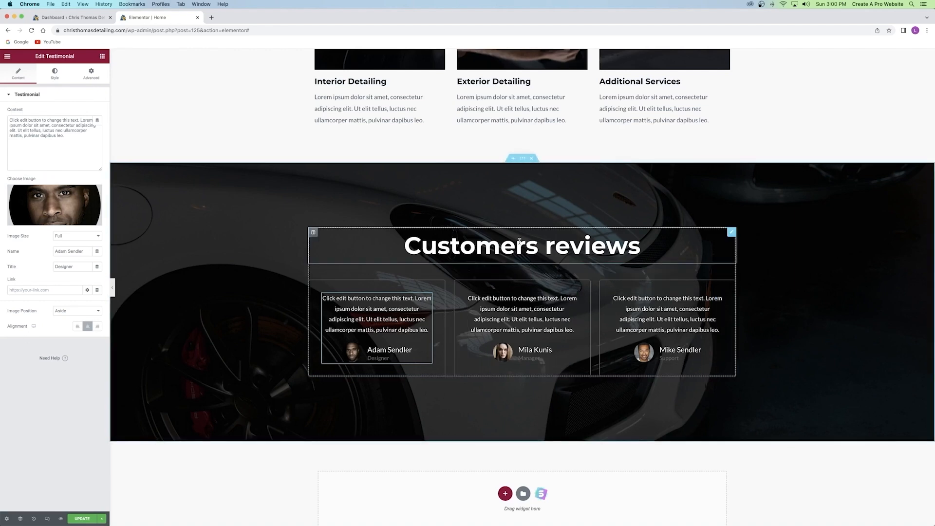
# Select the Customers reviews heading and save the page.
pyautogui.click(564, 243)
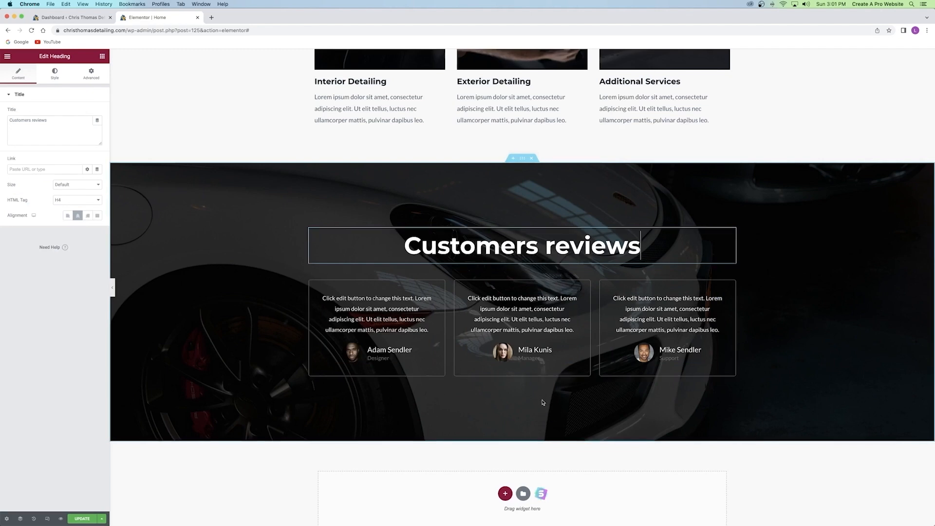
pyautogui.scroll(-2, 519, 392)
pyautogui.click(82, 518)
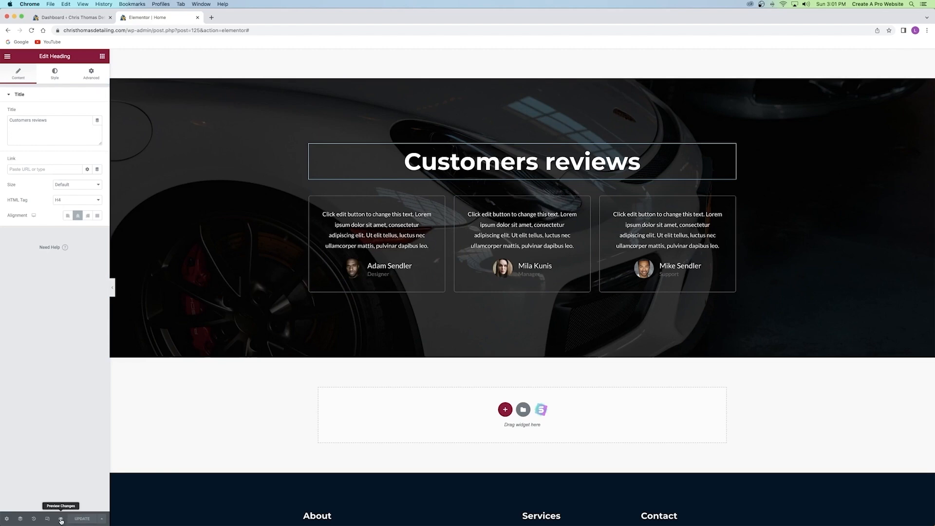
pyautogui.click(61, 520)
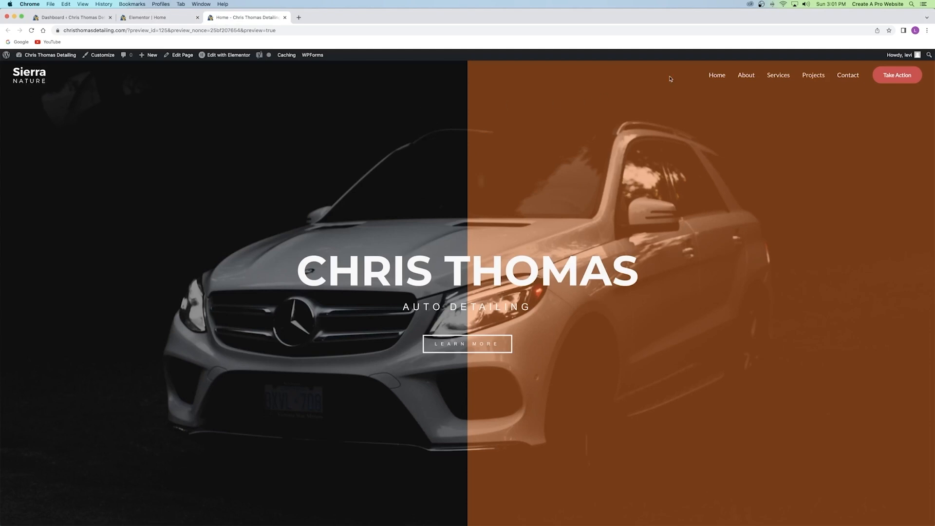
pyautogui.scroll(-2, 438, 207)
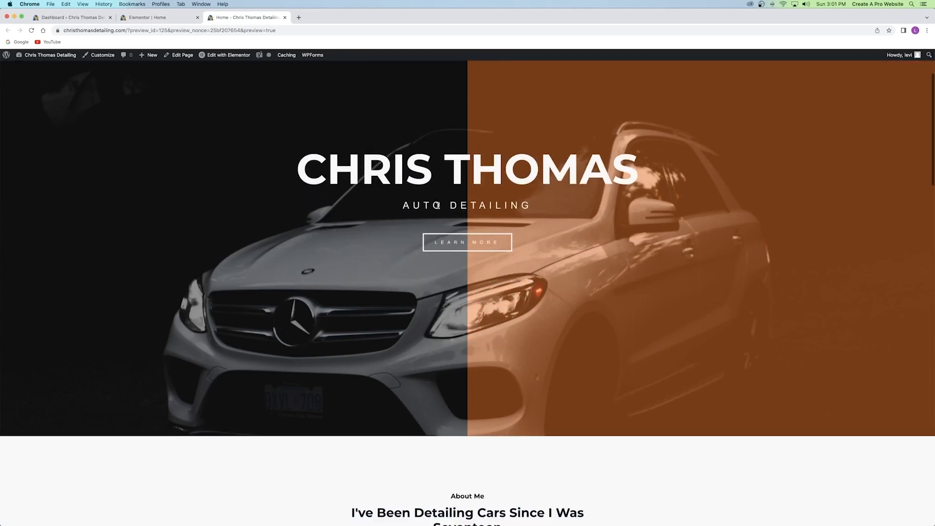
pyautogui.click(468, 243)
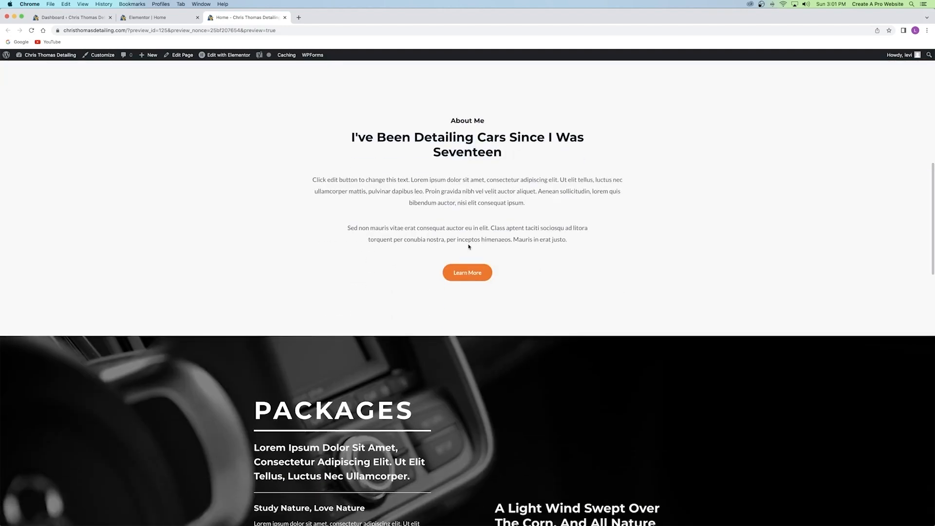
pyautogui.click(470, 276)
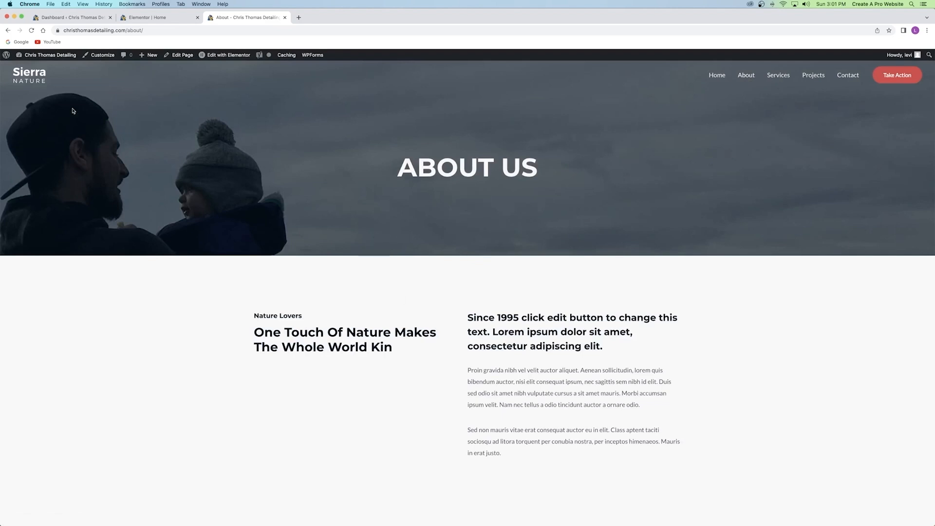
pyautogui.click(6, 30)
pyautogui.scroll(-5, 518, 204)
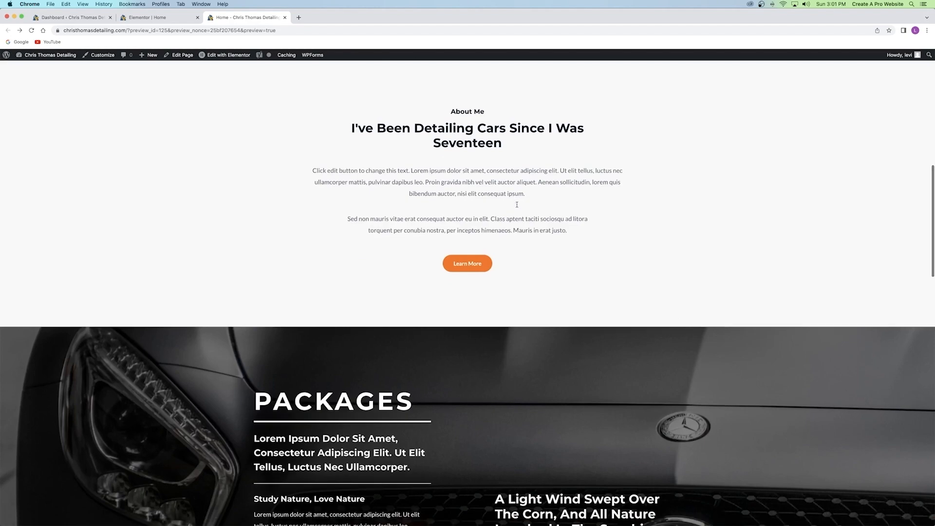
pyautogui.scroll(-7, 518, 205)
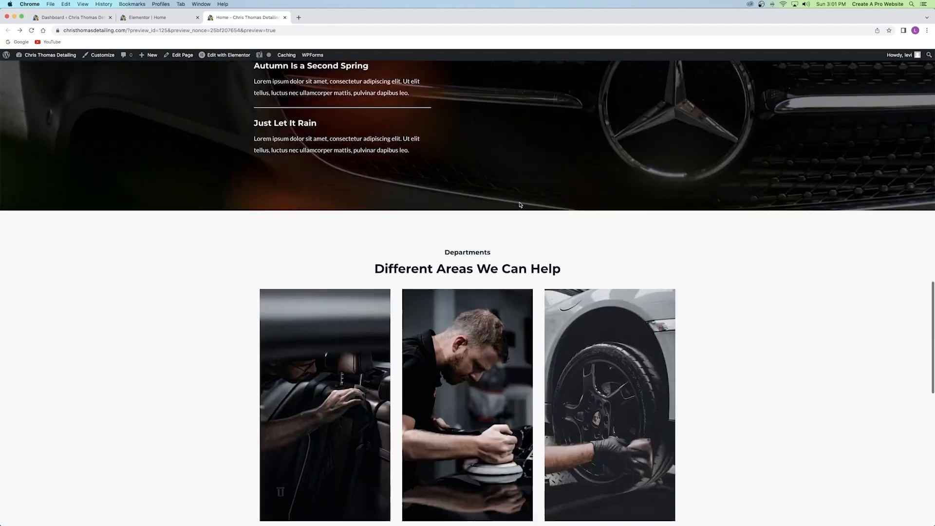
pyautogui.scroll(-8, 520, 204)
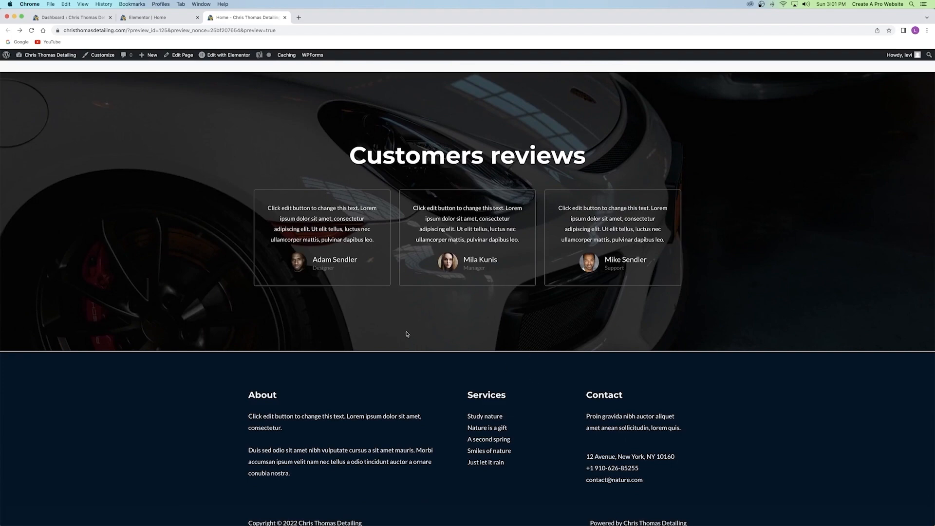
pyautogui.scroll(20, 408, 334)
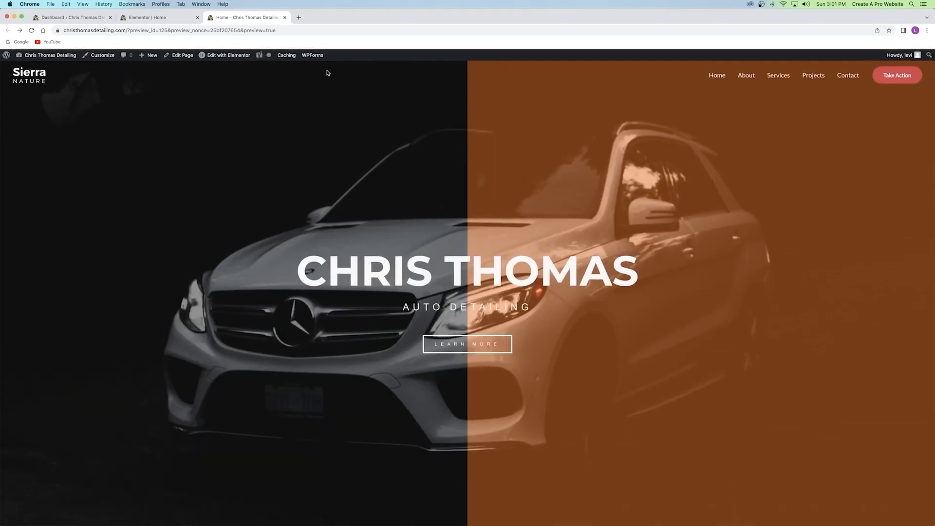
pyautogui.click(285, 18)
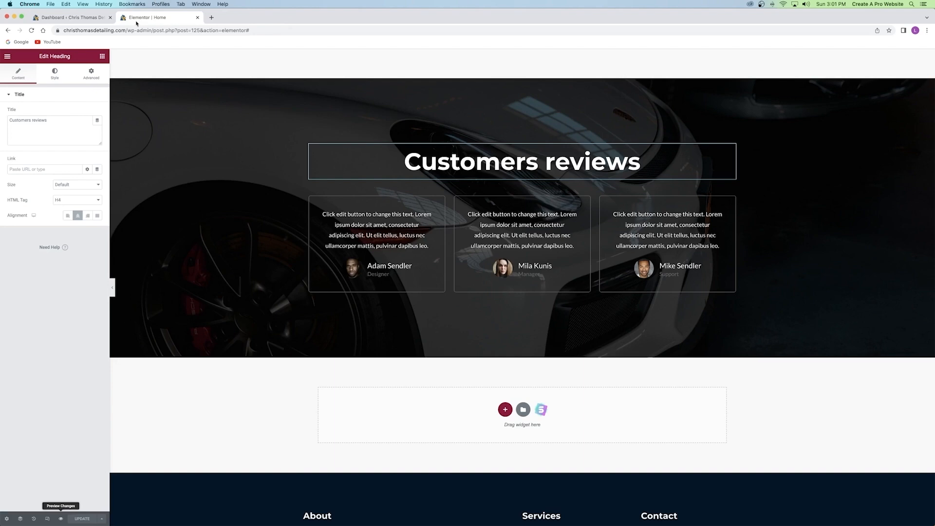
# Close the Elementor editor tab and view the site homepage in a new tab.
pyautogui.click(197, 17)
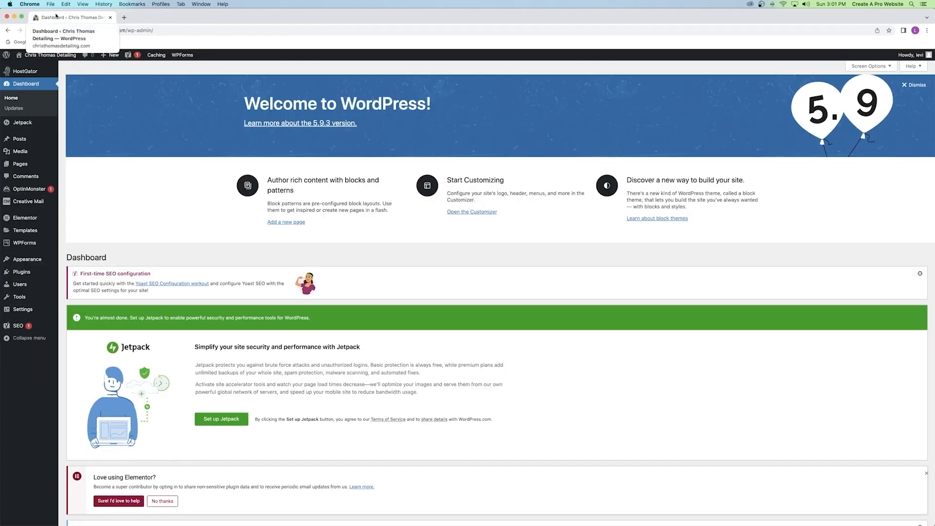
pyautogui.rightClick(31, 55)
pyautogui.click(53, 61)
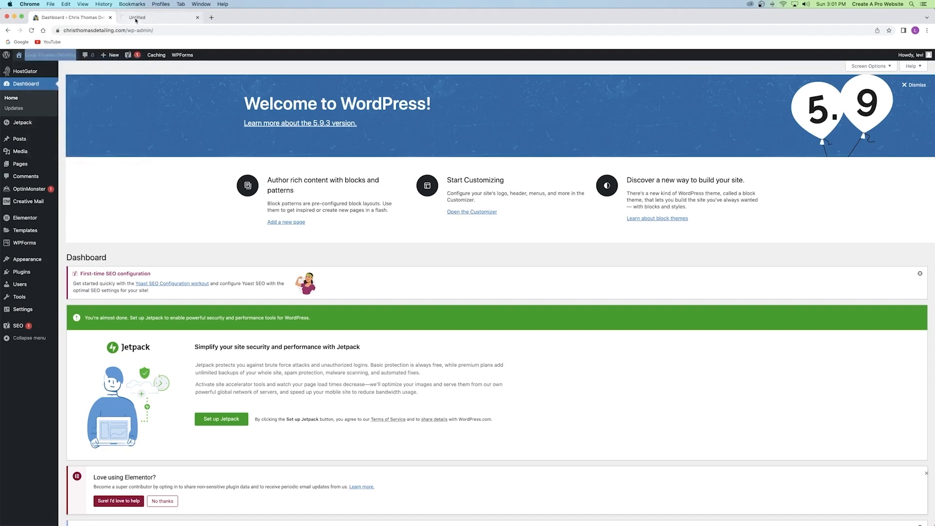
pyautogui.click(136, 21)
# Reopen the homepage in Elementor, exit to the Dashboard, then view the homepage in a new tab.
pyautogui.moveTo(236, 62)
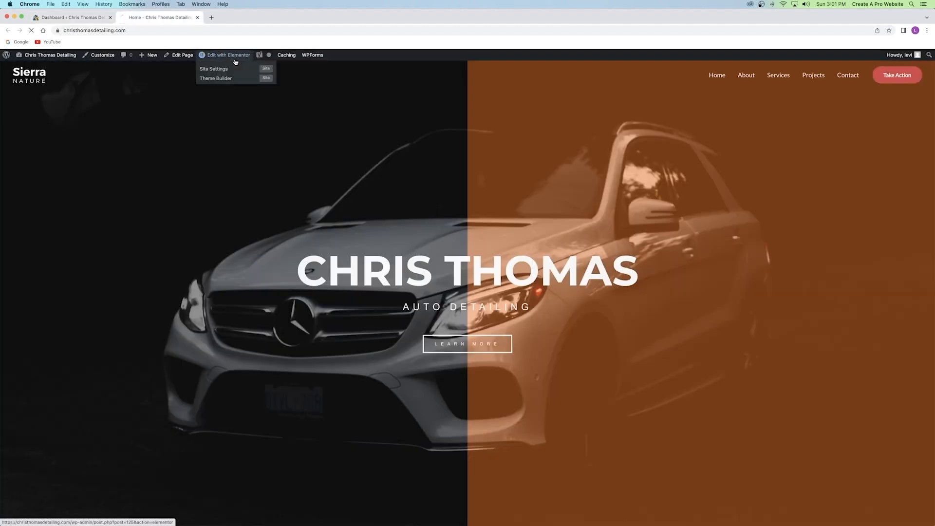
pyautogui.click(235, 61)
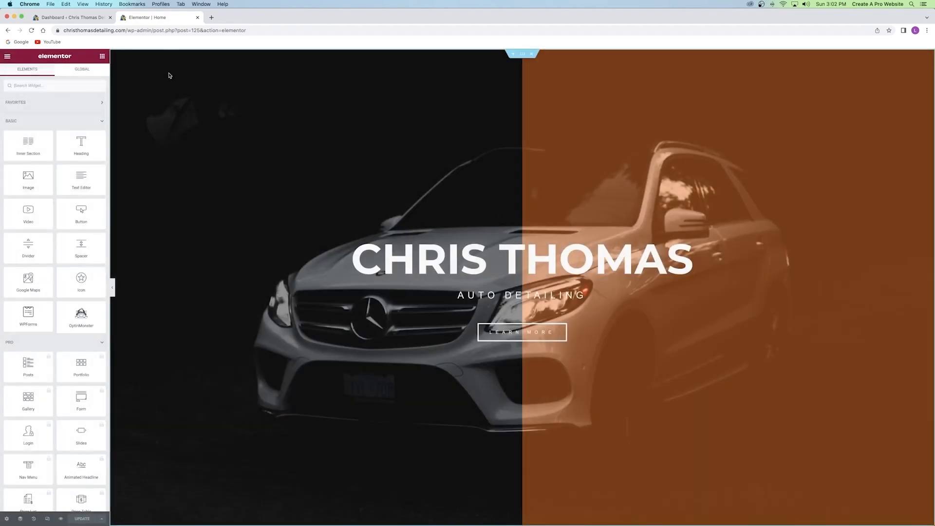
pyautogui.click(7, 57)
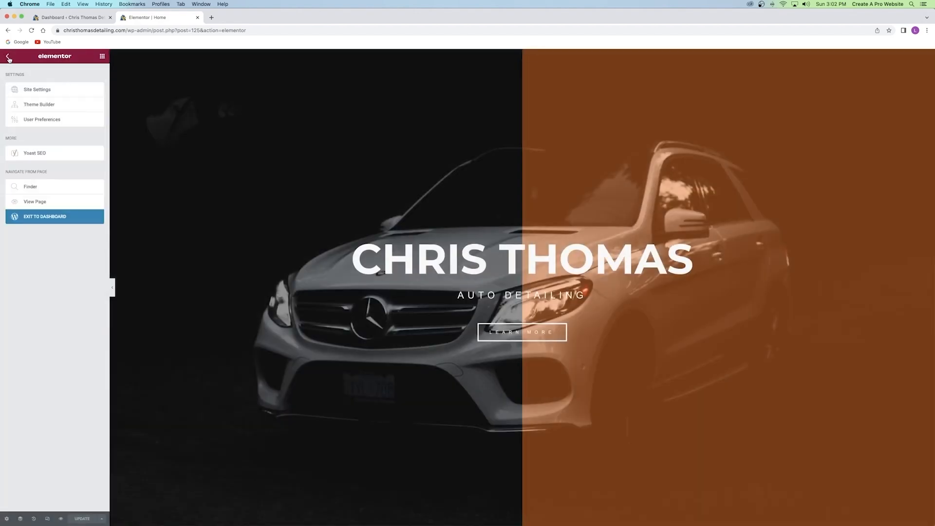
pyautogui.click(38, 217)
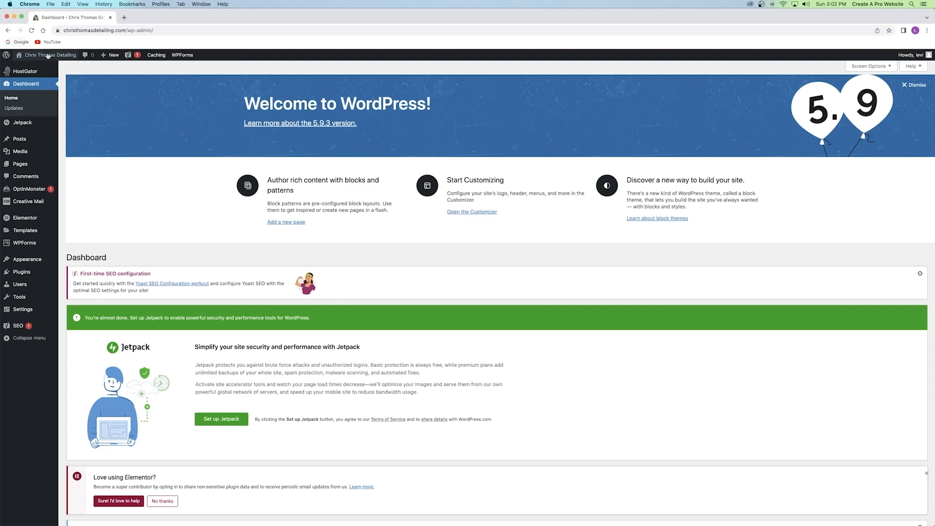
pyautogui.rightClick(27, 52)
pyautogui.click(53, 60)
pyautogui.click(142, 18)
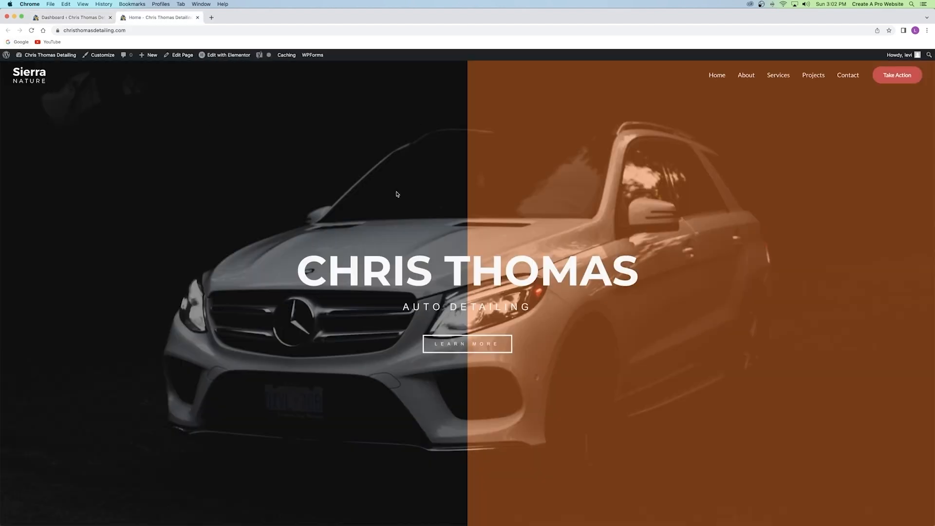
# Scroll through the homepage, then preview the About page.
pyautogui.scroll(-20, 397, 194)
pyautogui.scroll(20, 406, 189)
pyautogui.scroll(2, 406, 188)
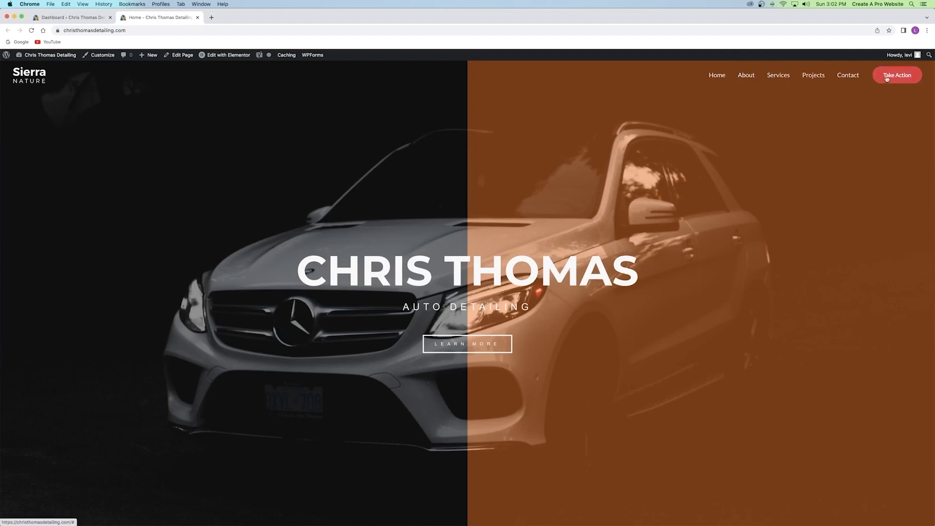
pyautogui.click(752, 77)
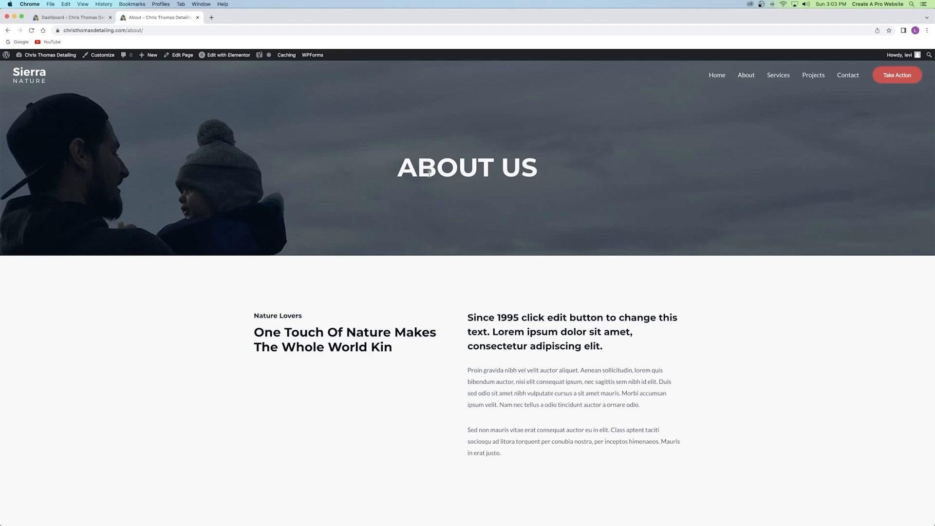
pyautogui.moveTo(425, 173); pyautogui.dragTo(521, 168)
pyautogui.click(514, 165)
pyautogui.scroll(-2, 484, 223)
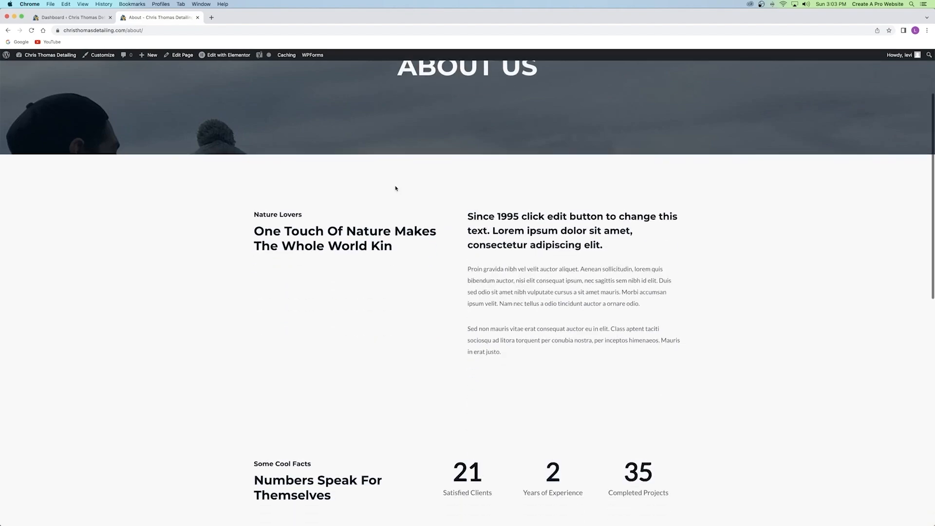
pyautogui.scroll(-10, 379, 313)
pyautogui.scroll(15, 377, 298)
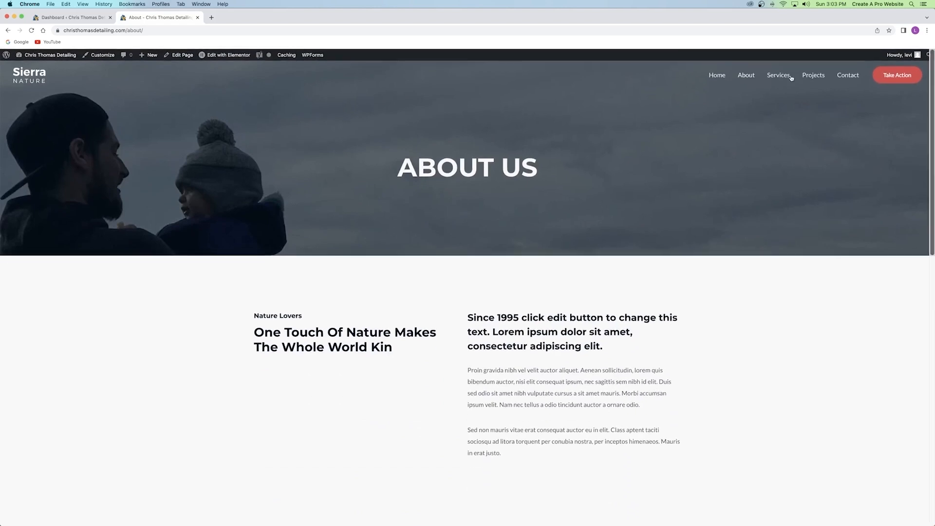
# Preview the Services page, then the Contact page with its message form.
pyautogui.click(791, 77)
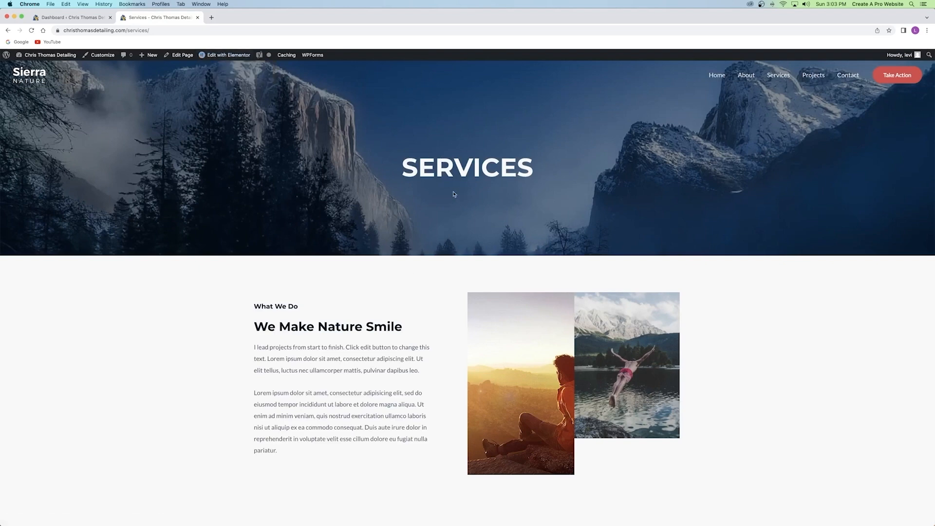
pyautogui.click(850, 73)
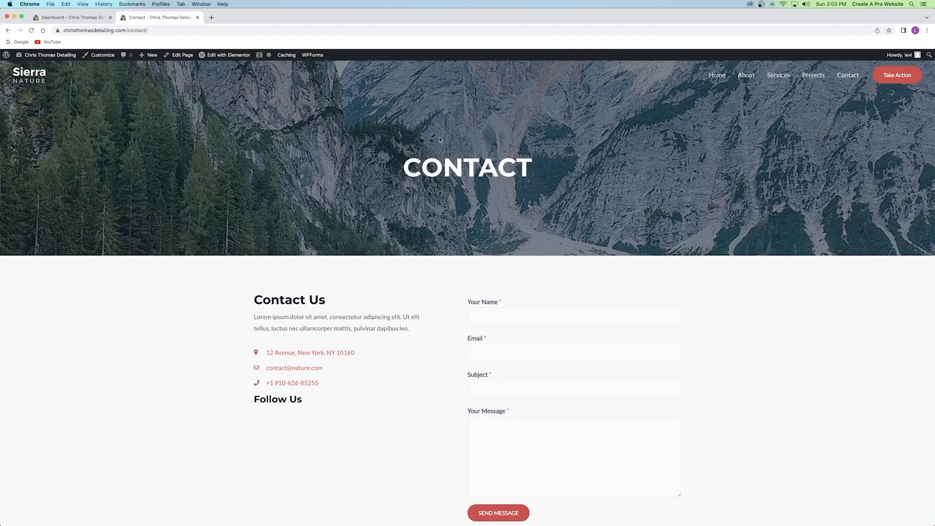
pyautogui.scroll(-4, 441, 139)
pyautogui.scroll(4, 436, 137)
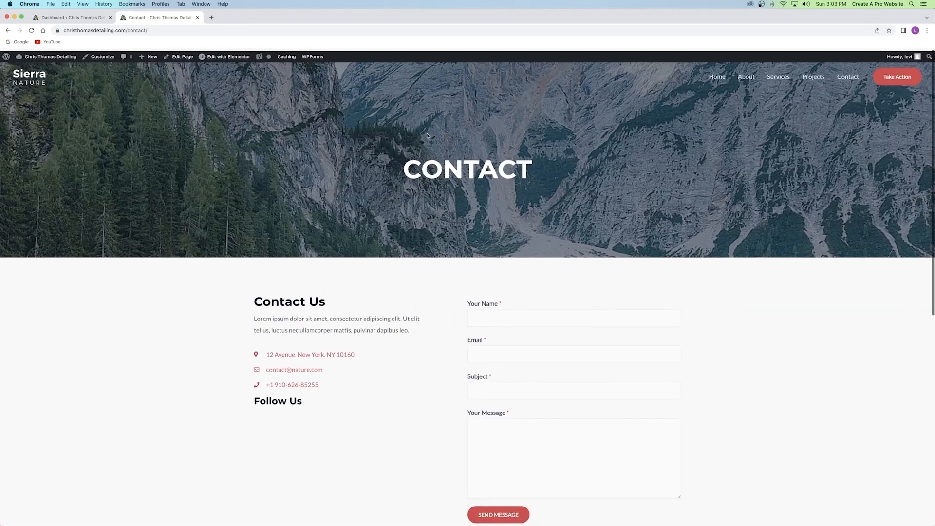
# Edit the Contact page in Elementor and review the CONTACT hero section's background style settings.
pyautogui.click(234, 56)
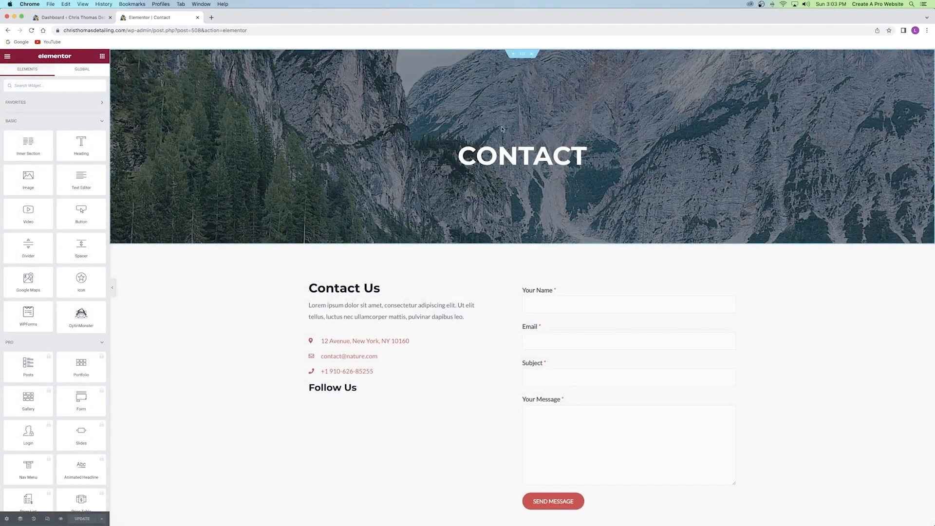
pyautogui.click(521, 54)
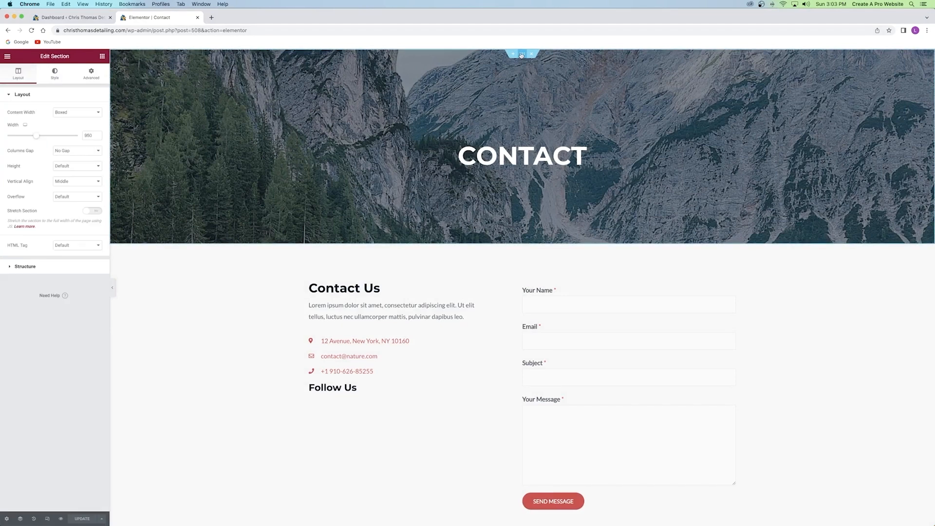
pyautogui.click(51, 76)
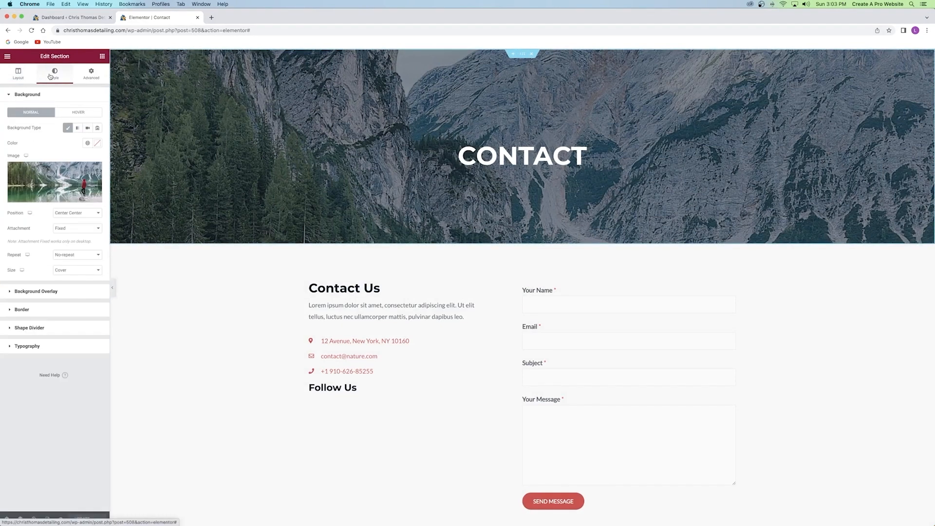
pyautogui.moveTo(66, 180)
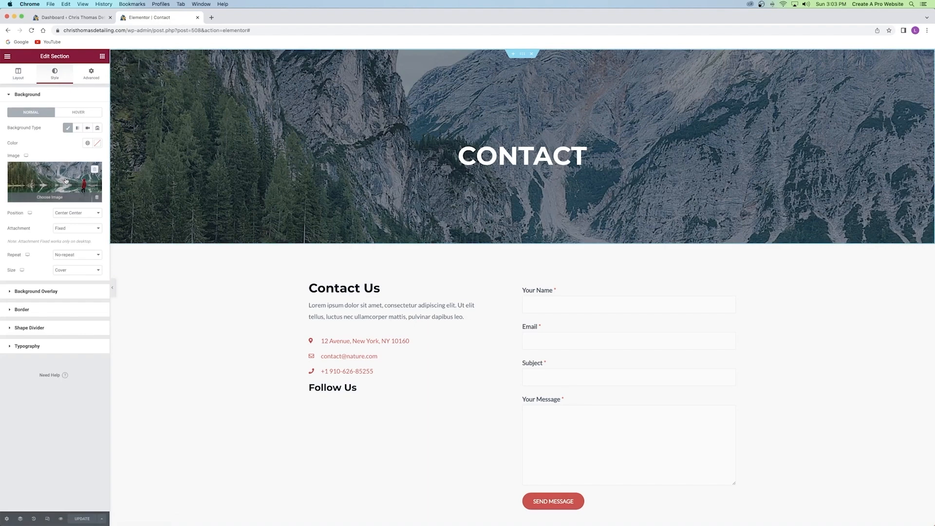
pyautogui.scroll(-3, 335, 288)
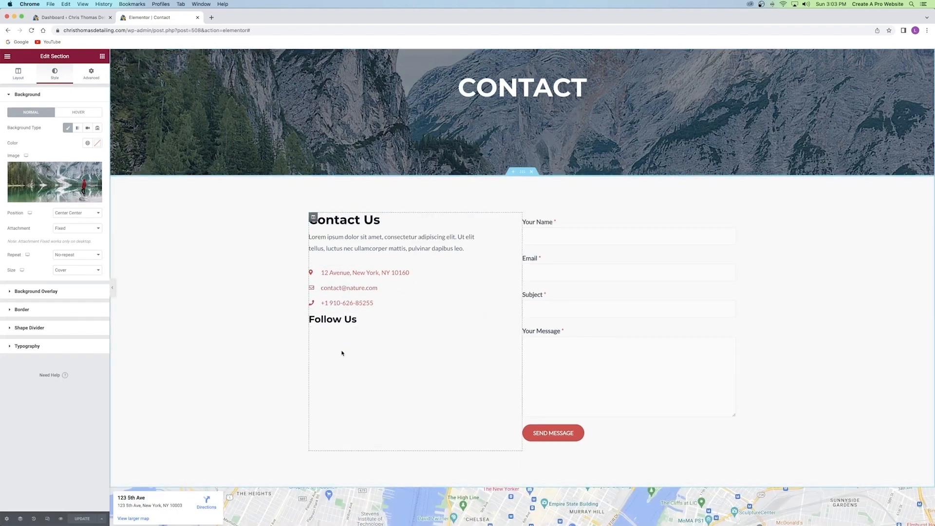
pyautogui.scroll(-4, 425, 279)
pyautogui.scroll(-8, 425, 279)
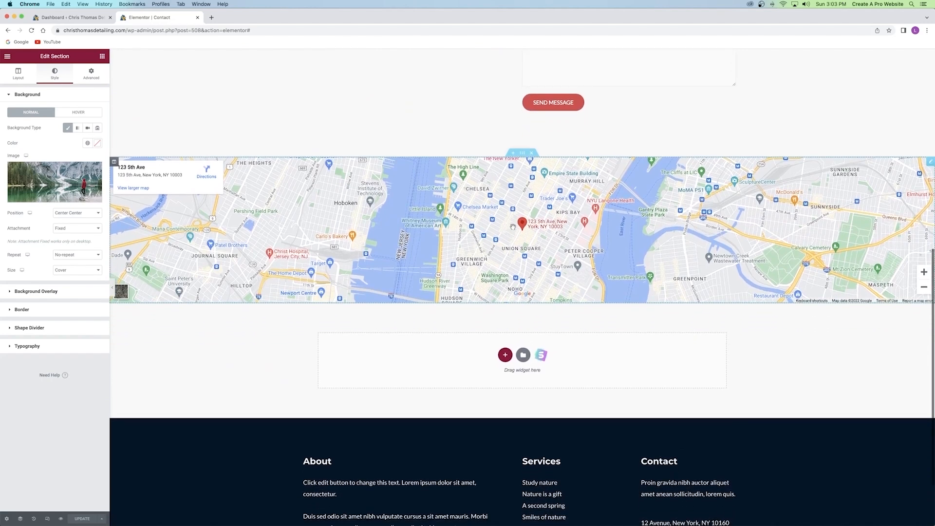
pyautogui.click(103, 57)
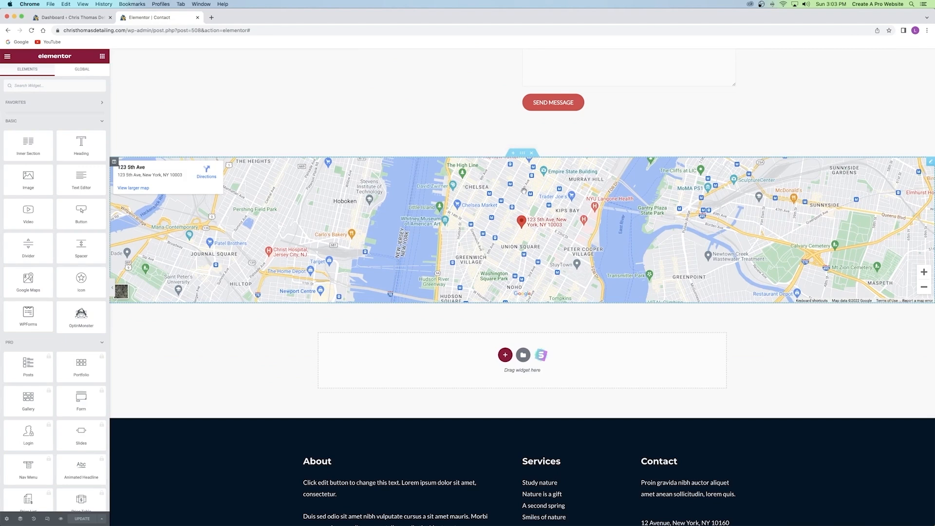
# Set the Google map location to 'austin tx', zoom 11, and height 632 px.
pyautogui.moveTo(521, 194)
pyautogui.mouseDown()
pyautogui.moveTo(489, 181)
pyautogui.moveTo(521, 193)
pyautogui.moveTo(516, 203)
pyautogui.mouseUp()
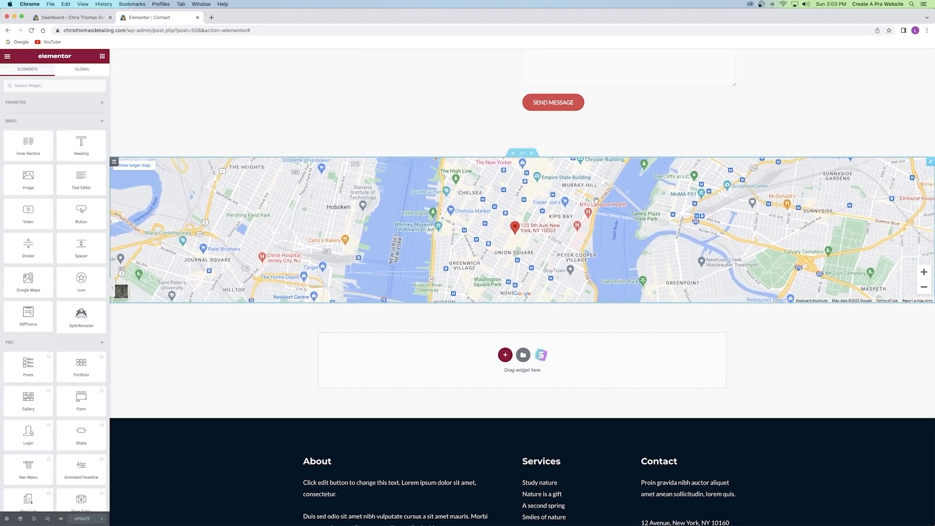
pyautogui.click(931, 164)
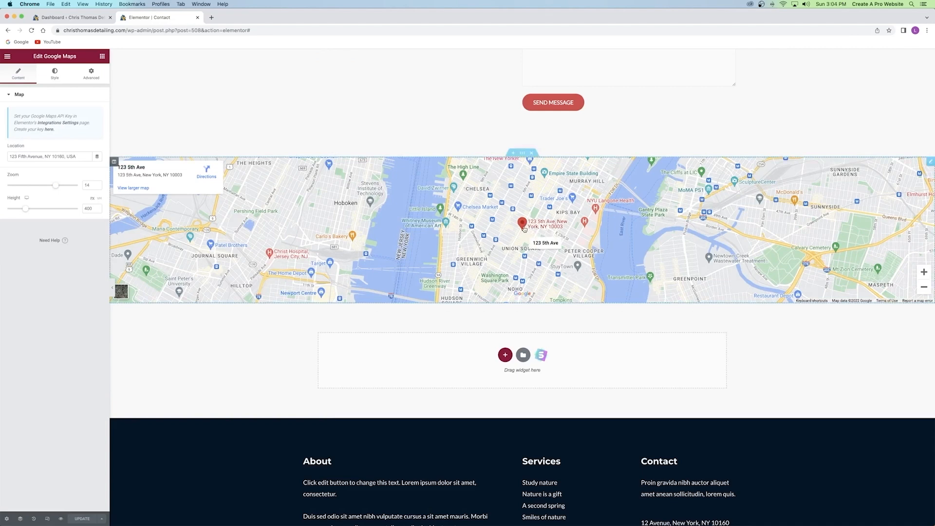
pyautogui.moveTo(76, 156); pyautogui.dragTo(2, 157)
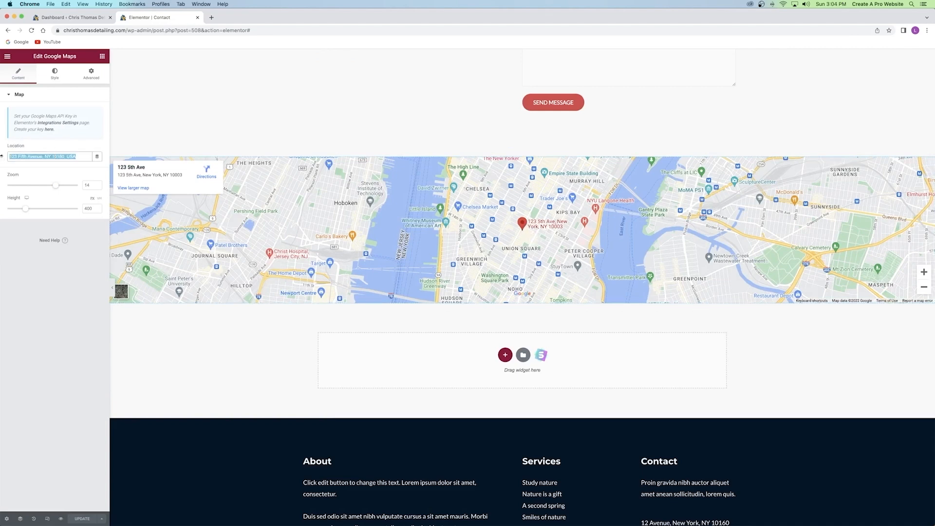
pyautogui.write('aus')
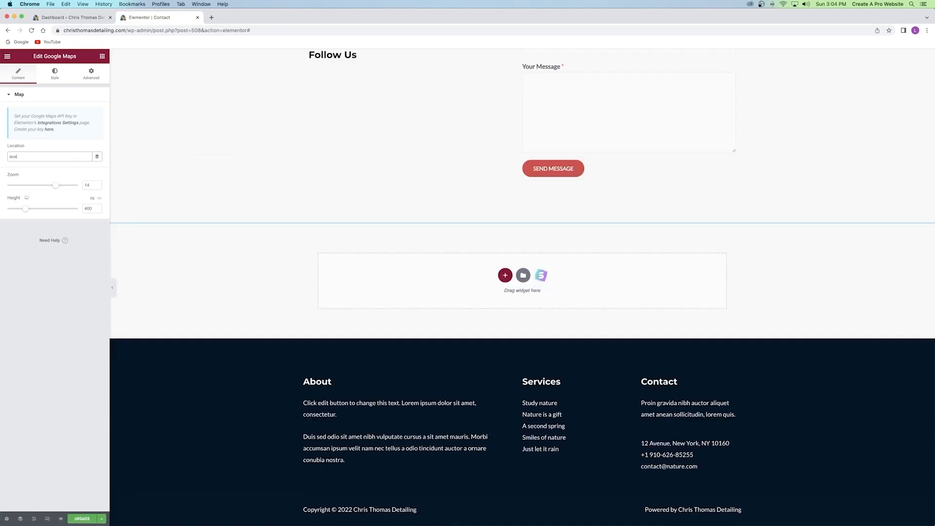
pyautogui.write('tin tx')
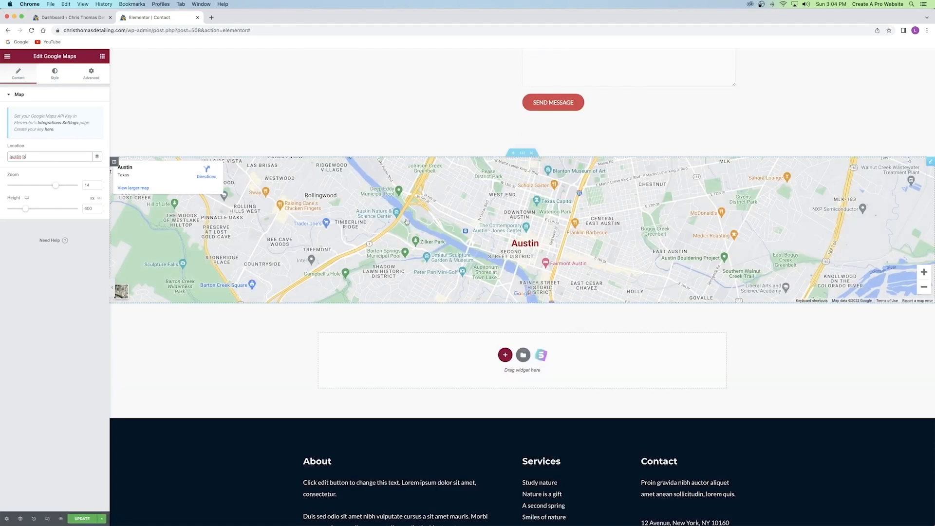
pyautogui.scroll(-3, 512, 239)
pyautogui.scroll(4, 494, 229)
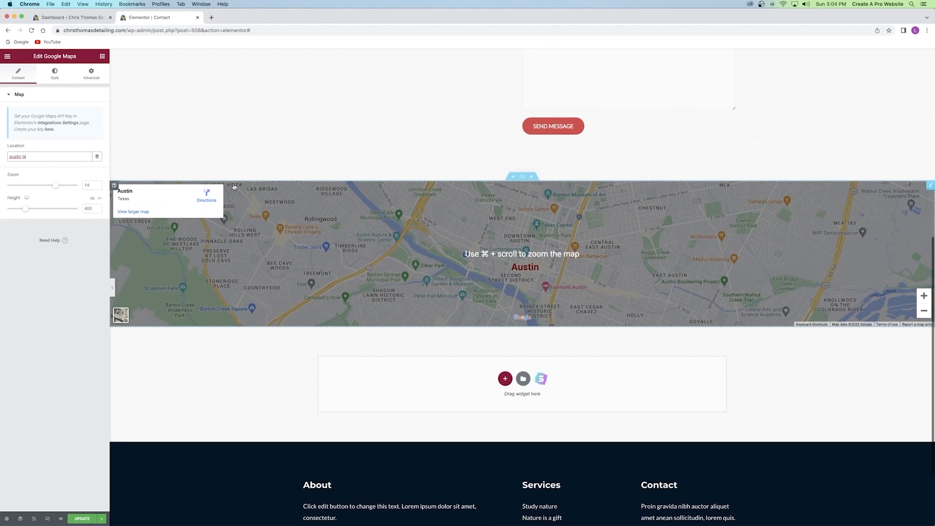
pyautogui.moveTo(25, 209); pyautogui.dragTo(47, 187)
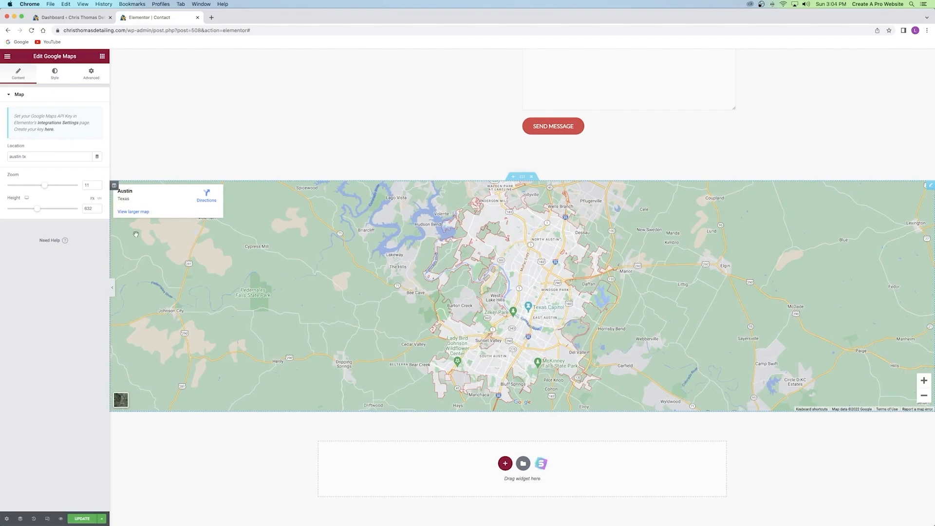
# Save the Contact page with UPDATE and close the editor tab.
pyautogui.scroll(10, 482, 302)
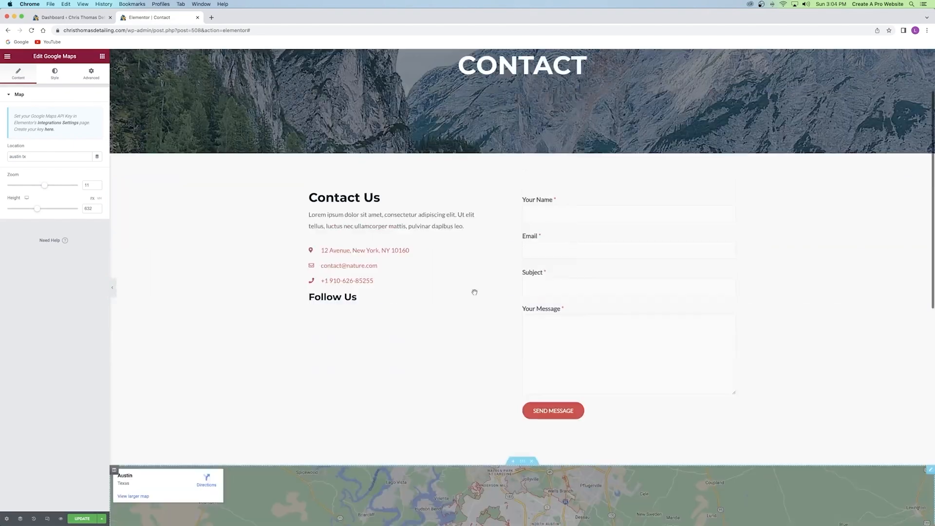
pyautogui.click(80, 518)
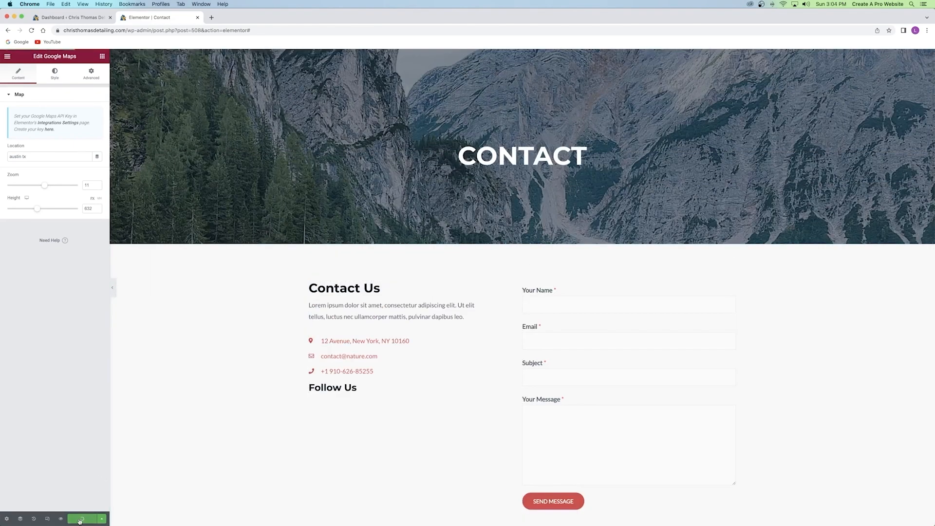
pyautogui.click(197, 17)
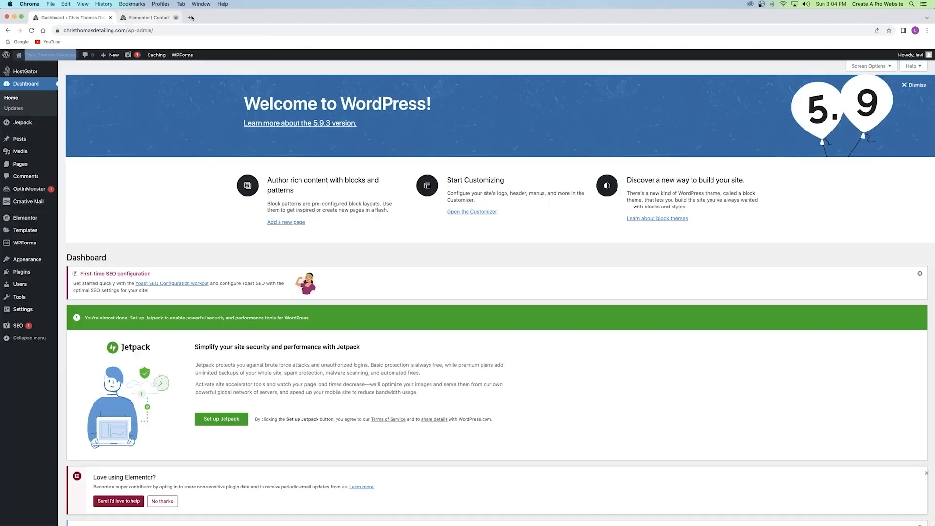
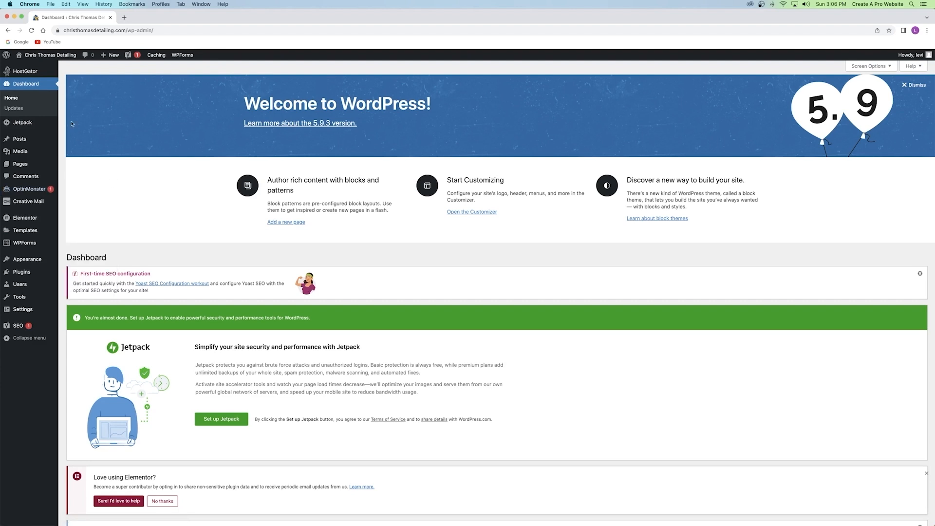
# Open the site homepage in a new tab, launch the Customizer from it, then close that tab.
pyautogui.rightClick(58, 55)
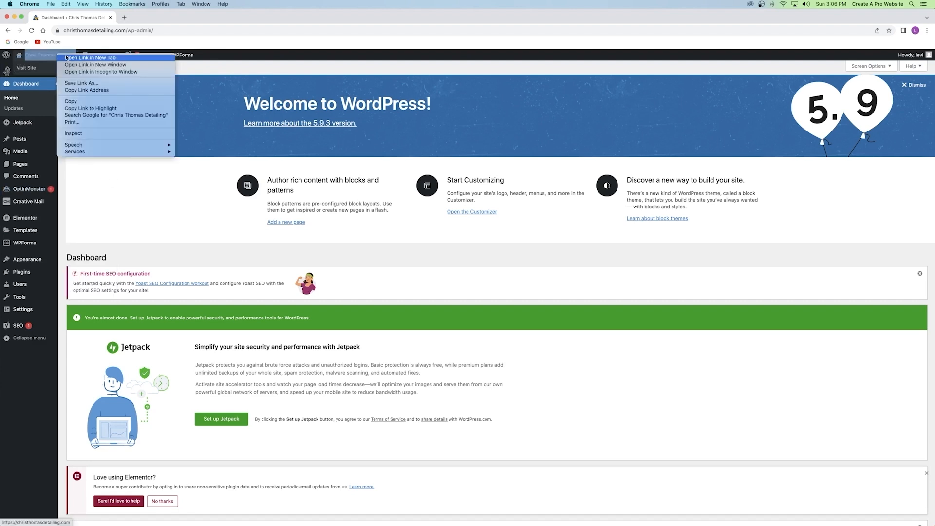
pyautogui.click(69, 58)
pyautogui.hotkey('ctrl', 'Tab')
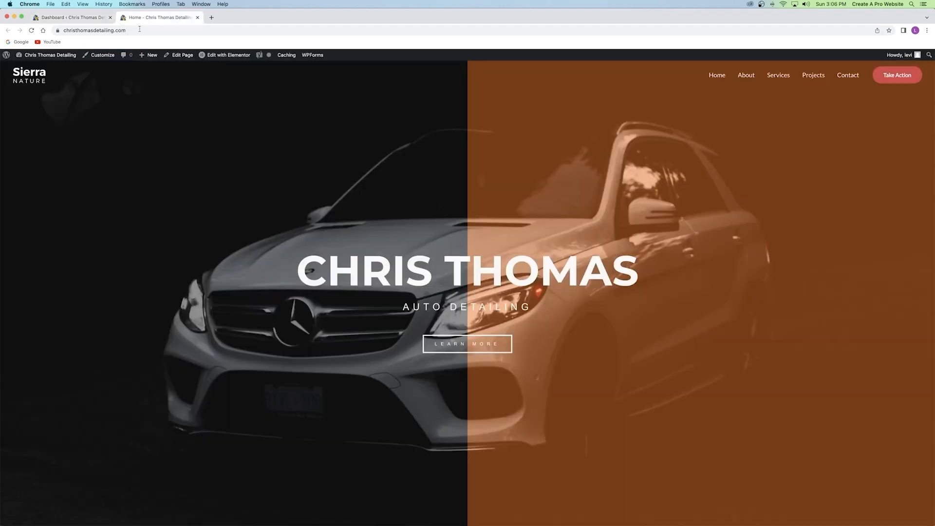
pyautogui.click(101, 56)
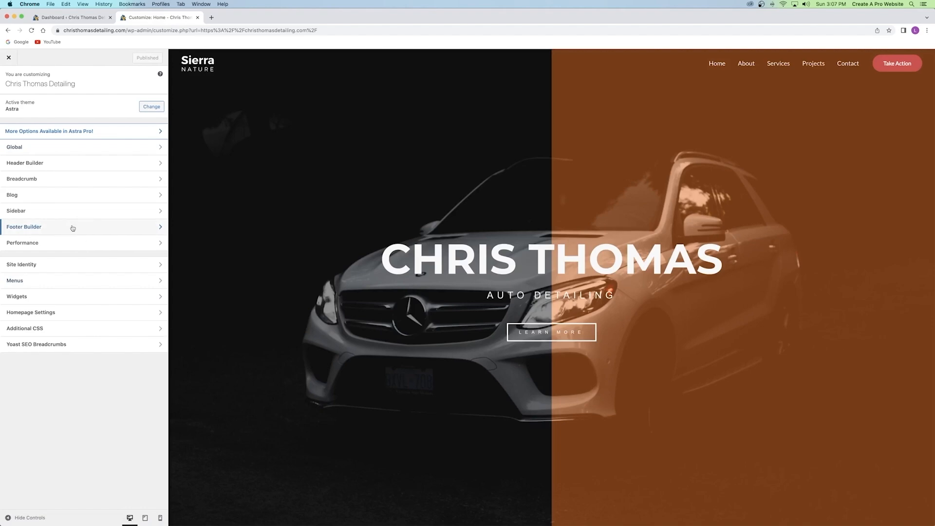
pyautogui.click(198, 17)
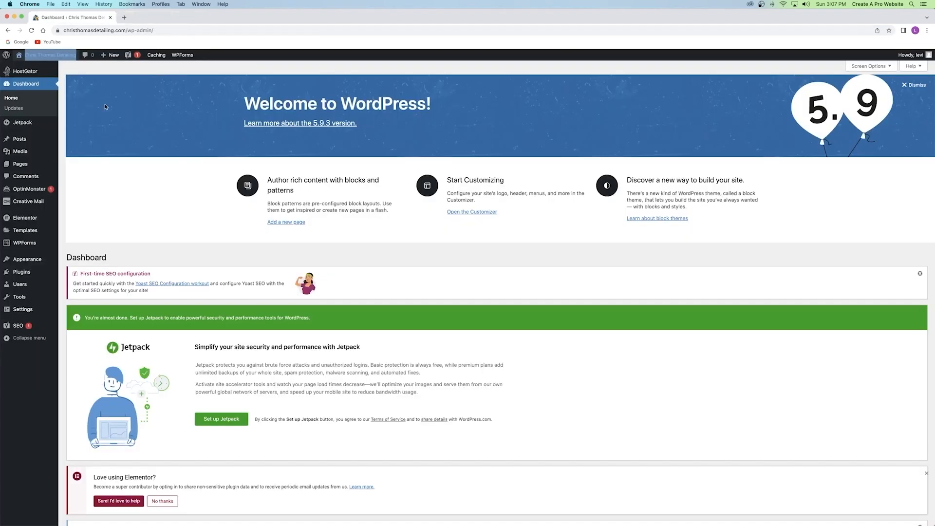
# Open Appearance > Customize in a new tab and switch to it.
pyautogui.moveTo(30, 261)
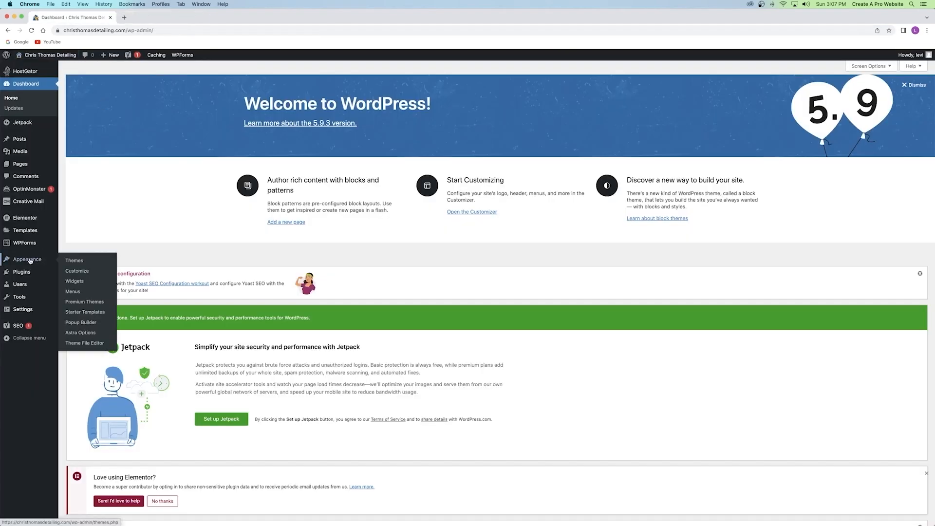
pyautogui.rightClick(81, 271)
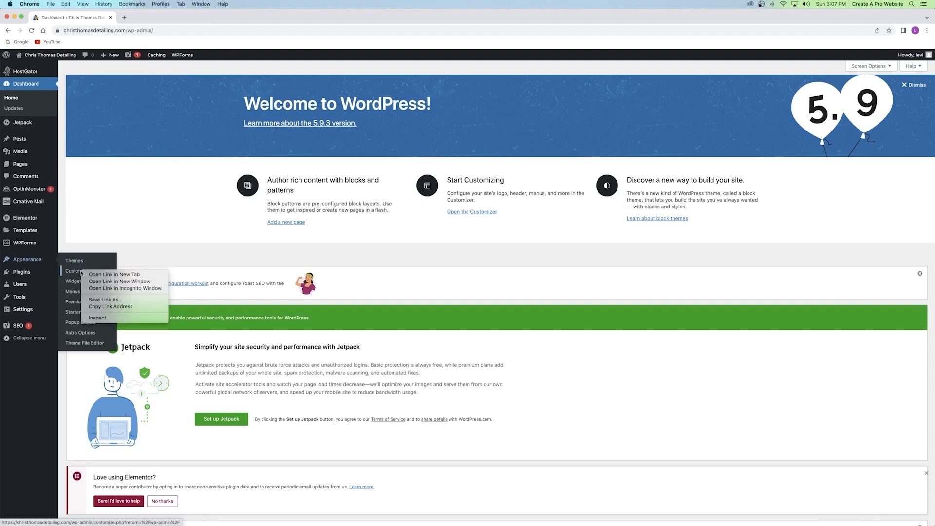
pyautogui.click(96, 274)
pyautogui.click(151, 17)
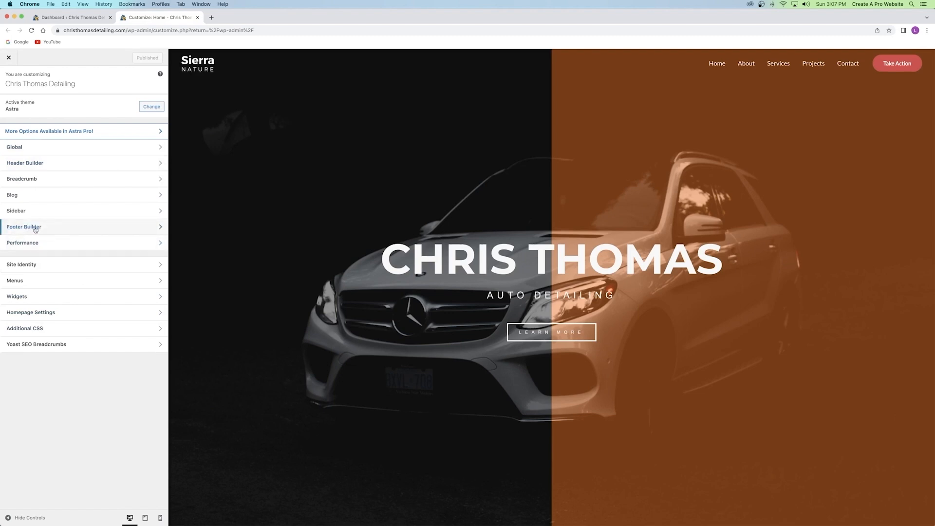
# Open the Header Builder and enable the Transparent Header setting.
pyautogui.click(49, 166)
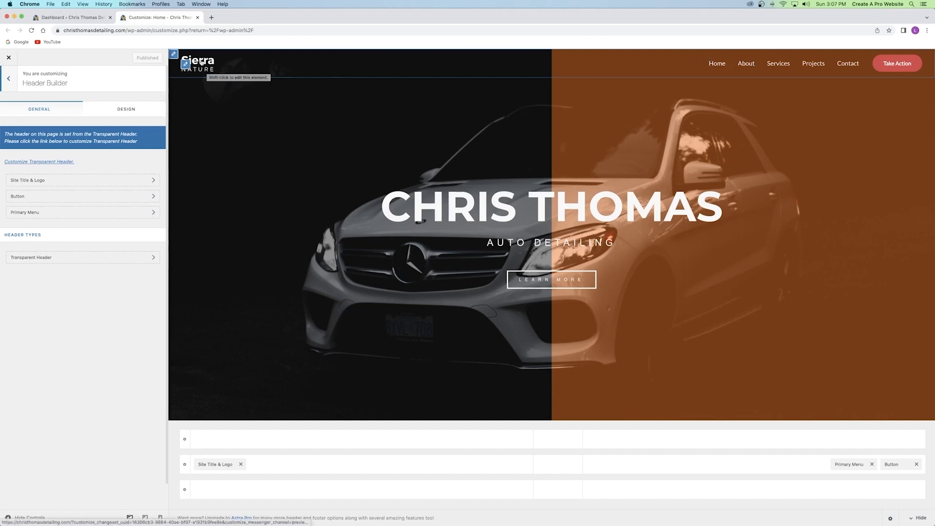
pyautogui.click(185, 65)
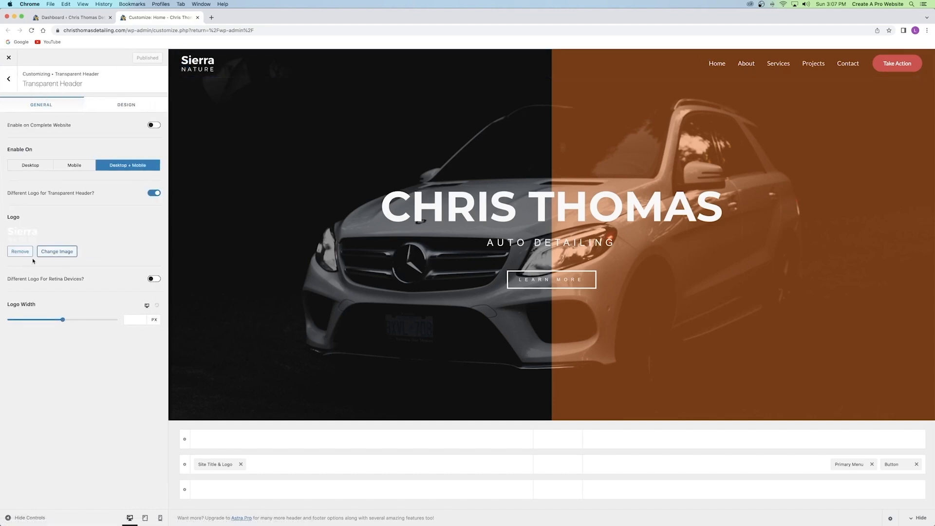
pyautogui.moveTo(8, 217); pyautogui.dragTo(29, 218)
pyautogui.click(23, 218)
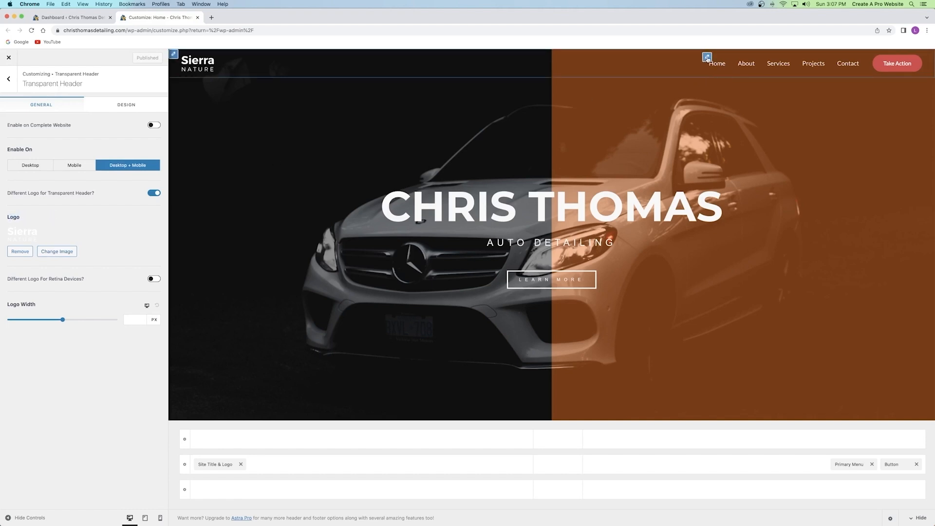
# Check the Primary Menu settings, then return to the Header Builder panel.
pyautogui.click(707, 57)
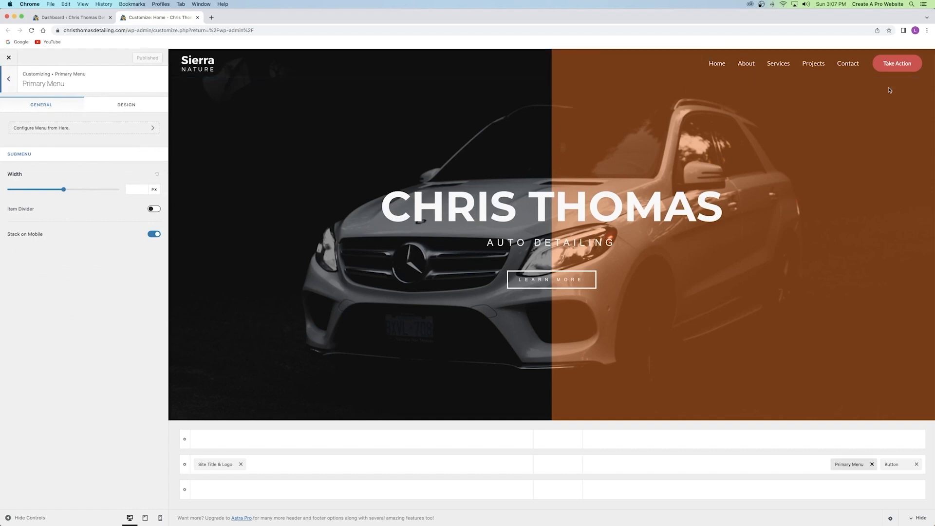
pyautogui.click(9, 85)
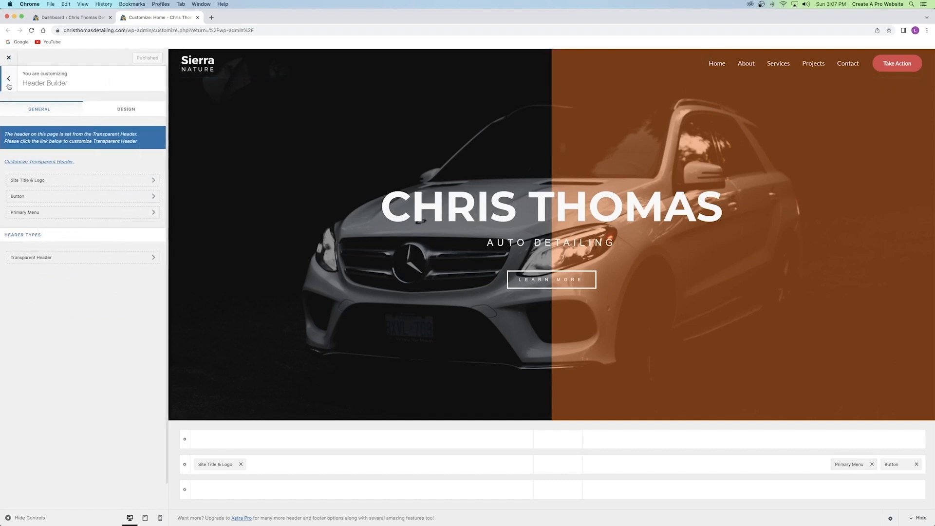
pyautogui.click(9, 85)
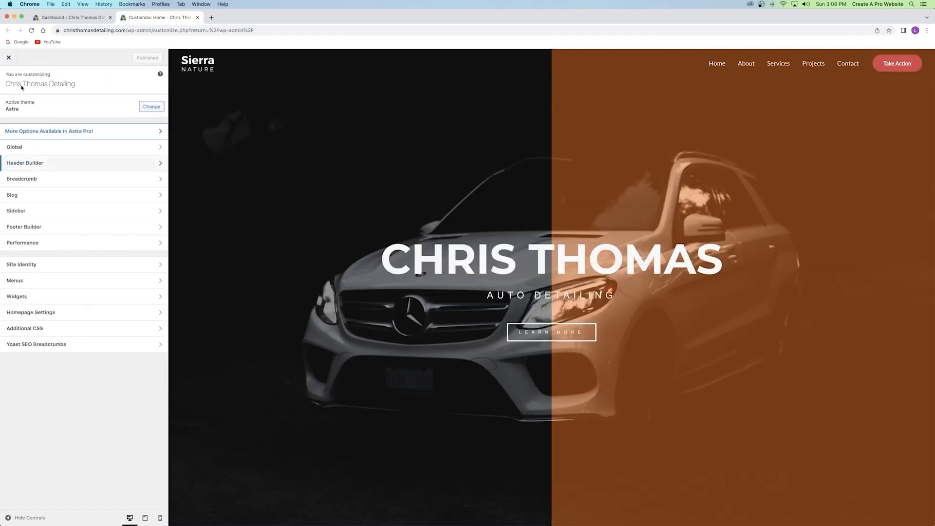
pyautogui.click(42, 162)
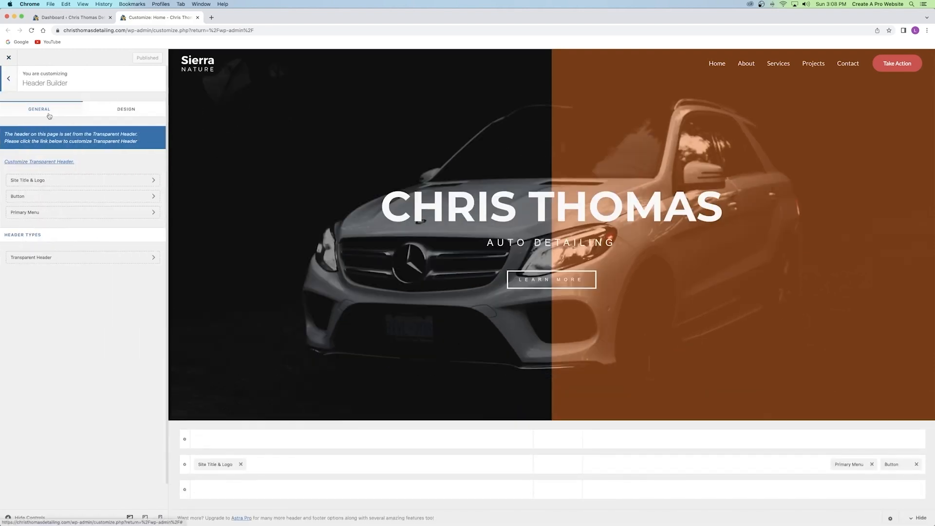
pyautogui.click(8, 81)
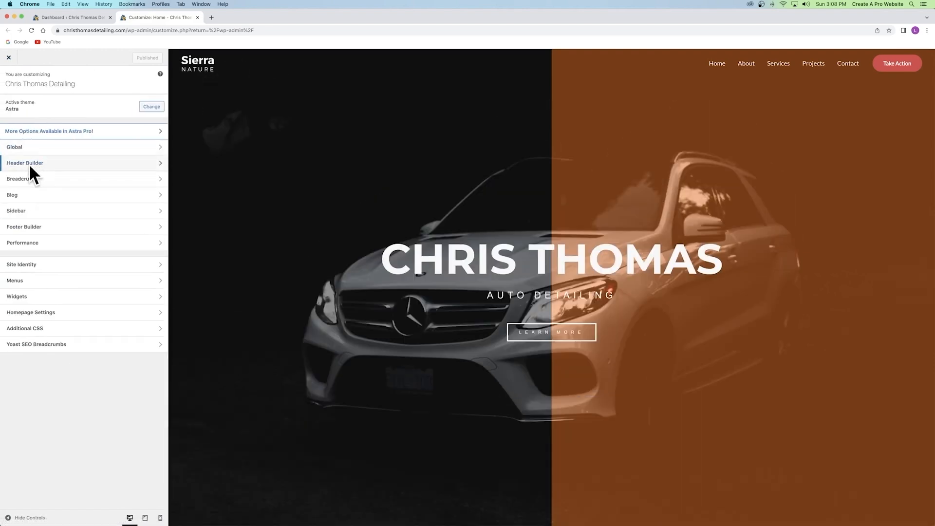
pyautogui.click(20, 163)
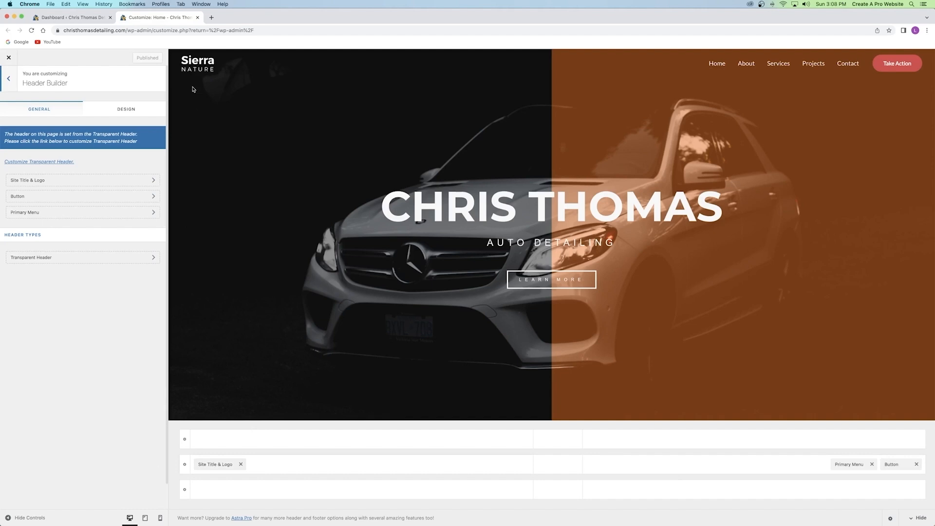
pyautogui.moveTo(215, 465); pyautogui.dragTo(555, 466)
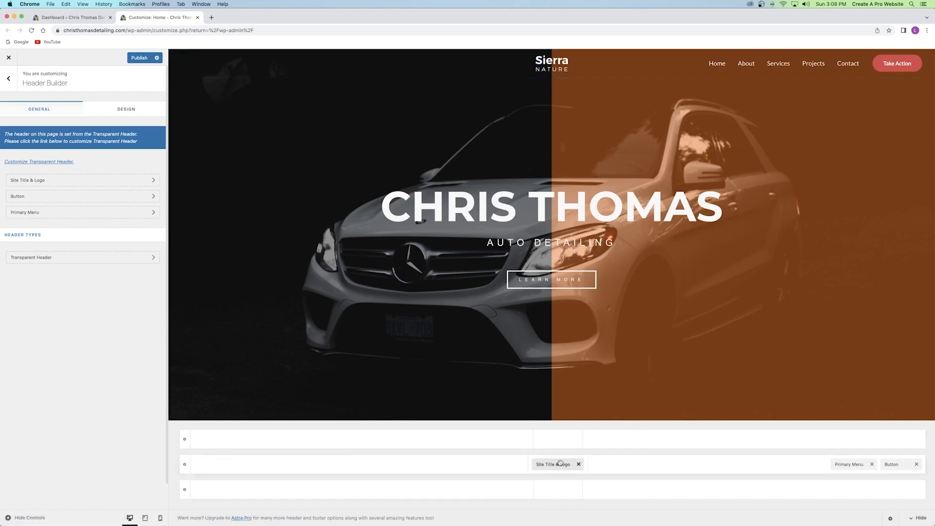
pyautogui.moveTo(532, 464); pyautogui.dragTo(231, 465)
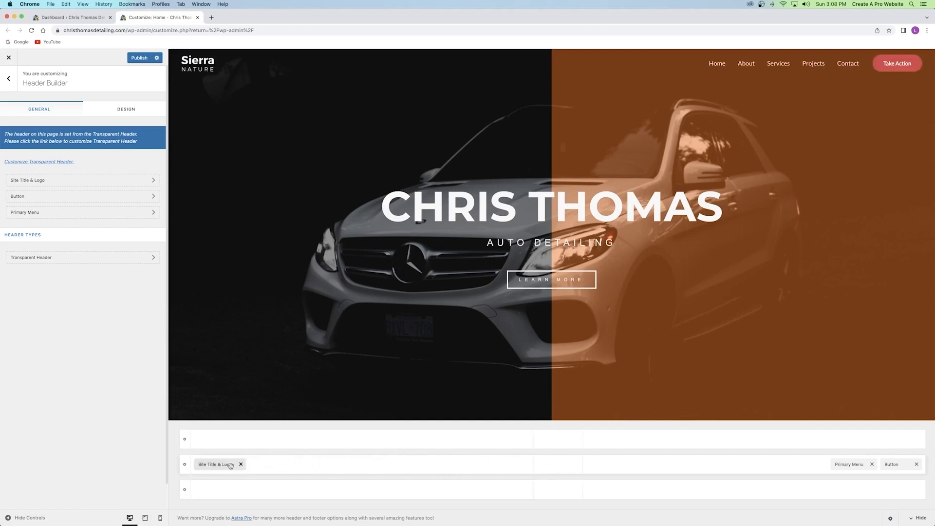
pyautogui.moveTo(894, 465); pyautogui.dragTo(850, 465)
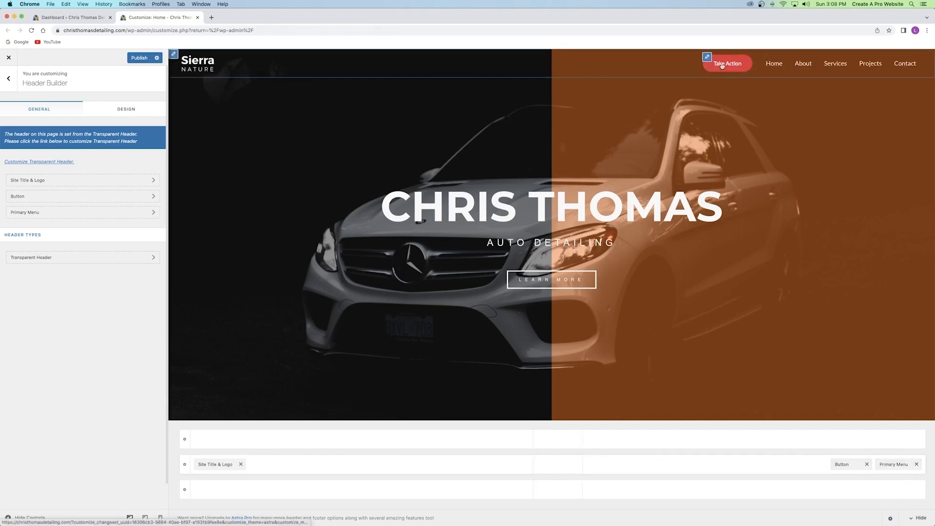
pyautogui.moveTo(835, 464); pyautogui.dragTo(898, 465)
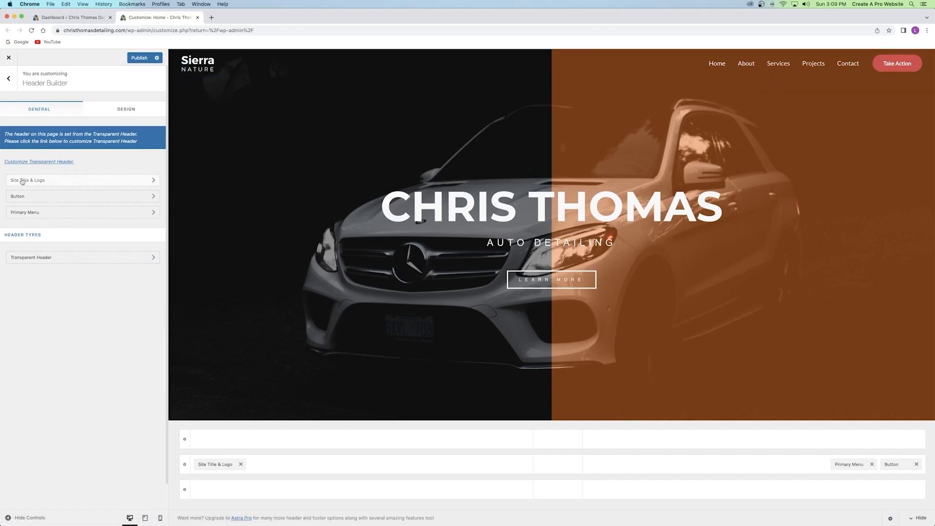
# Open the Site Title & Logo settings and follow its link to the Transparent Header options.
pyautogui.click(51, 181)
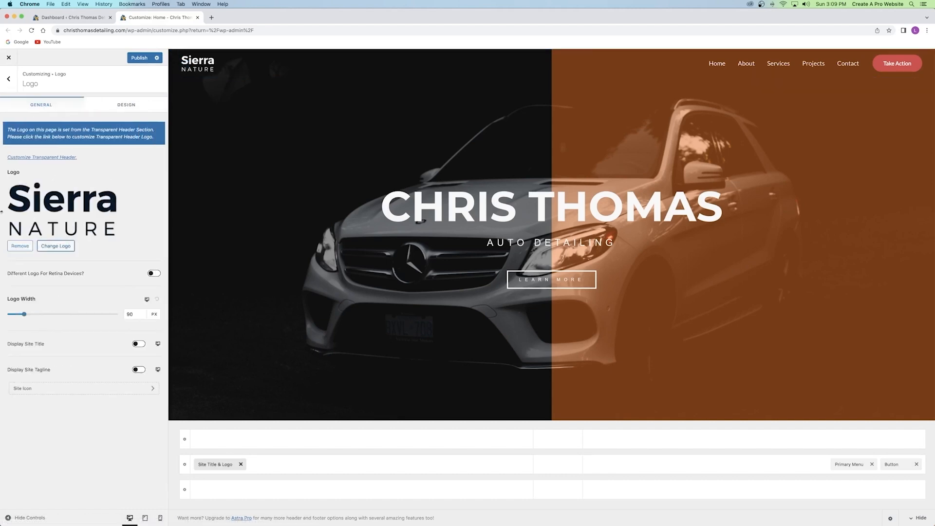
pyautogui.click(9, 79)
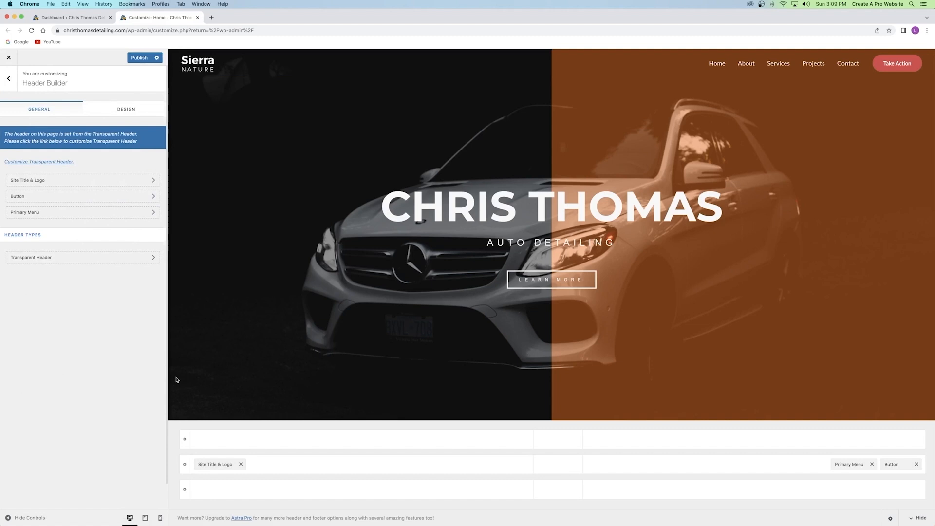
pyautogui.click(210, 465)
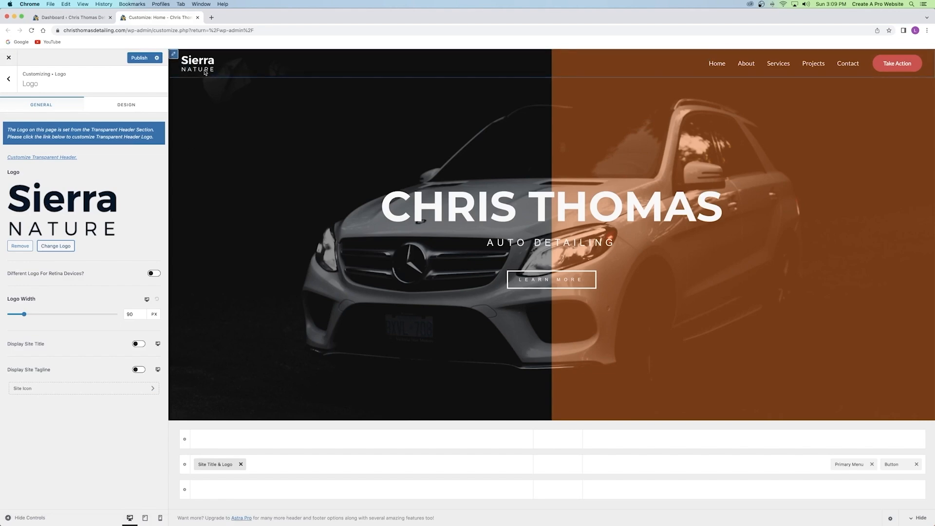
pyautogui.click(48, 157)
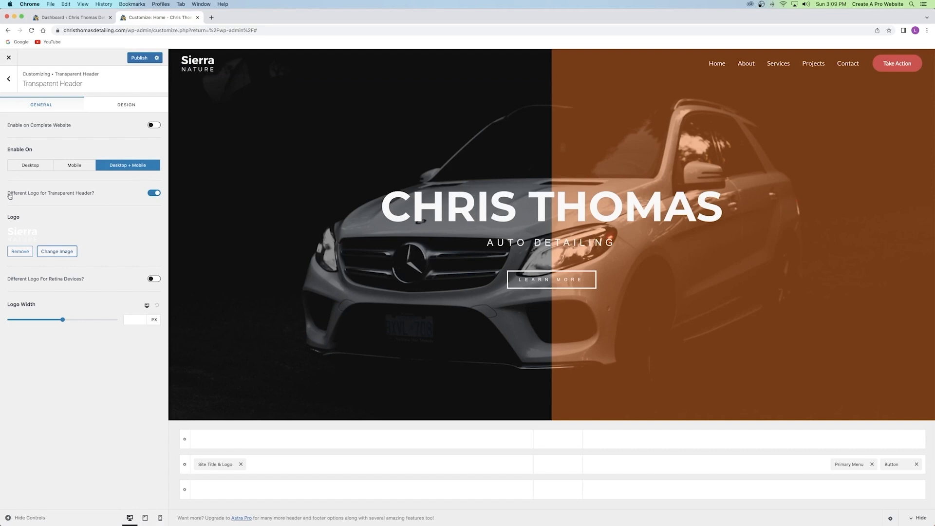
# Toggle Different Logo for Transparent Header off and back on.
pyautogui.click(152, 193)
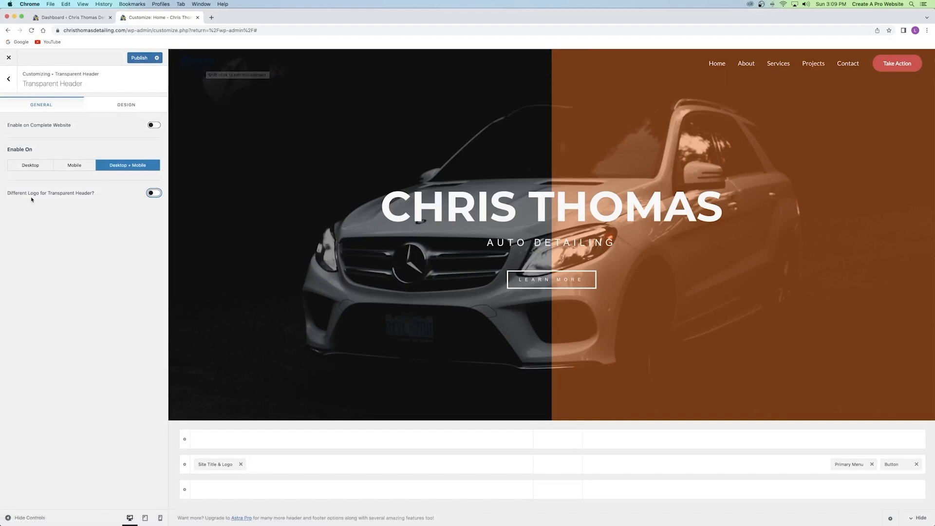
pyautogui.click(155, 194)
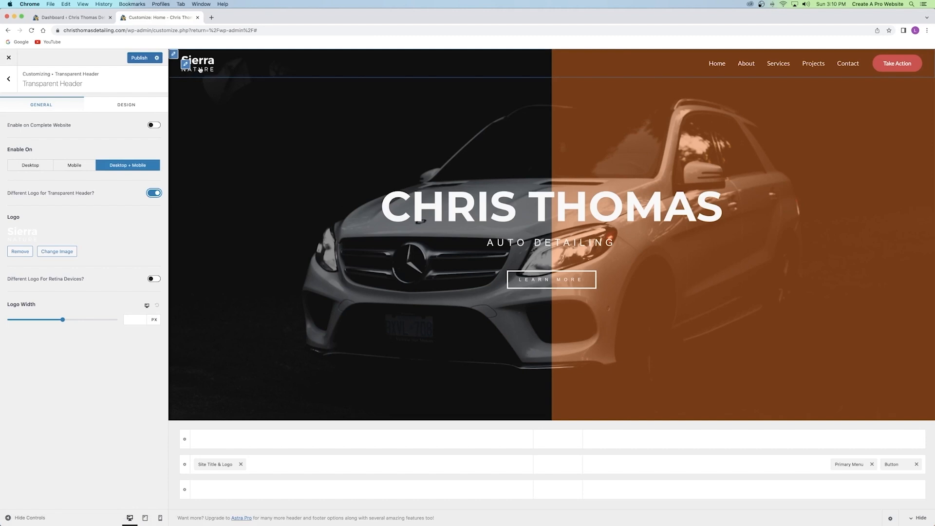
pyautogui.scroll(-5, 239, 148)
pyautogui.scroll(-1, 240, 147)
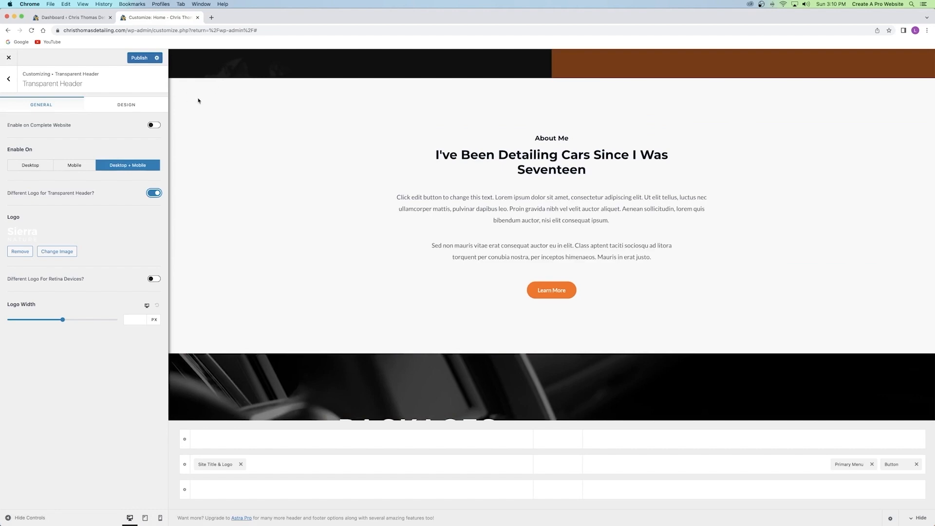
pyautogui.scroll(6, 198, 101)
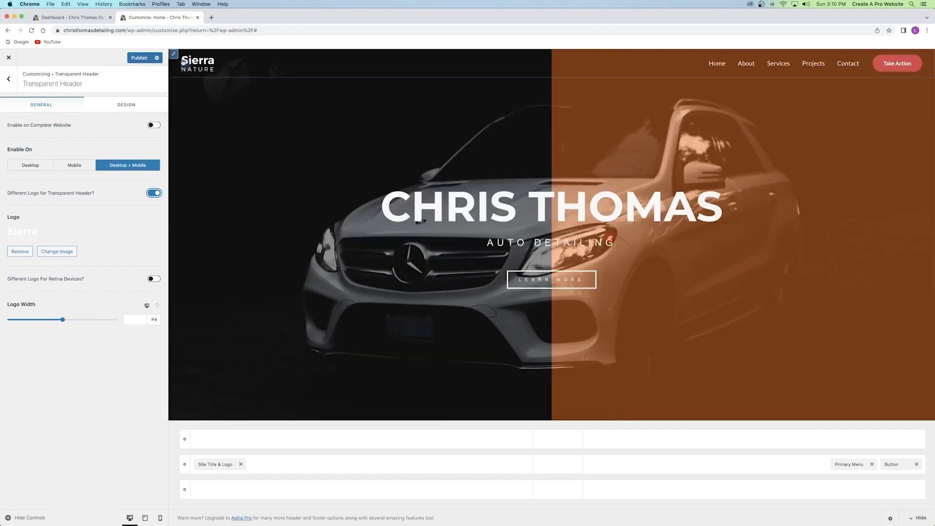
# Return to the Header Builder and publish the Customizer changes.
pyautogui.click(10, 86)
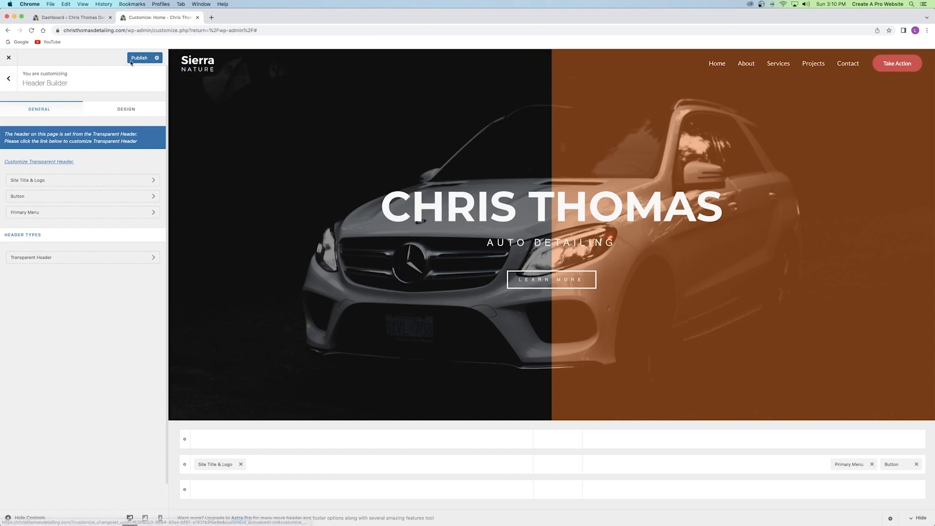
pyautogui.click(139, 60)
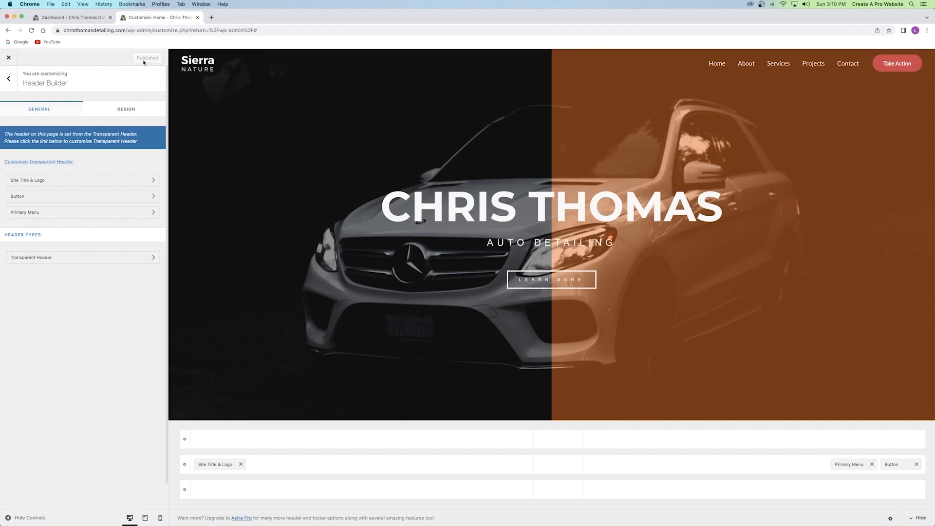
pyautogui.click(211, 18)
# Load logomakr.com in a new browser tab.
pyautogui.click(238, 31)
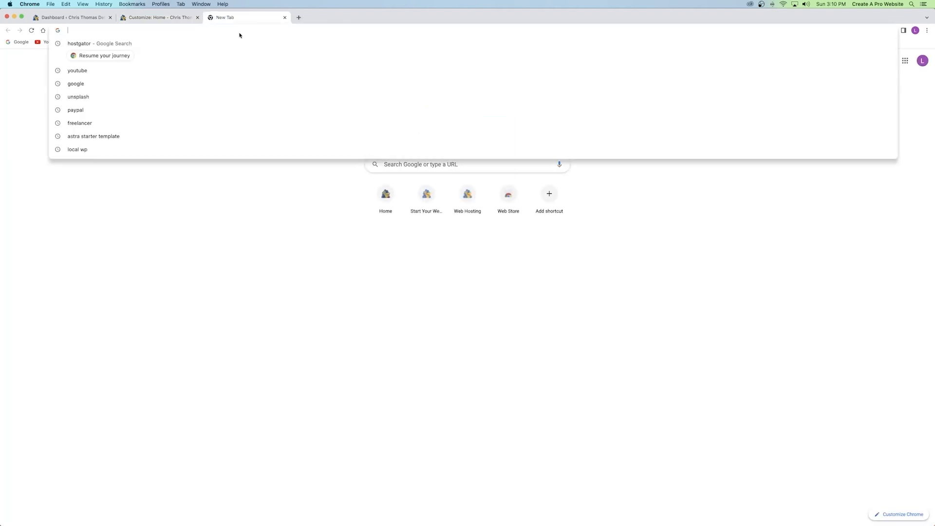
pyautogui.write('logomakr')
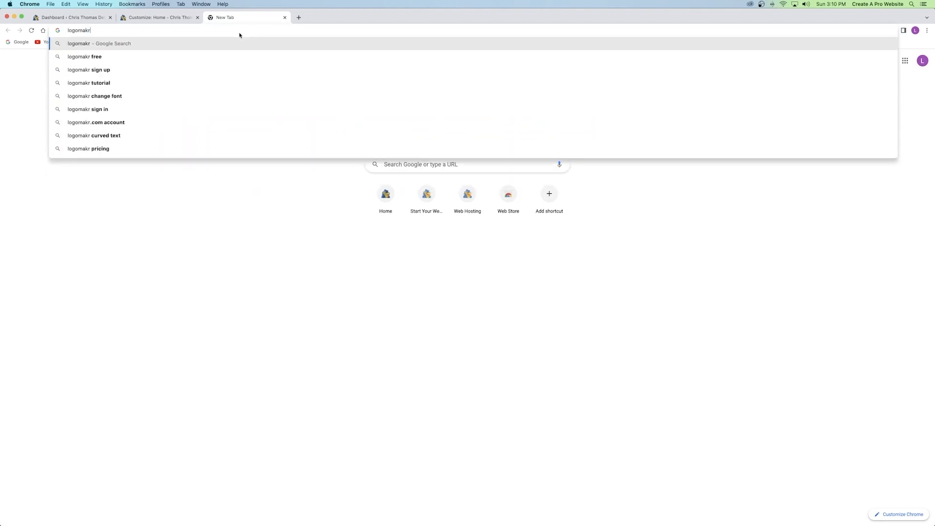
pyautogui.write('.com')
pyautogui.press('Return')
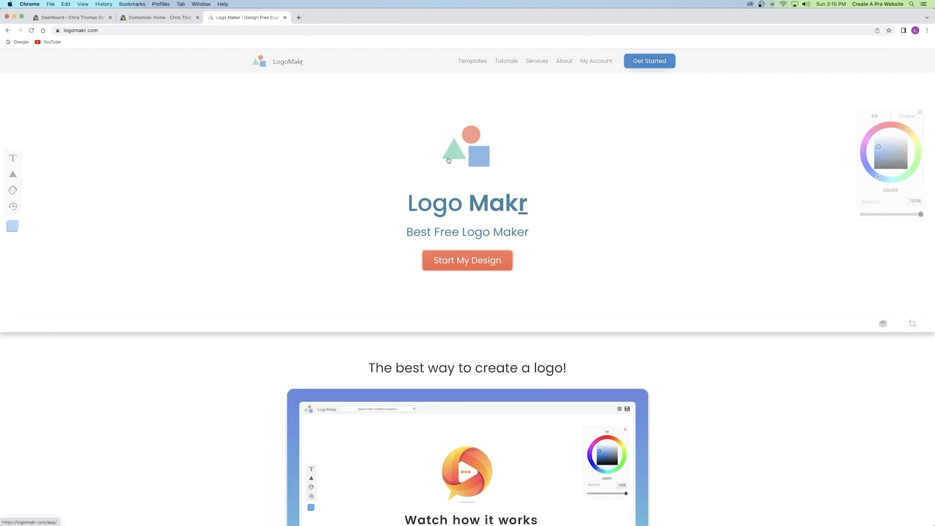
# Start a new LogoMakr design, test adding a text box and circle, then delete both.
pyautogui.click(473, 262)
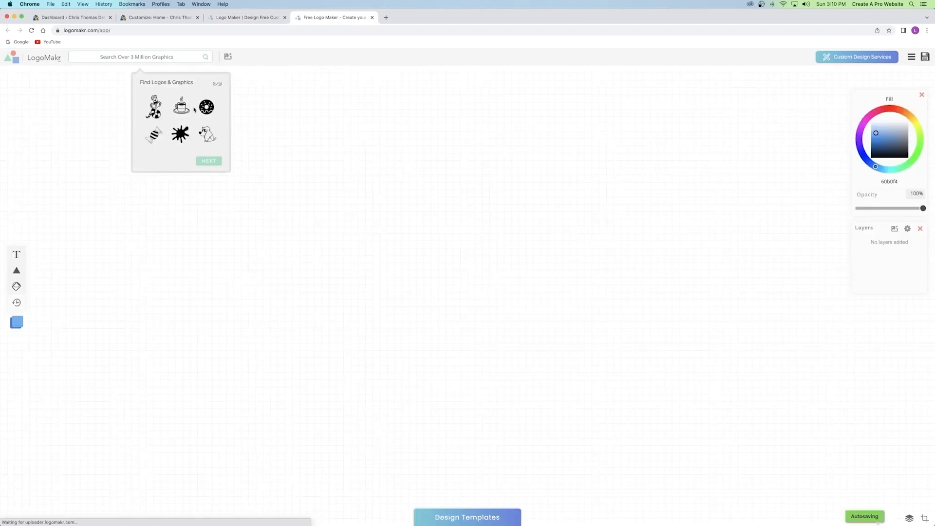
pyautogui.click(367, 144)
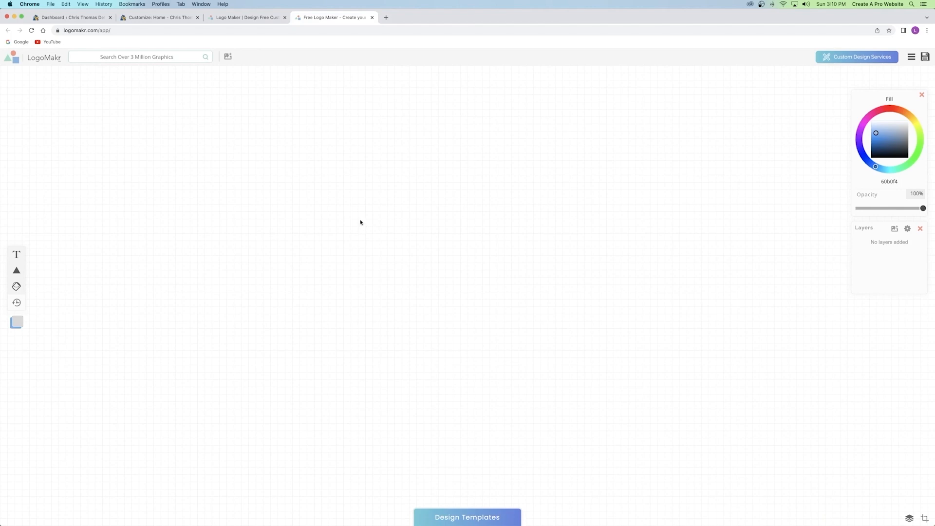
pyautogui.moveTo(20, 257)
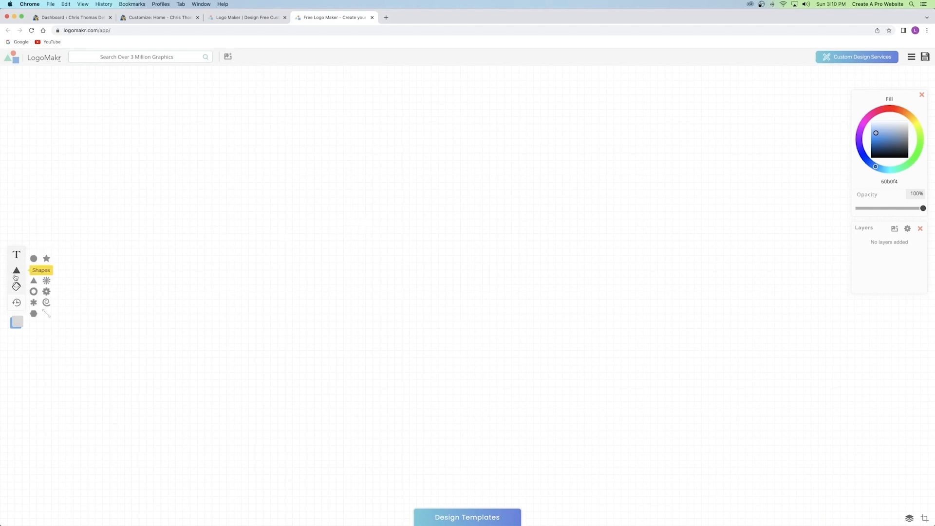
pyautogui.click(17, 254)
pyautogui.moveTo(13, 271)
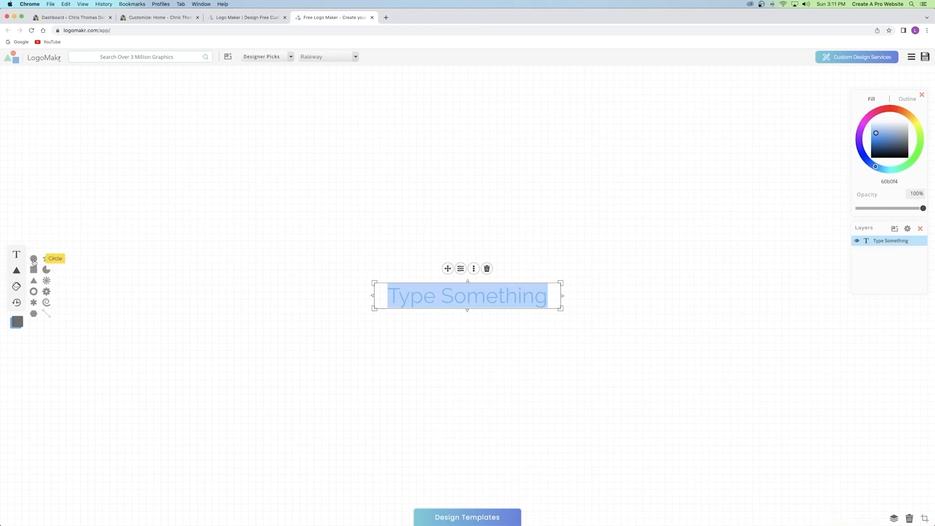
pyautogui.click(33, 259)
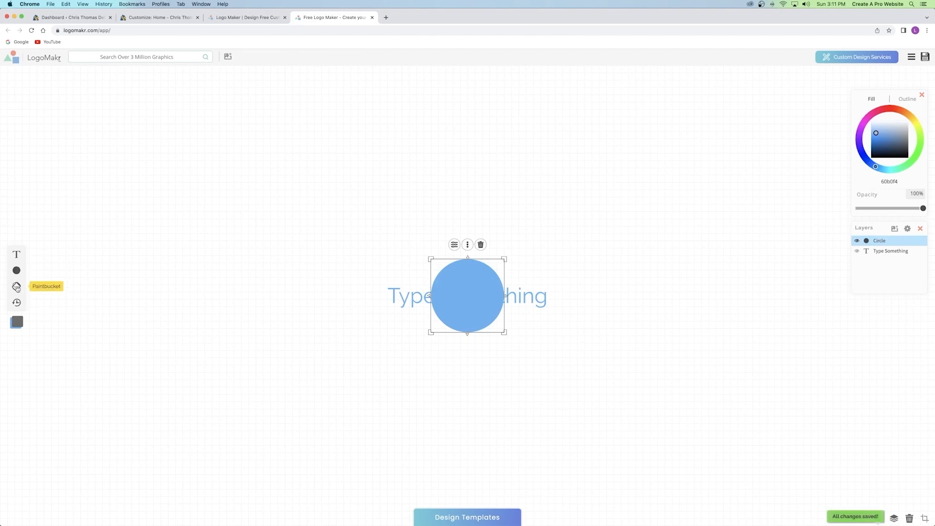
pyautogui.moveTo(268, 189); pyautogui.dragTo(570, 336)
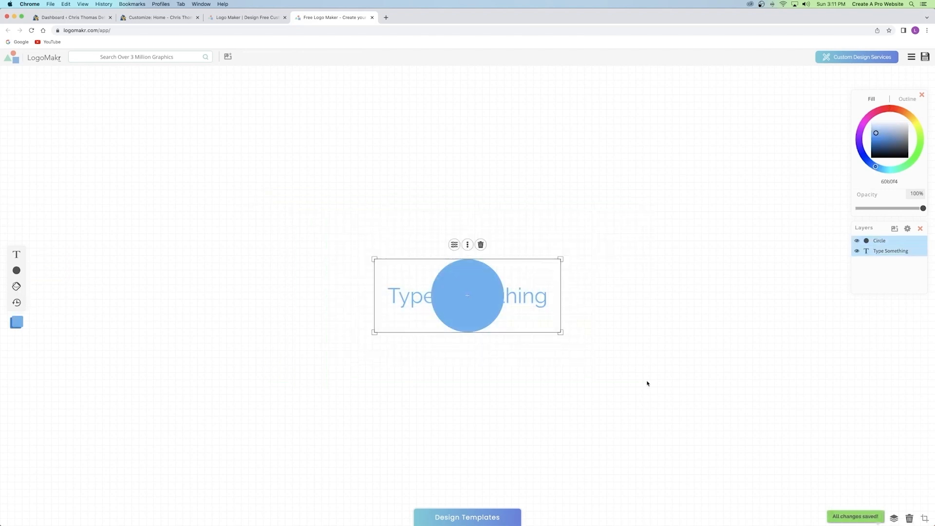
pyautogui.press('BackSpace')
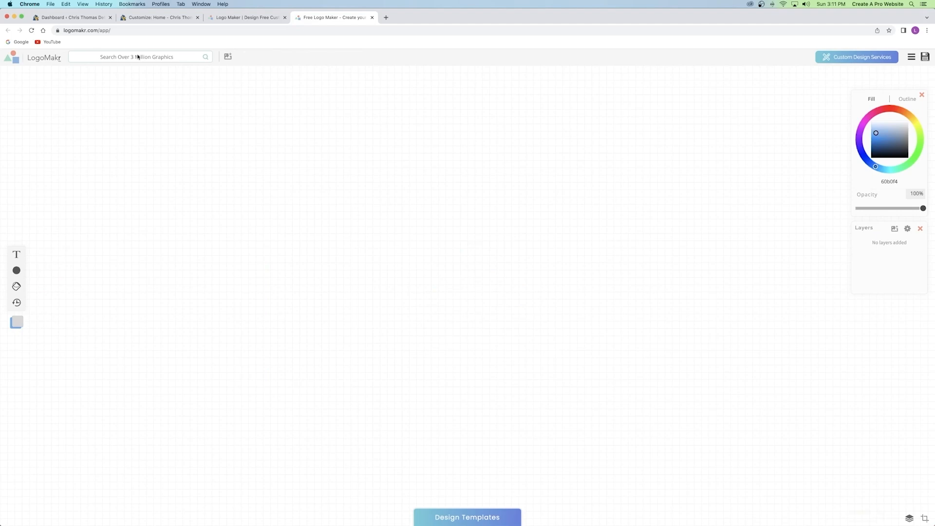
# Browse the graphics gallery for camera icons, then go back to the empty canvas.
pyautogui.click(140, 56)
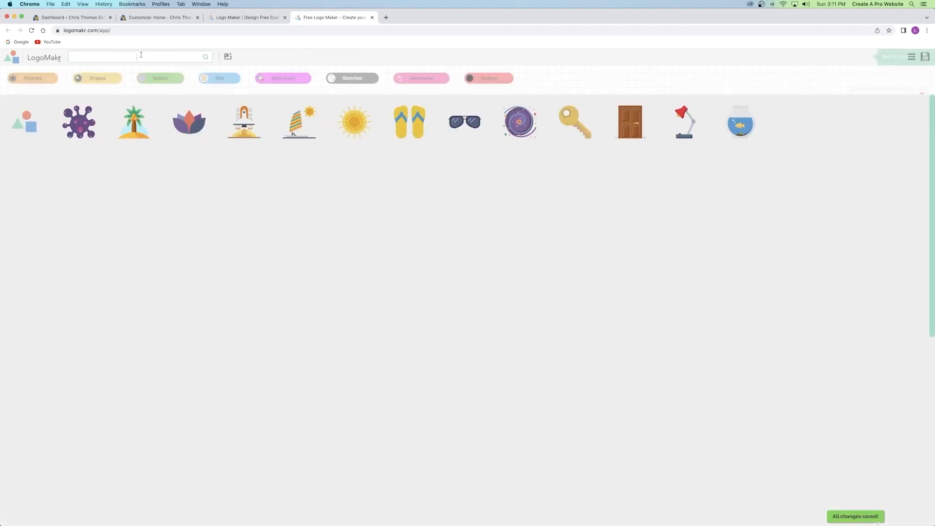
pyautogui.scroll(-5, 257, 159)
pyautogui.scroll(-4, 257, 159)
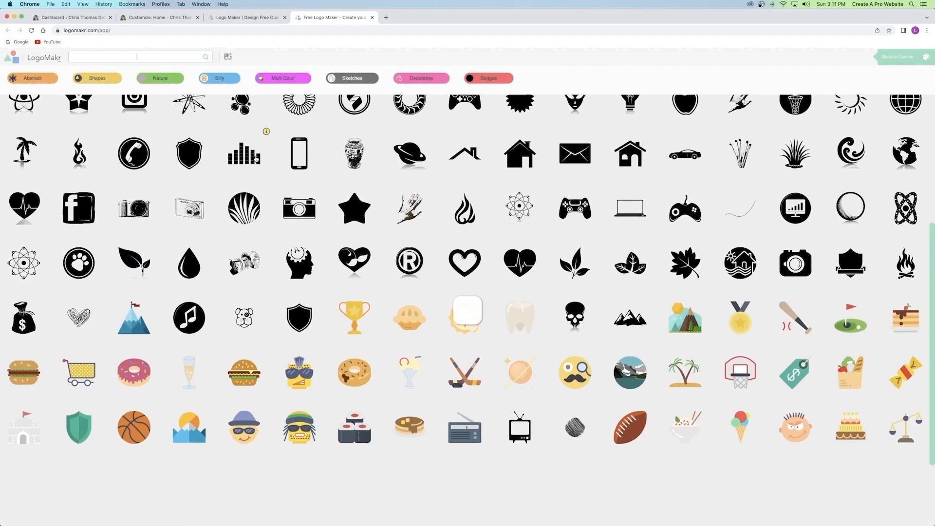
pyautogui.scroll(-1, 441, 228)
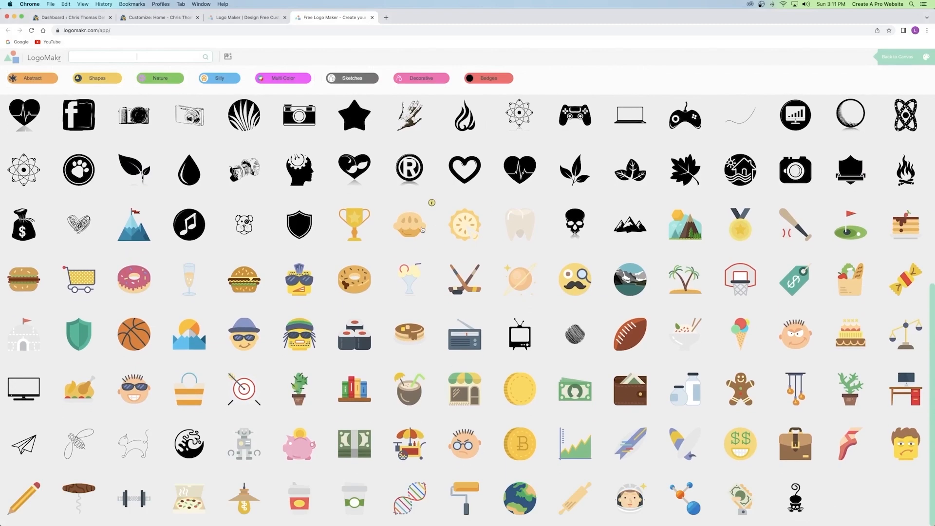
pyautogui.scroll(8, 421, 230)
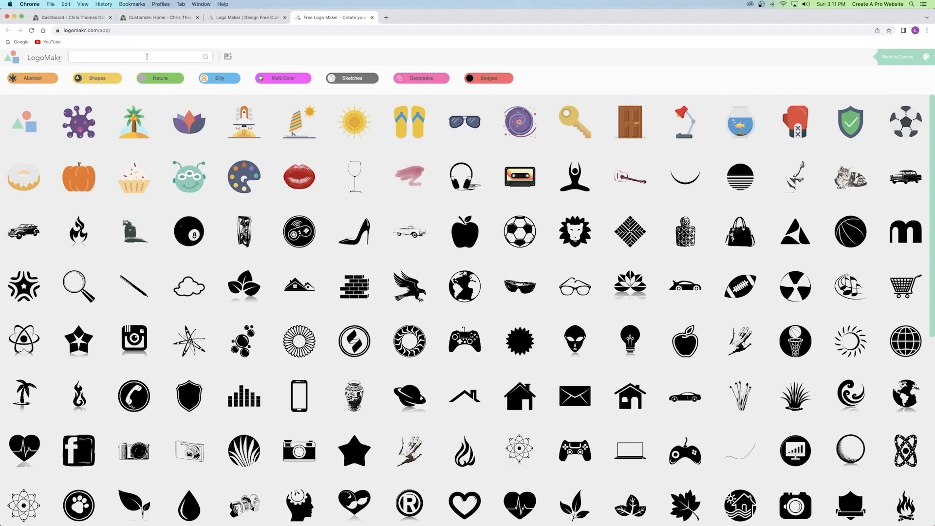
pyautogui.press('Return')
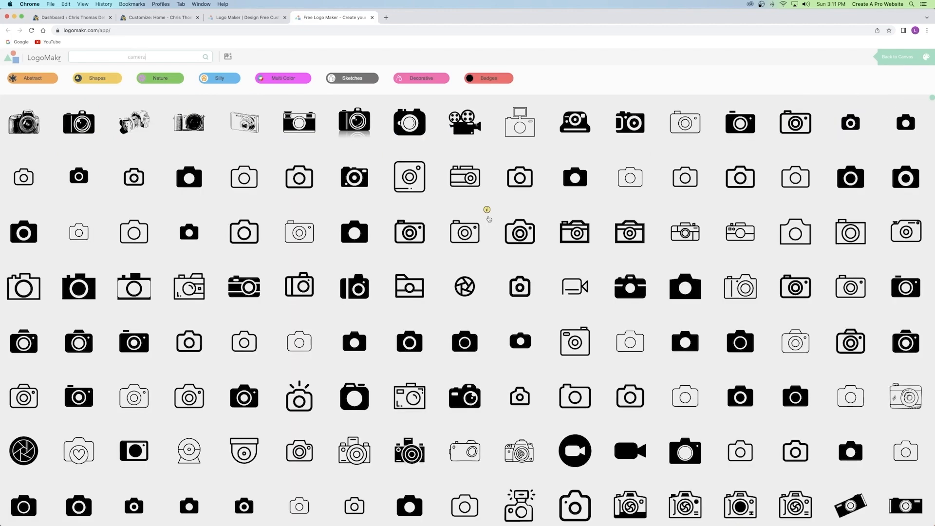
pyautogui.scroll(-2, 487, 214)
pyautogui.scroll(-1, 488, 218)
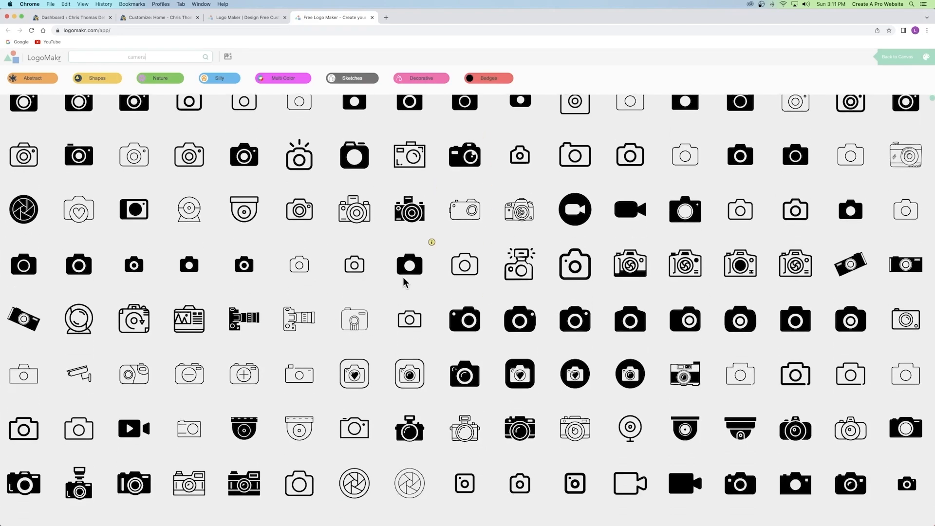
pyautogui.scroll(5, 405, 279)
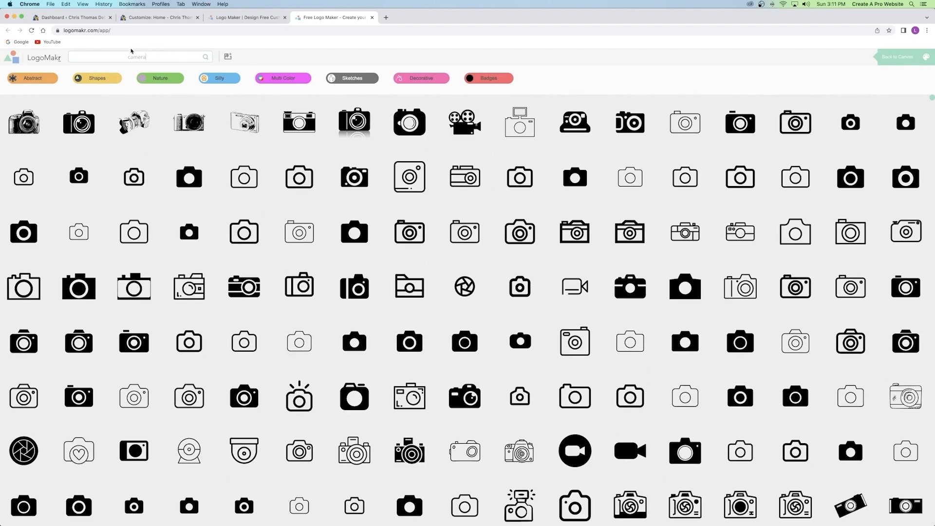
pyautogui.click(153, 57)
pyautogui.click(903, 59)
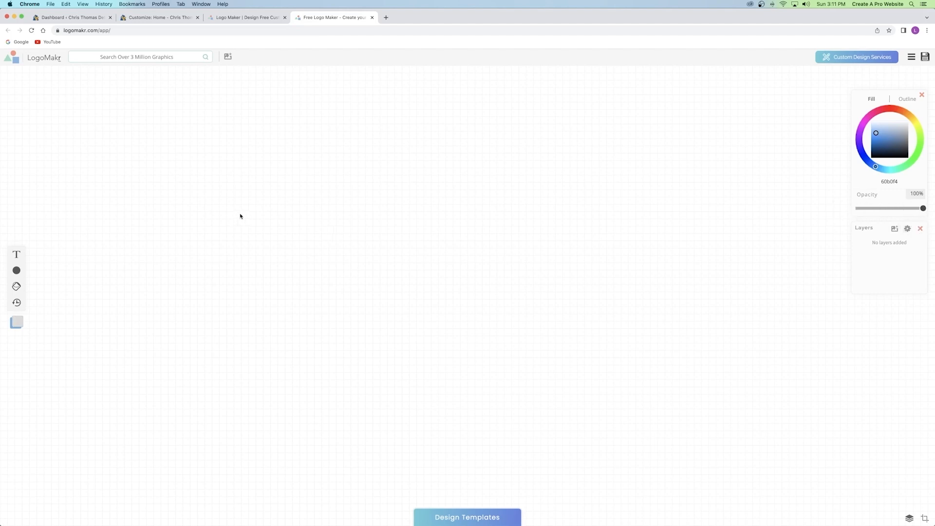
# Search the graphics gallery for 'sports car'.
pyautogui.click(137, 58)
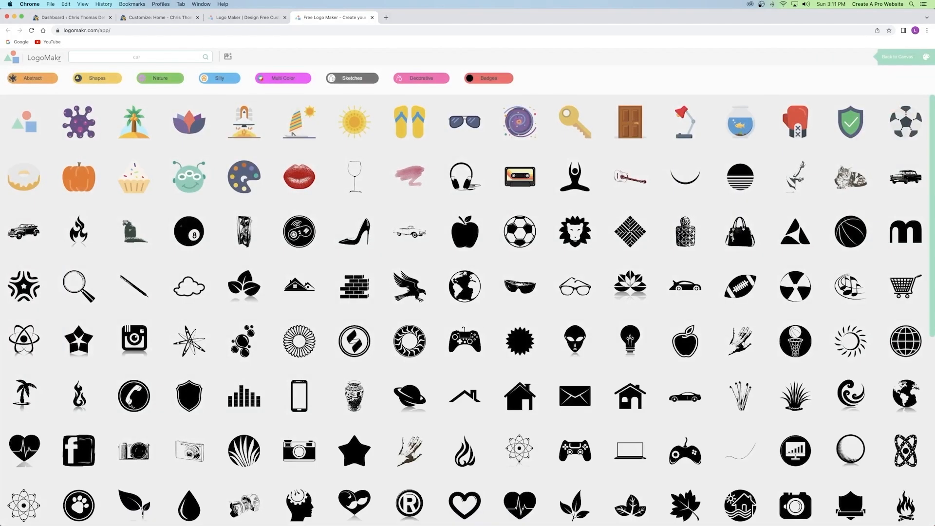
pyautogui.press('Return')
pyautogui.scroll(-2, 302, 234)
pyautogui.scroll(2, 302, 234)
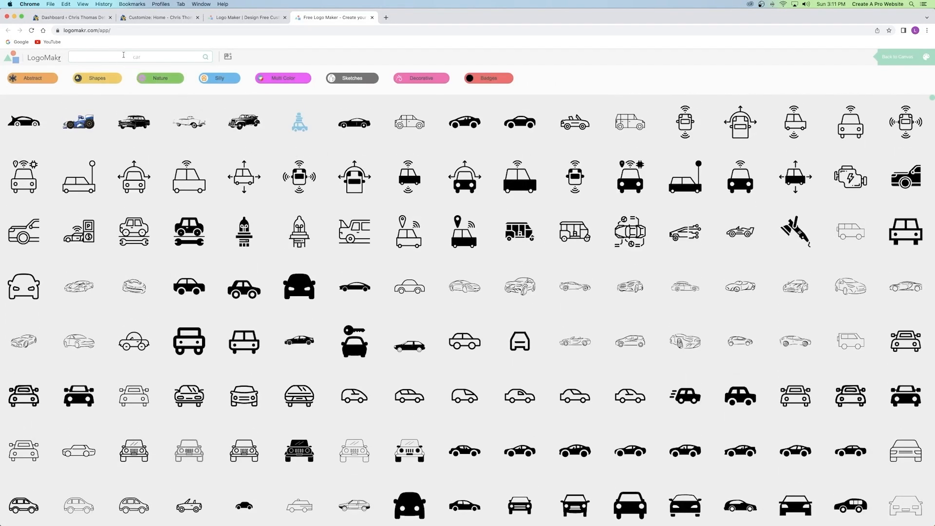
pyautogui.click(123, 55)
pyautogui.write('sports')
pyautogui.press('Return')
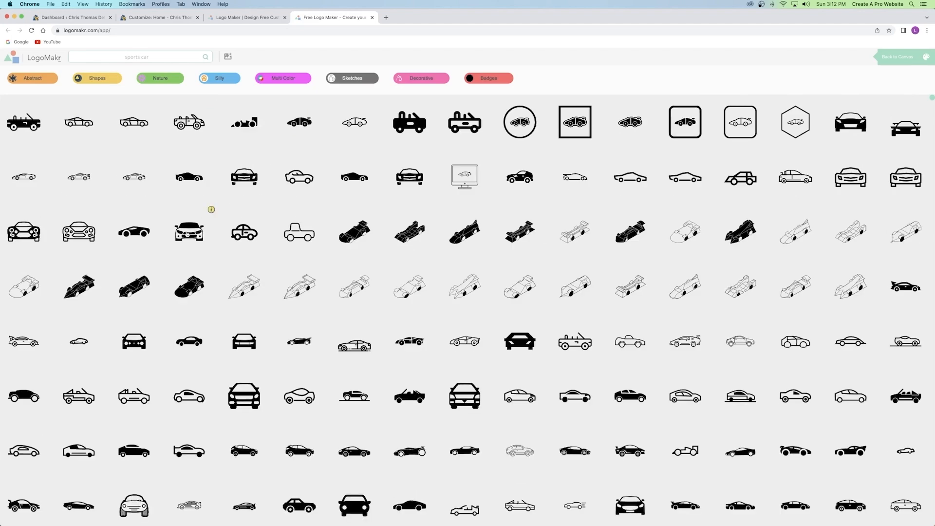
# Add the black front-view sports car graphic and position it near the canvas centre.
pyautogui.click(189, 232)
pyautogui.moveTo(430, 286); pyautogui.dragTo(445, 222)
pyautogui.click(532, 219)
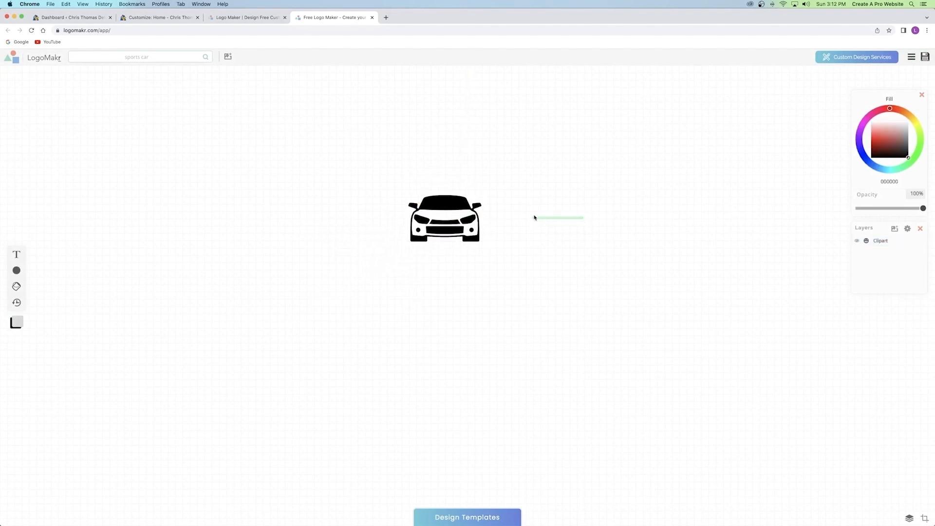
pyautogui.click(441, 222)
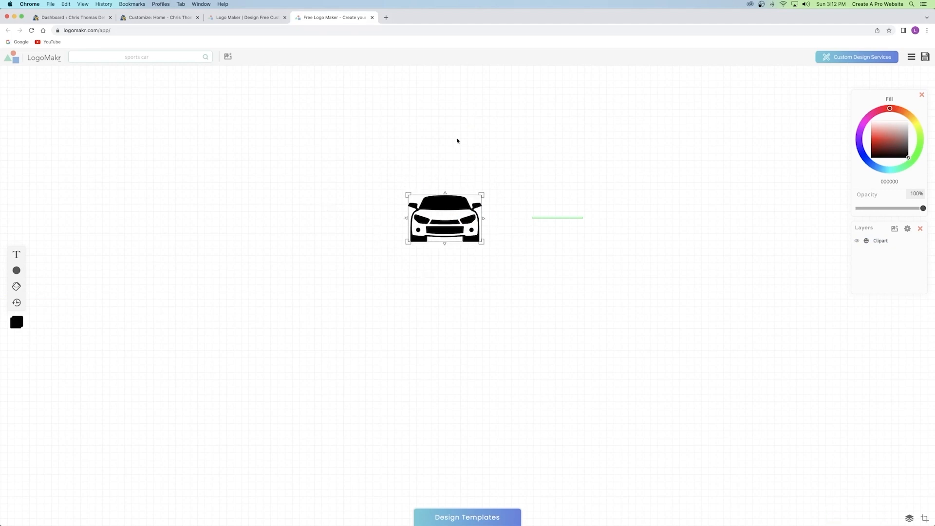
pyautogui.click(398, 169)
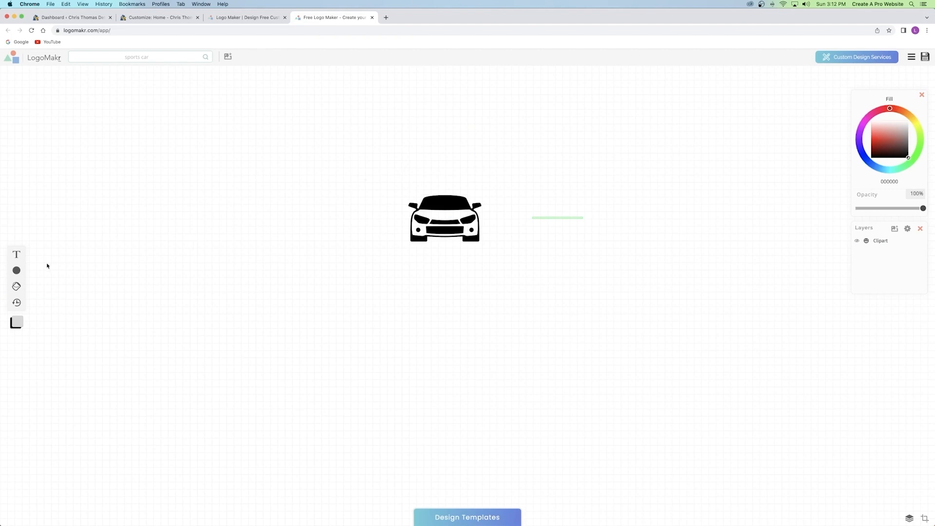
pyautogui.click(17, 270)
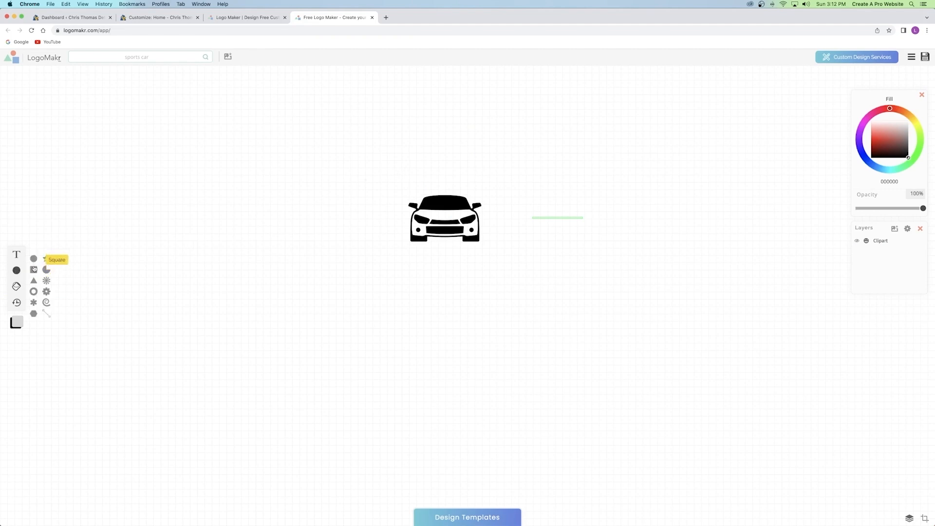
# Add a Ring shape, enlarge it to 285x285 px, and centre it around the car.
pyautogui.click(34, 292)
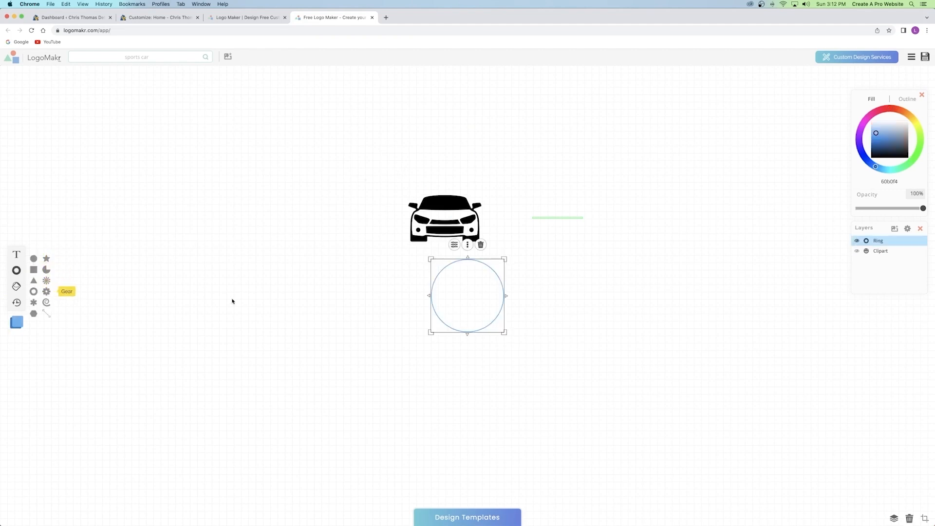
pyautogui.moveTo(411, 196); pyautogui.dragTo(330, 260)
pyautogui.moveTo(437, 276); pyautogui.dragTo(367, 274)
pyautogui.moveTo(403, 241); pyautogui.dragTo(431, 213)
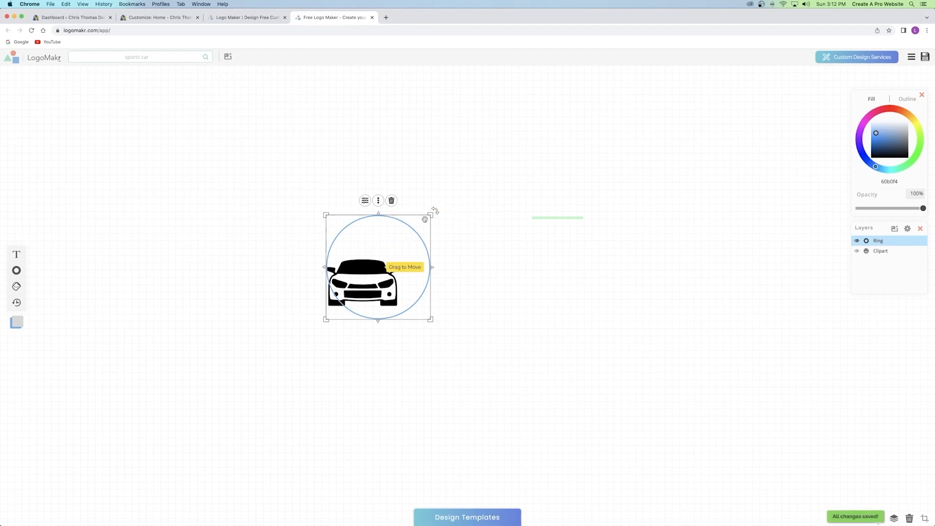
pyautogui.moveTo(405, 245); pyautogui.dragTo(389, 261)
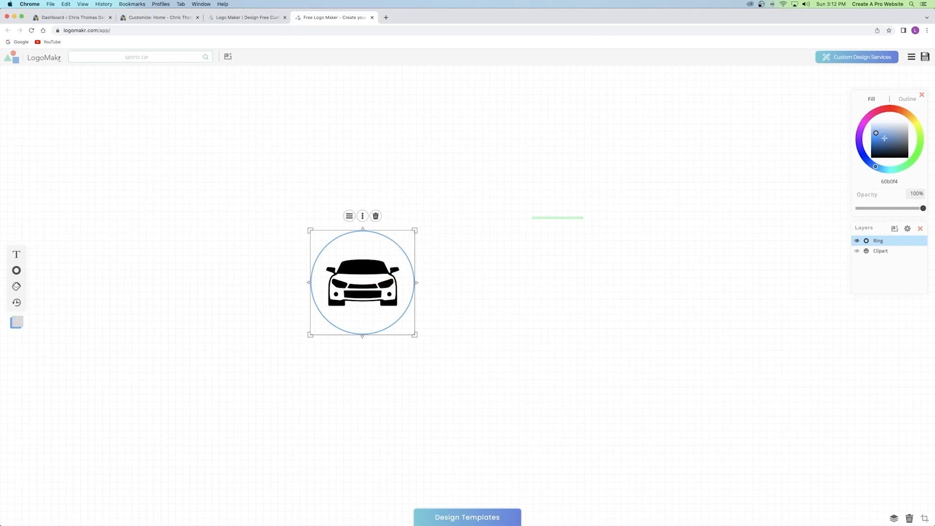
# Adjust the ring's colour in the colour picker, keeping it black (000000).
pyautogui.click(886, 129)
pyautogui.moveTo(891, 106)
pyautogui.mouseDown()
pyautogui.moveTo(865, 121)
pyautogui.moveTo(910, 163)
pyautogui.mouseUp()
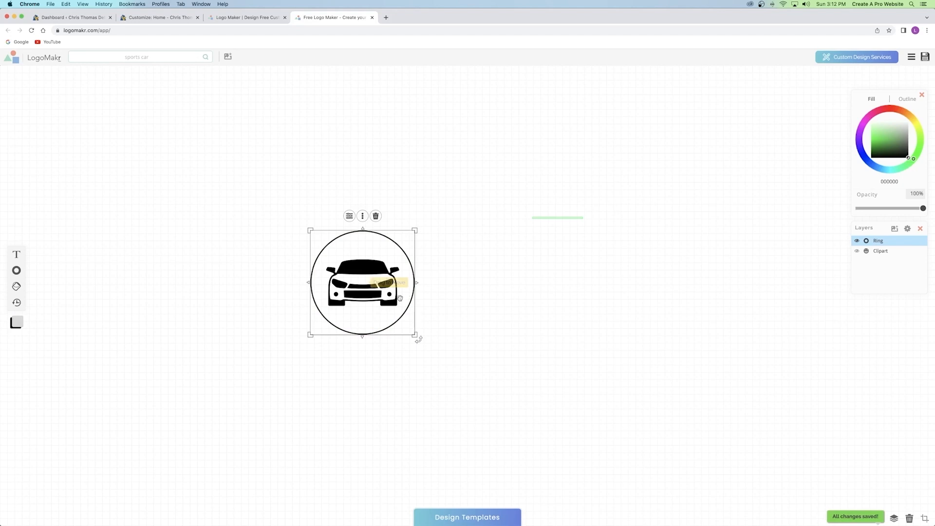
pyautogui.click(573, 226)
pyautogui.moveTo(574, 226); pyautogui.dragTo(543, 259)
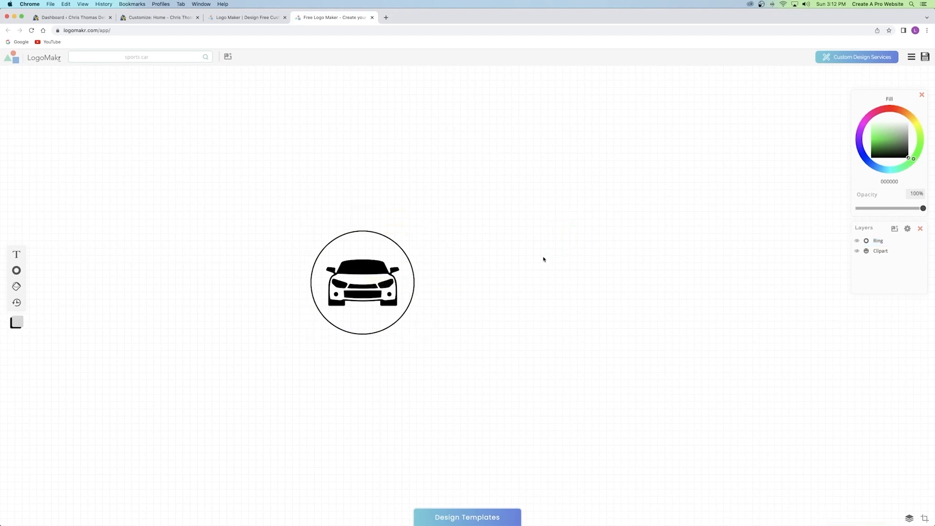
pyautogui.click(390, 238)
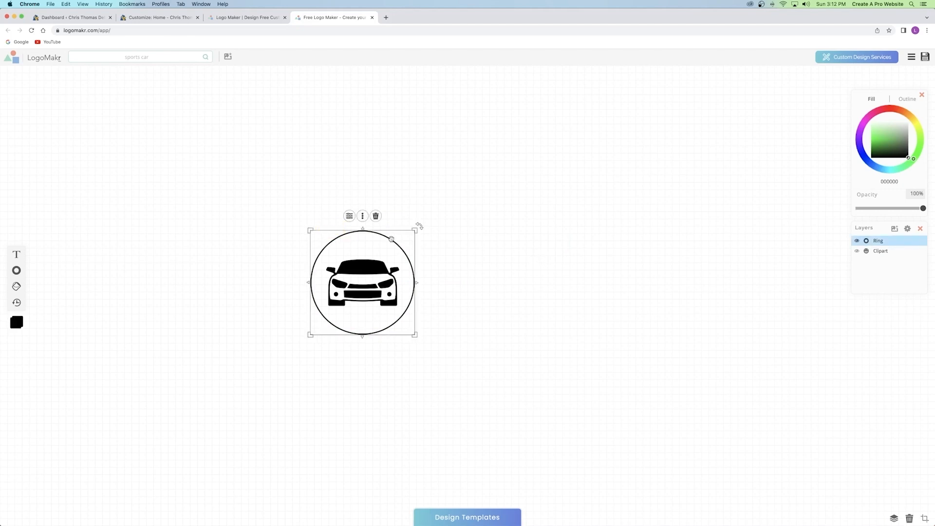
# Set the ring's Cutout slider to 96% to change its line thickness around the car.
pyautogui.click(349, 215)
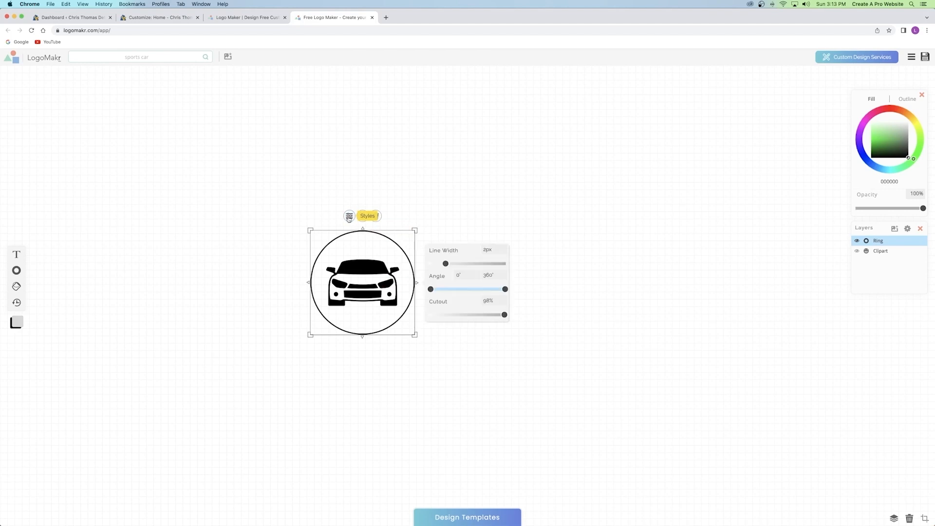
pyautogui.moveTo(499, 317)
pyautogui.mouseDown()
pyautogui.moveTo(453, 316)
pyautogui.moveTo(502, 316)
pyautogui.mouseUp()
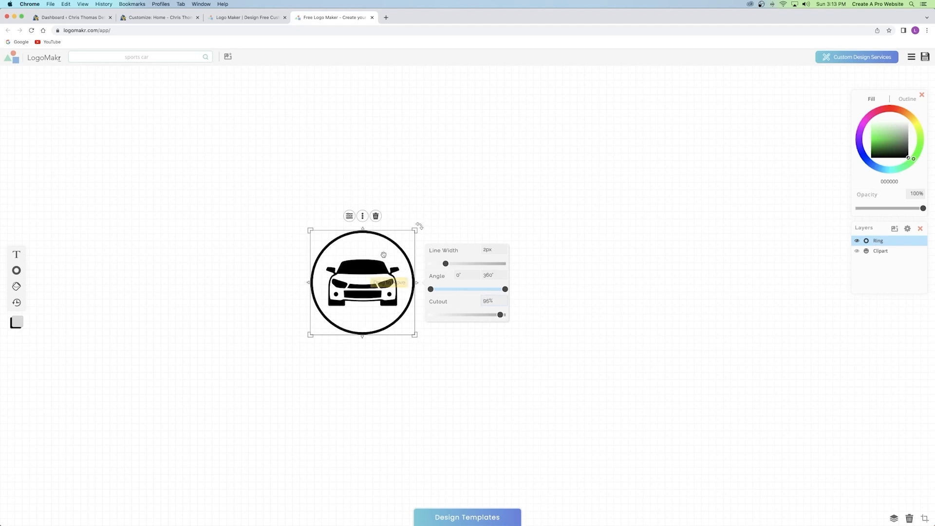
pyautogui.click(486, 355)
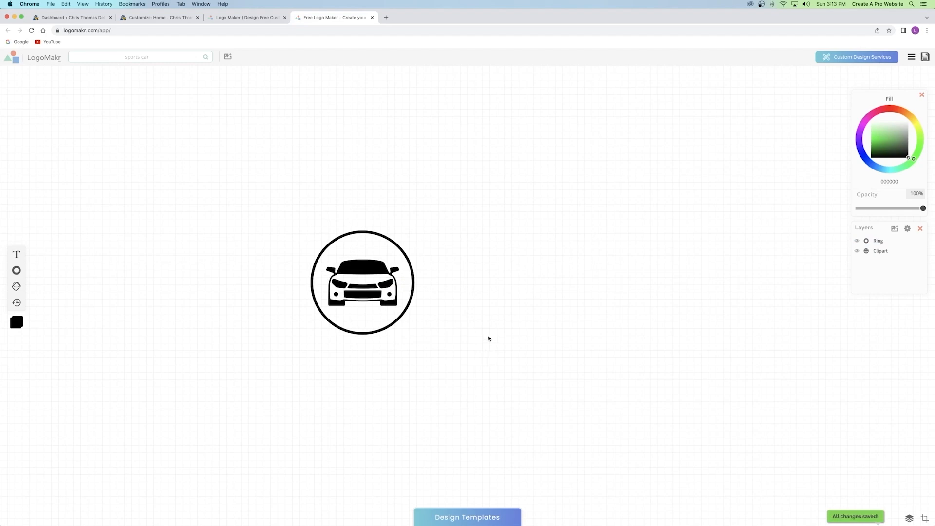
pyautogui.click(361, 263)
pyautogui.click(550, 289)
pyautogui.click(371, 295)
pyautogui.click(567, 309)
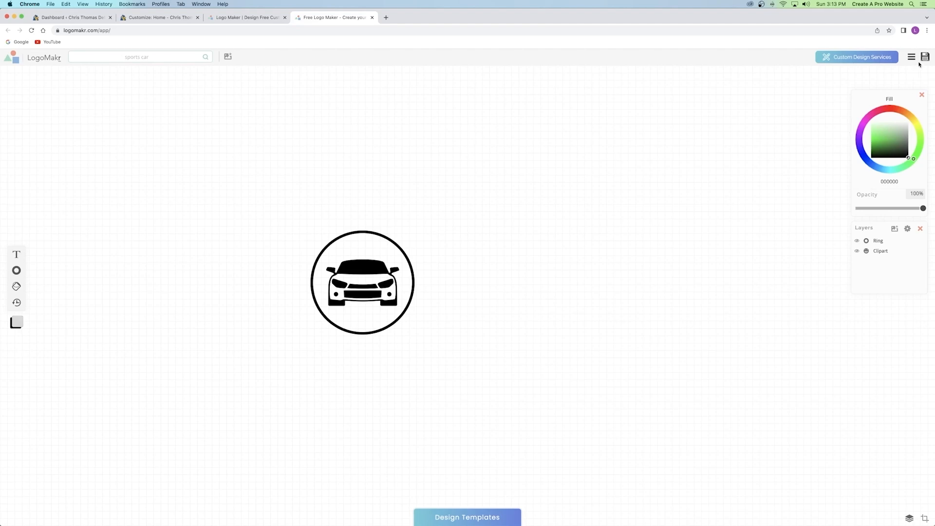
# Download the car logo as a free low-resolution PNG after accepting the terms.
pyautogui.click(372, 261)
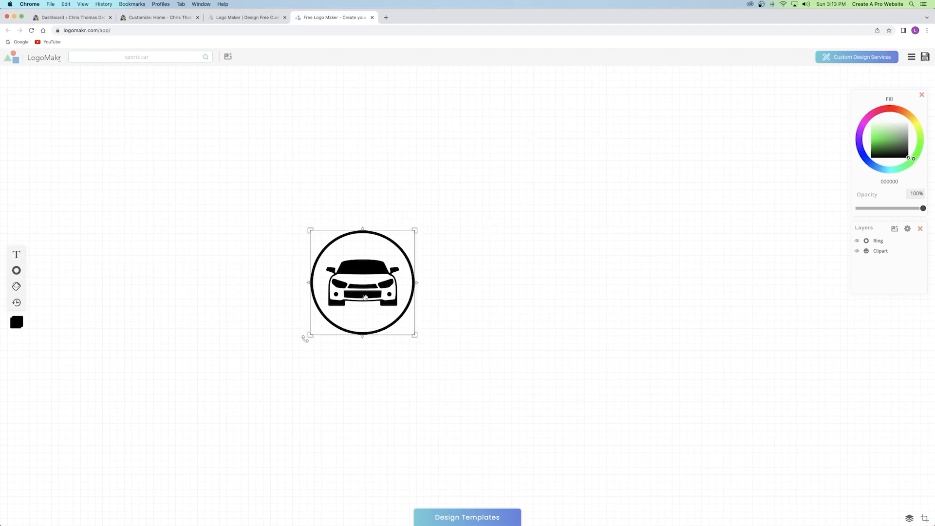
pyautogui.click(926, 58)
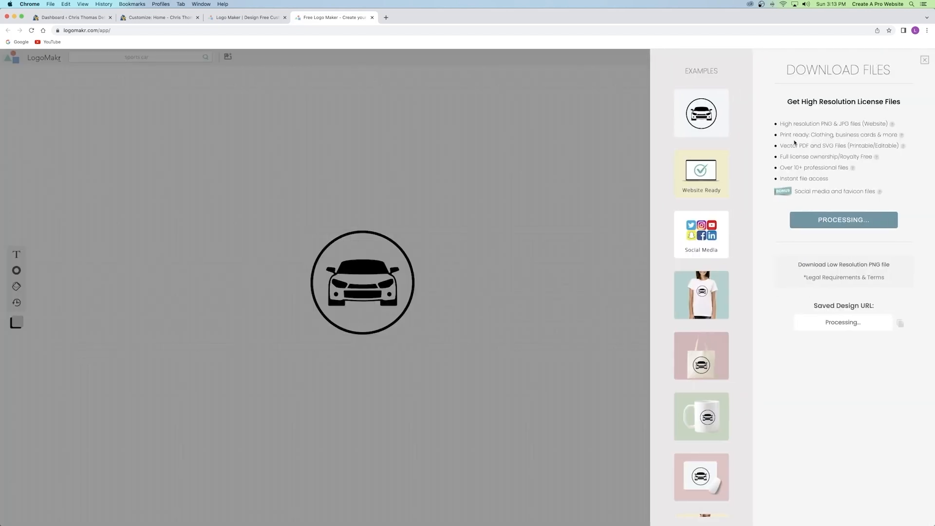
pyautogui.moveTo(788, 101); pyautogui.dragTo(869, 99)
pyautogui.click(846, 101)
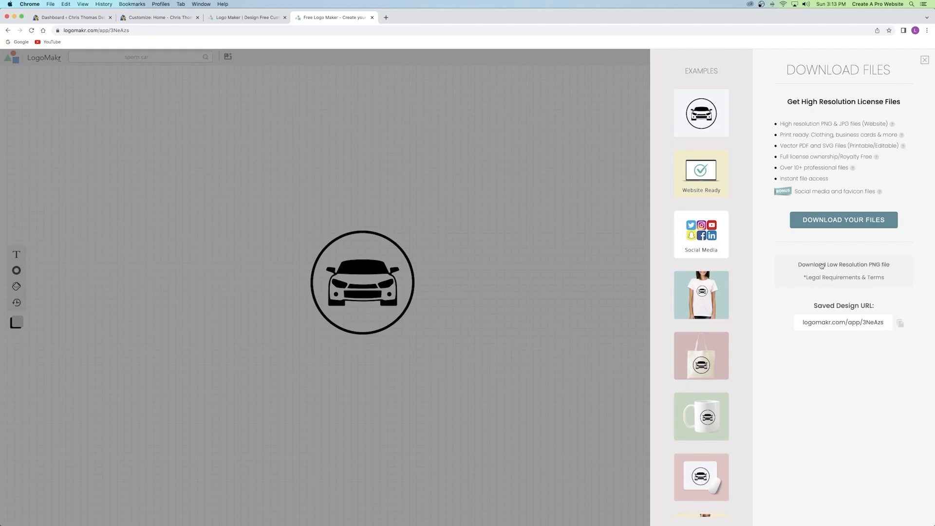
pyautogui.click(838, 266)
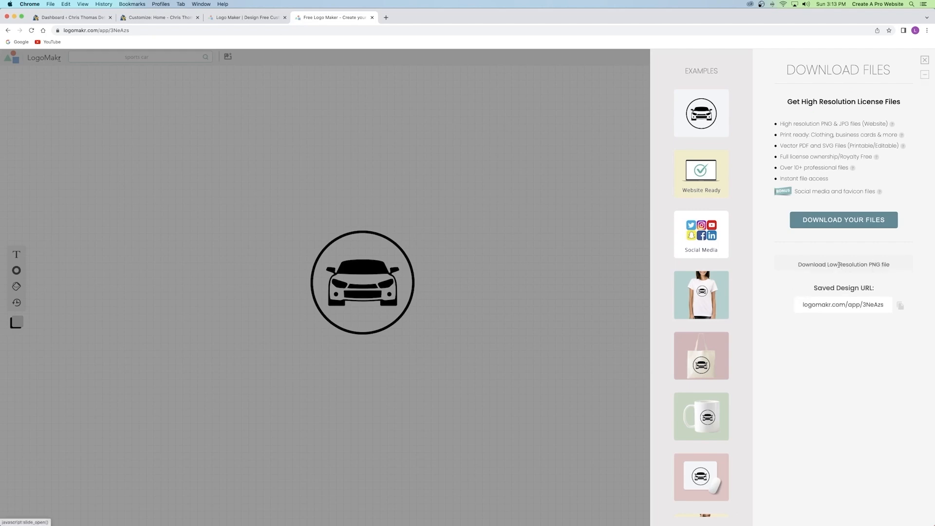
pyautogui.click(780, 118)
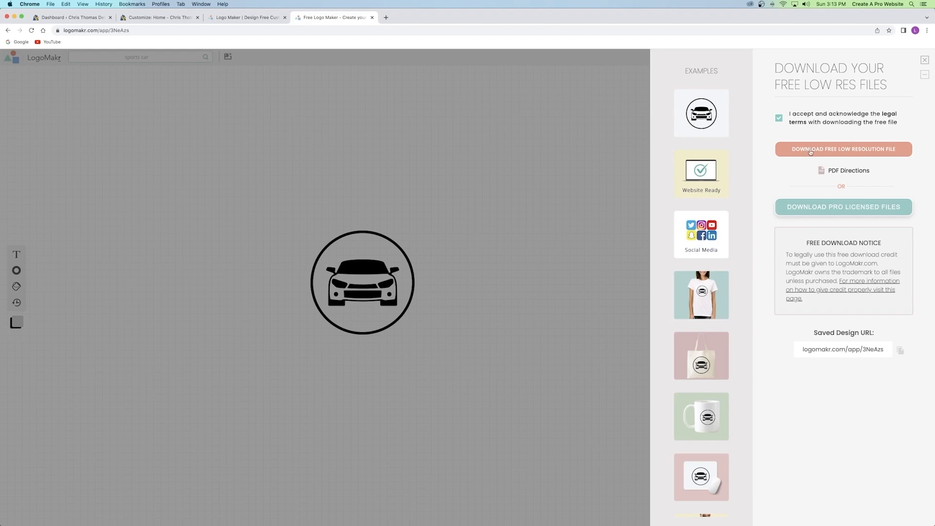
pyautogui.click(843, 149)
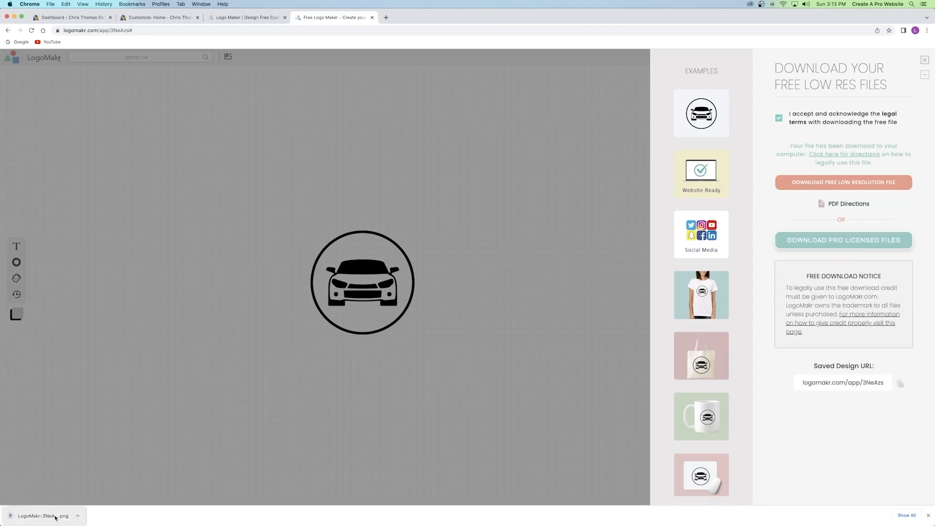
pyautogui.click(924, 60)
pyautogui.click(421, 253)
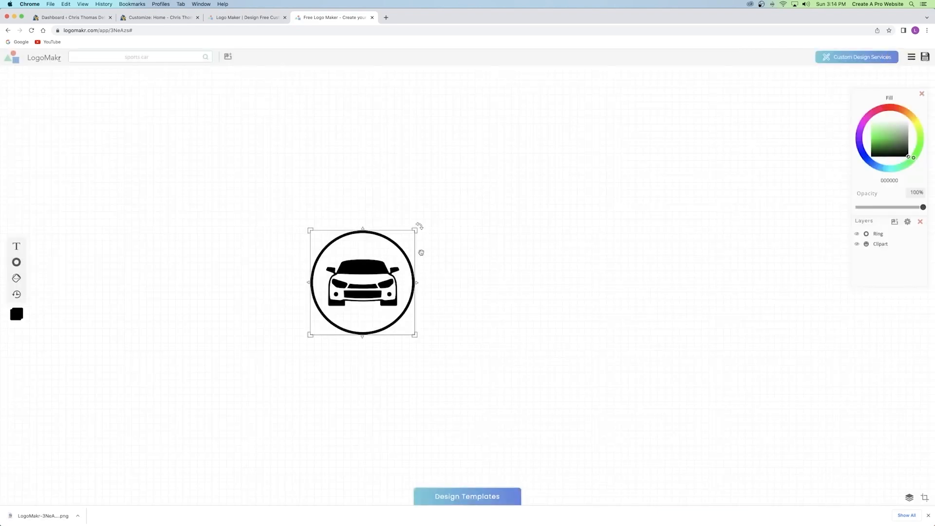
# Select the ring and car layers together and recolour the whole logo white (ffffff).
pyautogui.moveTo(566, 142); pyautogui.dragTo(243, 395)
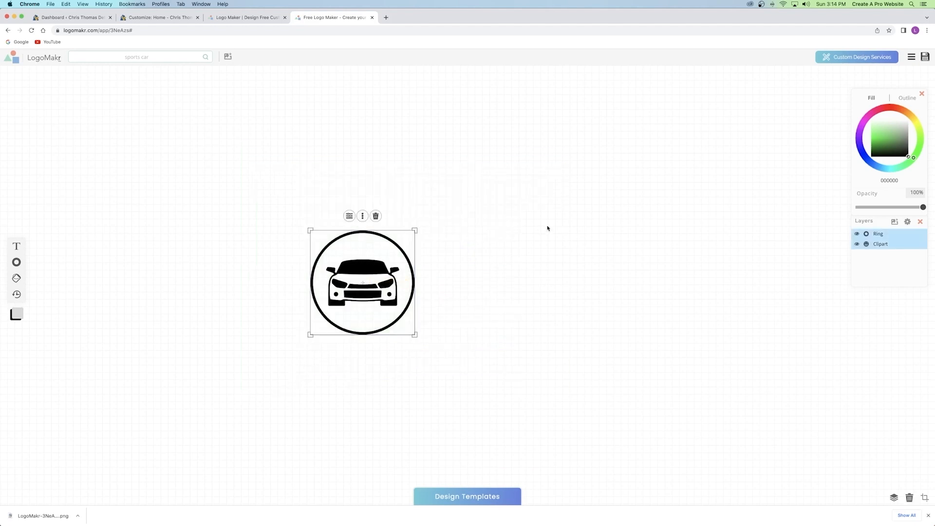
pyautogui.moveTo(892, 140); pyautogui.dragTo(854, 108)
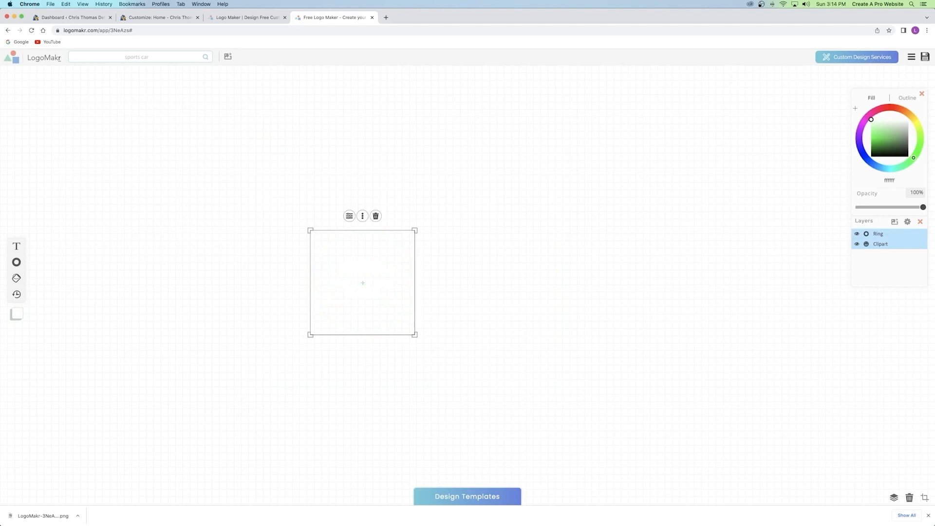
pyautogui.click(538, 195)
pyautogui.click(393, 272)
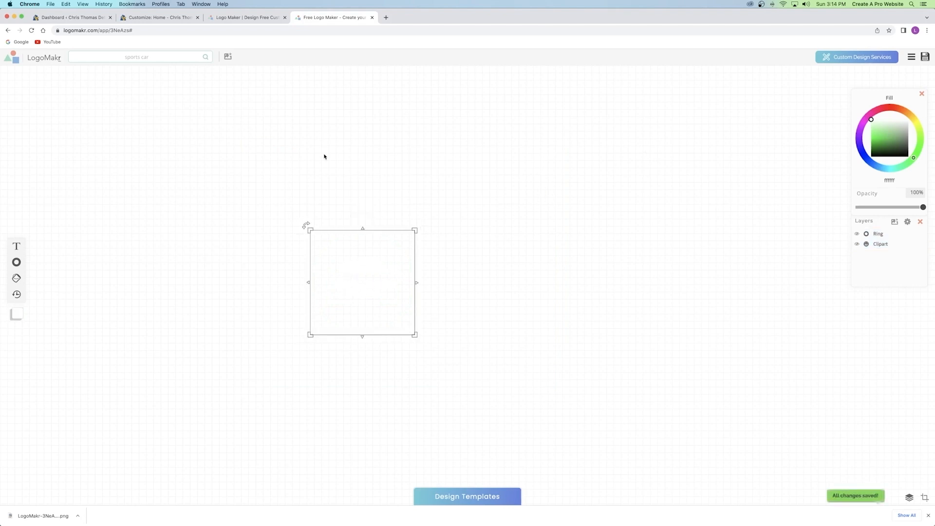
pyautogui.click(154, 16)
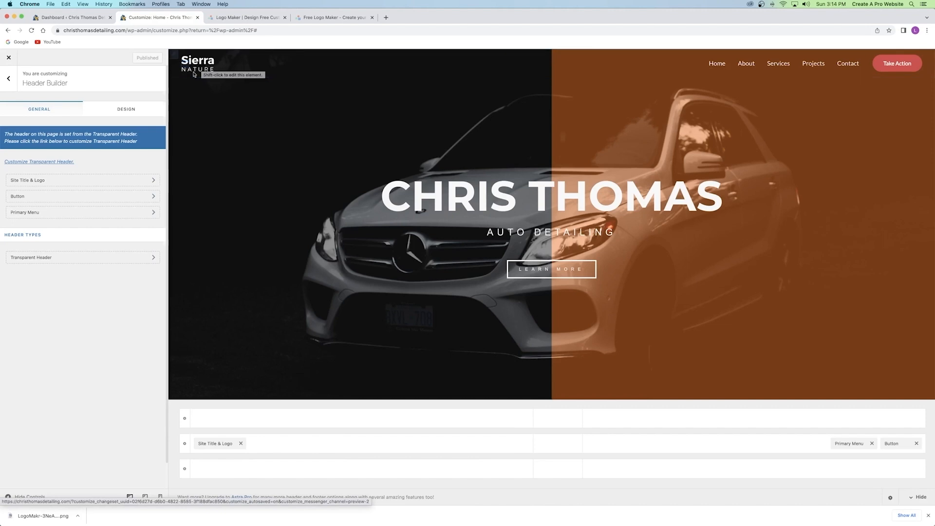
pyautogui.click(324, 20)
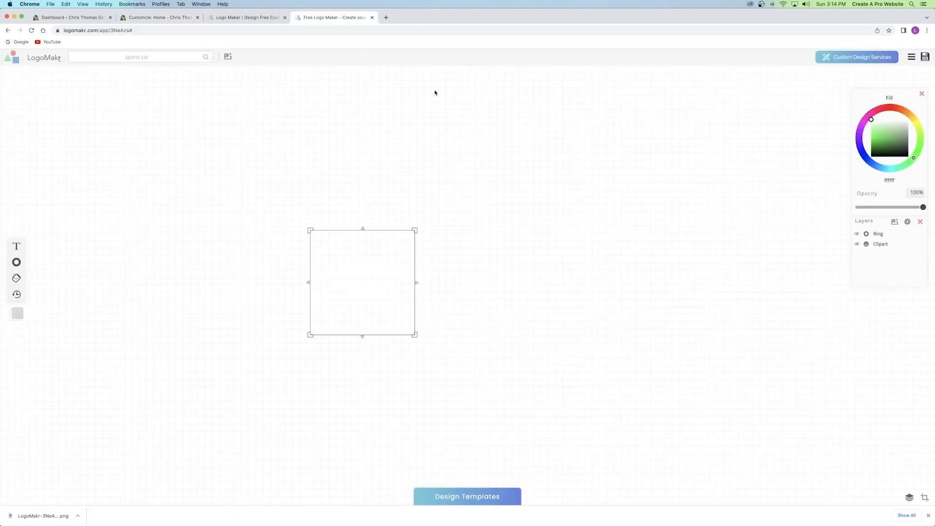
# Download the white logo as a free low-resolution PNG, accepting the legal terms.
pyautogui.click(924, 57)
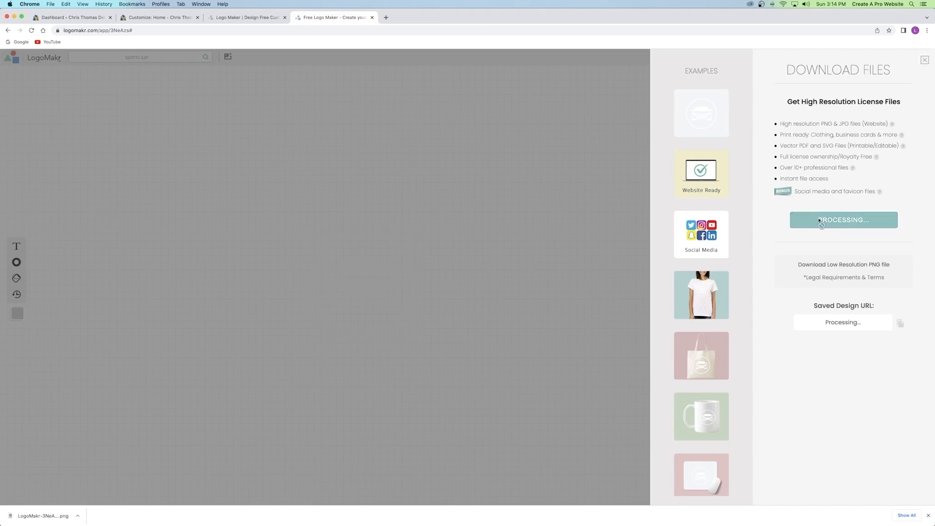
pyautogui.click(842, 267)
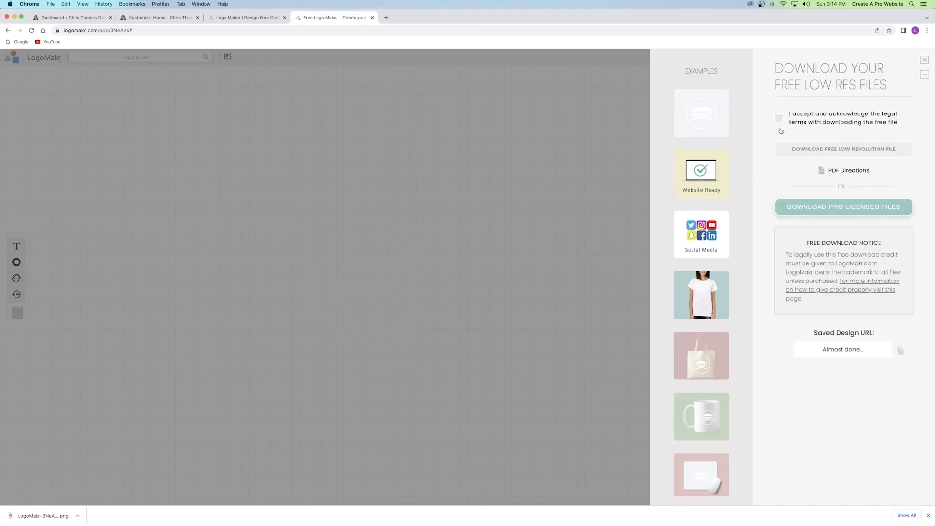
pyautogui.click(779, 119)
pyautogui.click(845, 150)
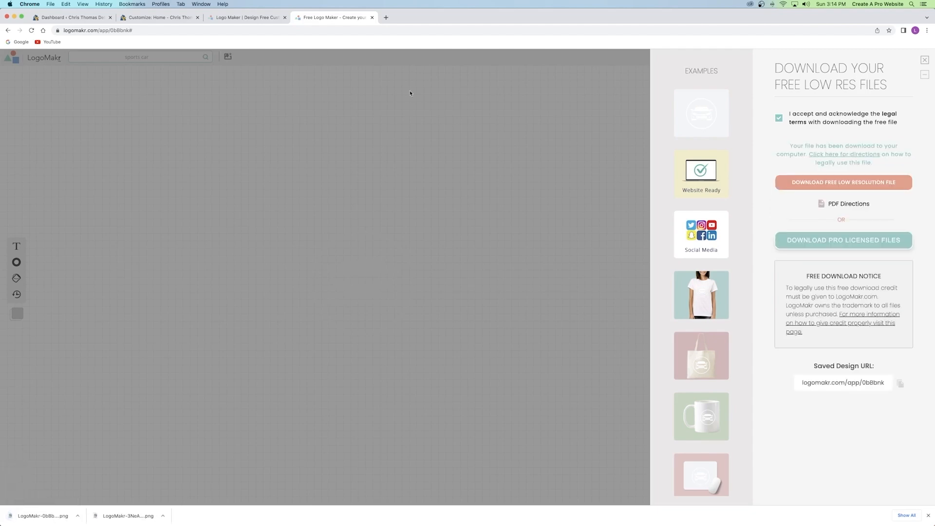
pyautogui.click(924, 60)
# Deselect the logo and close the LogoMakr editor tab.
pyautogui.moveTo(237, 184); pyautogui.dragTo(419, 339)
pyautogui.click(518, 149)
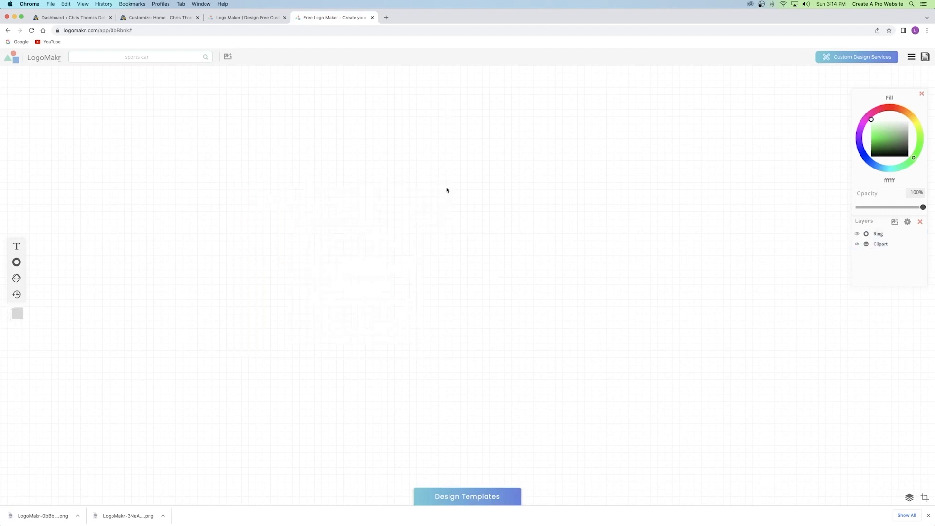
pyautogui.click(372, 18)
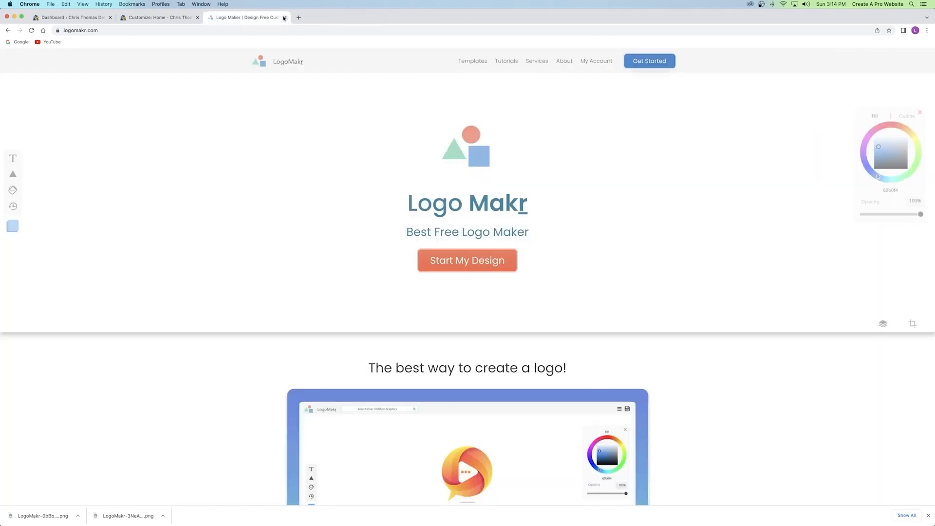
# In Site Identity, upload Black Logo.png and White Logo.png from the Astra Tutorial 2022/Logos folder.
pyautogui.click(284, 17)
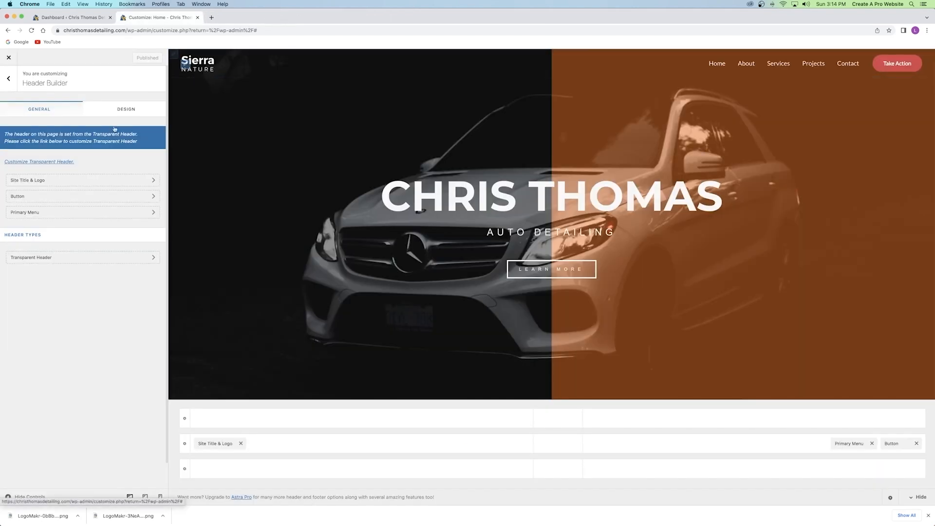
pyautogui.click(44, 181)
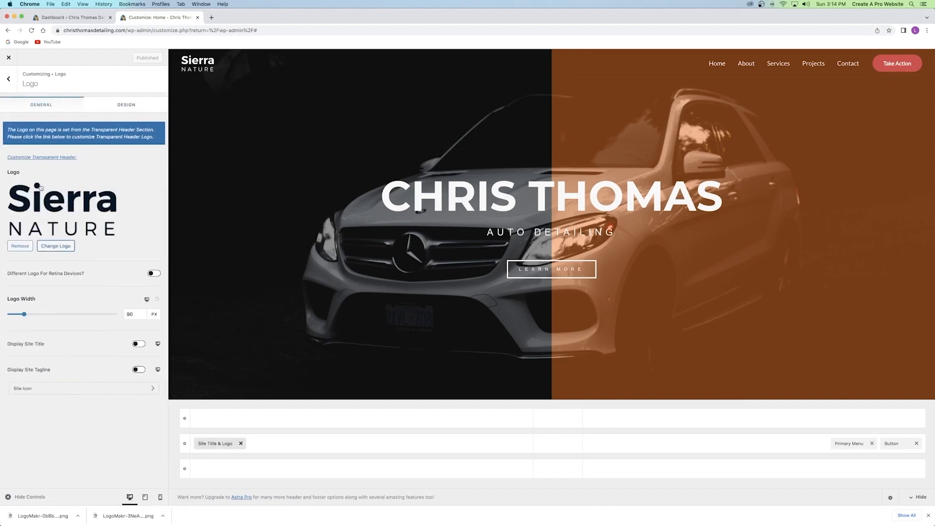
pyautogui.click(51, 248)
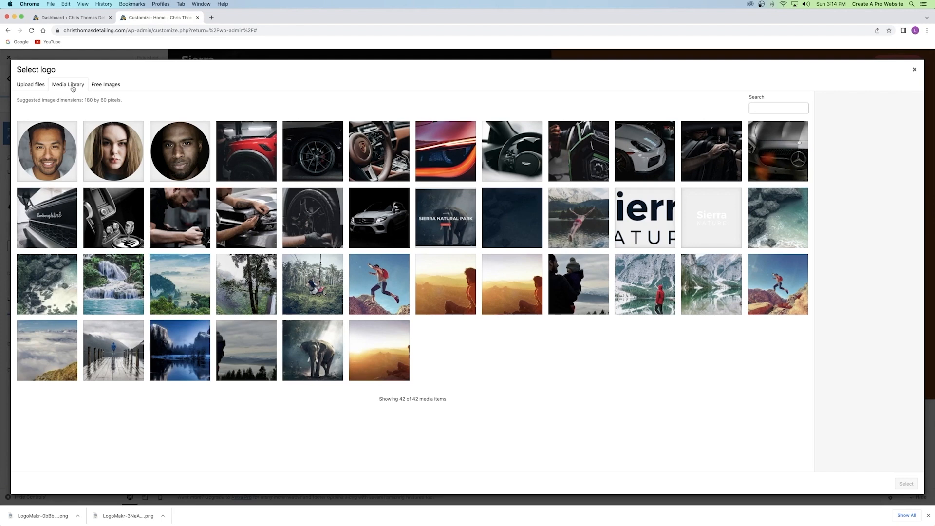
pyautogui.click(31, 85)
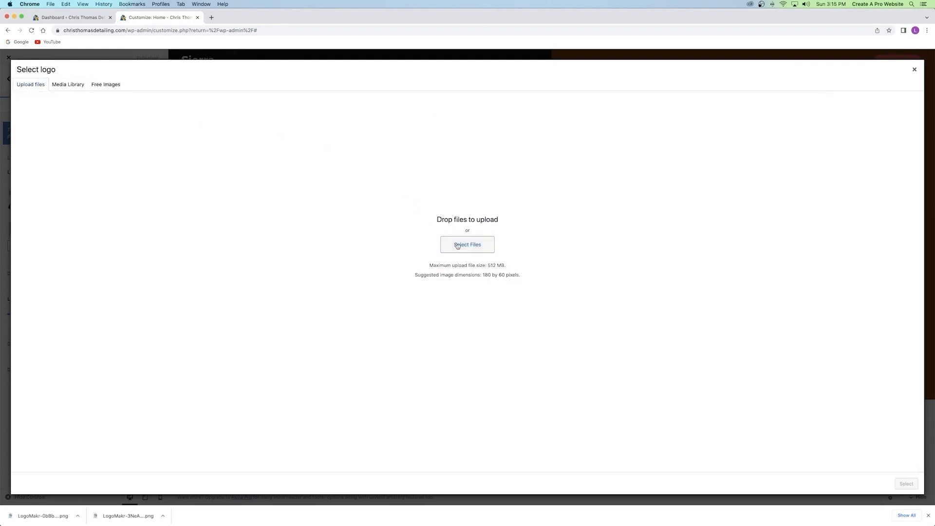
pyautogui.click(463, 245)
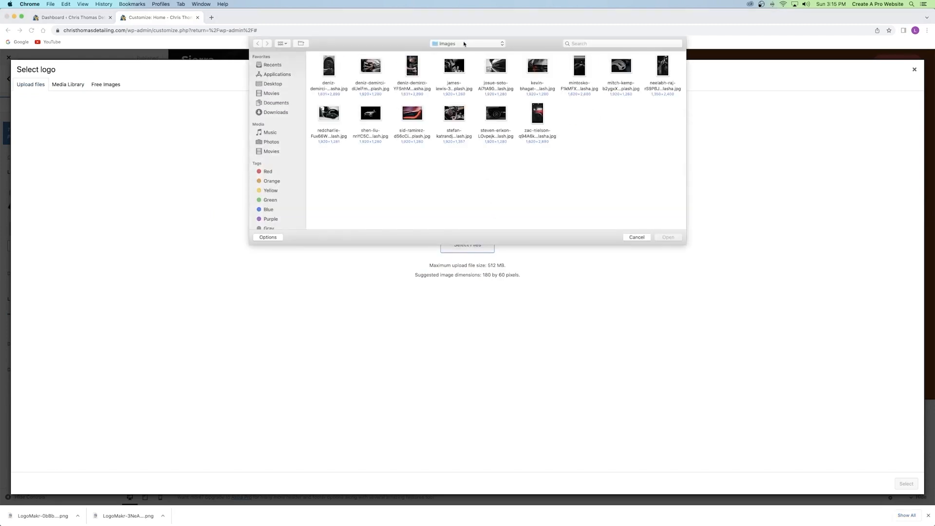
pyautogui.click(463, 44)
pyautogui.click(462, 52)
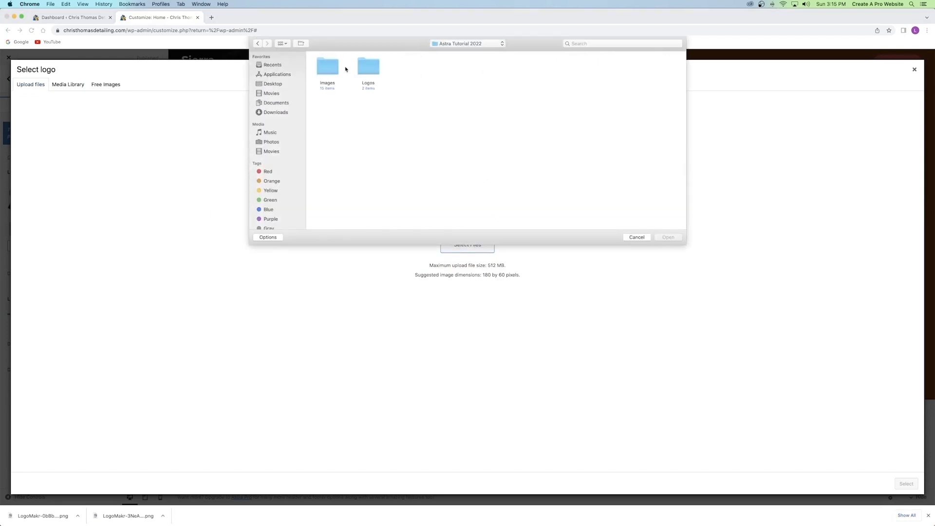
pyautogui.doubleClick(375, 69)
pyautogui.moveTo(403, 70); pyautogui.dragTo(316, 86)
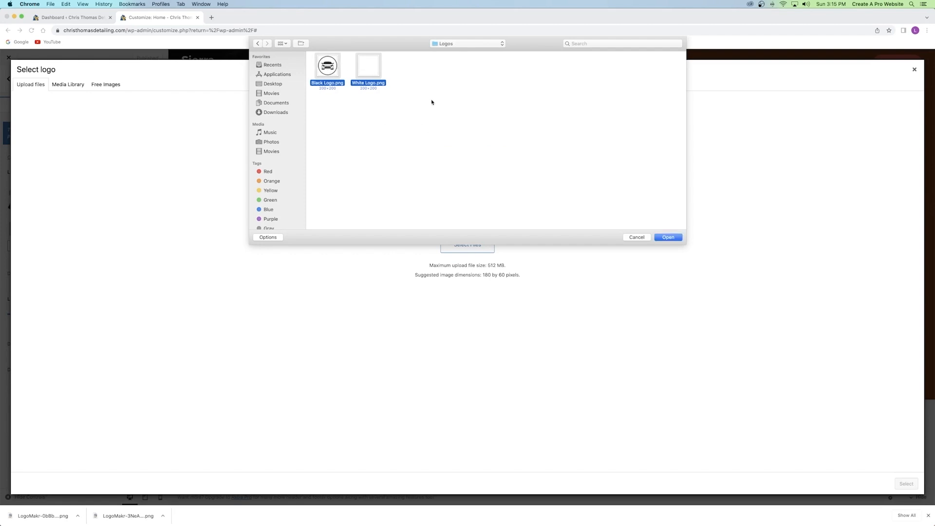
pyautogui.click(668, 237)
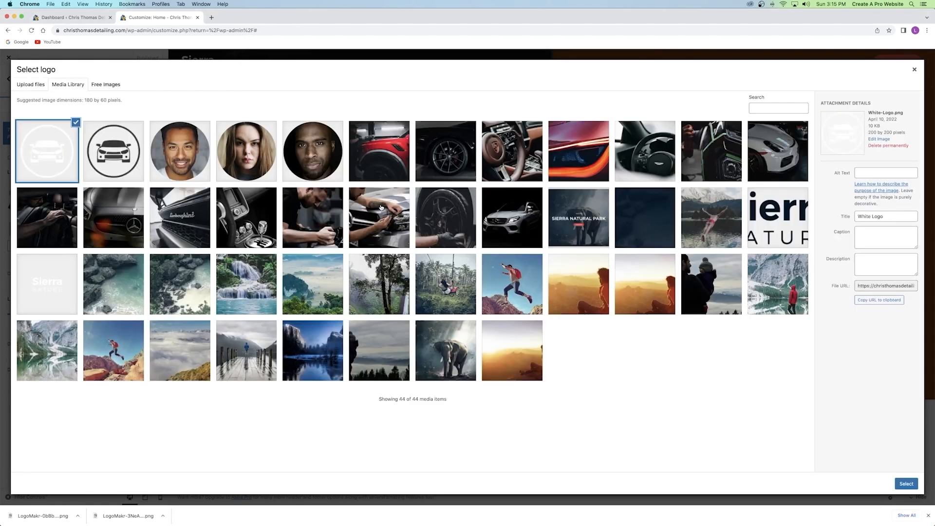
# Set the black car logo as the site's main header logo.
pyautogui.click(116, 154)
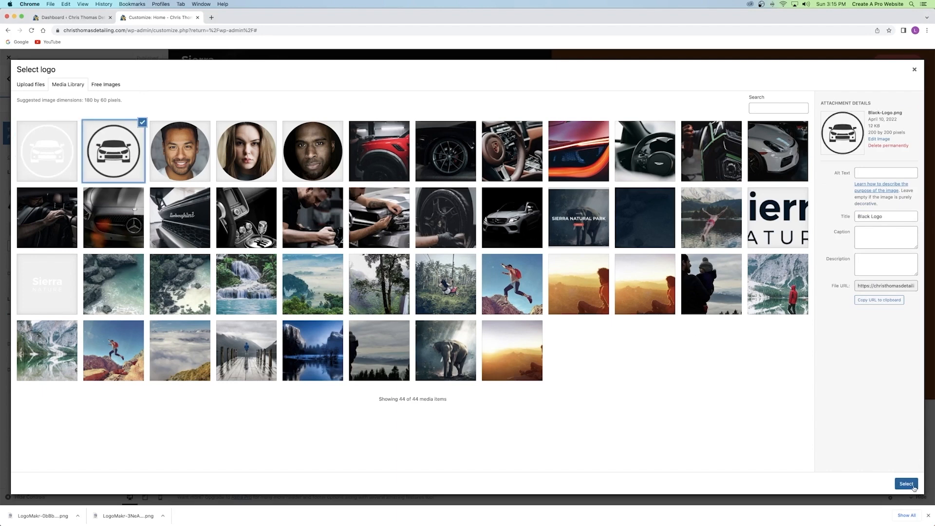
pyautogui.click(906, 484)
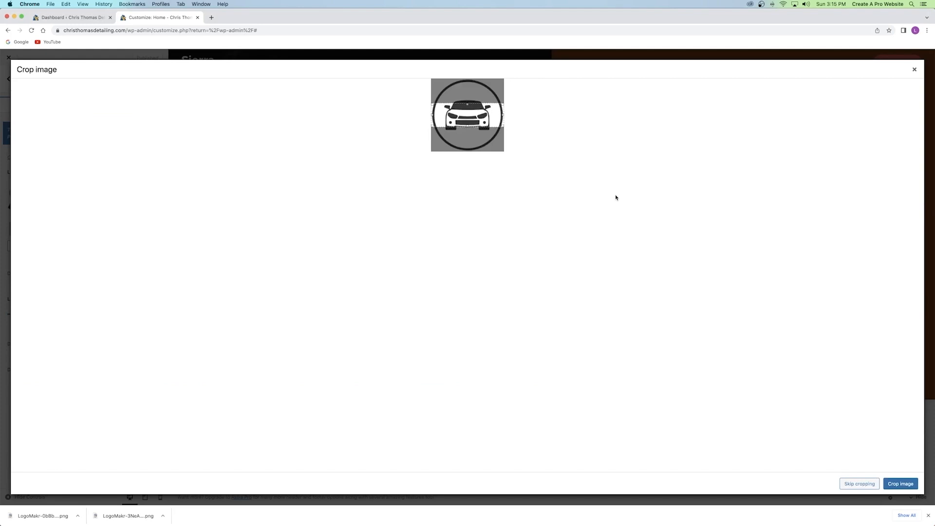
pyautogui.click(856, 484)
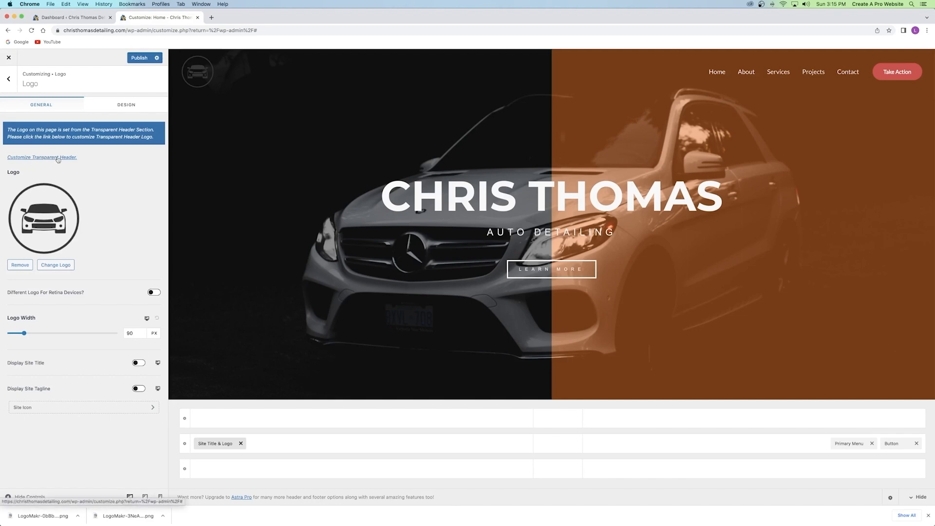
pyautogui.click(29, 158)
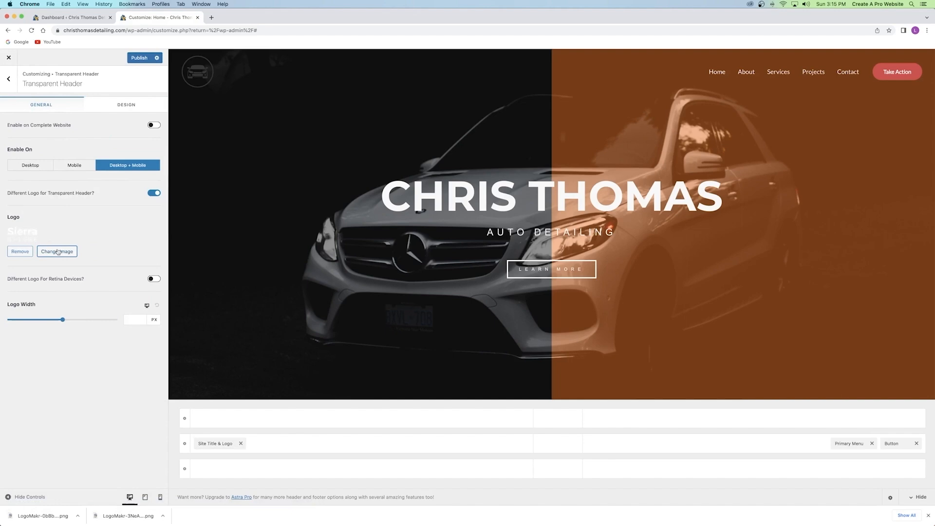
# Replace the transparent header logo with the White Logo image.
pyautogui.click(22, 252)
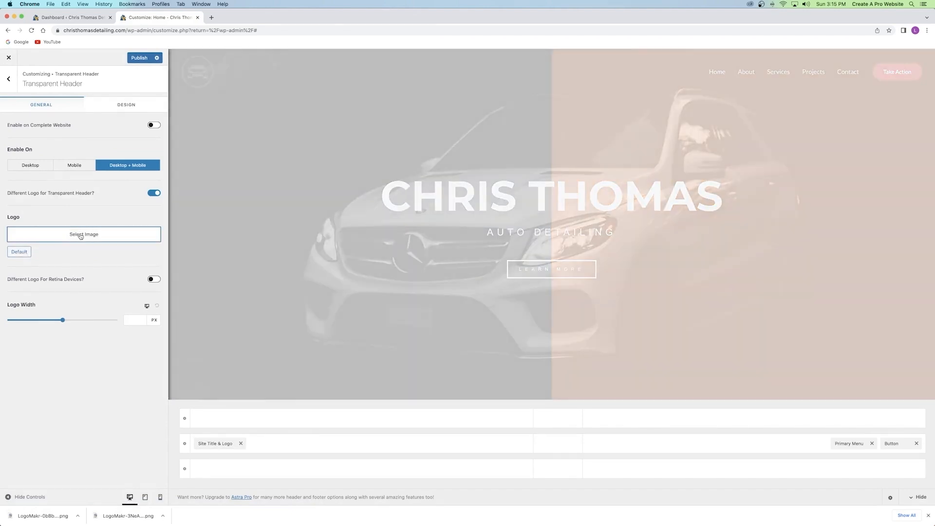
pyautogui.click(81, 235)
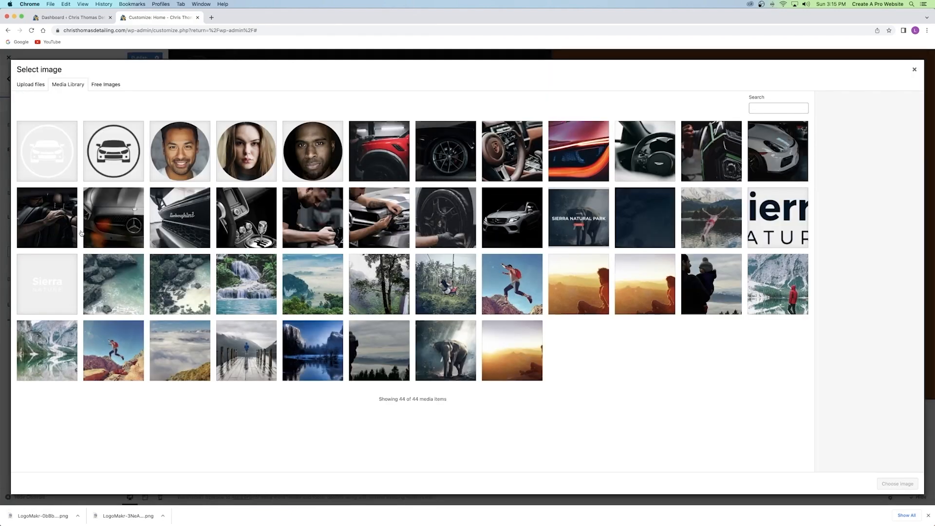
pyautogui.click(37, 149)
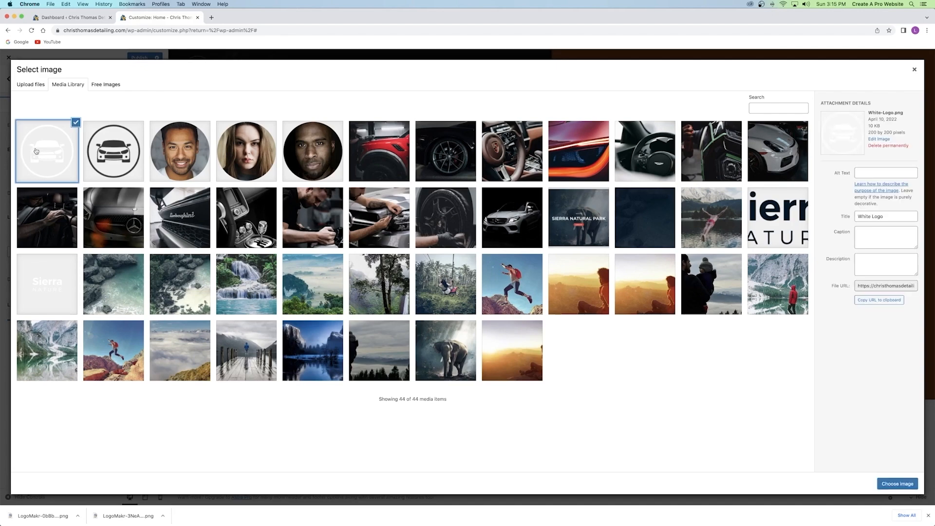
pyautogui.click(884, 481)
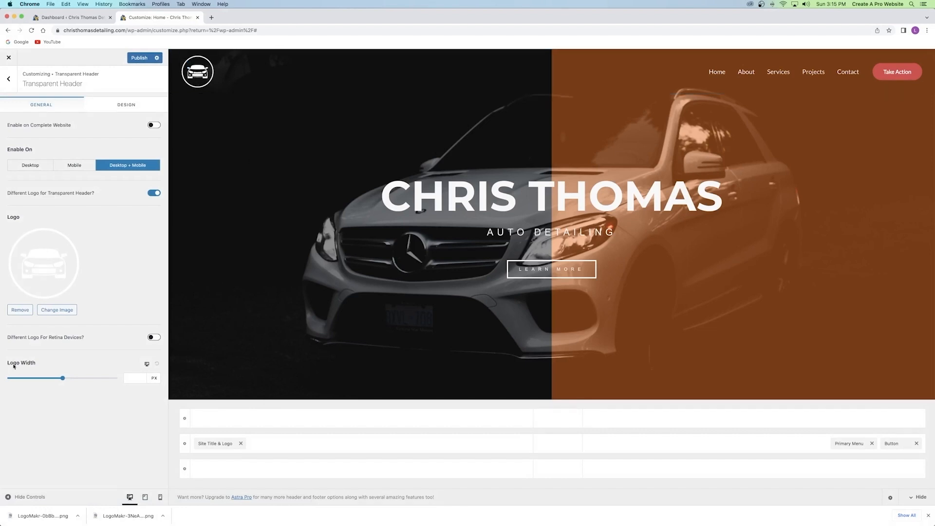
# Reset the transparent header logo width to its default and publish the changes.
pyautogui.moveTo(63, 379); pyautogui.dragTo(116, 378)
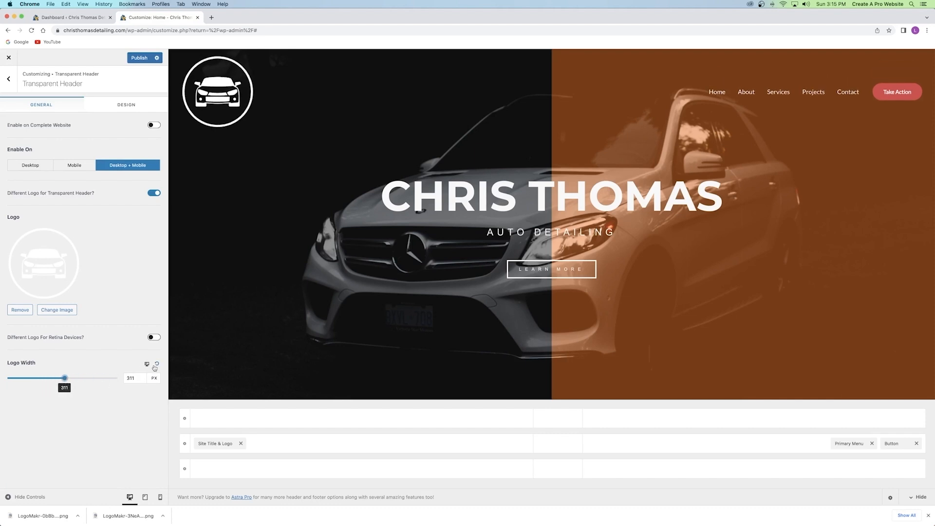
pyautogui.click(157, 364)
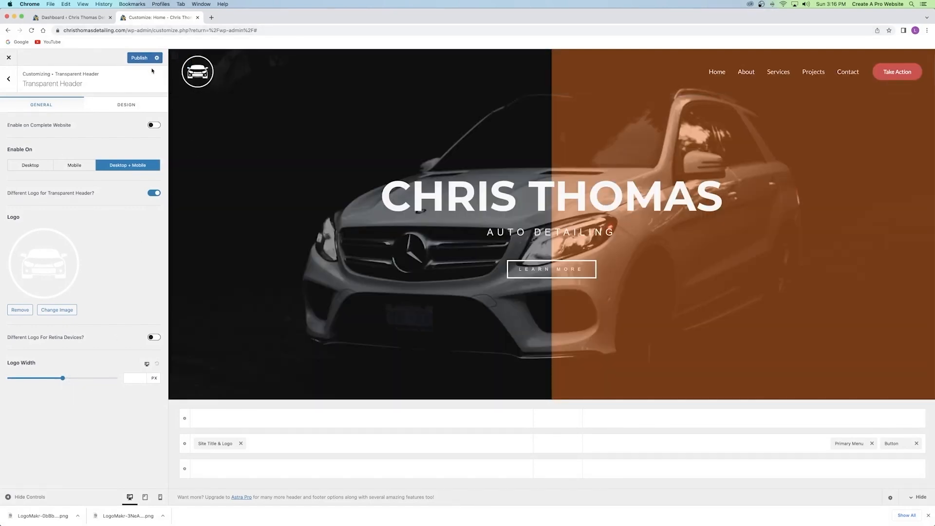
pyautogui.click(140, 58)
pyautogui.click(8, 78)
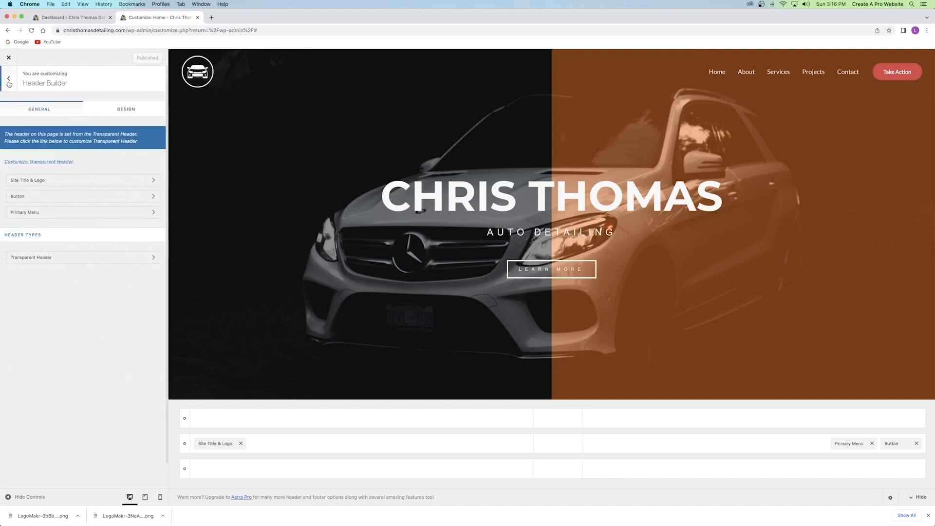
# Open the Header Builder's Transparent Header colour (Design) settings.
pyautogui.click(8, 79)
pyautogui.click(35, 164)
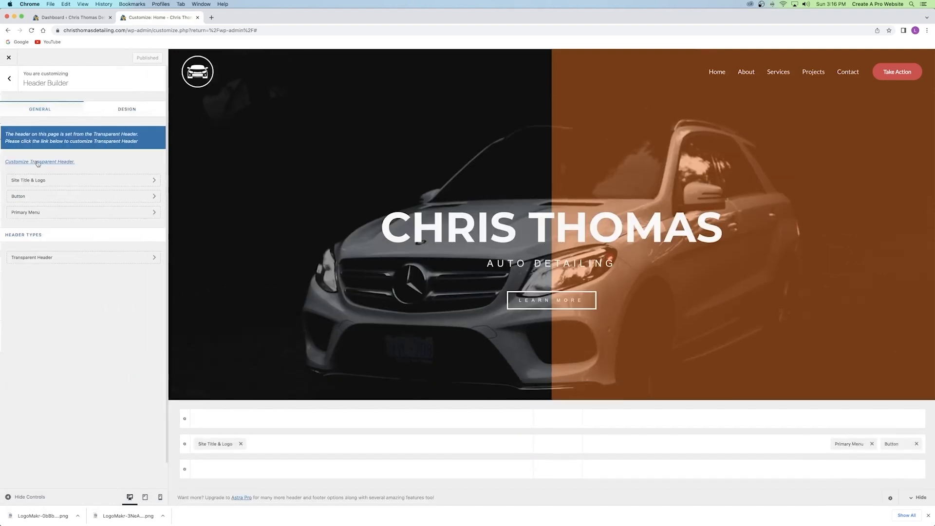
pyautogui.click(42, 258)
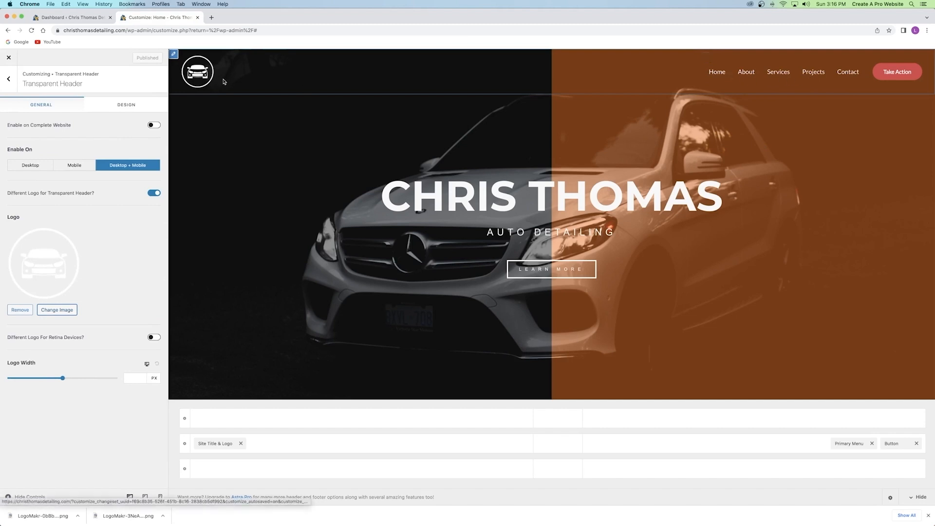
pyautogui.click(126, 104)
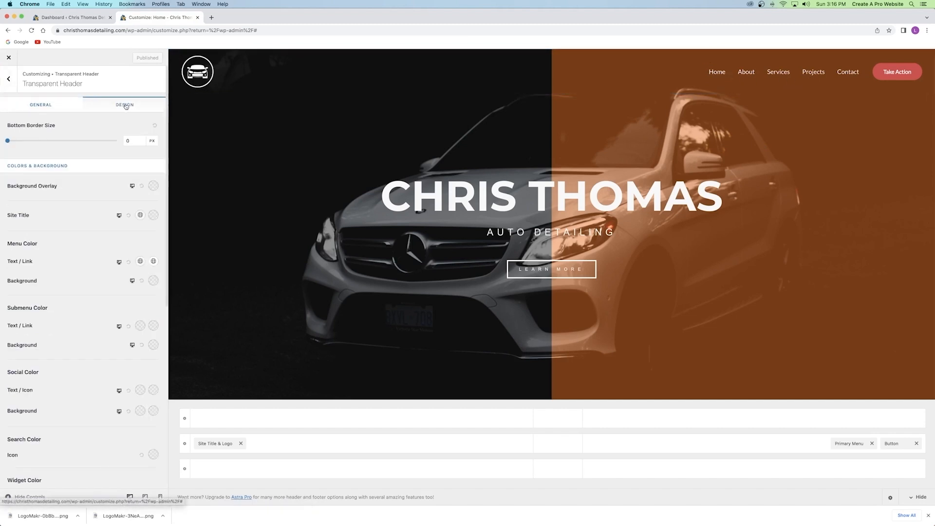
pyautogui.scroll(-2, 107, 156)
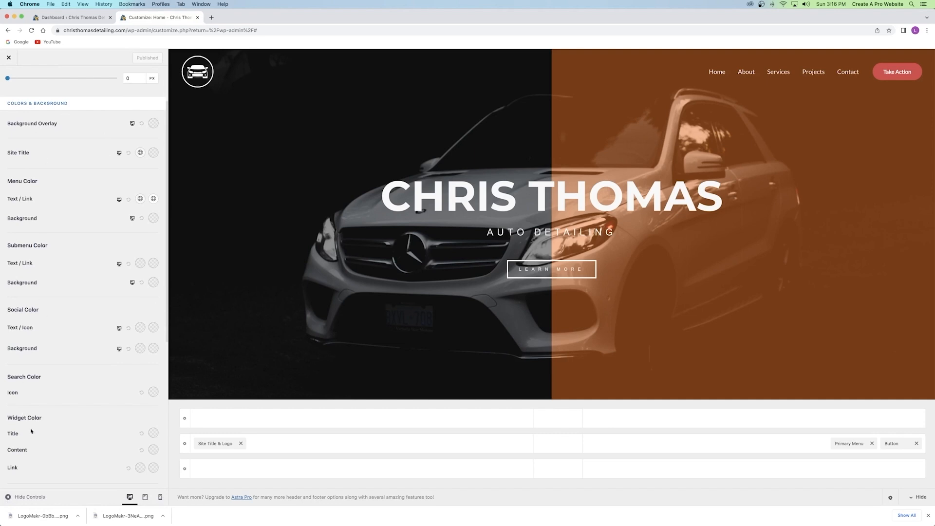
pyautogui.scroll(2, 26, 170)
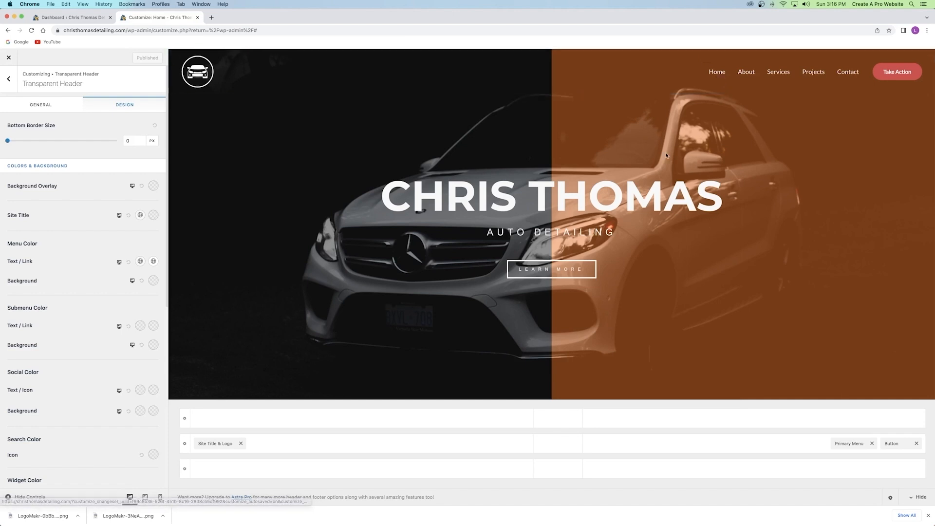
# Copy the current #FFFFFF menu text/link colour hex from the colour picker.
pyautogui.click(140, 262)
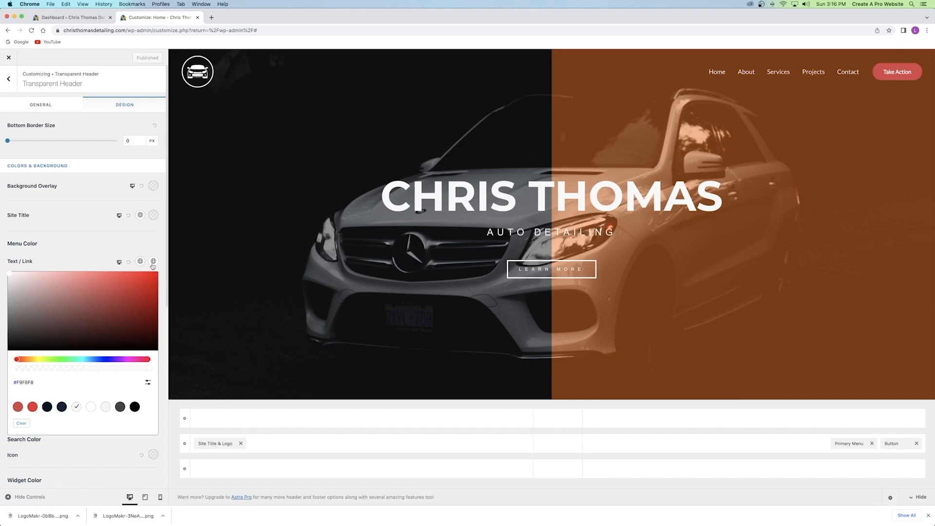
pyautogui.click(153, 262)
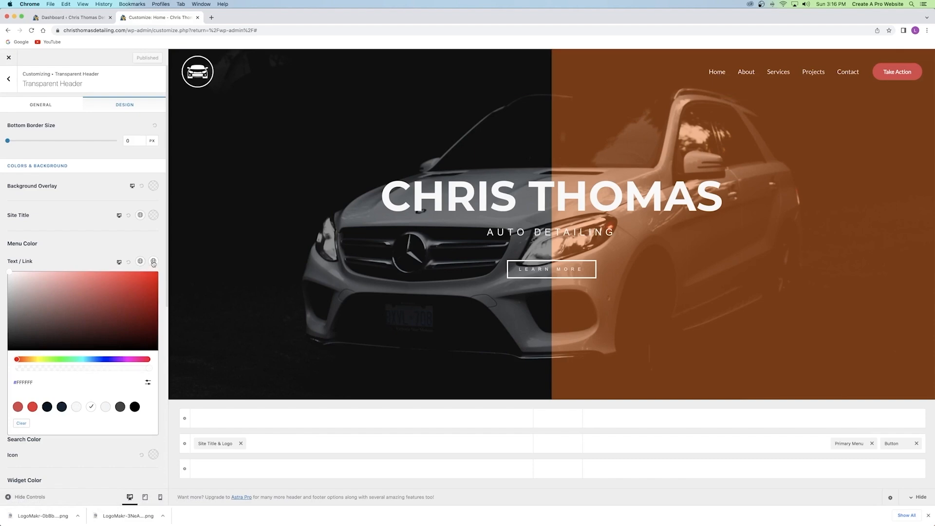
pyautogui.click(24, 382)
pyautogui.click(165, 267)
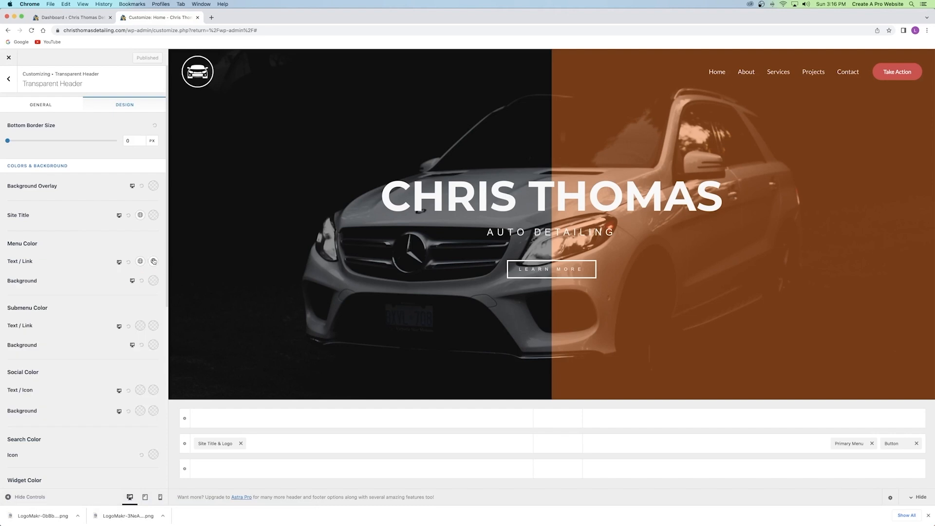
pyautogui.click(154, 261)
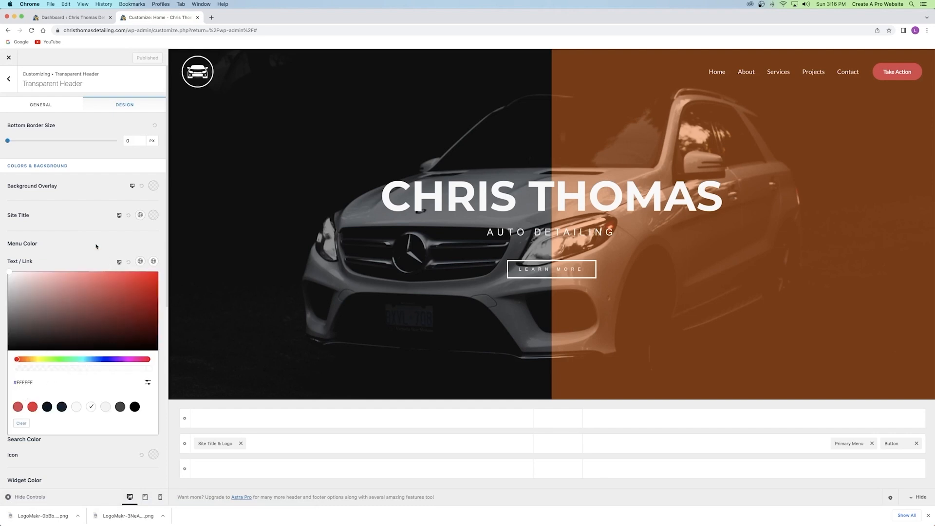
pyautogui.click(94, 254)
pyautogui.click(66, 18)
# Open the site home page in a new tab and load it in Elementor.
pyautogui.rightClick(49, 54)
pyautogui.click(77, 64)
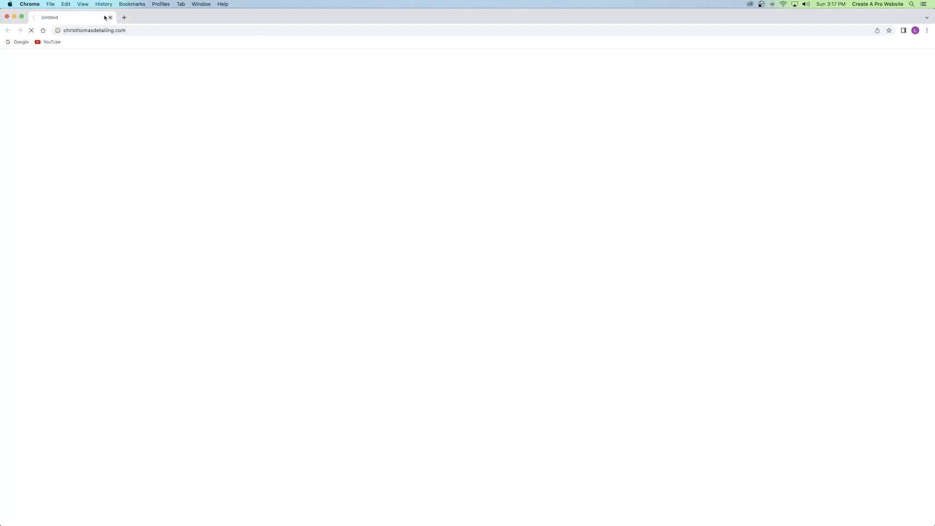
pyautogui.click(110, 17)
pyautogui.rightClick(56, 58)
pyautogui.click(77, 61)
pyautogui.click(158, 17)
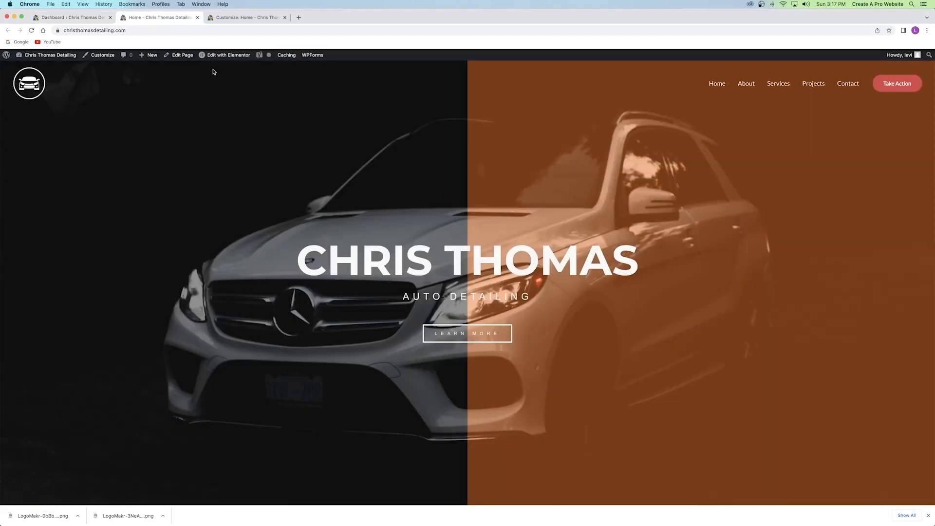
pyautogui.click(225, 58)
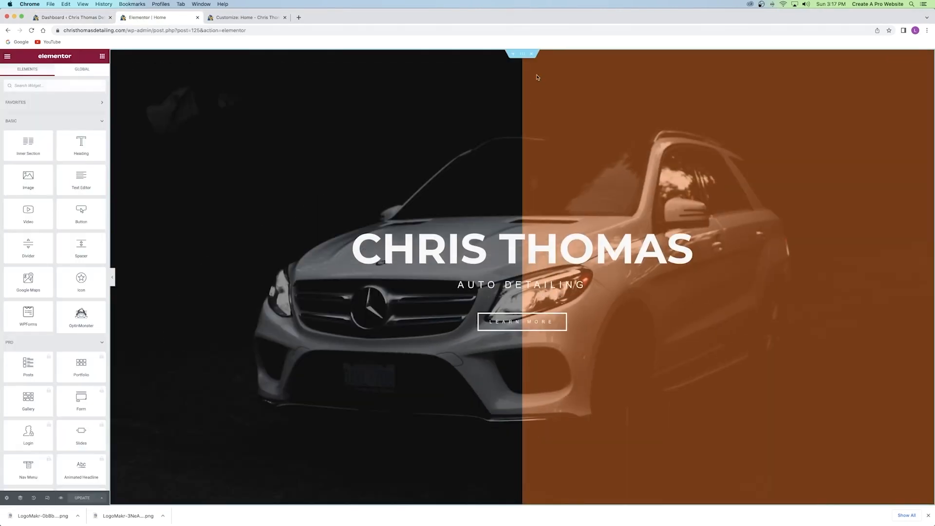
# Inspect the hero overlay colours and confirm the Learn More button's orange #FF7100.
pyautogui.click(523, 55)
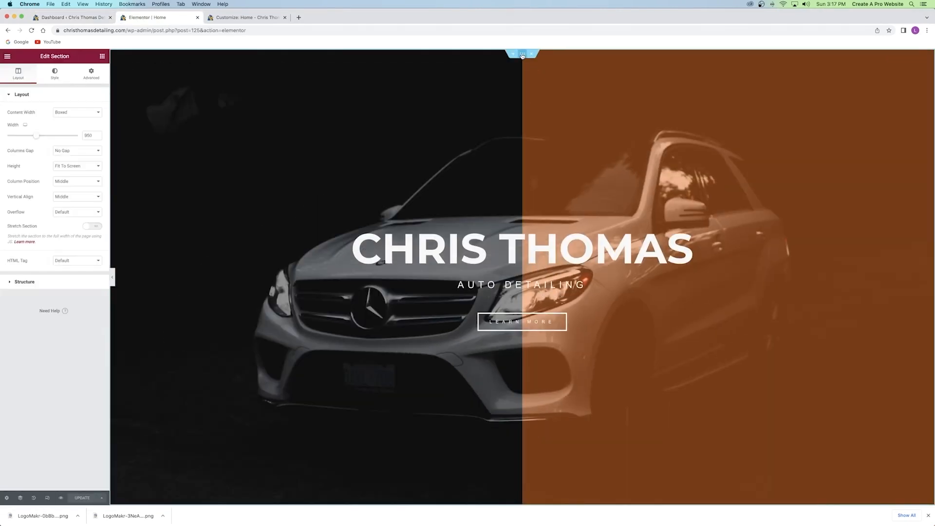
pyautogui.click(55, 74)
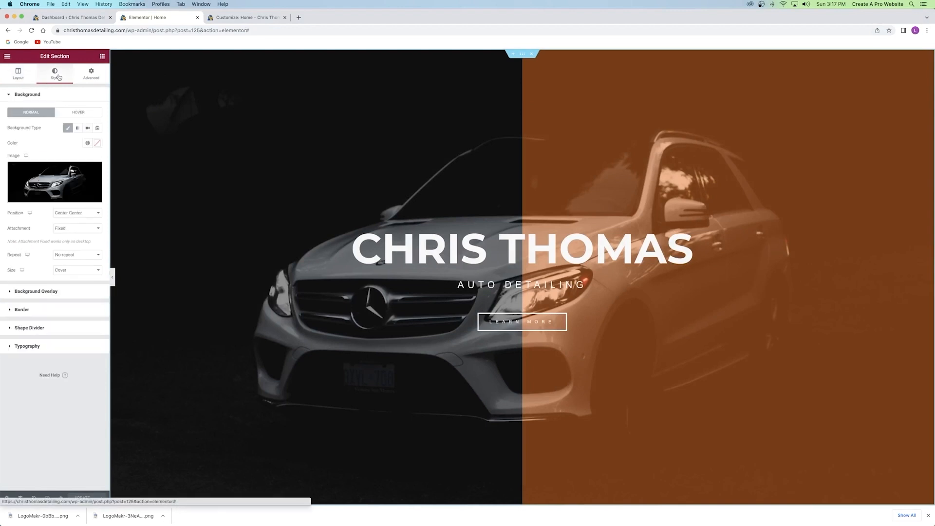
pyautogui.click(53, 291)
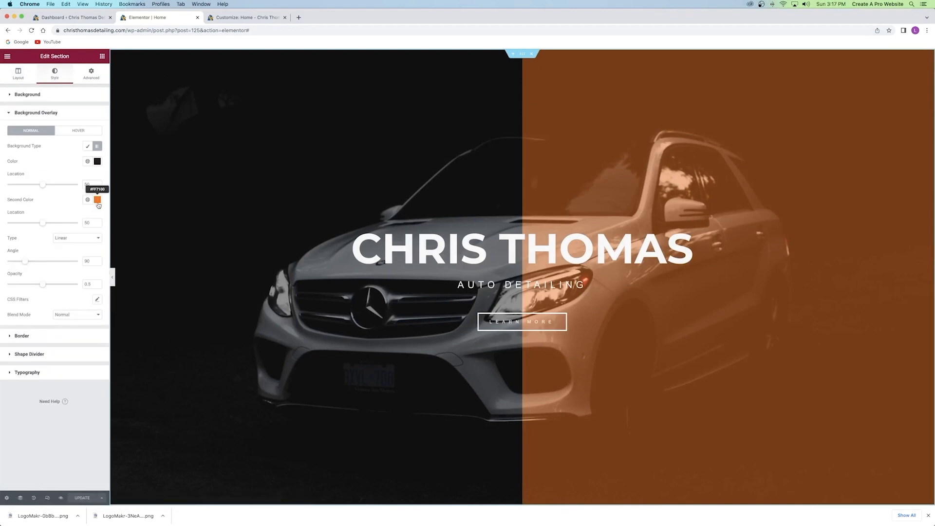
pyautogui.scroll(-10, 560, 344)
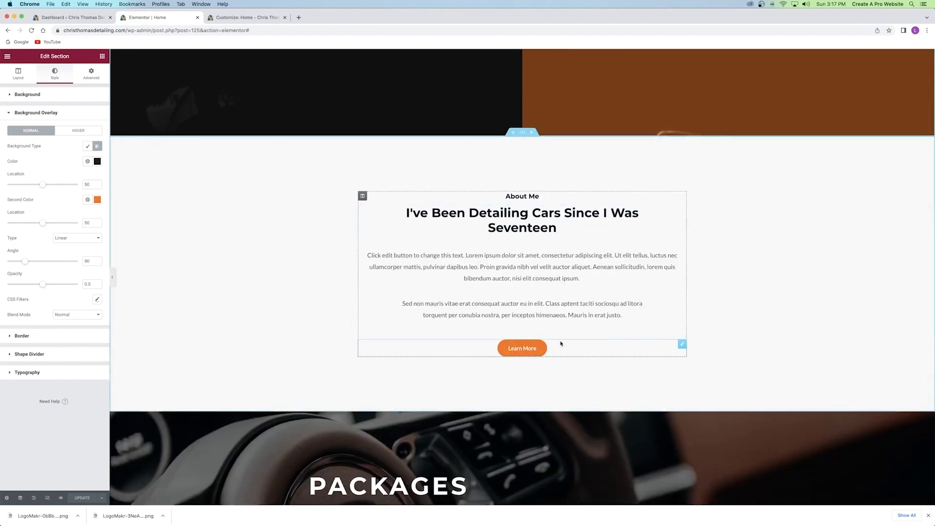
pyautogui.click(560, 343)
pyautogui.click(55, 73)
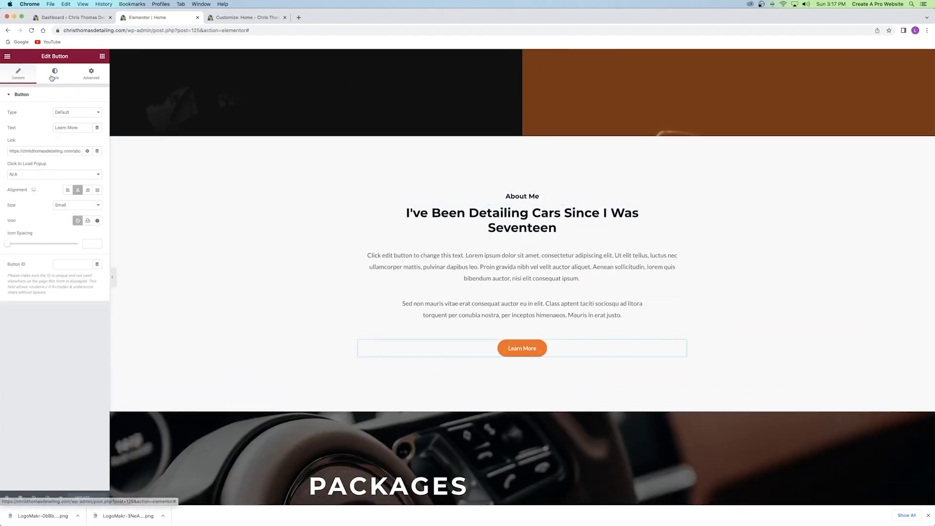
pyautogui.click(98, 189)
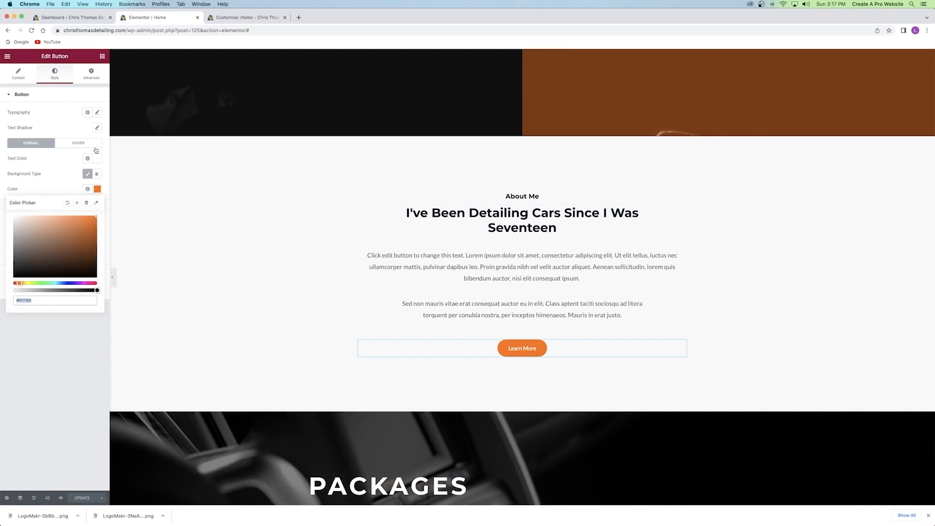
pyautogui.click(241, 19)
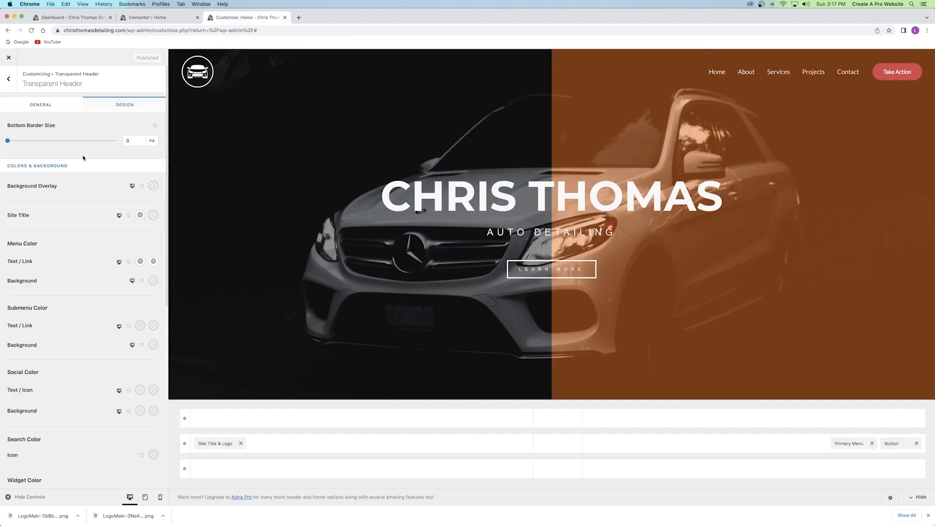
# Change the transparent header menu text/link colour from #FFFFFF to orange #FF7100 and publish.
pyautogui.click(150, 261)
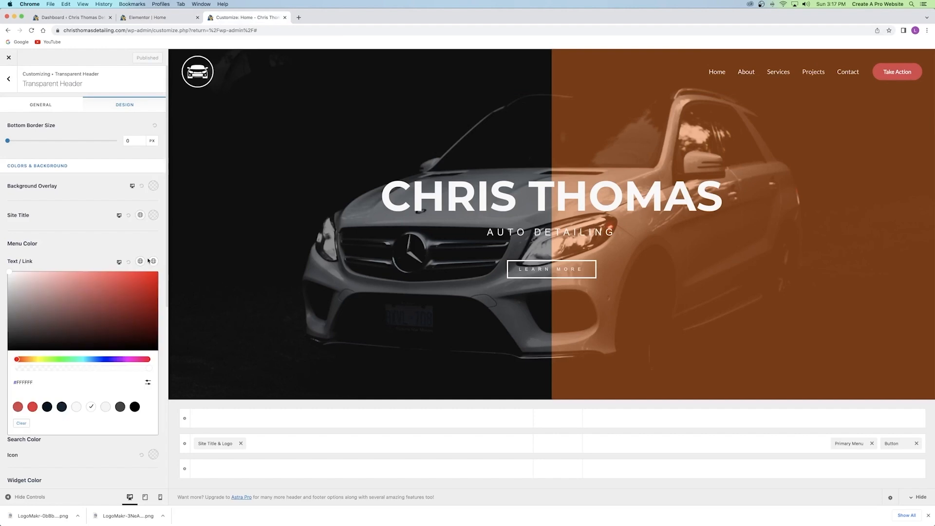
pyautogui.click(147, 382)
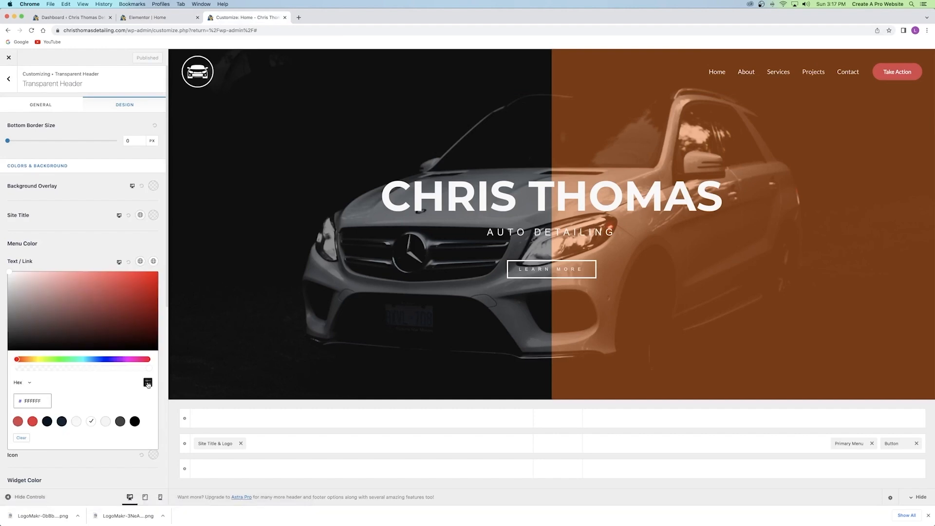
pyautogui.moveTo(44, 401); pyautogui.dragTo(13, 403)
pyautogui.press('super+v')
pyautogui.moveTo(27, 400); pyautogui.dragTo(36, 420)
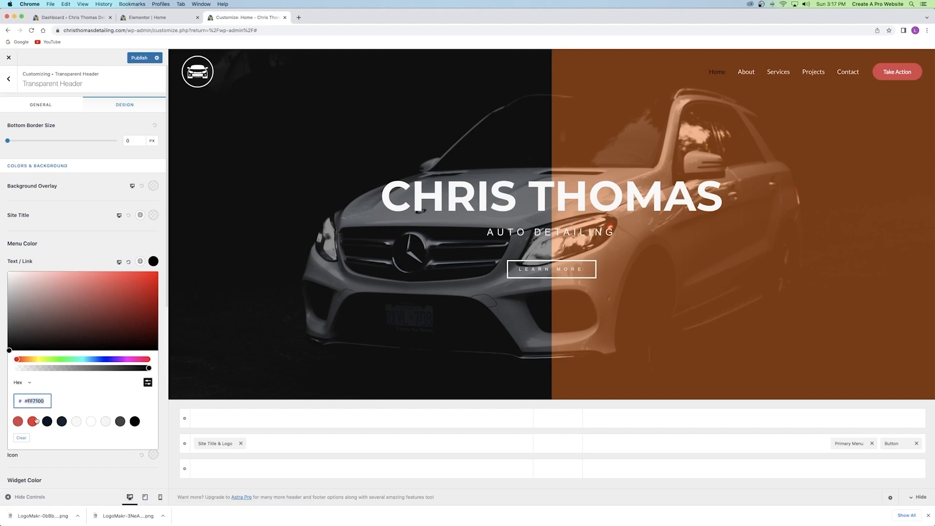
pyautogui.click(27, 402)
pyautogui.press('BackSpace')
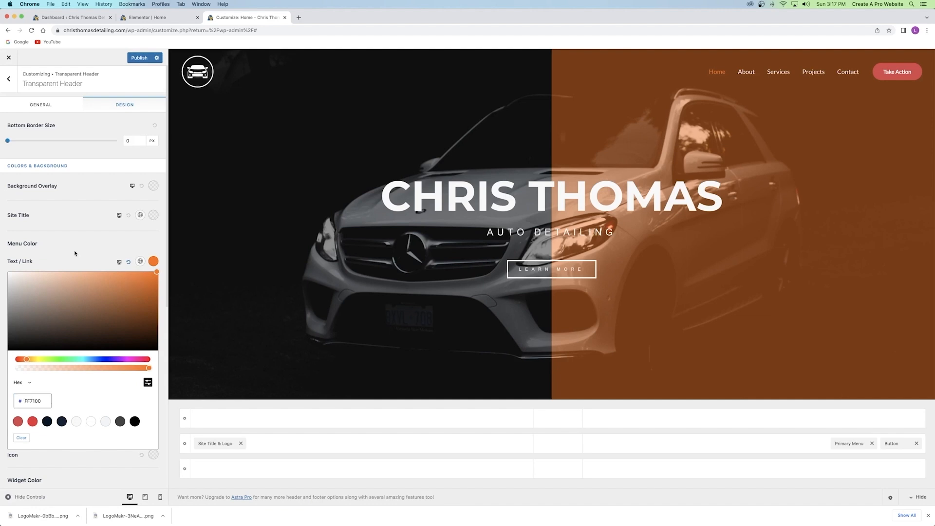
pyautogui.click(716, 230)
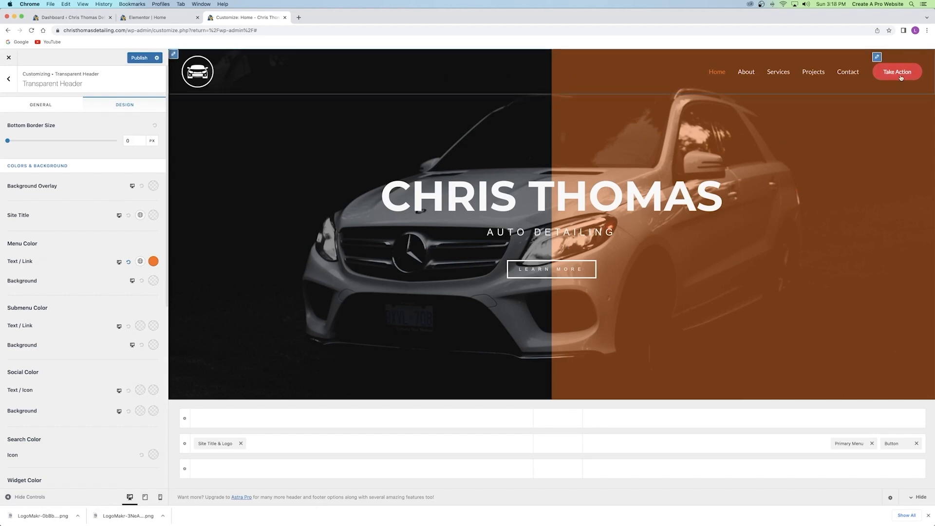
pyautogui.click(134, 59)
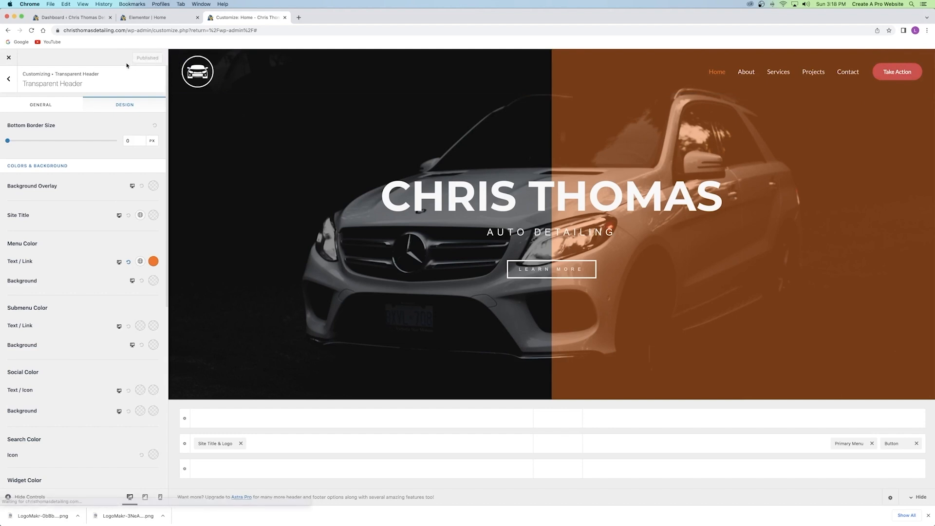
pyautogui.click(8, 80)
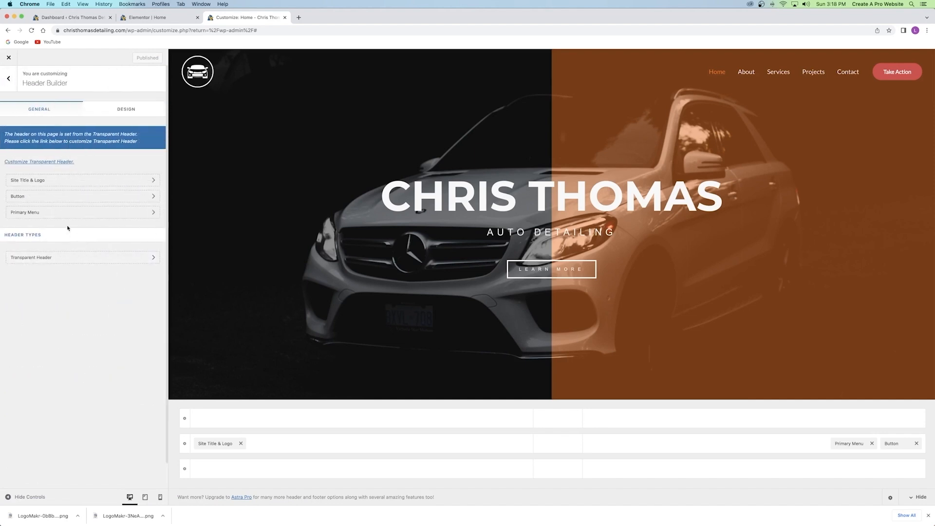
# Replace the header button label 'Take Action' with 'Contact' and clear its '#' link.
pyautogui.click(45, 197)
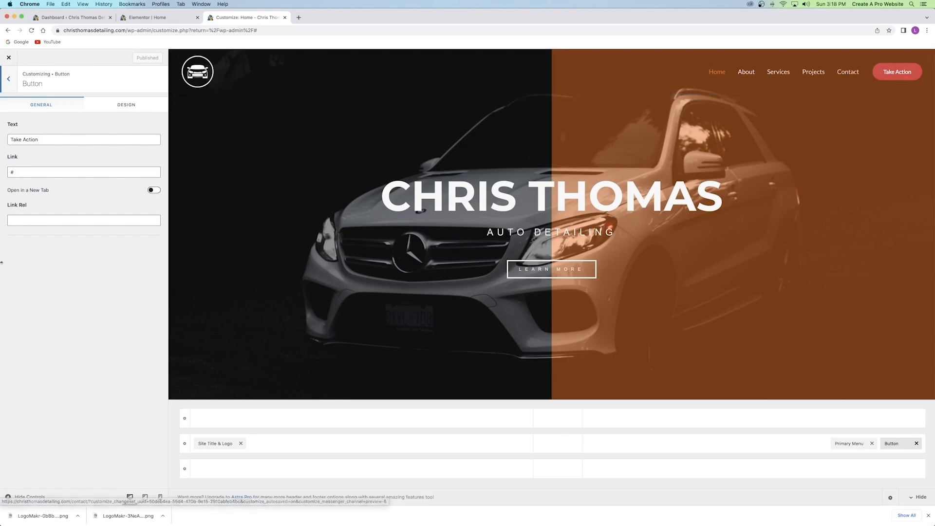
pyautogui.moveTo(43, 141); pyautogui.dragTo(2, 142)
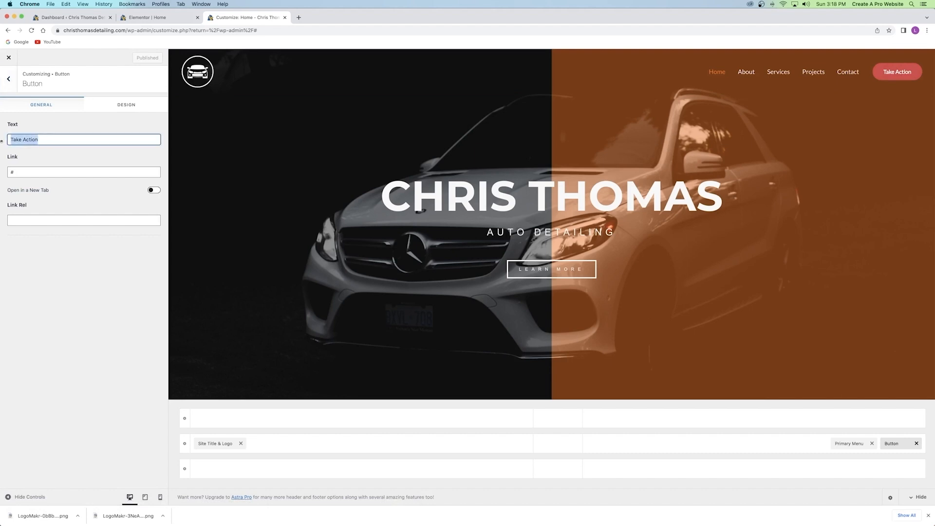
pyautogui.press('BackSpace')
pyautogui.write('Contact')
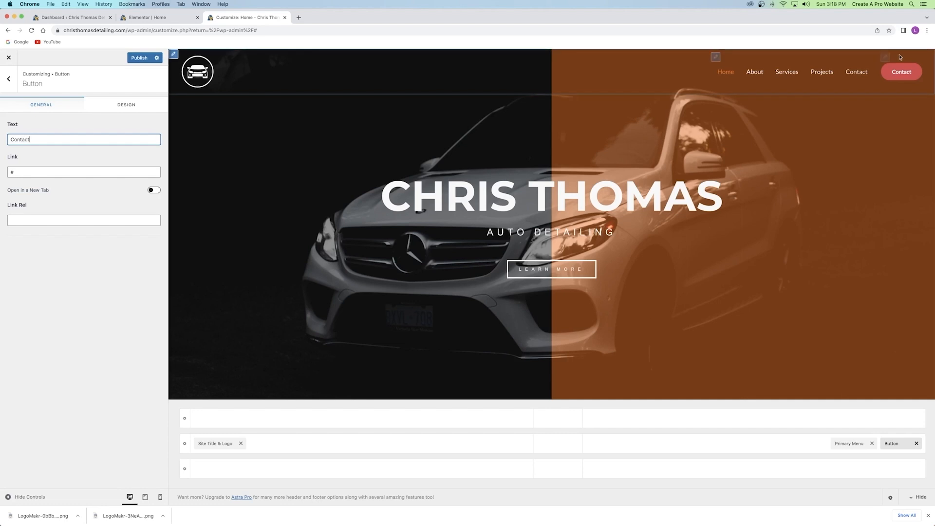
pyautogui.click(26, 172)
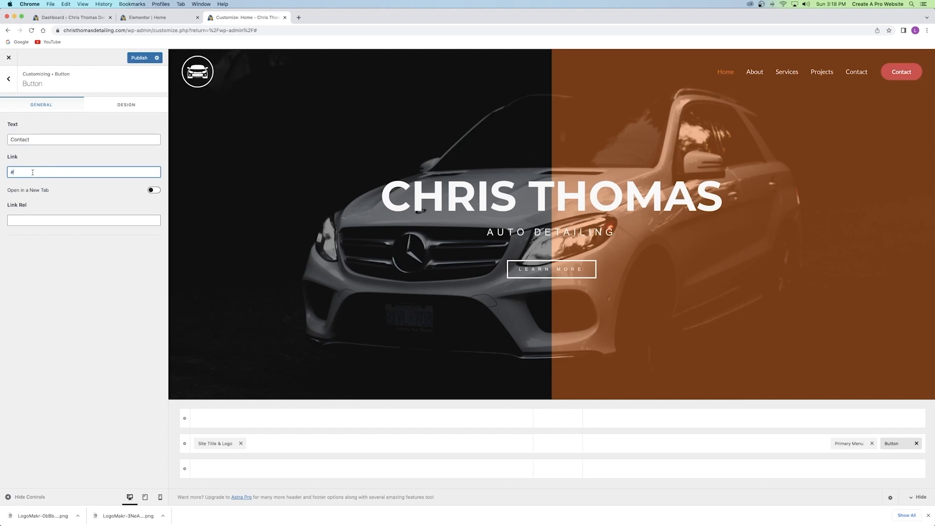
pyautogui.press('BackSpace')
# Close the Elementor tab and open the WordPress Pages list in a new tab.
pyautogui.click(197, 17)
pyautogui.click(76, 18)
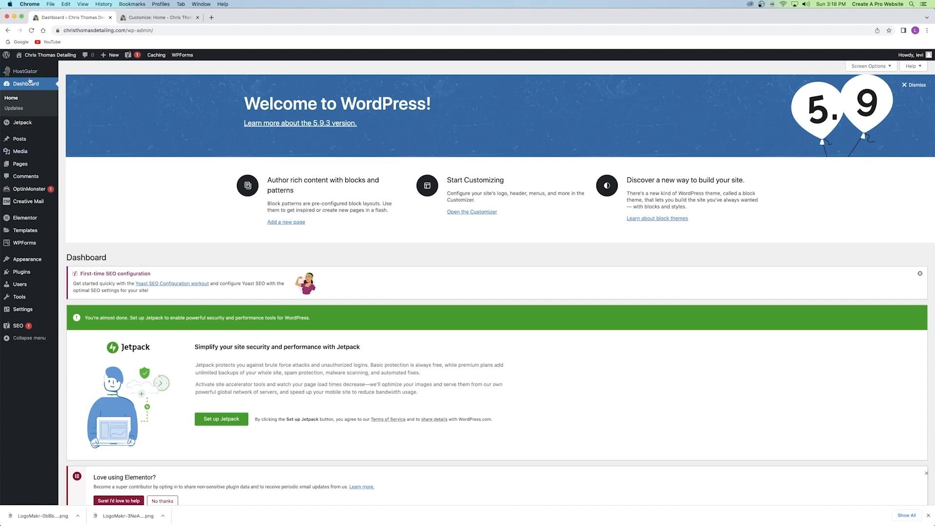
pyautogui.rightClick(21, 164)
pyautogui.click(30, 166)
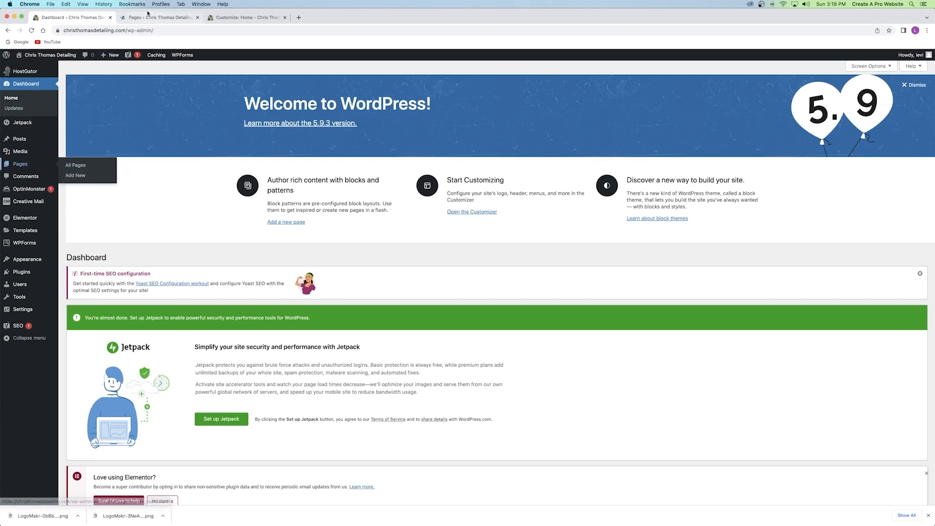
pyautogui.click(151, 18)
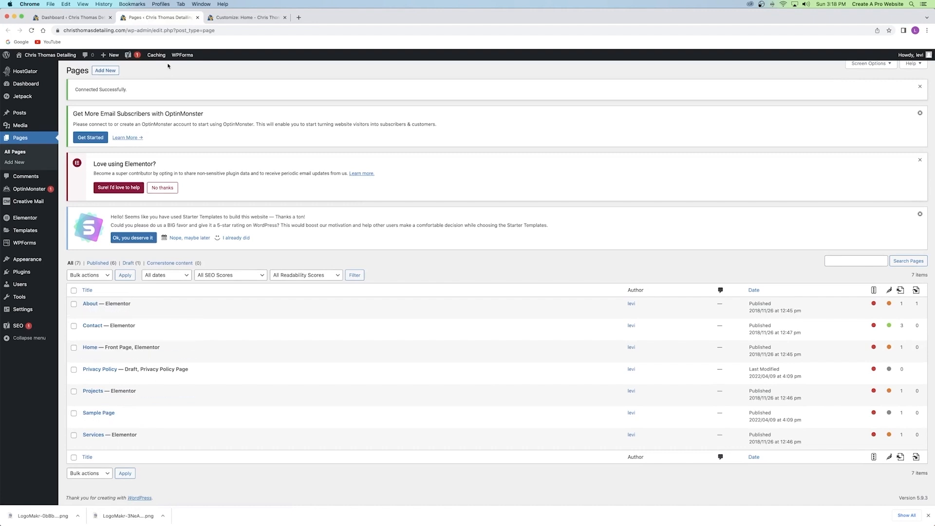
pyautogui.click(229, 18)
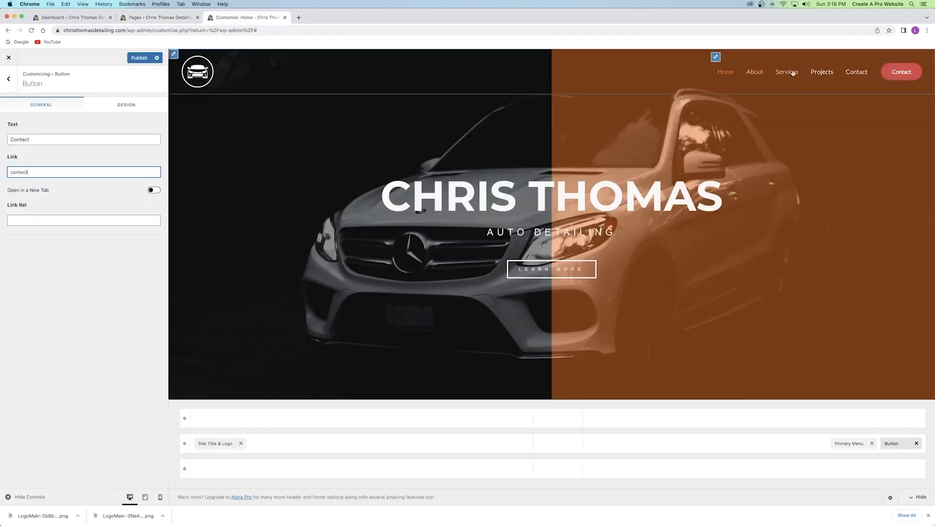
pyautogui.click(156, 17)
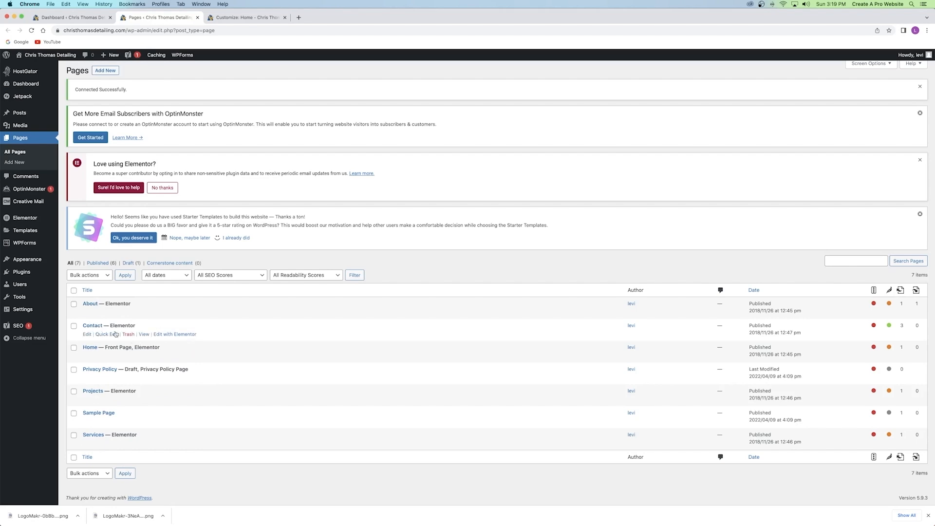
# View the live Contact page and copy its /contact/ address.
pyautogui.click(144, 335)
pyautogui.click(147, 31)
pyautogui.moveTo(170, 30); pyautogui.dragTo(63, 30)
pyautogui.press('super+c')
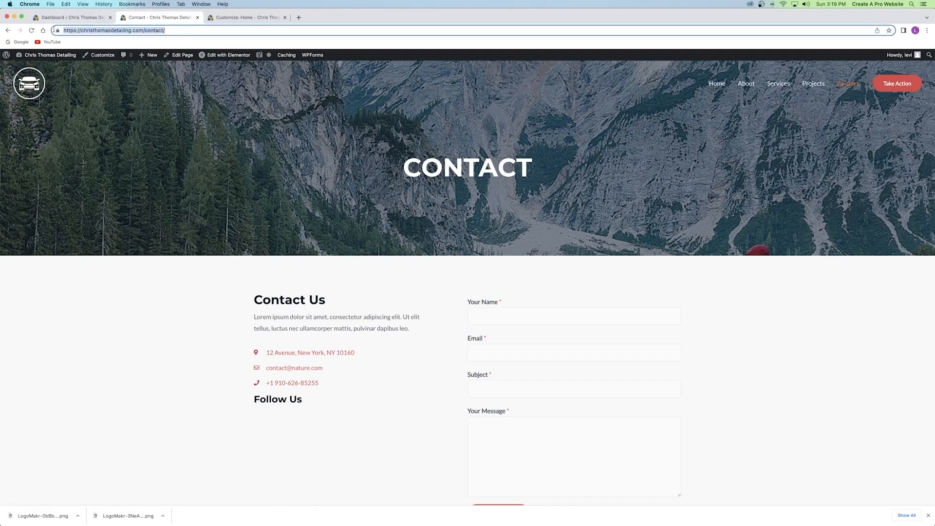
pyautogui.moveTo(140, 59)
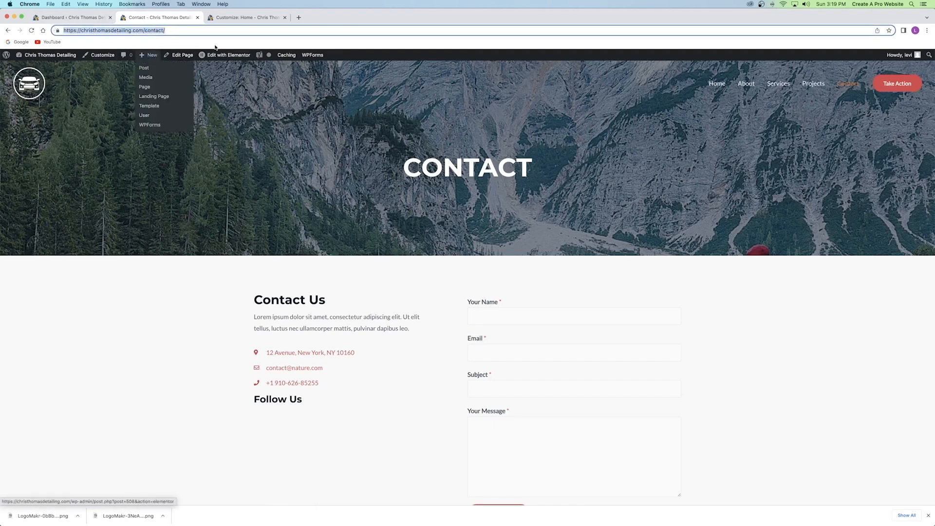
pyautogui.click(235, 18)
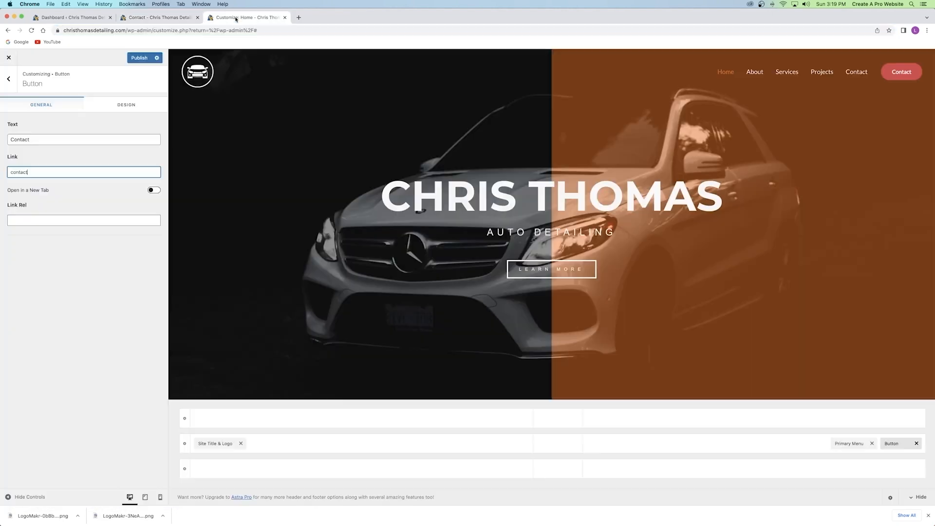
pyautogui.doubleClick(22, 171)
pyautogui.press('super+v')
pyautogui.click(103, 161)
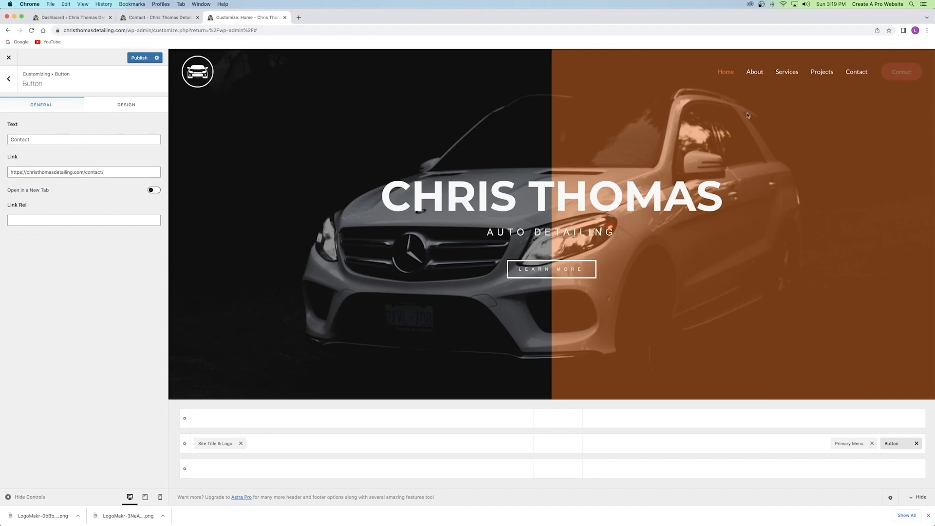
pyautogui.click(151, 191)
pyautogui.click(139, 58)
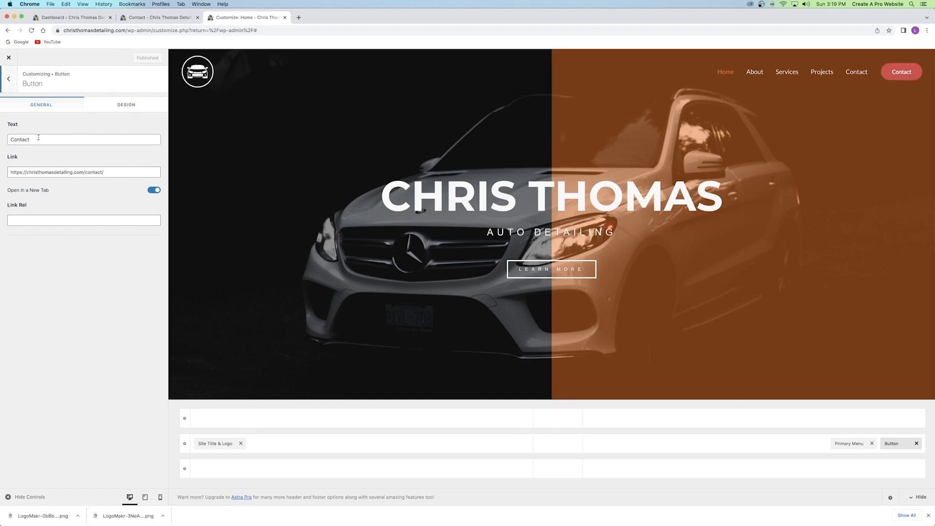
pyautogui.click(131, 105)
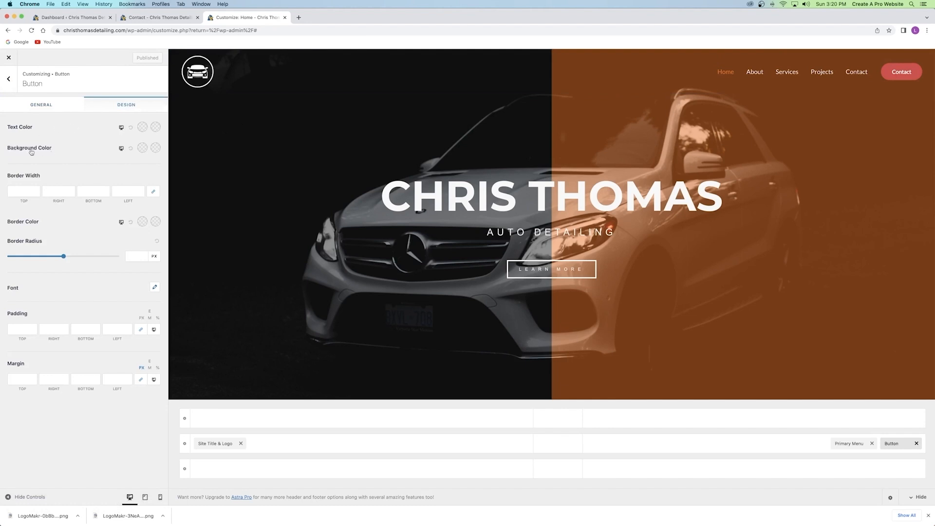
# Keep the Contact button background at black #000000 and close the Contact page tab.
pyautogui.click(142, 148)
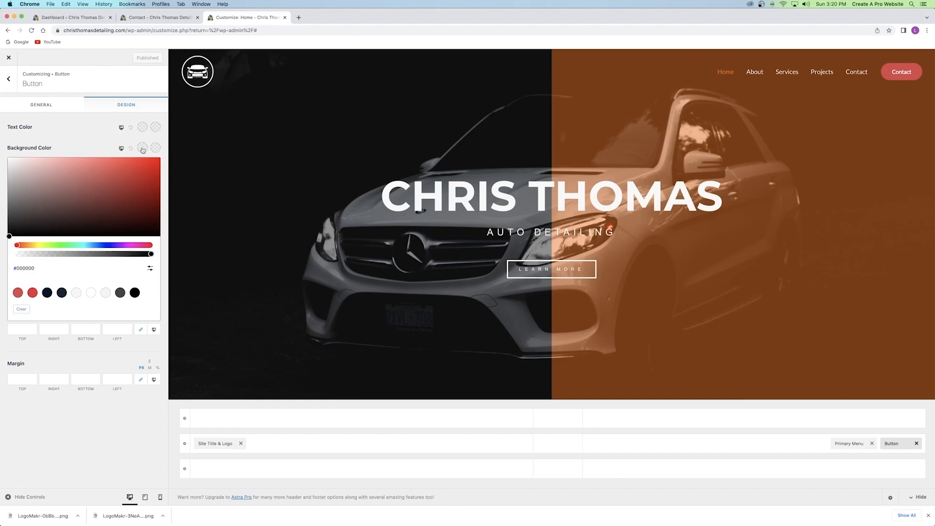
pyautogui.click(150, 268)
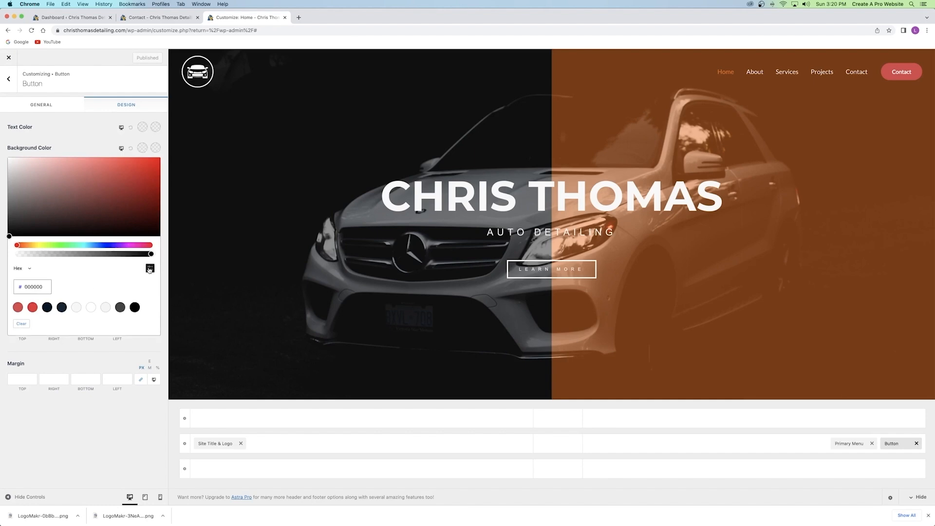
pyautogui.moveTo(42, 285); pyautogui.dragTo(24, 287)
pyautogui.write('https://')
pyautogui.press('super+z')
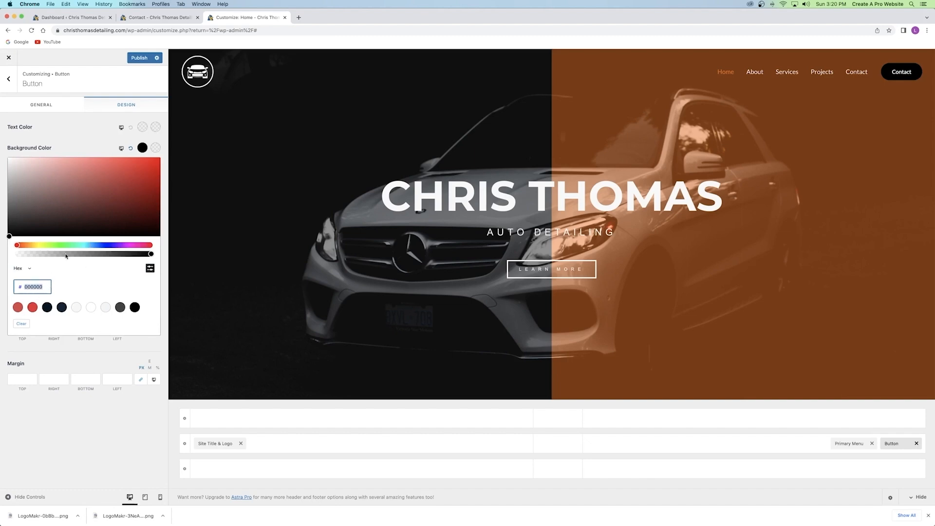
pyautogui.click(155, 17)
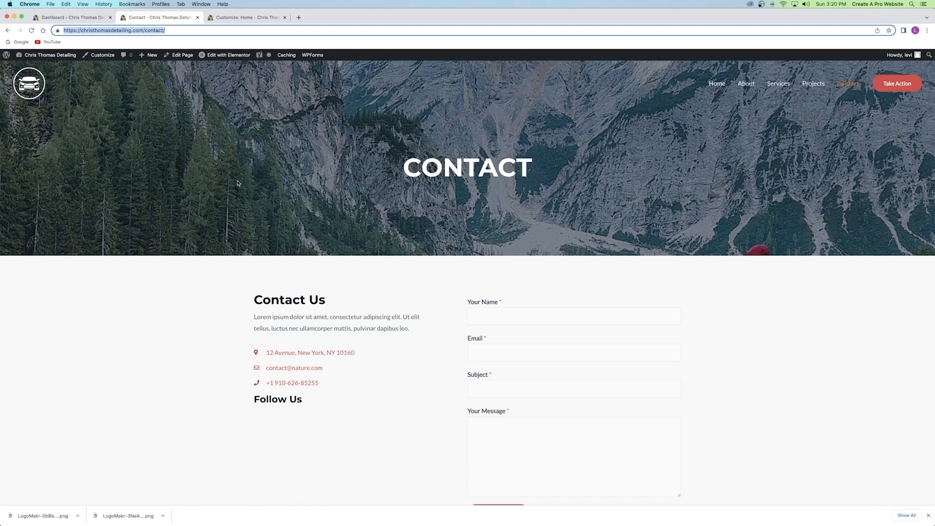
pyautogui.click(198, 18)
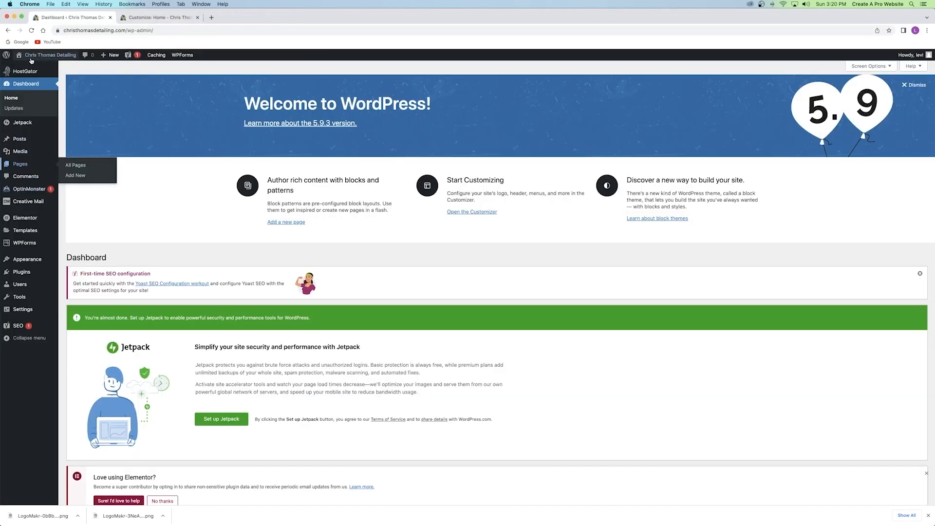
# Open the site homepage in the Elementor editor in a new tab.
pyautogui.rightClick(48, 55)
pyautogui.click(148, 18)
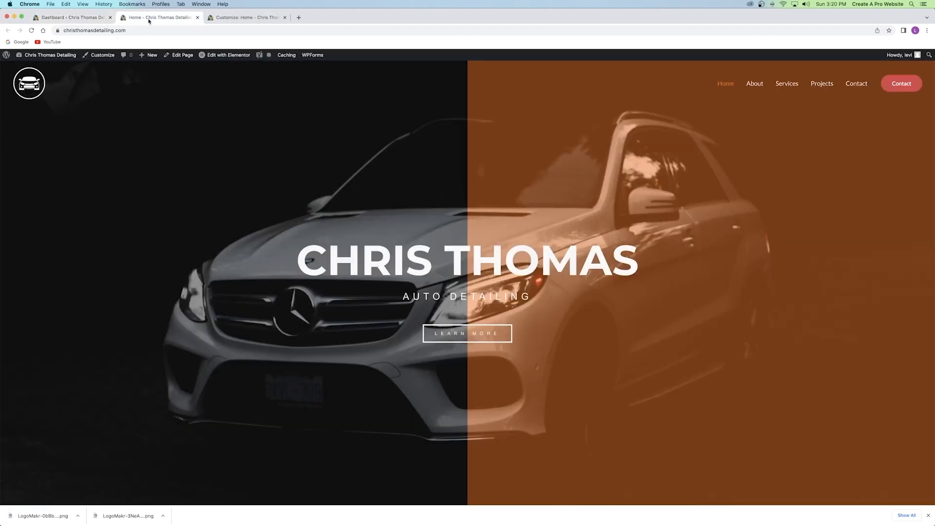
pyautogui.click(236, 56)
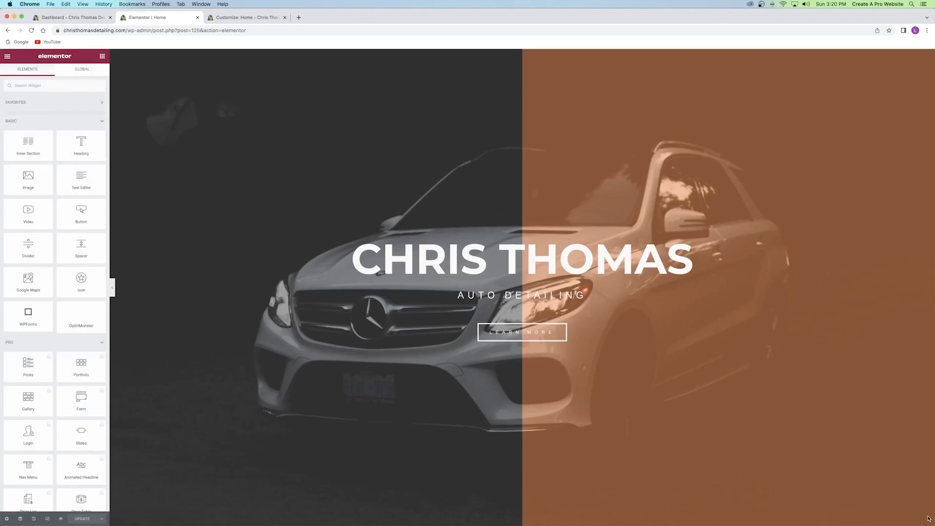
pyautogui.scroll(-4, 626, 373)
pyautogui.scroll(-3, 627, 373)
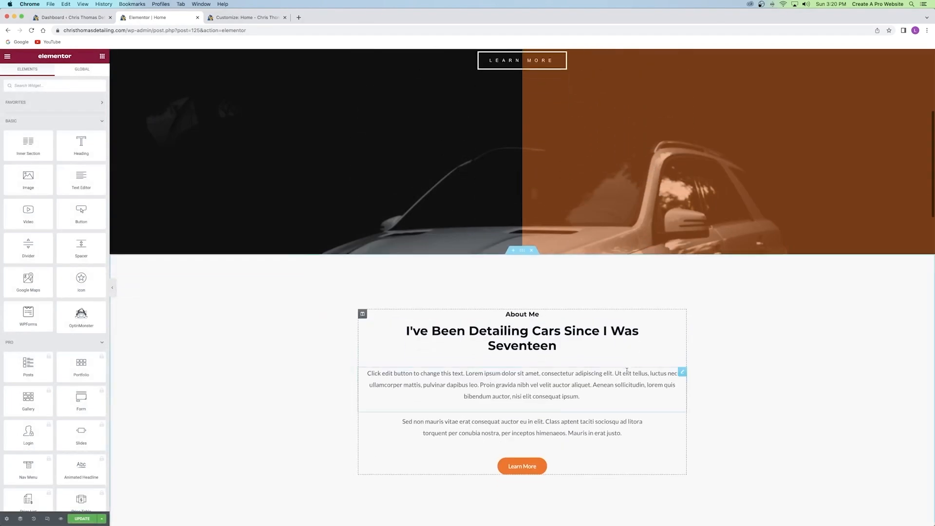
# Copy the Learn More button's orange hex colour #FF7100.
pyautogui.click(584, 450)
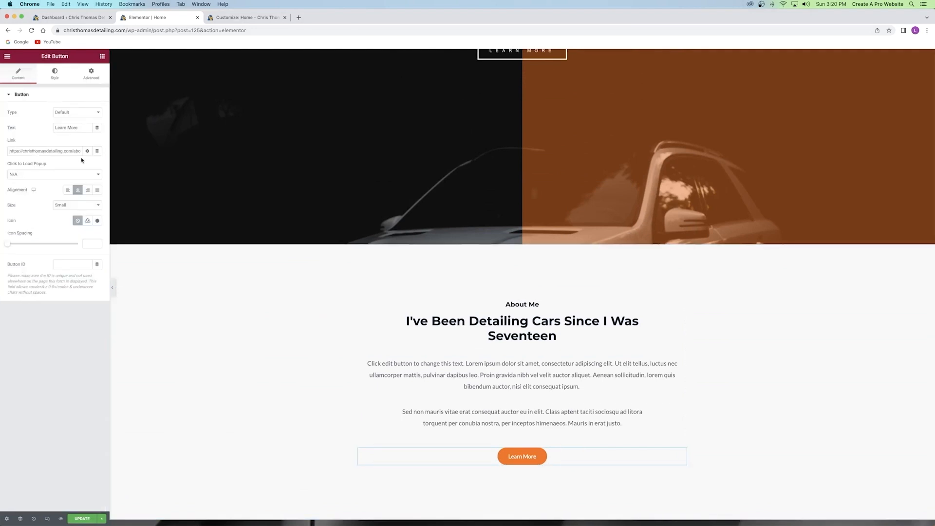
pyautogui.click(98, 189)
pyautogui.click(40, 303)
pyautogui.press('super+c')
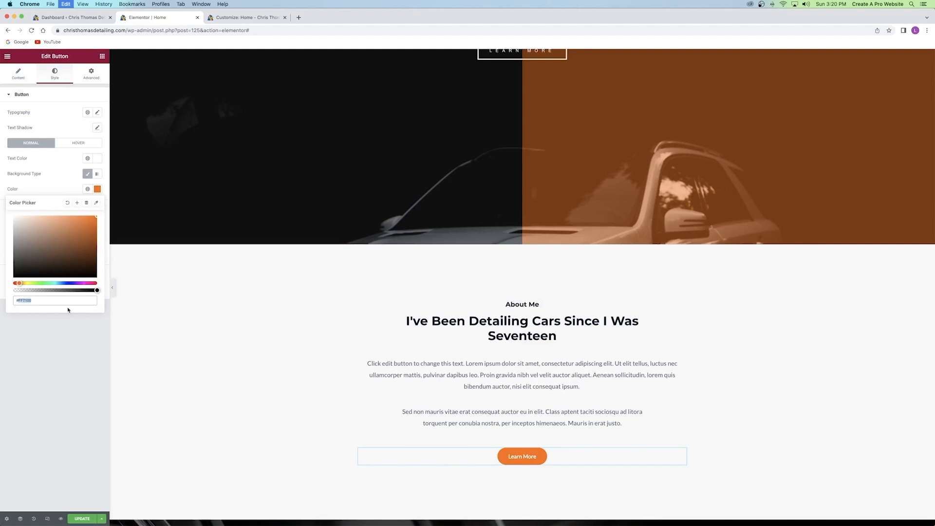
pyautogui.click(235, 19)
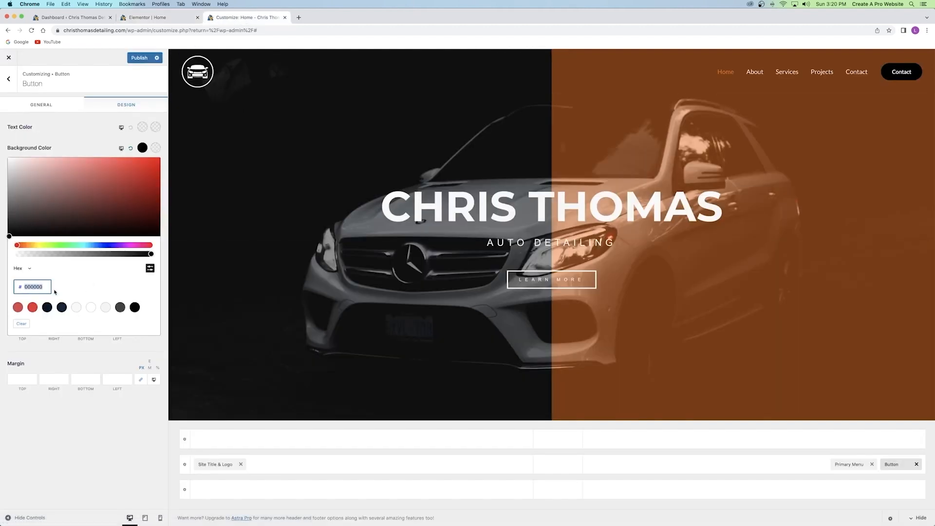
# Make the Contact button background #FF7100 with a lighter #FFA55B hover, and publish.
pyautogui.press('super+v')
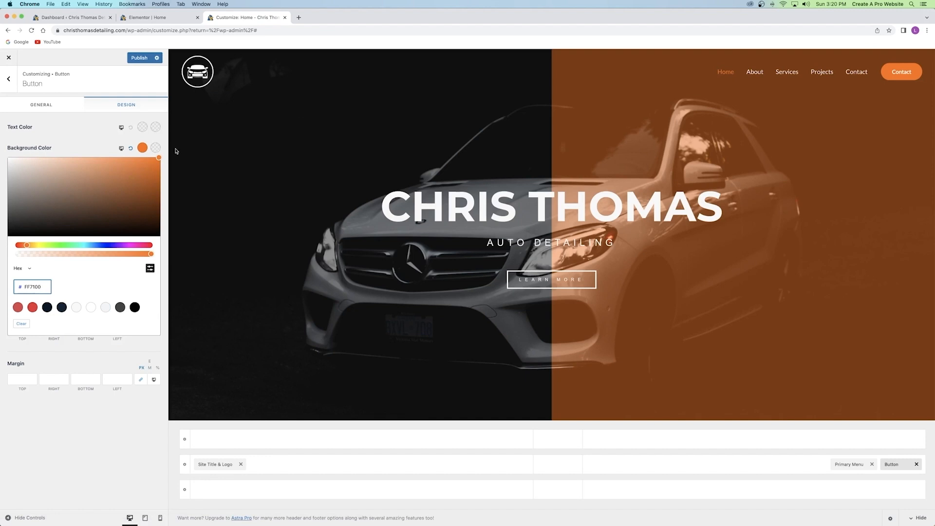
pyautogui.click(156, 148)
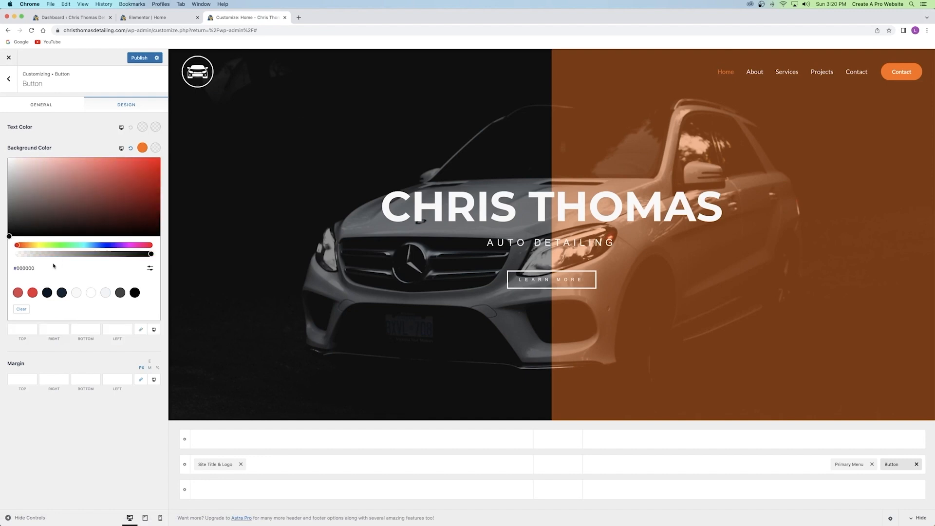
pyautogui.click(150, 268)
pyautogui.doubleClick(38, 286)
pyautogui.press('super+v')
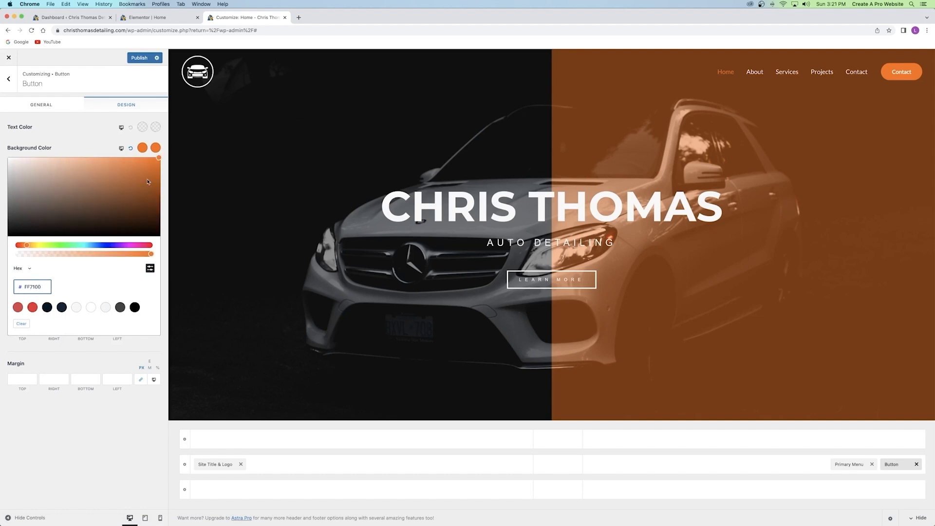
pyautogui.click(105, 157)
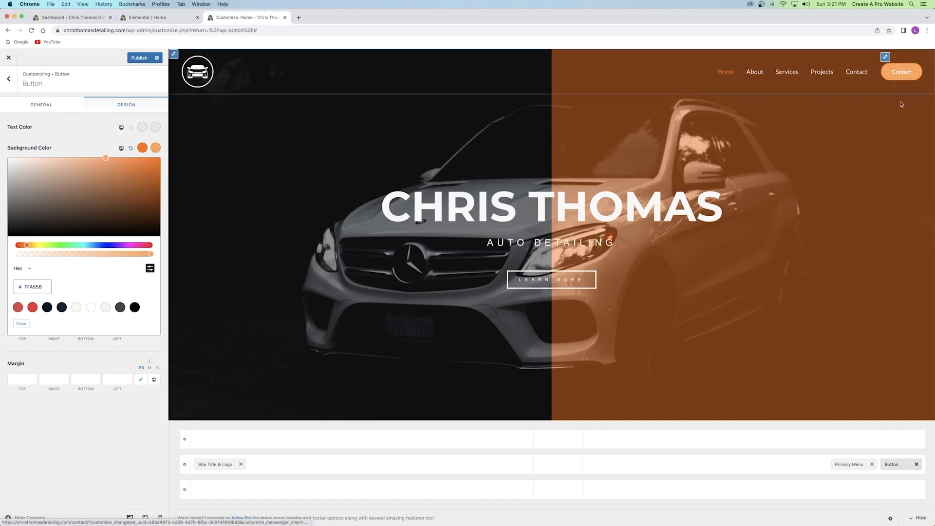
pyautogui.click(136, 60)
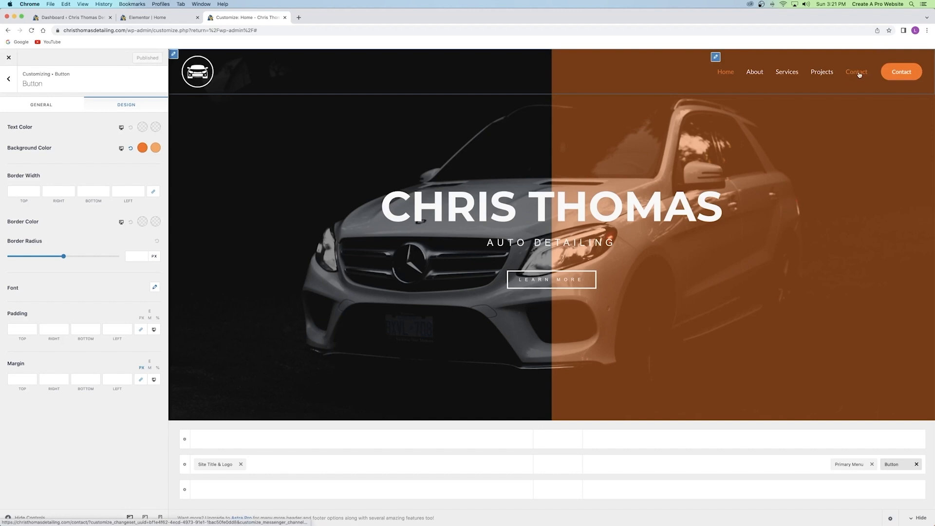
pyautogui.click(10, 80)
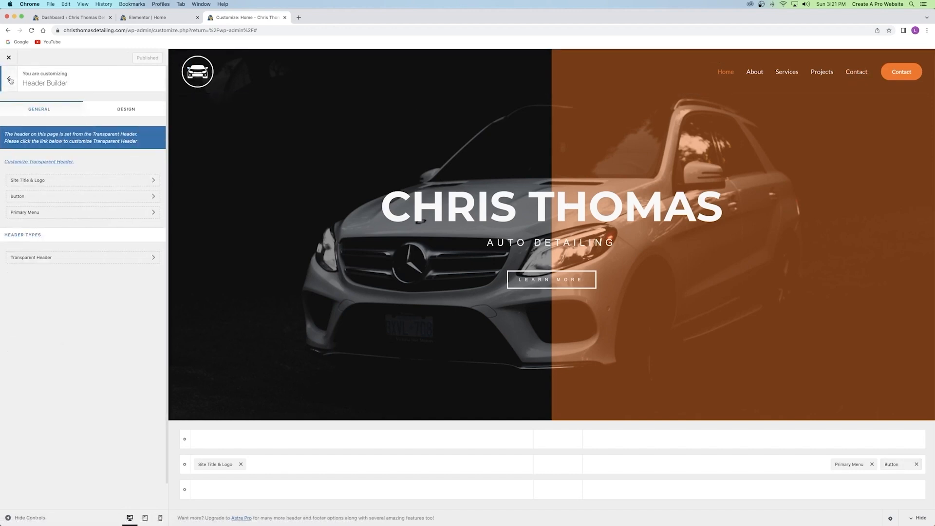
# Remove the Contact link from the main Menu, keeping Home, About, Services and Projects.
pyautogui.click(10, 79)
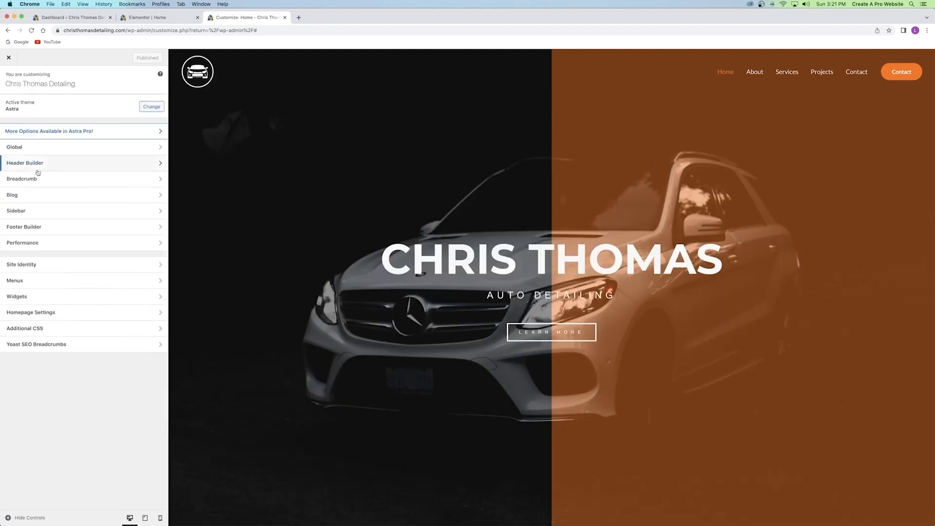
pyautogui.click(55, 284)
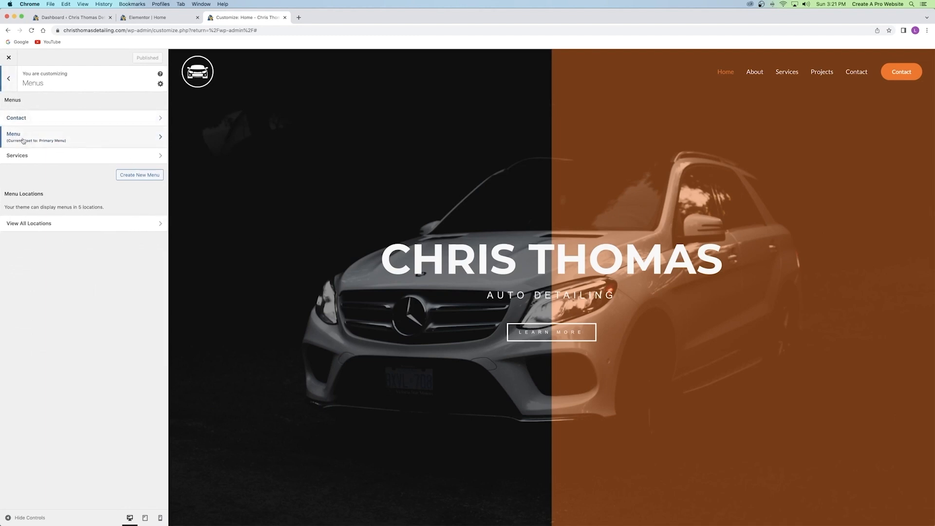
pyautogui.click(62, 140)
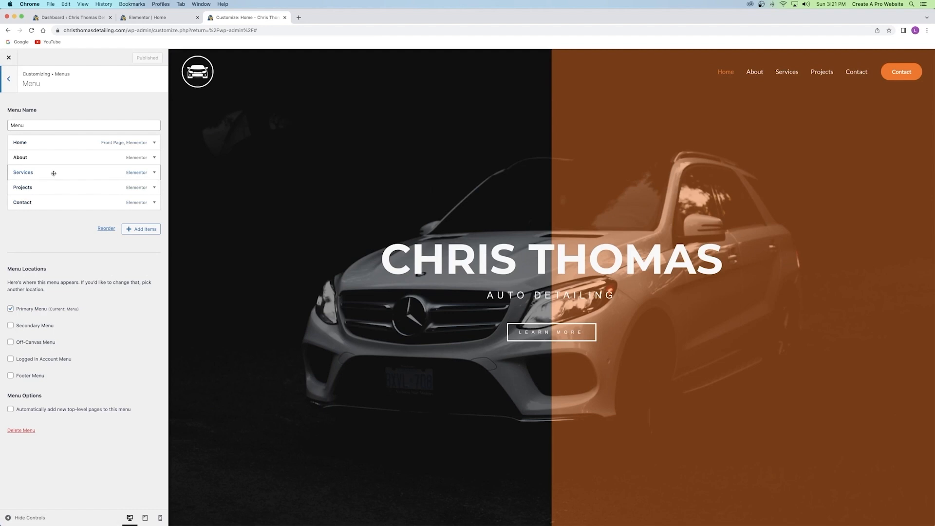
pyautogui.moveTo(46, 143); pyautogui.dragTo(40, 215)
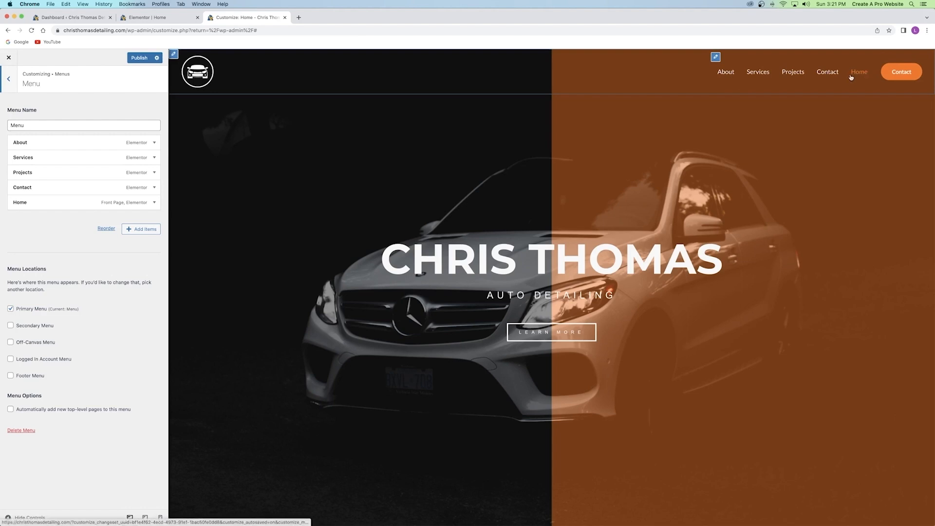
pyautogui.moveTo(46, 202); pyautogui.dragTo(47, 138)
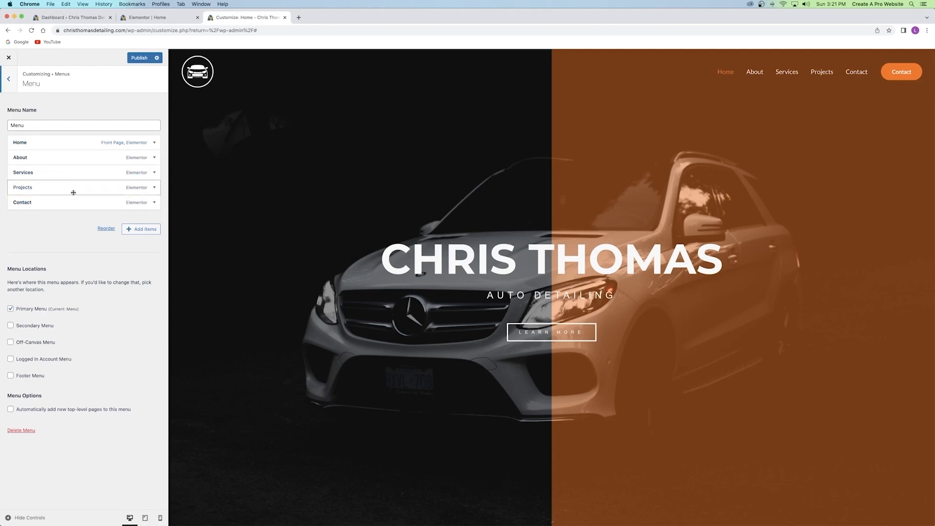
pyautogui.click(155, 203)
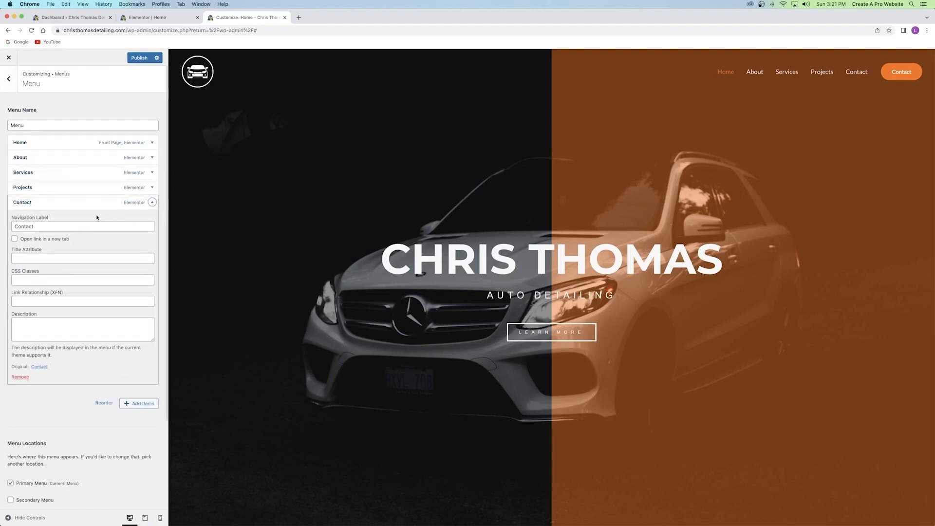
pyautogui.click(21, 377)
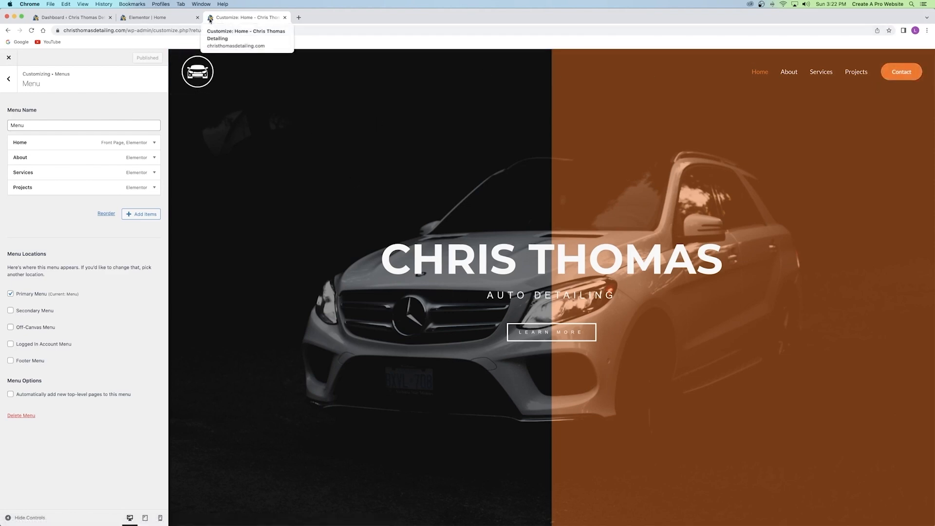
pyautogui.click(9, 79)
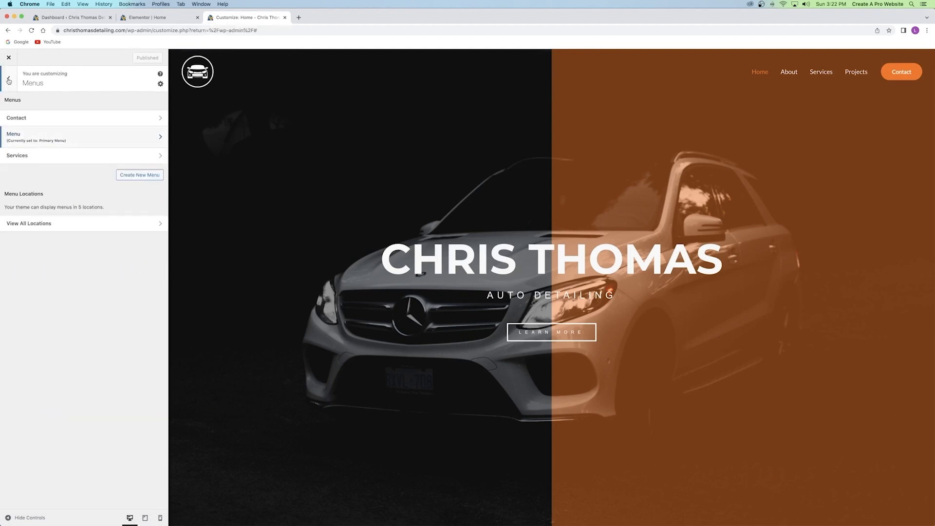
pyautogui.click(8, 80)
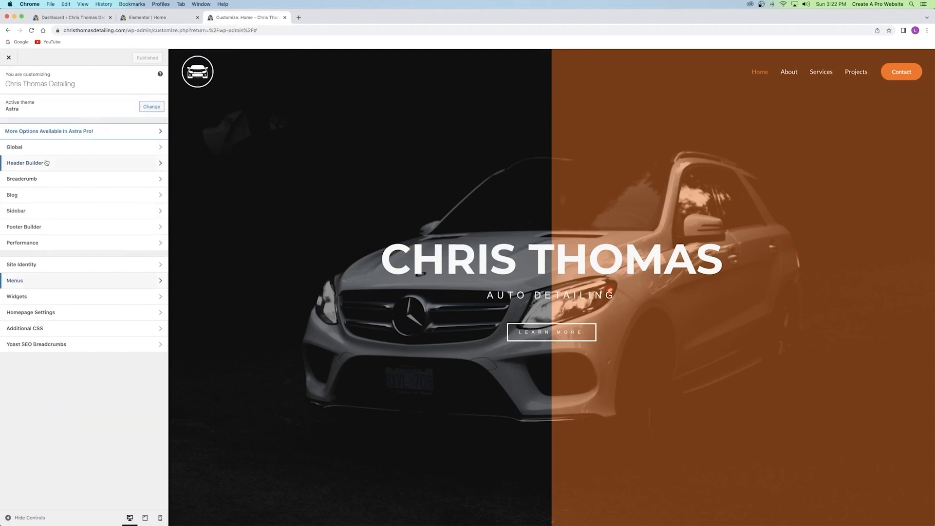
# Set the black car logo as the site icon without cropping.
pyautogui.click(47, 162)
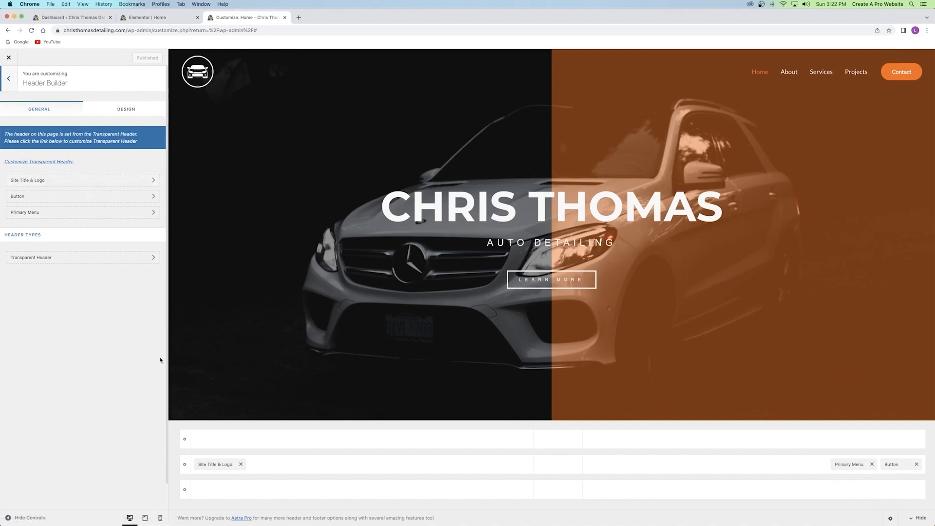
pyautogui.click(59, 182)
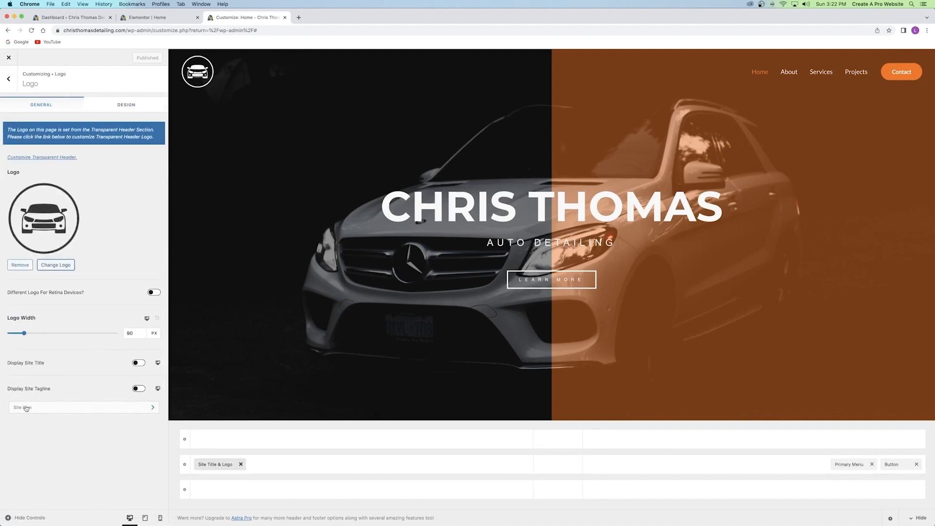
pyautogui.click(63, 408)
pyautogui.click(65, 411)
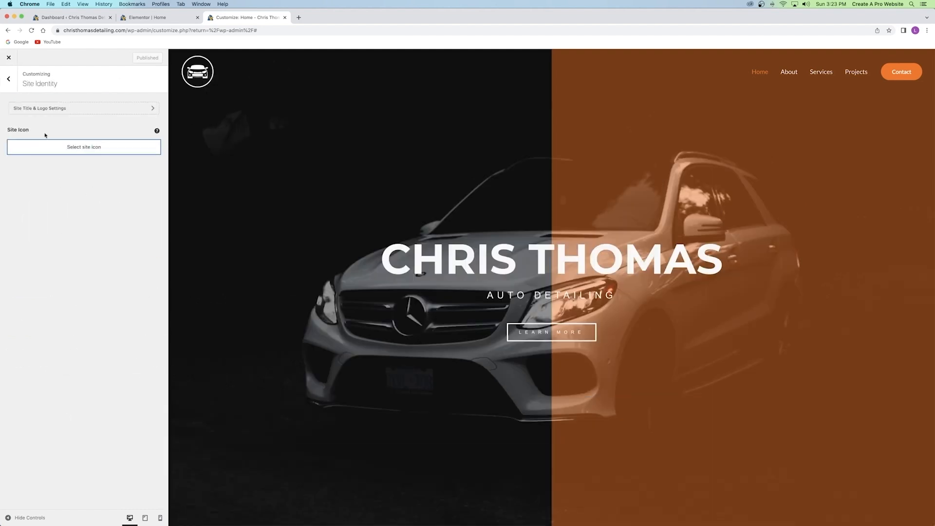
pyautogui.click(87, 152)
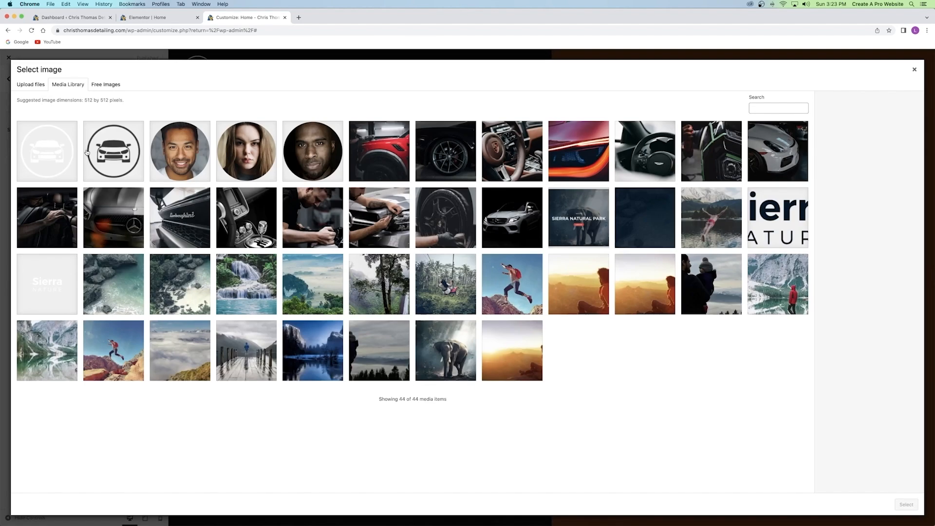
pyautogui.click(110, 154)
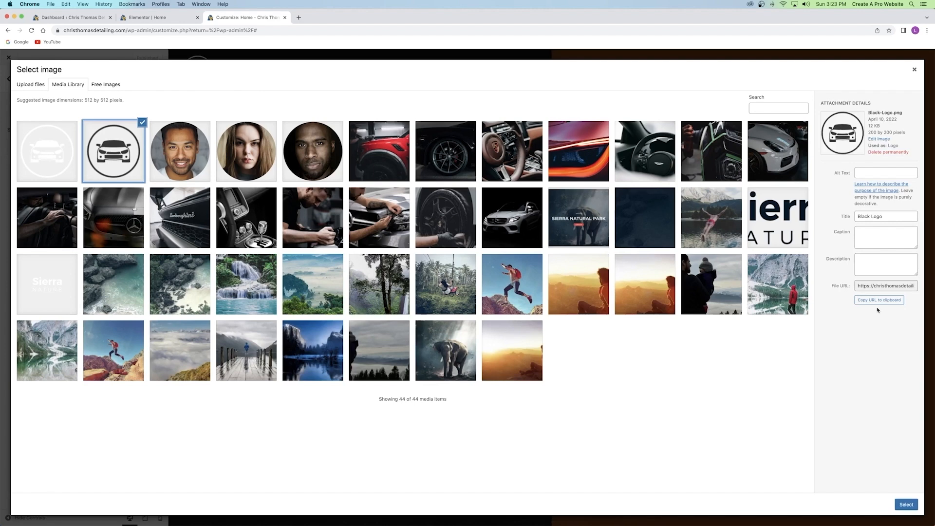
pyautogui.click(906, 504)
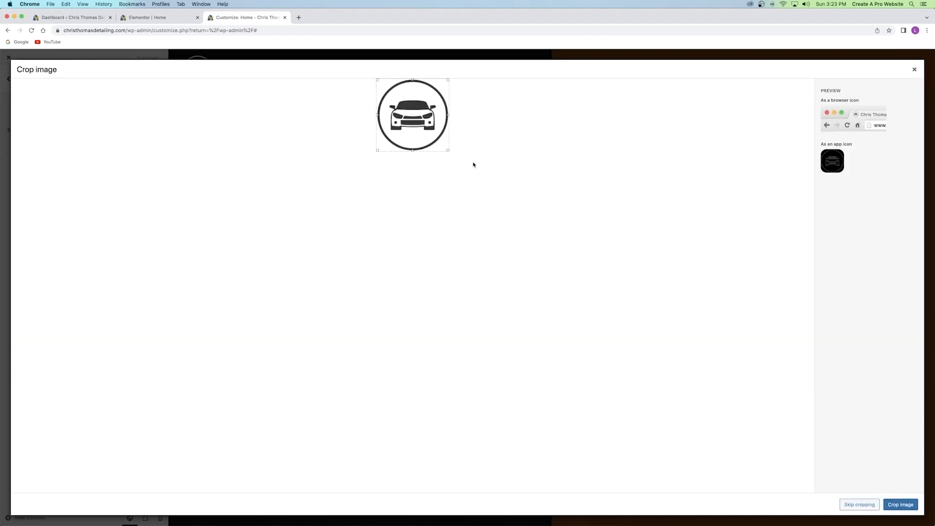
pyautogui.click(858, 505)
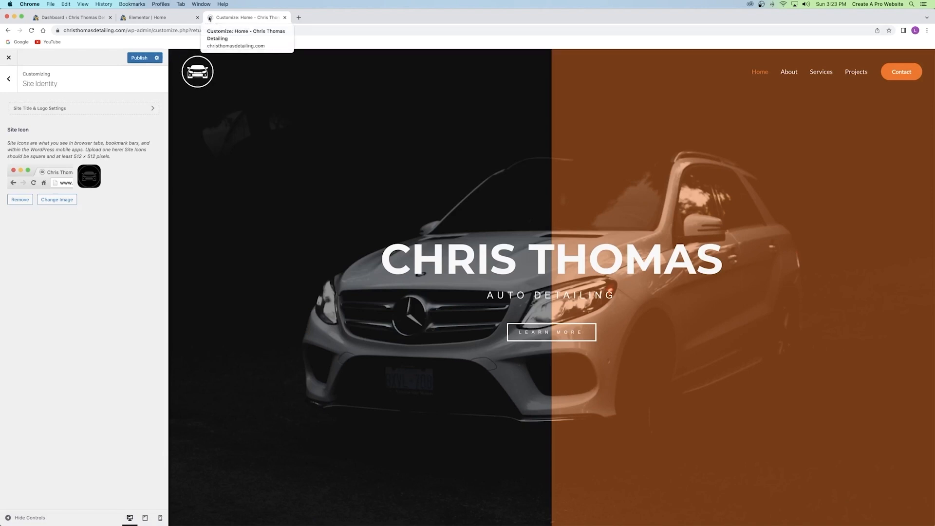
# Publish the new site icon in the Customizer.
pyautogui.click(122, 18)
pyautogui.click(228, 17)
pyautogui.click(127, 19)
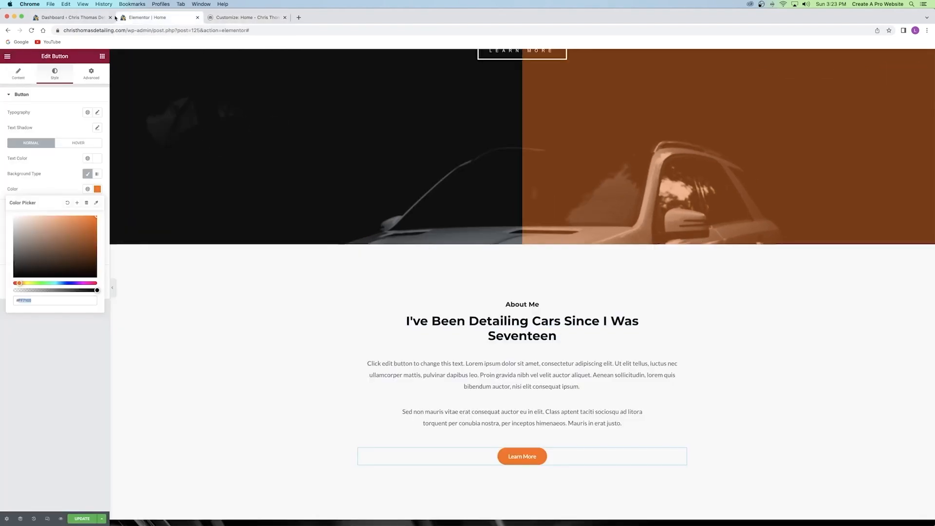
pyautogui.click(225, 18)
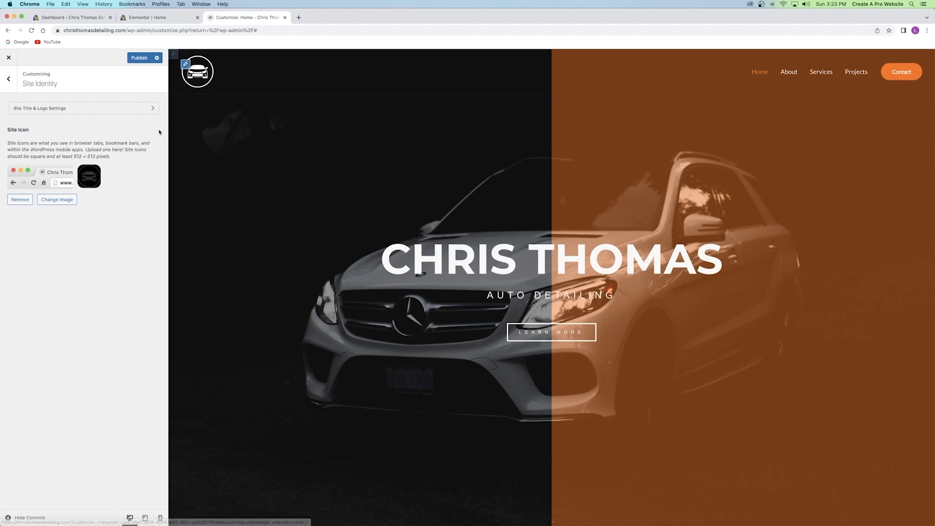
pyautogui.click(136, 59)
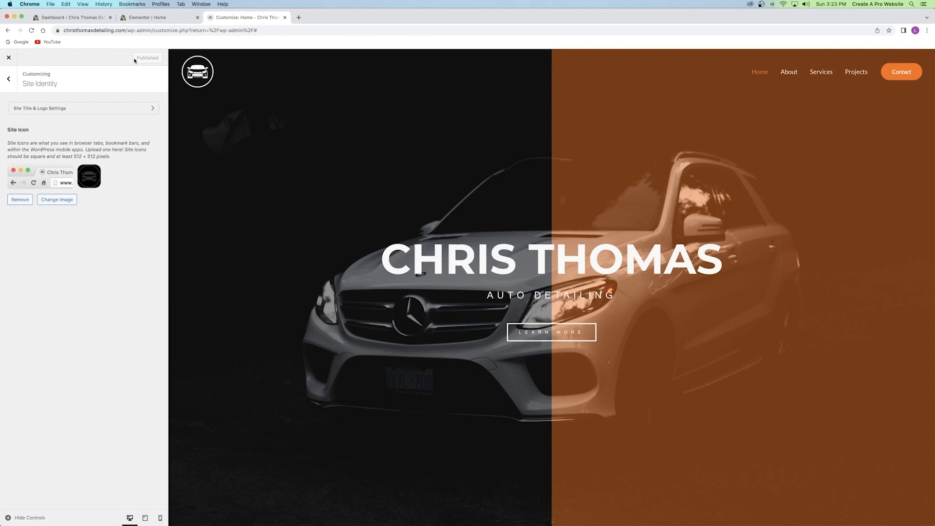
pyautogui.click(9, 79)
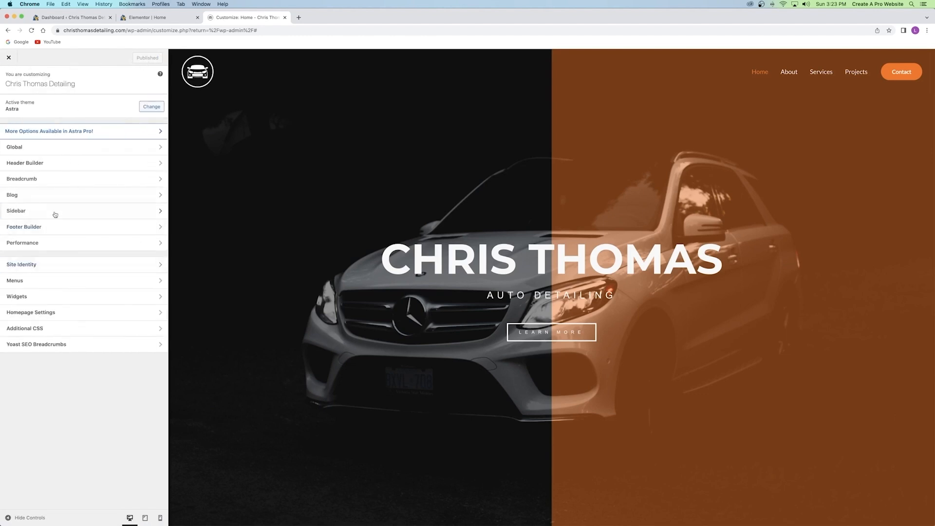
# Re-add the Powered by HTML 1 element to the footer's bottom row and open the About widget.
pyautogui.click(17, 228)
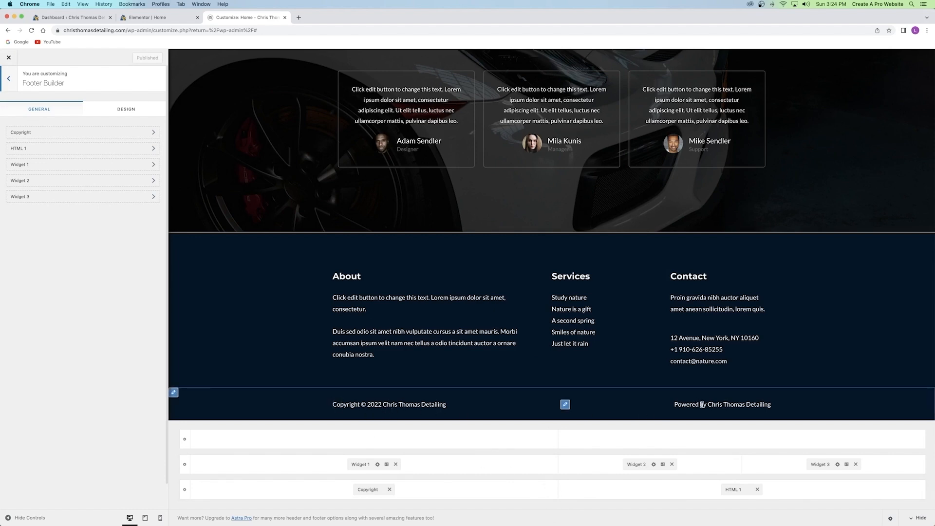
pyautogui.click(757, 489)
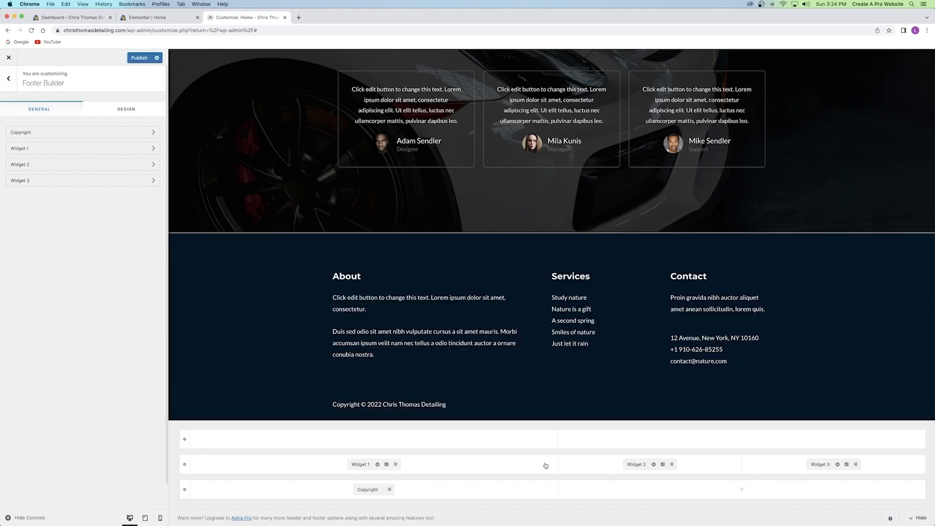
pyautogui.click(741, 490)
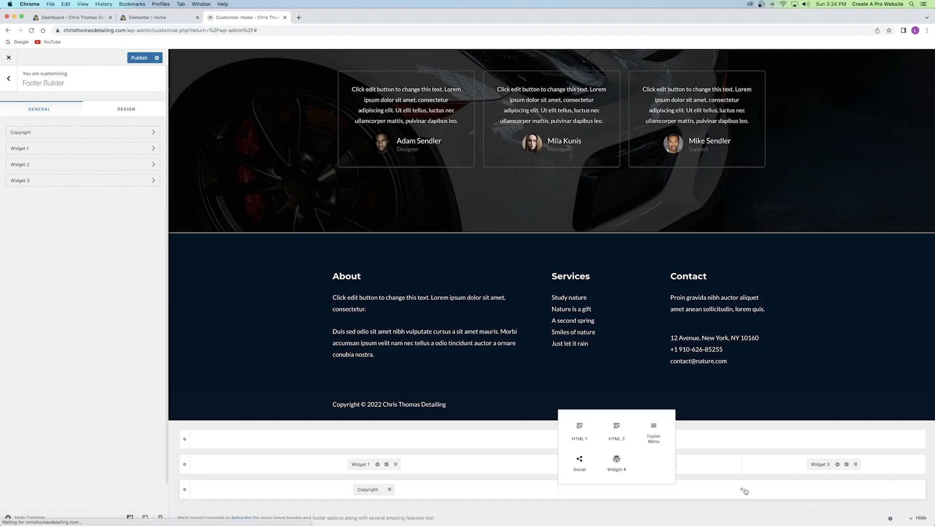
pyautogui.click(575, 433)
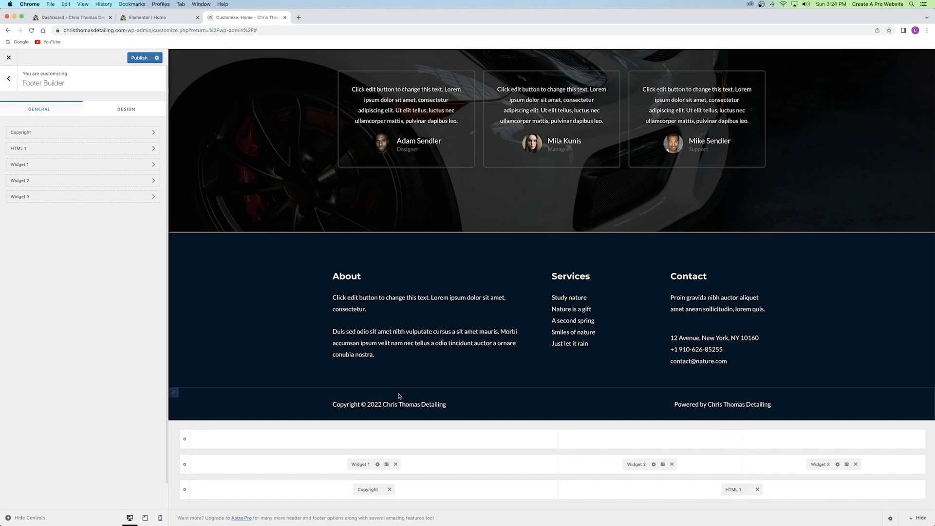
pyautogui.click(361, 464)
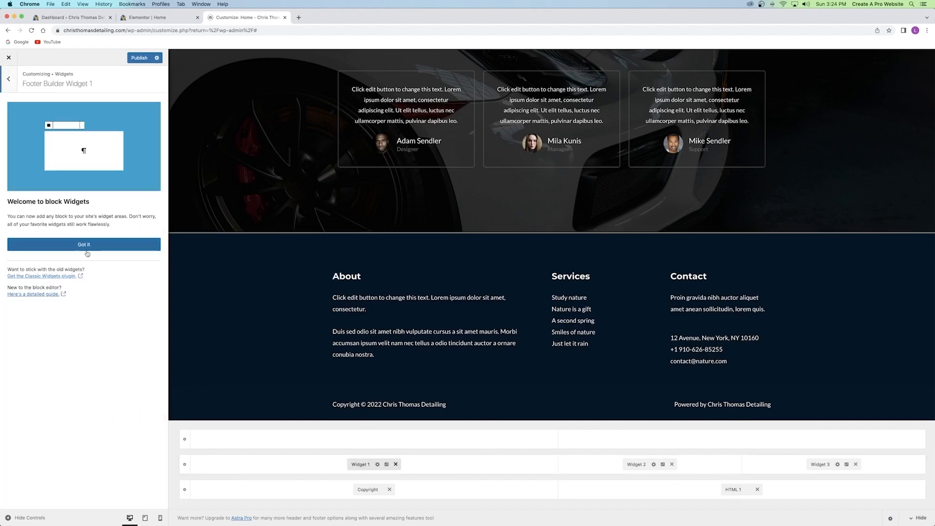
# Review the About widget's title and two paragraphs, then publish the footer.
pyautogui.click(85, 244)
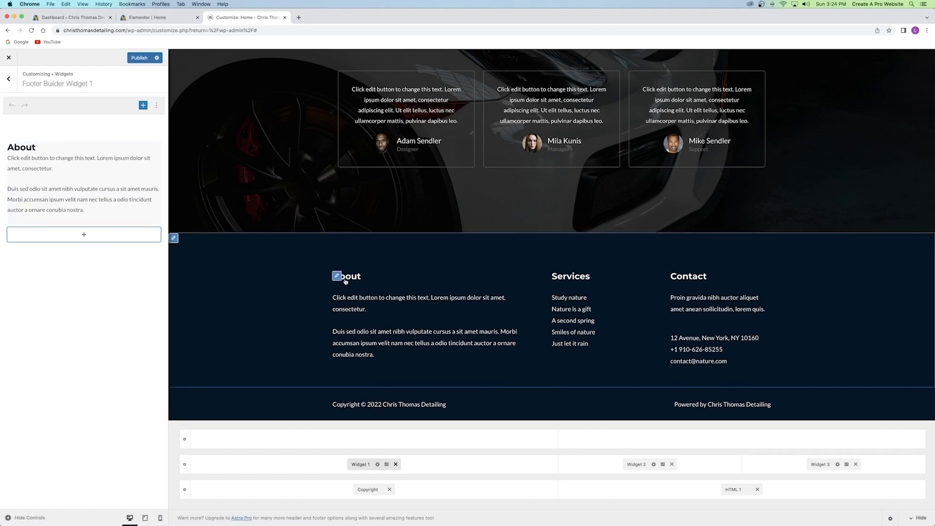
pyautogui.click(58, 174)
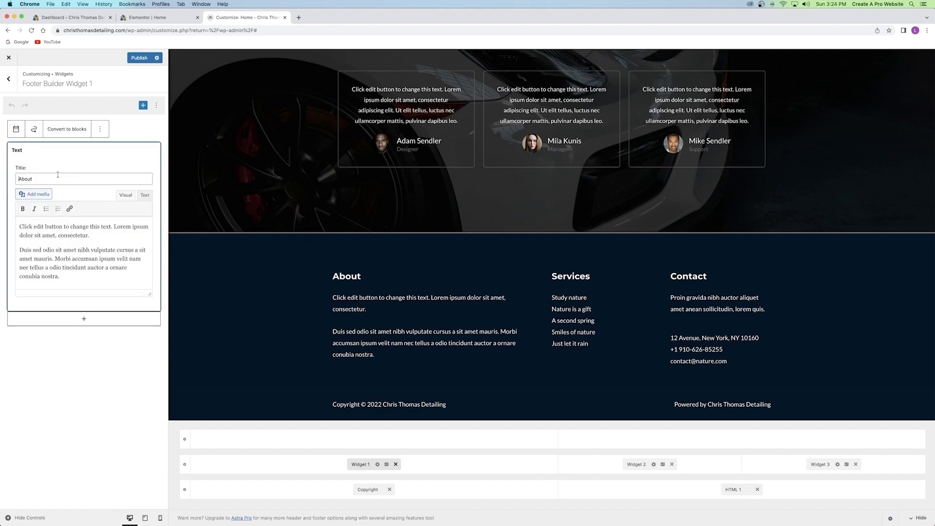
pyautogui.doubleClick(36, 178)
pyautogui.moveTo(20, 226); pyautogui.dragTo(103, 274)
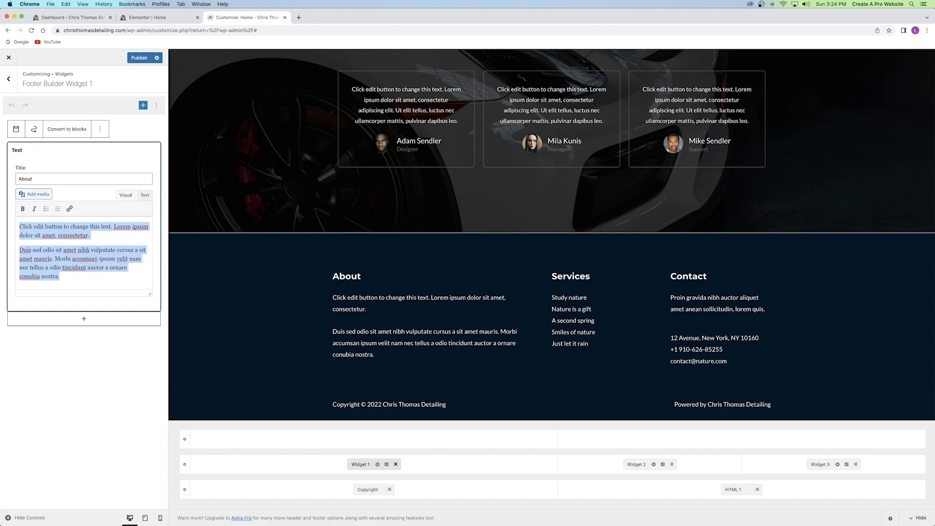
pyautogui.click(97, 259)
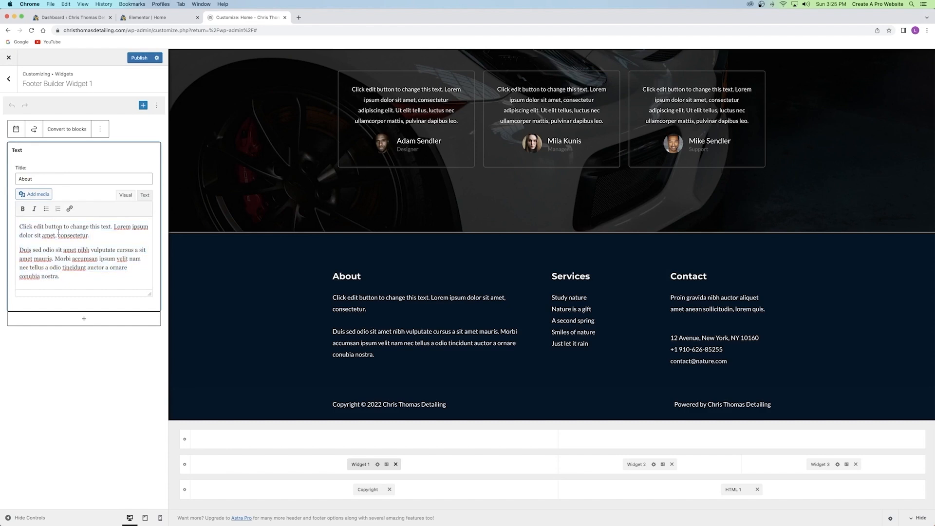
pyautogui.click(138, 58)
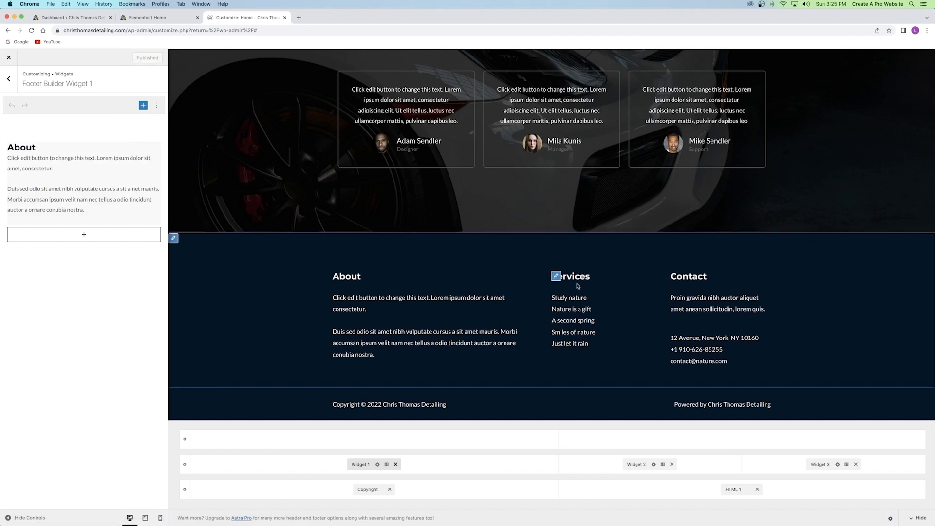
# Retitle the second footer widget 'Navigation' and have it show the main Menu.
pyautogui.click(631, 464)
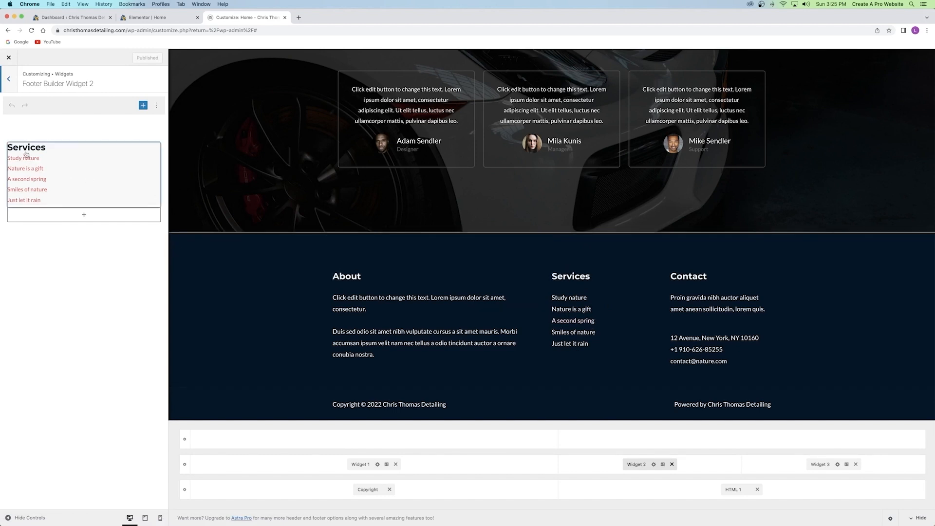
pyautogui.click(40, 148)
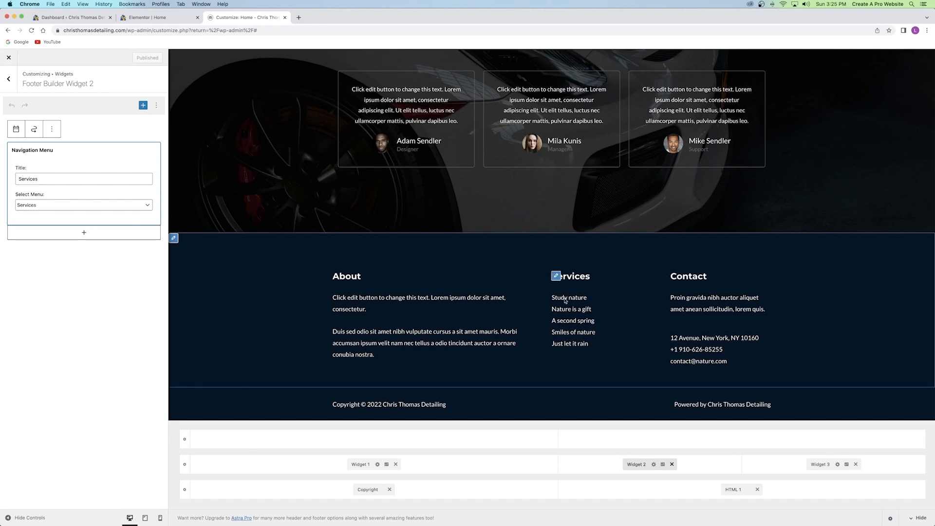
pyautogui.moveTo(39, 179); pyautogui.dragTo(10, 177)
pyautogui.write('Navigation')
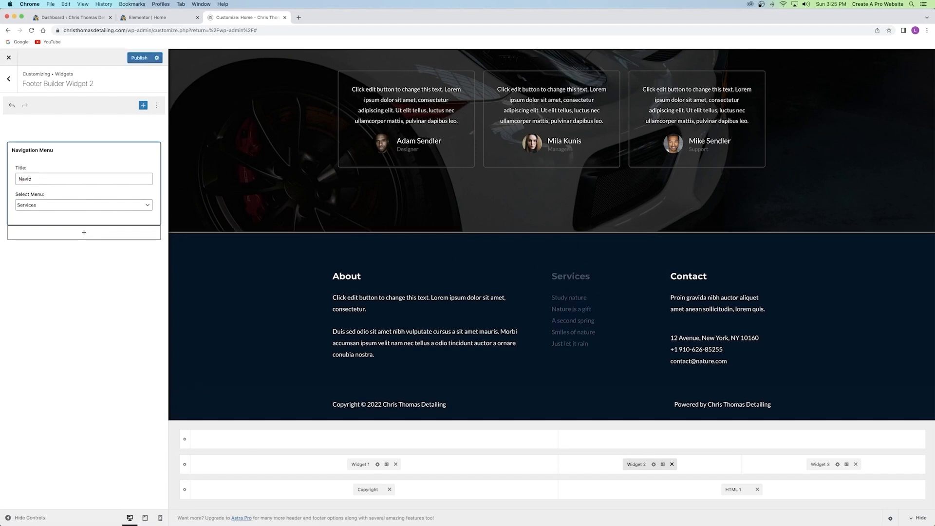
pyautogui.click(44, 207)
pyautogui.click(36, 198)
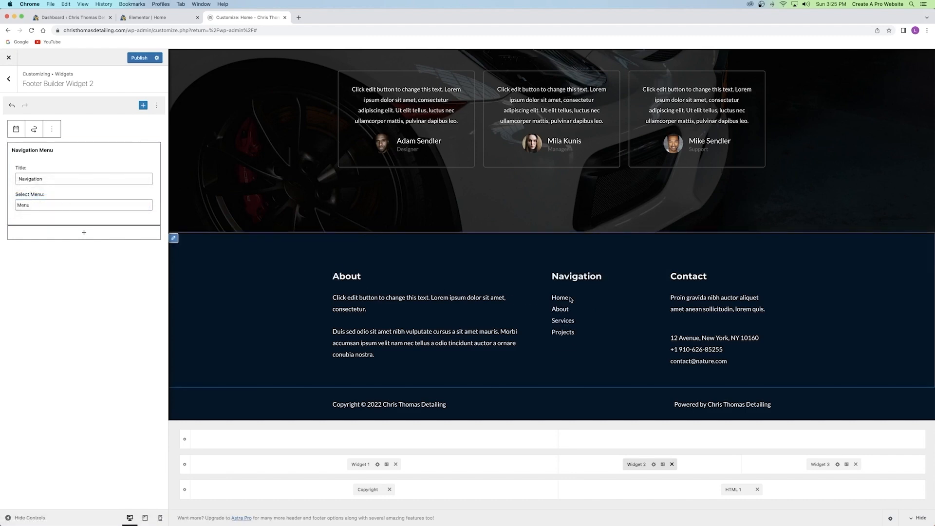
# Check the footer menu links in the preview and publish the Navigation widget.
pyautogui.scroll(15, 568, 334)
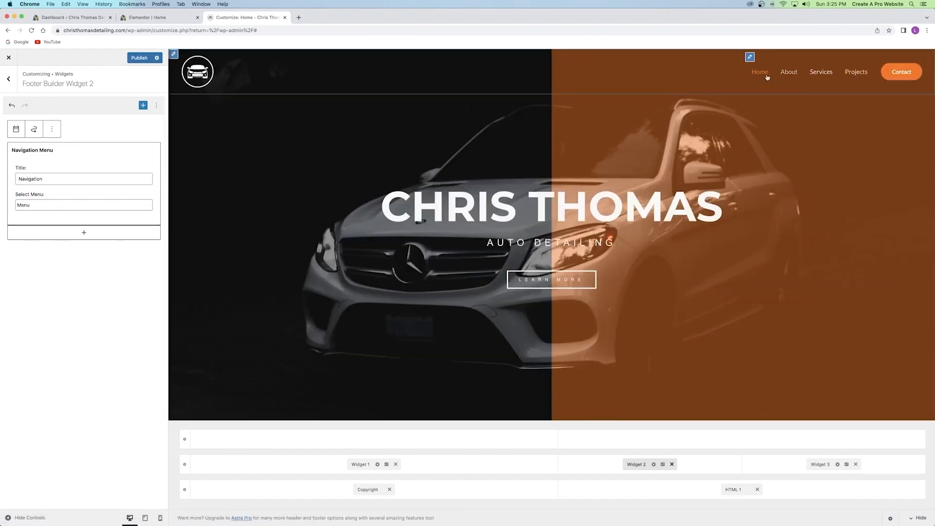
pyautogui.scroll(-10, 505, 185)
pyautogui.scroll(-6, 506, 185)
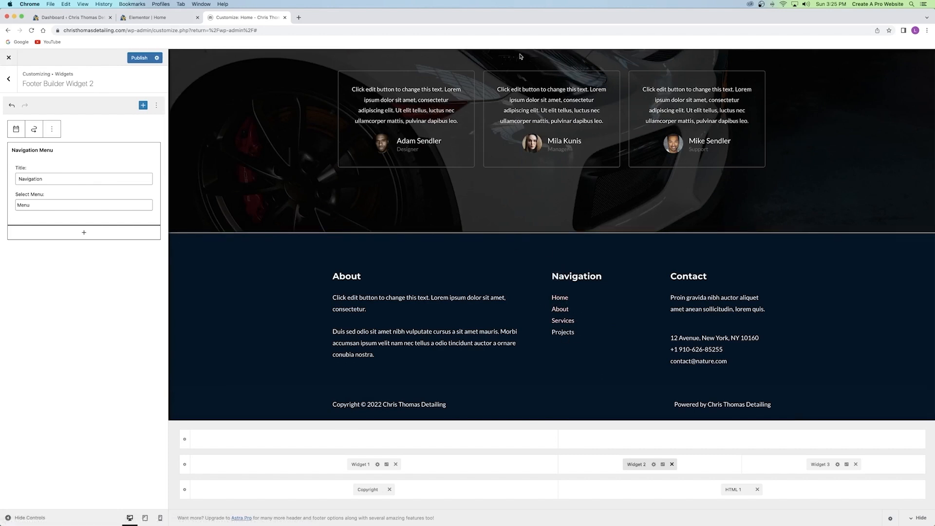
pyautogui.click(565, 325)
pyautogui.scroll(-20, 601, 207)
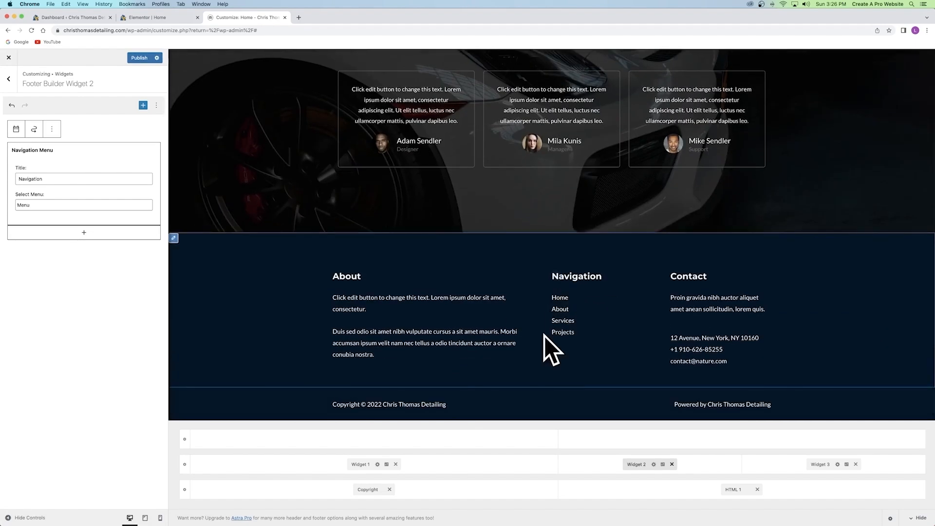
pyautogui.click(134, 59)
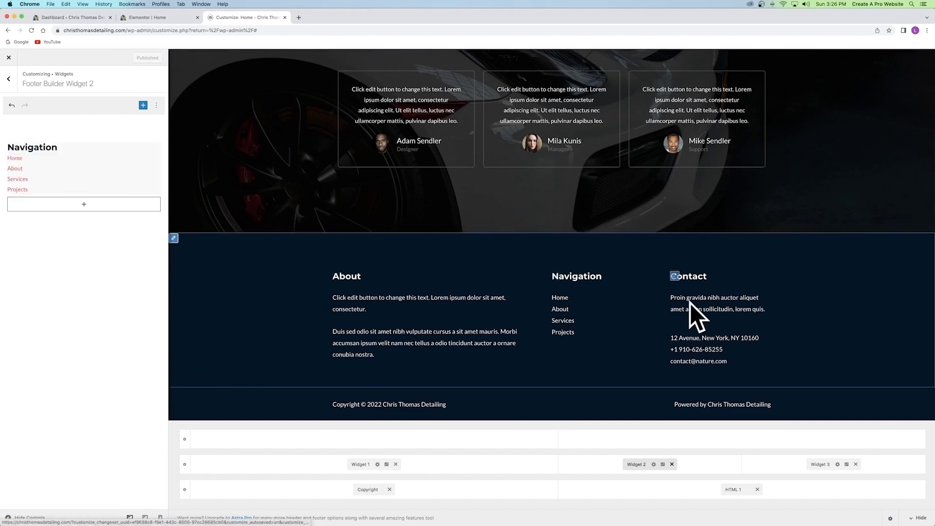
# Remove the legacy address menu widget from the third footer column.
pyautogui.click(817, 464)
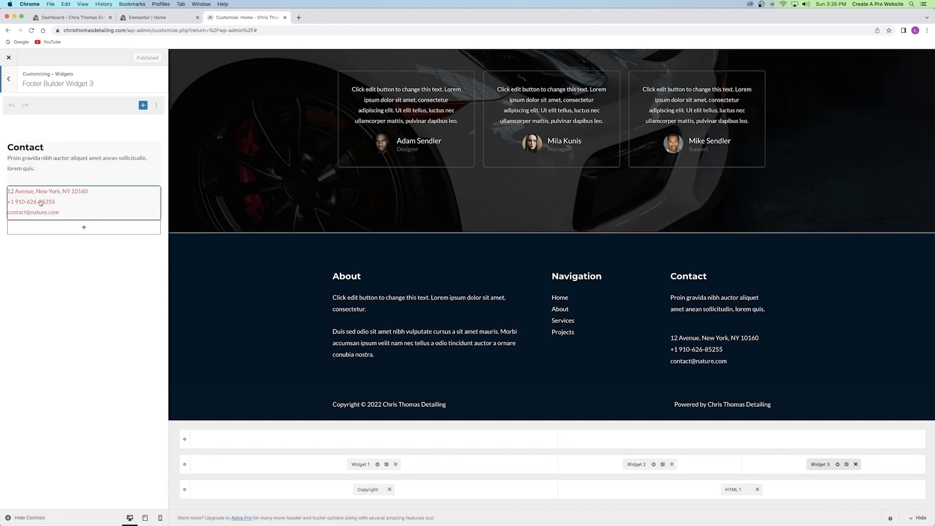
pyautogui.click(47, 160)
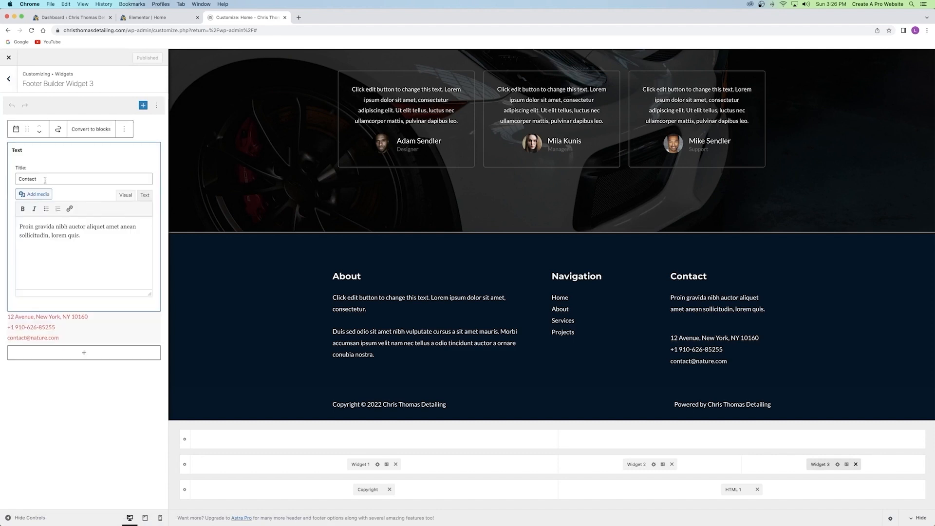
pyautogui.moveTo(39, 179); pyautogui.dragTo(15, 179)
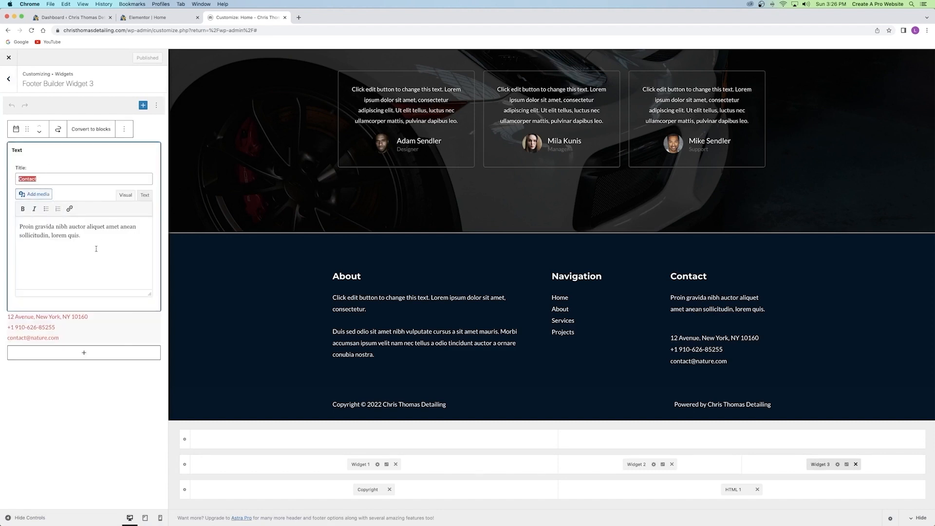
pyautogui.moveTo(96, 249); pyautogui.dragTo(18, 226)
pyautogui.click(69, 244)
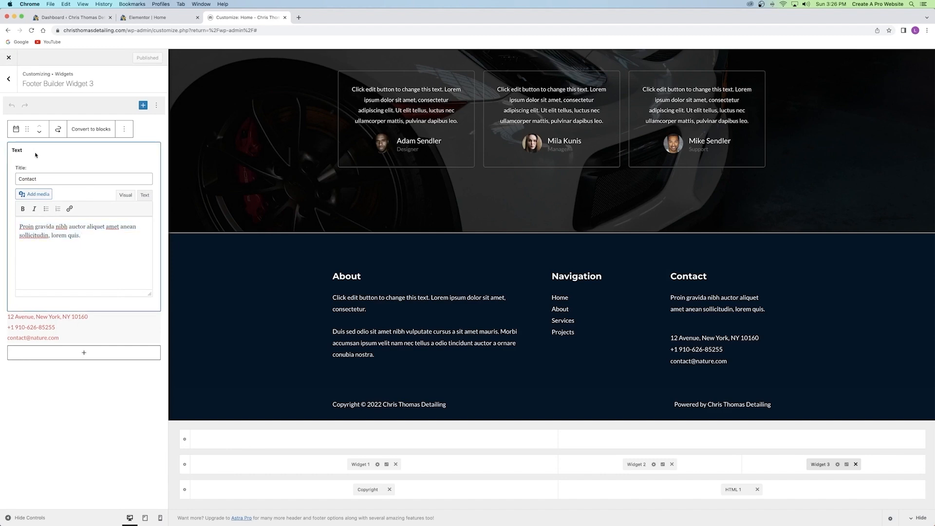
pyautogui.click(98, 330)
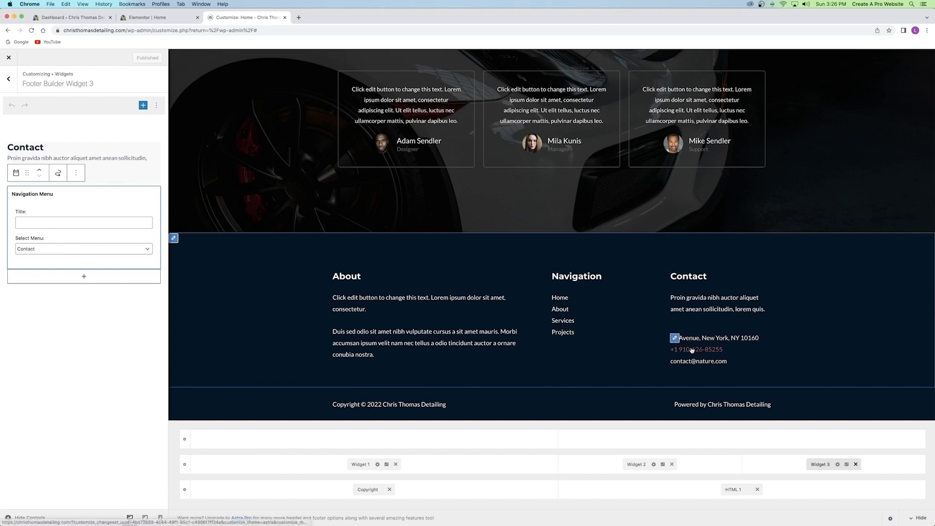
pyautogui.click(76, 174)
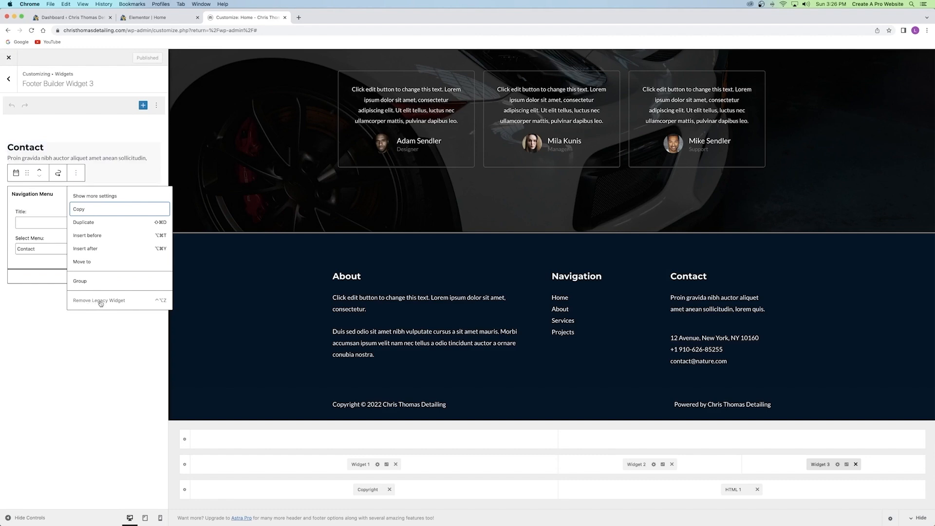
pyautogui.click(101, 303)
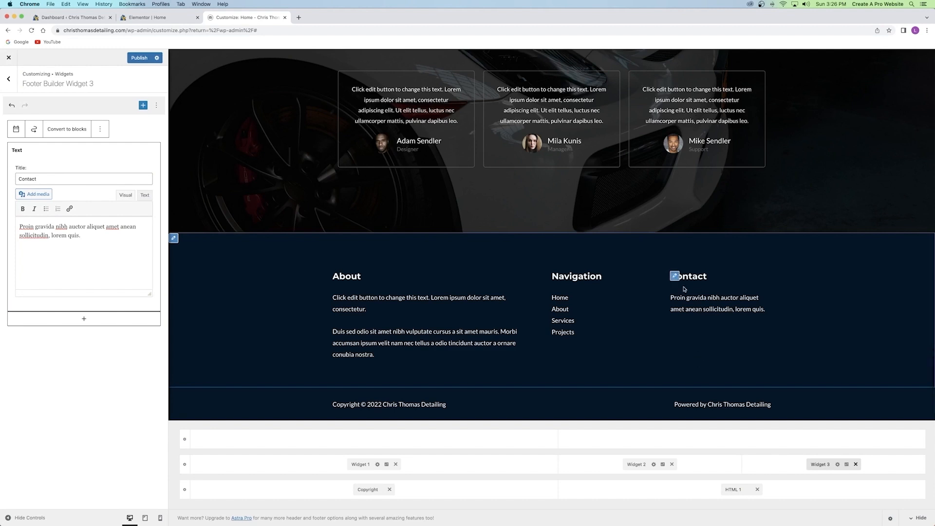
# Add a placeholder phone number and e-mail address to the Contact text and publish.
pyautogui.click(674, 276)
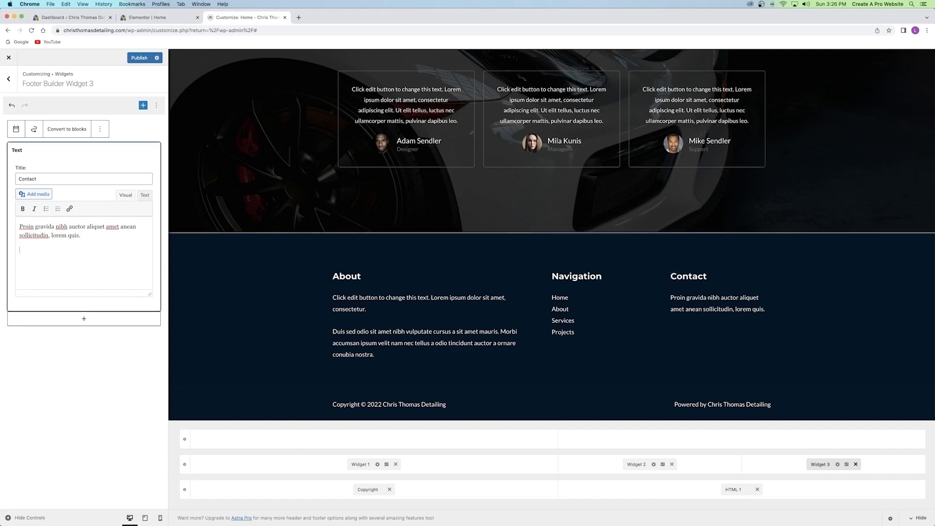
pyautogui.press('Return')
pyautogui.write('512555')
pyautogui.write('55')
pyautogui.write('55  ')
pyautogui.write('example')
pyautogui.write('@email.com')
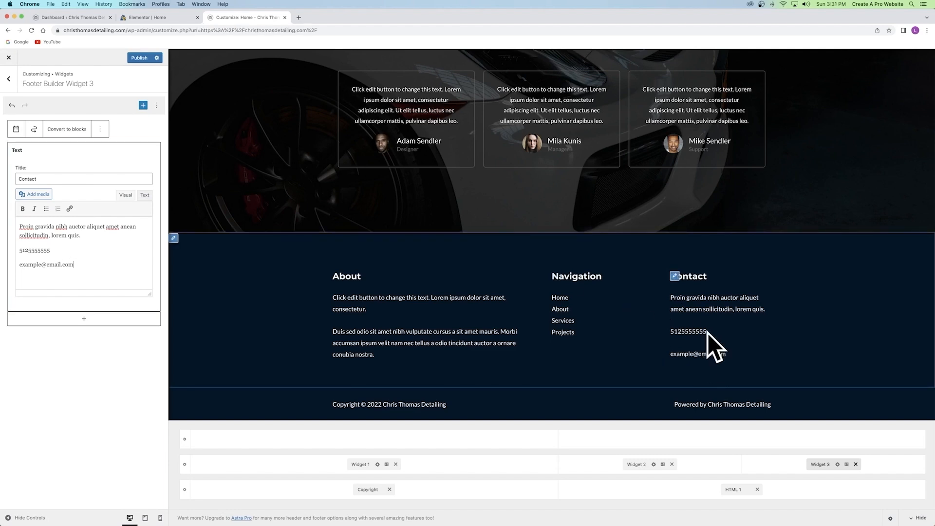
pyautogui.click(139, 58)
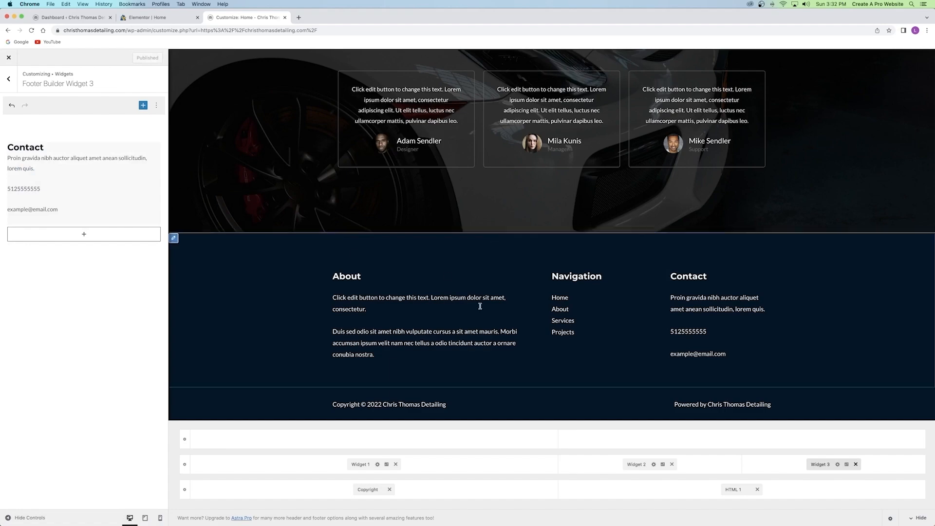
pyautogui.scroll(3, 477, 309)
pyautogui.scroll(10, 477, 309)
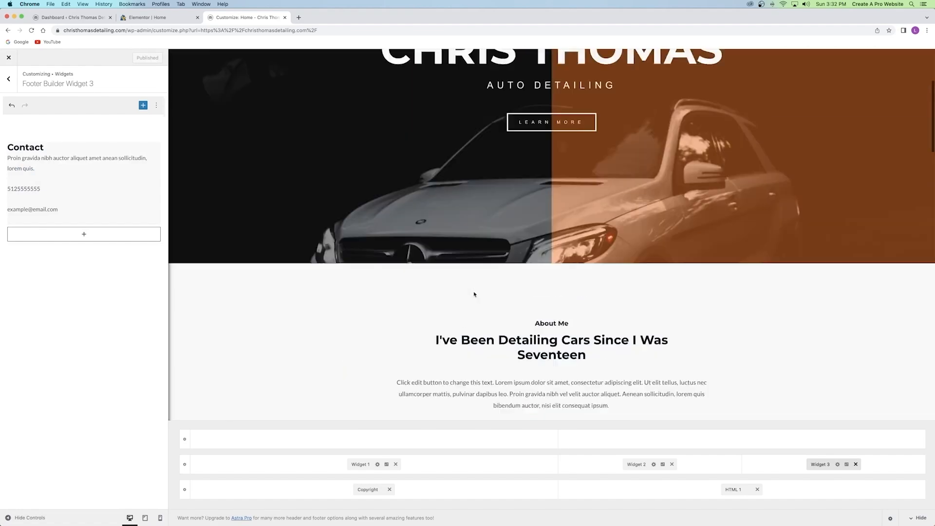
# Close the Customizer and Elementor | Home tabs, leaving only the dashboard.
pyautogui.click(285, 17)
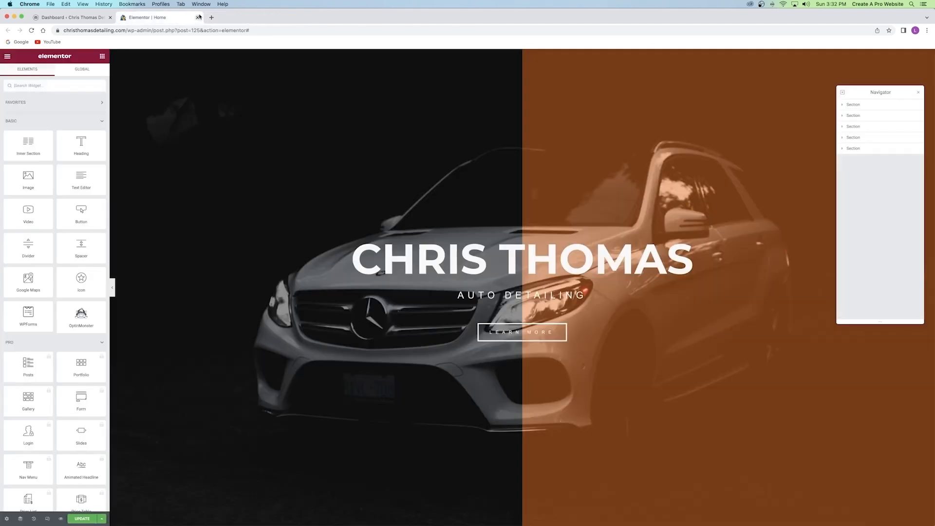
pyautogui.click(198, 18)
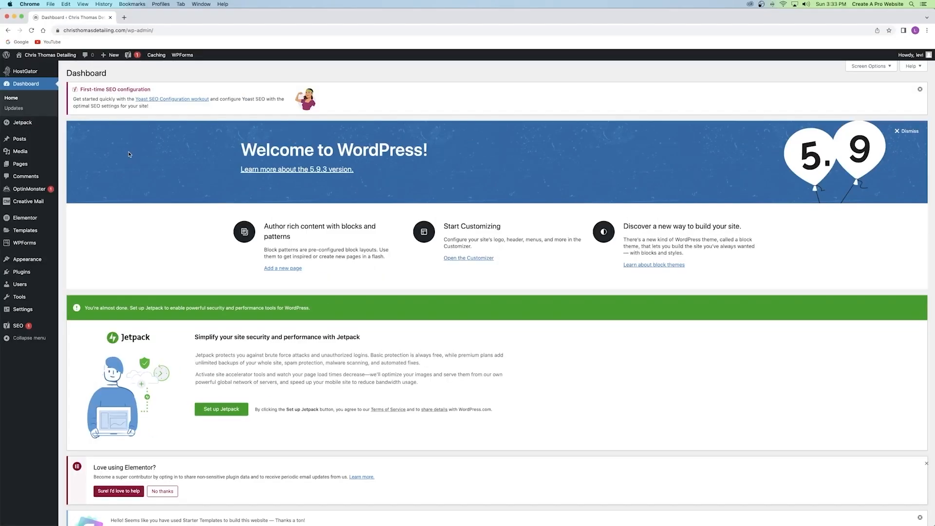
# Open the live site in a new browser tab from the site name link.
pyautogui.rightClick(48, 57)
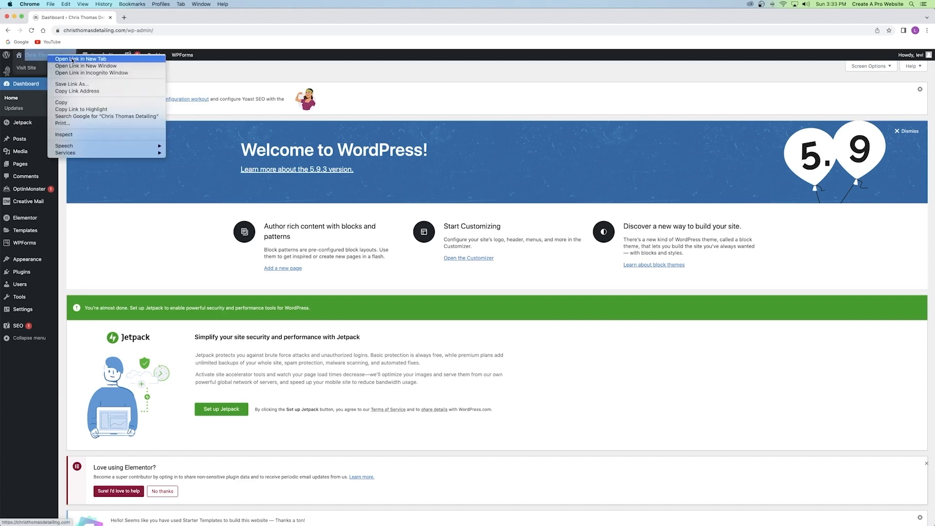
pyautogui.click(73, 59)
pyautogui.click(149, 18)
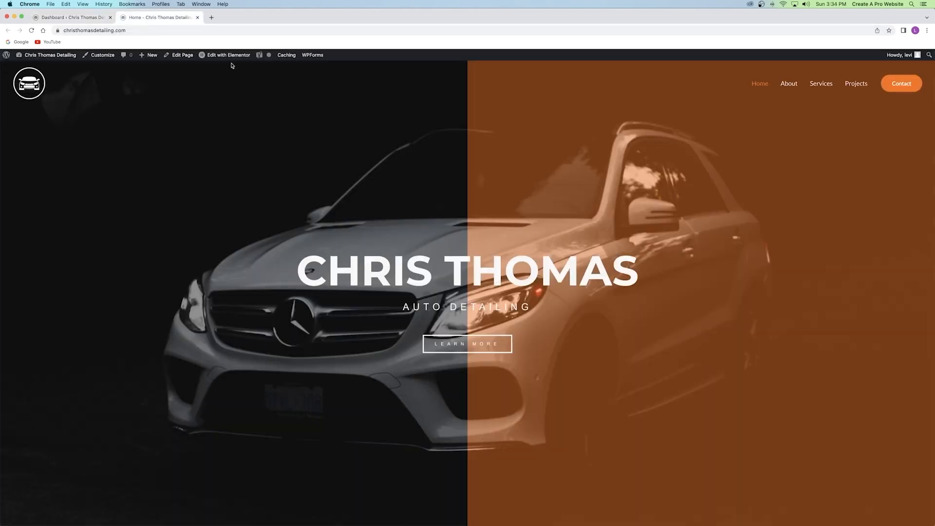
# Edit the Home page with Elementor, save it with Update, and turn on responsive preview.
pyautogui.moveTo(223, 57)
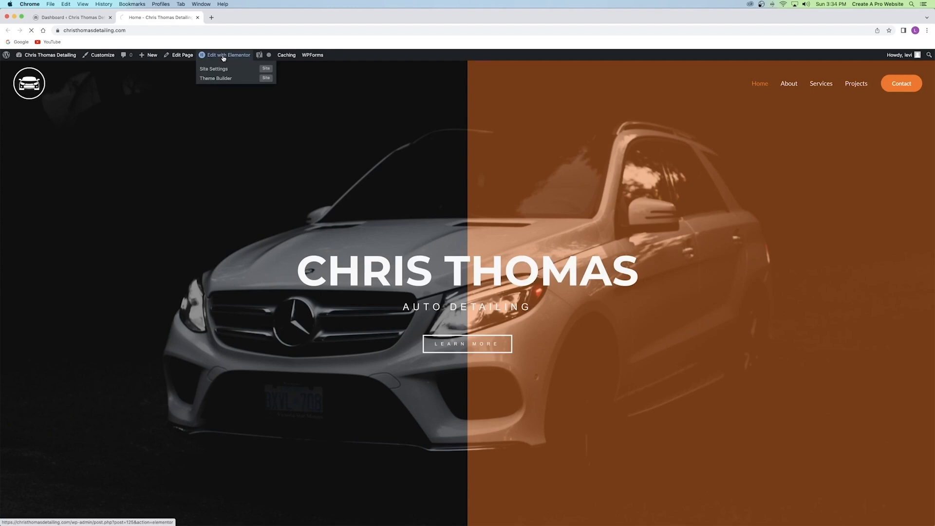
pyautogui.click(223, 55)
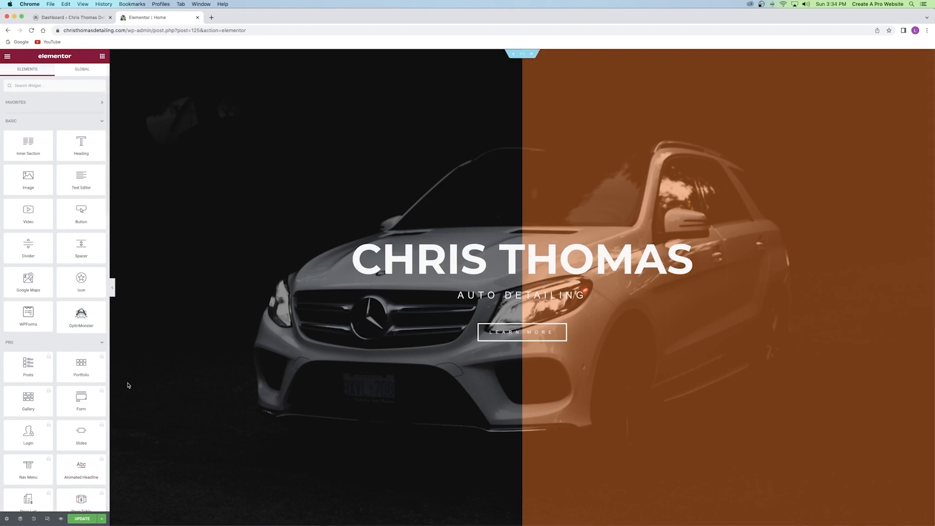
pyautogui.click(84, 521)
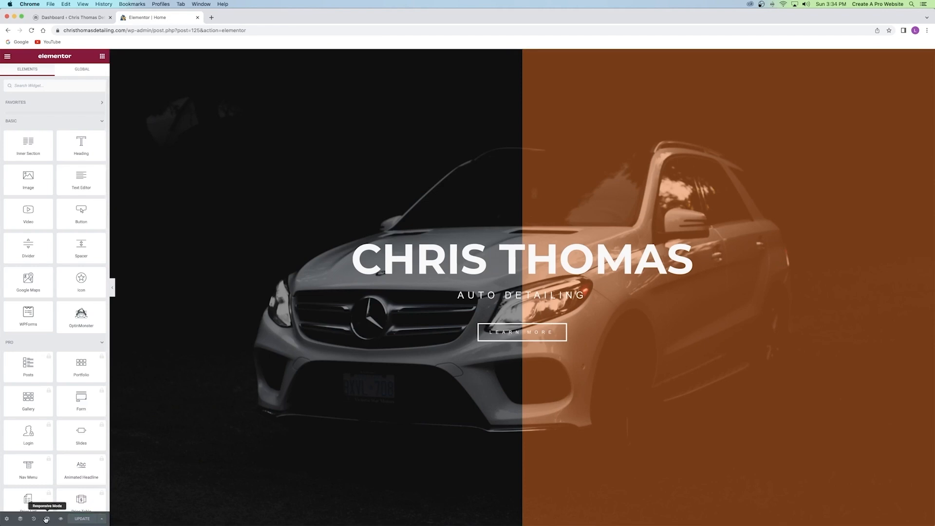
pyautogui.click(47, 519)
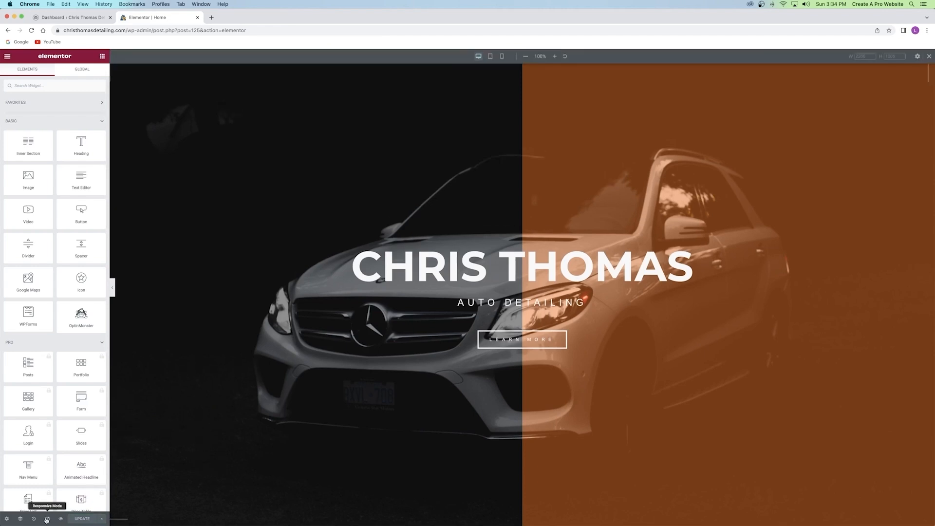
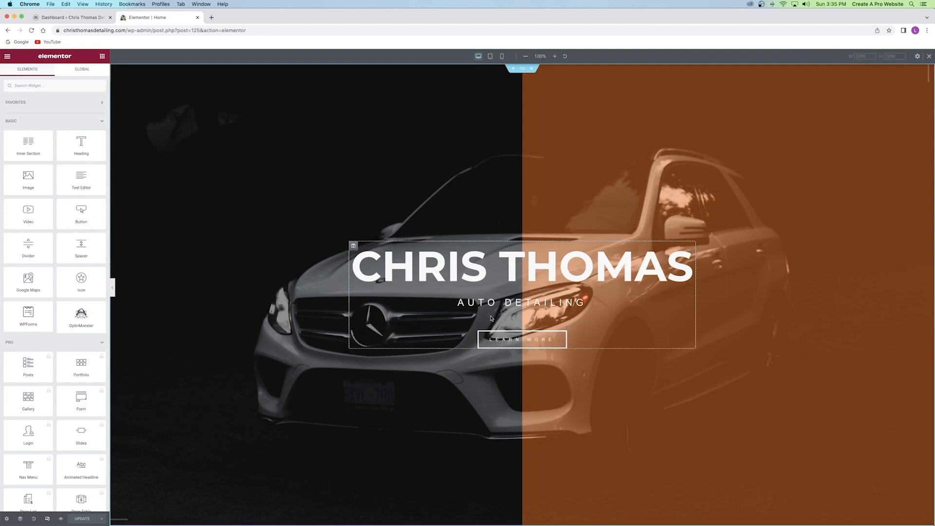
pyautogui.click(502, 57)
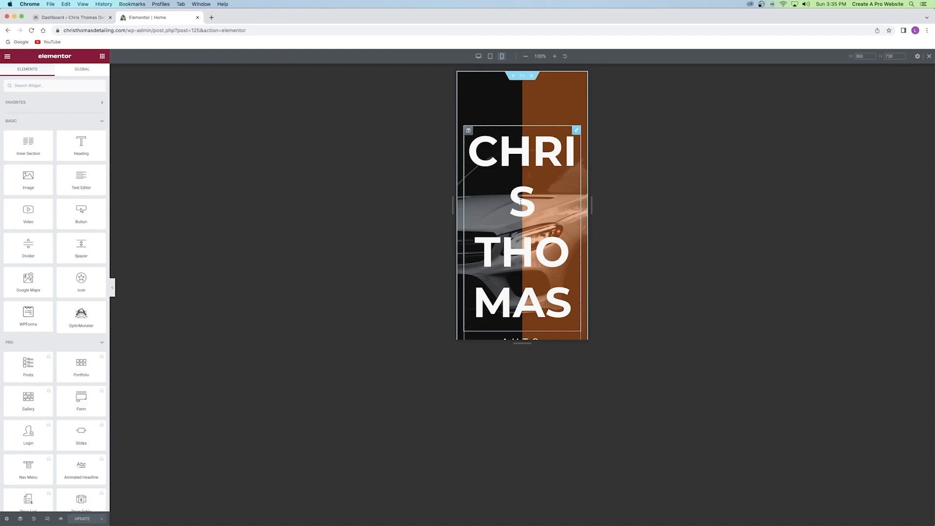
pyautogui.click(490, 57)
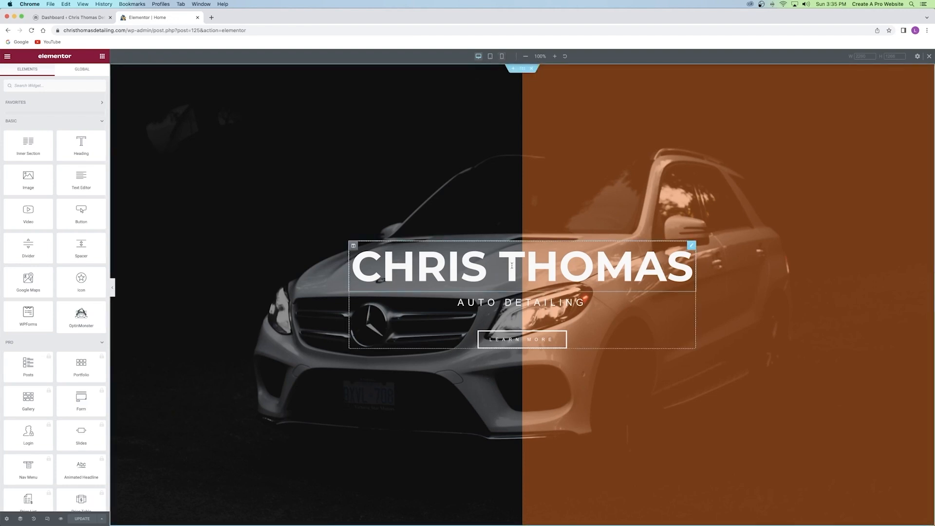
pyautogui.click(502, 57)
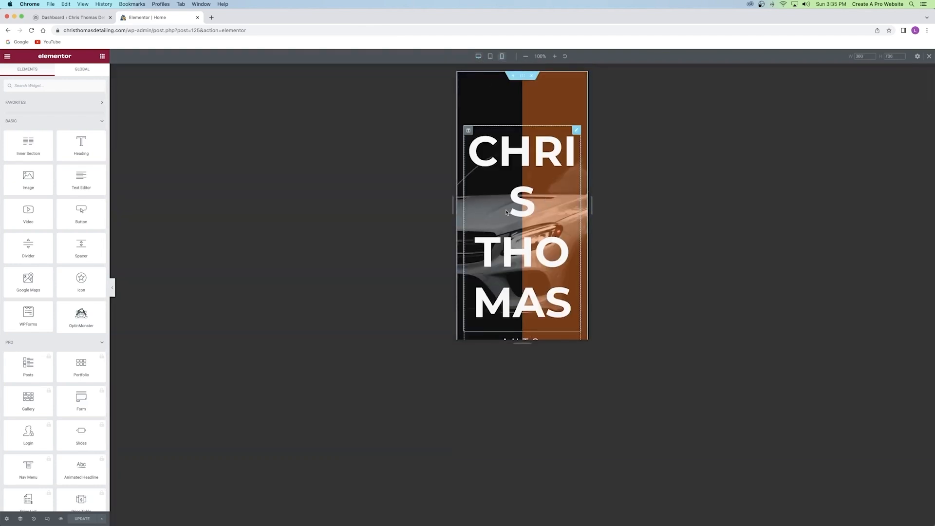
pyautogui.click(479, 56)
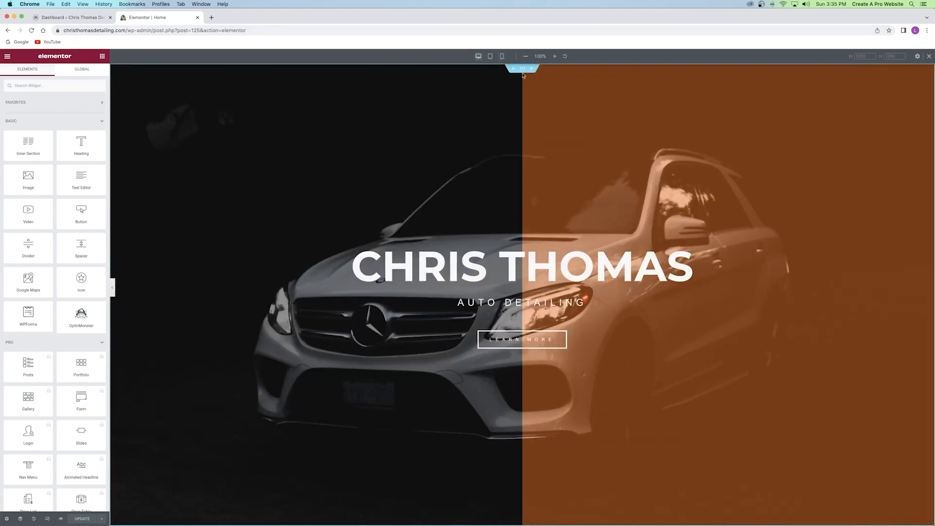
pyautogui.click(502, 56)
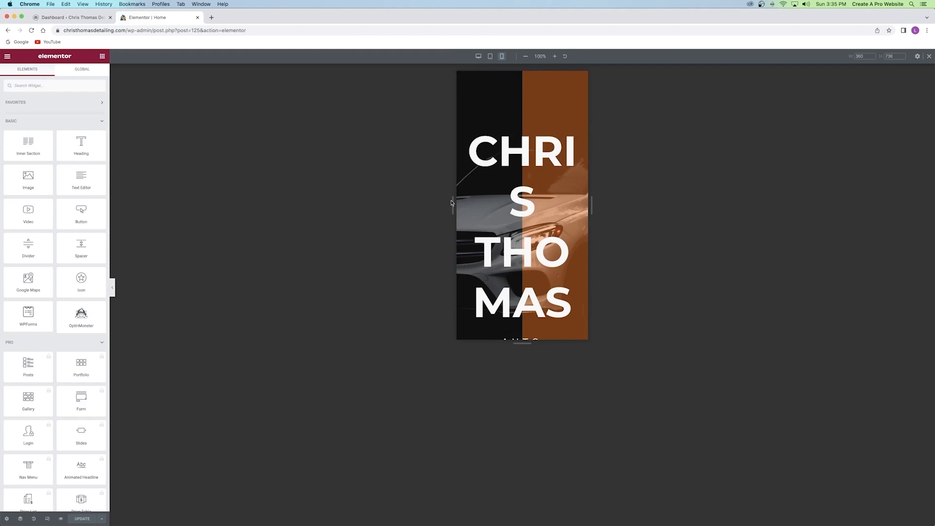
pyautogui.click(503, 160)
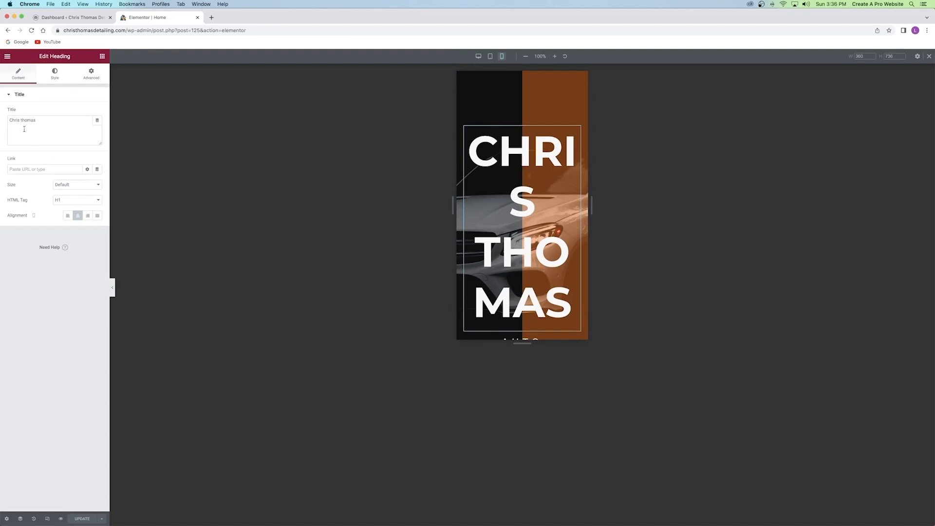
pyautogui.click(54, 73)
pyautogui.click(97, 128)
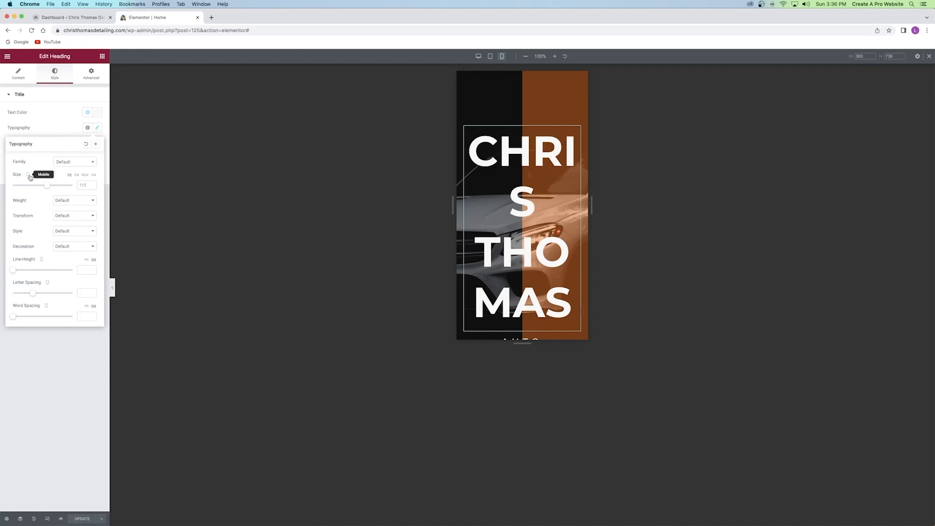
pyautogui.click(29, 175)
pyautogui.click(29, 175)
pyautogui.moveTo(46, 186); pyautogui.dragTo(20, 189)
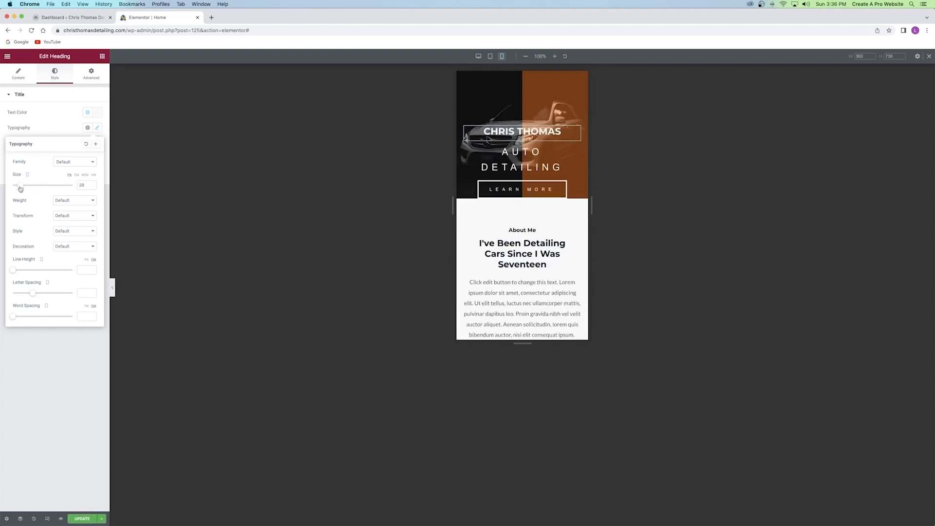
pyautogui.click(83, 517)
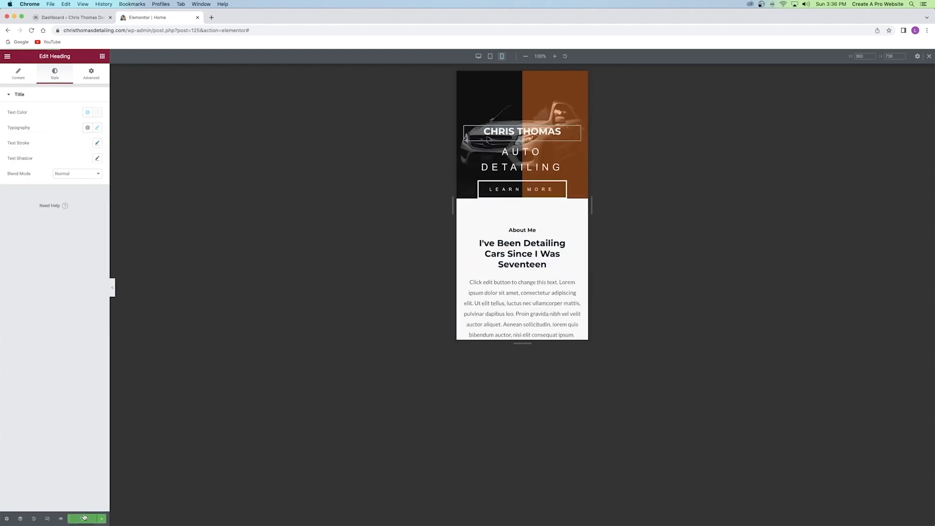
# After checking desktop, fine-tune the heading's mobile font size to 39.
pyautogui.click(478, 56)
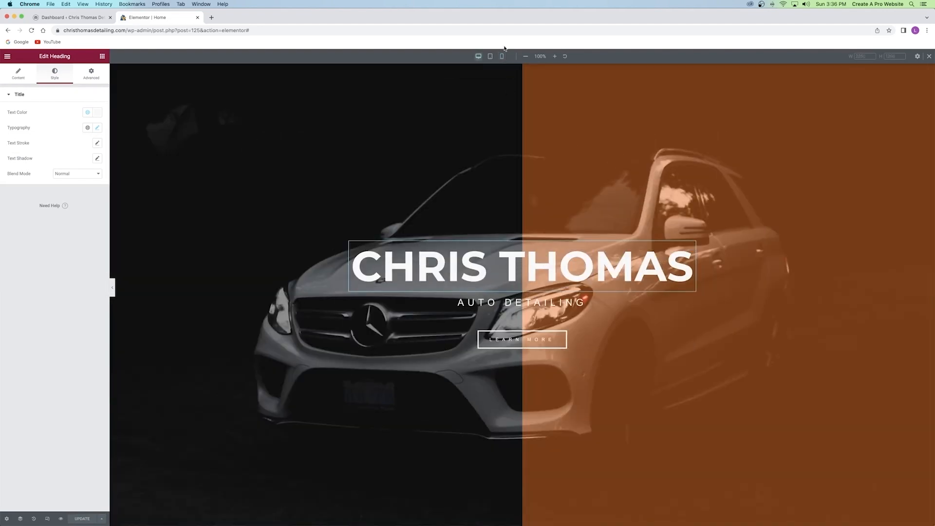
pyautogui.click(502, 56)
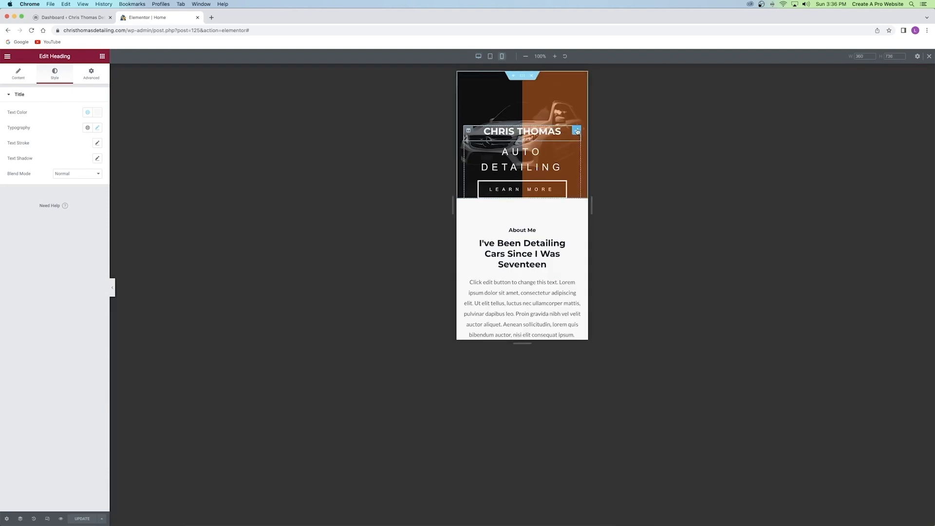
pyautogui.click(96, 129)
pyautogui.moveTo(15, 186); pyautogui.dragTo(23, 188)
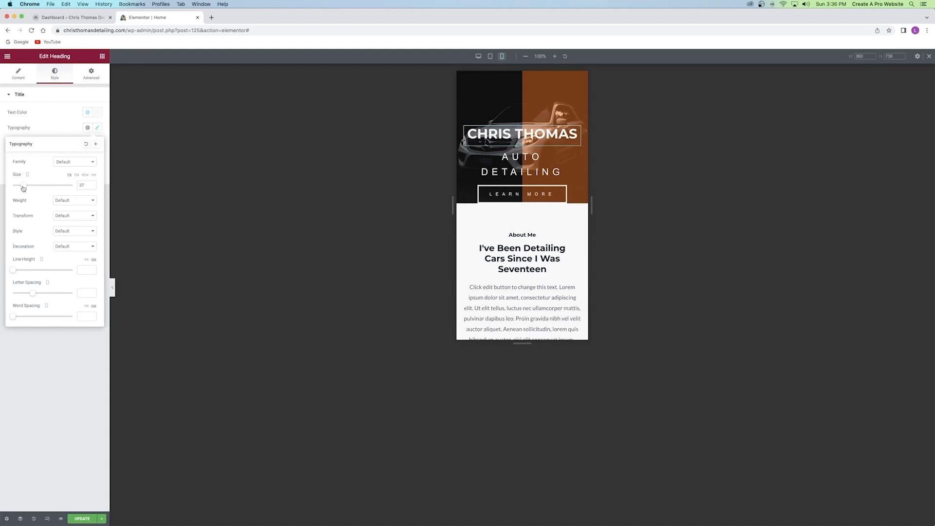
pyautogui.moveTo(23, 188)
pyautogui.mouseDown()
pyautogui.moveTo(36, 188)
pyautogui.moveTo(23, 188)
pyautogui.mouseUp()
pyautogui.moveTo(23, 188); pyautogui.dragTo(24, 188)
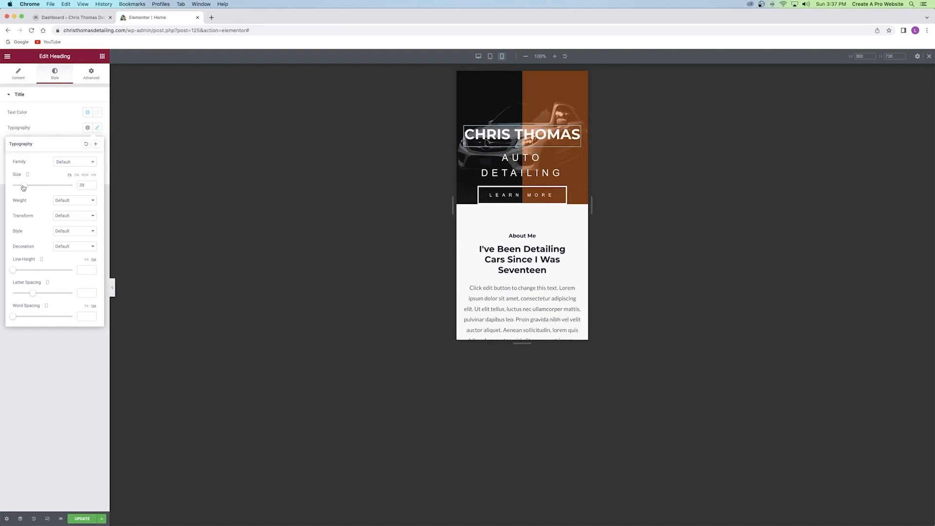
pyautogui.click(515, 167)
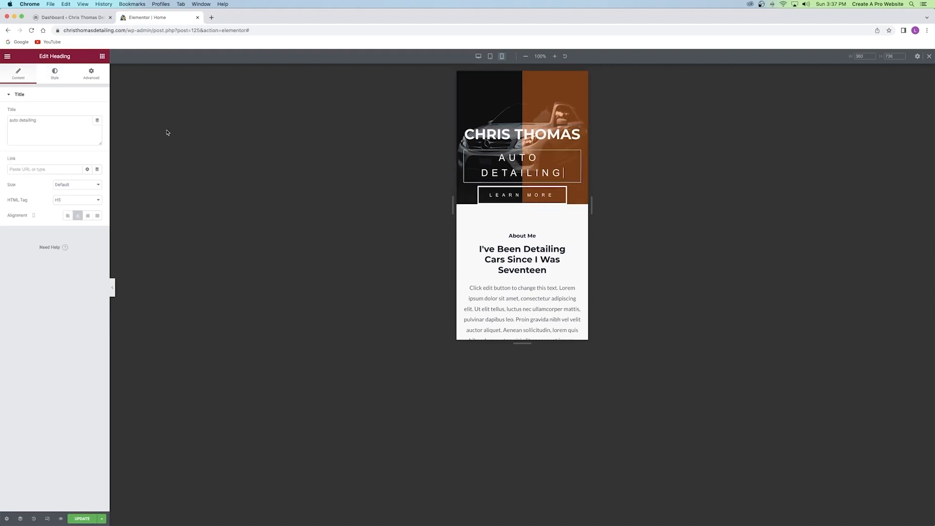
# Set the AUTO DETAILING subheading's mobile font size to 14 in Typography.
pyautogui.click(55, 74)
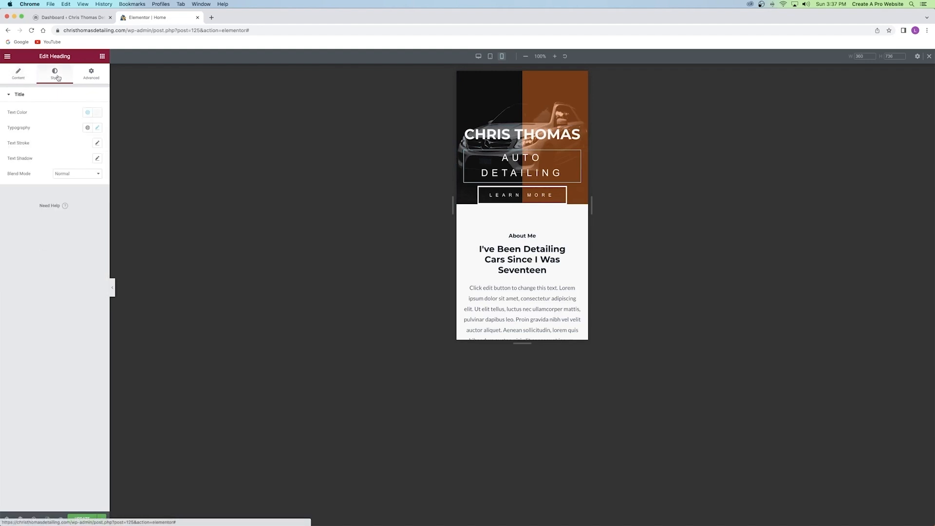
pyautogui.click(97, 127)
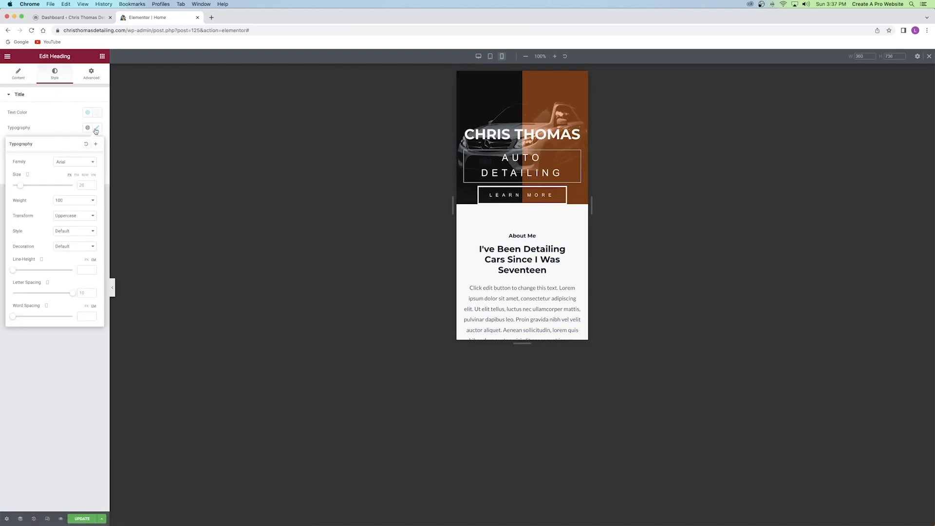
pyautogui.click(94, 189)
pyautogui.moveTo(15, 189); pyautogui.dragTo(20, 188)
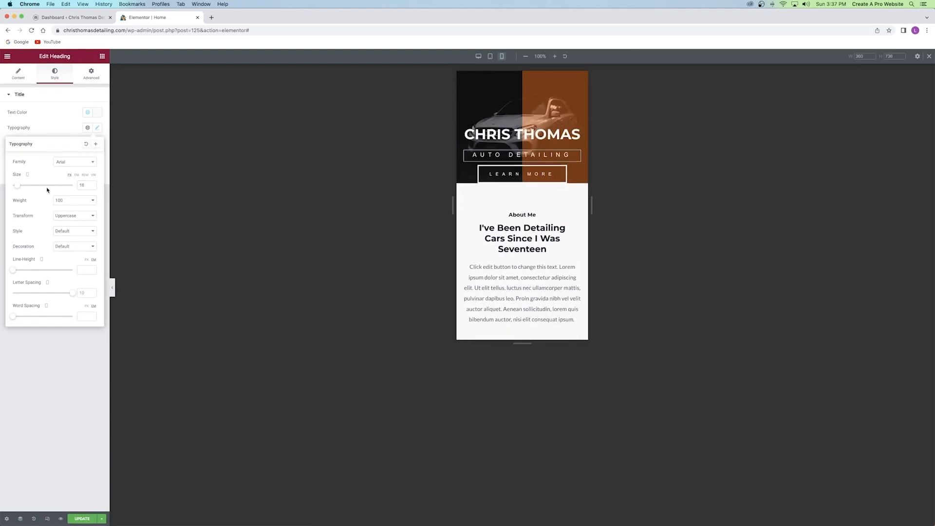
pyautogui.click(94, 188)
pyautogui.click(94, 187)
pyautogui.click(93, 187)
pyautogui.click(94, 188)
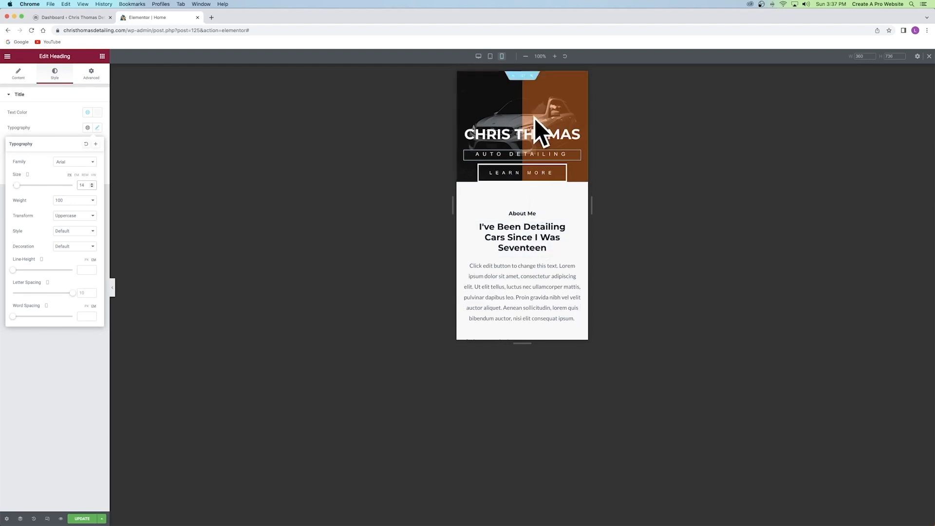
# Set the hero section's mobile bottom padding to 150 and save with Update.
pyautogui.click(522, 76)
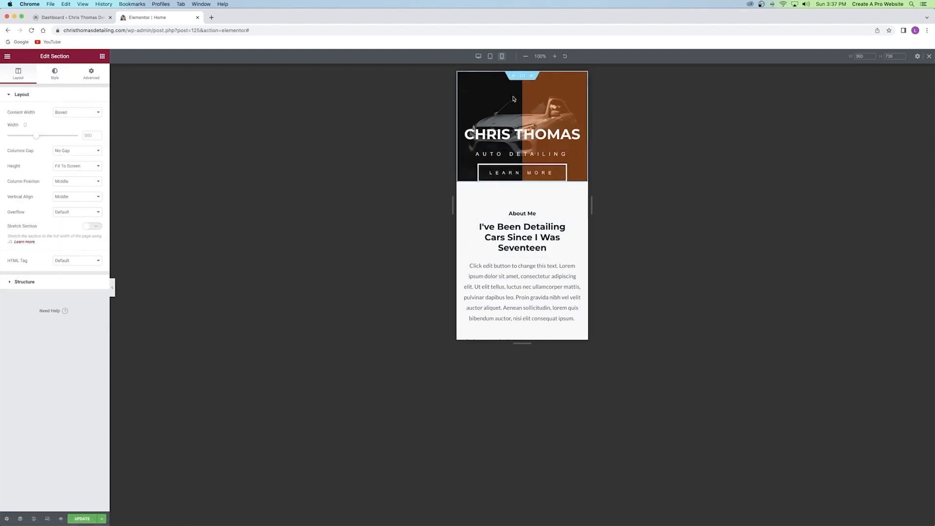
pyautogui.click(91, 75)
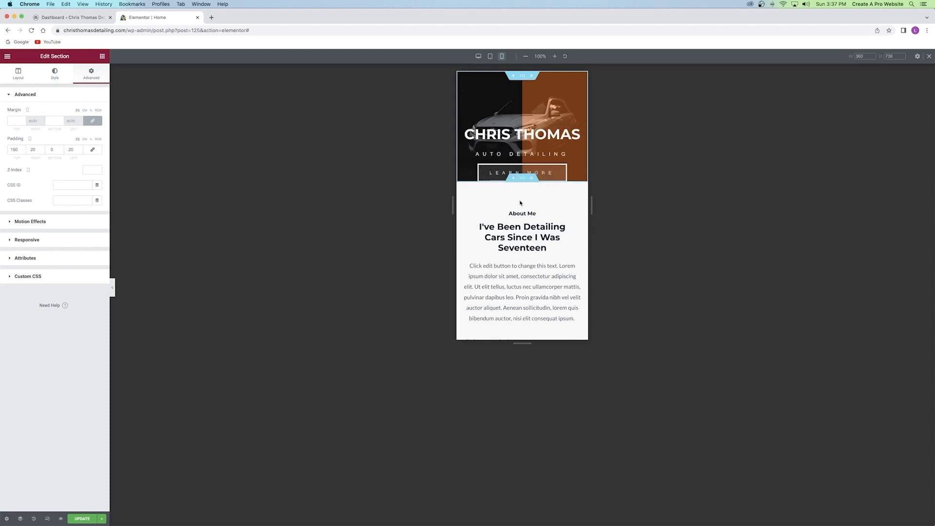
pyautogui.click(52, 150)
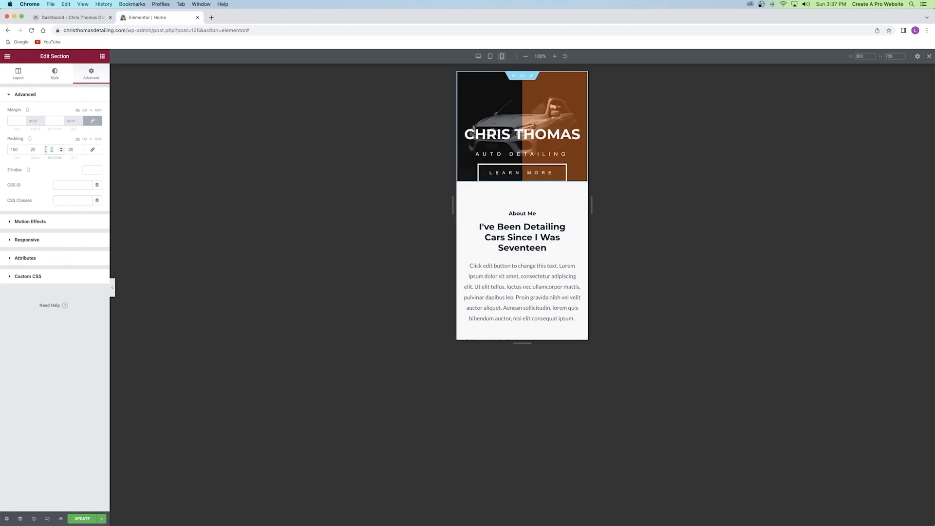
pyautogui.write('150')
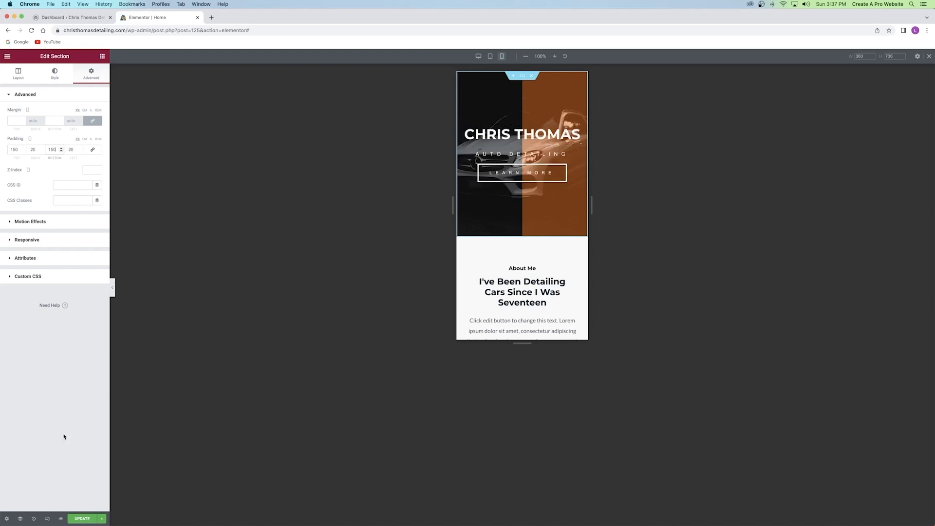
pyautogui.click(86, 520)
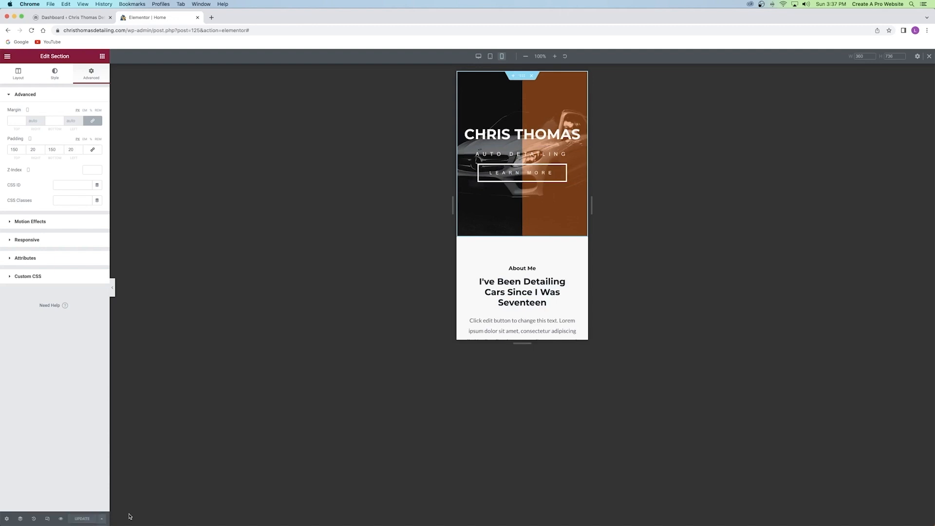
# Shrink the PACKAGES heading's mobile font size to 42.
pyautogui.scroll(-5, 503, 274)
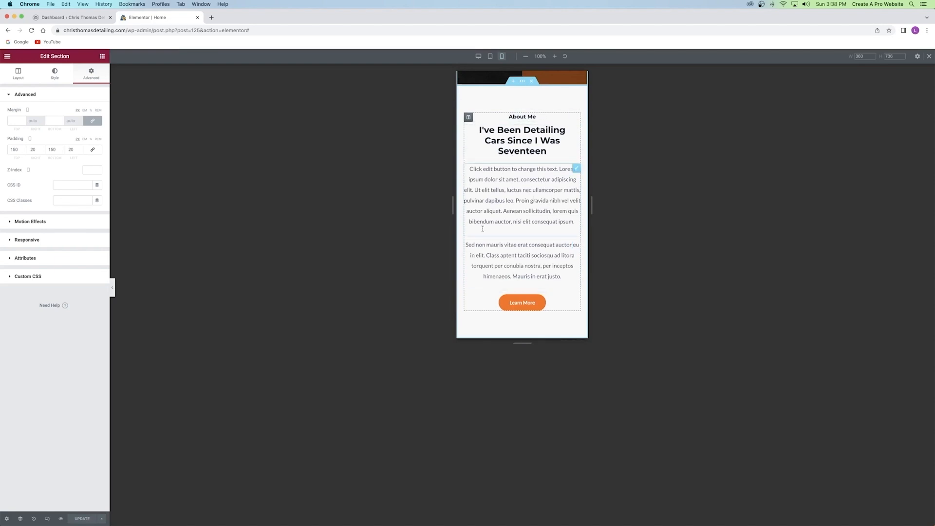
pyautogui.scroll(-5, 494, 218)
pyautogui.scroll(-2, 494, 218)
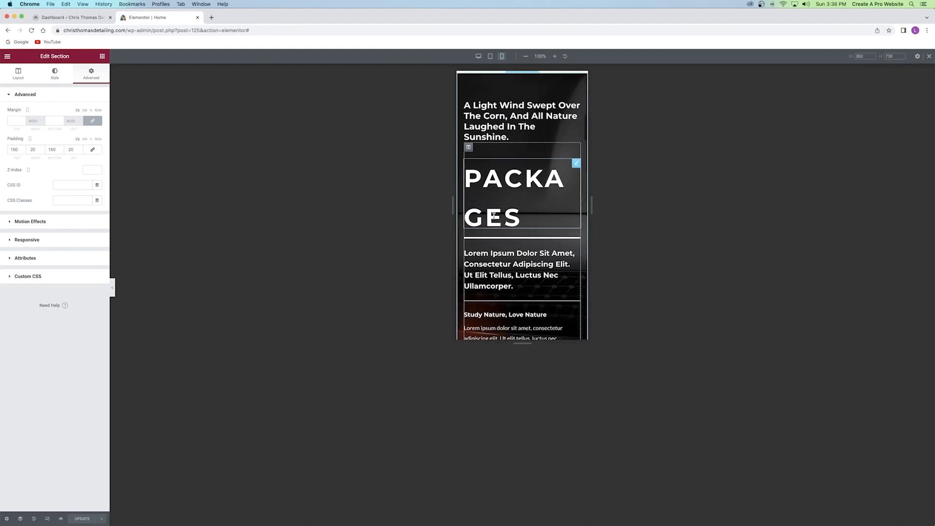
pyautogui.scroll(2, 494, 214)
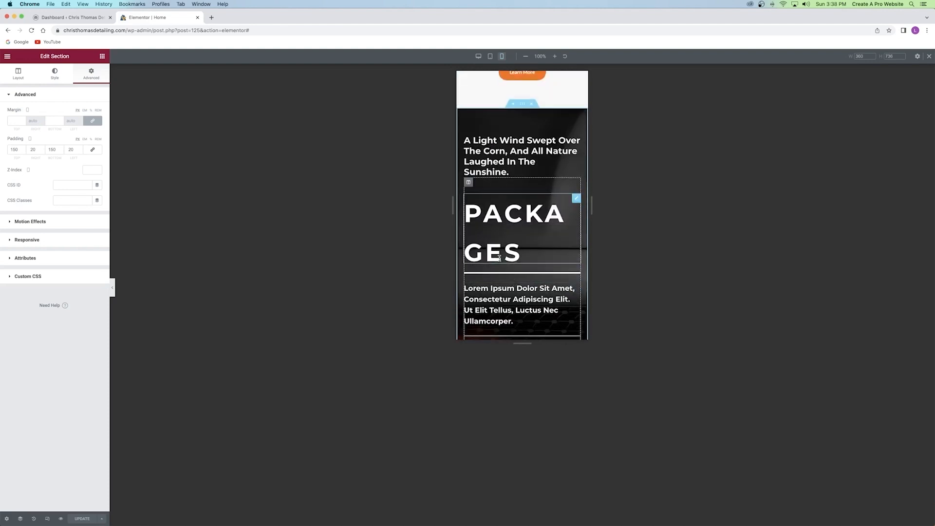
pyautogui.scroll(-1, 495, 217)
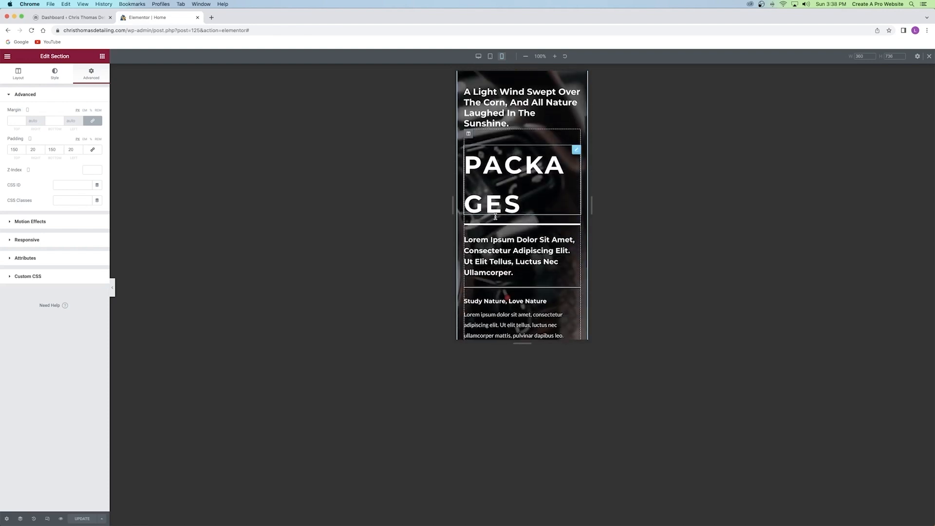
pyautogui.click(575, 150)
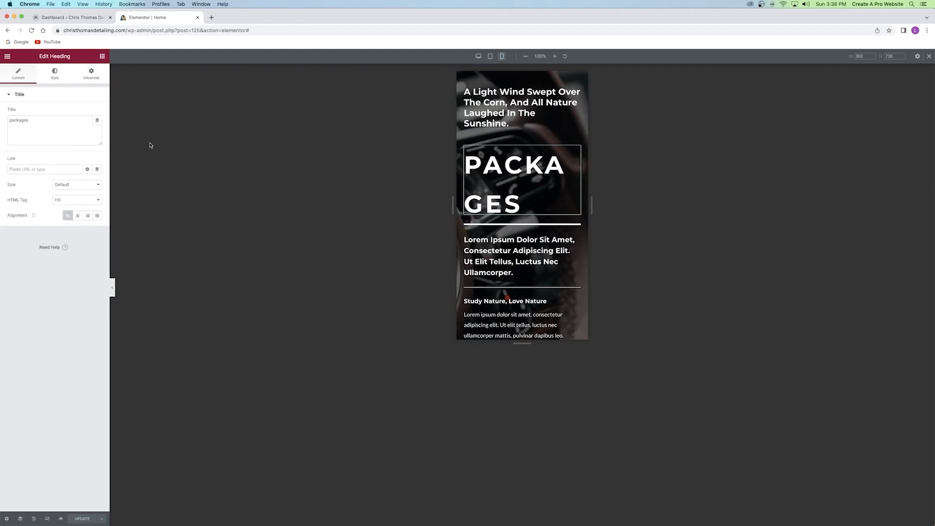
pyautogui.click(50, 77)
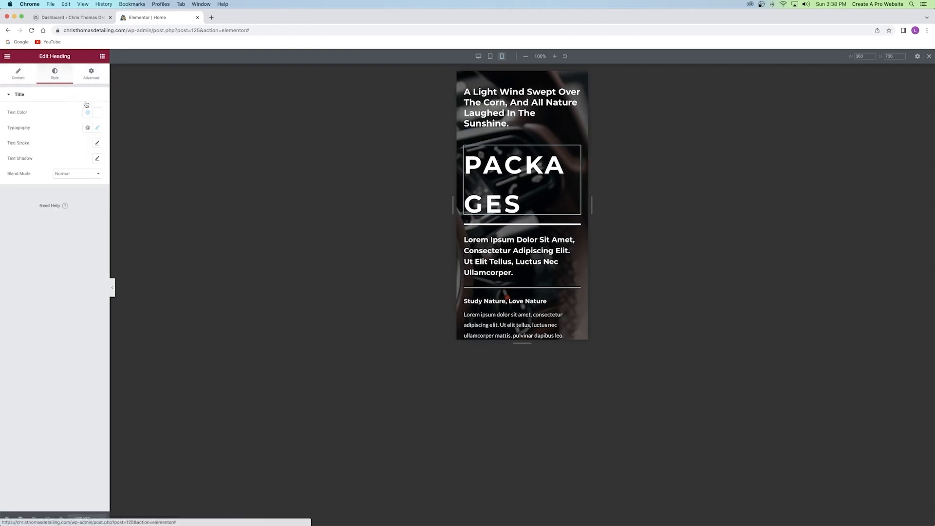
pyautogui.click(94, 128)
pyautogui.moveTo(32, 185); pyautogui.dragTo(25, 188)
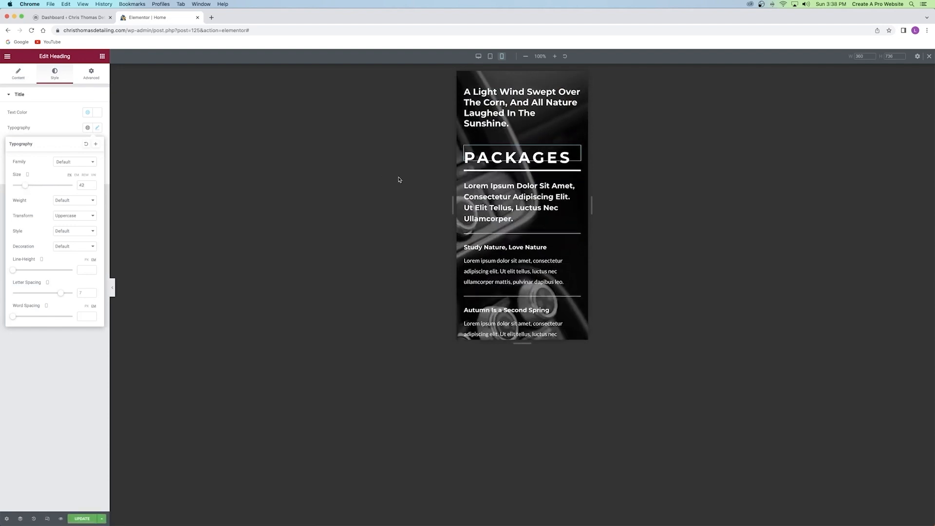
# Review the mobile layout, save the Home page, and return to the desktop preview.
pyautogui.scroll(-5, 513, 180)
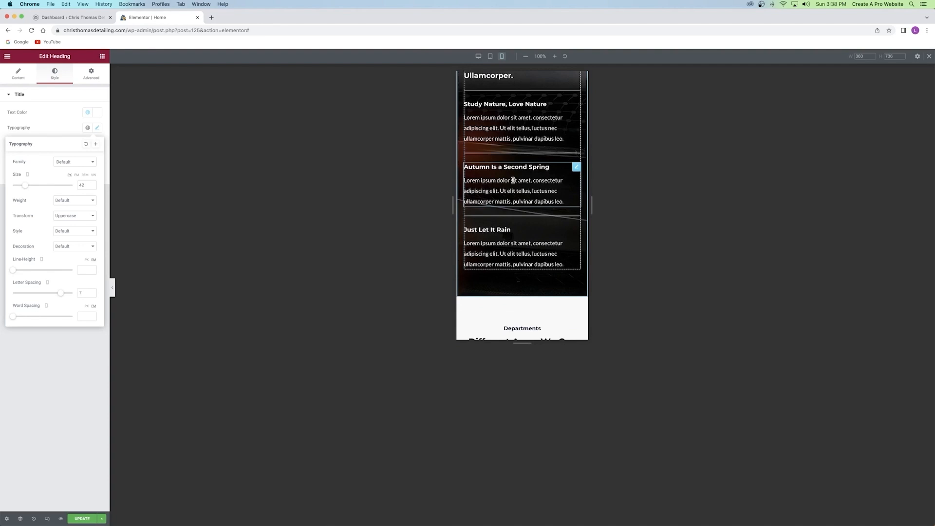
pyautogui.scroll(6, 513, 181)
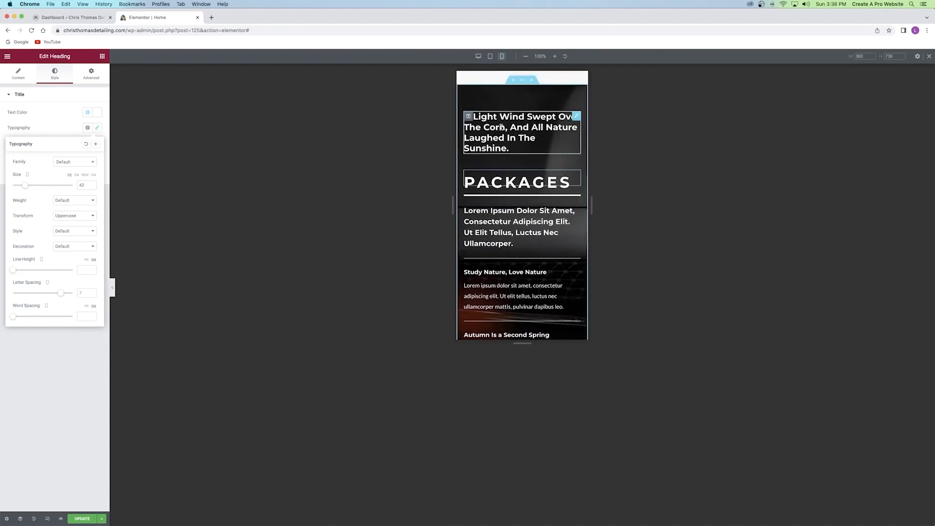
pyautogui.scroll(-12, 497, 128)
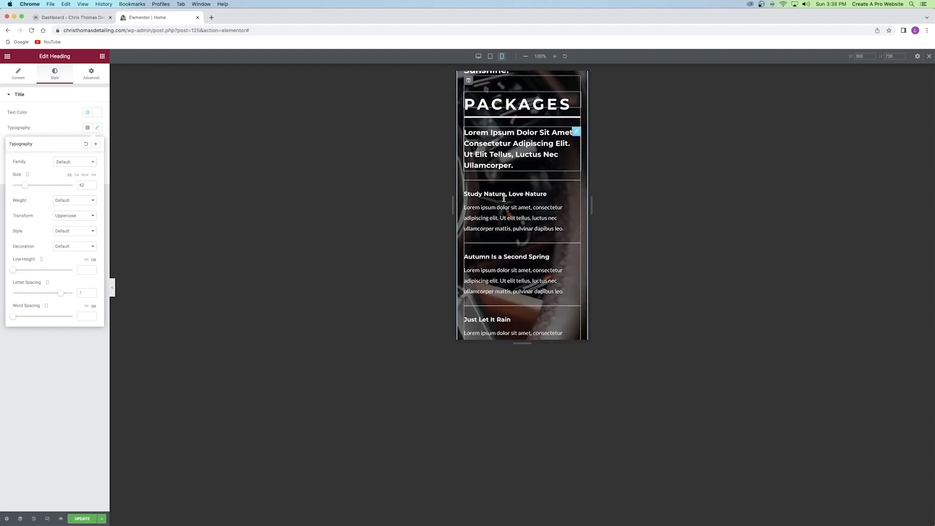
pyautogui.scroll(4, 502, 200)
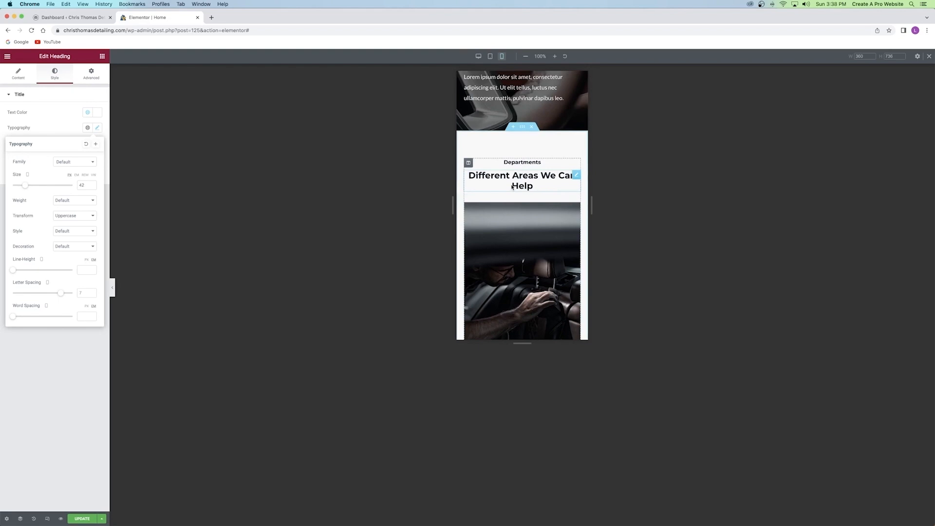
pyautogui.scroll(-4, 512, 187)
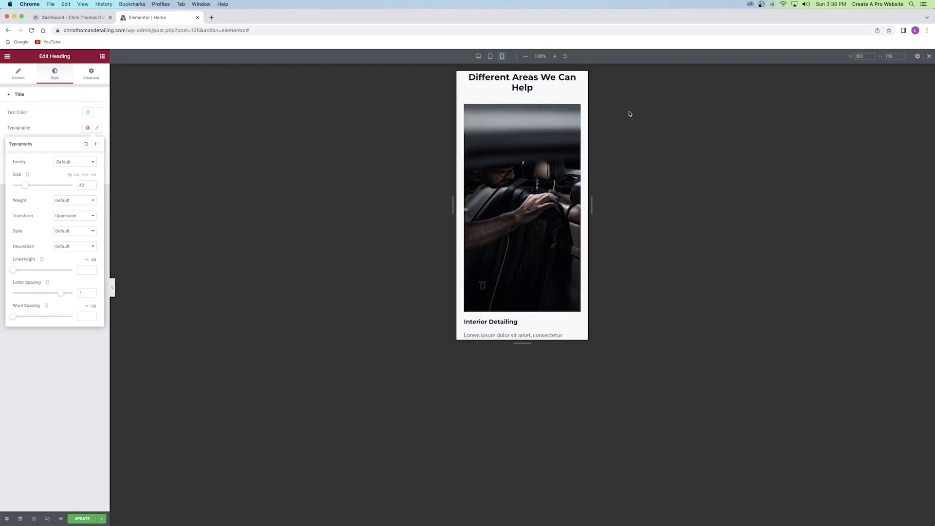
pyautogui.scroll(-5, 504, 185)
pyautogui.scroll(4, 503, 183)
pyautogui.scroll(2, 502, 181)
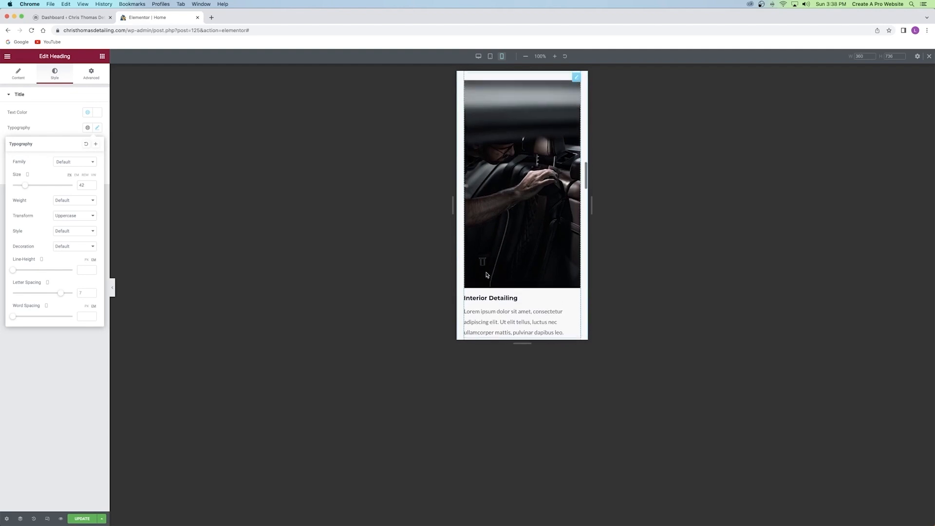
pyautogui.scroll(-8, 483, 187)
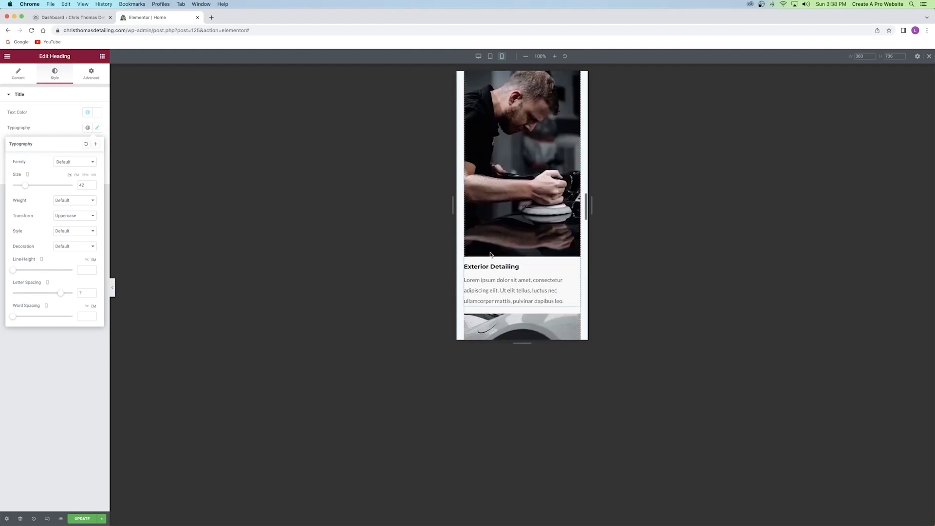
pyautogui.scroll(-6, 495, 246)
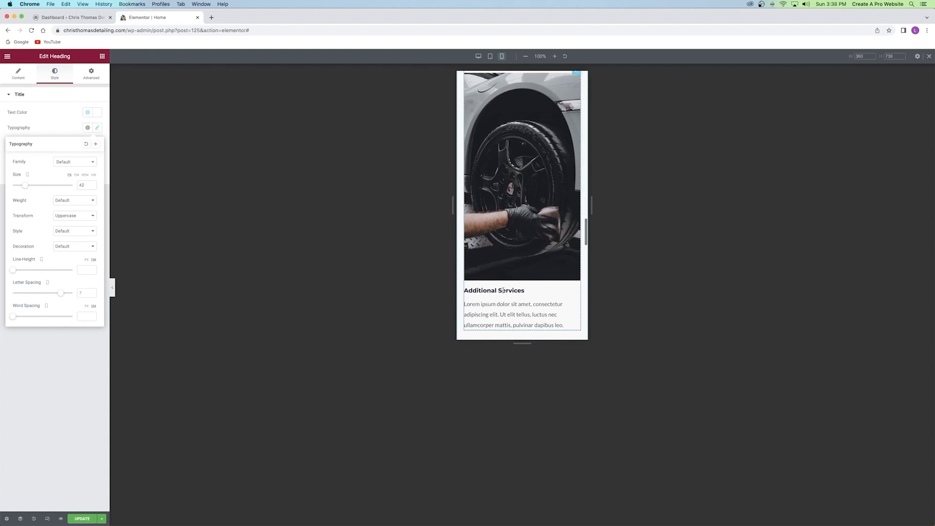
pyautogui.scroll(-10, 507, 291)
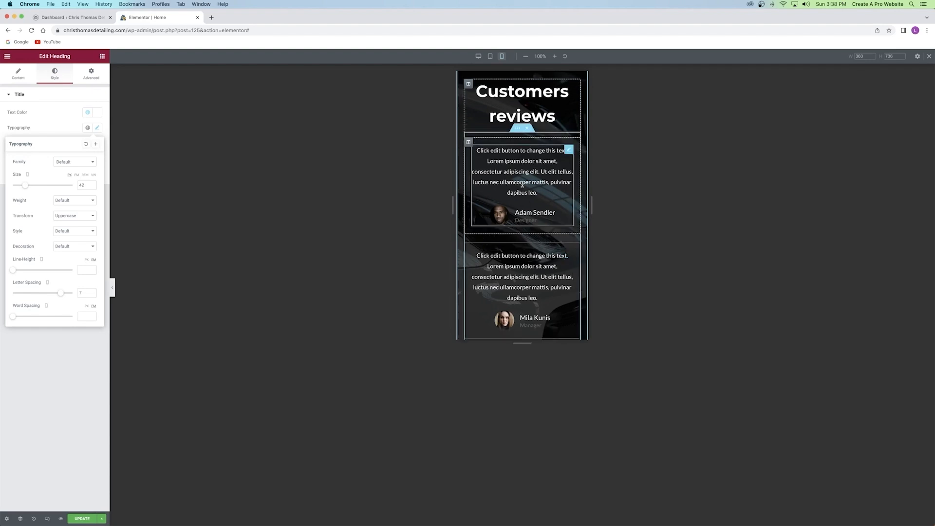
pyautogui.scroll(-5, 527, 197)
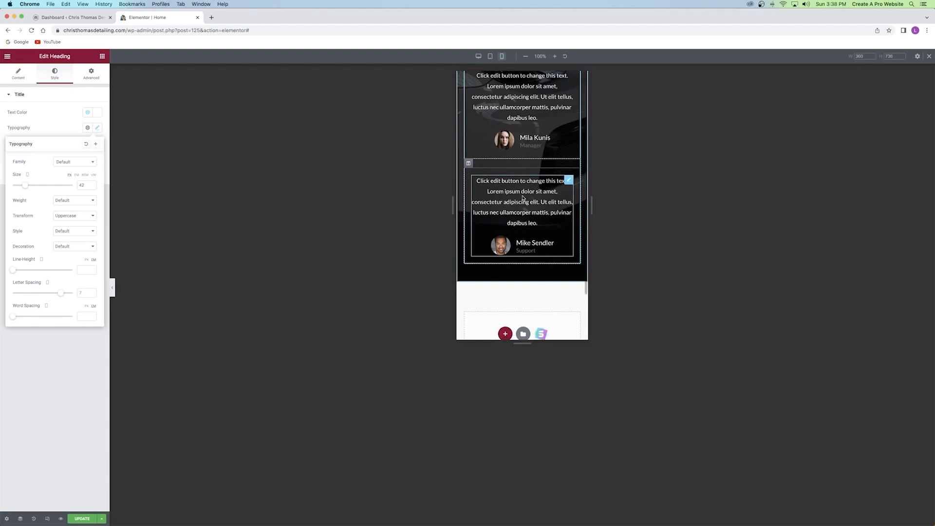
pyautogui.scroll(8, 522, 197)
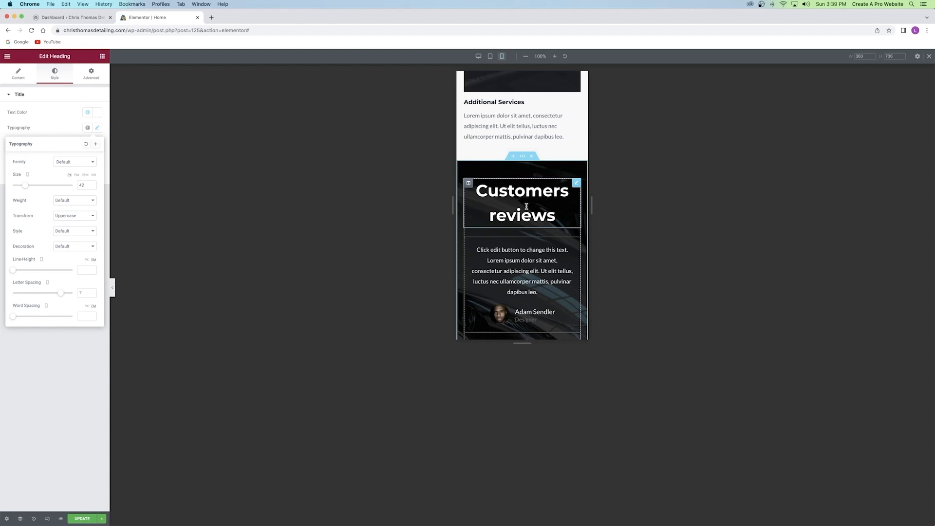
pyautogui.scroll(-15, 526, 206)
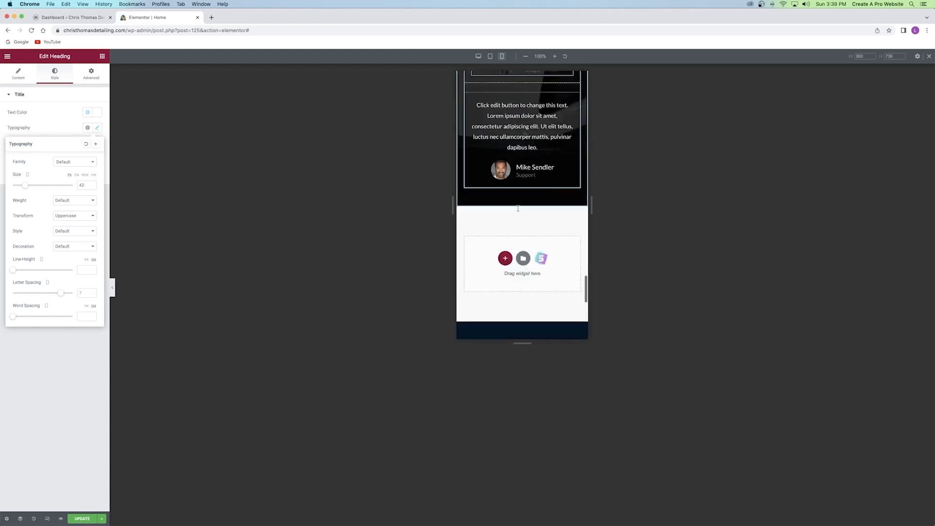
pyautogui.scroll(20, 526, 209)
pyautogui.scroll(20, 526, 209)
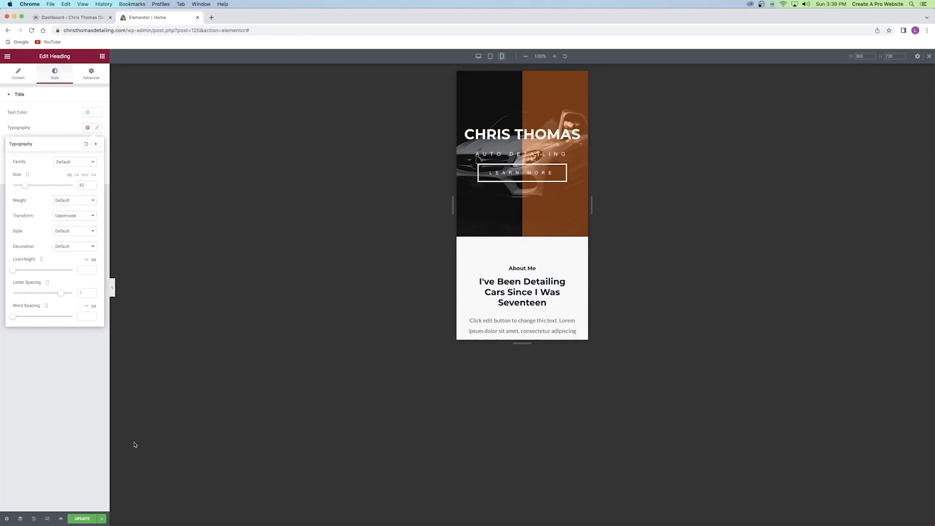
pyautogui.click(85, 517)
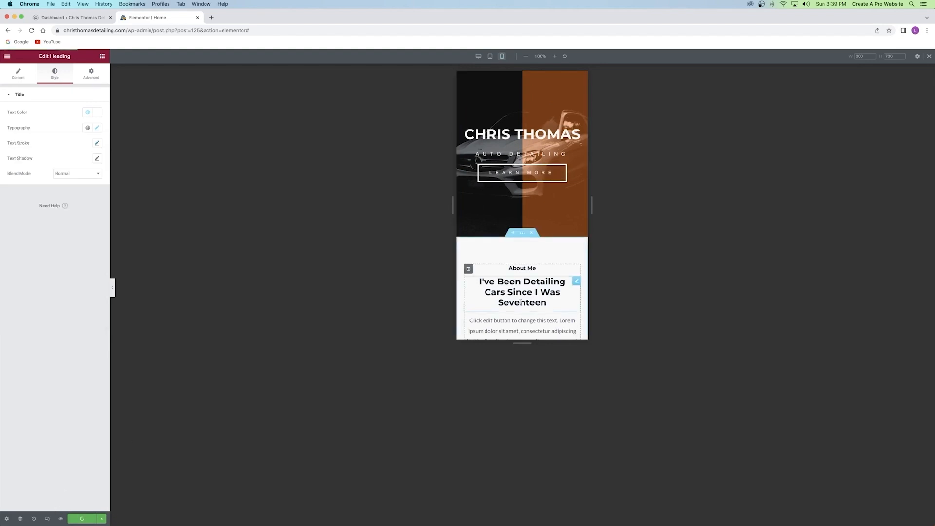
pyautogui.click(478, 56)
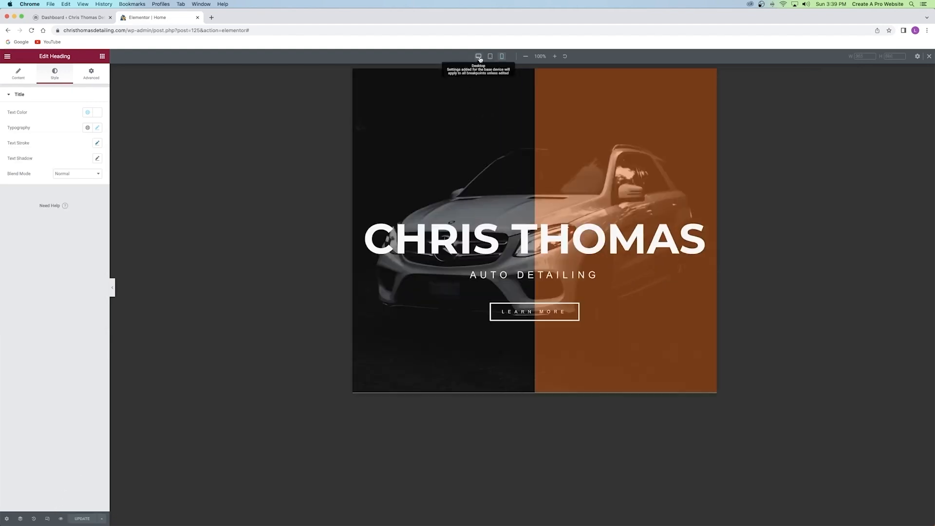
# Check the desktop preview, then close the Elementor | Home tab.
pyautogui.scroll(-10, 482, 121)
pyautogui.scroll(11, 480, 137)
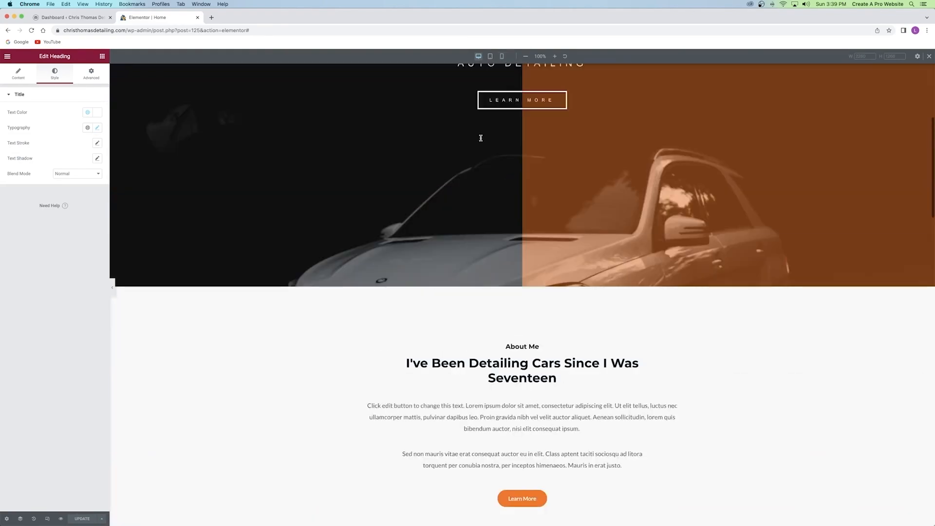
pyautogui.scroll(-10, 501, 149)
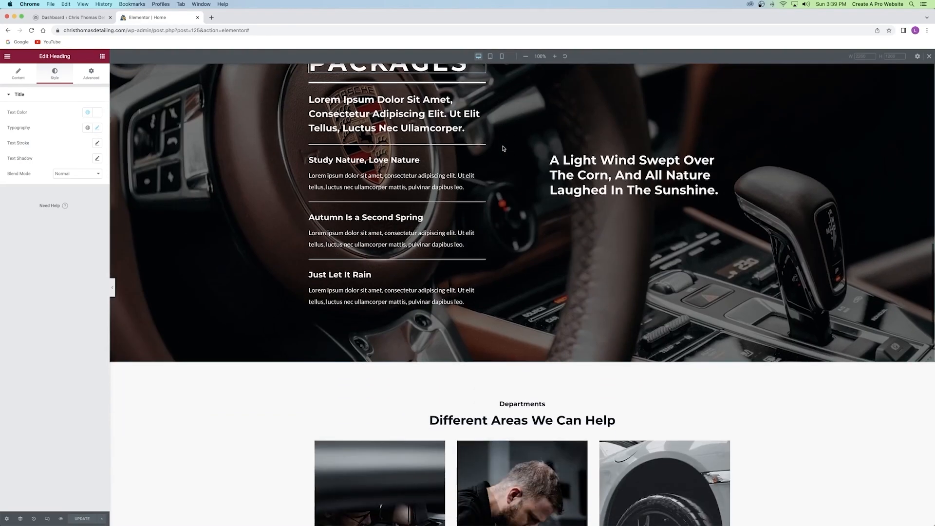
pyautogui.scroll(-15, 503, 148)
pyautogui.scroll(20, 505, 149)
pyautogui.scroll(10, 505, 149)
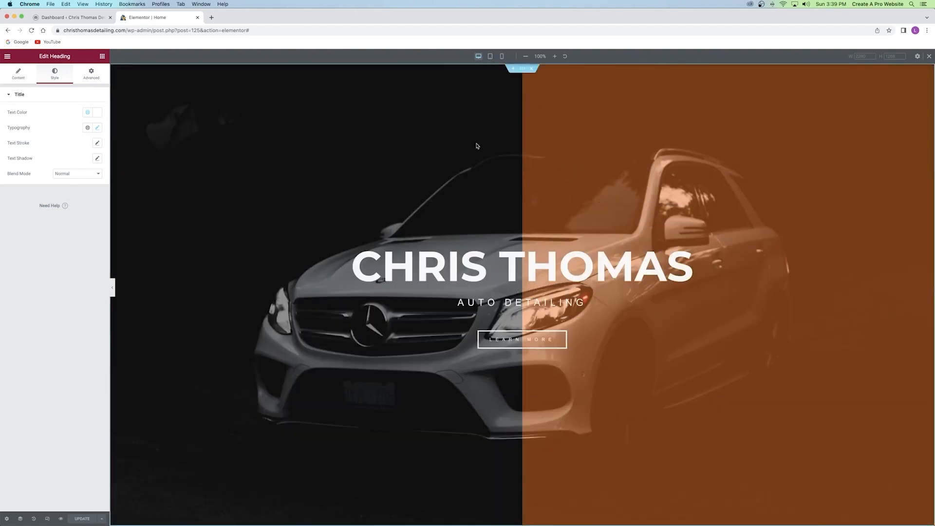
pyautogui.click(197, 17)
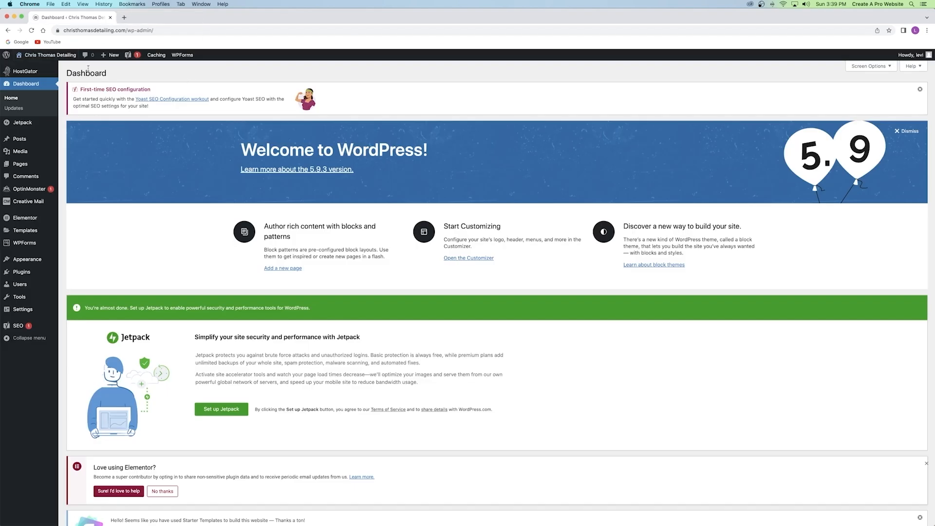
# Open the live site in a new tab and load the About page in Elementor.
pyautogui.rightClick(37, 55)
pyautogui.click(55, 58)
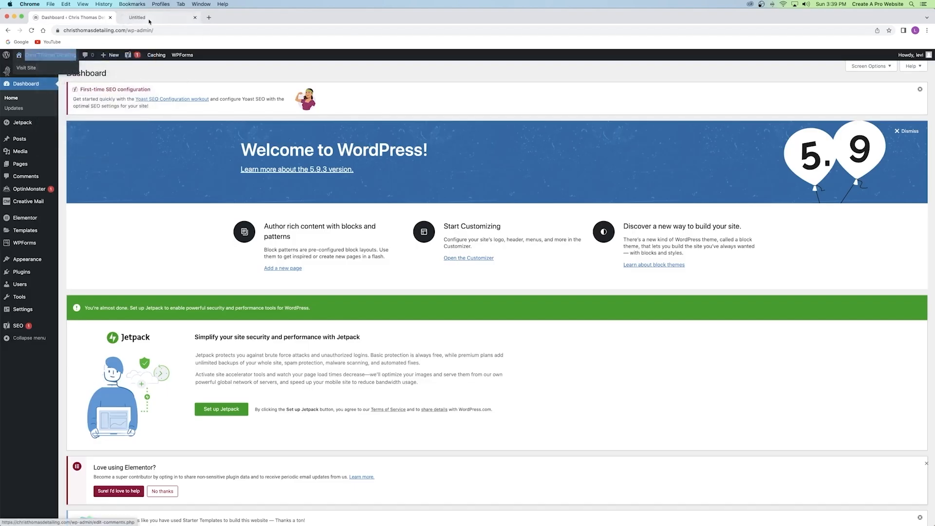
pyautogui.click(135, 17)
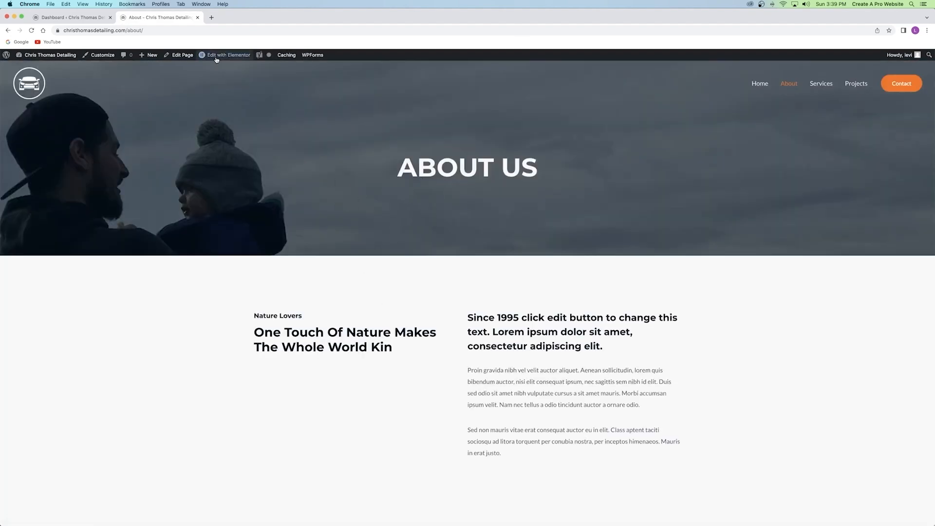
pyautogui.click(215, 55)
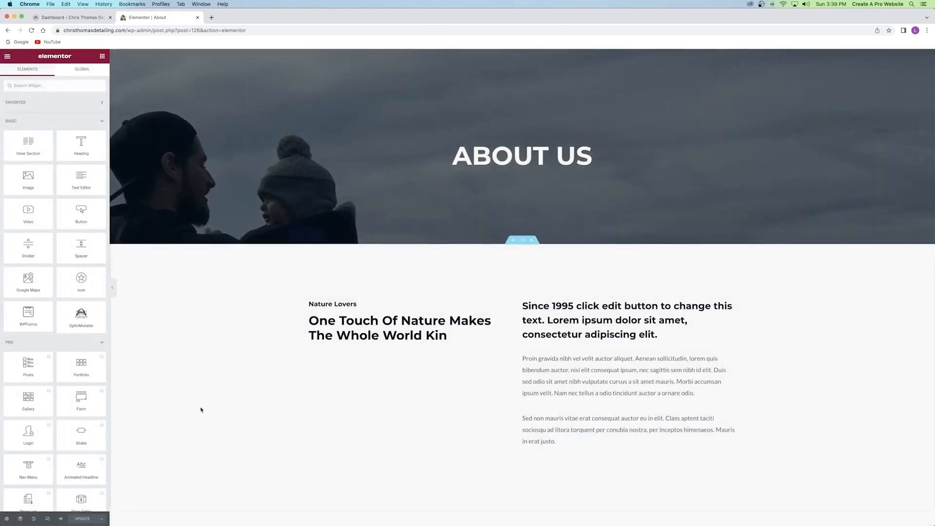
# Check the About page at mobile width, then close its Elementor tab.
pyautogui.click(47, 519)
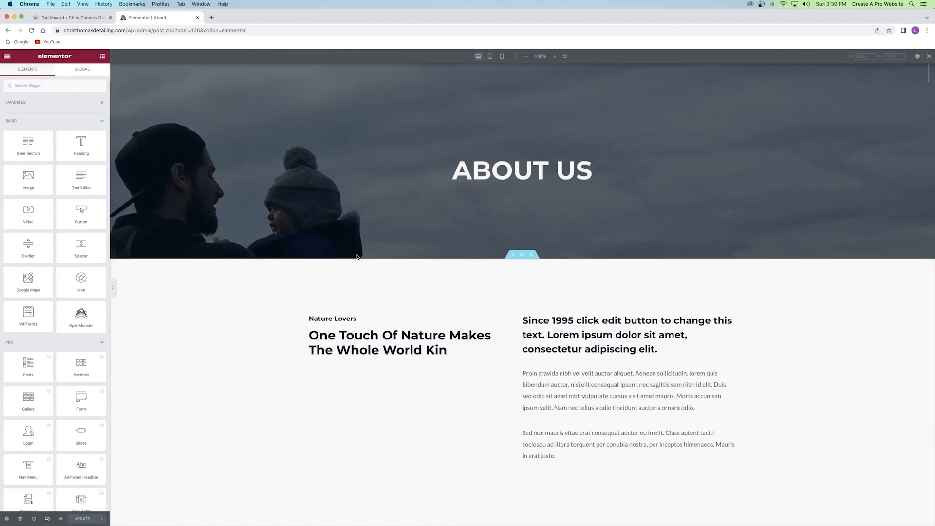
pyautogui.click(501, 57)
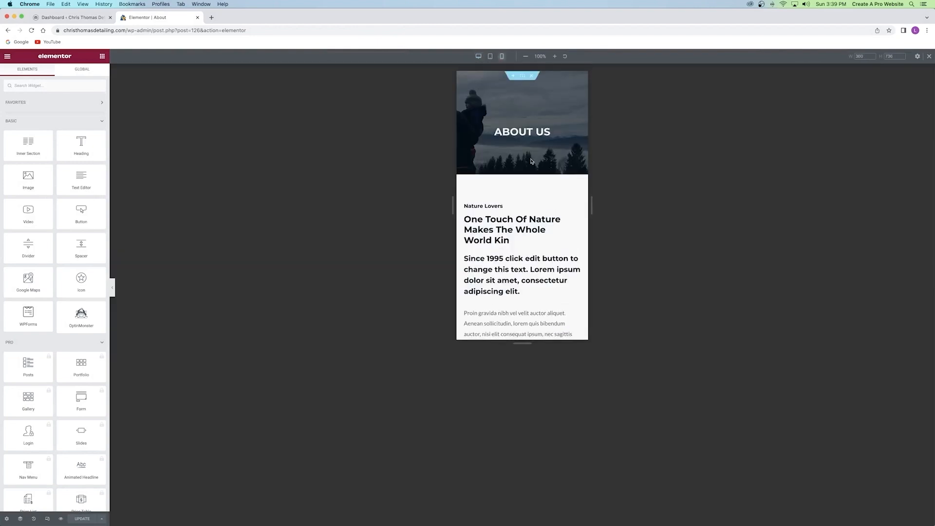
pyautogui.scroll(-10, 496, 153)
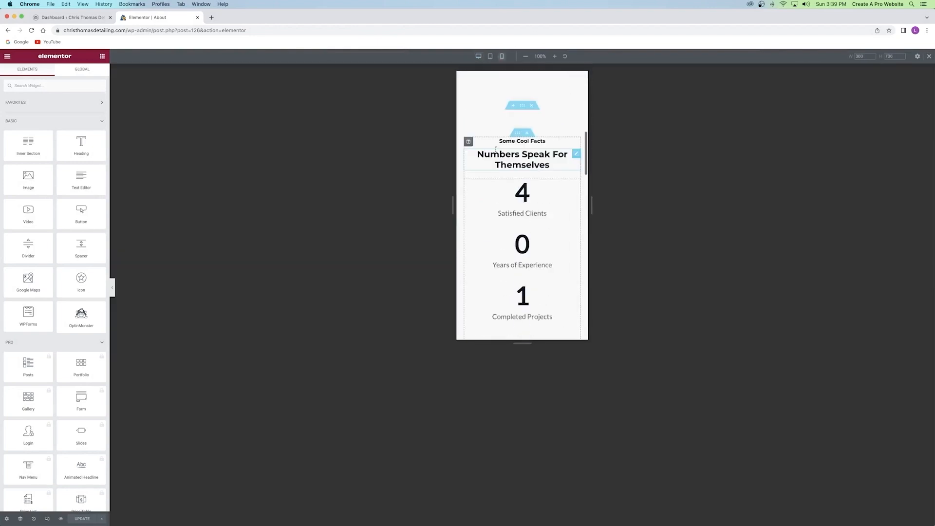
pyautogui.scroll(10, 504, 143)
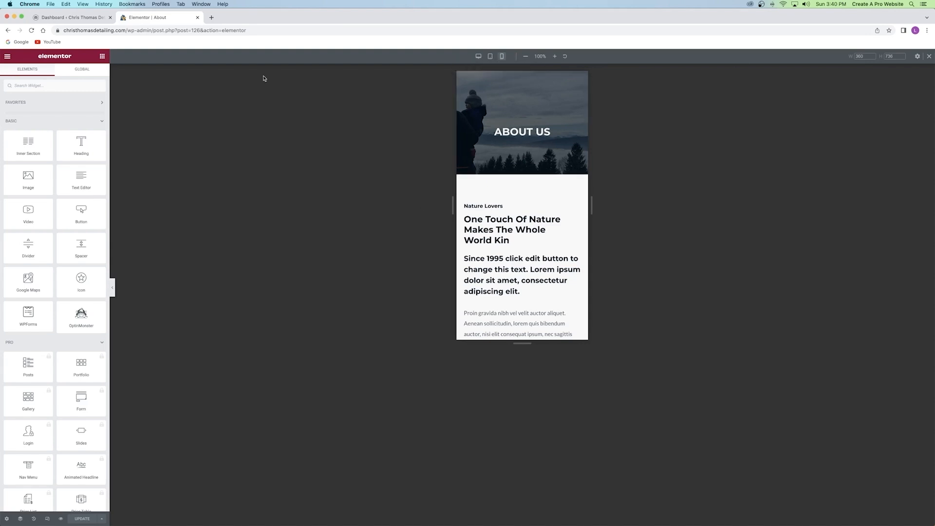
pyautogui.click(196, 18)
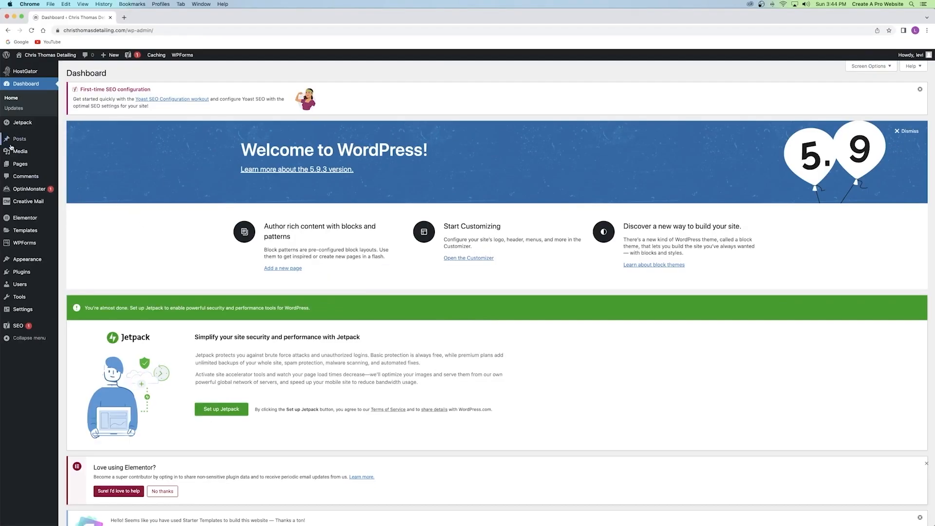
# Open the Pages list in a new tab and permanently delete the Sample Page.
pyautogui.rightClick(25, 162)
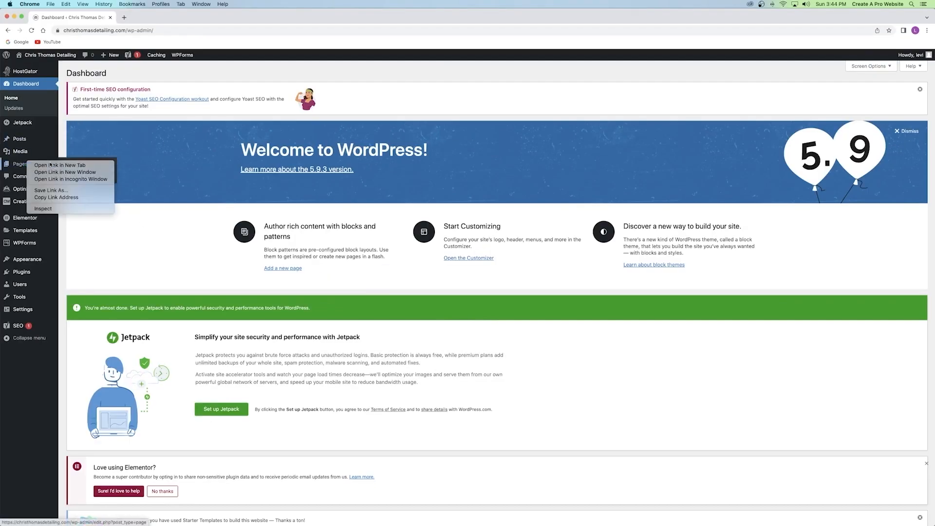
pyautogui.click(59, 165)
pyautogui.click(156, 19)
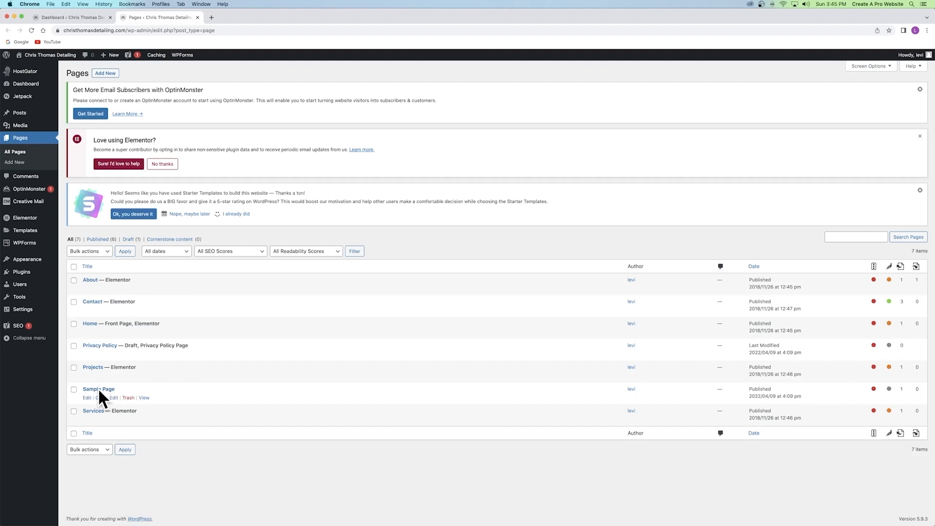
pyautogui.click(127, 398)
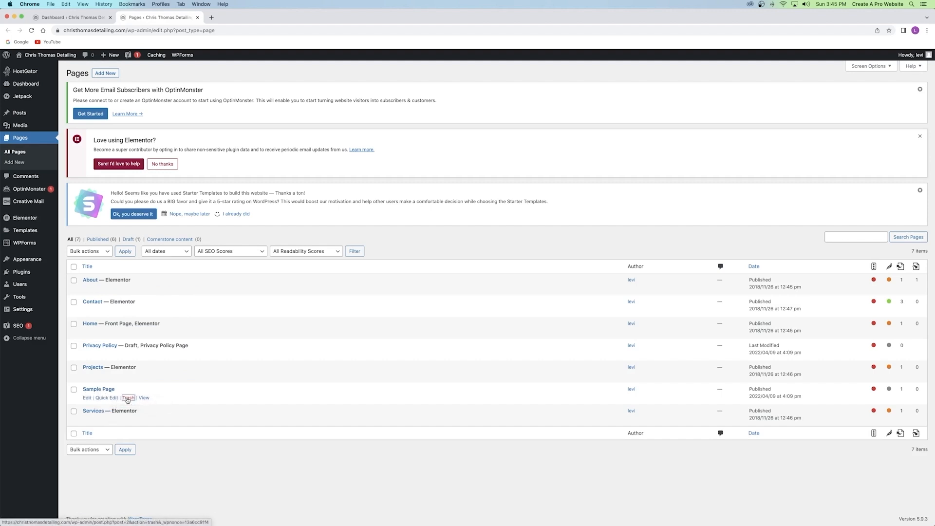
pyautogui.click(155, 319)
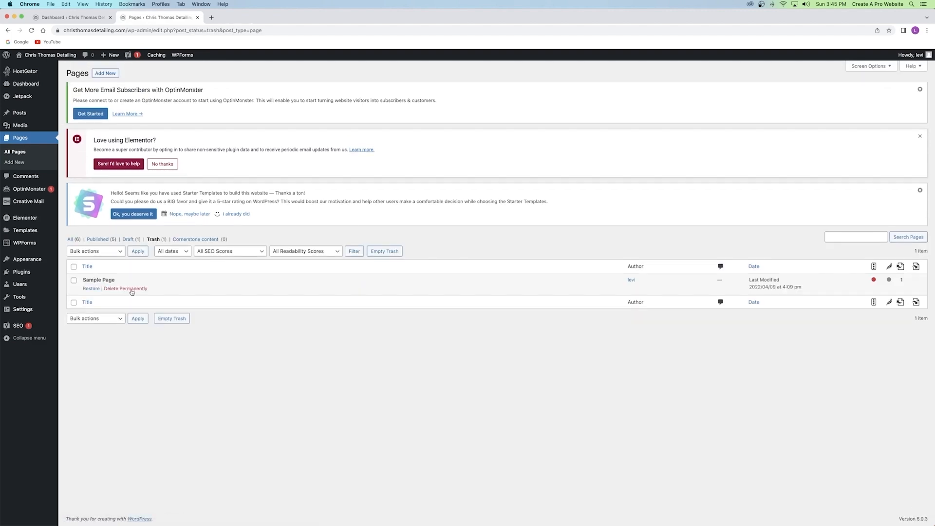
pyautogui.click(125, 288)
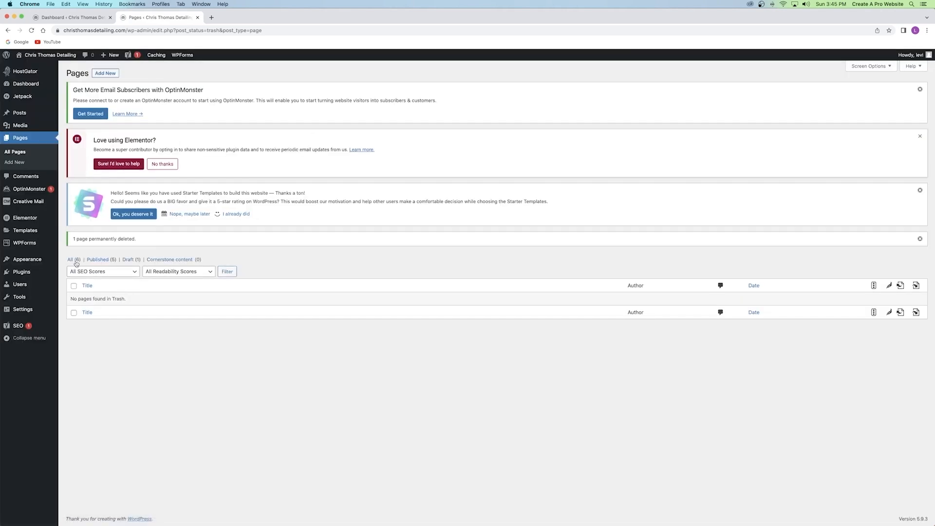
pyautogui.click(75, 260)
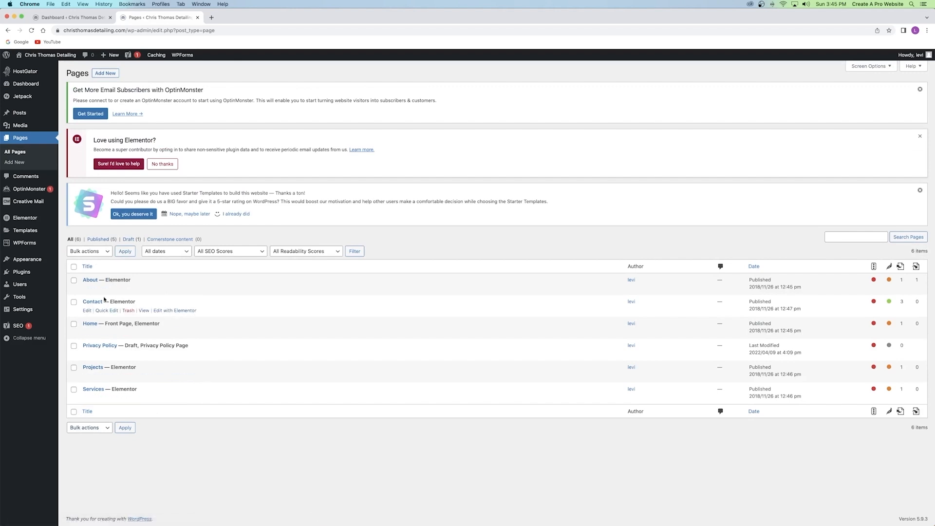
# Move the Privacy Policy page to Trash with the Move to Trash bulk action.
pyautogui.click(73, 346)
pyautogui.click(74, 324)
pyautogui.click(74, 302)
pyautogui.click(74, 303)
pyautogui.click(74, 324)
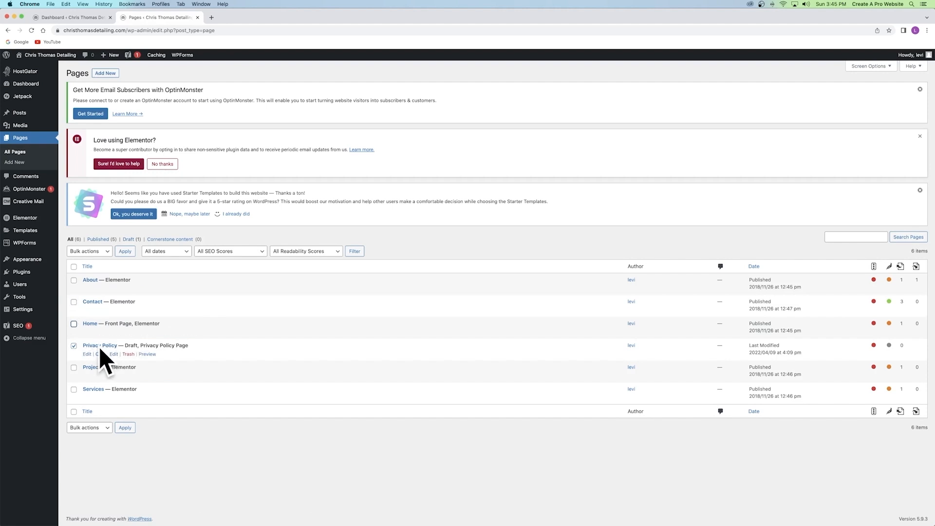
pyautogui.click(89, 252)
pyautogui.click(97, 265)
pyautogui.click(126, 251)
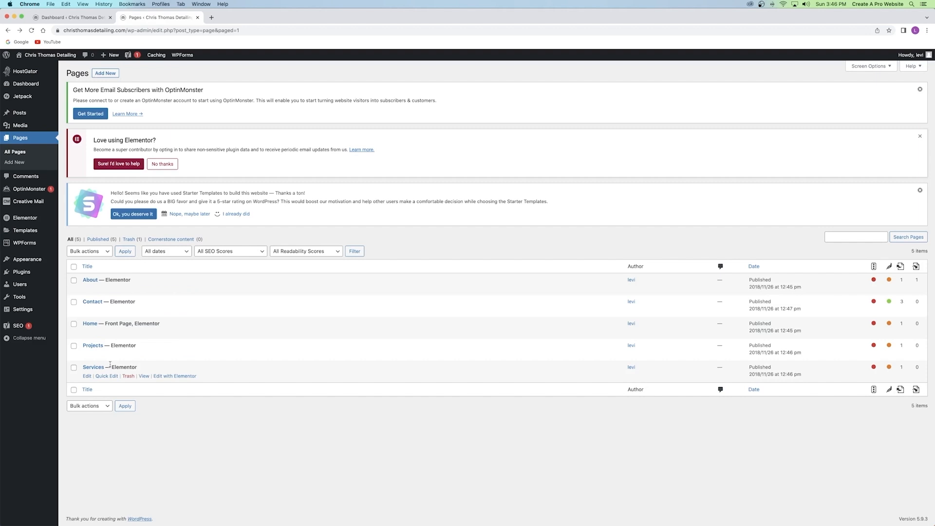
# Create a new page titled 'Locations' in a new tab and publish it.
pyautogui.rightClick(98, 77)
pyautogui.click(142, 79)
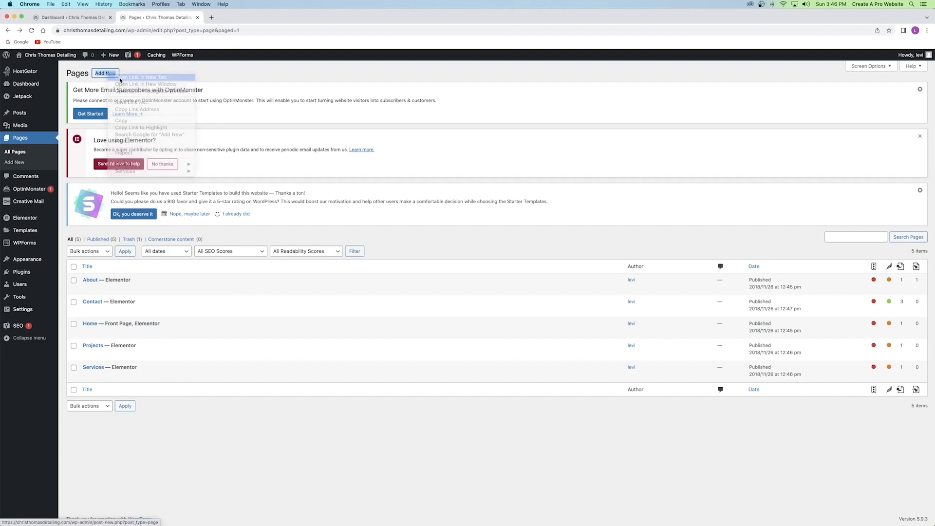
pyautogui.click(227, 19)
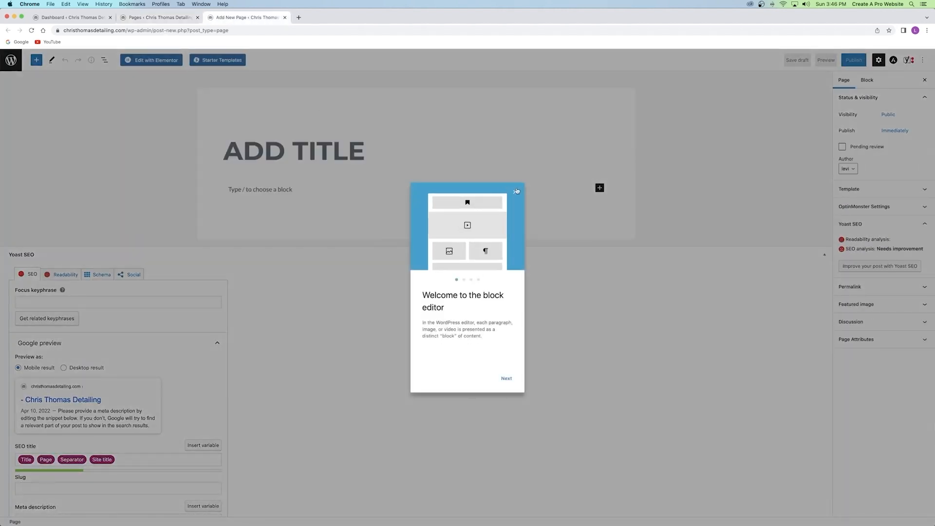
pyautogui.click(514, 192)
pyautogui.click(155, 19)
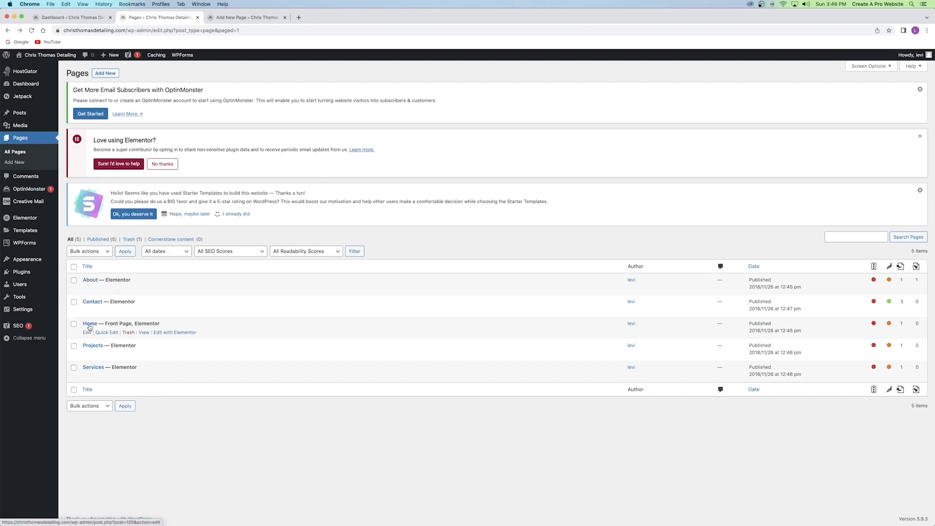
pyautogui.click(247, 19)
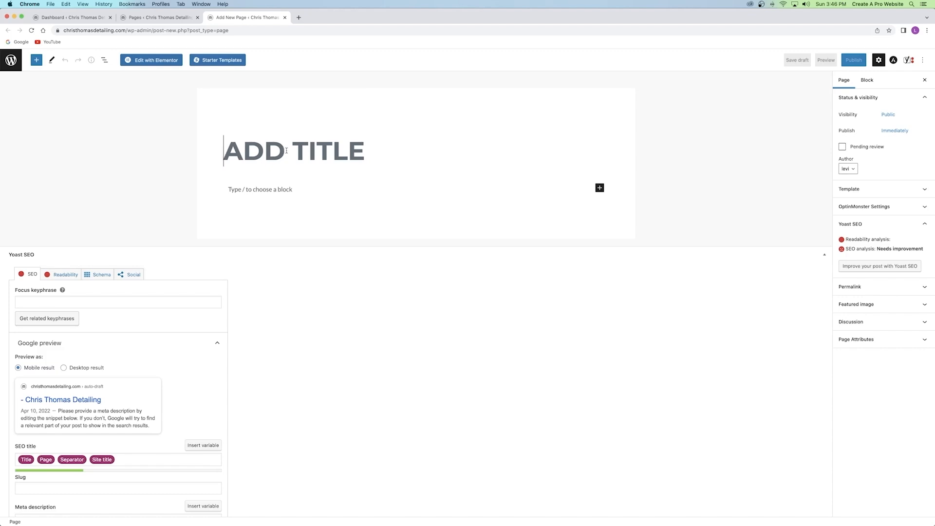
pyautogui.write('Locations')
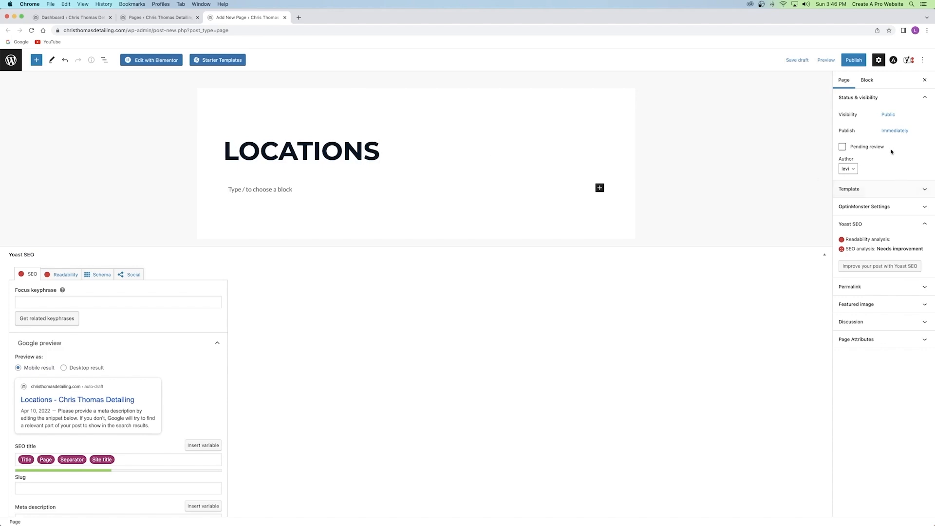
pyautogui.click(856, 62)
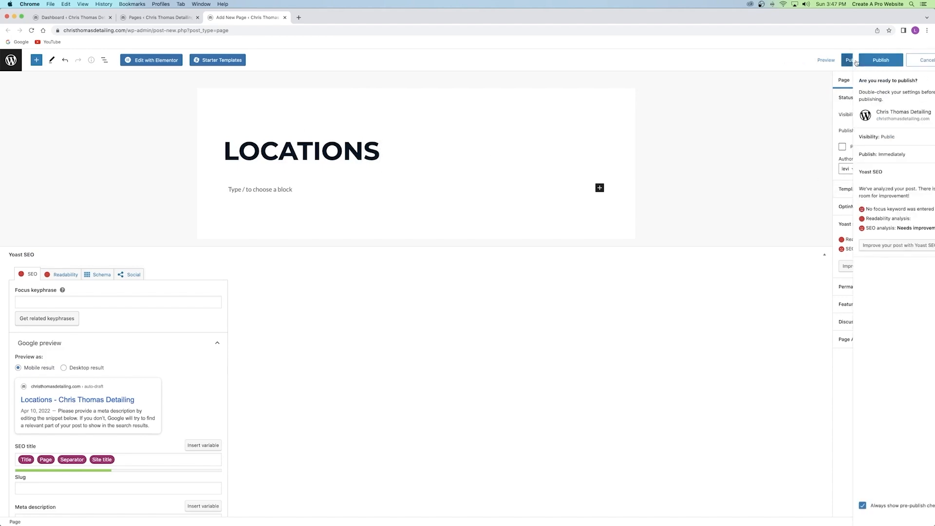
pyautogui.click(857, 61)
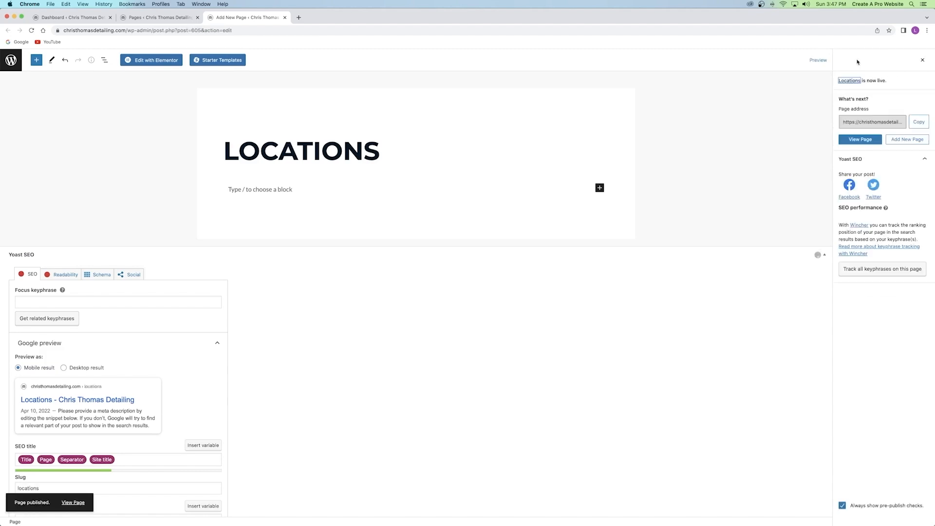
pyautogui.click(922, 60)
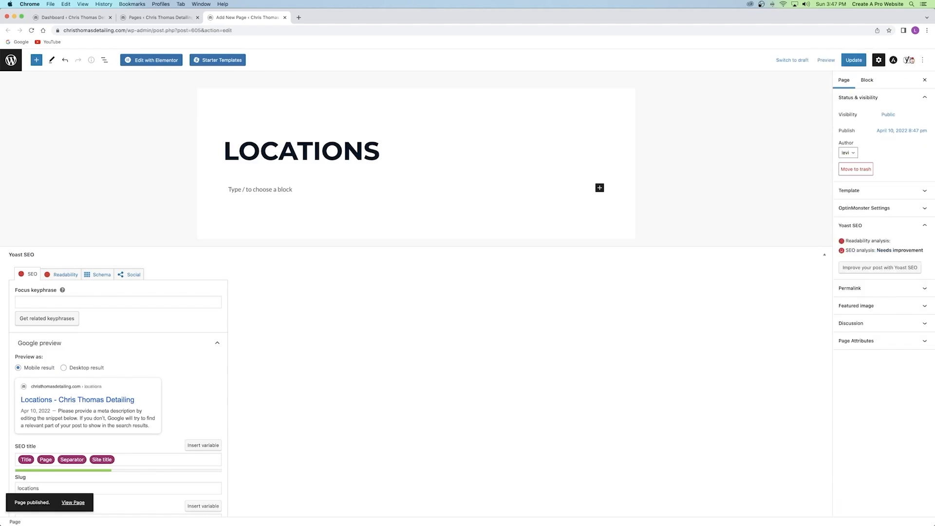
# Set the Locations template to Elementor Full Width, update, and open it in Elementor.
pyautogui.click(863, 192)
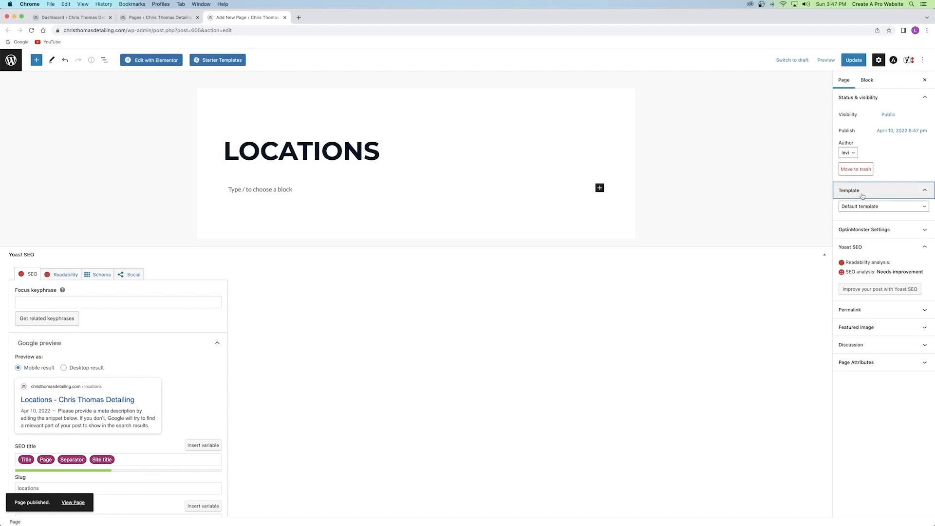
pyautogui.click(864, 206)
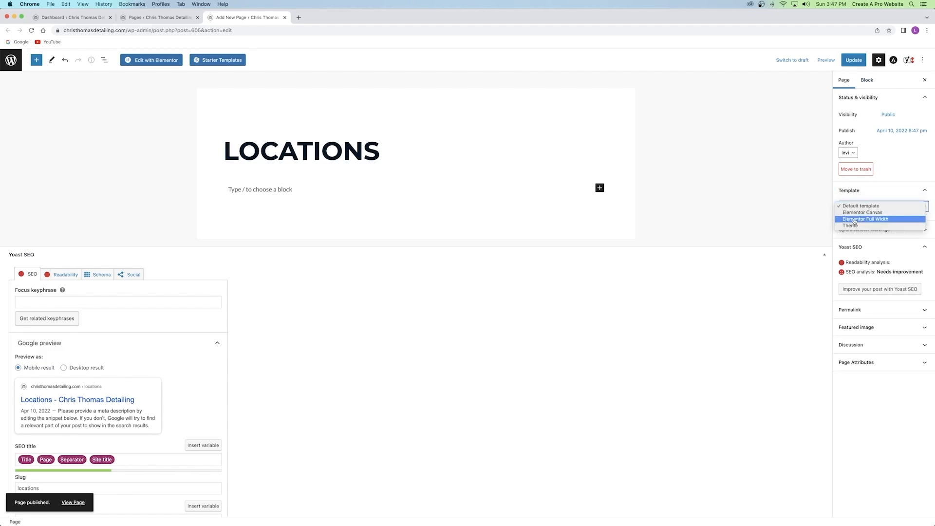
pyautogui.click(856, 220)
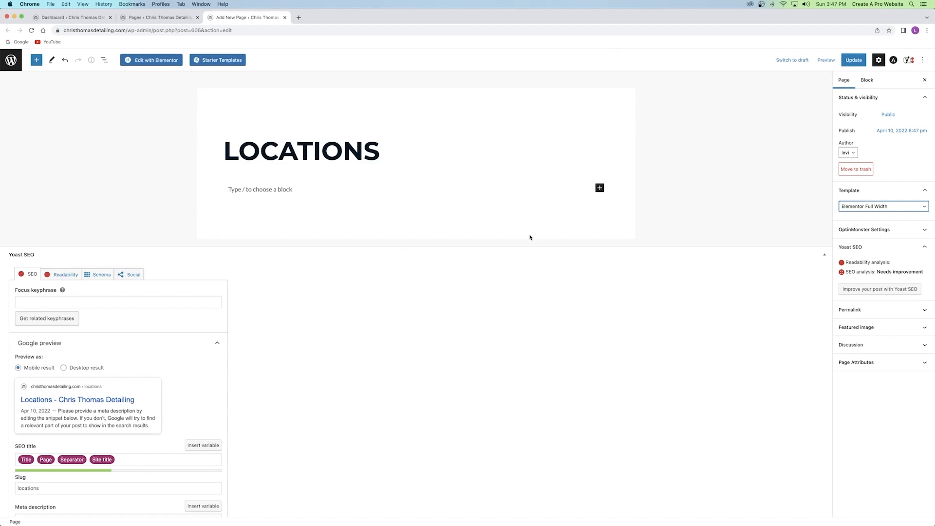
pyautogui.click(853, 59)
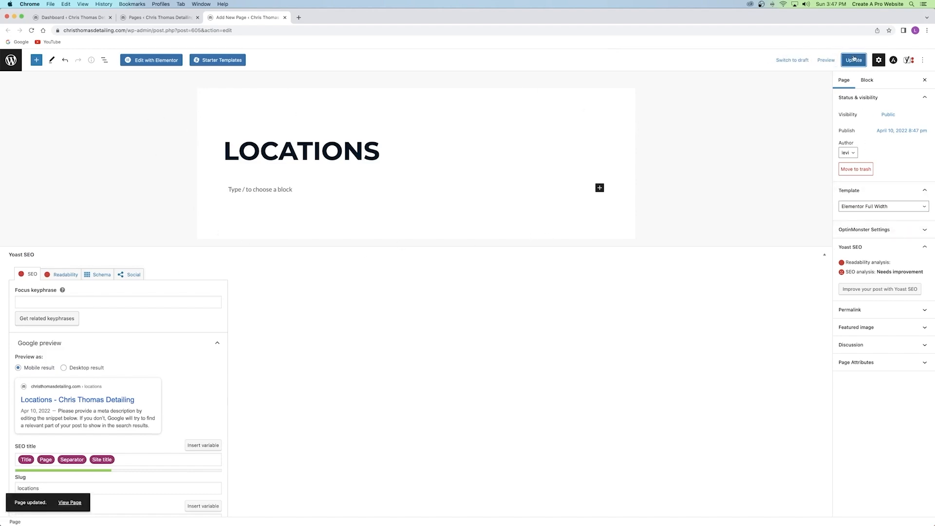
pyautogui.click(153, 59)
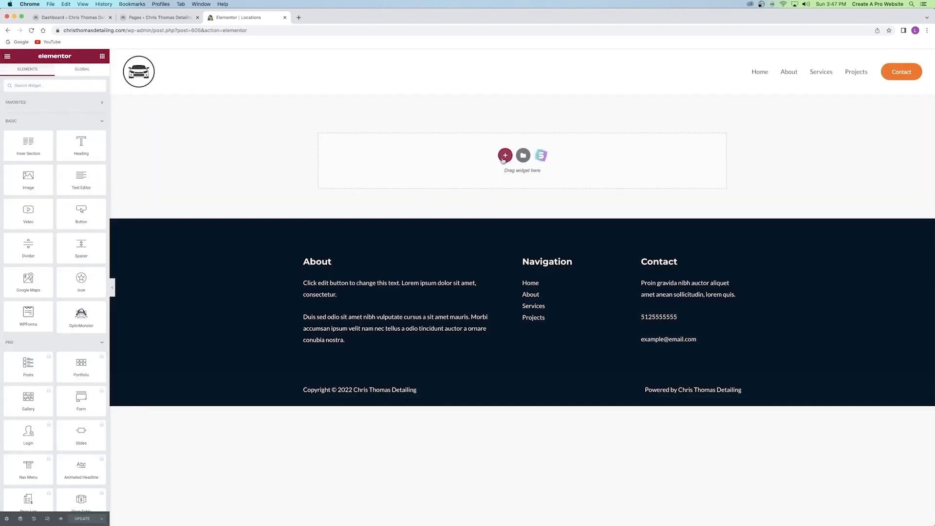
# Look at the section structure picker, then browse the template library's Pages.
pyautogui.click(504, 155)
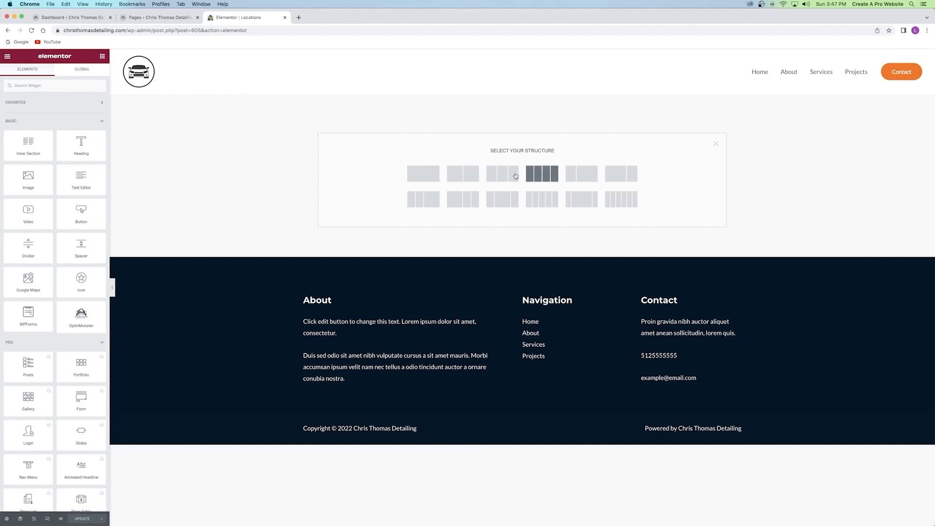
pyautogui.click(715, 144)
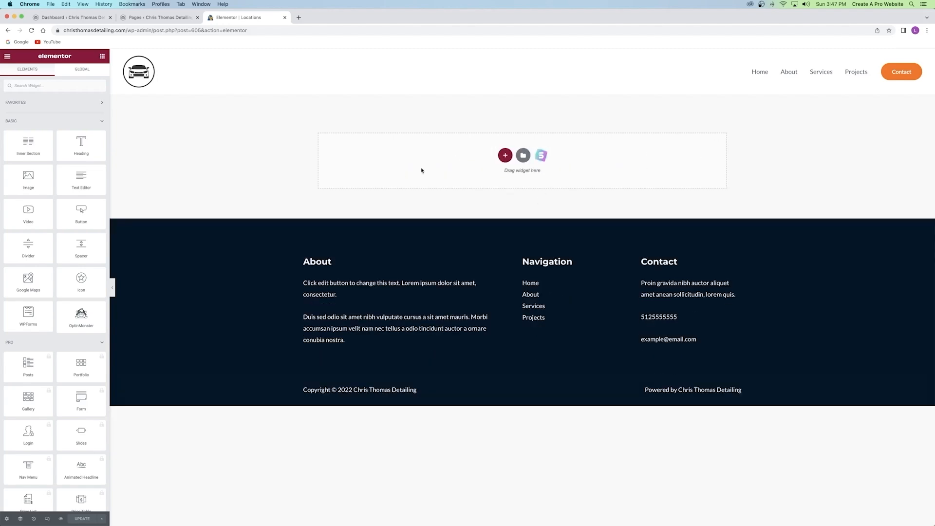
pyautogui.click(524, 155)
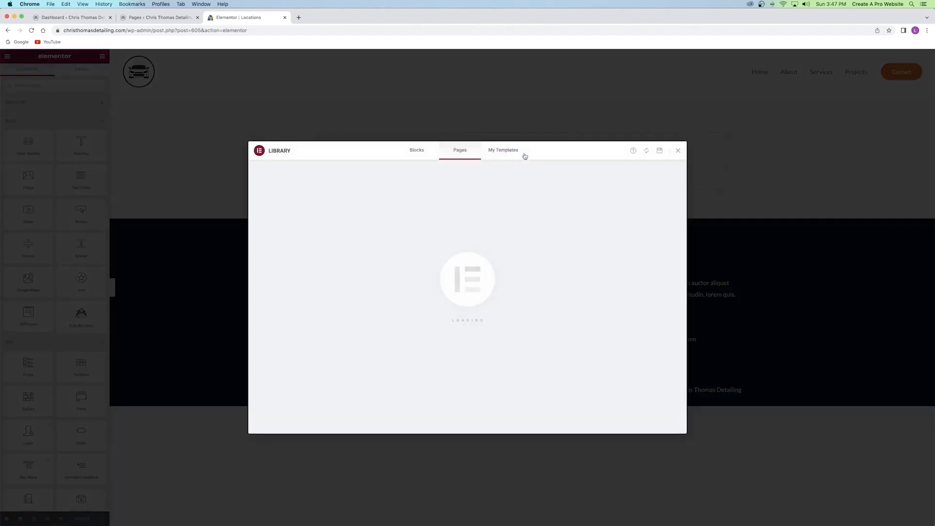
pyautogui.scroll(-10, 433, 228)
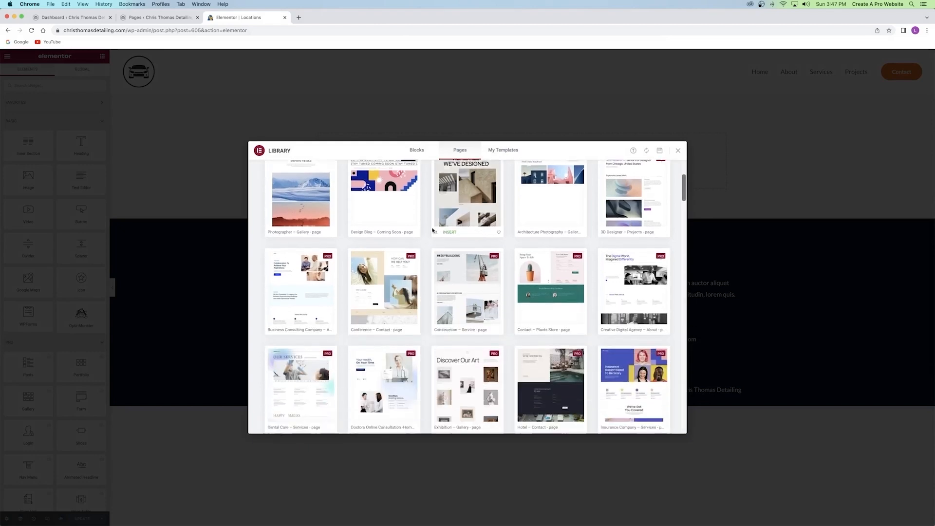
pyautogui.scroll(10, 432, 228)
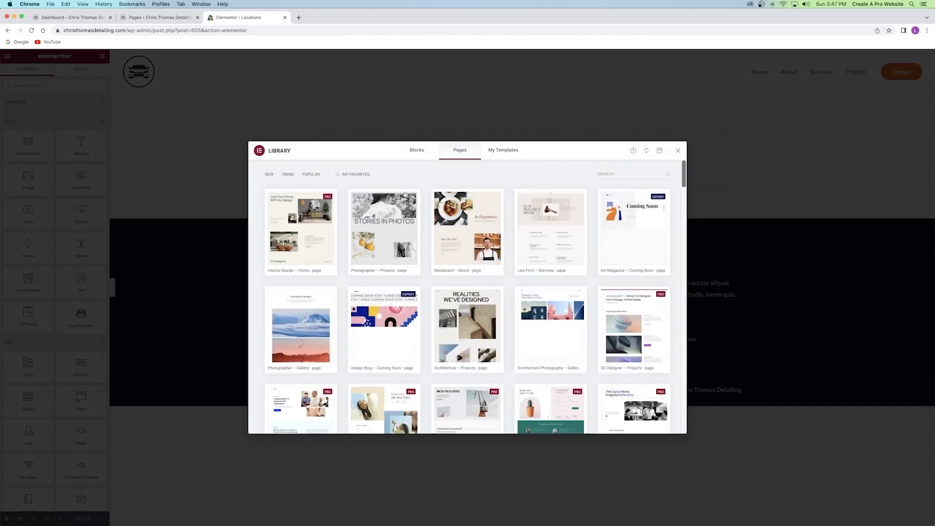
# Browse the library's Blocks, then close the library and the Elementor editor tab.
pyautogui.click(414, 152)
pyautogui.scroll(-5, 421, 188)
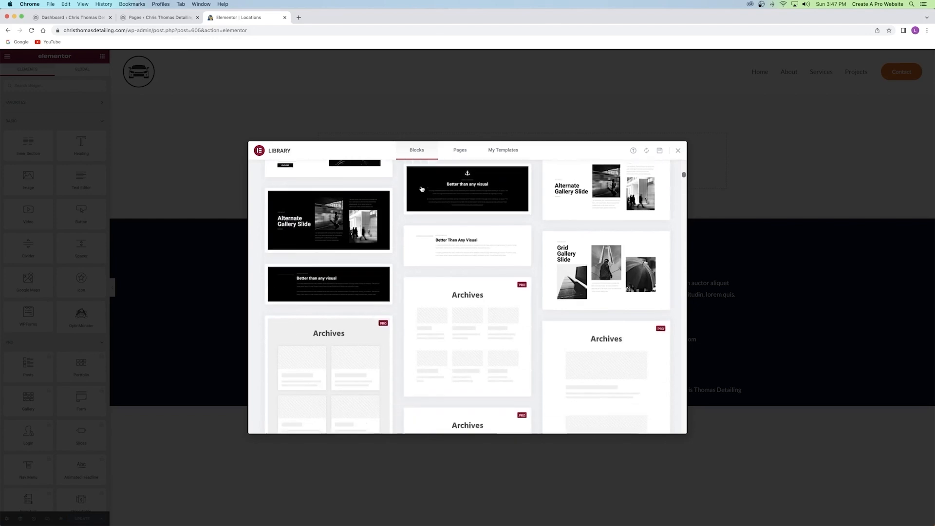
pyautogui.scroll(-1, 422, 189)
pyautogui.scroll(8, 494, 293)
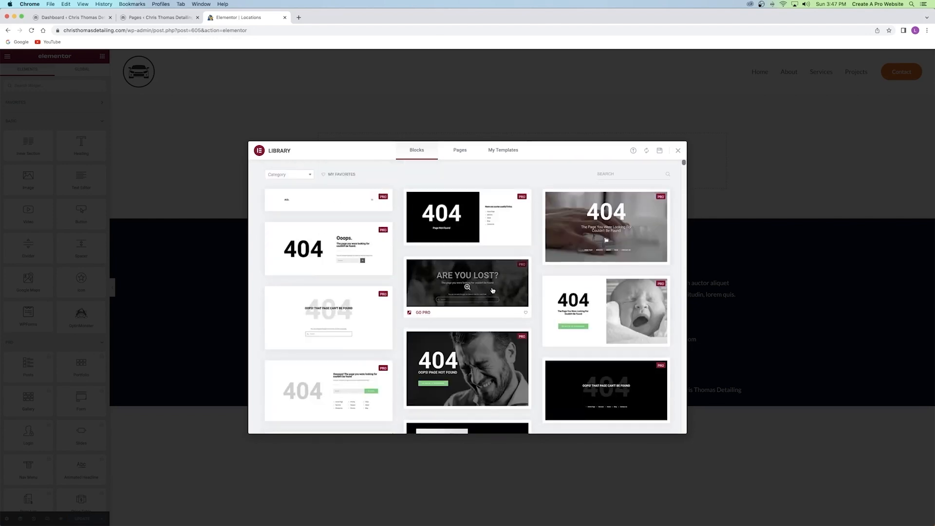
pyautogui.click(678, 151)
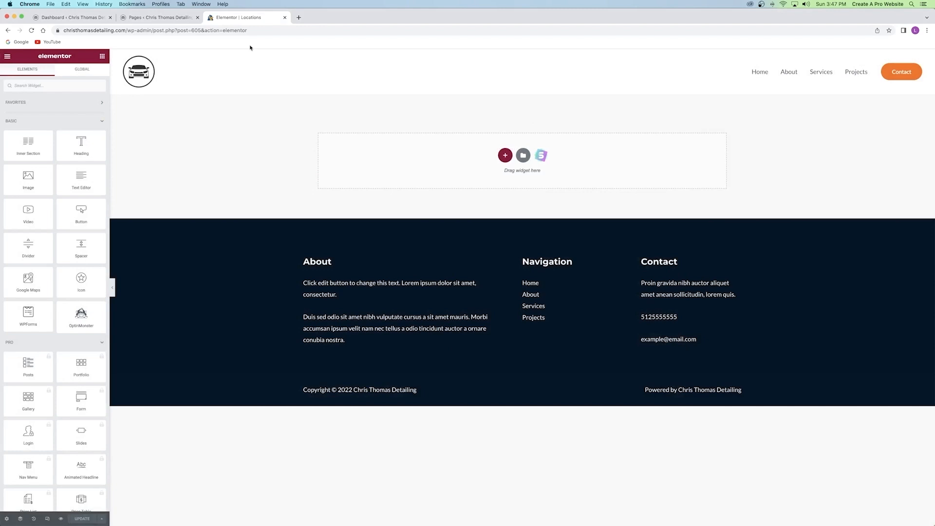
pyautogui.click(284, 18)
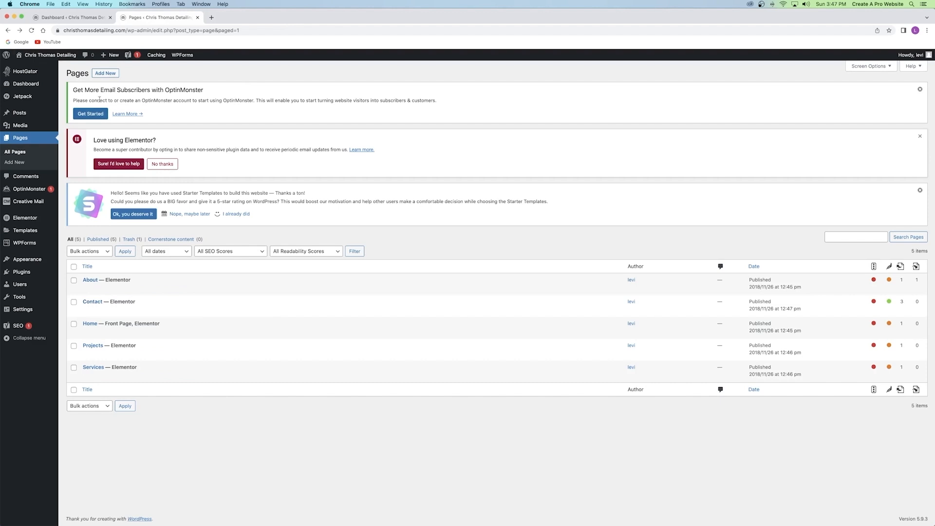
# Reload the Pages list, check the Locations title and slug in Quick Edit, and update.
pyautogui.click(32, 30)
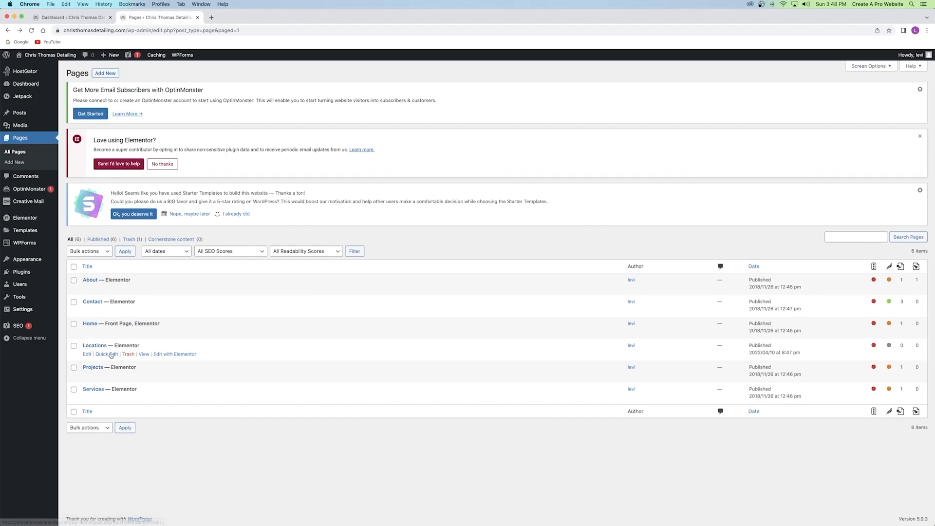
pyautogui.click(110, 355)
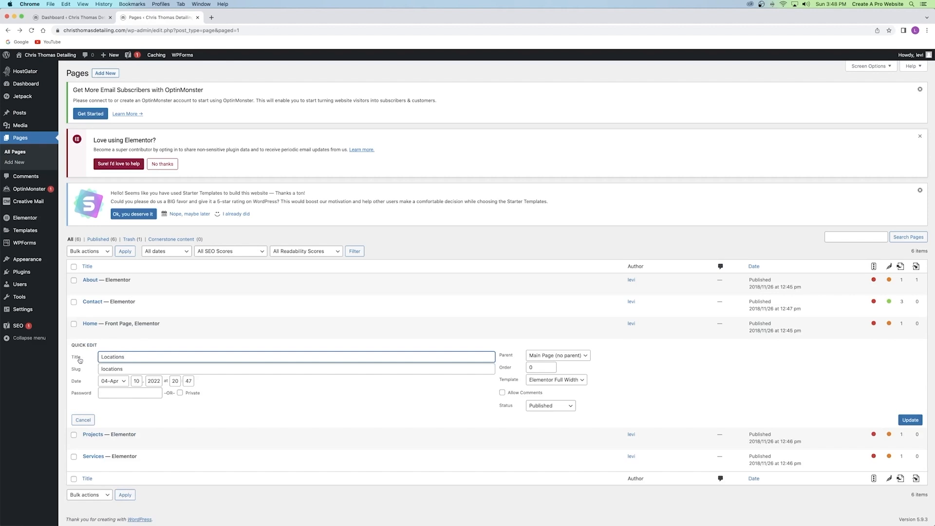
pyautogui.moveTo(129, 357); pyautogui.dragTo(79, 358)
pyautogui.click(135, 359)
pyautogui.moveTo(137, 368); pyautogui.dragTo(102, 401)
pyautogui.click(104, 368)
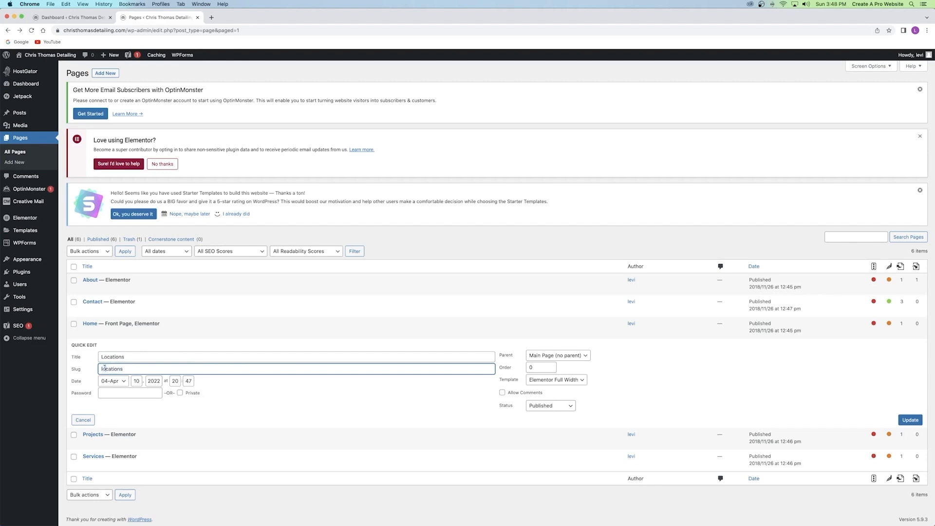
pyautogui.click(909, 420)
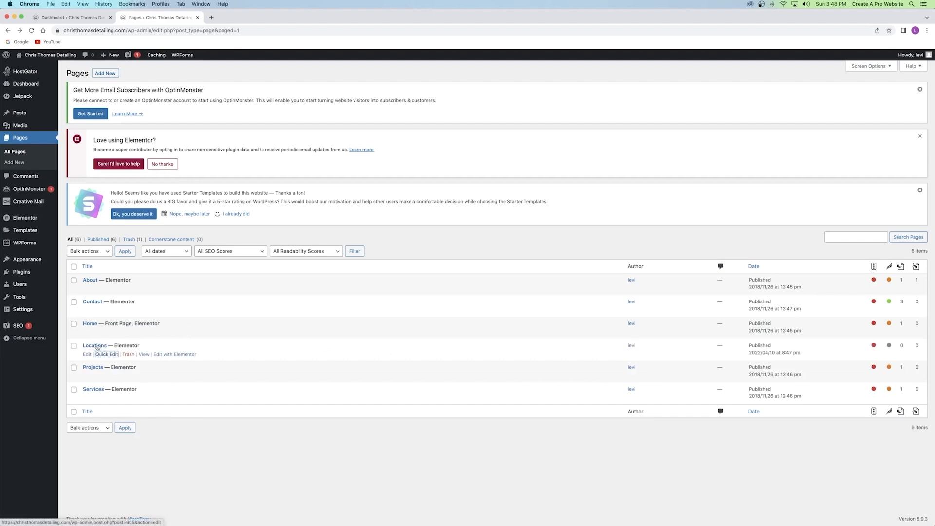
pyautogui.rightClick(62, 54)
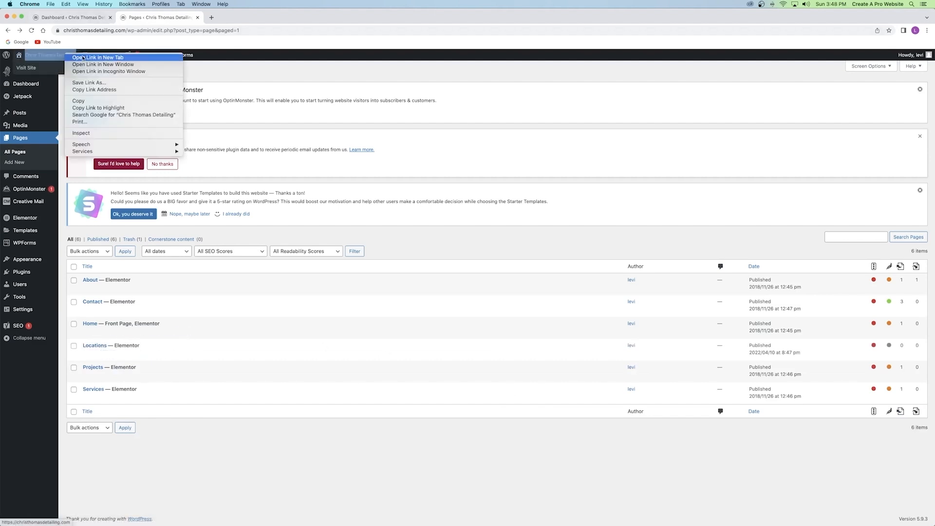
# In the Customizer, add the Locations page to the primary menu and publish.
pyautogui.click(87, 60)
pyautogui.click(257, 18)
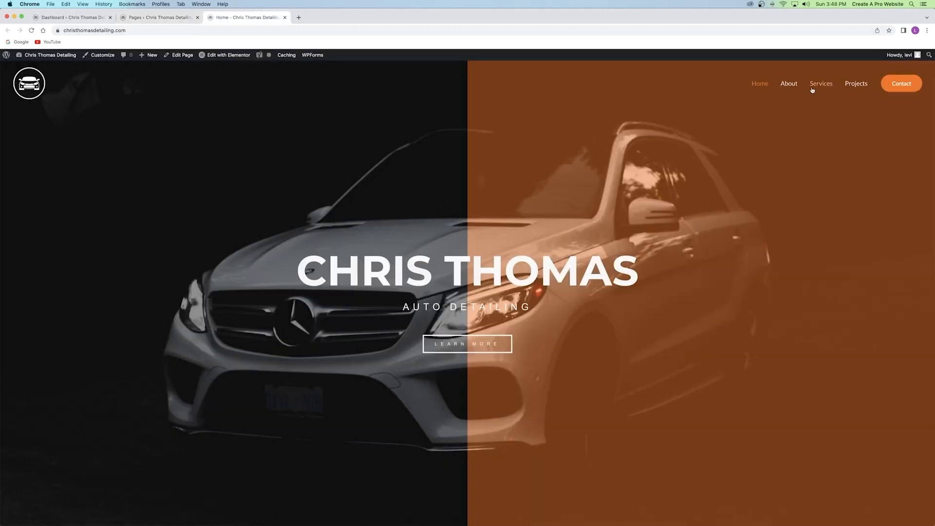
pyautogui.click(91, 56)
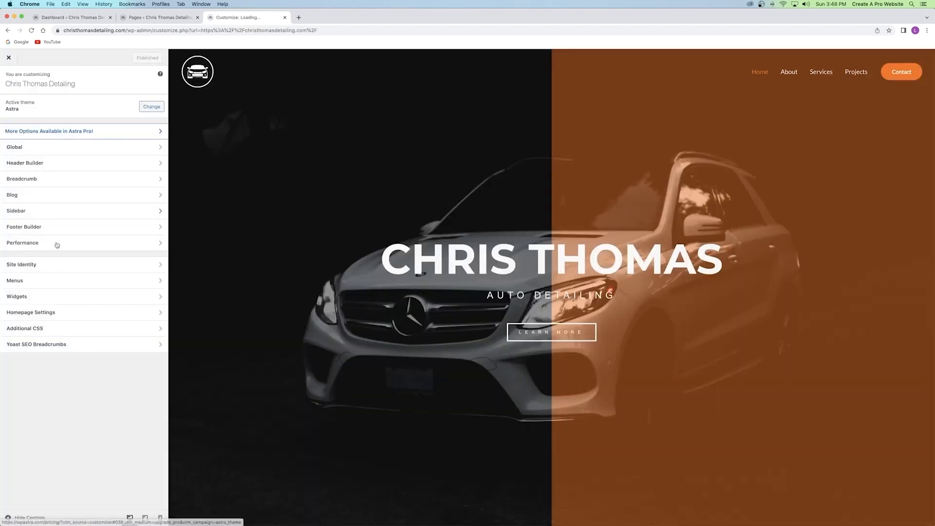
pyautogui.click(52, 280)
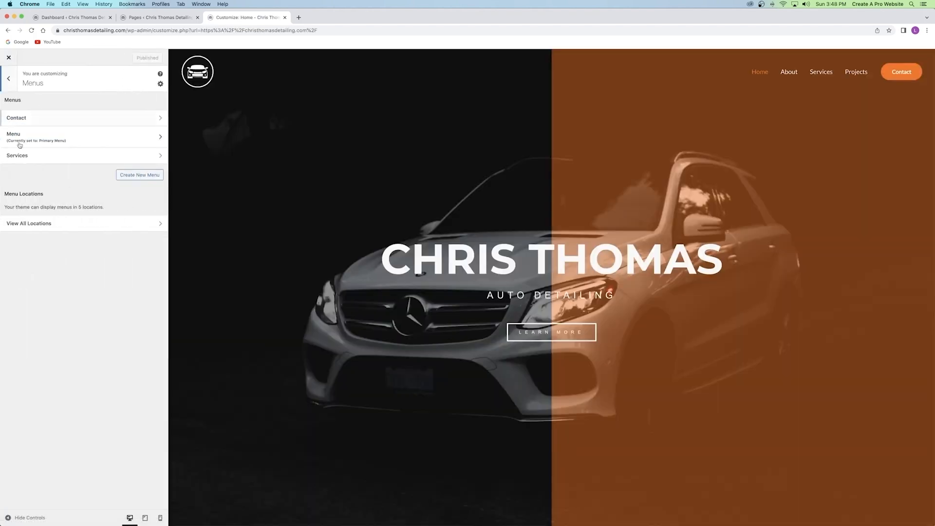
pyautogui.click(23, 138)
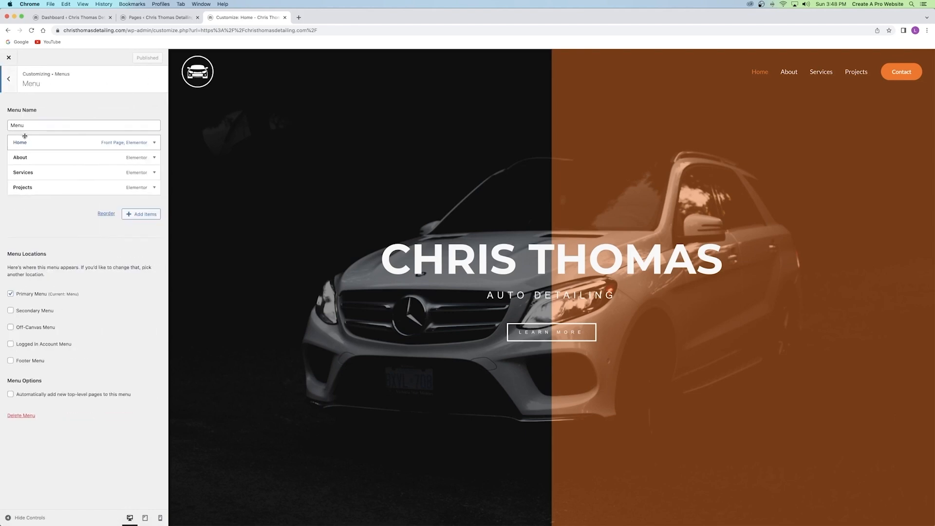
pyautogui.click(142, 215)
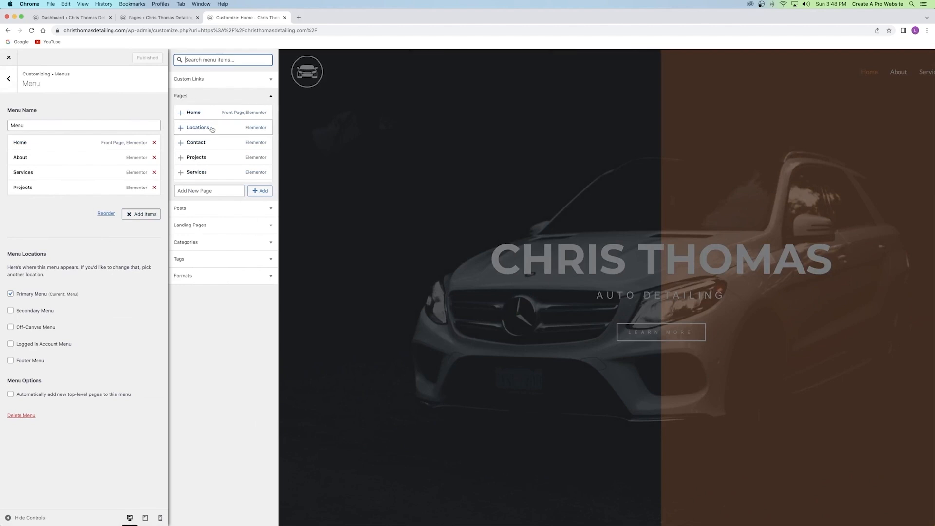
pyautogui.click(212, 129)
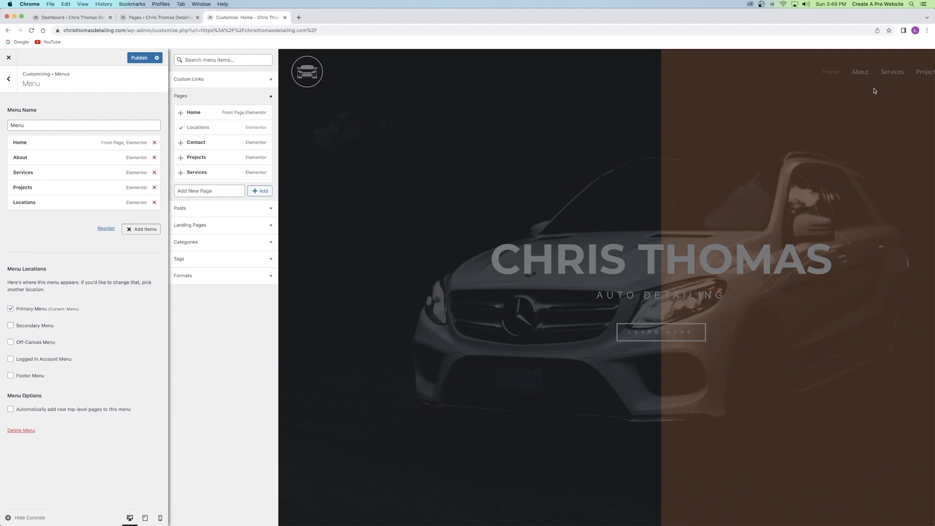
pyautogui.click(139, 59)
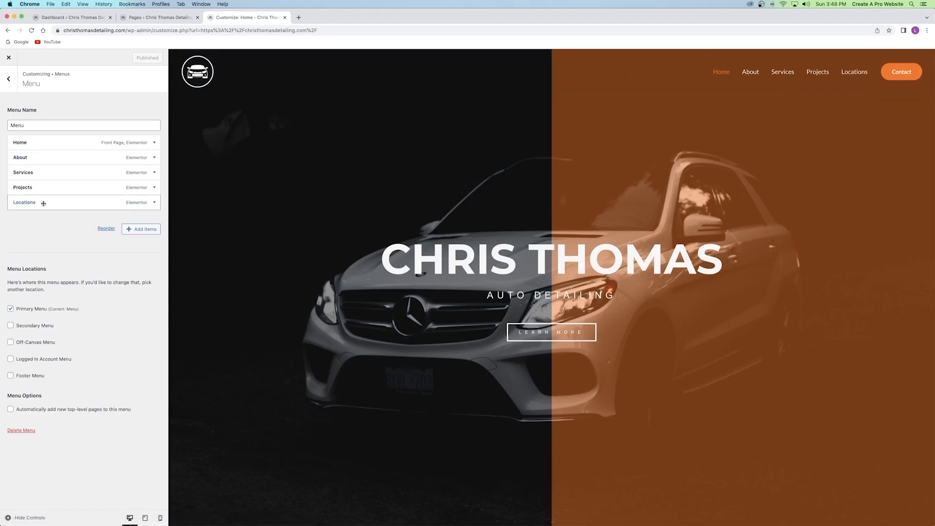
# Remove Locations from the menu, publish again, and close the Customizer.
pyautogui.click(154, 202)
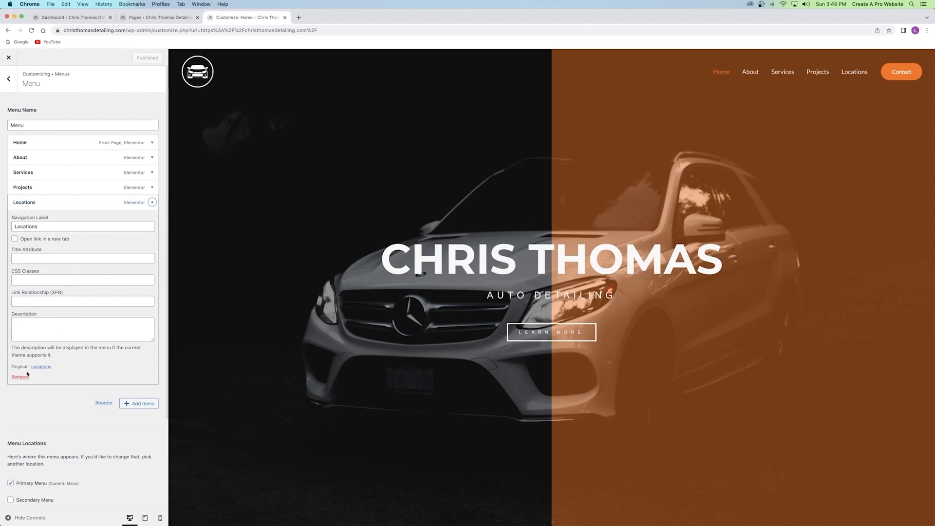
pyautogui.click(23, 377)
pyautogui.click(135, 58)
pyautogui.click(285, 17)
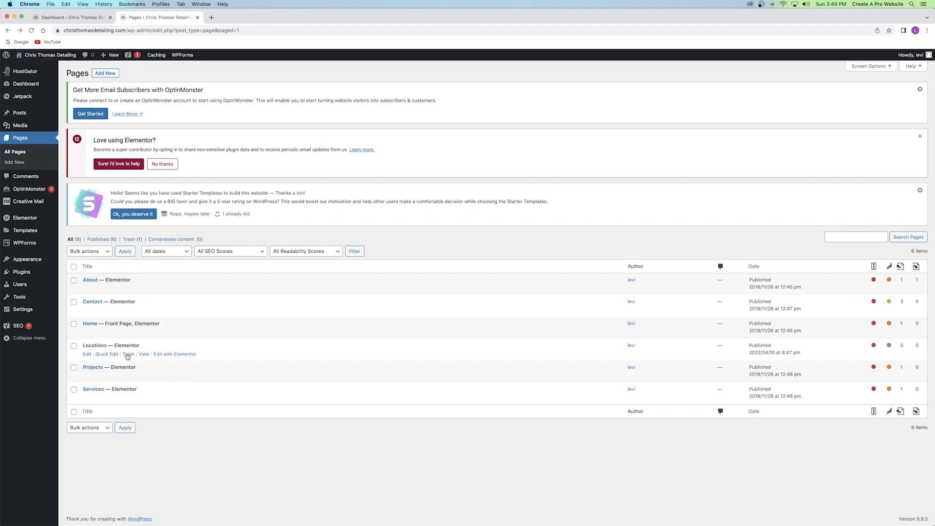
# Trash the Locations page, then open the Home page in Elementor from a new homepage tab.
pyautogui.click(127, 354)
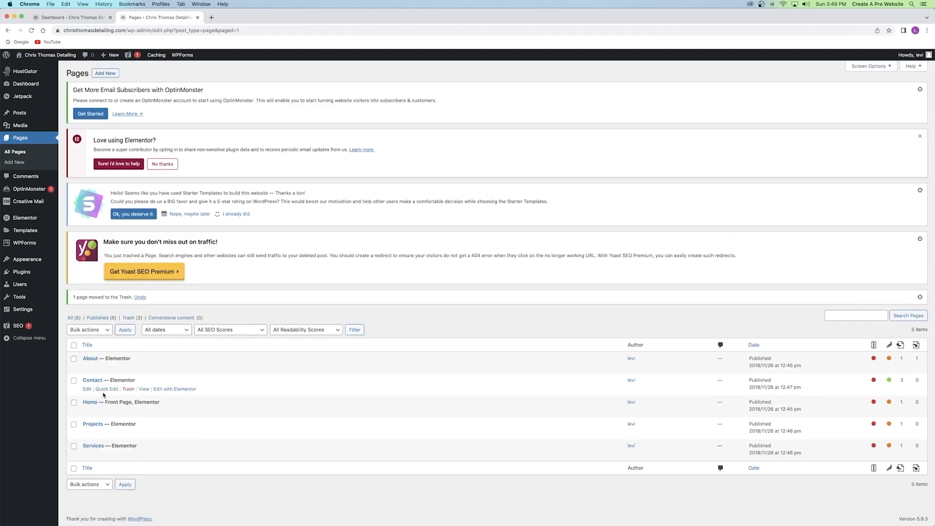
pyautogui.click(197, 18)
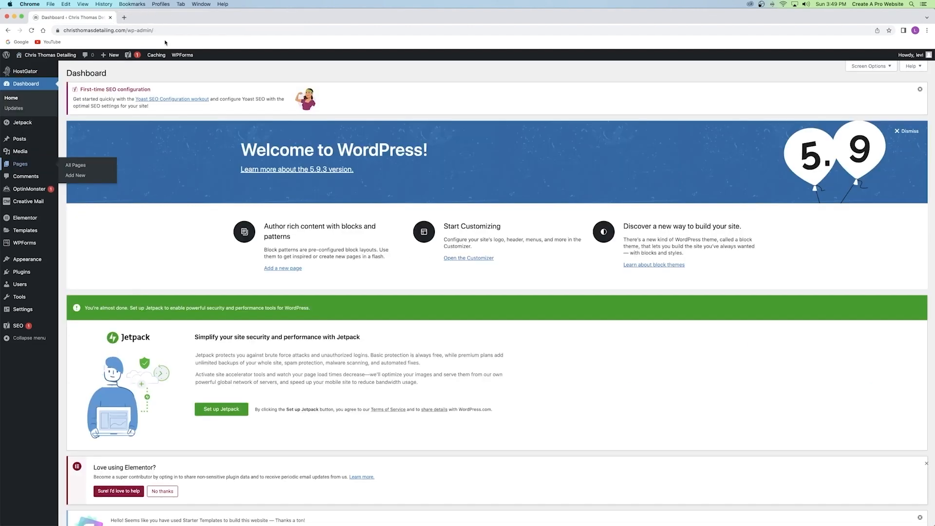
pyautogui.rightClick(61, 58)
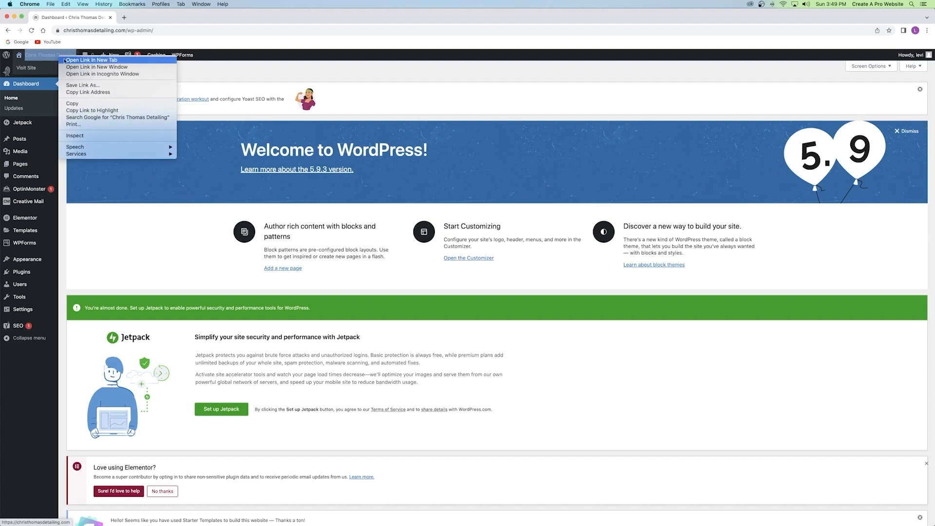
pyautogui.click(86, 59)
pyautogui.click(141, 18)
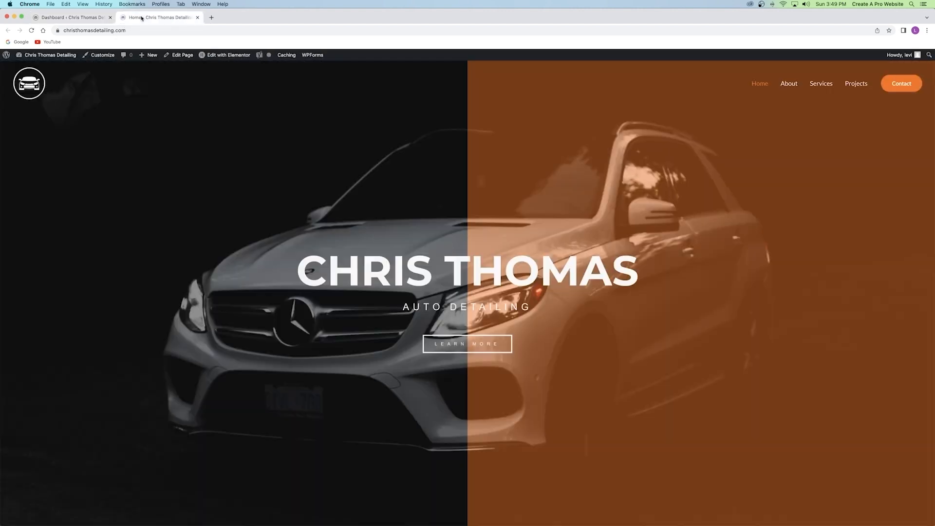
pyautogui.click(238, 56)
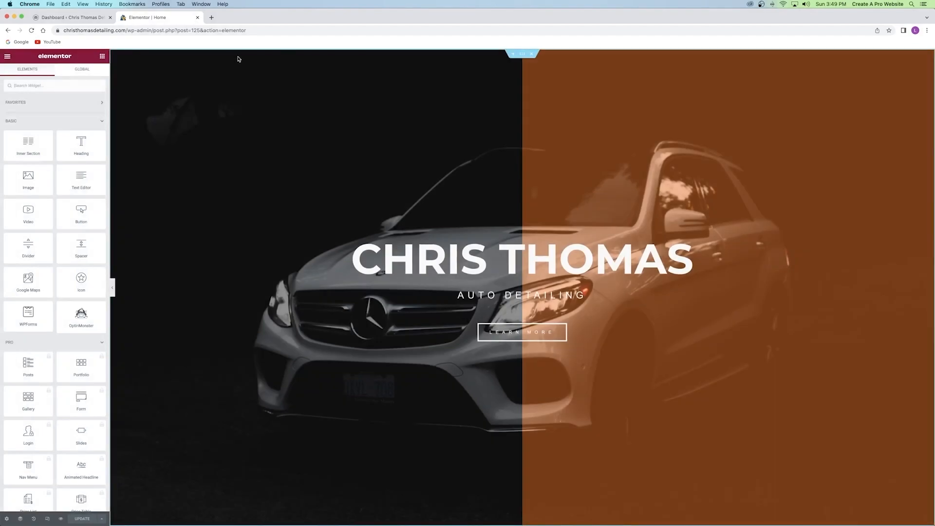
pyautogui.scroll(-15, 428, 129)
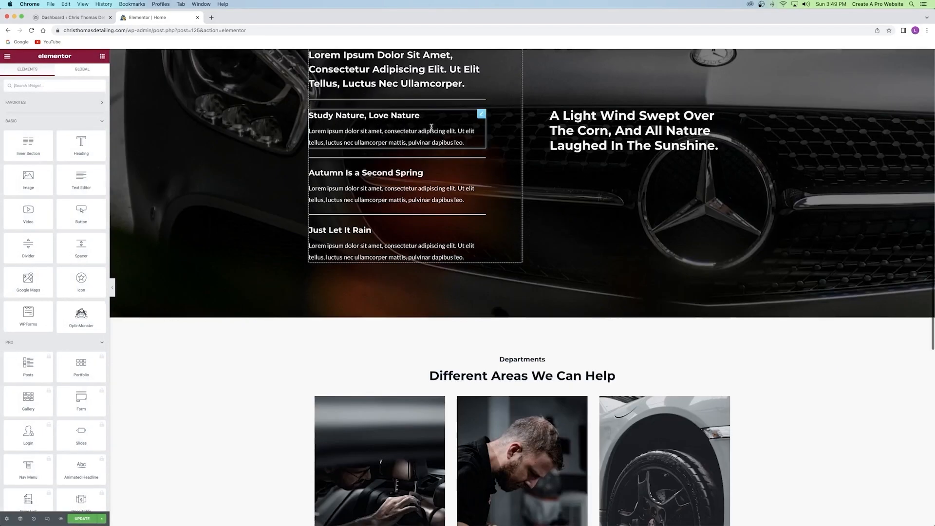
# Swap the Interior and Exterior Detailing boxes, then move them back to their original columns.
pyautogui.scroll(-5, 431, 127)
pyautogui.scroll(5, 330, 297)
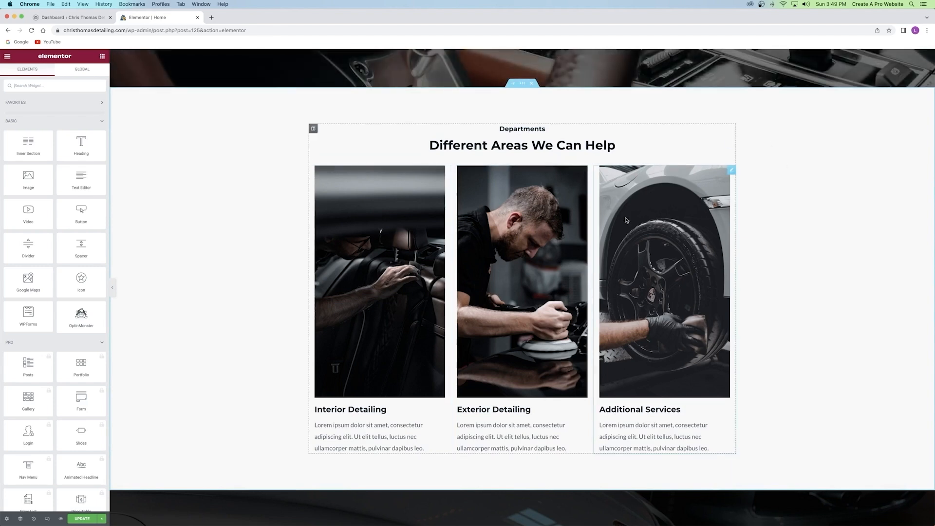
pyautogui.moveTo(314, 426); pyautogui.dragTo(276, 423)
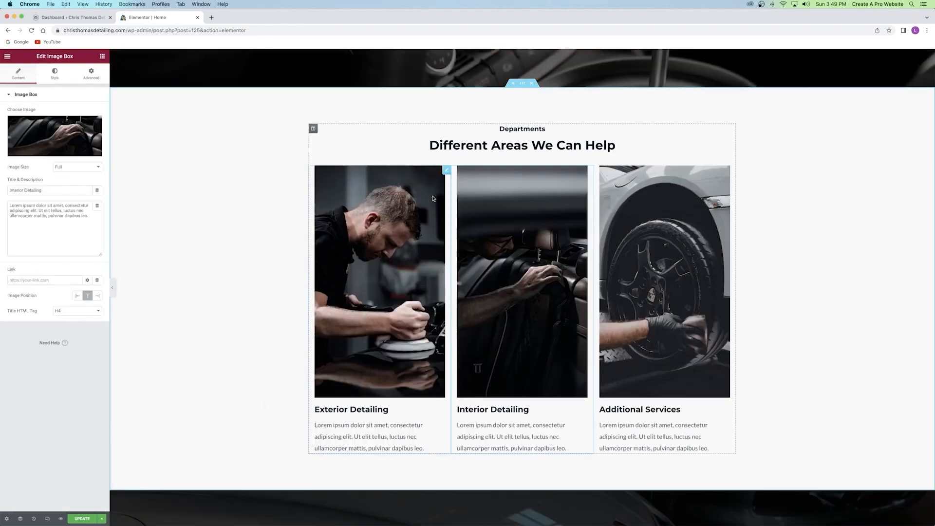
pyautogui.click(347, 196)
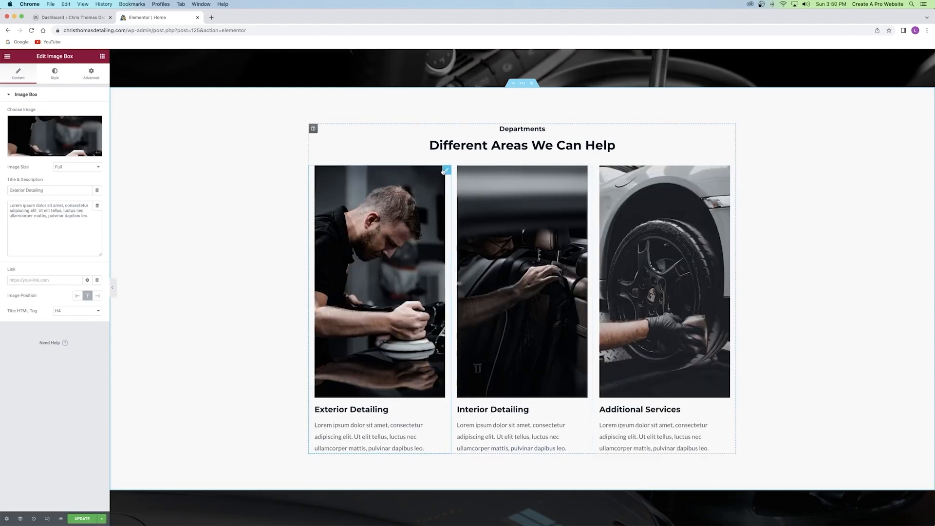
pyautogui.moveTo(446, 170); pyautogui.dragTo(610, 217)
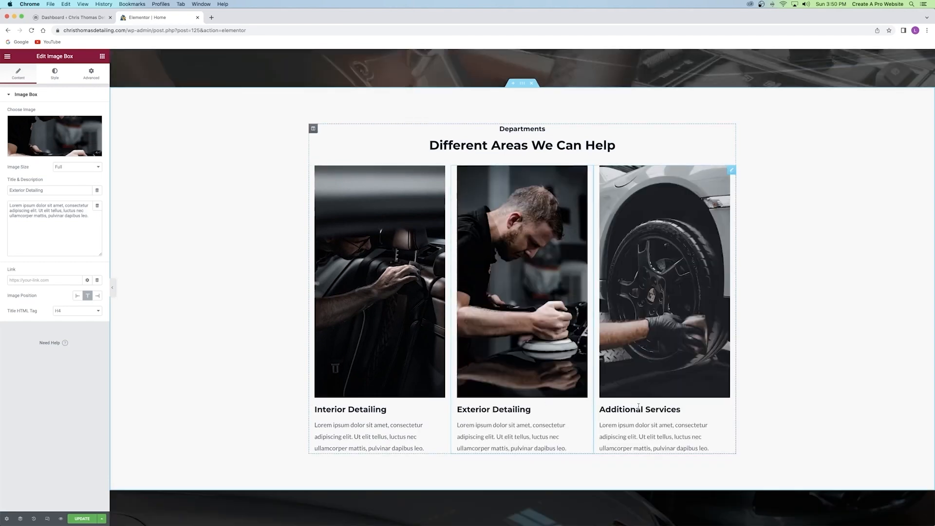
# Link the Interior Detailing box to the About page, update, and preview the changes.
pyautogui.click(356, 263)
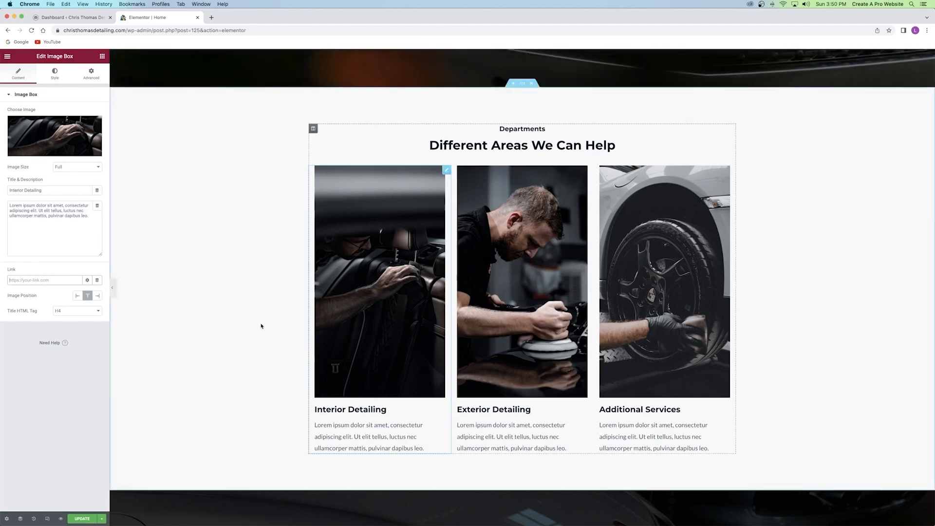
pyautogui.write('abou')
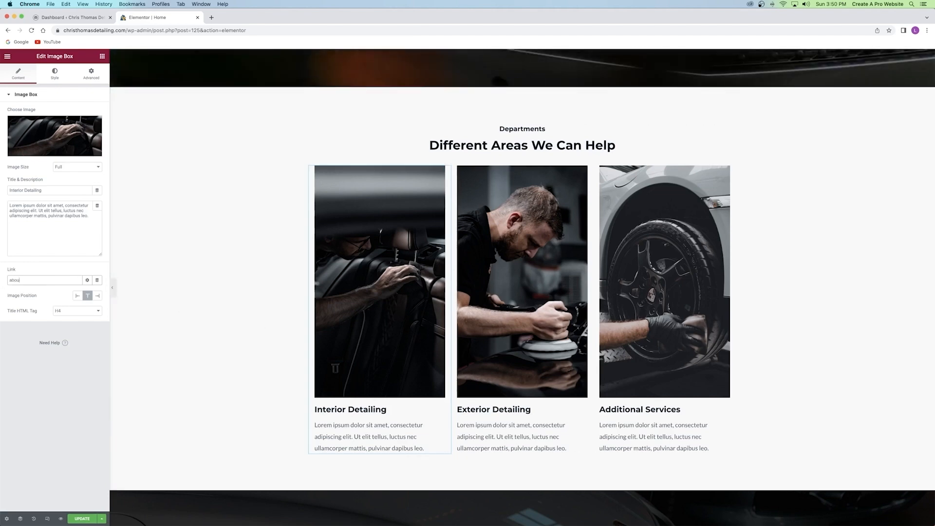
pyautogui.write('t')
pyautogui.click(23, 294)
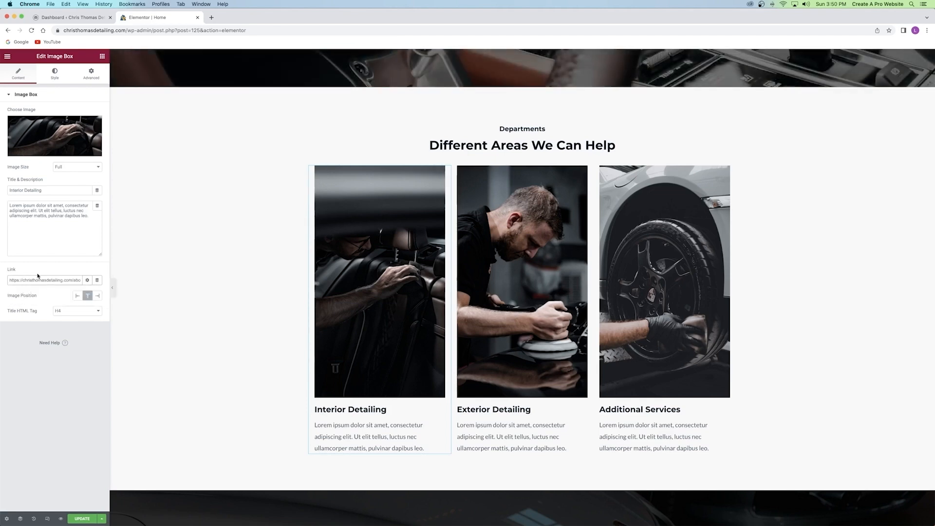
pyautogui.click(81, 519)
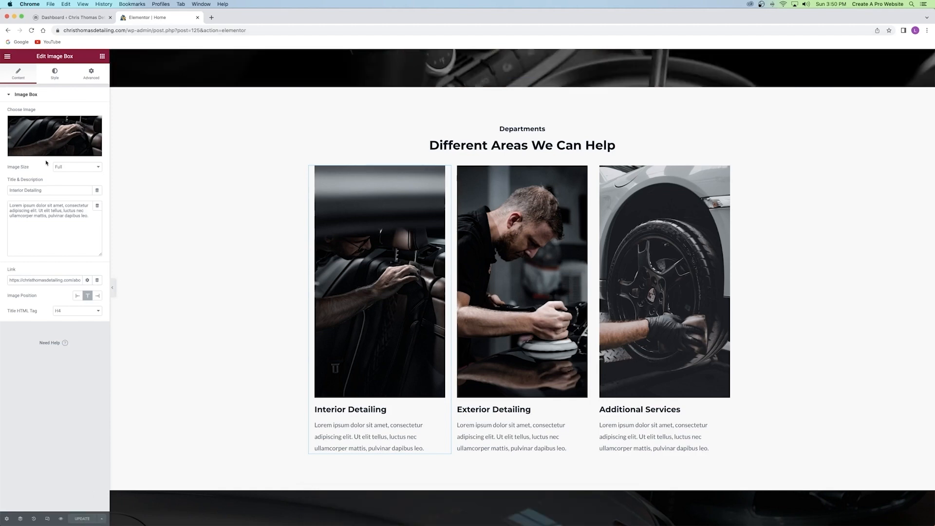
pyautogui.click(61, 519)
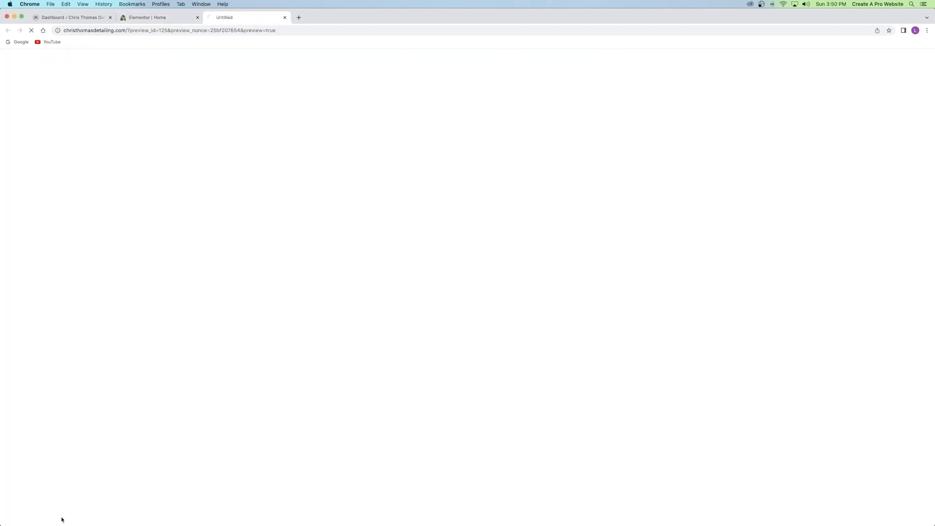
# Confirm the preview's Interior Detailing image opens the About page, then close that tab.
pyautogui.scroll(-20, 448, 225)
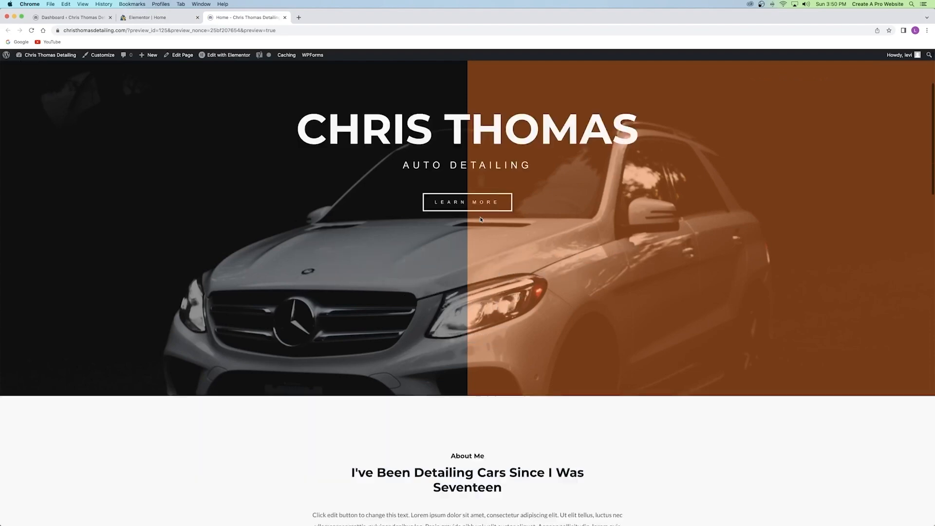
pyautogui.scroll(1, 448, 226)
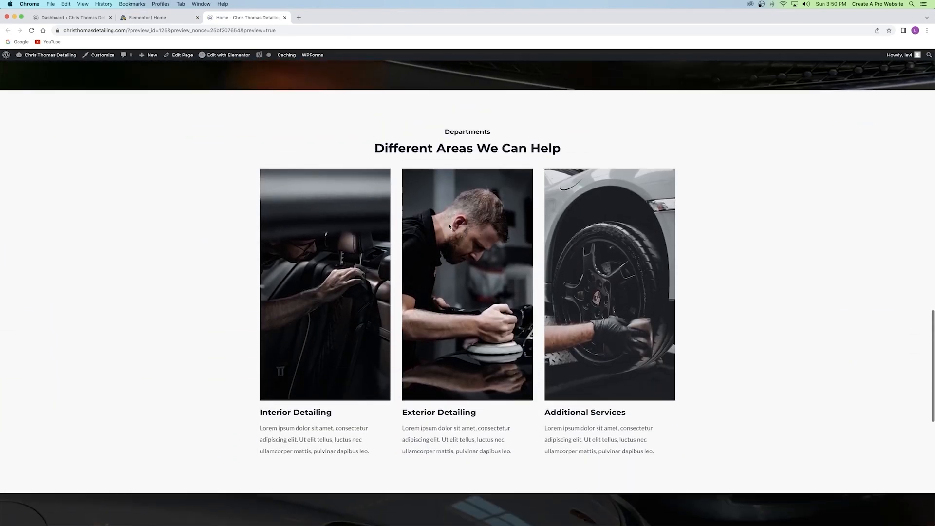
pyautogui.click(317, 258)
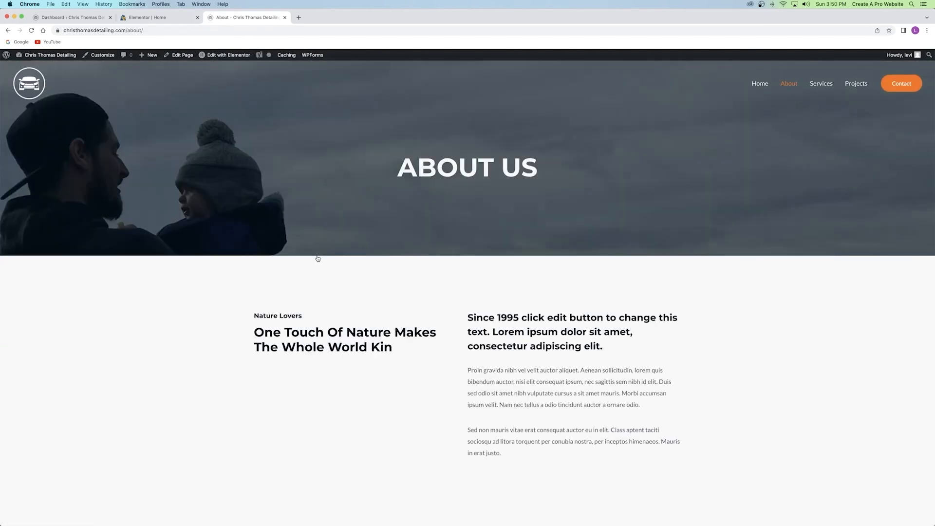
pyautogui.click(285, 17)
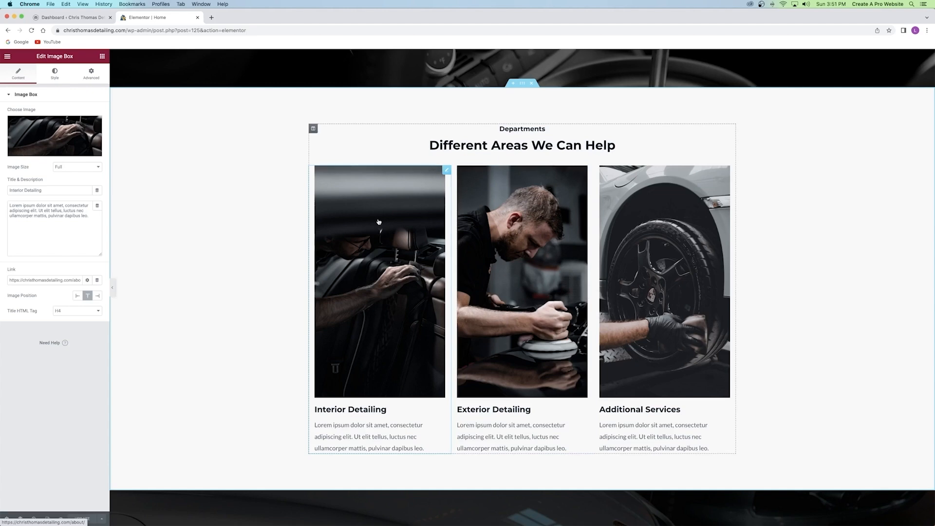
# Try hover CSS filters on the image: saturation 0, then about 101, plus blur 7.
pyautogui.click(53, 74)
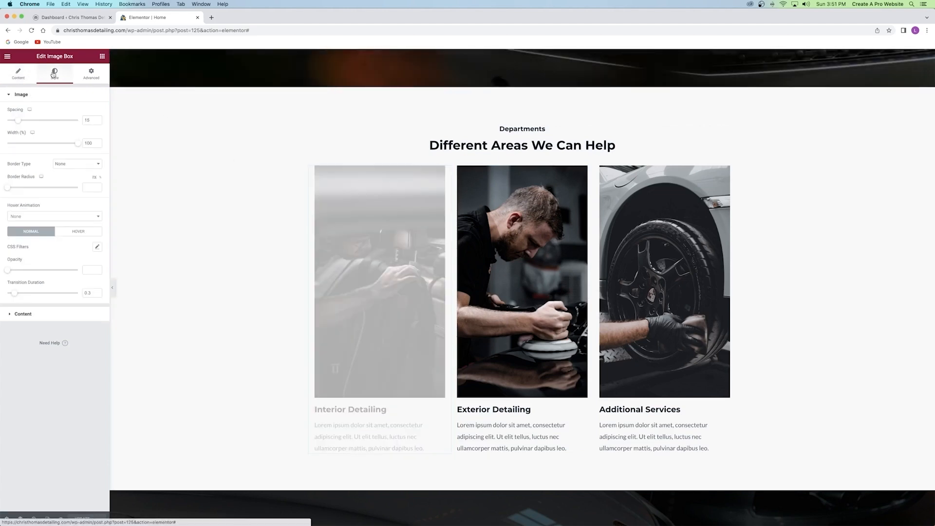
pyautogui.click(76, 233)
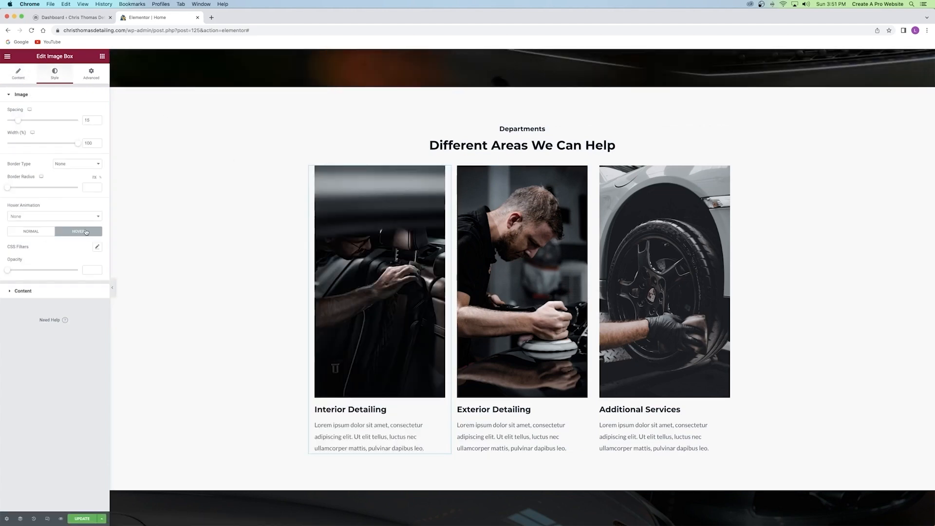
pyautogui.click(98, 247)
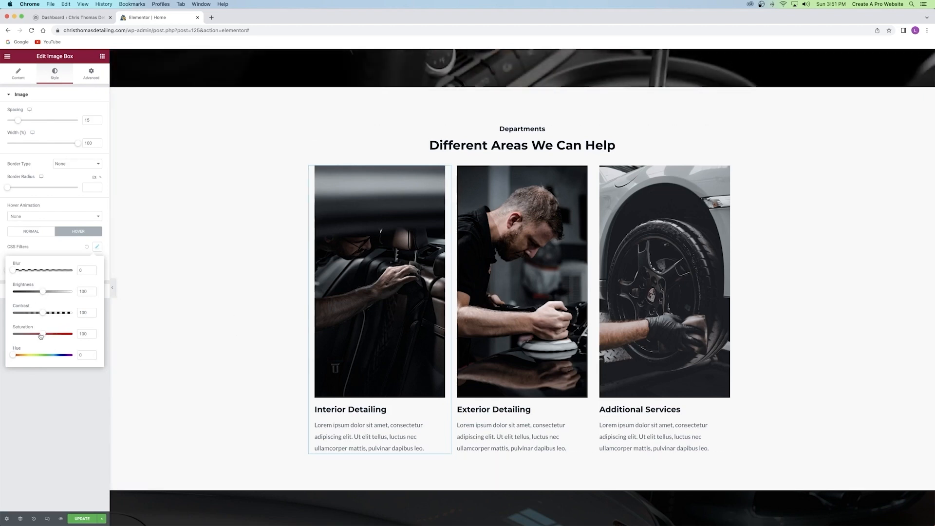
pyautogui.moveTo(41, 336); pyautogui.dragTo(4, 337)
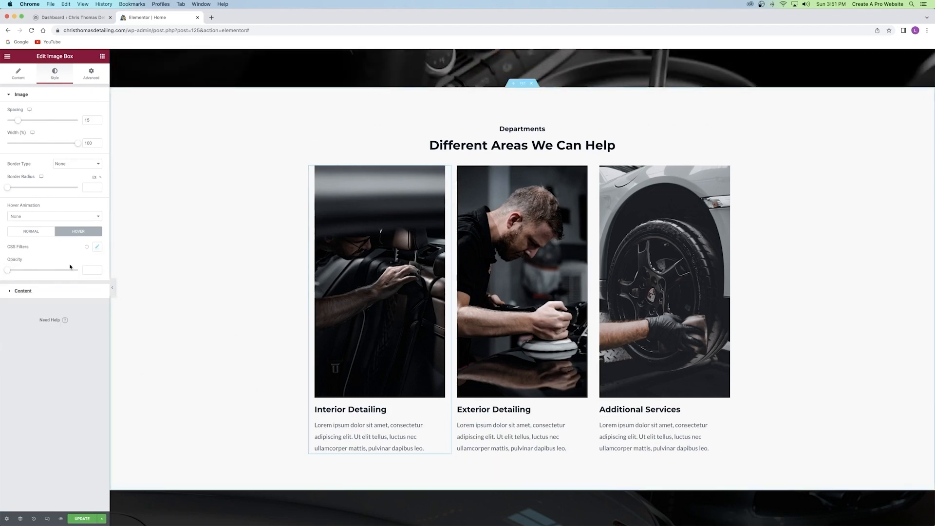
pyautogui.click(97, 247)
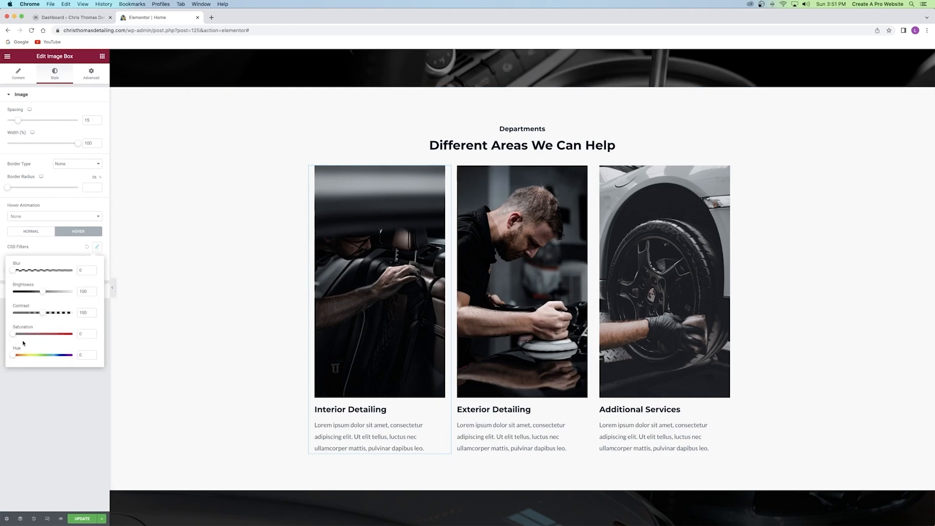
pyautogui.click(94, 390)
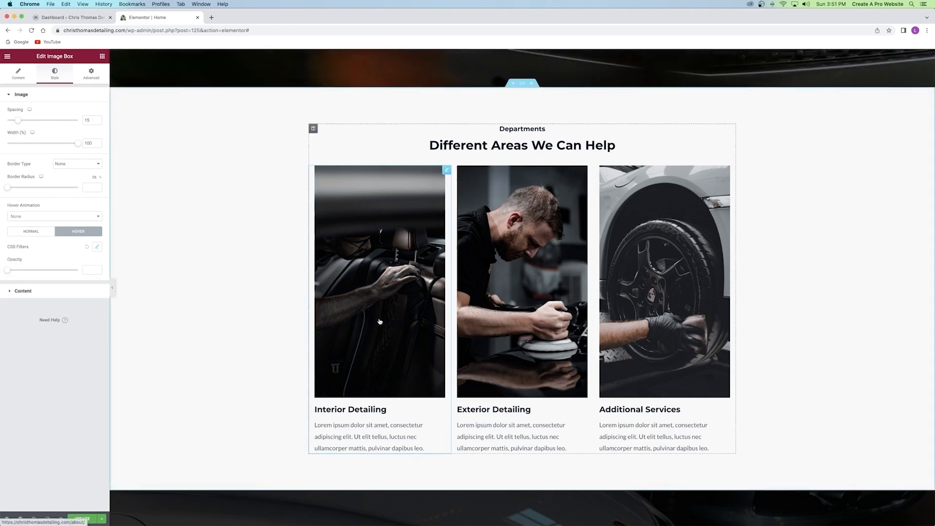
pyautogui.click(96, 247)
pyautogui.moveTo(12, 336); pyautogui.dragTo(43, 334)
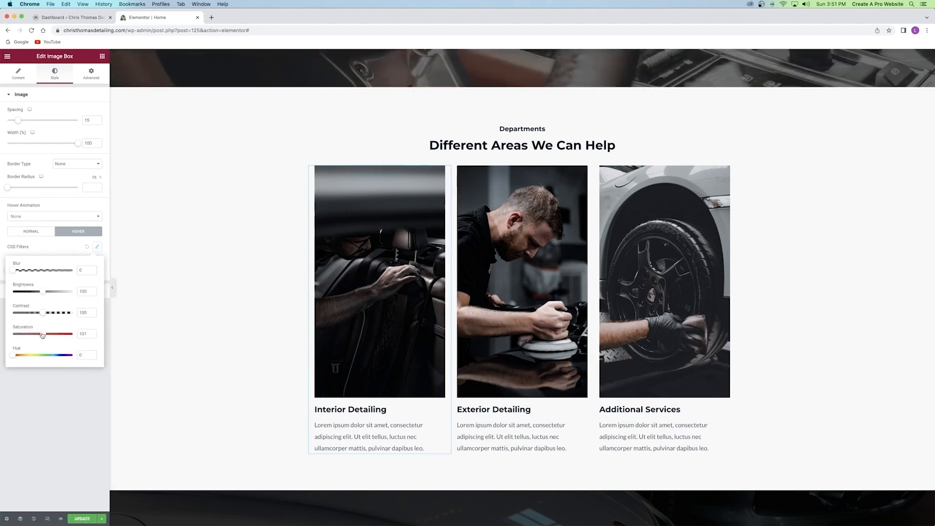
pyautogui.moveTo(13, 270); pyautogui.dragTo(55, 270)
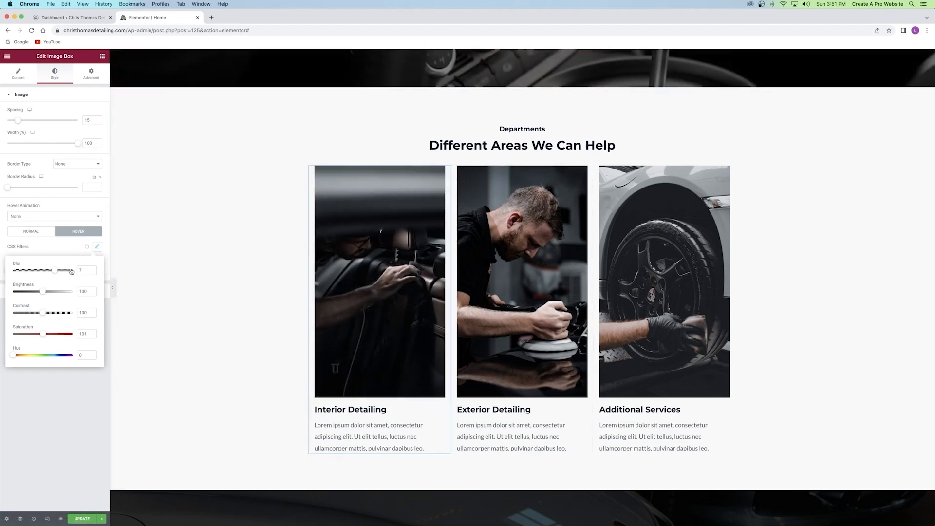
pyautogui.click(2, 269)
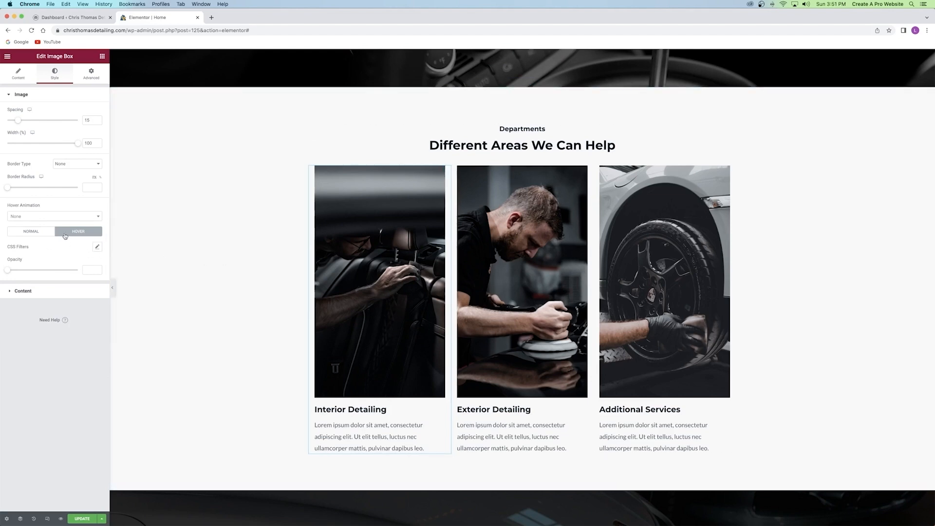
# Try Grow and Shrink hover animations, set it back to None, and update the page.
pyautogui.click(39, 216)
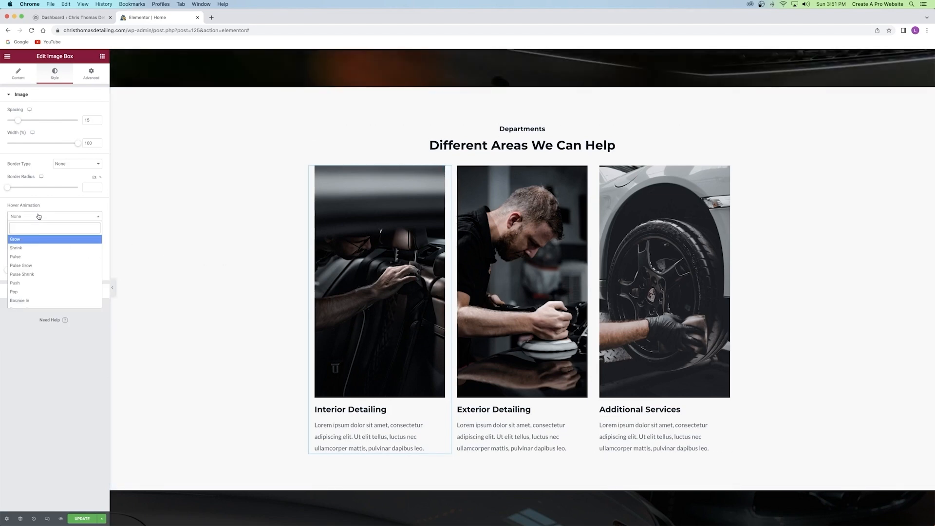
pyautogui.click(24, 241)
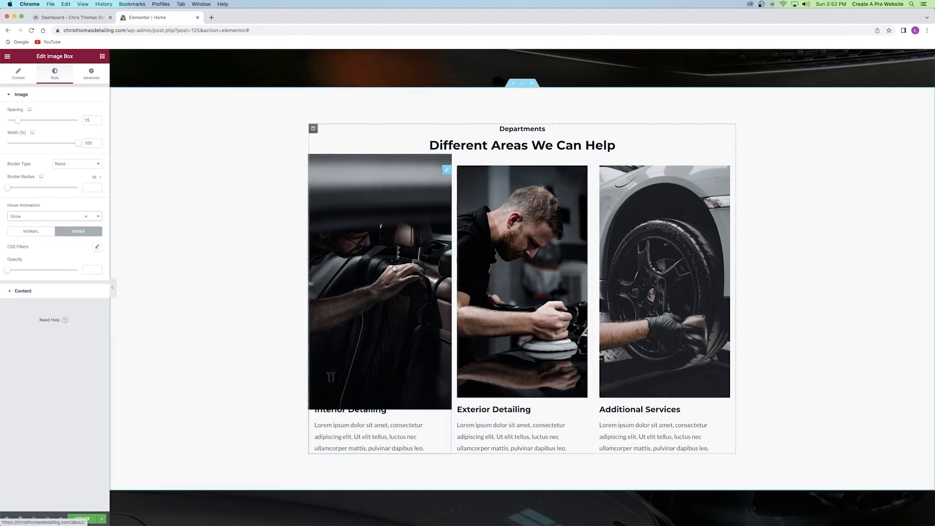
pyautogui.click(37, 216)
pyautogui.click(24, 248)
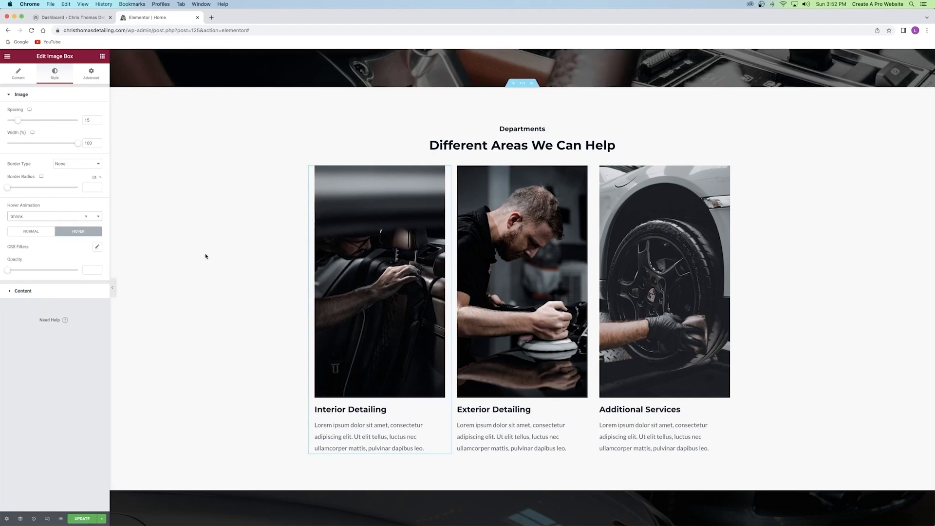
pyautogui.click(32, 216)
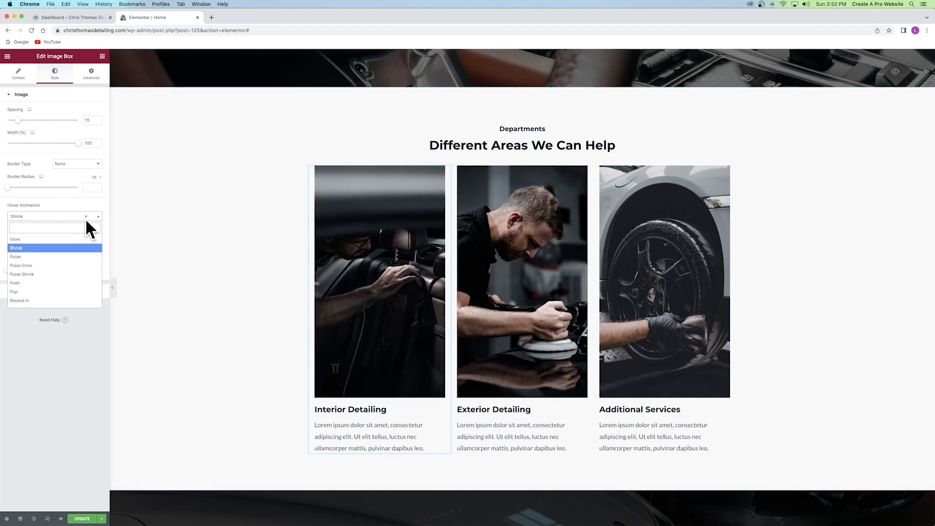
pyautogui.click(60, 335)
pyautogui.click(85, 217)
pyautogui.click(46, 348)
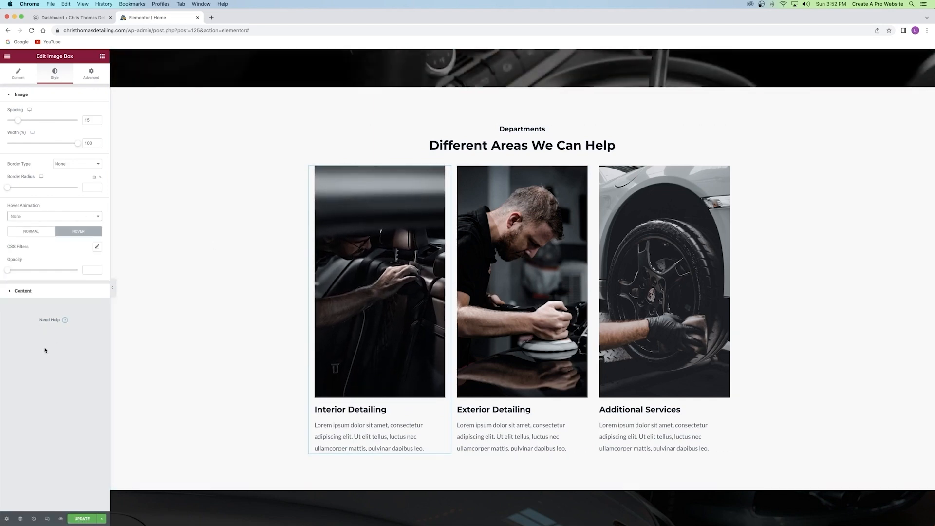
pyautogui.click(33, 232)
pyautogui.click(80, 519)
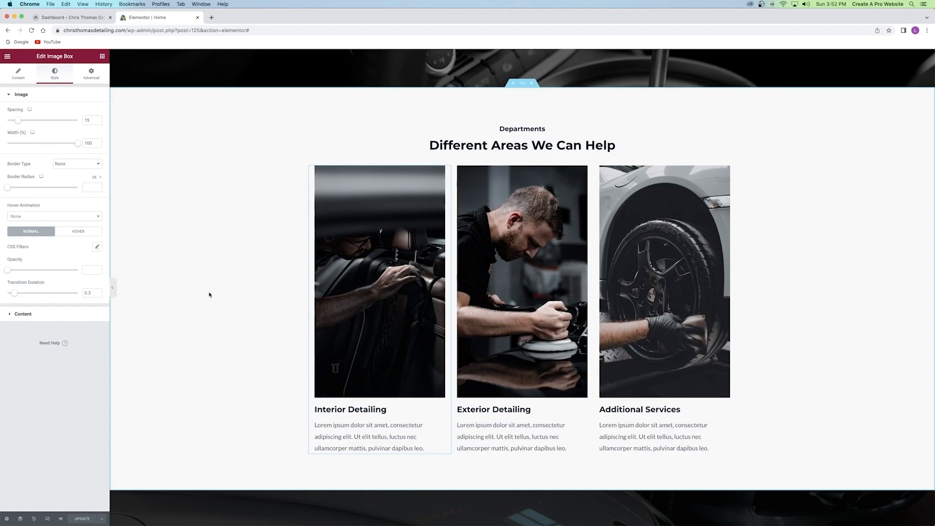
pyautogui.scroll(15, 209, 294)
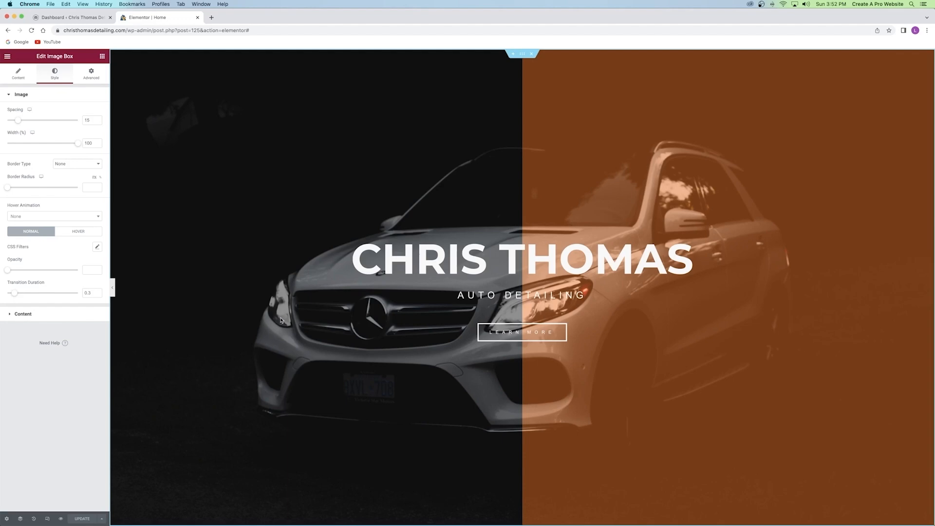
# Go from the Elementor editor to the WordPress dashboard tab.
pyautogui.click(68, 18)
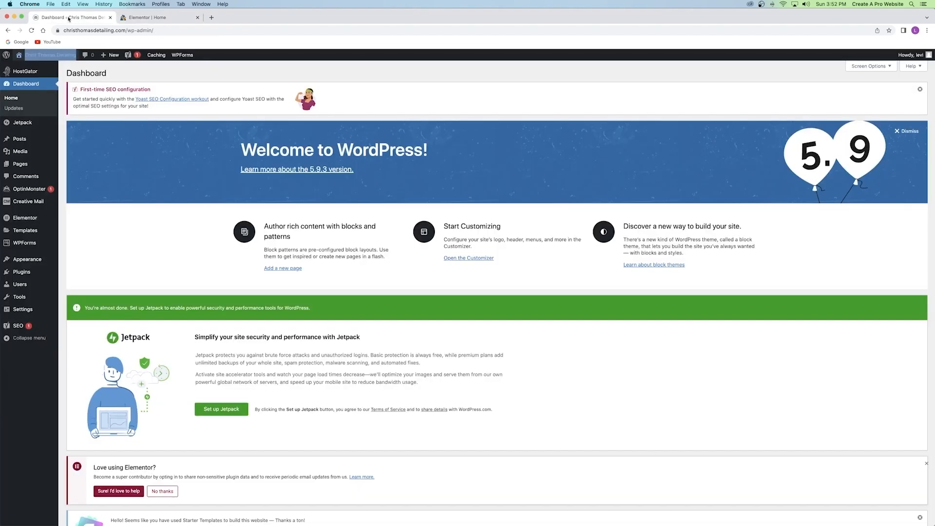
pyautogui.click(164, 20)
pyautogui.click(74, 20)
pyautogui.click(161, 19)
pyautogui.click(75, 20)
pyautogui.click(161, 18)
pyautogui.click(7, 56)
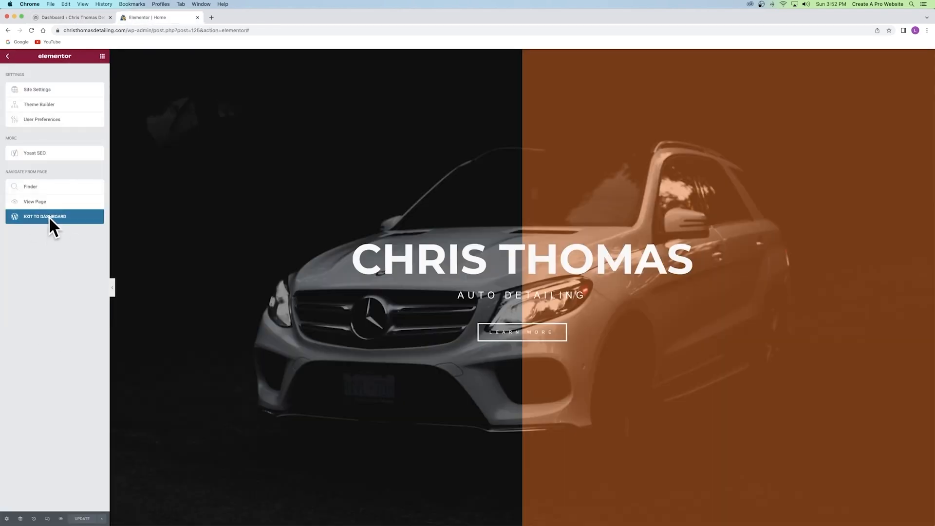
pyautogui.click(68, 19)
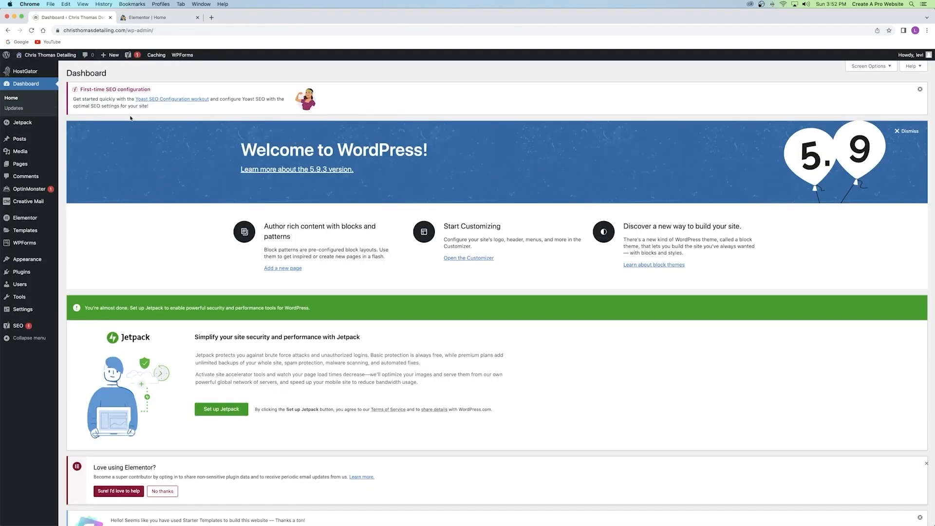
# Open Add Plugins in a new tab, search 'preloader', and install and activate Preloader Plus.
pyautogui.moveTo(23, 276)
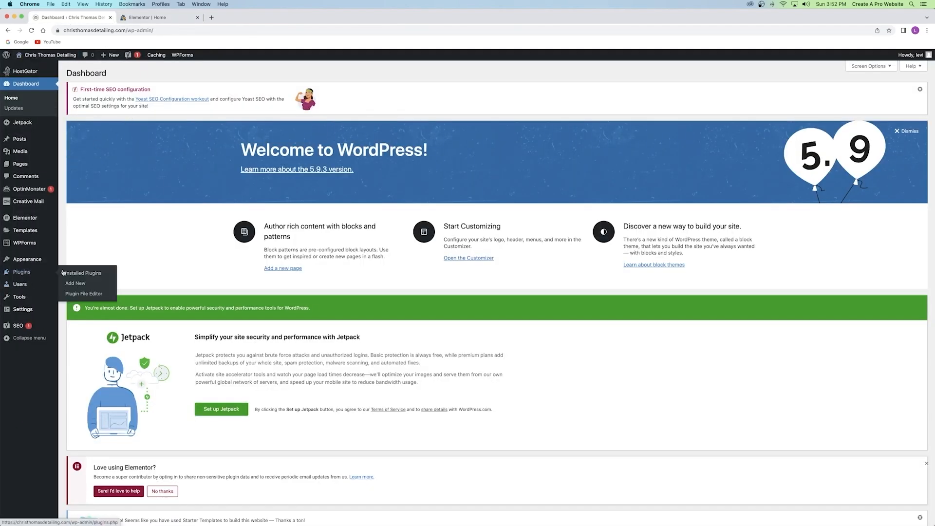
pyautogui.rightClick(76, 284)
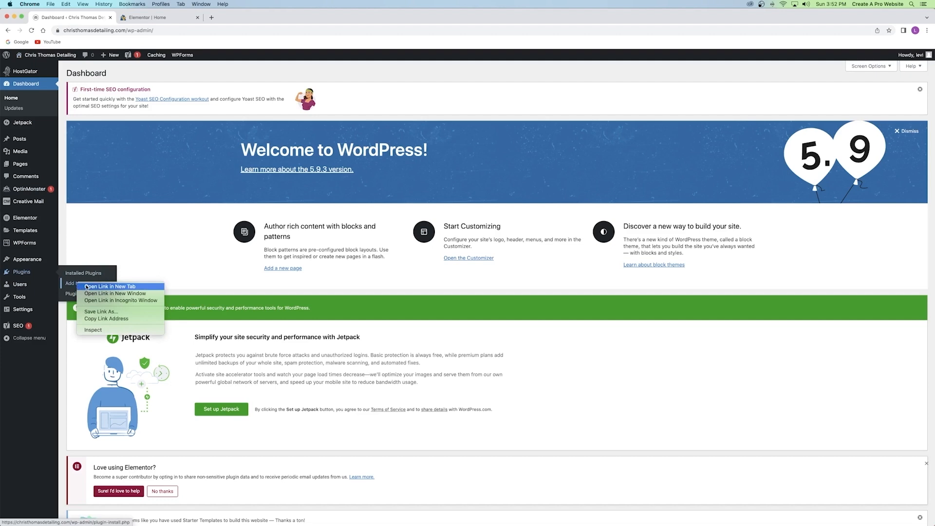
pyautogui.click(87, 286)
pyautogui.hotkey('ctrl', 'Tab')
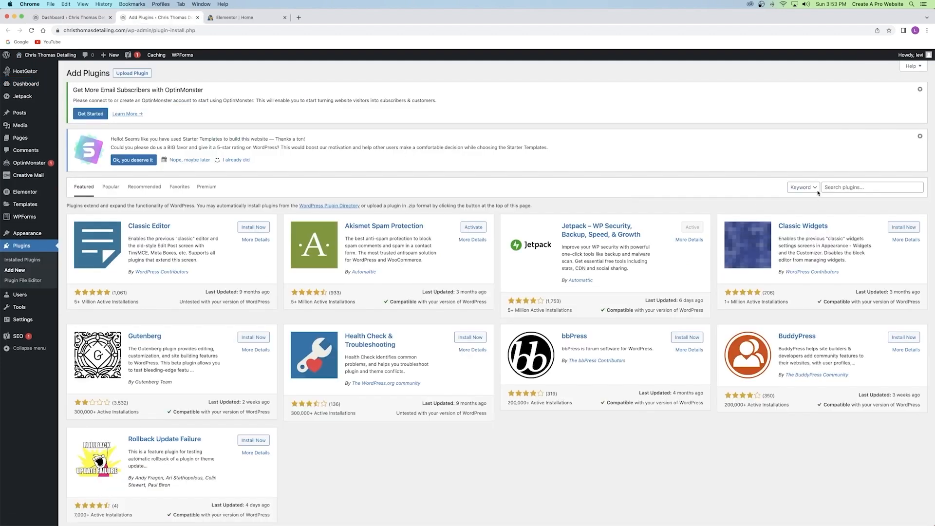
pyautogui.click(841, 187)
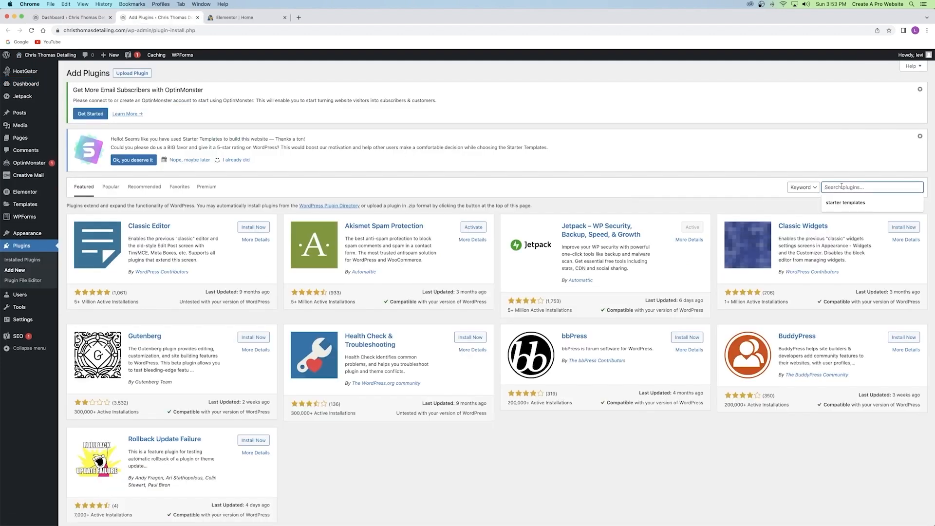
pyautogui.write('preloader')
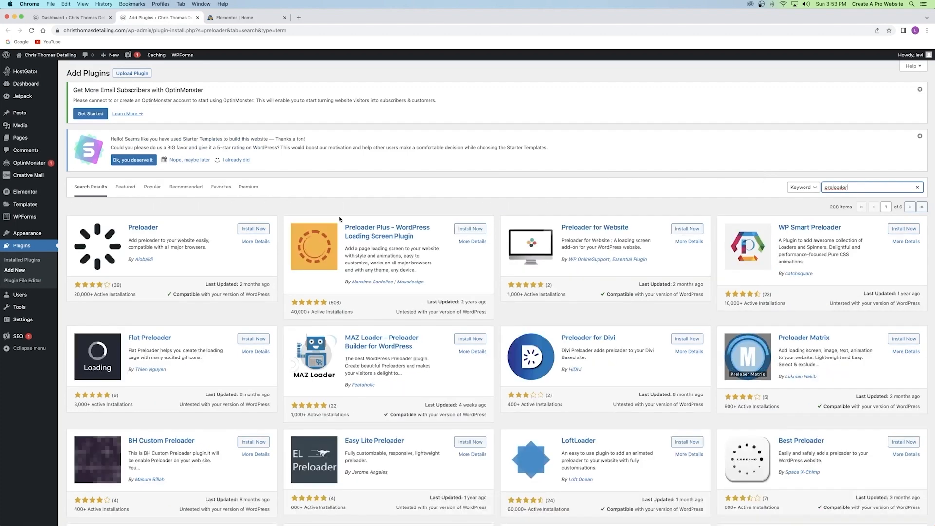
pyautogui.click(470, 229)
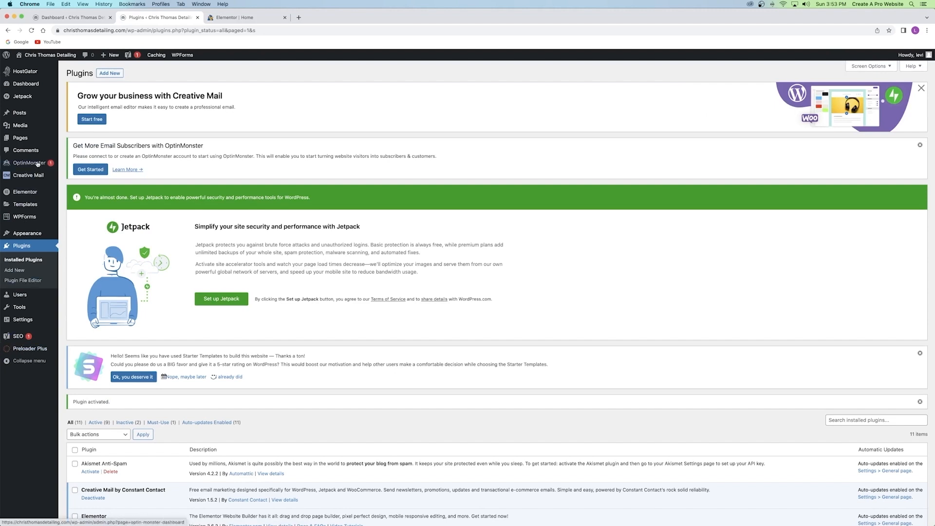
pyautogui.moveTo(29, 237)
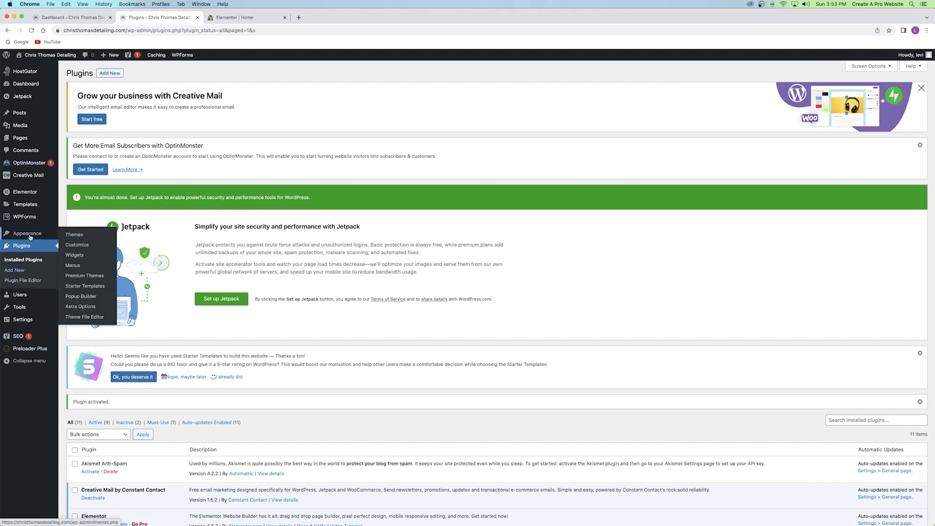
# In the Customizer, move the Preloader Plus progress bar to the Bottom position.
pyautogui.click(75, 249)
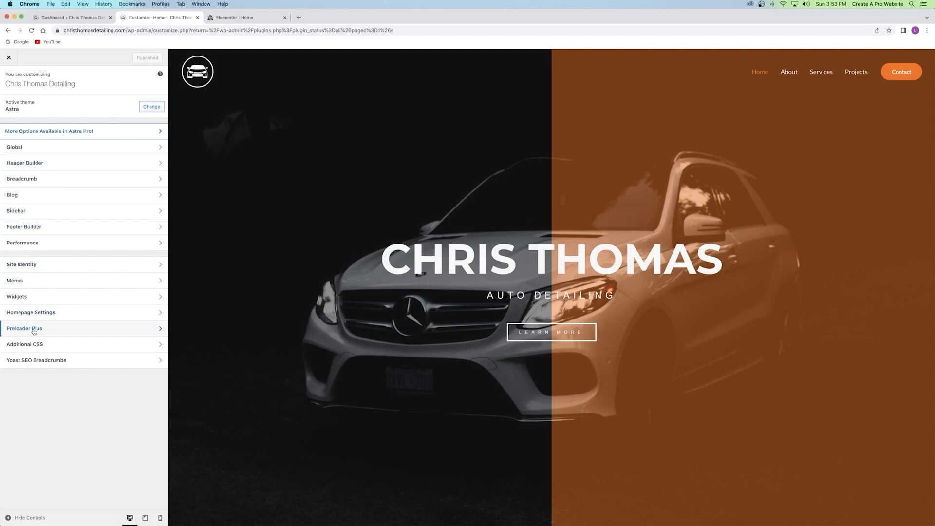
pyautogui.click(33, 329)
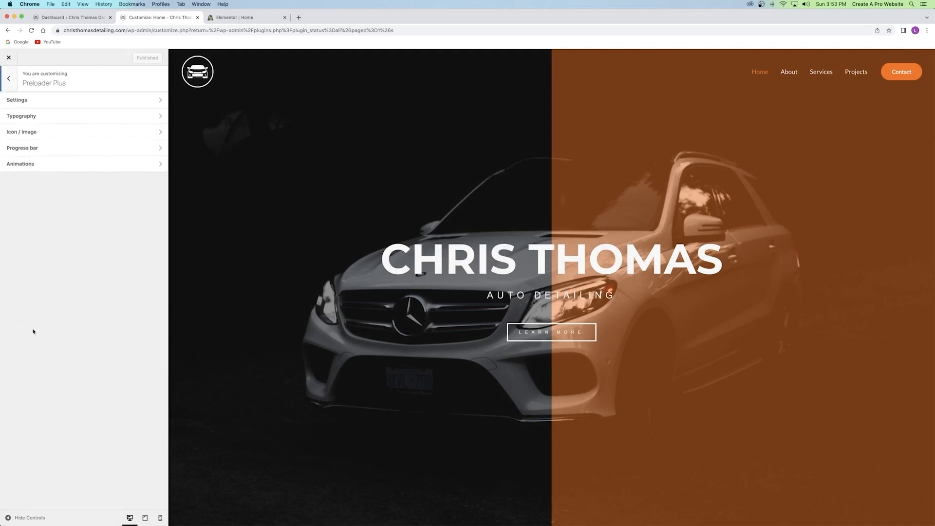
pyautogui.click(84, 148)
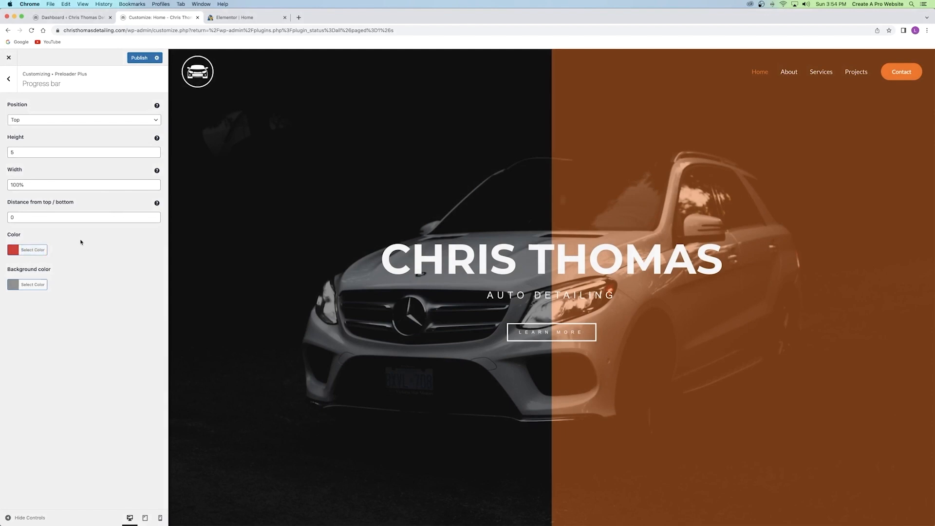
pyautogui.click(27, 121)
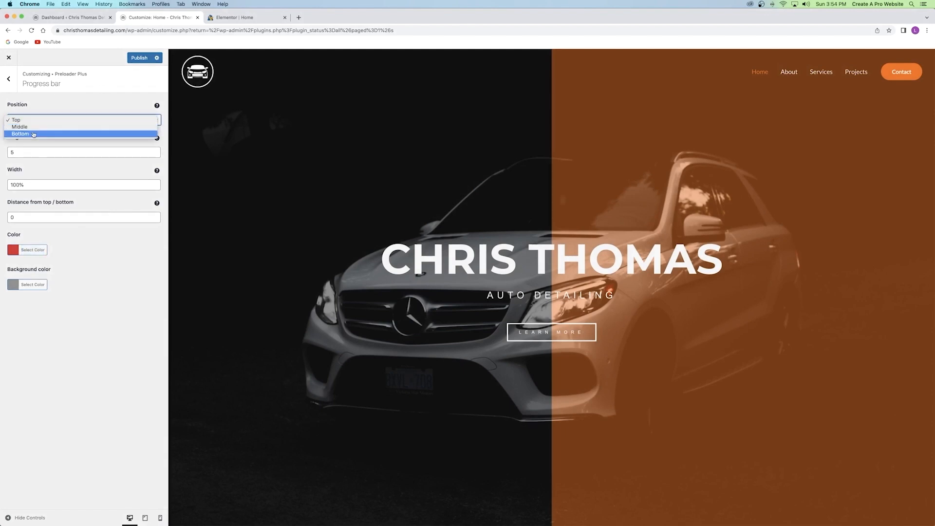
pyautogui.click(34, 134)
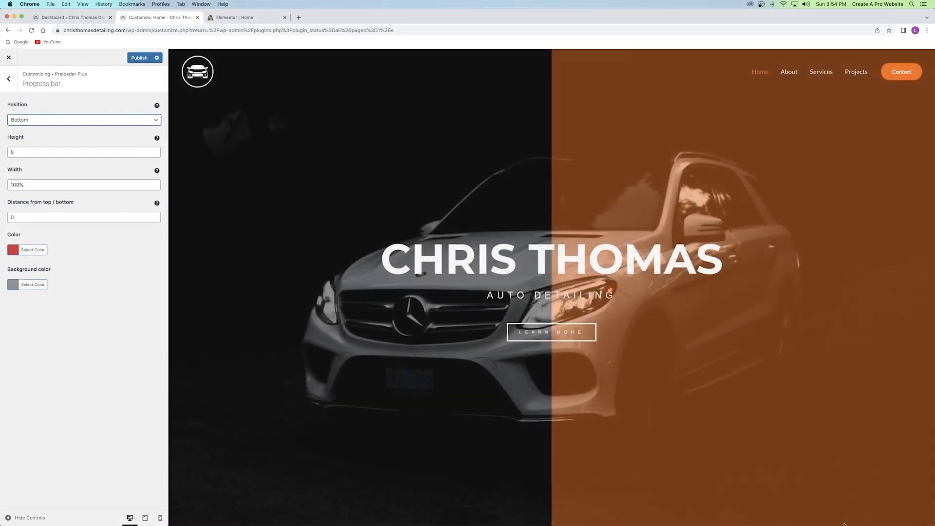
pyautogui.click(8, 78)
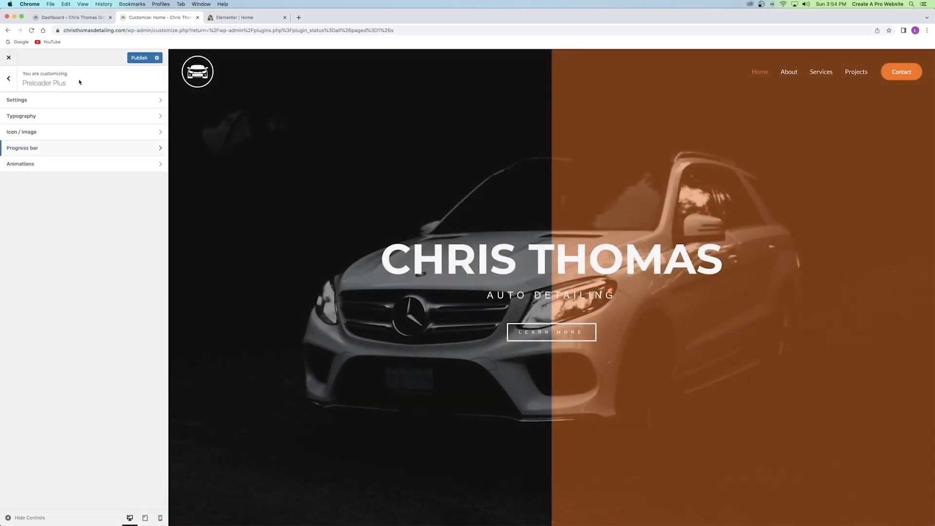
pyautogui.click(47, 101)
# In Preloader Plus settings, hide the progress bar and built-in icon and enable the custom image.
pyautogui.click(15, 217)
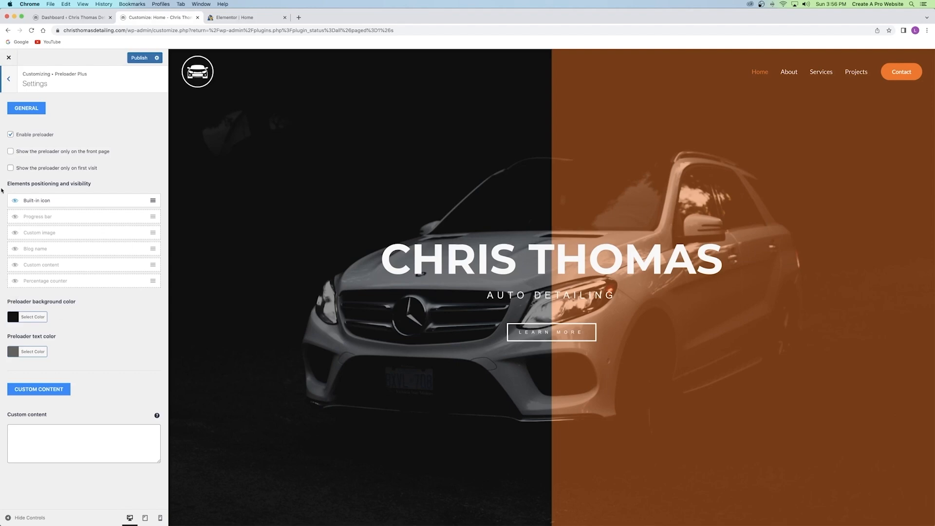
pyautogui.click(14, 201)
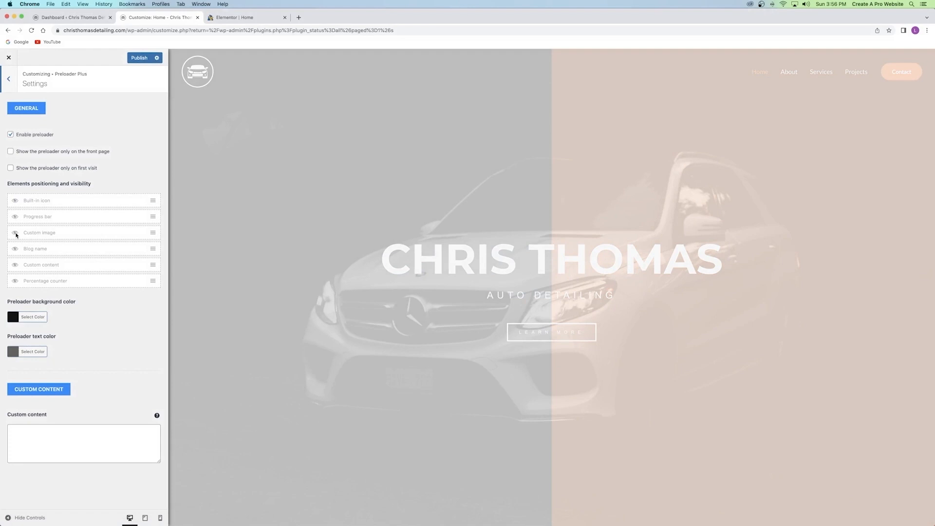
pyautogui.click(15, 233)
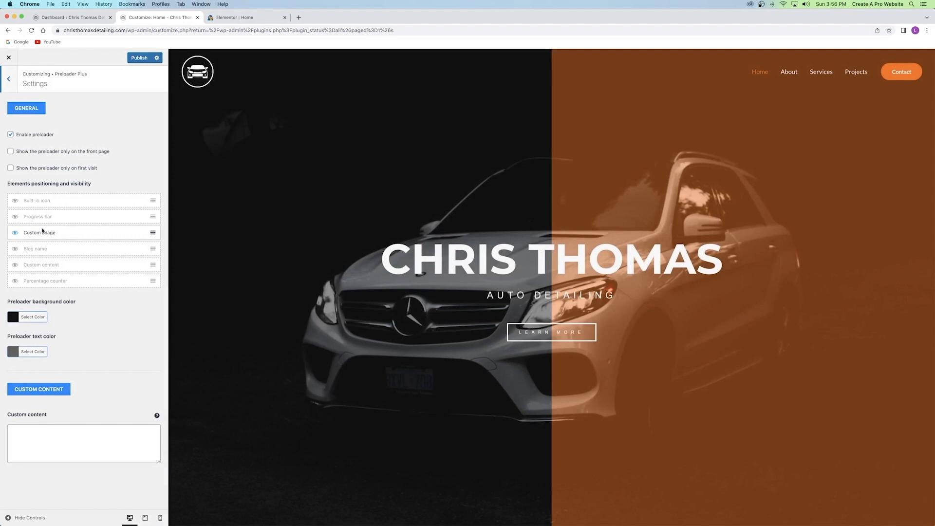
pyautogui.click(8, 79)
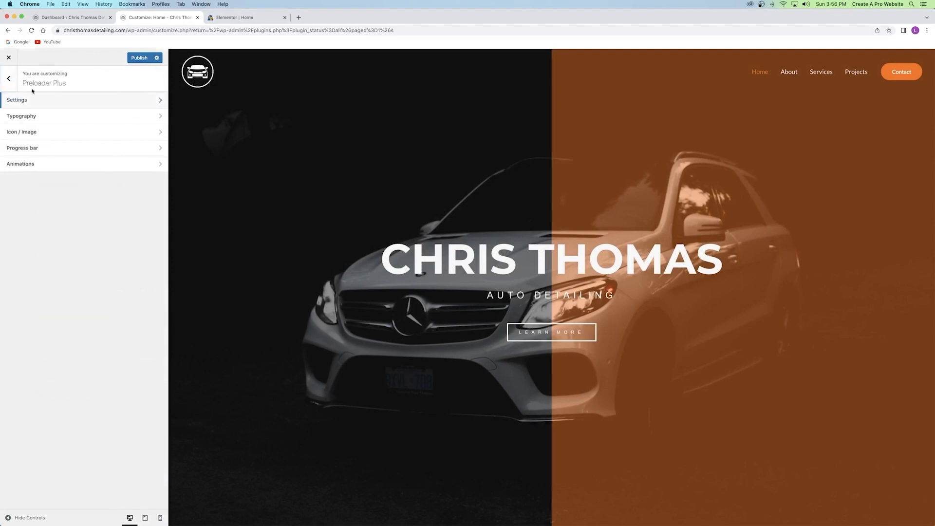
pyautogui.click(27, 132)
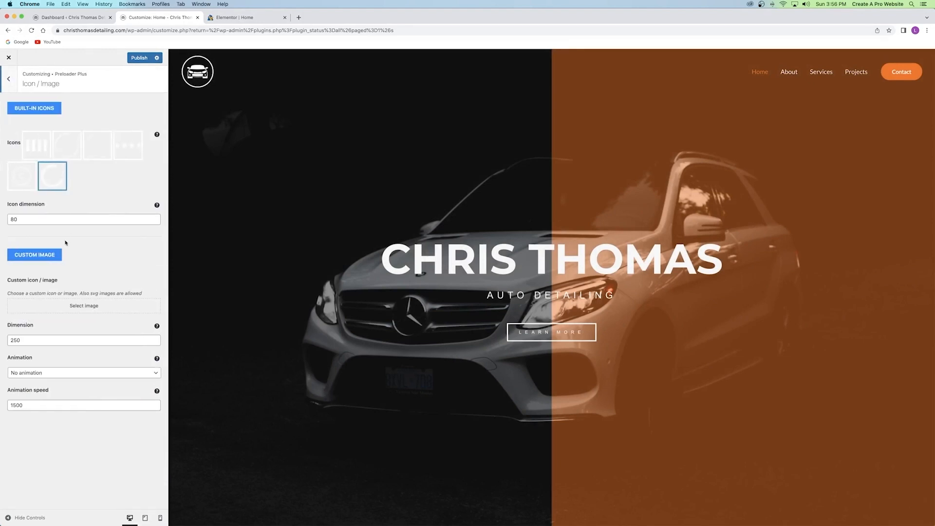
# Choose White-Logo.png from the media library as the preloader's custom image.
pyautogui.click(82, 306)
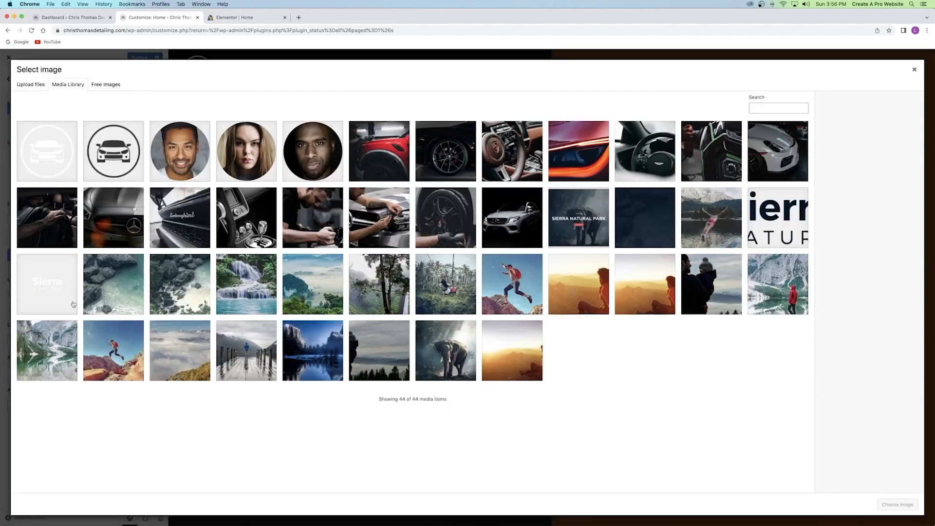
pyautogui.click(69, 179)
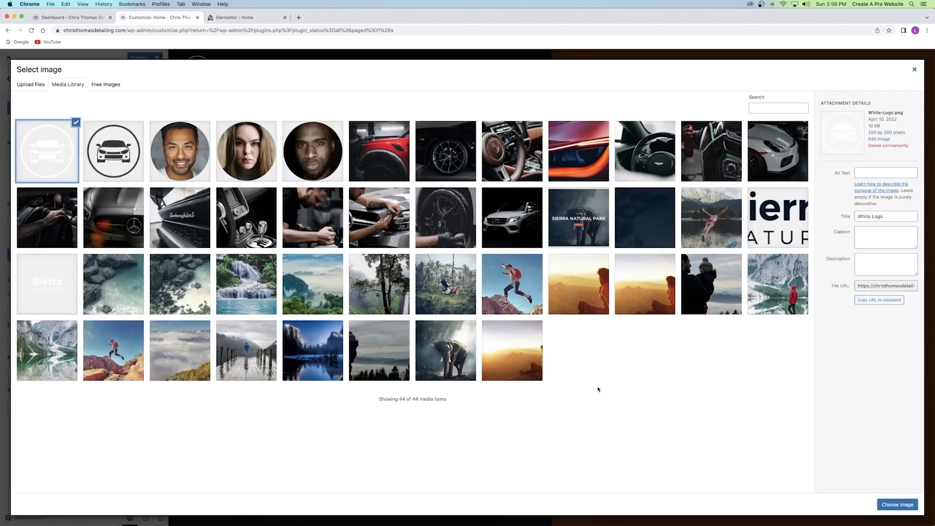
pyautogui.click(900, 510)
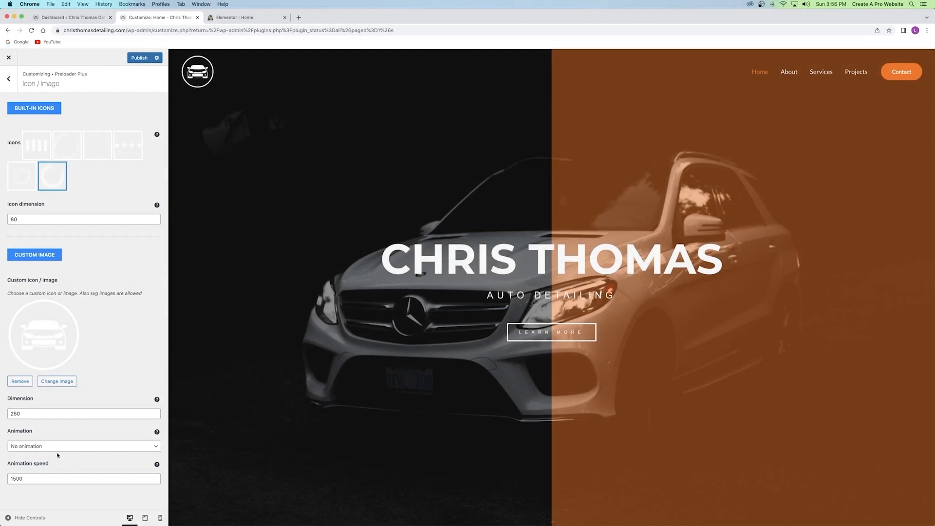
# Set the logo animation to Rotation with animation speed 3000.
pyautogui.click(88, 447)
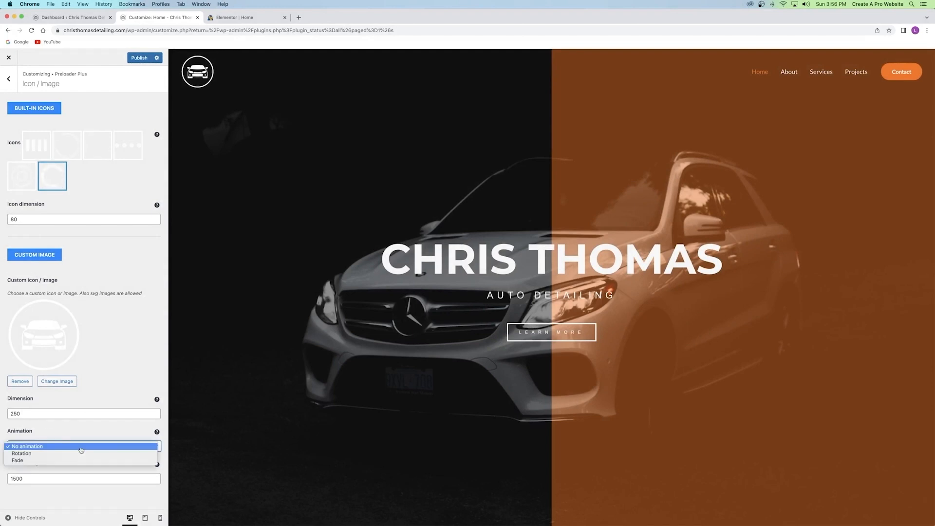
pyautogui.click(52, 456)
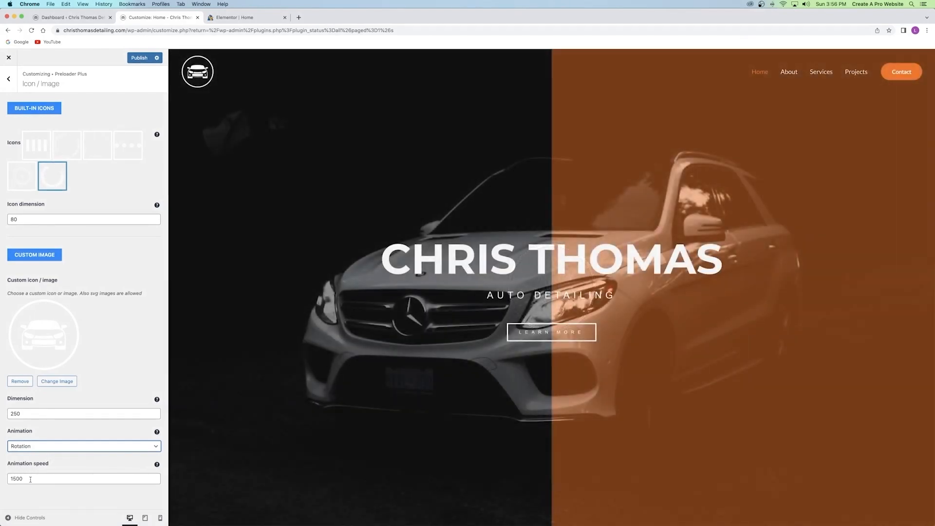
pyautogui.moveTo(30, 479); pyautogui.dragTo(1, 481)
pyautogui.write('500')
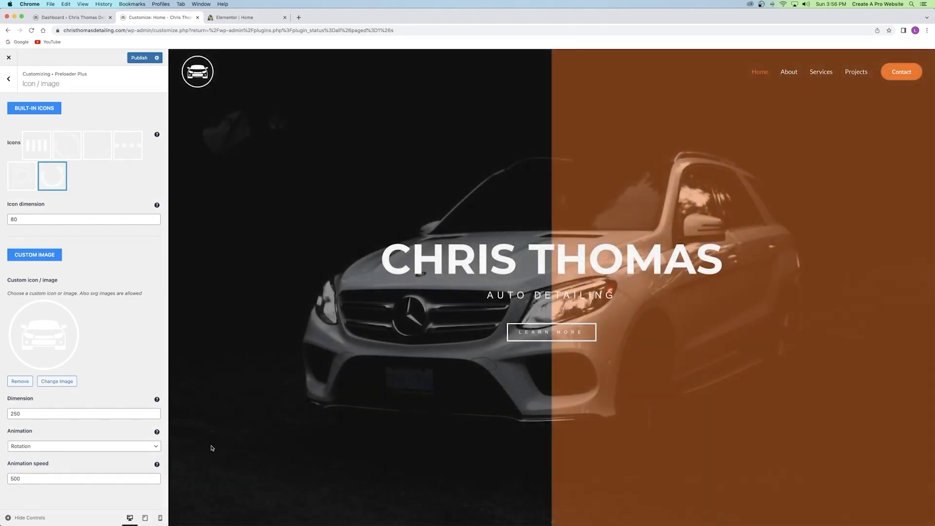
pyautogui.moveTo(38, 478); pyautogui.dragTo(1, 479)
pyautogui.write('3000')
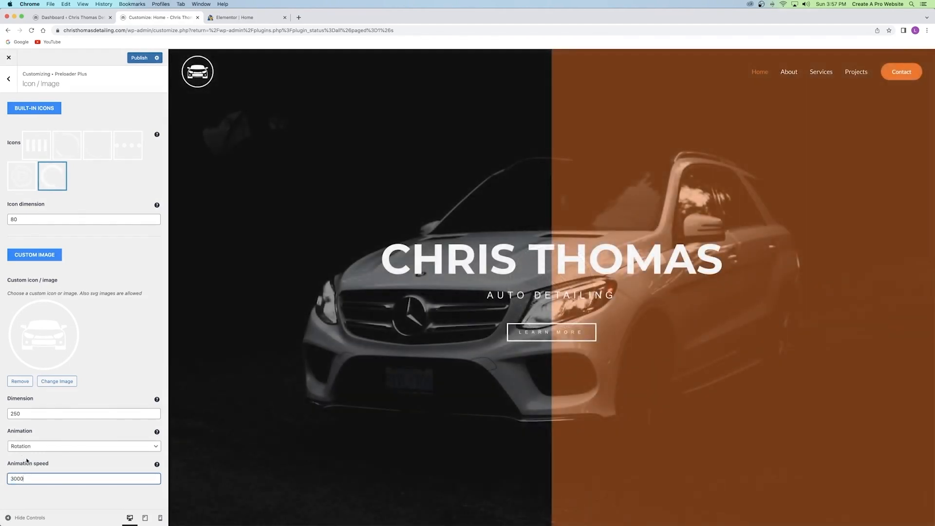
# Set the preloader logo dimension to 150.
pyautogui.moveTo(29, 412); pyautogui.dragTo(1, 414)
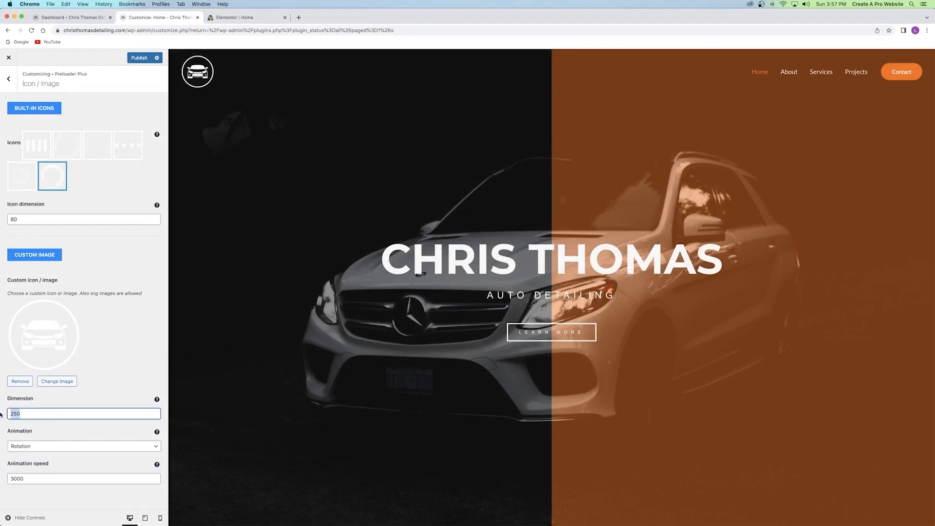
pyautogui.write('50')
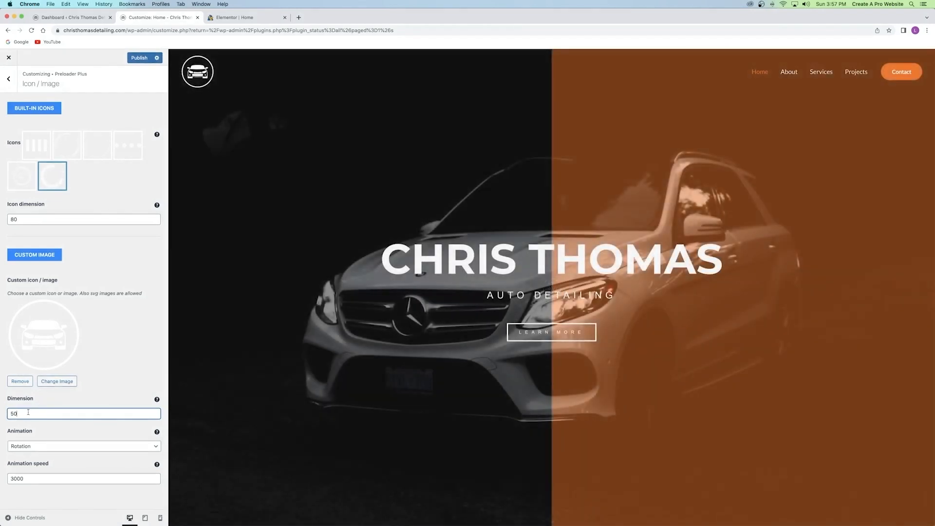
pyautogui.moveTo(29, 412); pyautogui.dragTo(1, 414)
pyautogui.write('300')
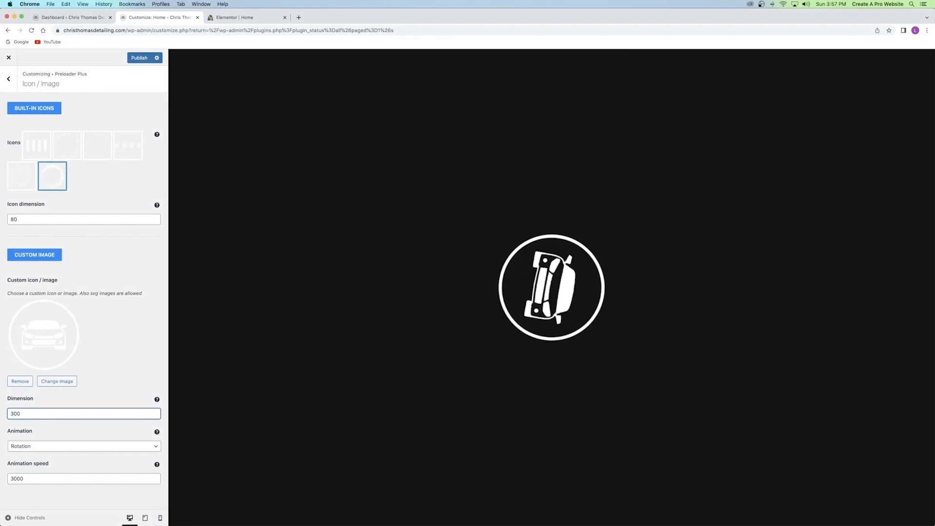
pyautogui.moveTo(19, 413); pyautogui.dragTo(1, 413)
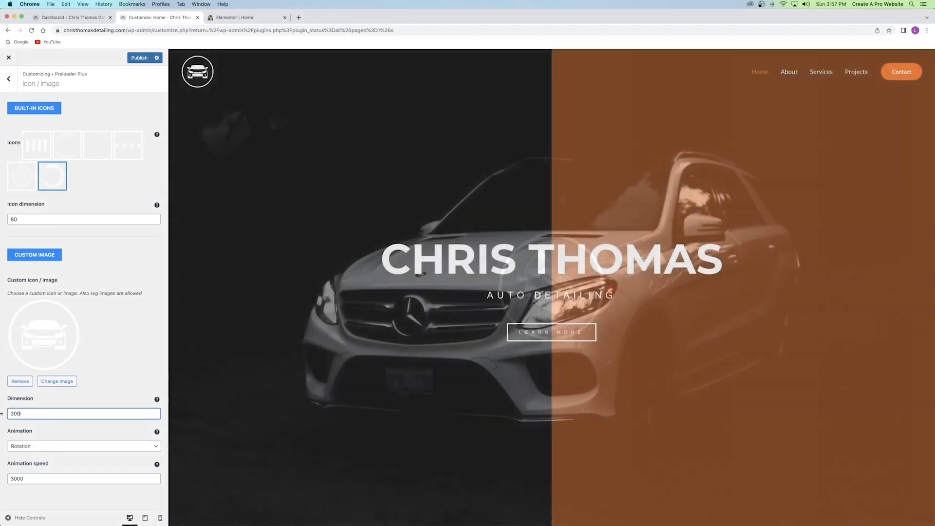
pyautogui.write('150')
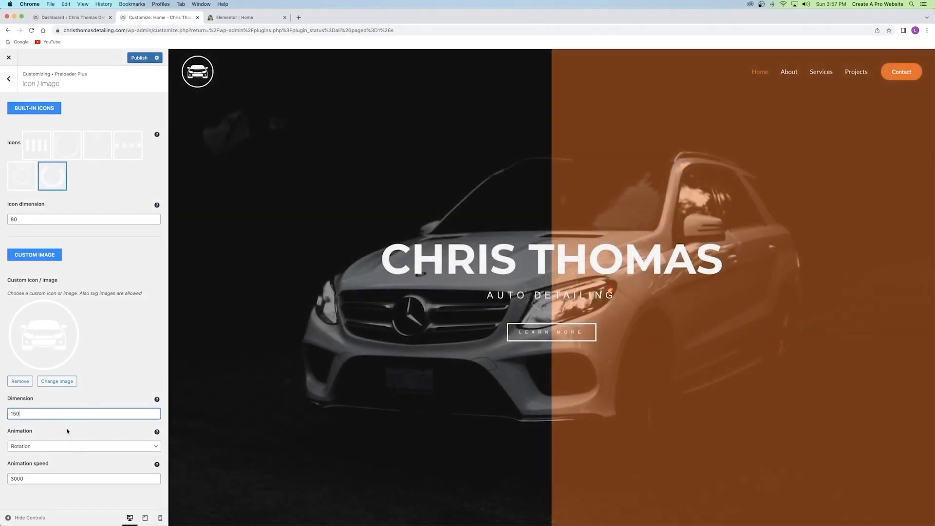
pyautogui.click(67, 429)
# Enable custom content in the preloader settings and enter the business name.
pyautogui.click(8, 78)
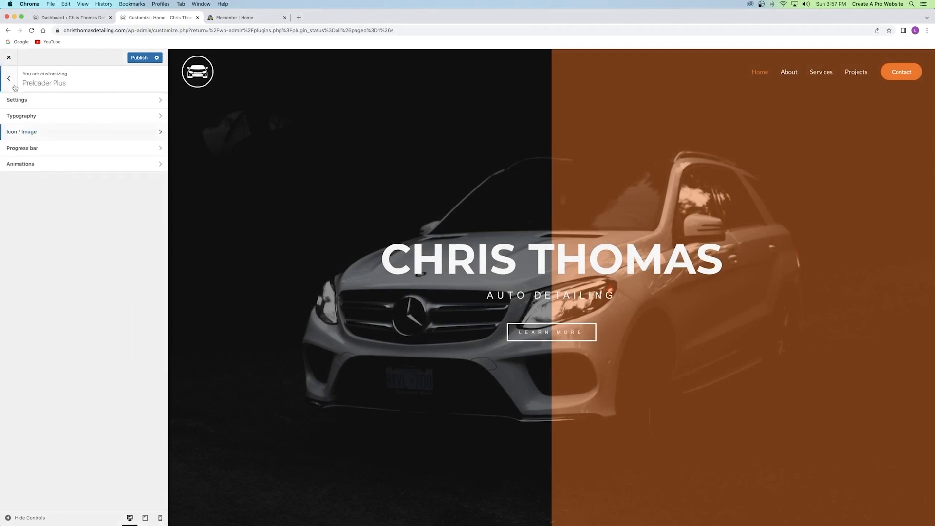
pyautogui.click(35, 99)
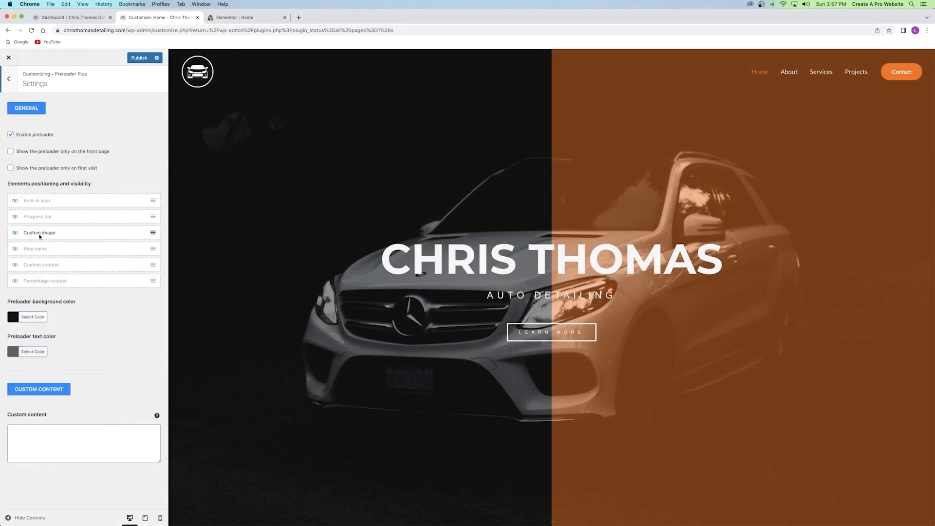
pyautogui.click(15, 266)
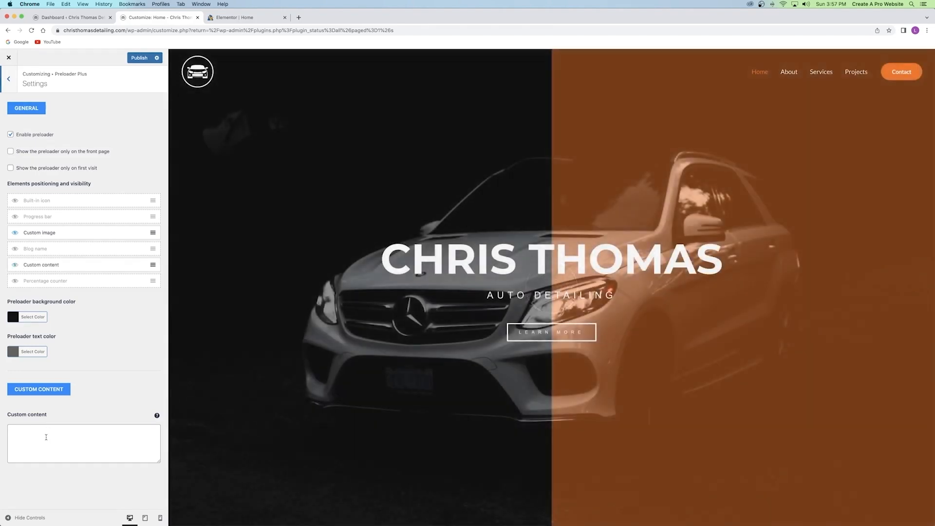
pyautogui.click(46, 437)
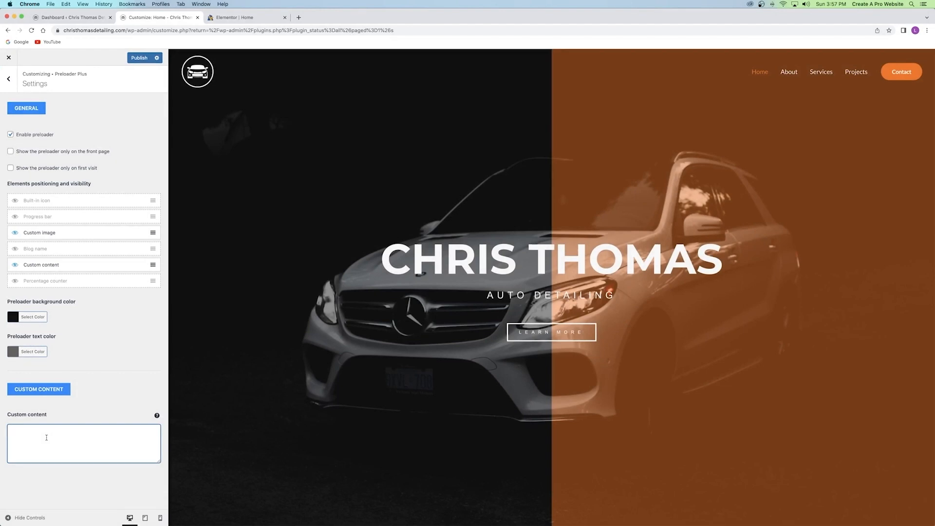
# Set the custom content typography text case to Uppercase.
pyautogui.click(9, 78)
pyautogui.click(44, 117)
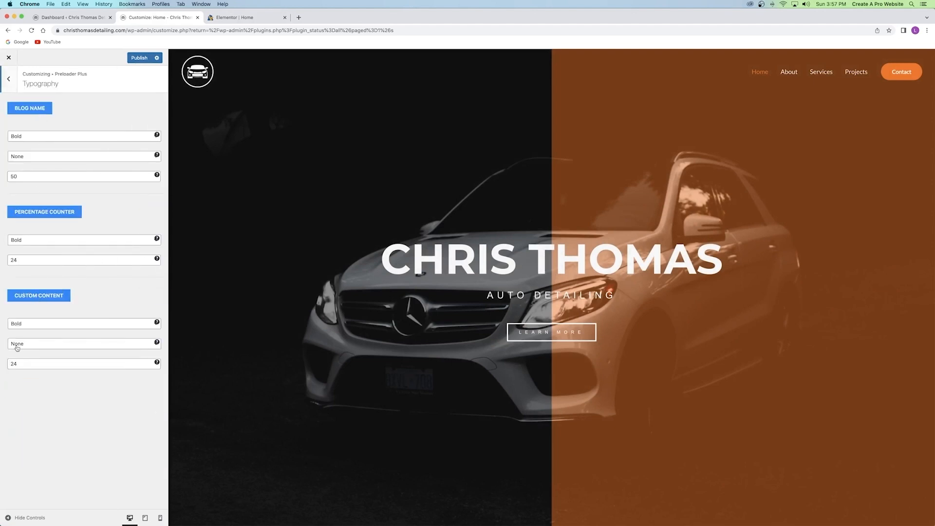
pyautogui.click(34, 344)
pyautogui.click(45, 352)
pyautogui.click(39, 345)
pyautogui.click(36, 351)
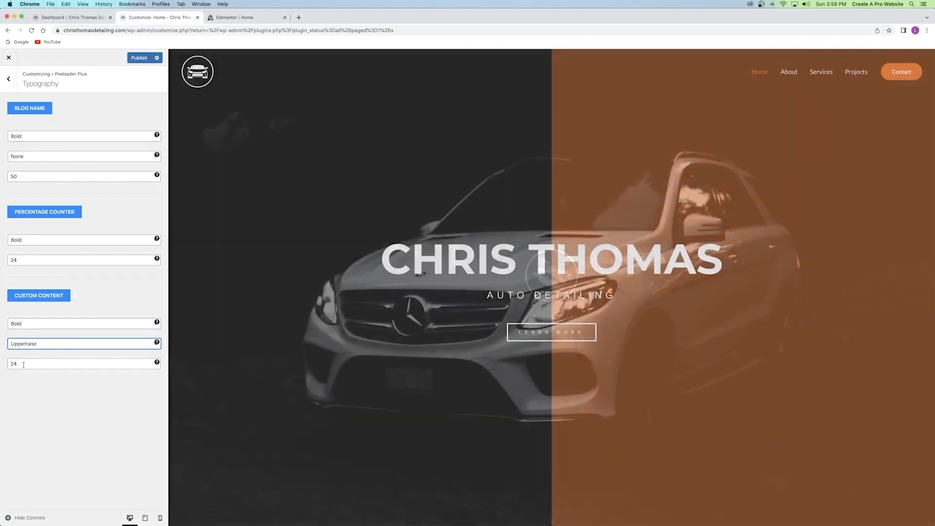
# Set the custom content font size to 75.
pyautogui.moveTo(23, 365); pyautogui.dragTo(5, 367)
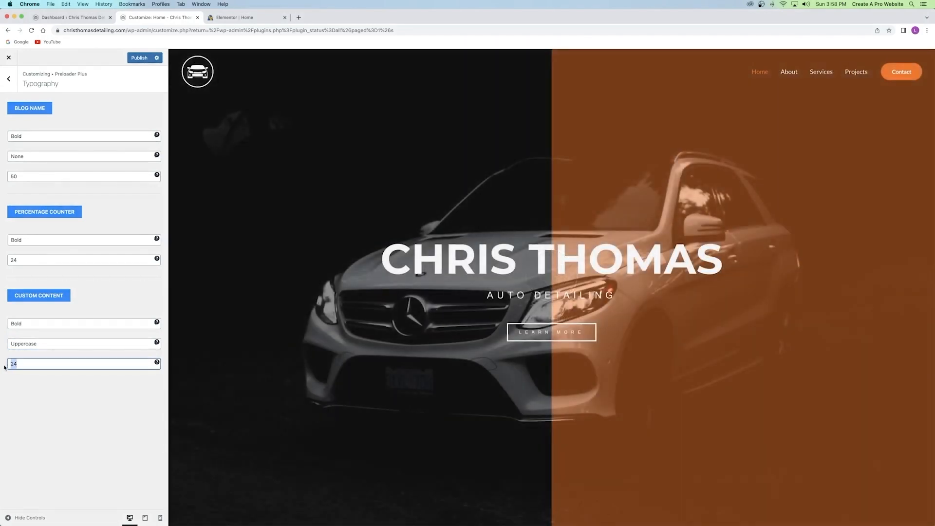
pyautogui.write('50')
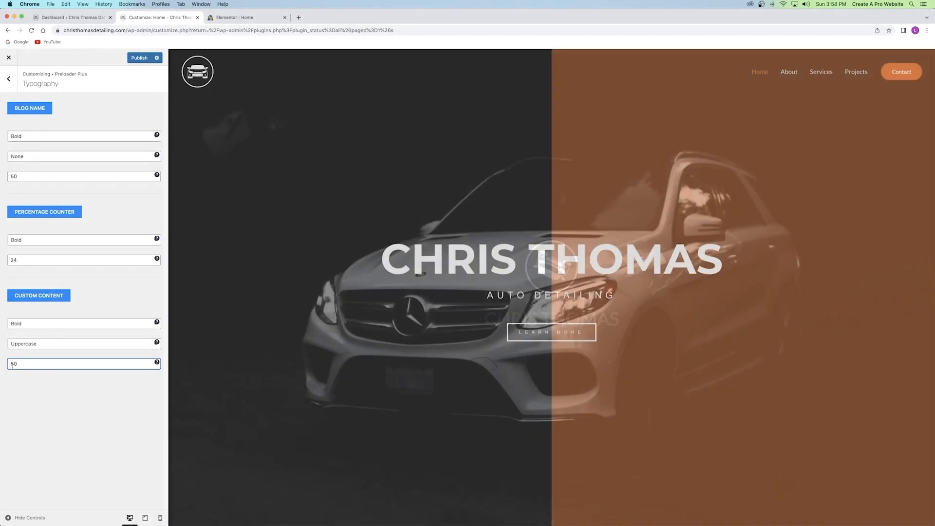
pyautogui.moveTo(18, 364); pyautogui.dragTo(2, 361)
pyautogui.write('100')
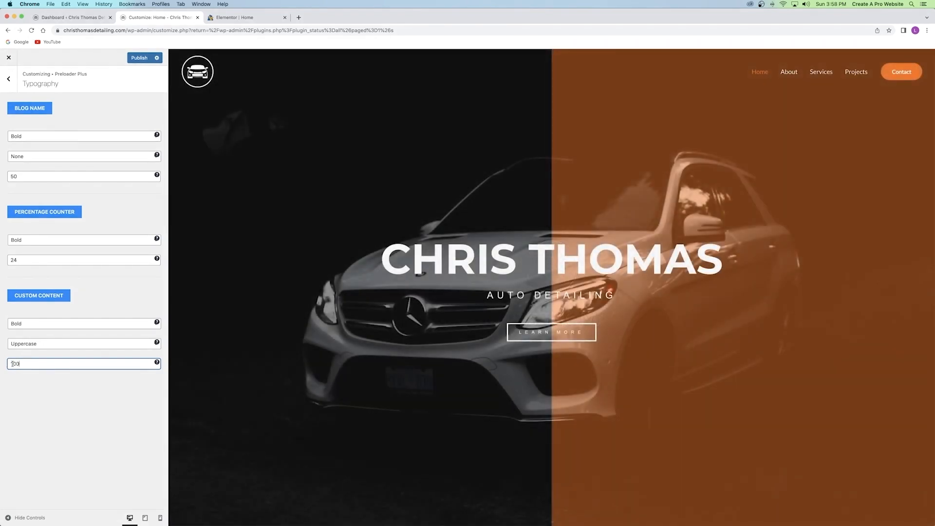
pyautogui.moveTo(30, 363); pyautogui.dragTo(1, 362)
pyautogui.write('75')
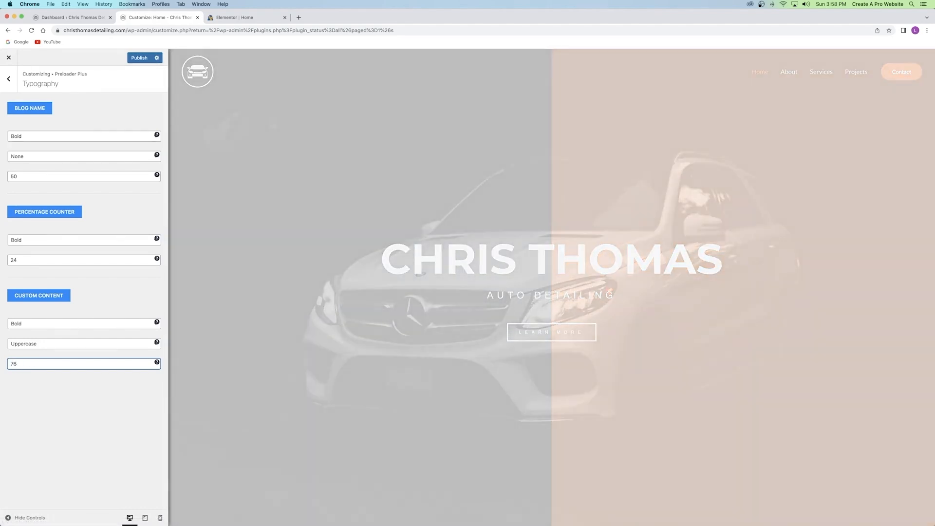
pyautogui.click(25, 380)
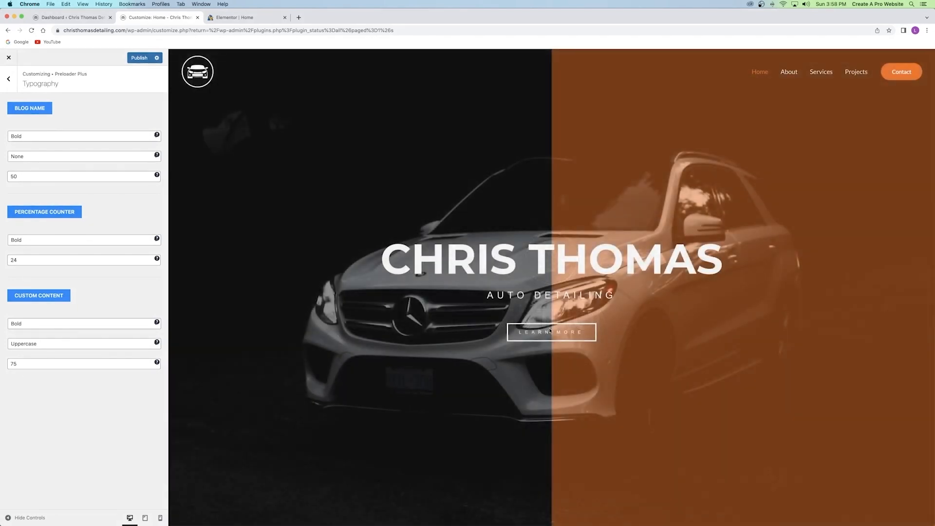
pyautogui.click(9, 78)
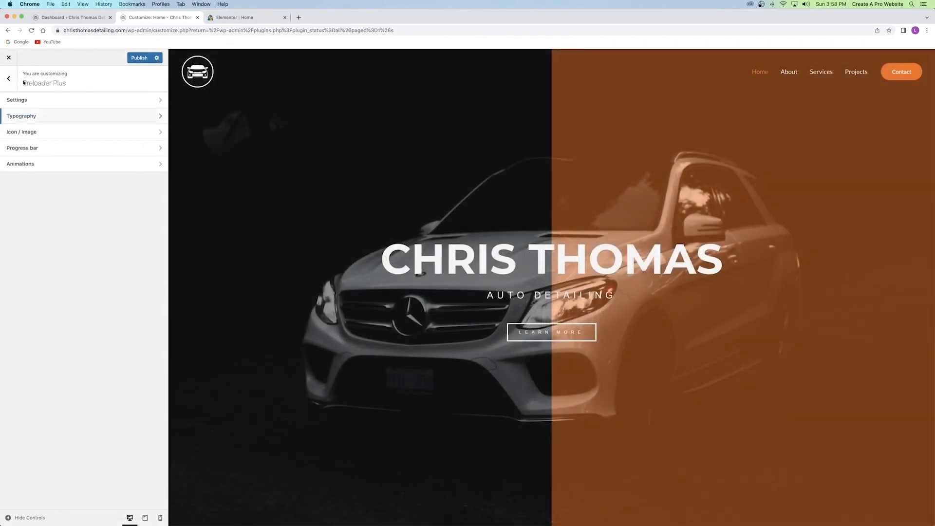
# Publish the Preloader Plus changes and close the Customizer tab.
pyautogui.click(42, 165)
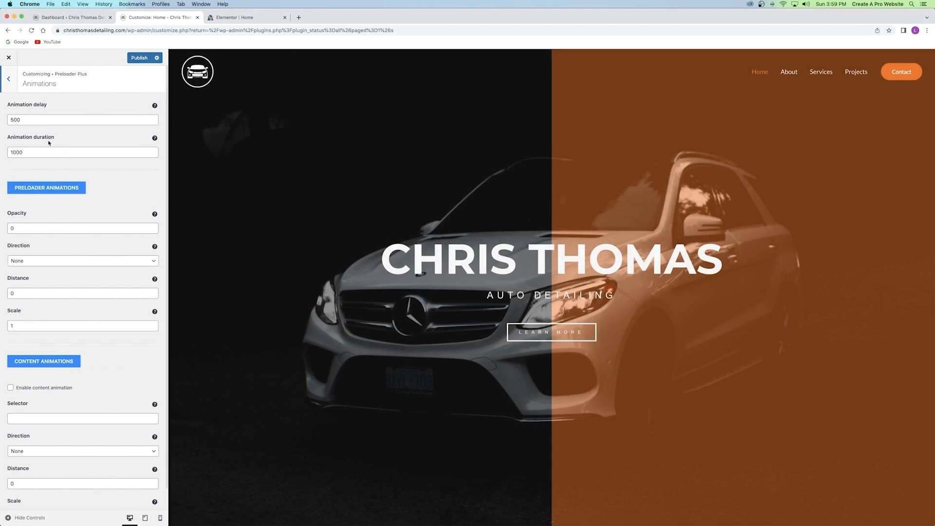
pyautogui.scroll(-1, 44, 151)
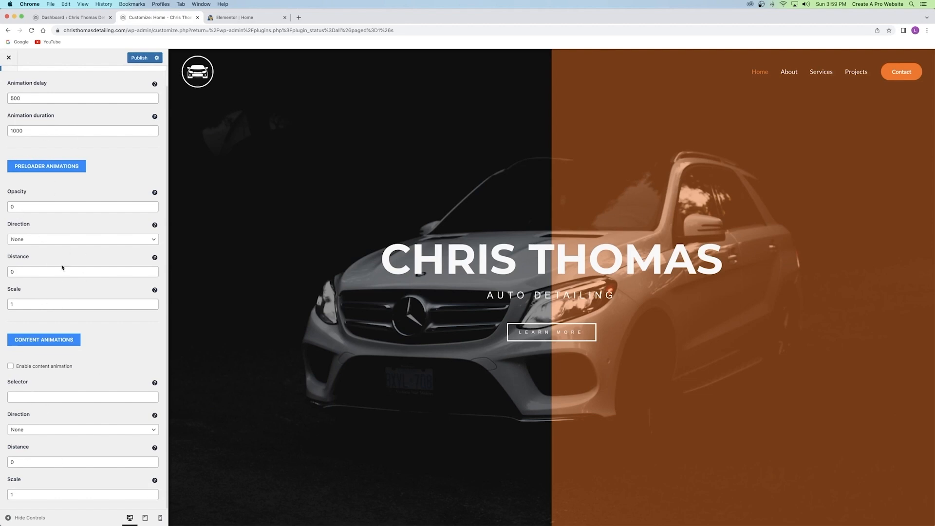
pyautogui.scroll(1, 1, 102)
pyautogui.click(10, 88)
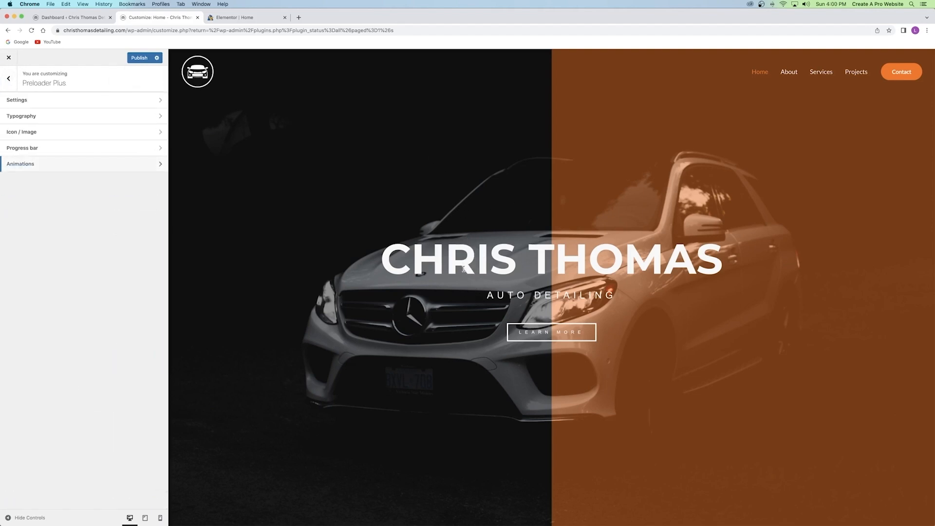
pyautogui.click(145, 58)
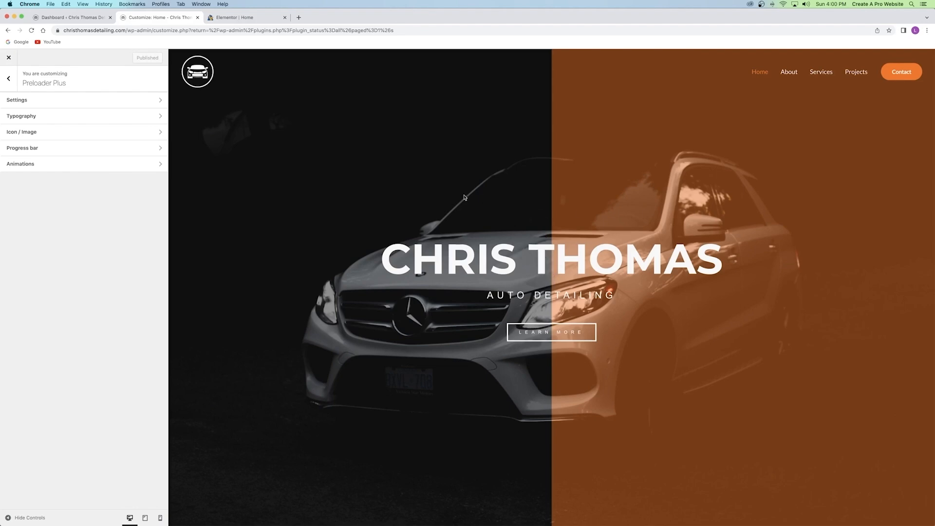
pyautogui.click(198, 18)
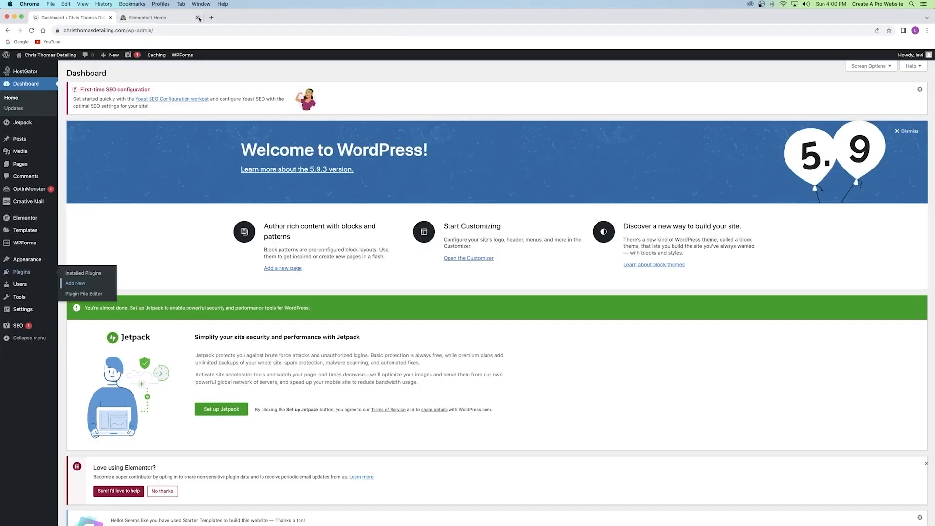
# Switch to the Elementor editor for the home page and scroll to the About Me section.
pyautogui.click(160, 18)
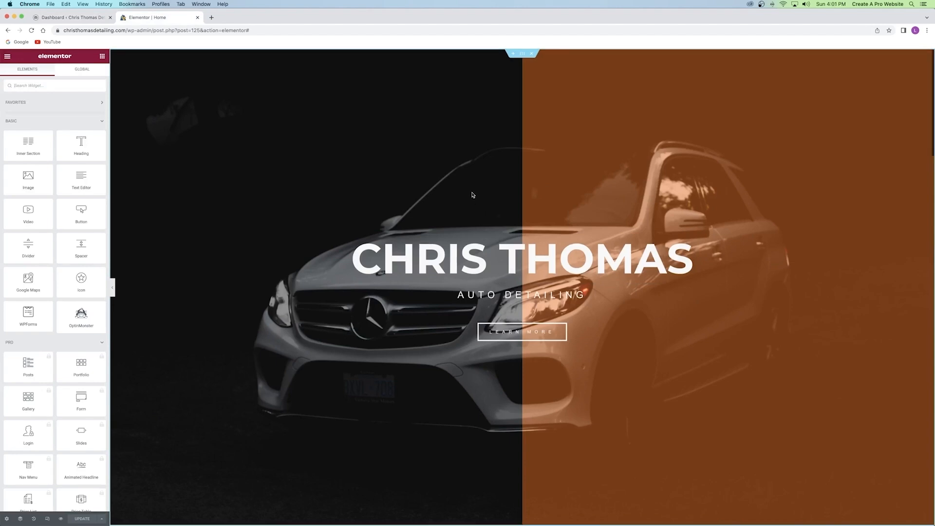
pyautogui.scroll(-8, 482, 198)
pyautogui.scroll(8, 520, 316)
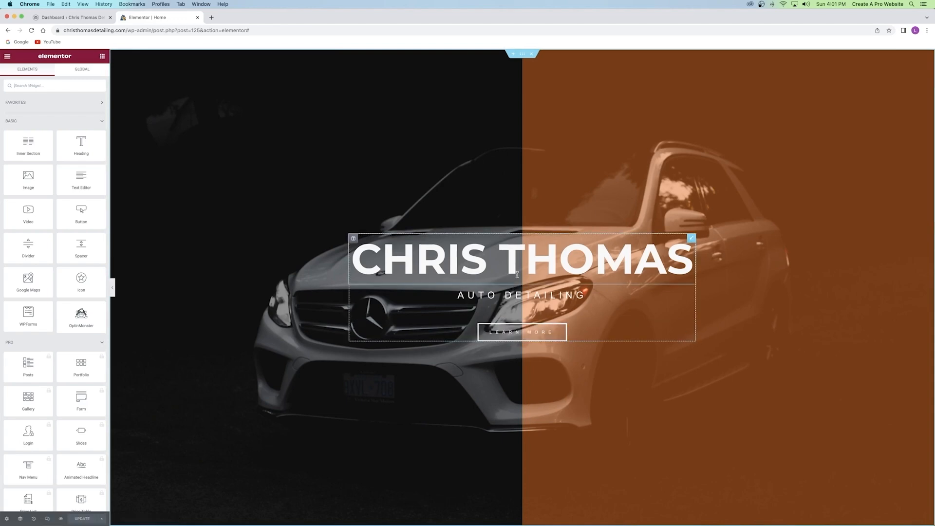
pyautogui.scroll(-7, 500, 258)
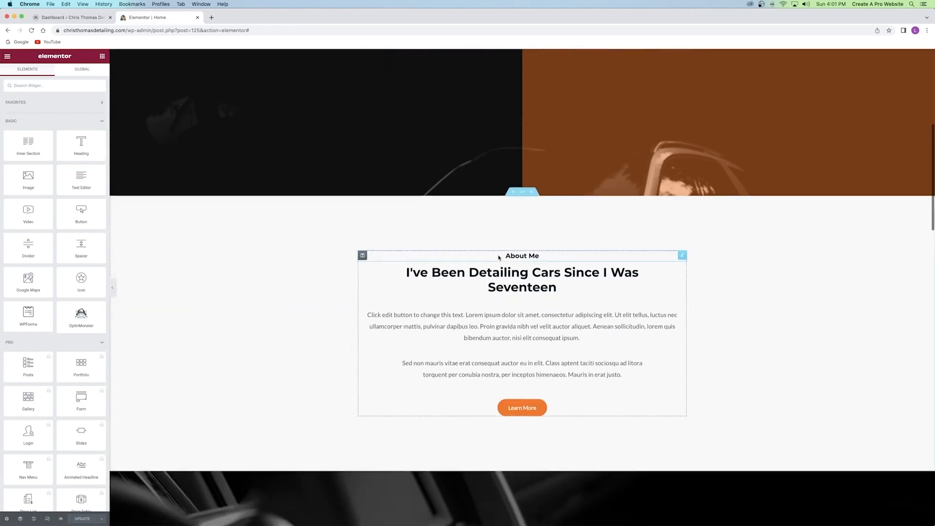
pyautogui.scroll(-1, 496, 254)
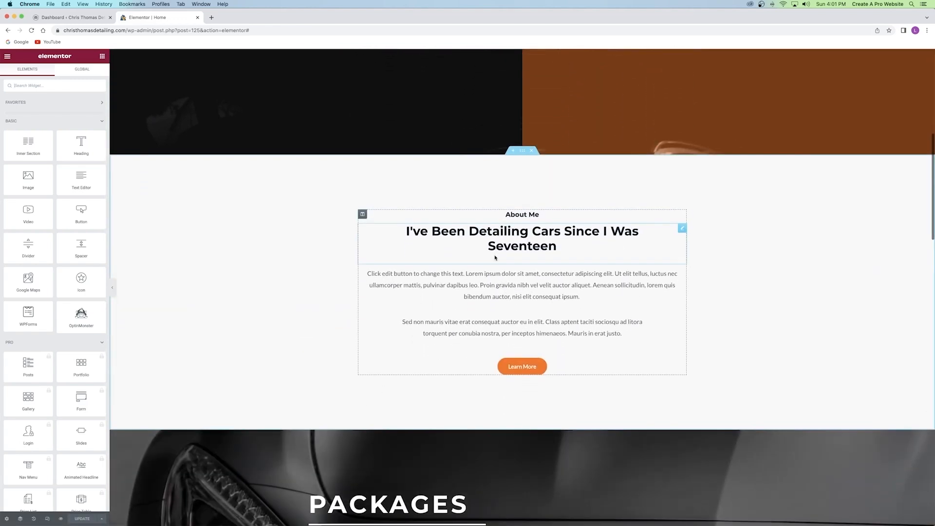
# Give the About Me column a Fade In Up entrance, Slow duration, 100 ms delay.
pyautogui.click(362, 214)
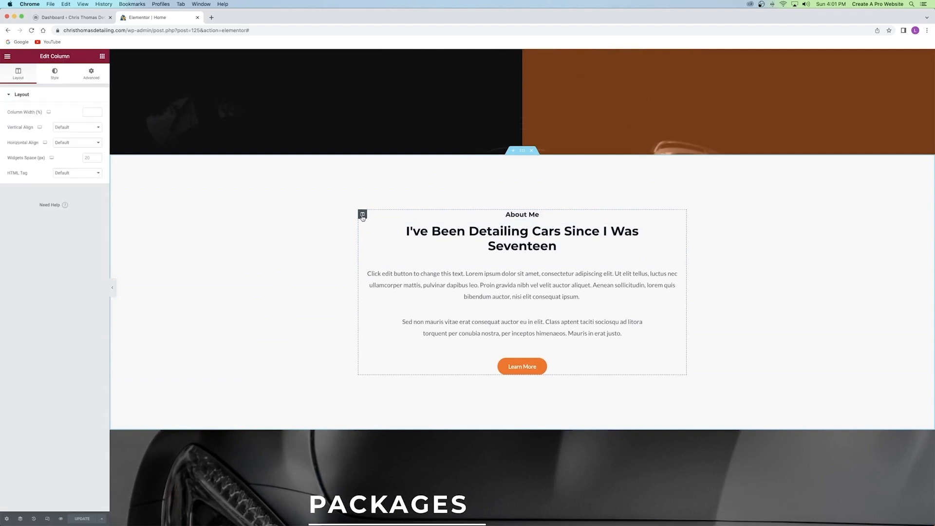
pyautogui.click(92, 76)
pyautogui.click(37, 220)
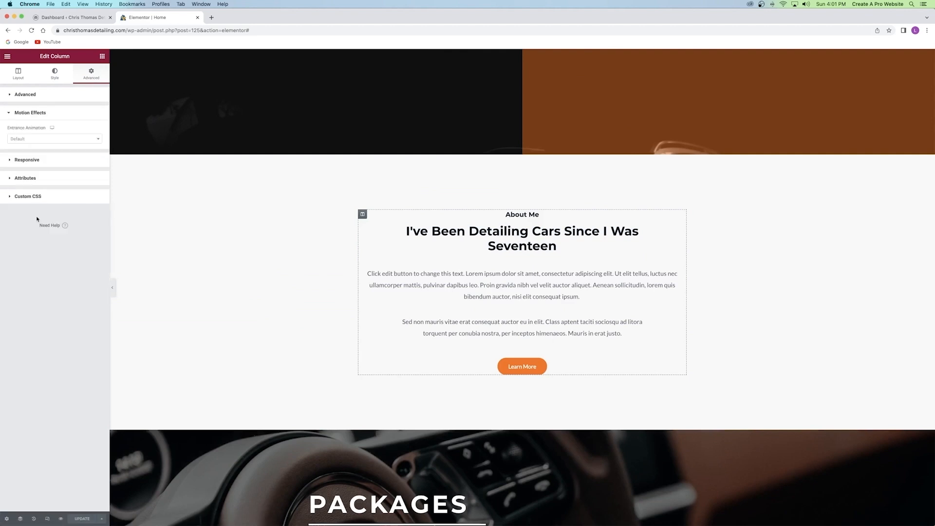
pyautogui.click(30, 140)
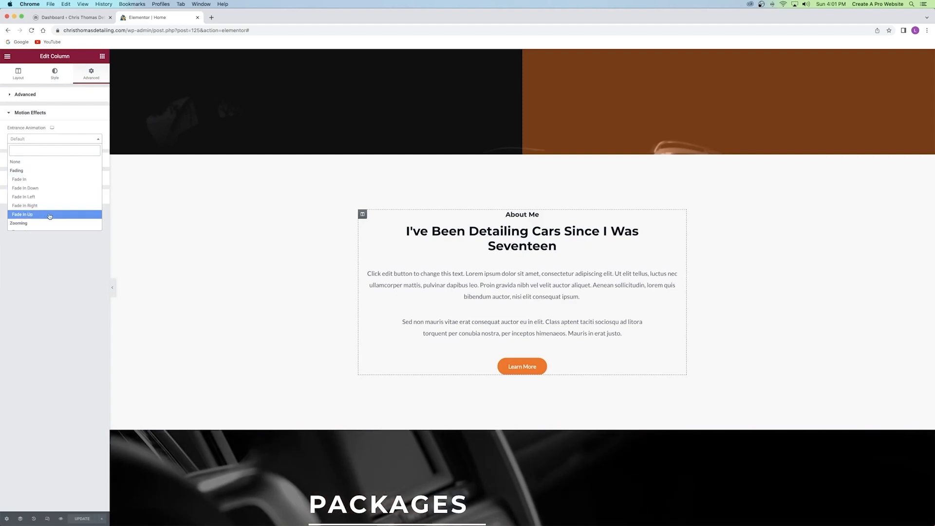
pyautogui.click(37, 214)
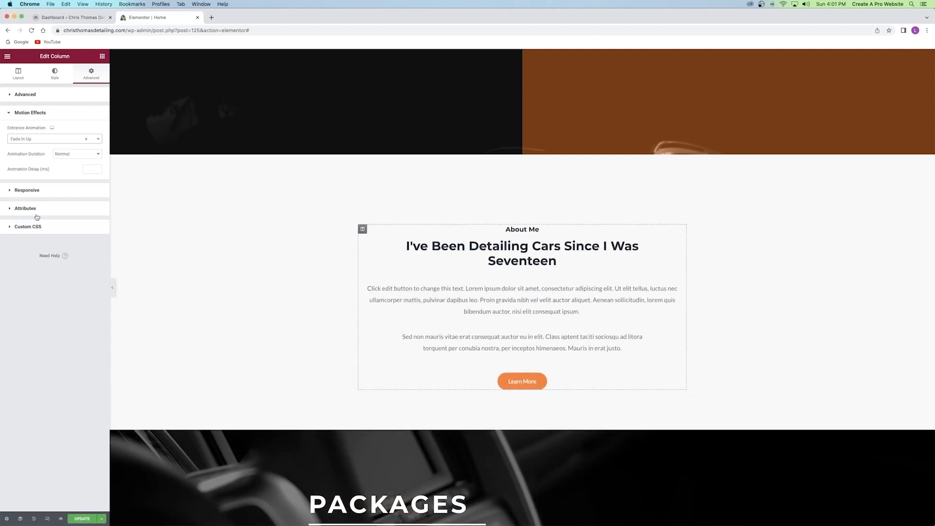
pyautogui.click(67, 154)
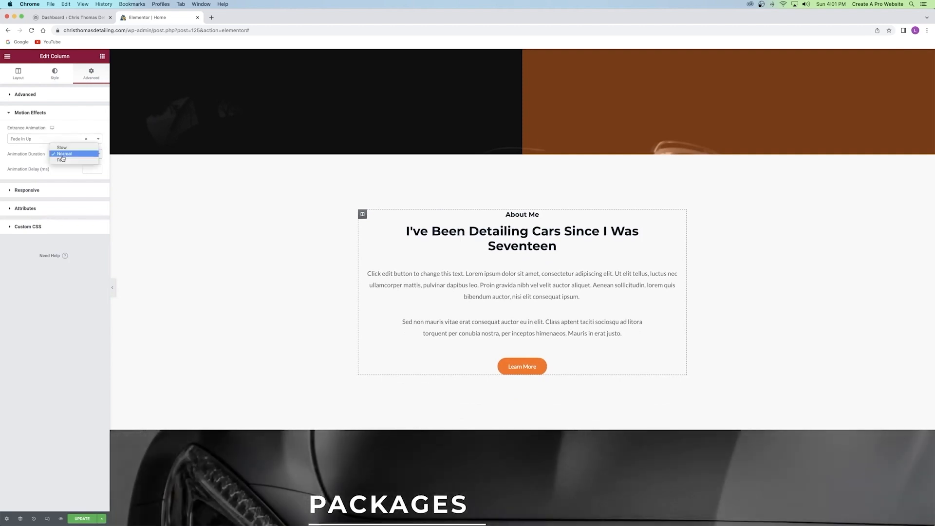
pyautogui.click(67, 153)
pyautogui.click(67, 153)
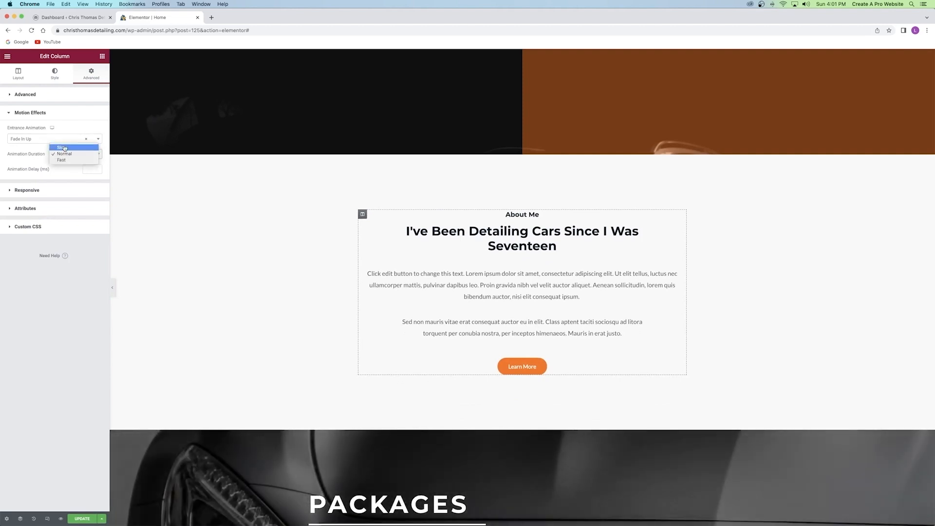
pyautogui.click(61, 146)
pyautogui.click(98, 167)
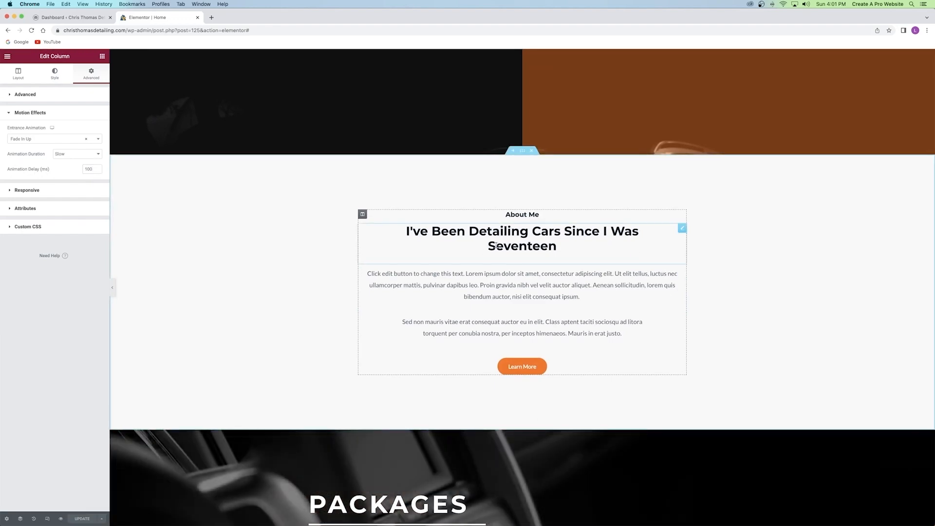
pyautogui.scroll(-10, 495, 245)
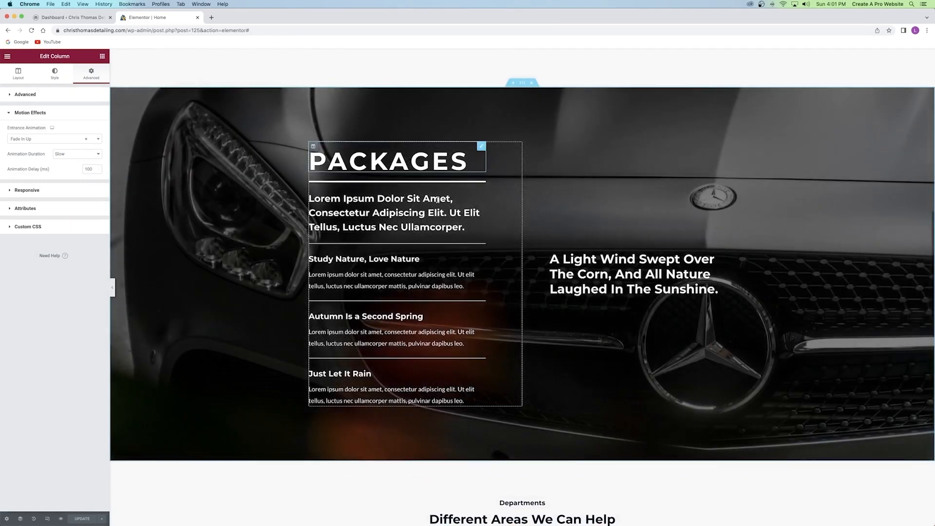
# Set the left Packages column's entrance animation to Fade In Left at Slow duration.
pyautogui.click(313, 147)
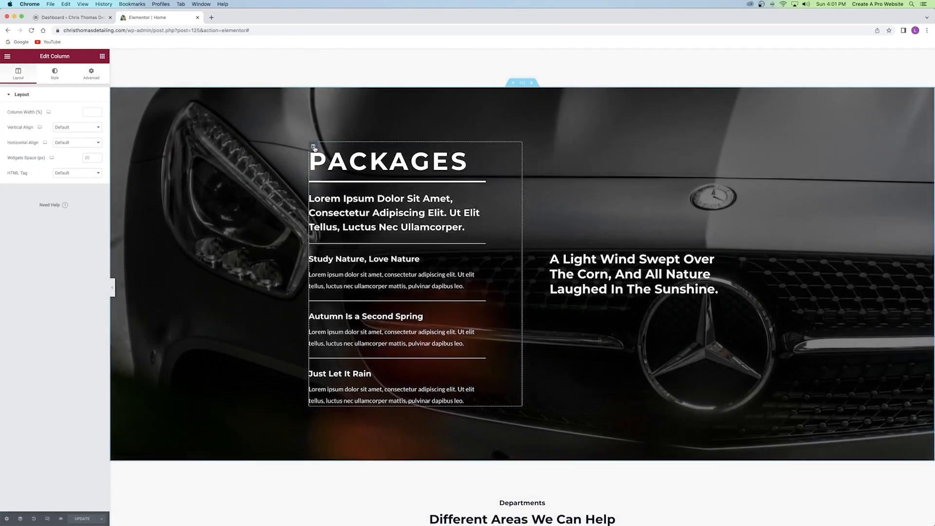
pyautogui.click(95, 77)
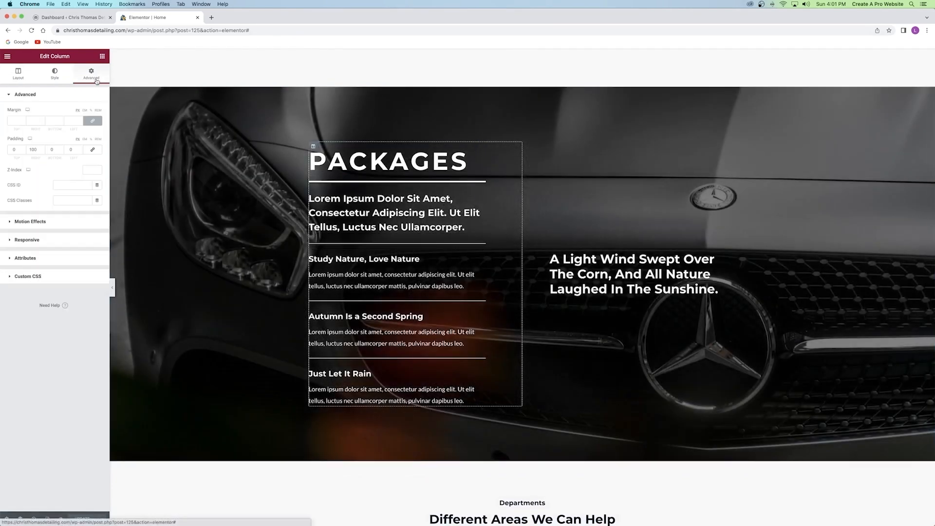
pyautogui.click(30, 222)
pyautogui.click(41, 139)
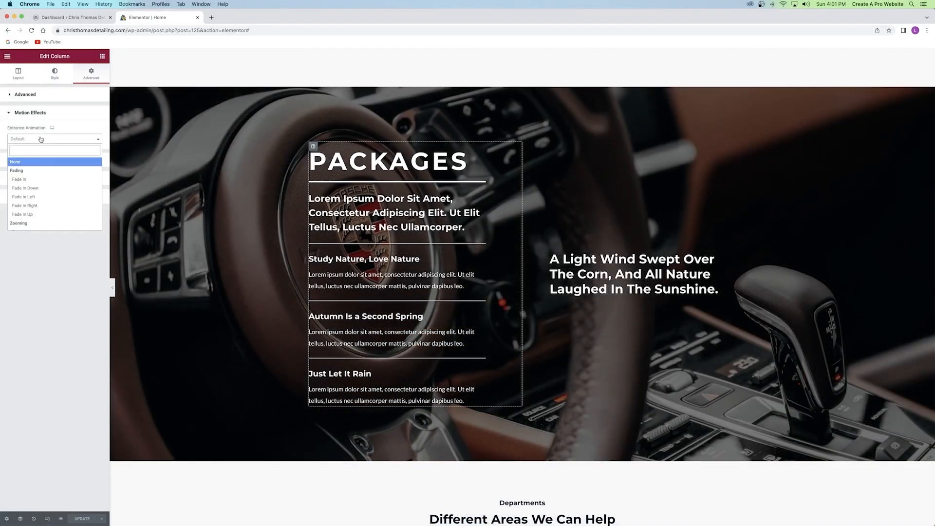
pyautogui.click(32, 197)
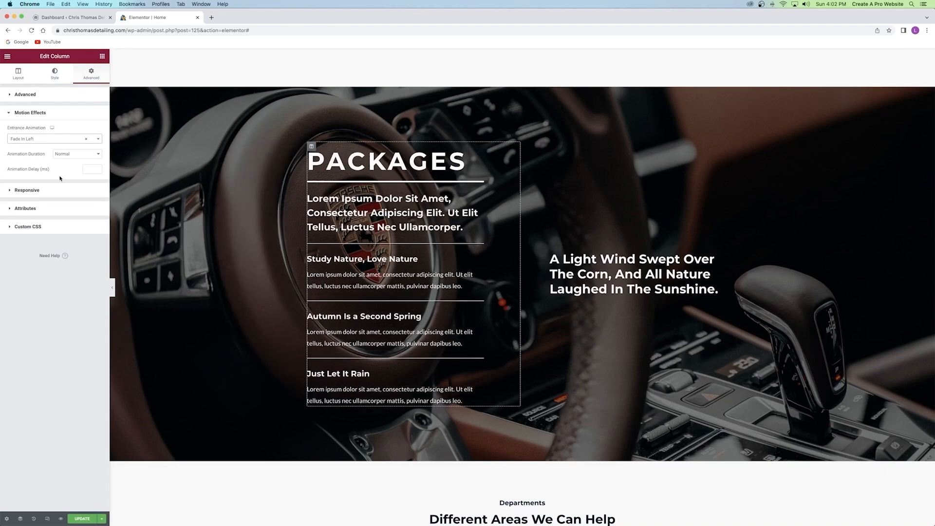
pyautogui.click(76, 156)
pyautogui.click(65, 148)
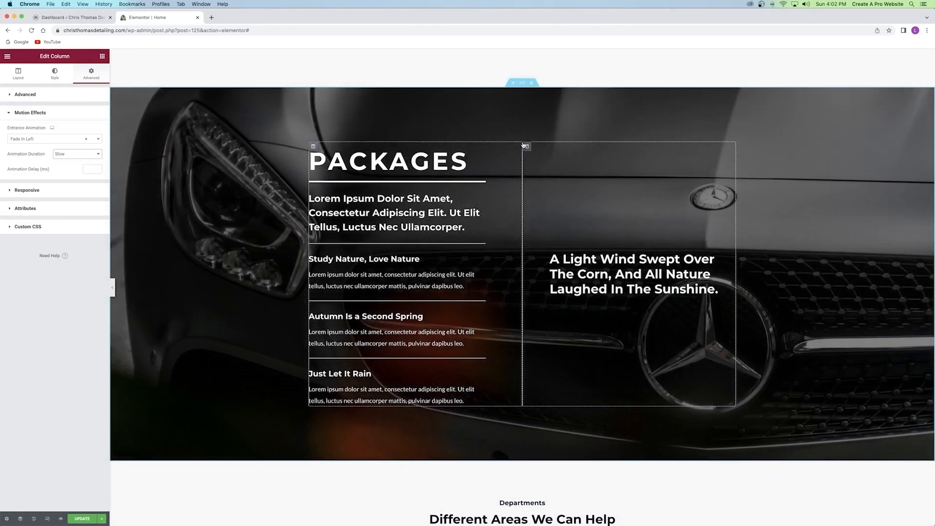
# Set the right Packages column's entrance animation to Fade In Right at Slow duration.
pyautogui.click(526, 147)
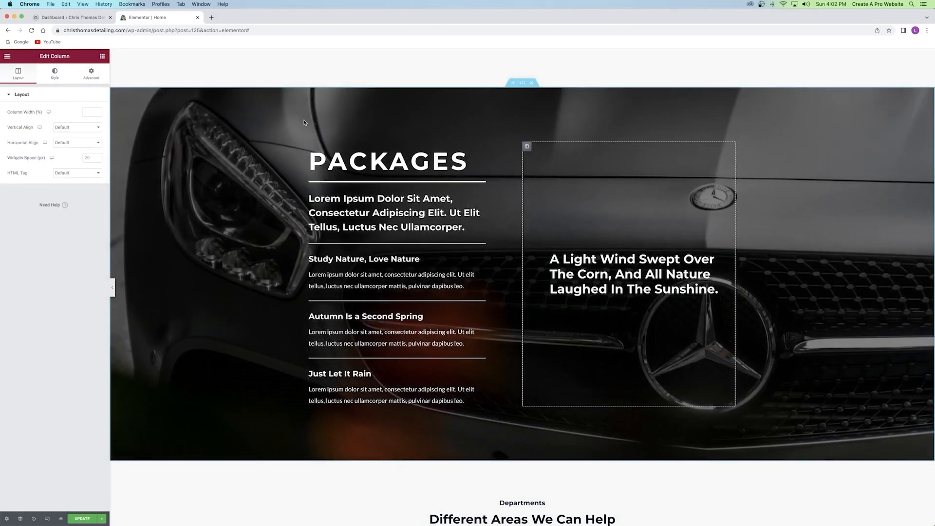
pyautogui.click(91, 74)
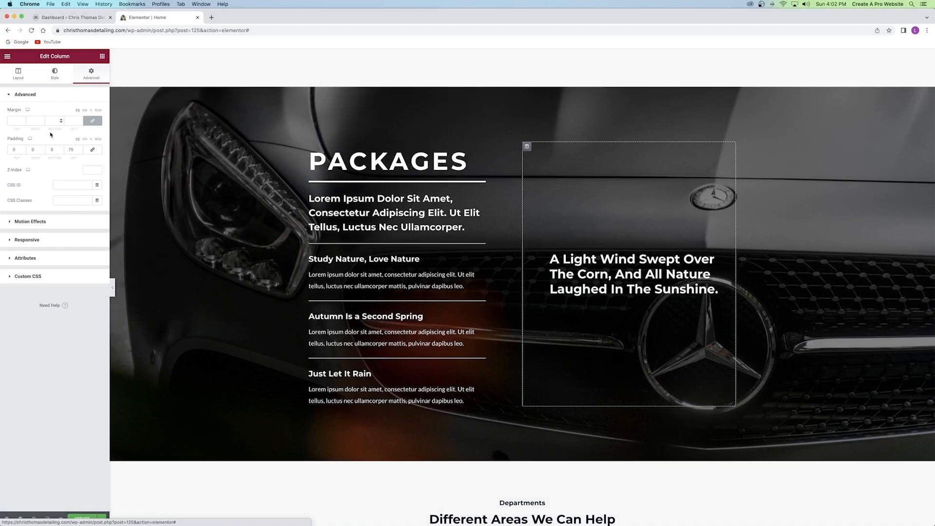
pyautogui.click(45, 220)
pyautogui.click(52, 140)
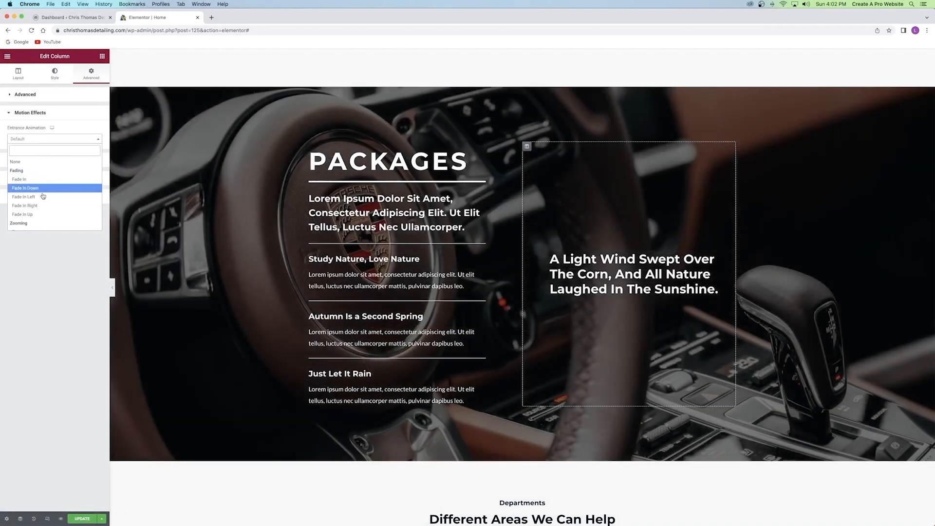
pyautogui.click(35, 206)
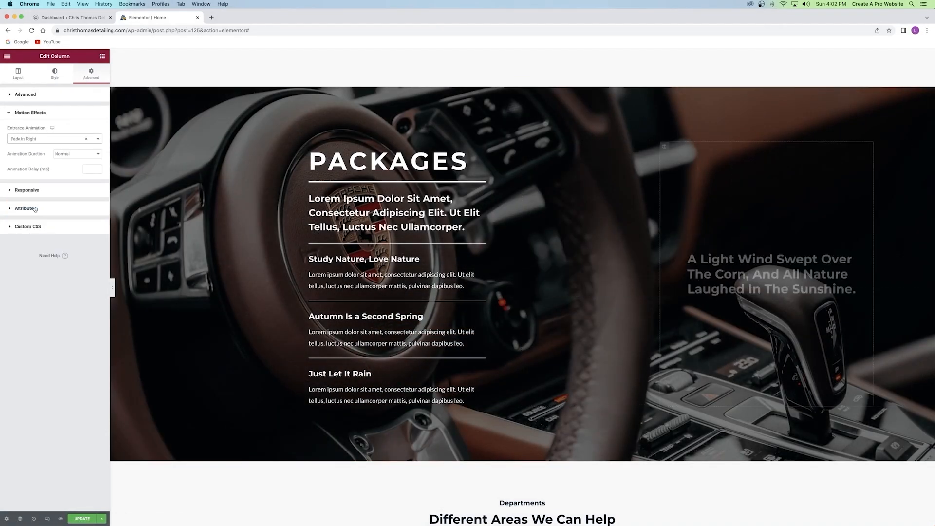
pyautogui.click(73, 154)
pyautogui.click(62, 147)
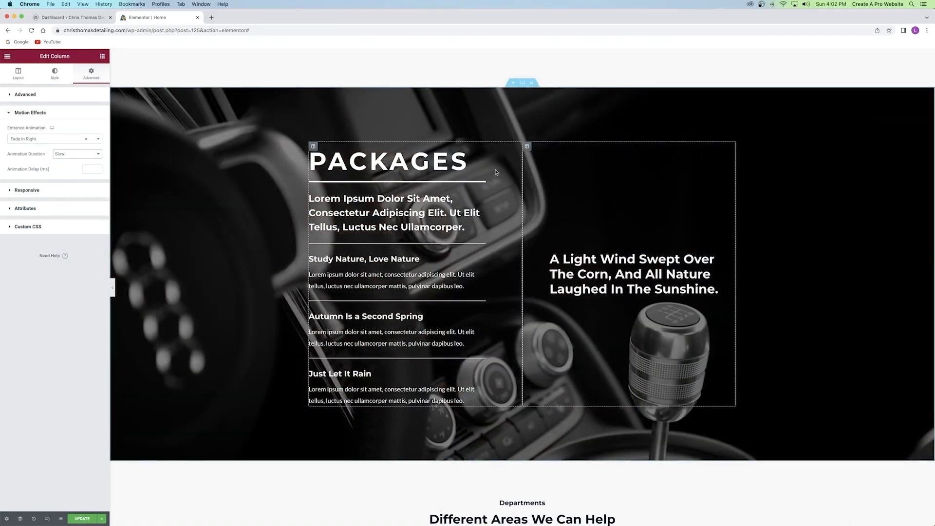
pyautogui.scroll(-10, 496, 172)
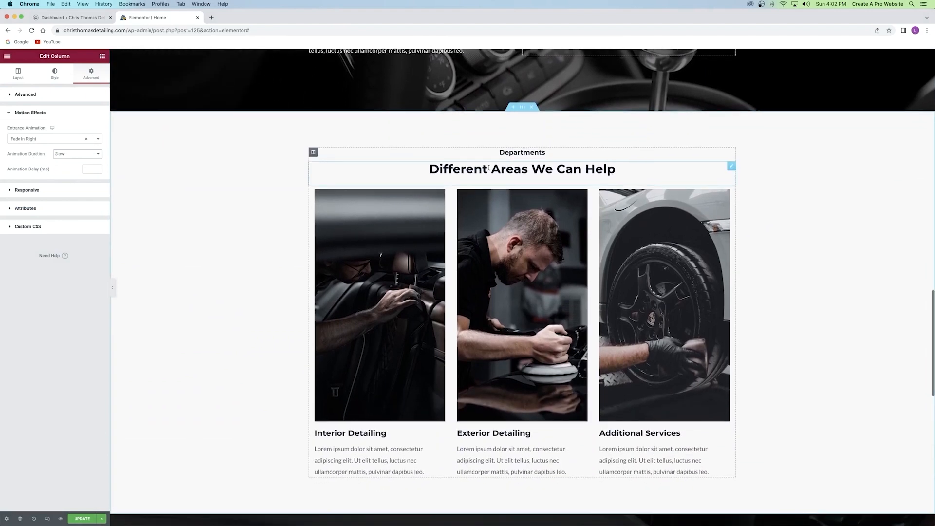
# Give the Interior Detailing image box a Fade In Left entrance at Slow duration.
pyautogui.scroll(-1, 489, 168)
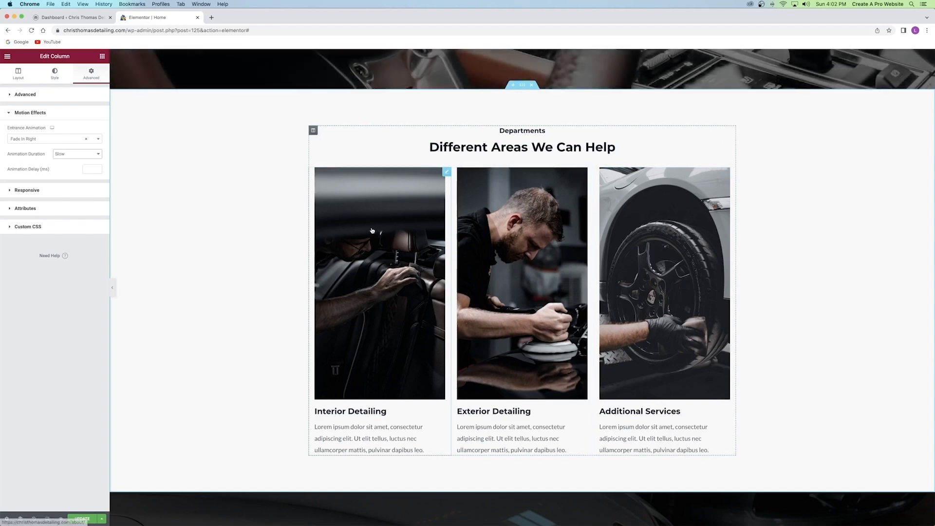
pyautogui.click(446, 175)
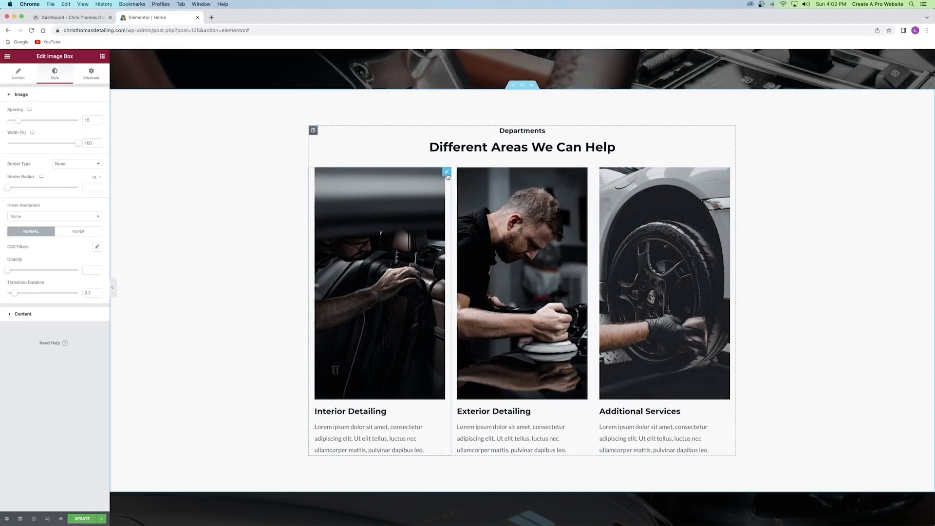
pyautogui.click(86, 79)
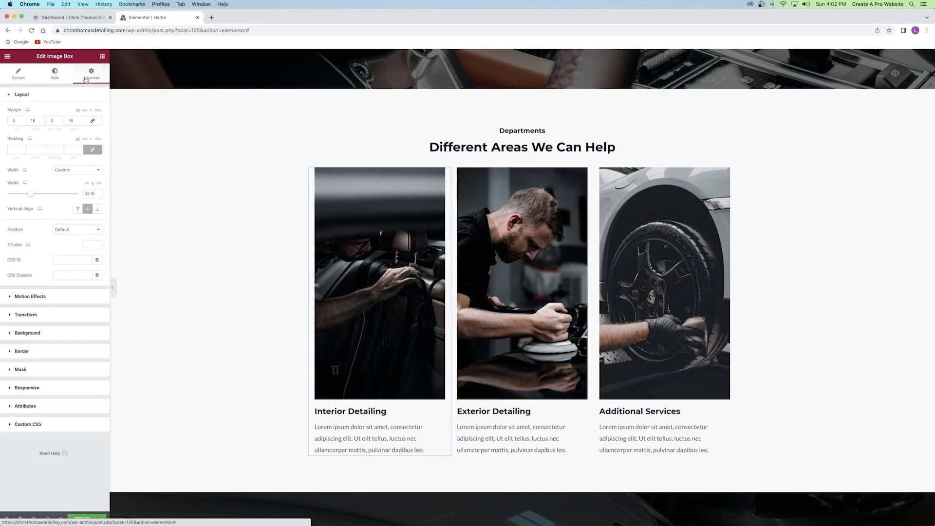
pyautogui.click(47, 297)
pyautogui.click(47, 140)
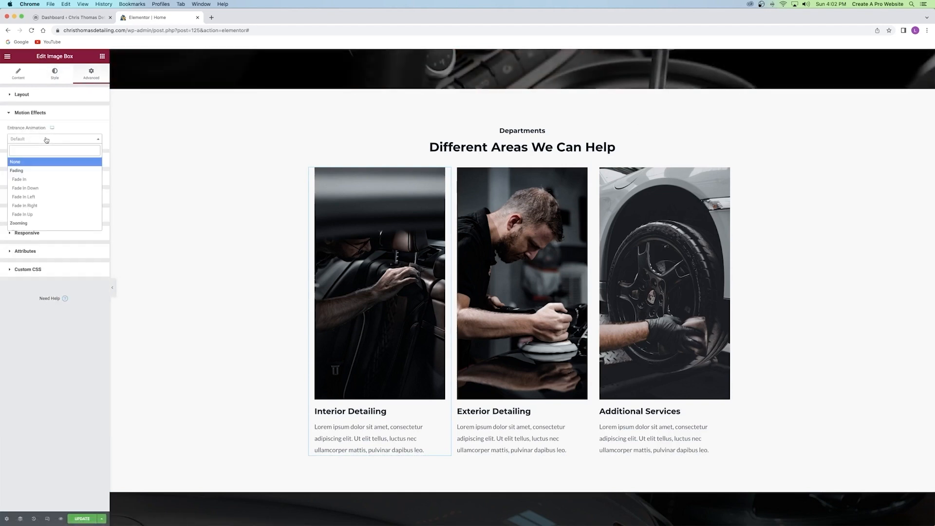
pyautogui.click(35, 199)
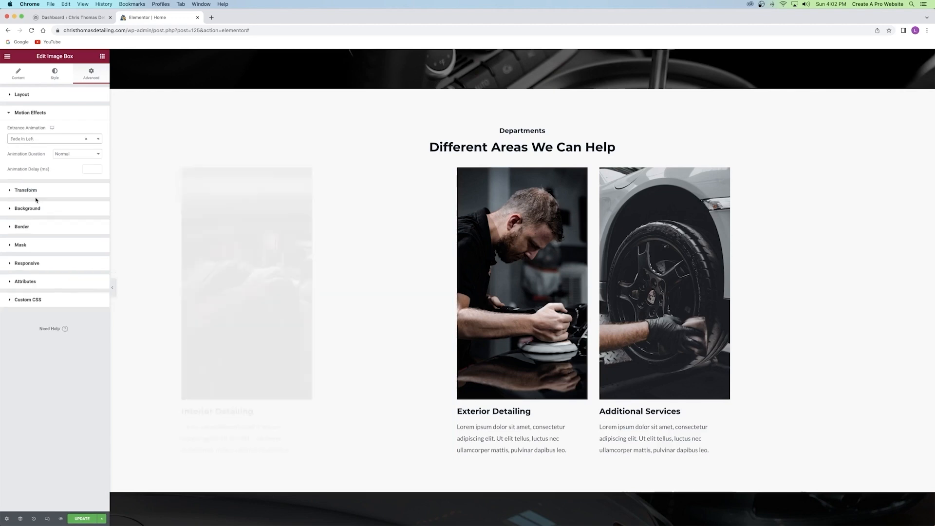
pyautogui.click(68, 155)
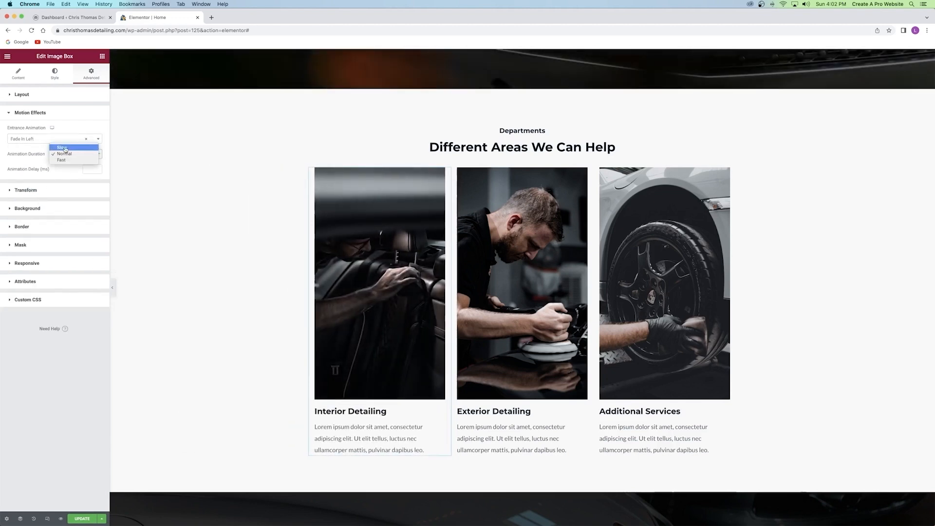
pyautogui.click(62, 147)
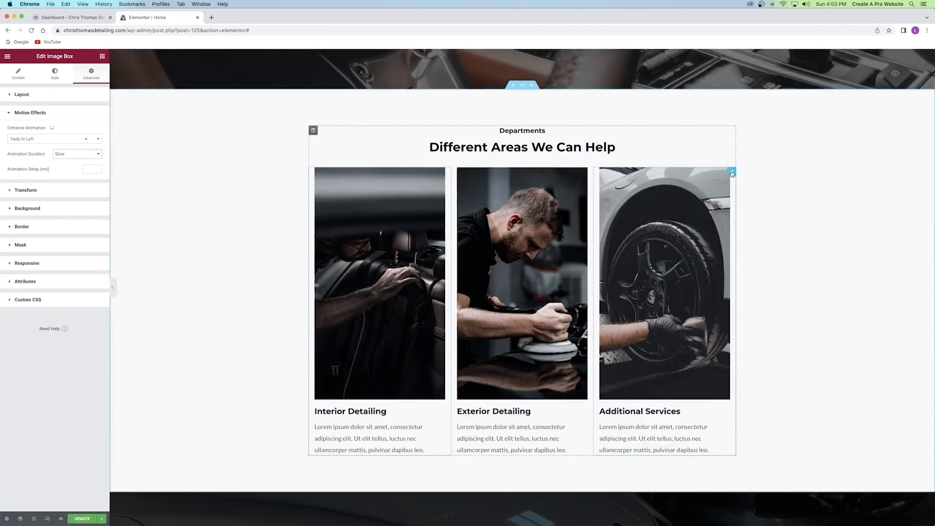
# Give the Additional Services image box a Fade In Right entrance at Slow duration.
pyautogui.click(731, 172)
pyautogui.click(91, 74)
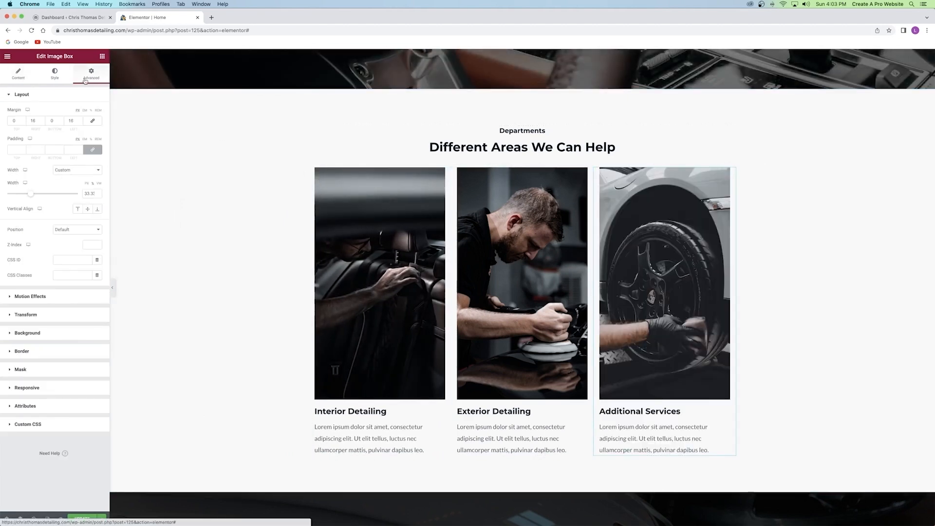
pyautogui.click(30, 296)
pyautogui.click(29, 143)
pyautogui.click(63, 202)
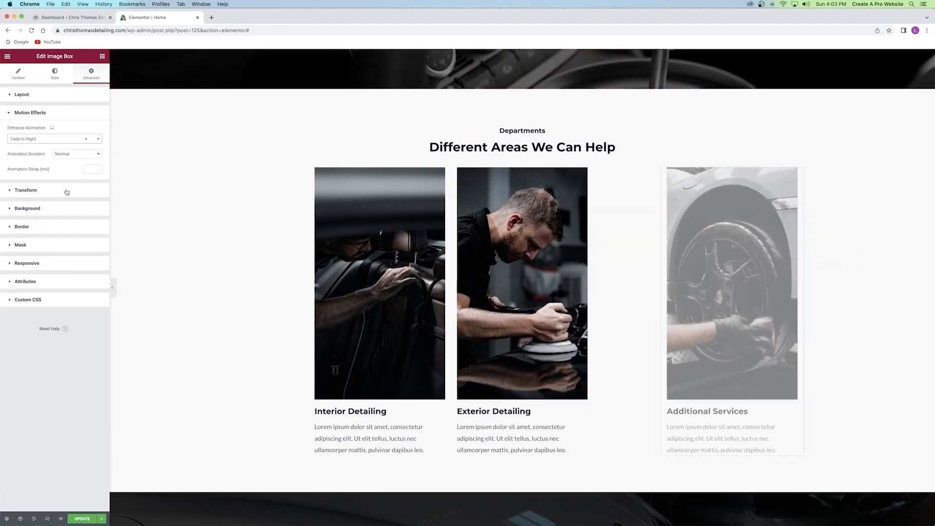
pyautogui.click(64, 153)
pyautogui.click(64, 149)
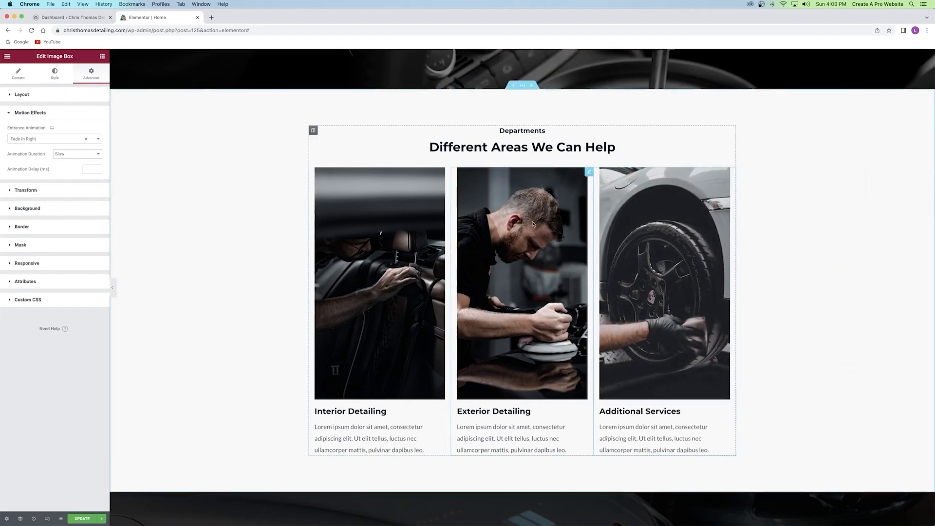
# Give the Exterior Detailing image box a Fade In Up entrance at Slow duration.
pyautogui.click(589, 173)
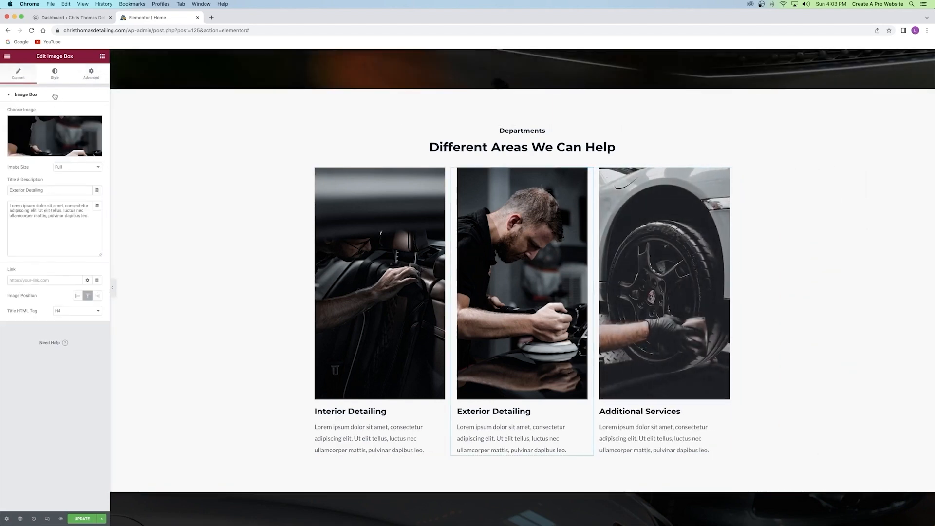
pyautogui.click(88, 81)
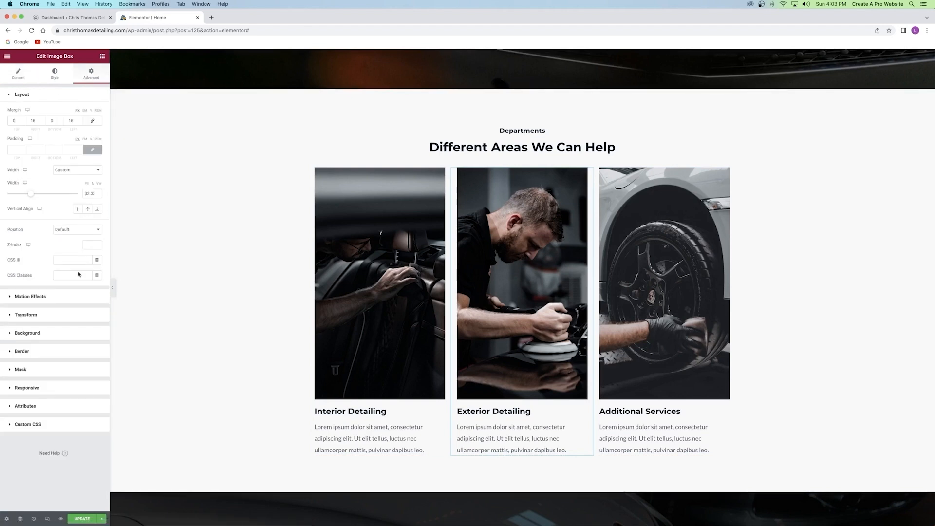
pyautogui.click(39, 295)
pyautogui.click(41, 139)
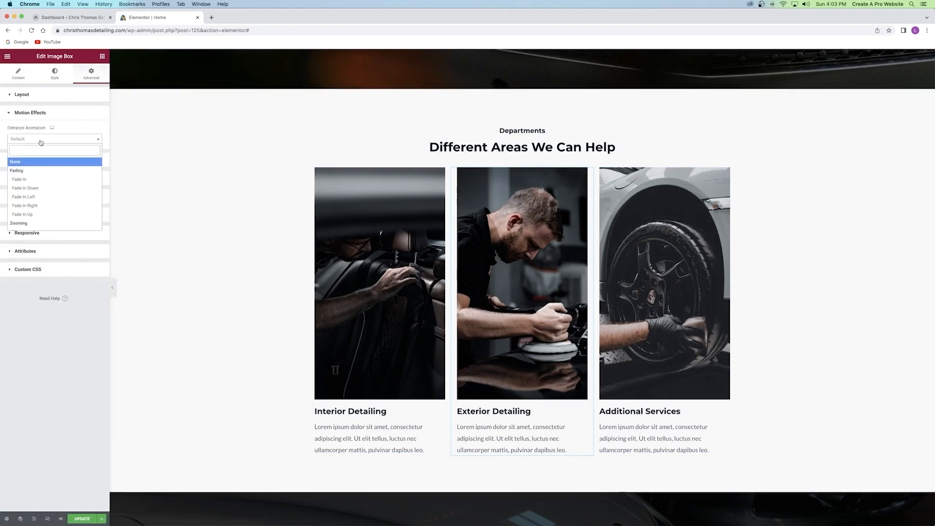
pyautogui.click(40, 215)
pyautogui.click(66, 154)
pyautogui.click(65, 147)
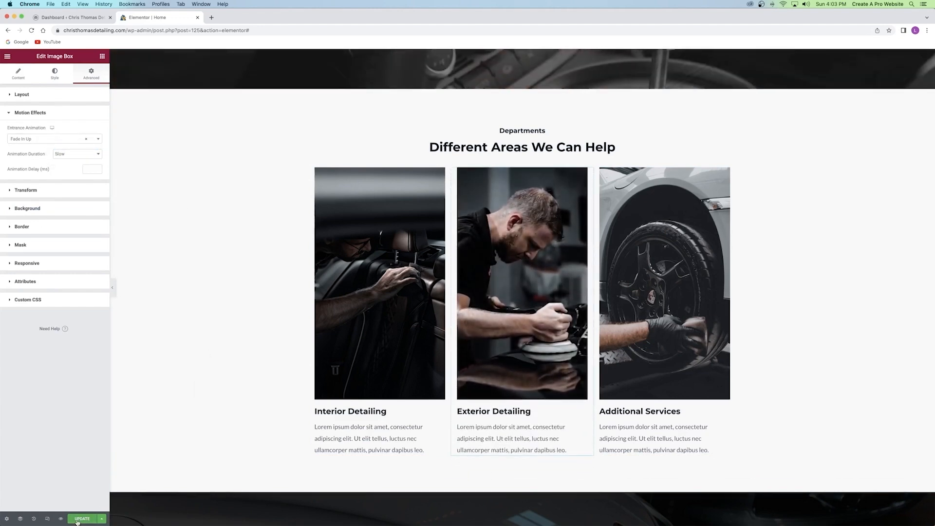
pyautogui.scroll(-2, 373, 365)
pyautogui.scroll(-10, 373, 364)
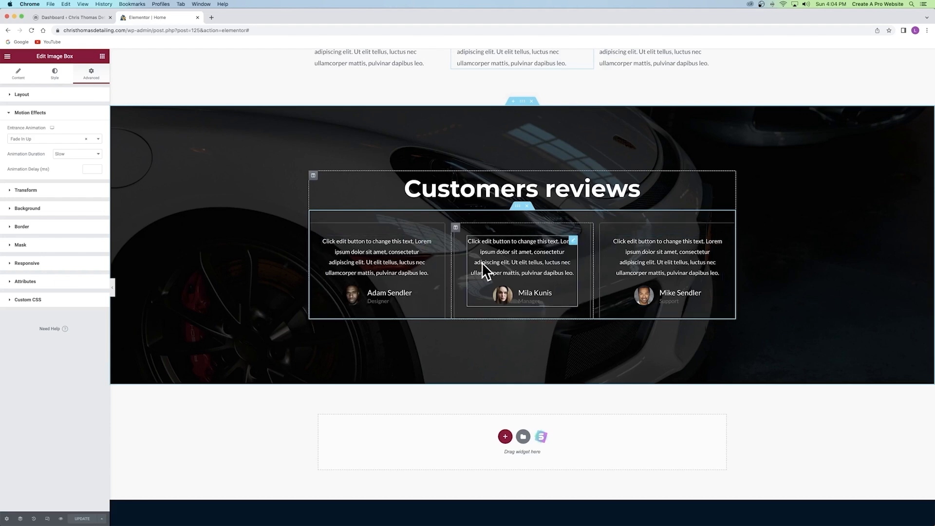
# Set the first review column's entrance animation to Fade In Right at Slow duration.
pyautogui.click(313, 229)
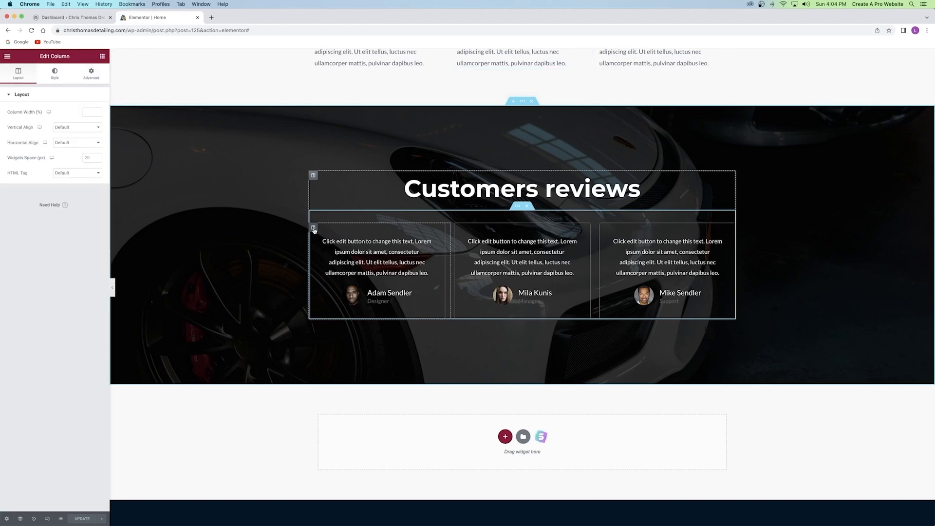
pyautogui.click(88, 74)
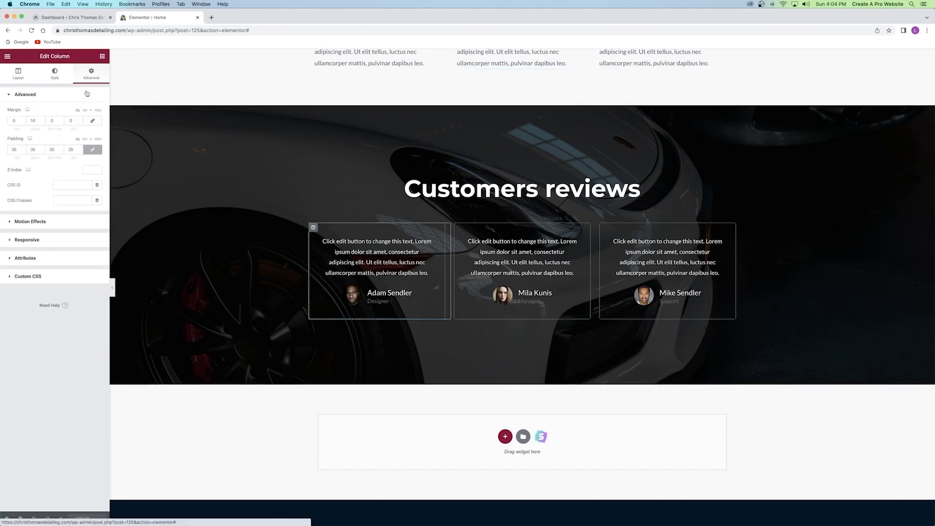
pyautogui.click(30, 221)
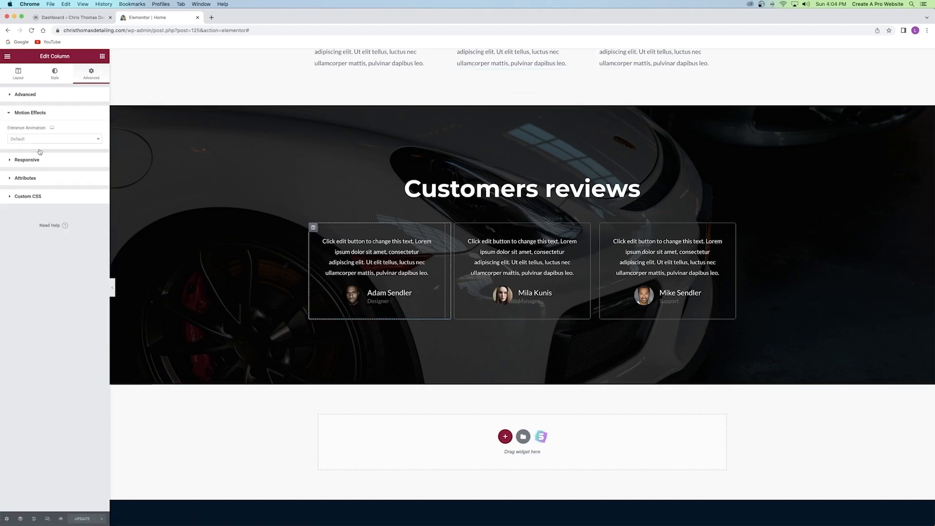
pyautogui.click(41, 140)
pyautogui.click(40, 206)
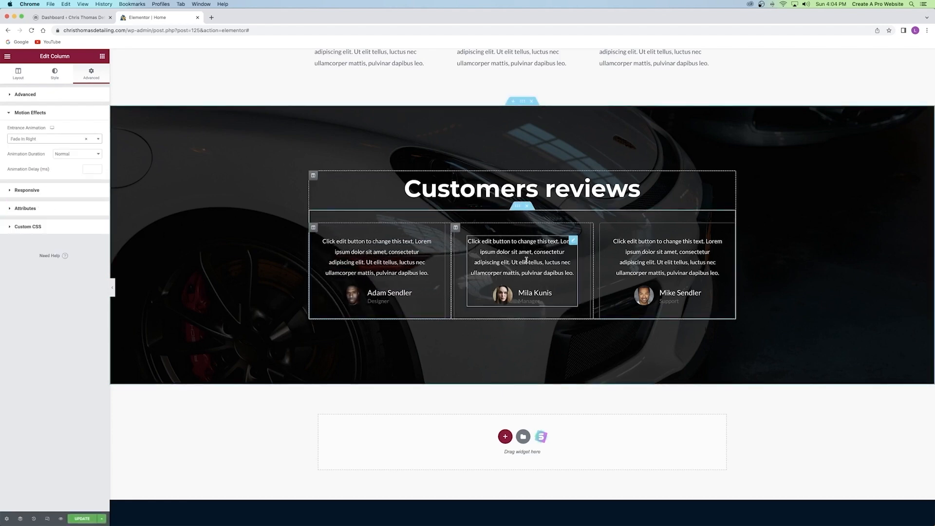
pyautogui.click(62, 156)
pyautogui.click(67, 154)
pyautogui.click(67, 154)
pyautogui.click(65, 148)
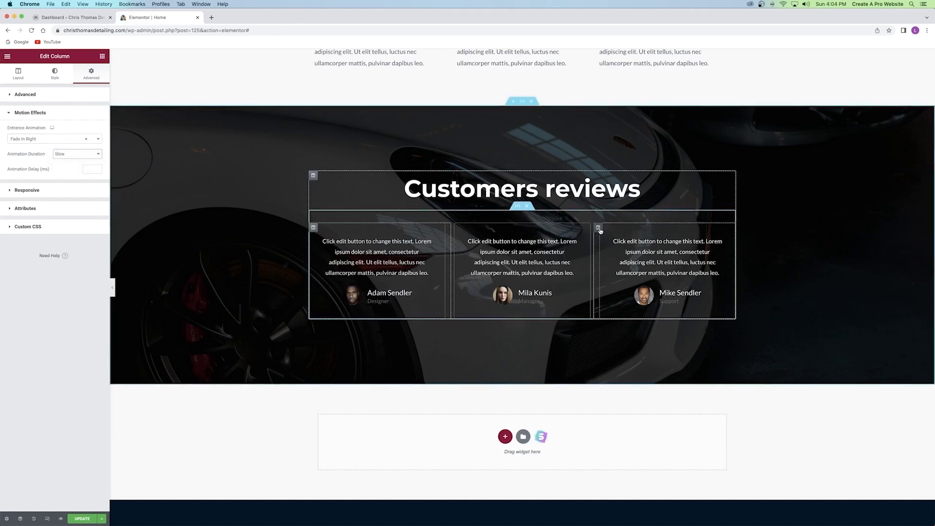
# Set the third review column's entrance animation to Fade In Left at Slow duration.
pyautogui.click(598, 228)
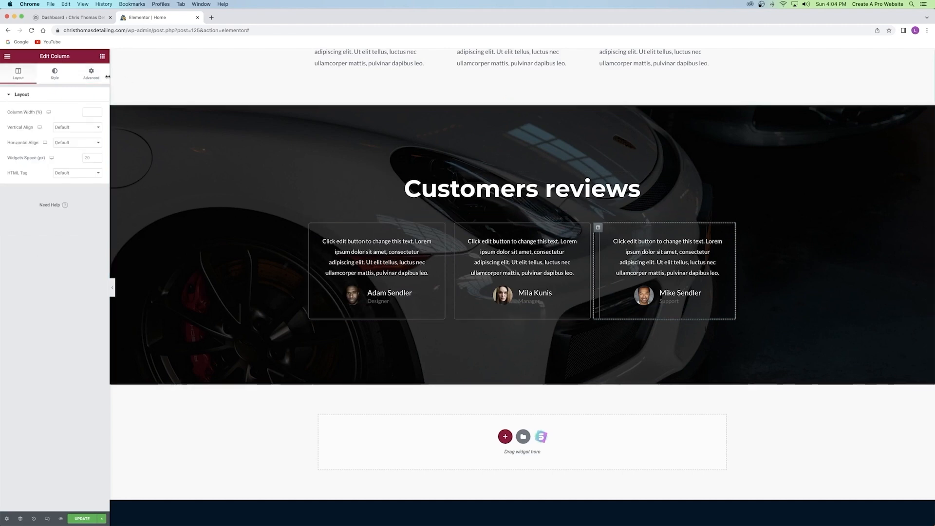
pyautogui.click(92, 73)
pyautogui.click(35, 219)
pyautogui.click(47, 140)
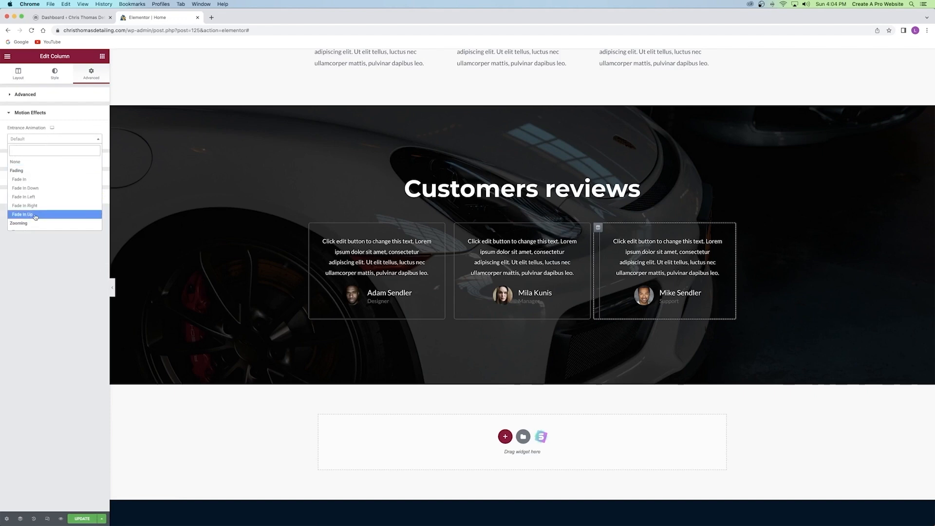
pyautogui.click(40, 197)
pyautogui.click(68, 157)
pyautogui.click(69, 147)
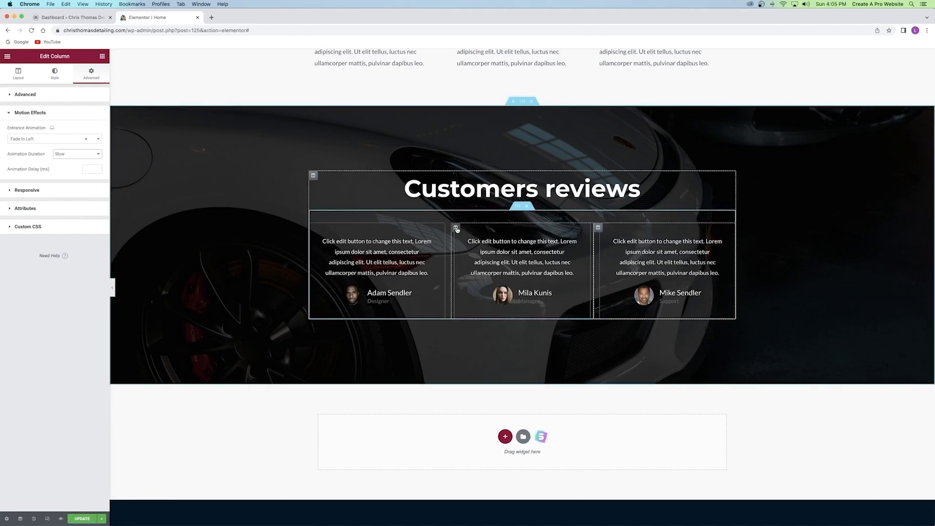
# Give the middle review column a Fade In entrance, Slow duration, with an 800 ms delay.
pyautogui.click(449, 228)
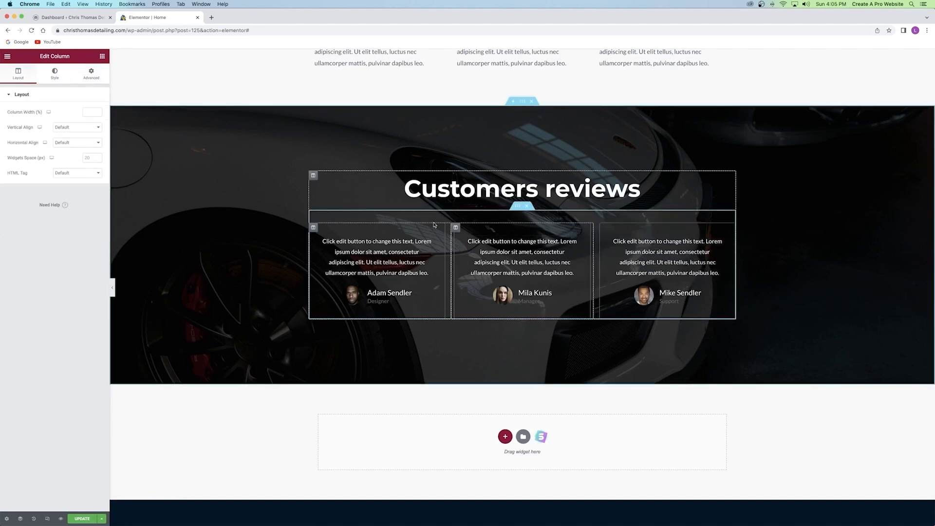
pyautogui.click(91, 74)
pyautogui.click(42, 222)
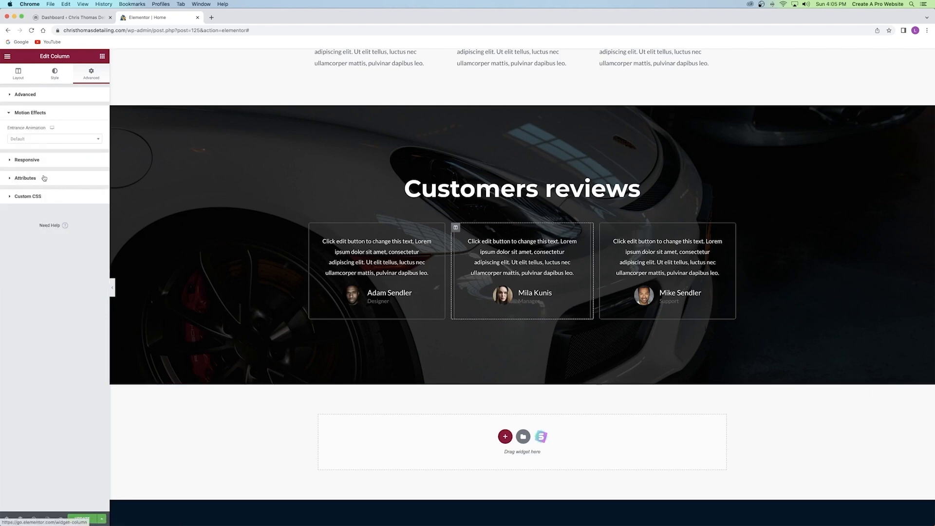
pyautogui.click(34, 140)
pyautogui.click(32, 181)
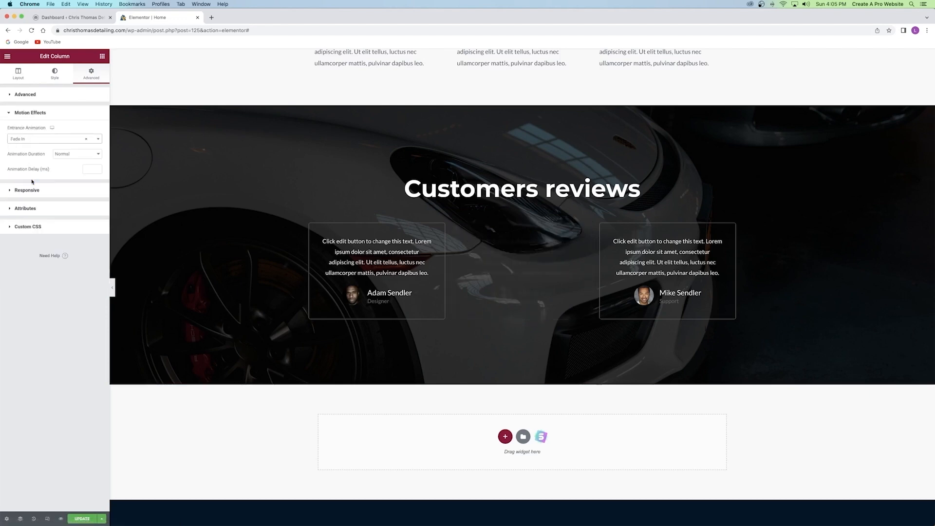
pyautogui.click(71, 154)
pyautogui.click(62, 147)
pyautogui.click(90, 169)
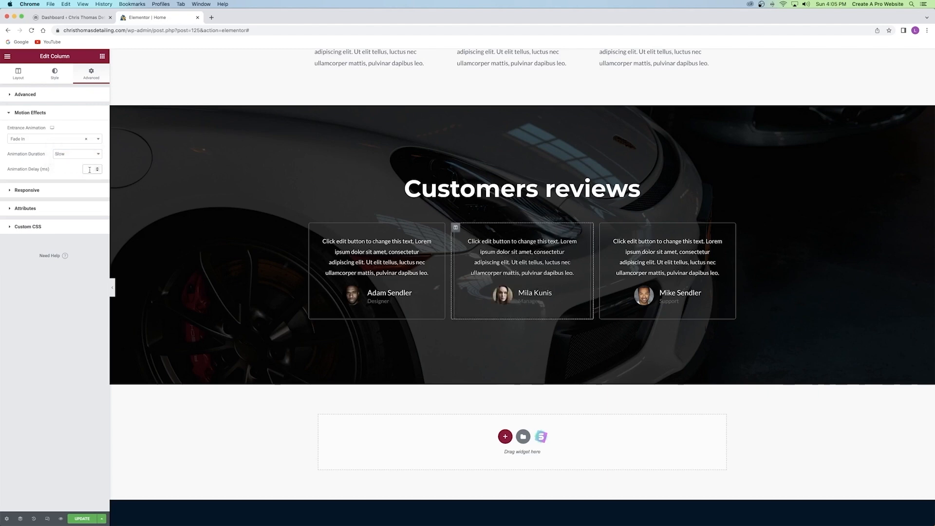
pyautogui.write('800')
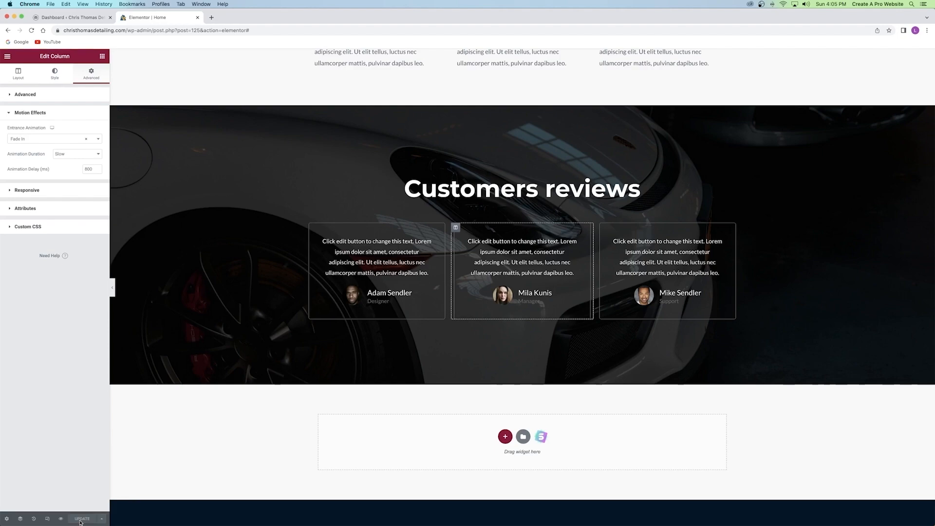
# Close the Elementor editor and open the live homepage to preview the preloader.
pyautogui.scroll(-3, 394, 360)
pyautogui.scroll(20, 394, 357)
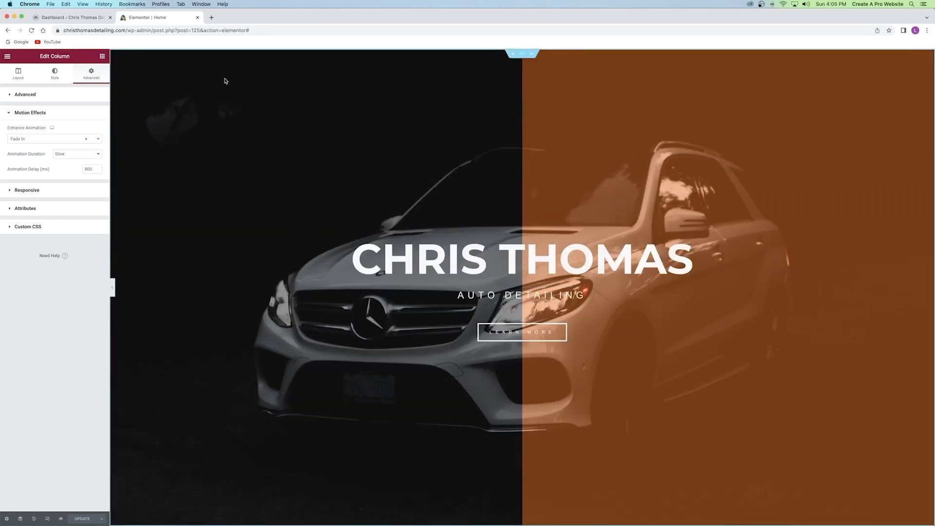
pyautogui.click(198, 18)
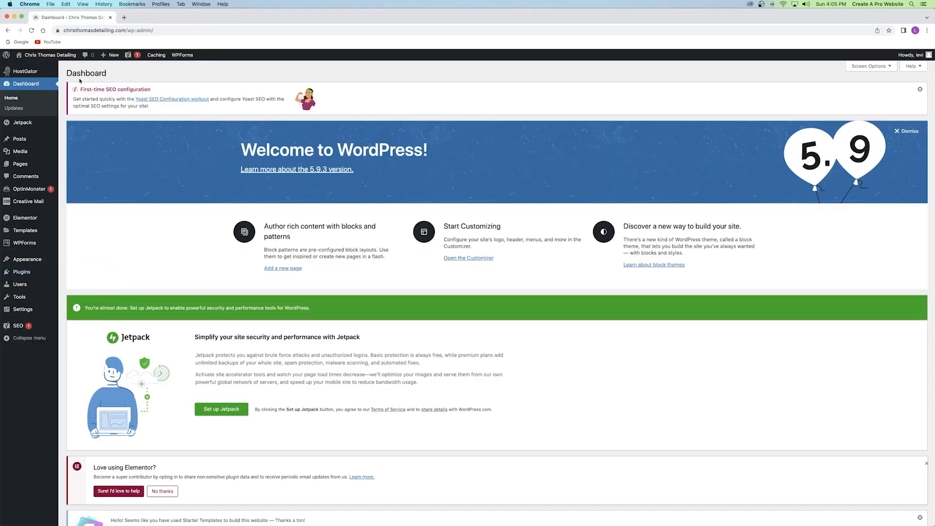
pyautogui.click(46, 56)
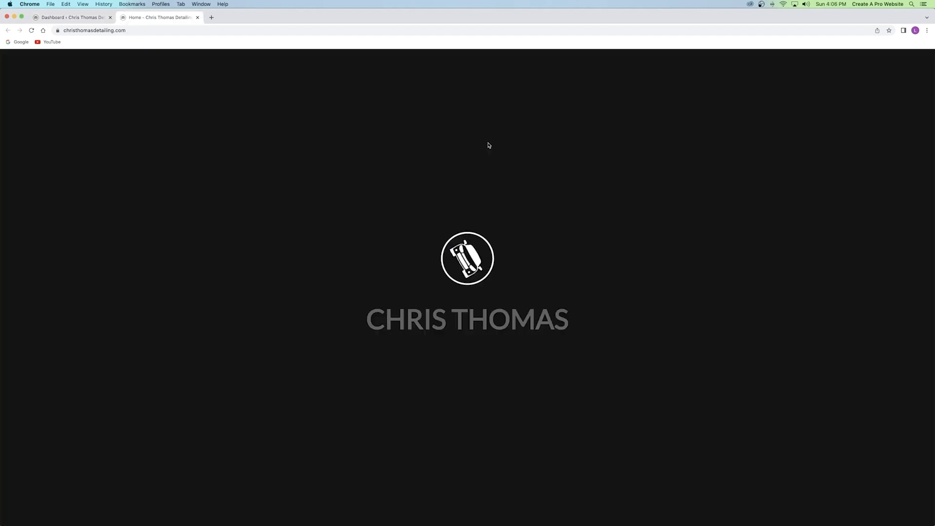
# Scroll the live homepage through Packages, services and Customers reviews to the footer, watching the fade-ins.
pyautogui.scroll(-5, 489, 145)
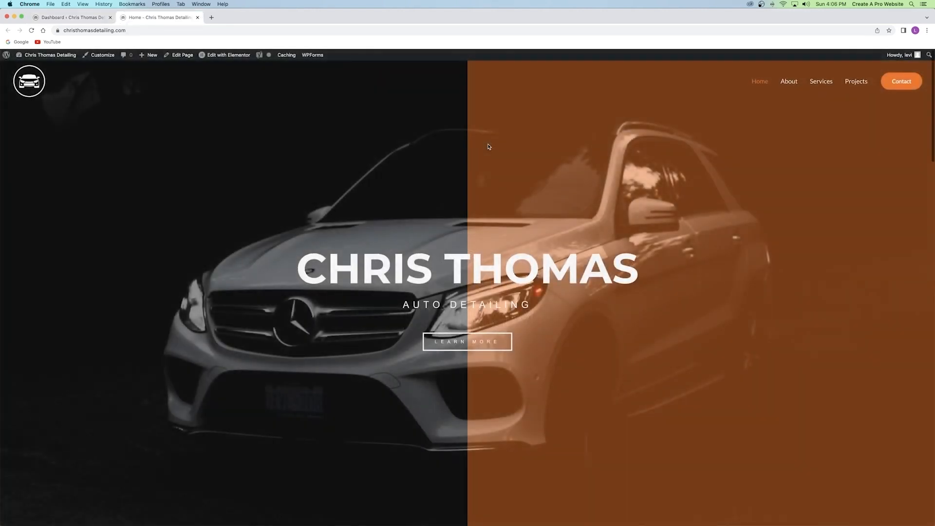
pyautogui.scroll(-8, 488, 147)
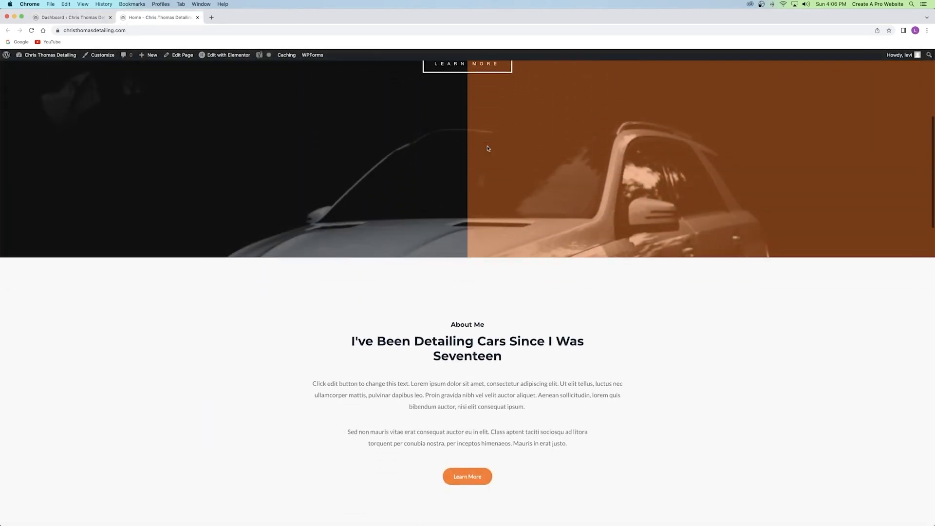
pyautogui.scroll(-11, 487, 147)
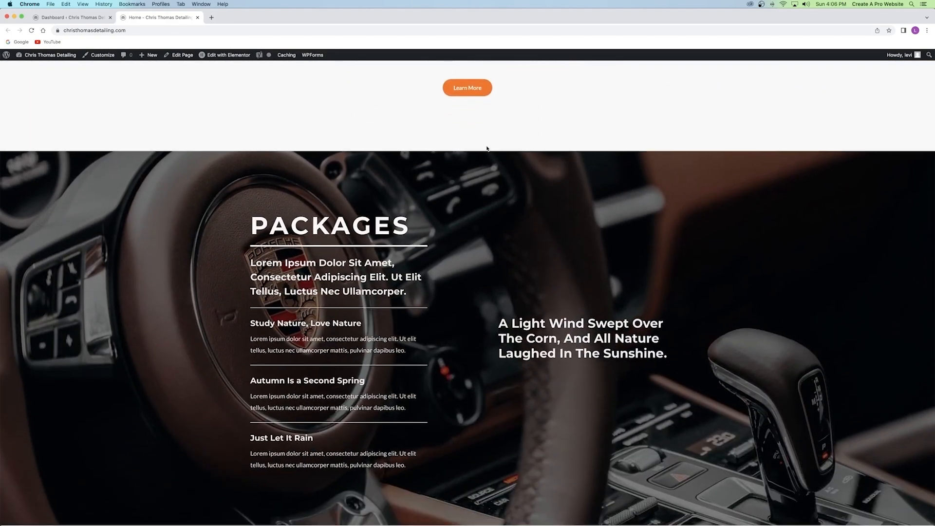
pyautogui.scroll(-7, 487, 149)
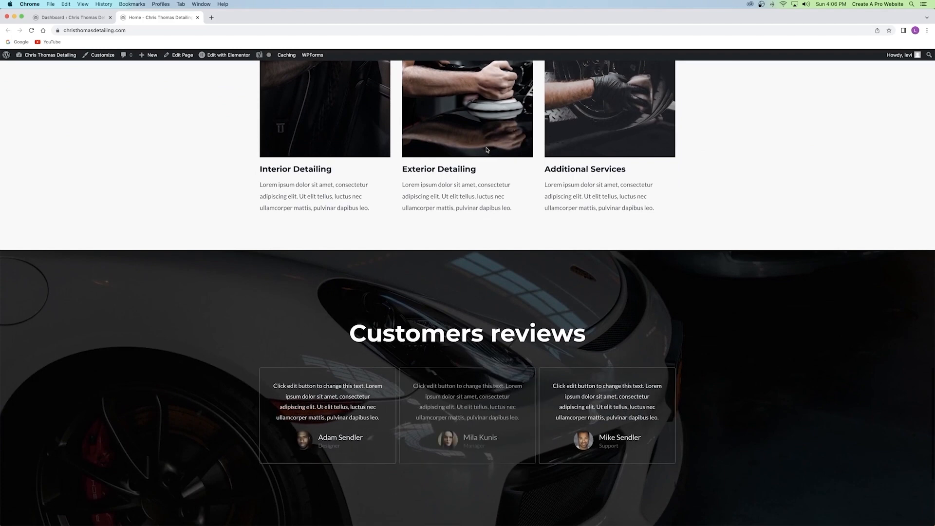
pyautogui.scroll(-5, 486, 150)
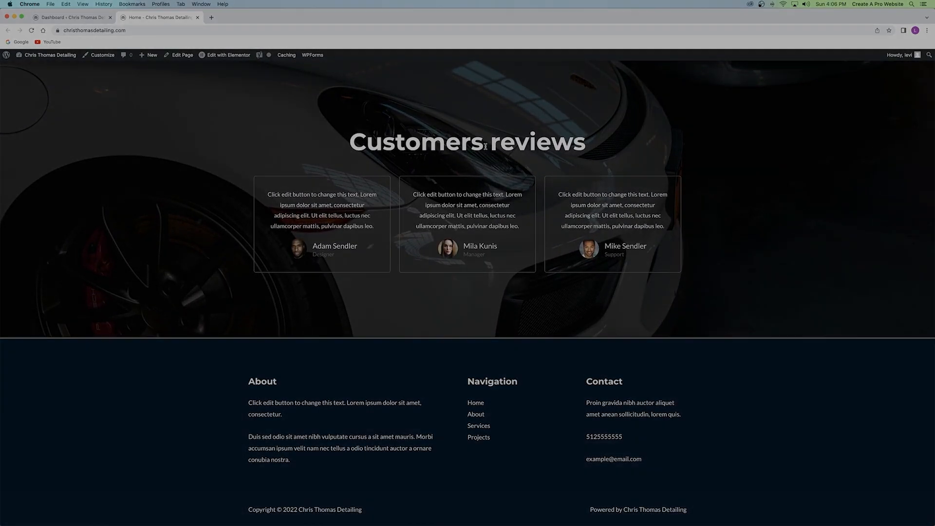